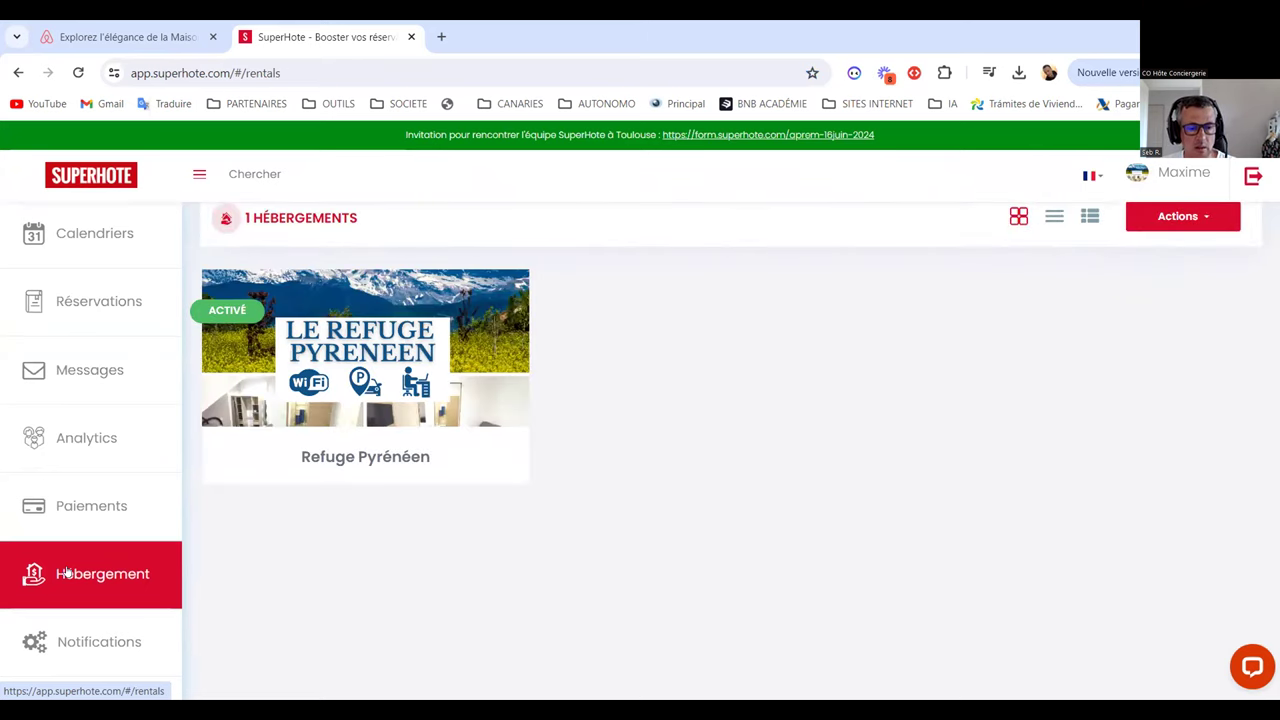
Open the Refuge Pyrénéen accommodation and look over its details, address and photo information
left_click(363, 347)
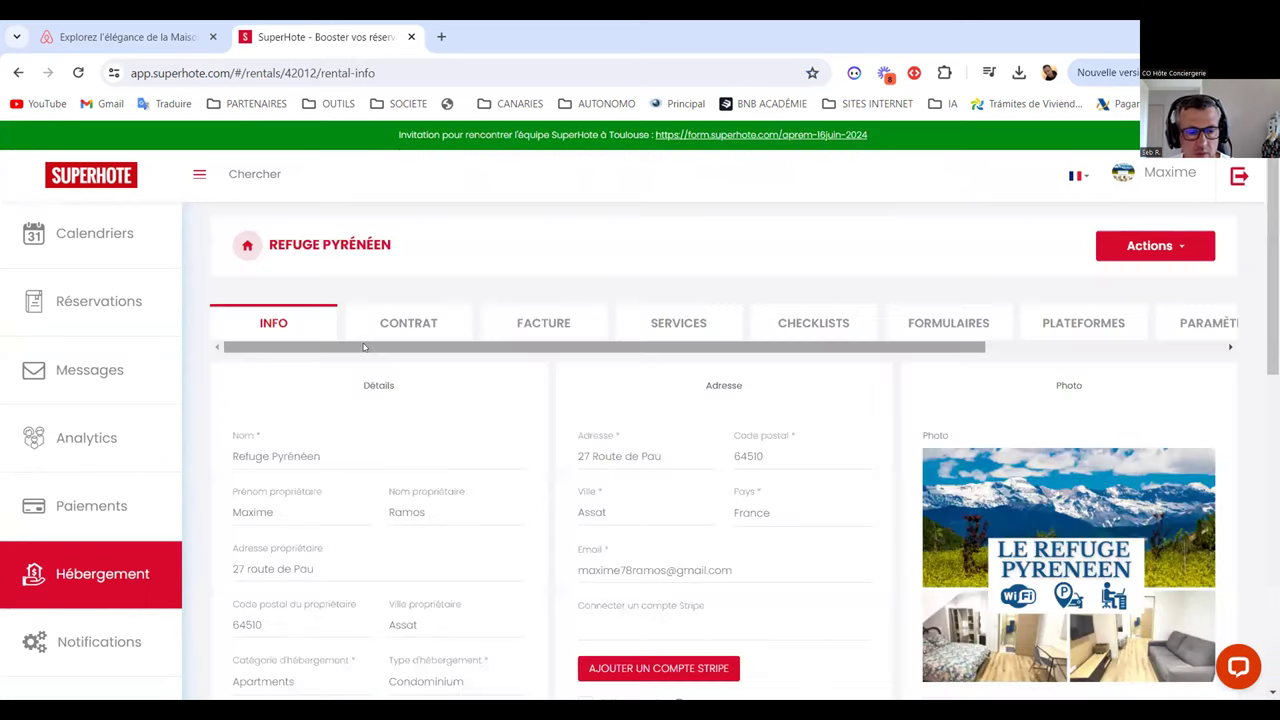
scroll(364, 347, "down", 2)
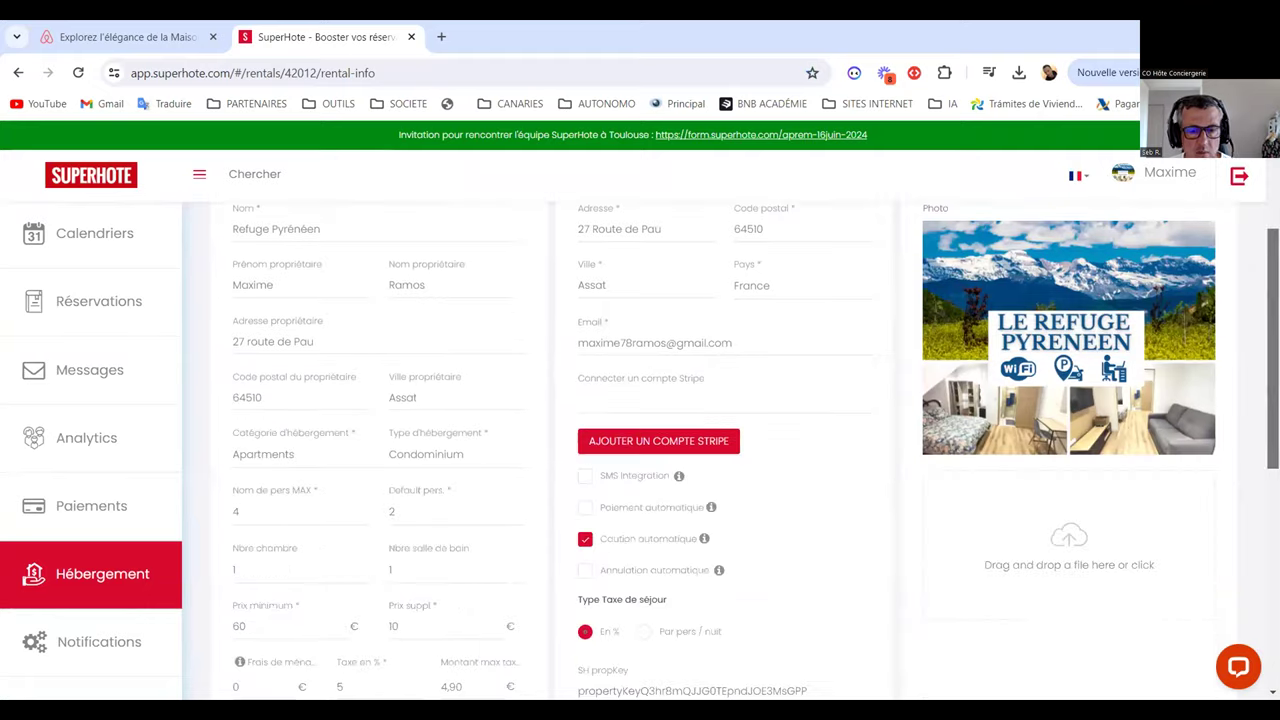
scroll(418, 319, "up", 1)
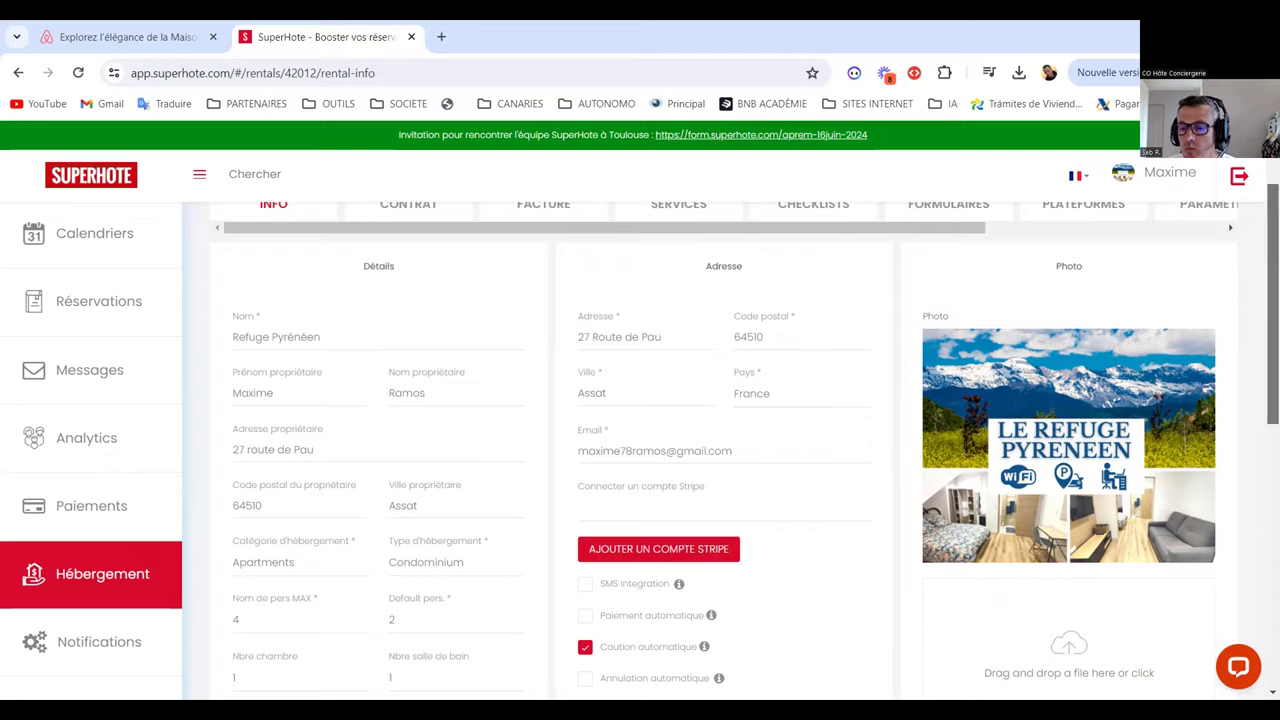
left_click_drag(1273, 300, 1273, 373)
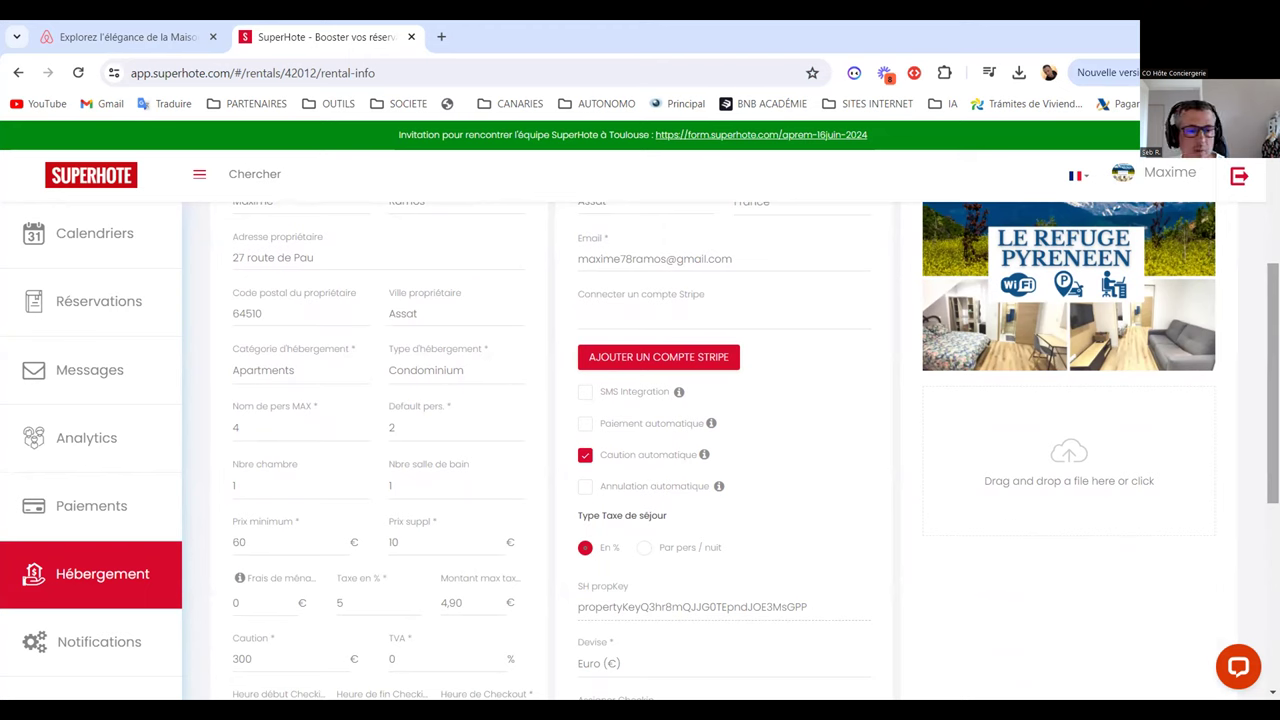
scroll(720, 450, "up", 3)
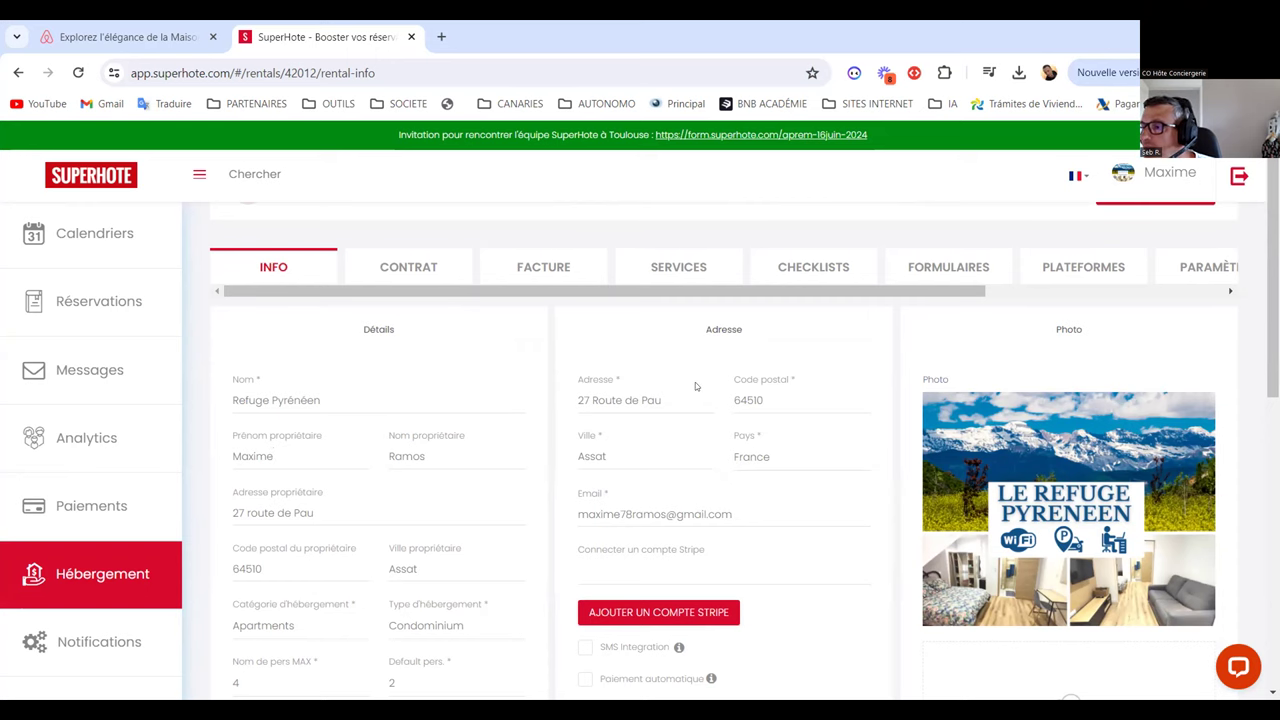
scroll(1272, 300, "down", 1)
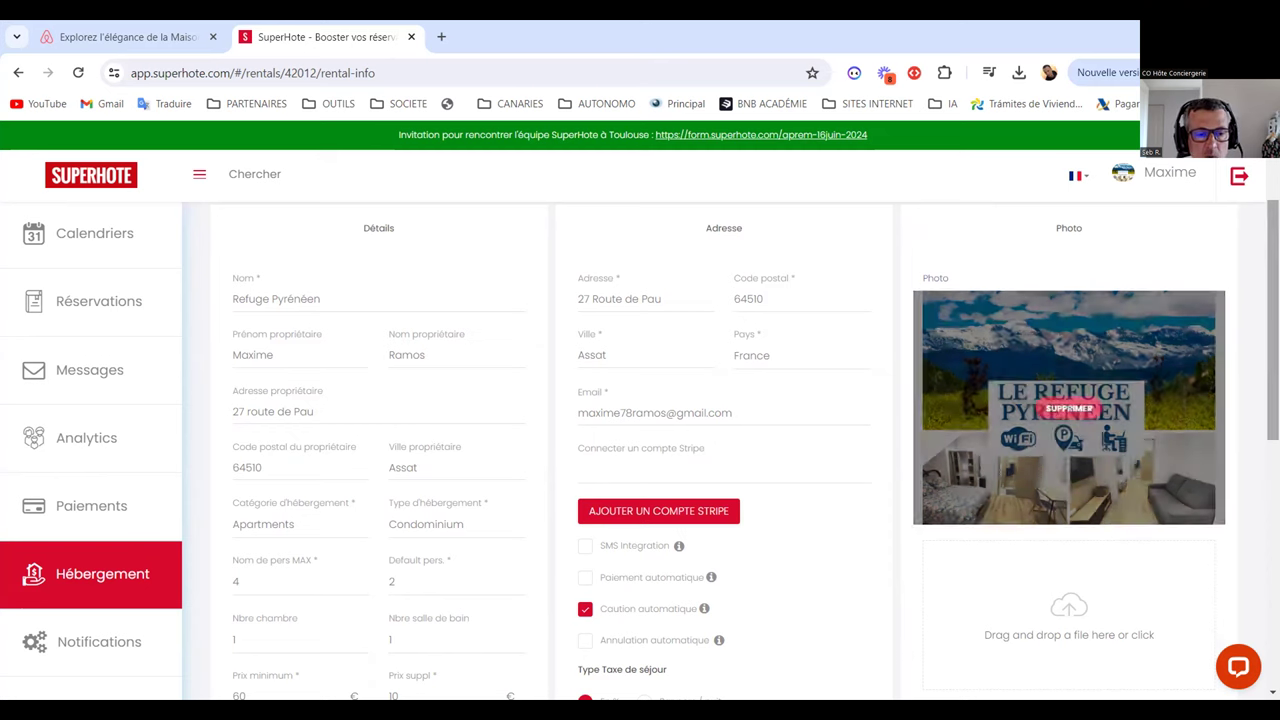
scroll(583, 329, "up", 2)
View the accommodation's rental contract text and template
left_click(401, 325)
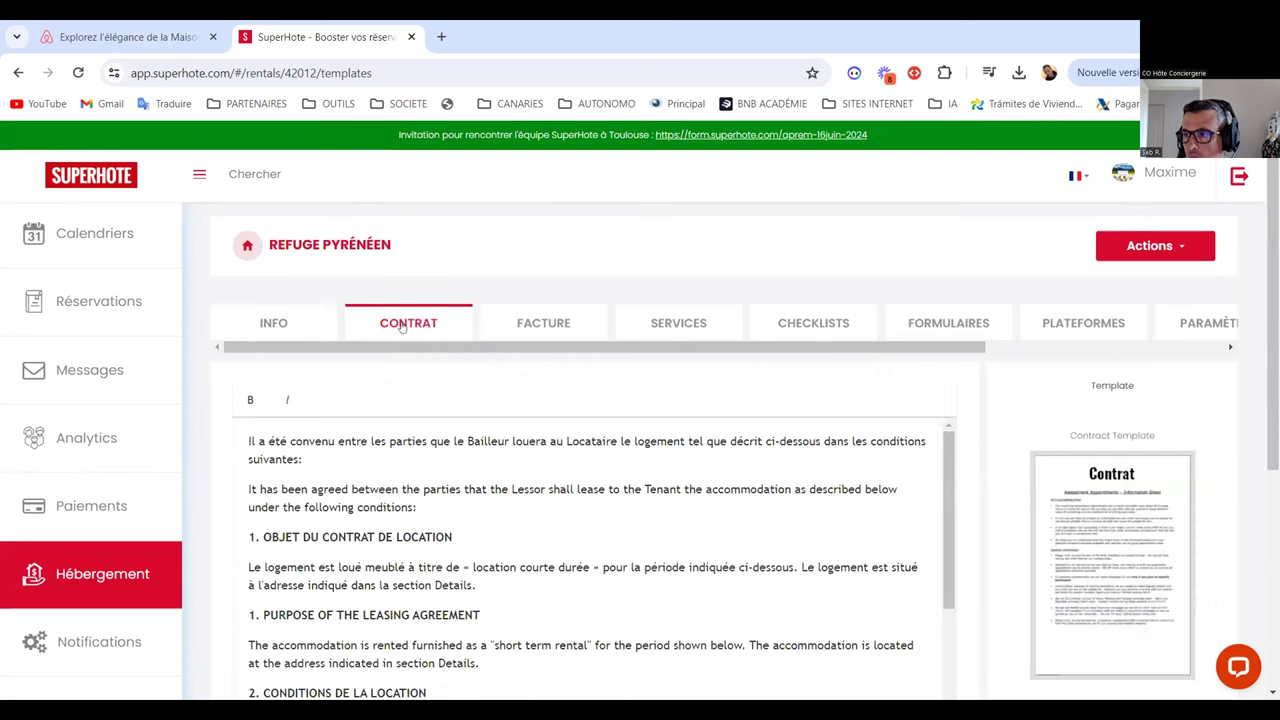
left_click_drag(1273, 330, 1273, 545)
scroll(406, 235, "up", 5)
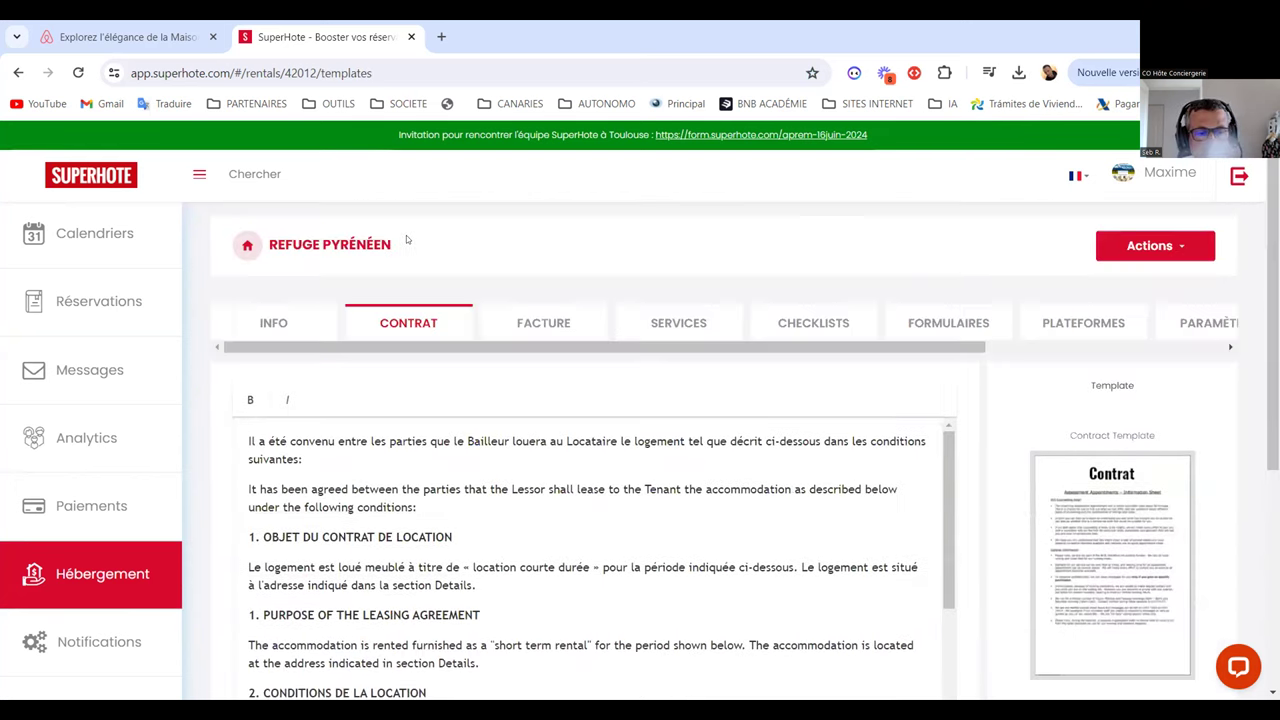
Return to the accommodation's general information and review the owner, address and capacity fields
left_click(280, 318)
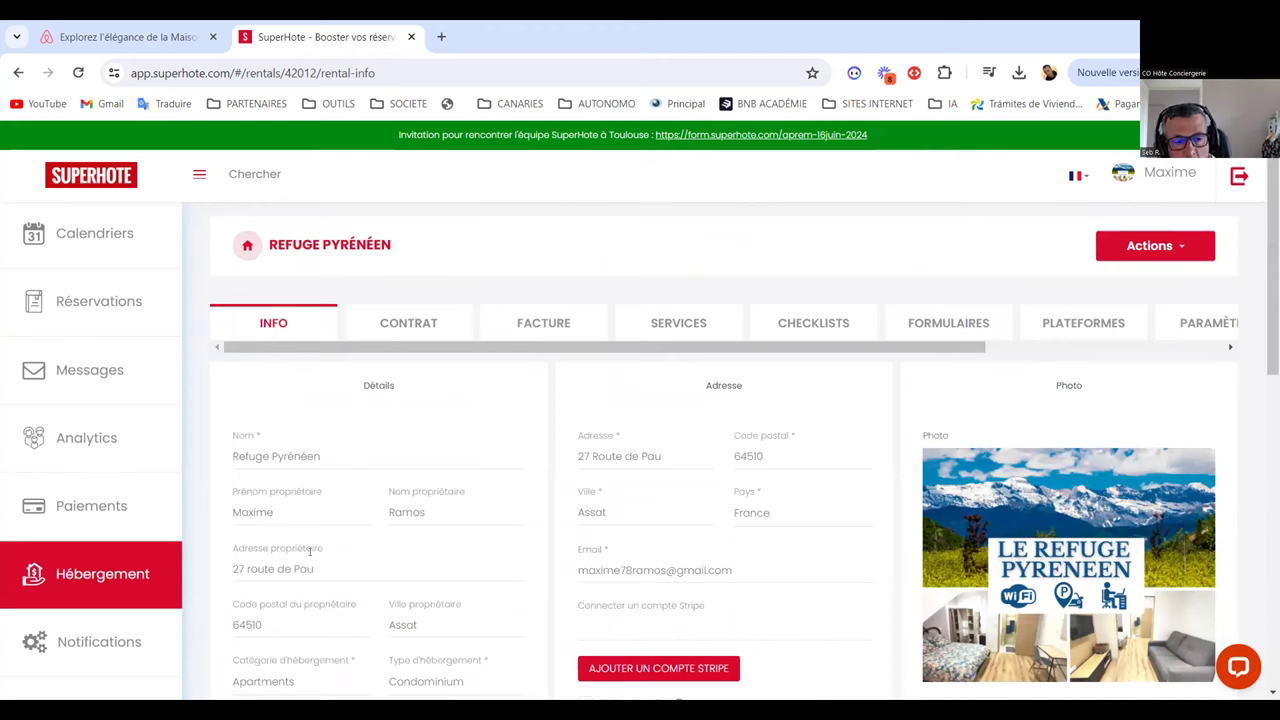
scroll(724, 450, "down", 2)
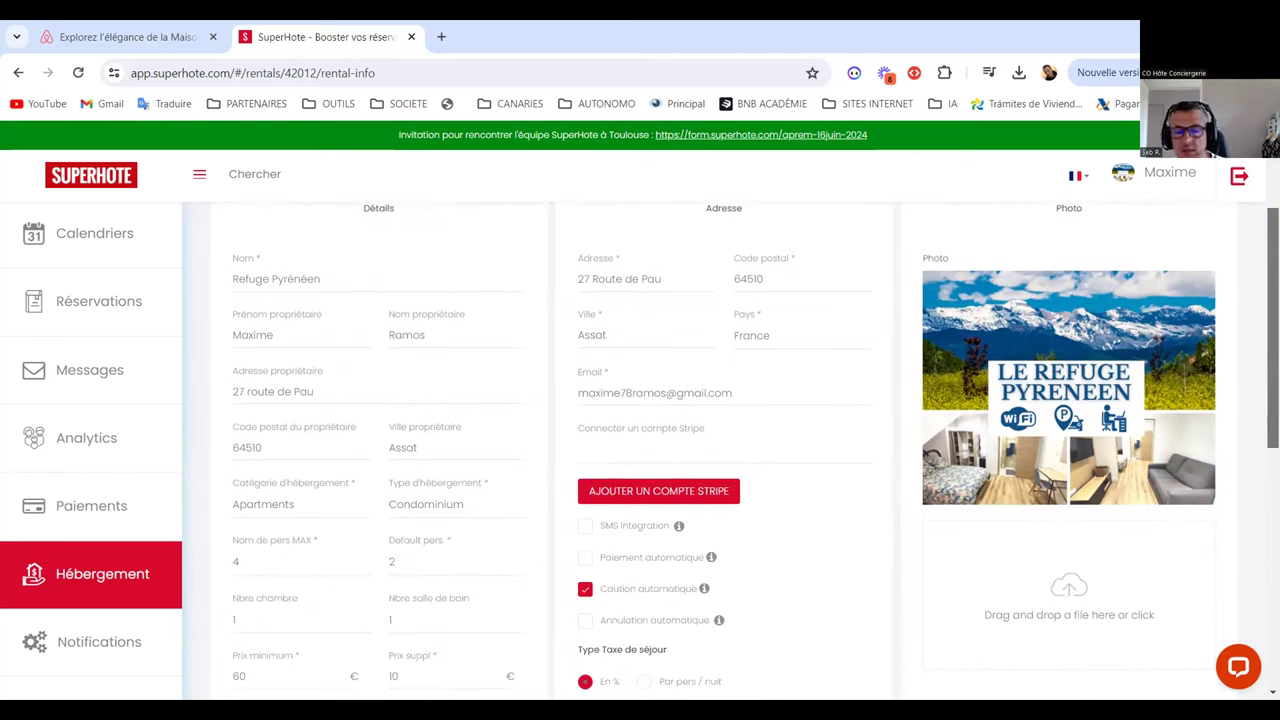
scroll(724, 450, "up", 2)
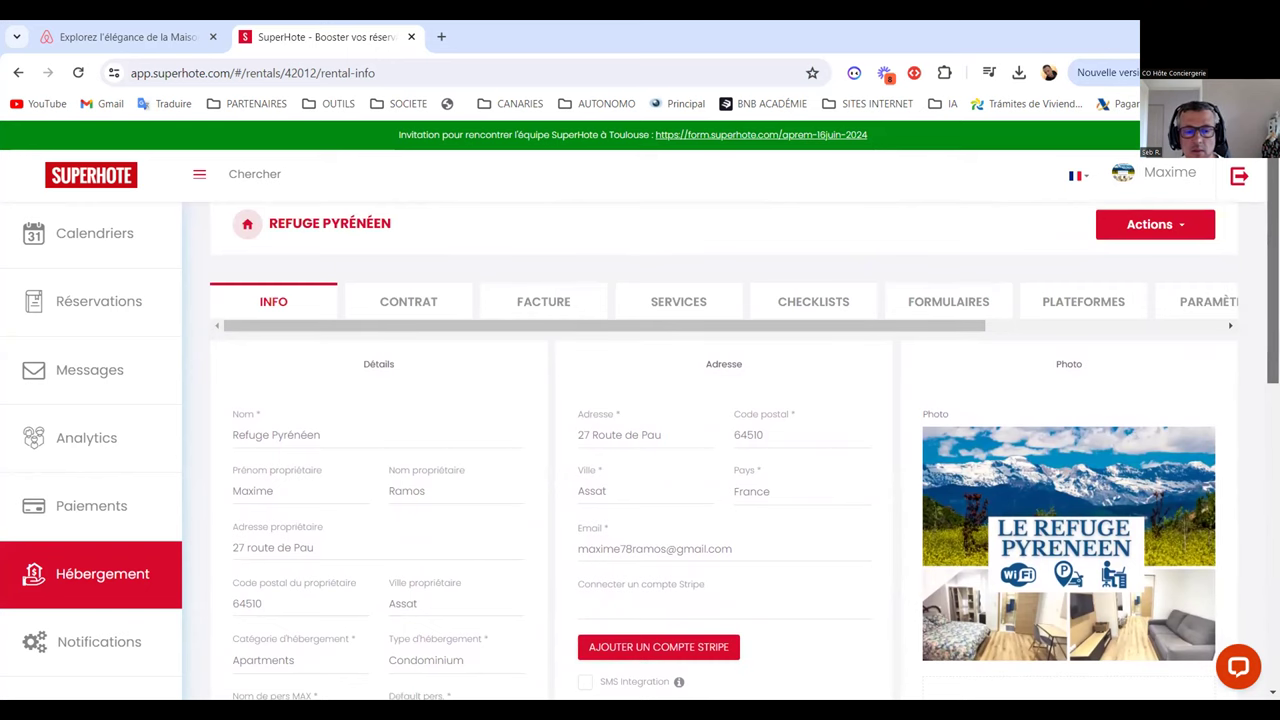
scroll(724, 450, "down", 2)
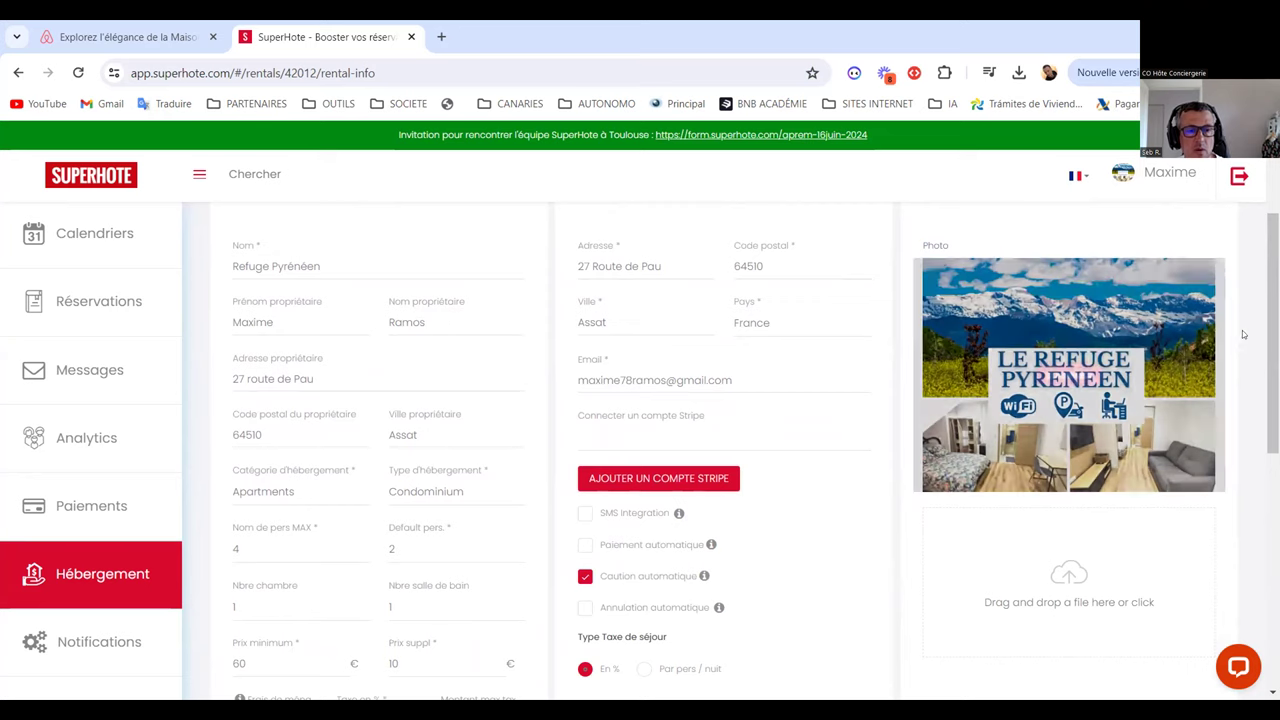
scroll(453, 484, "up", 2)
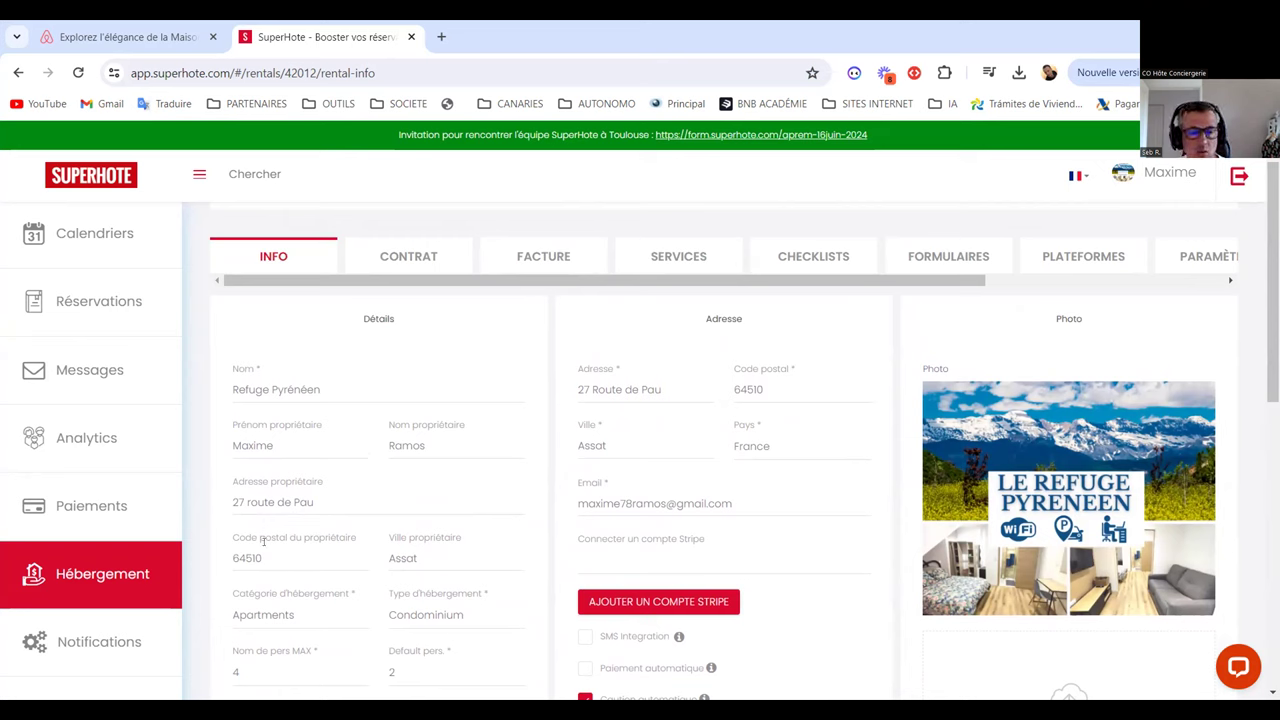
scroll(240, 390, "down", 2)
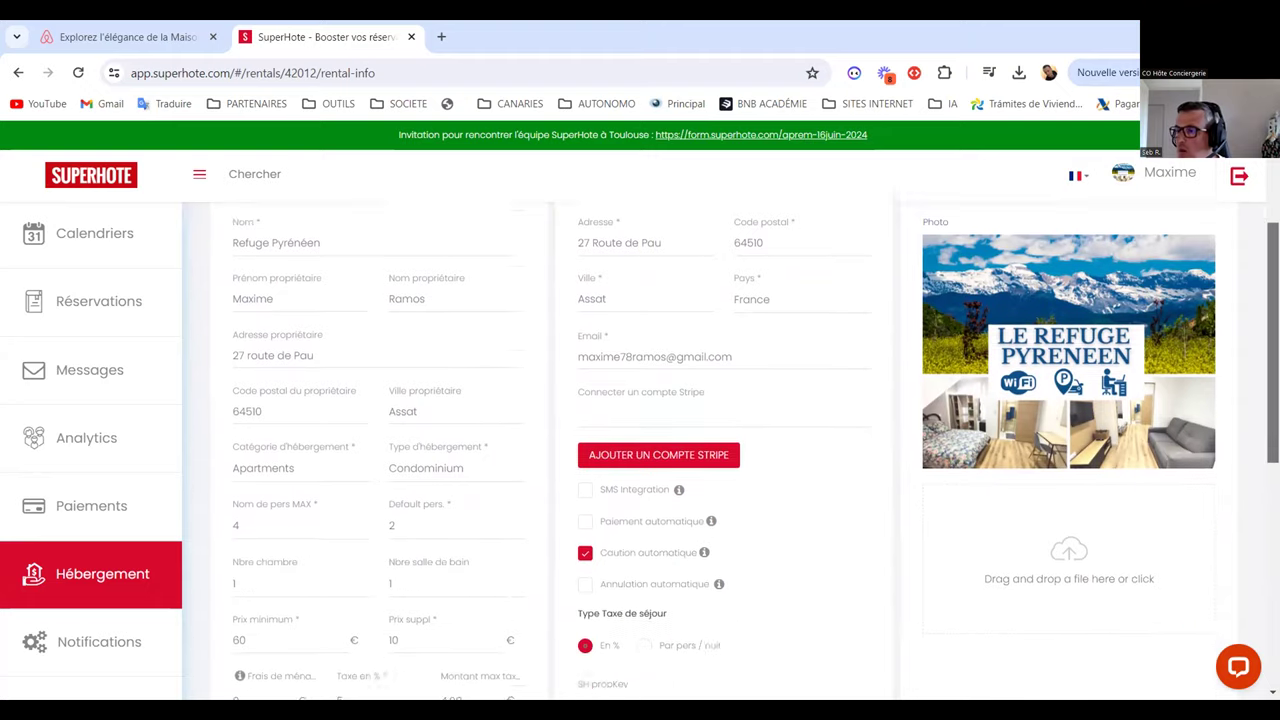
Inspect the options offered for the accommodation category and the accommodation type
left_click(263, 424)
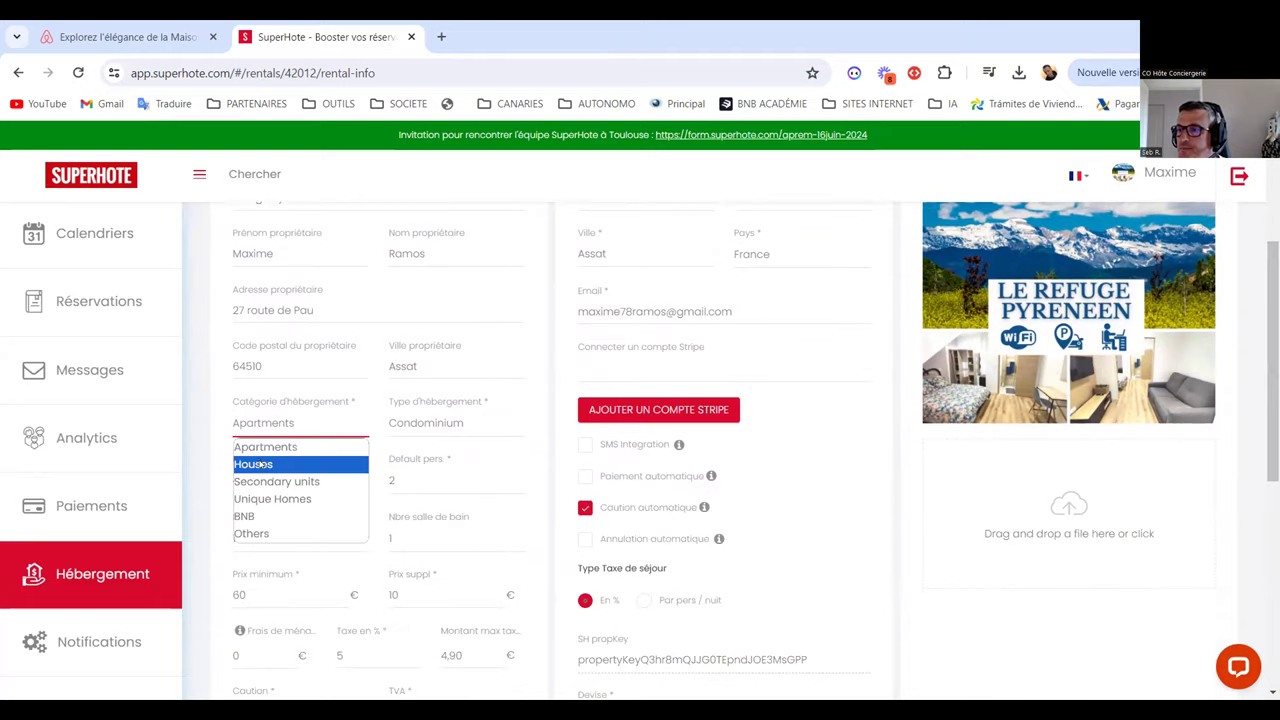
left_click(218, 430)
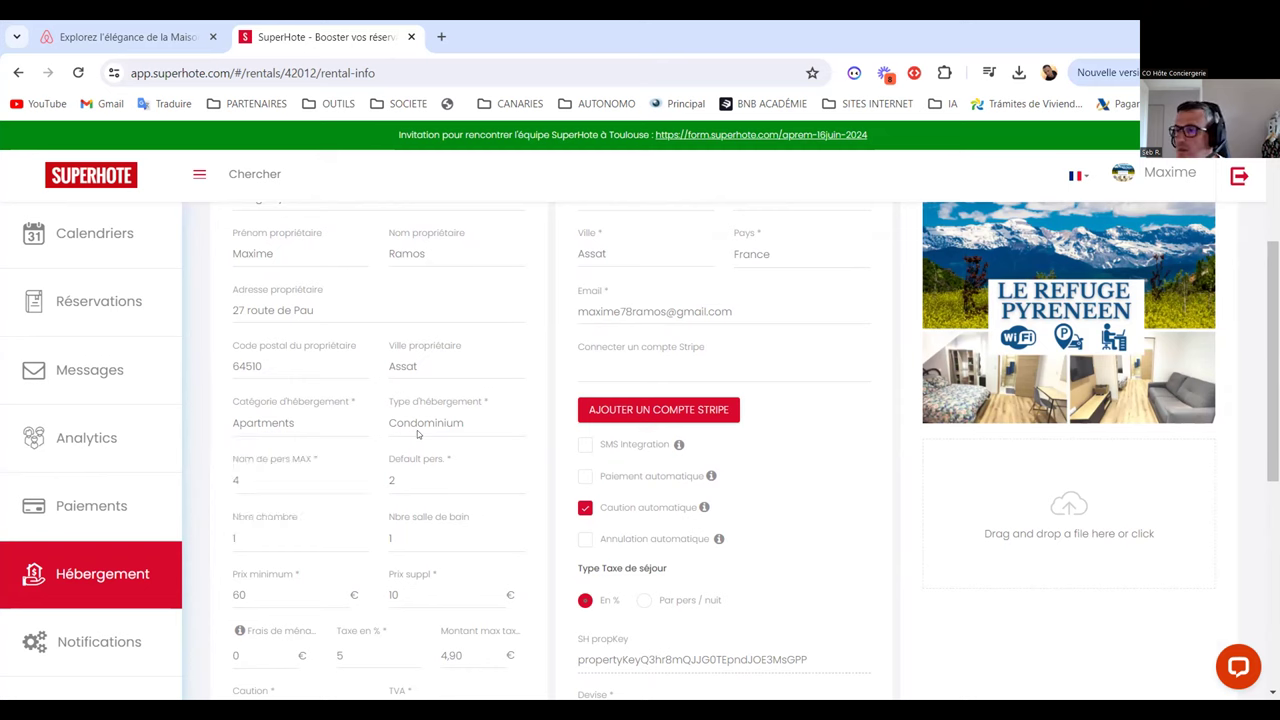
left_click(418, 424)
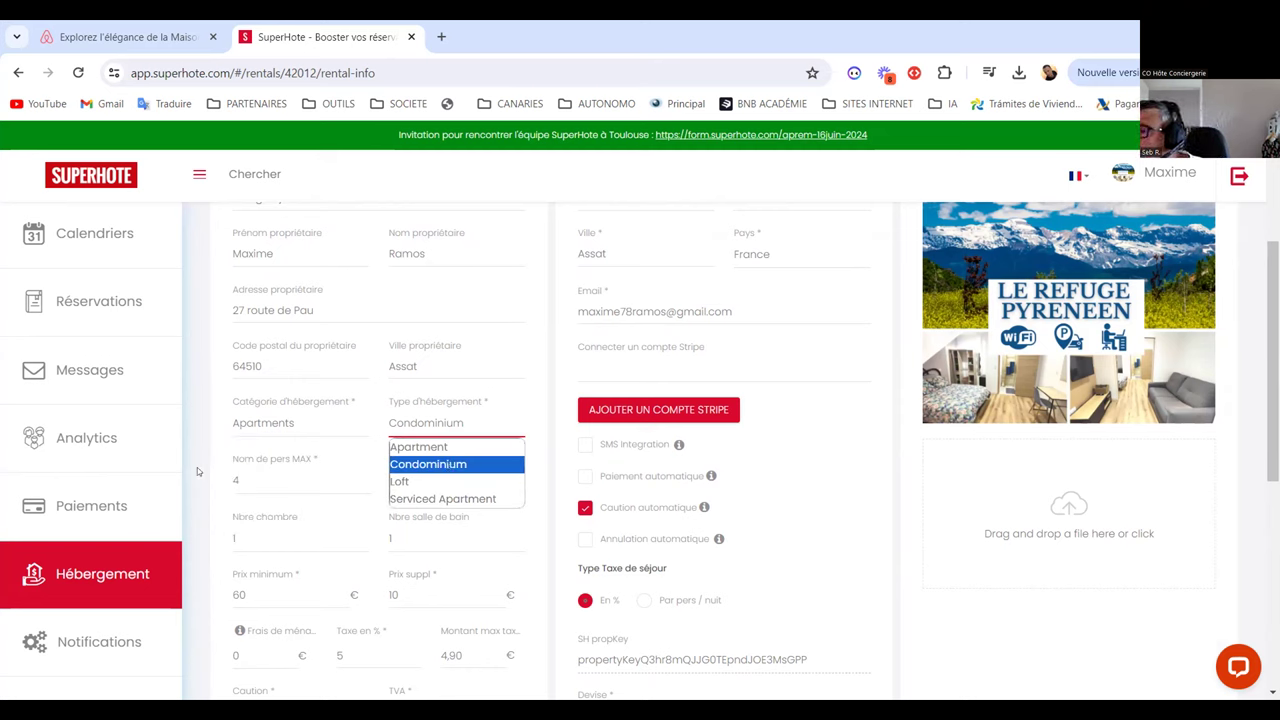
left_click(184, 520)
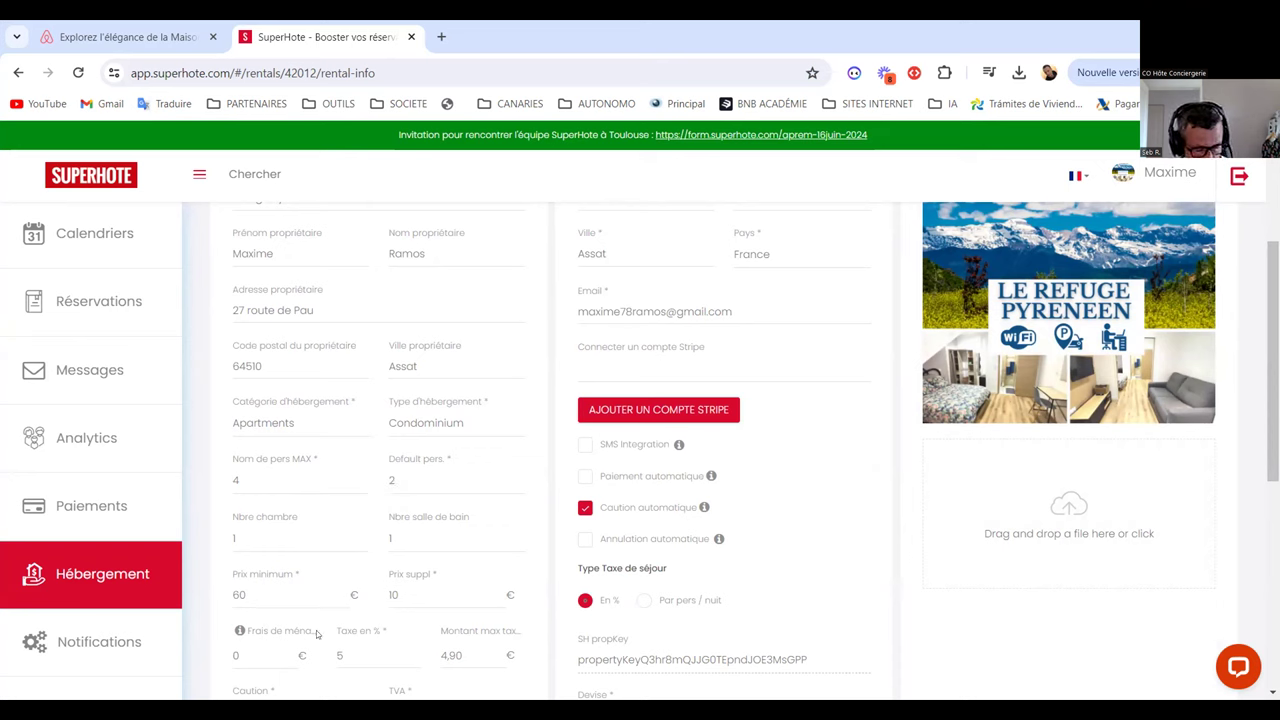
Examine the pricing, tourist tax, deposit, check-in and concierge settings, ending on the cleaning fee field
scroll(1203, 474, "down", 2)
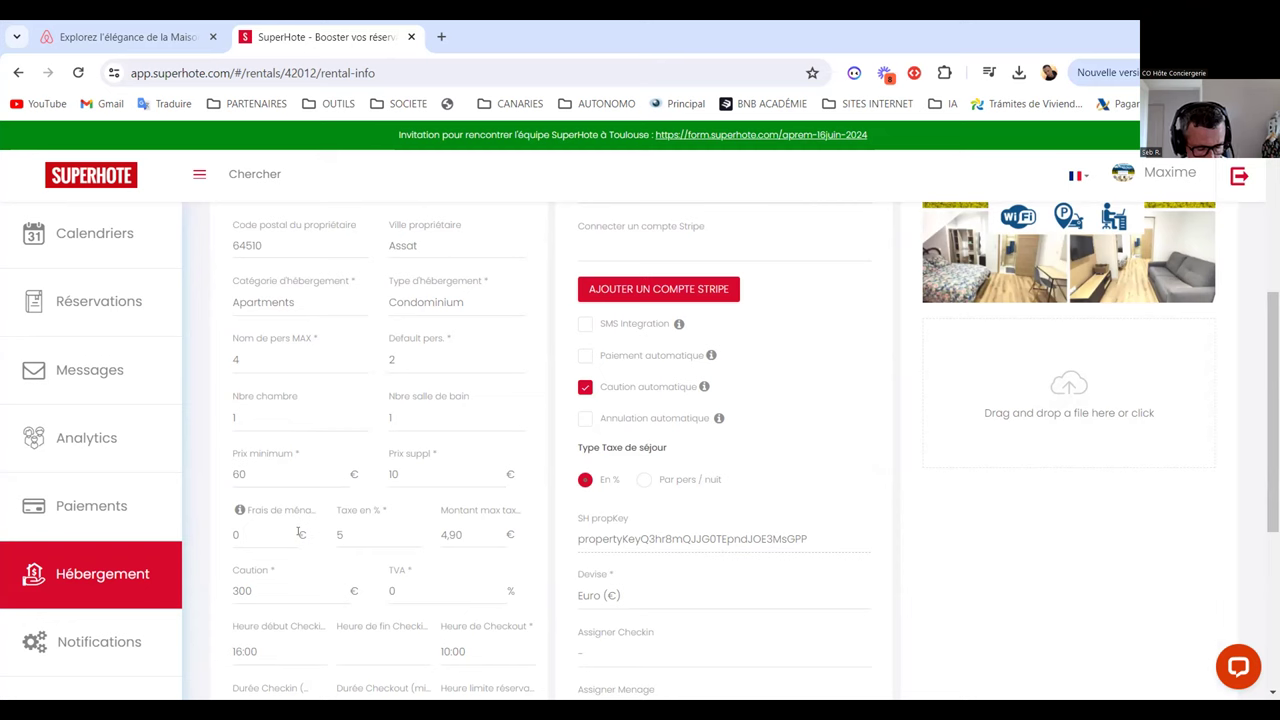
scroll(1262, 360, "down", 3)
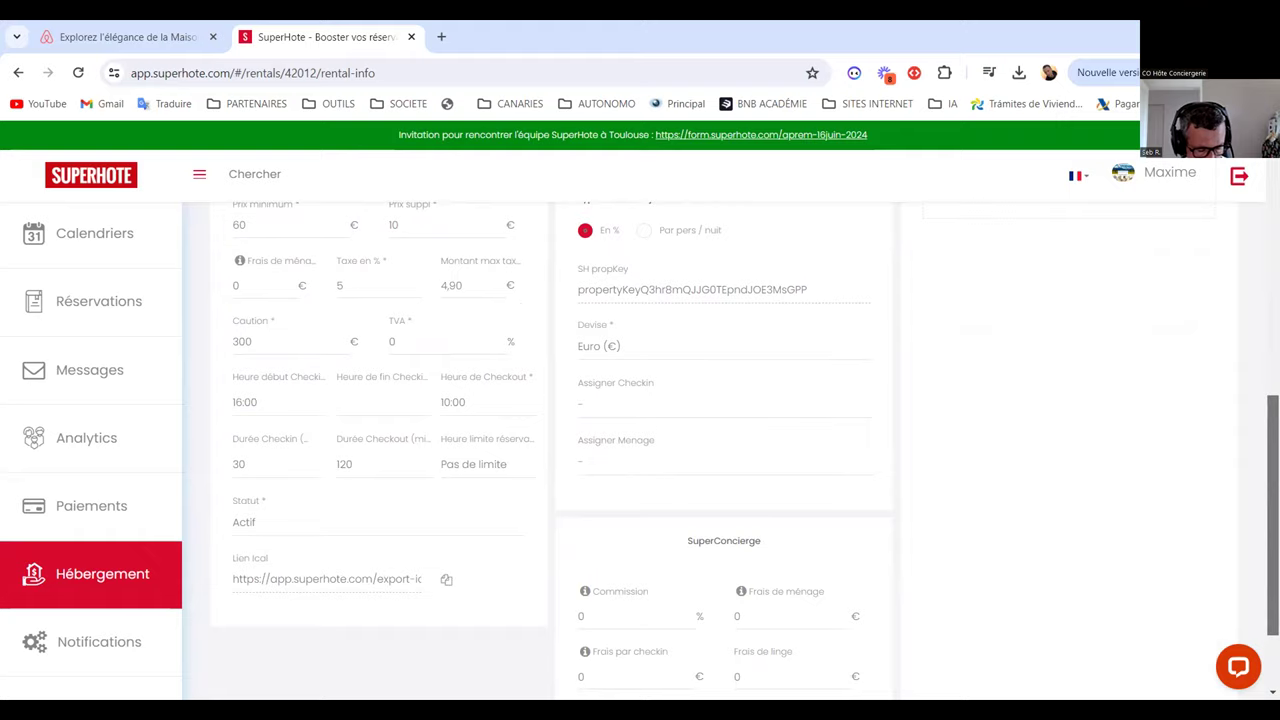
scroll(1250, 231, "up", 8)
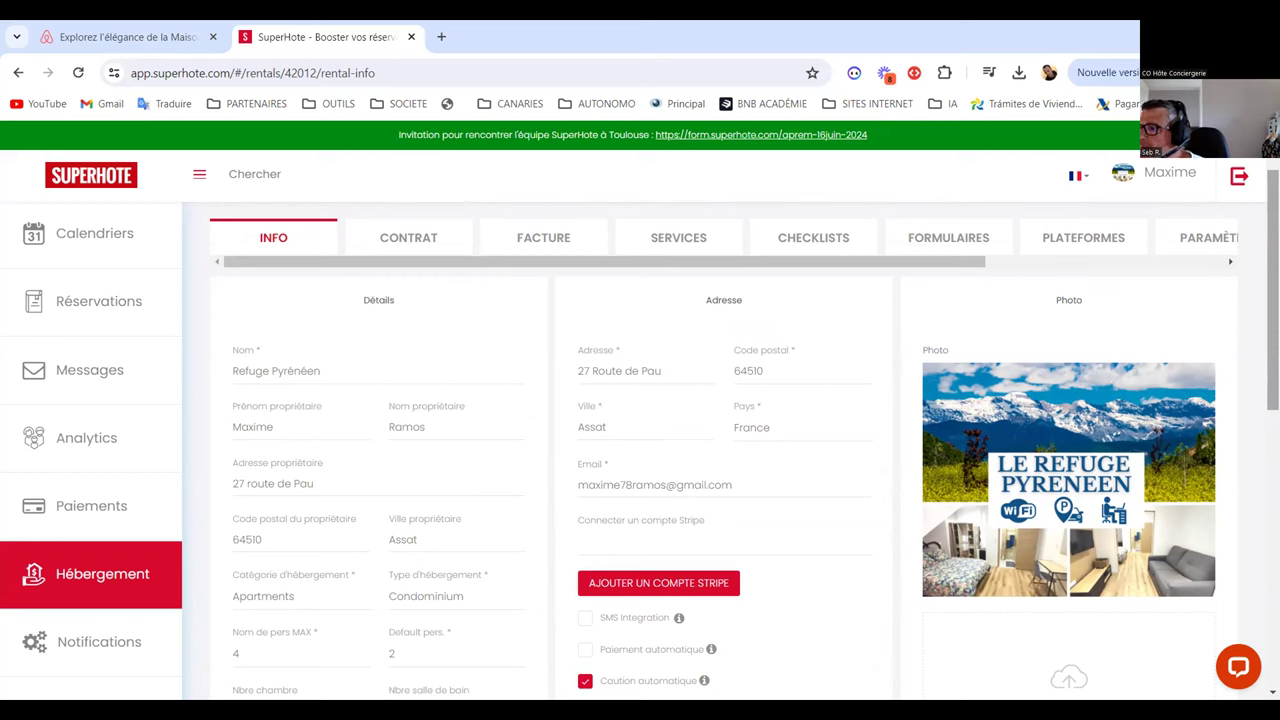
scroll(470, 380, "down", 3)
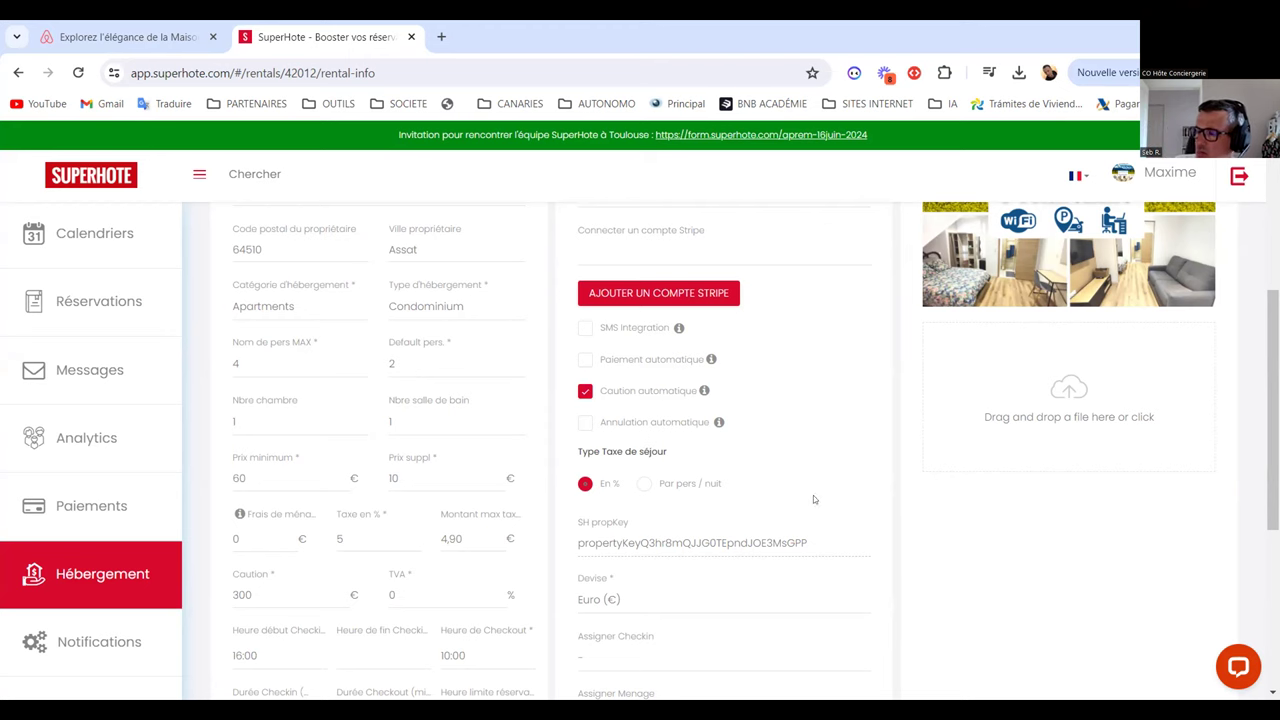
scroll(1270, 410, "down", 2)
scroll(1270, 410, "up", 5)
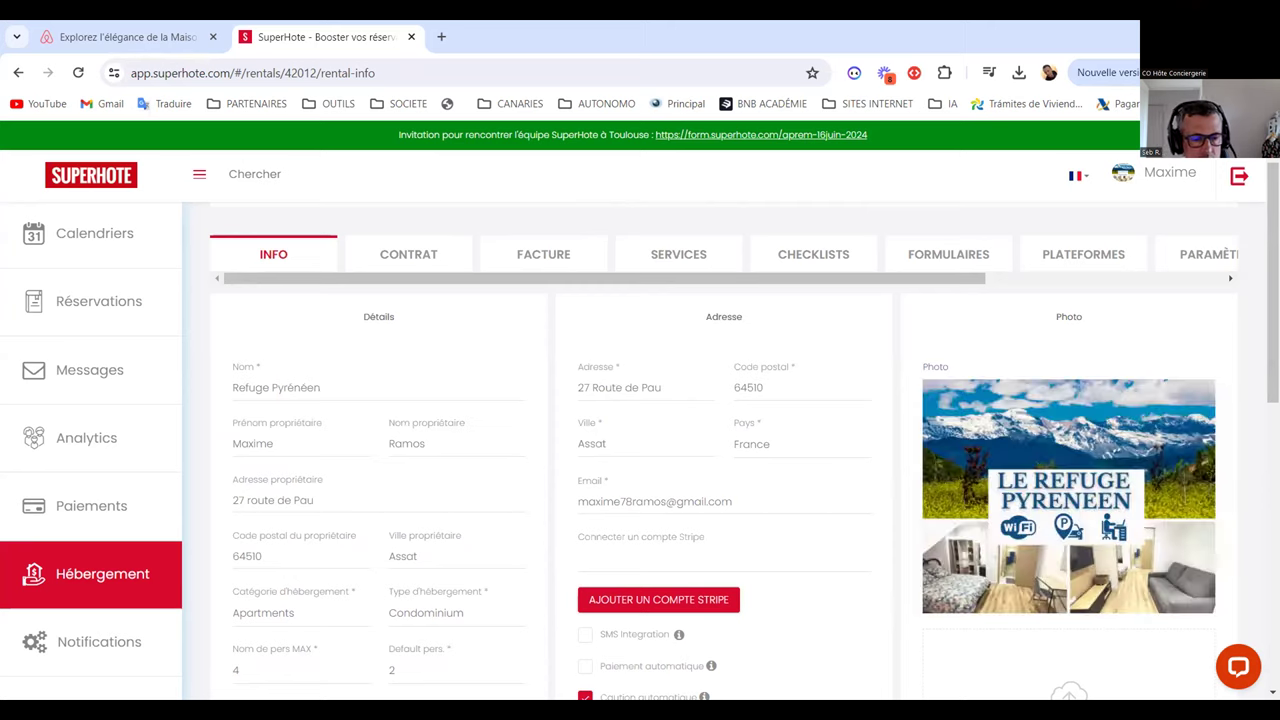
scroll(724, 450, "down", 3)
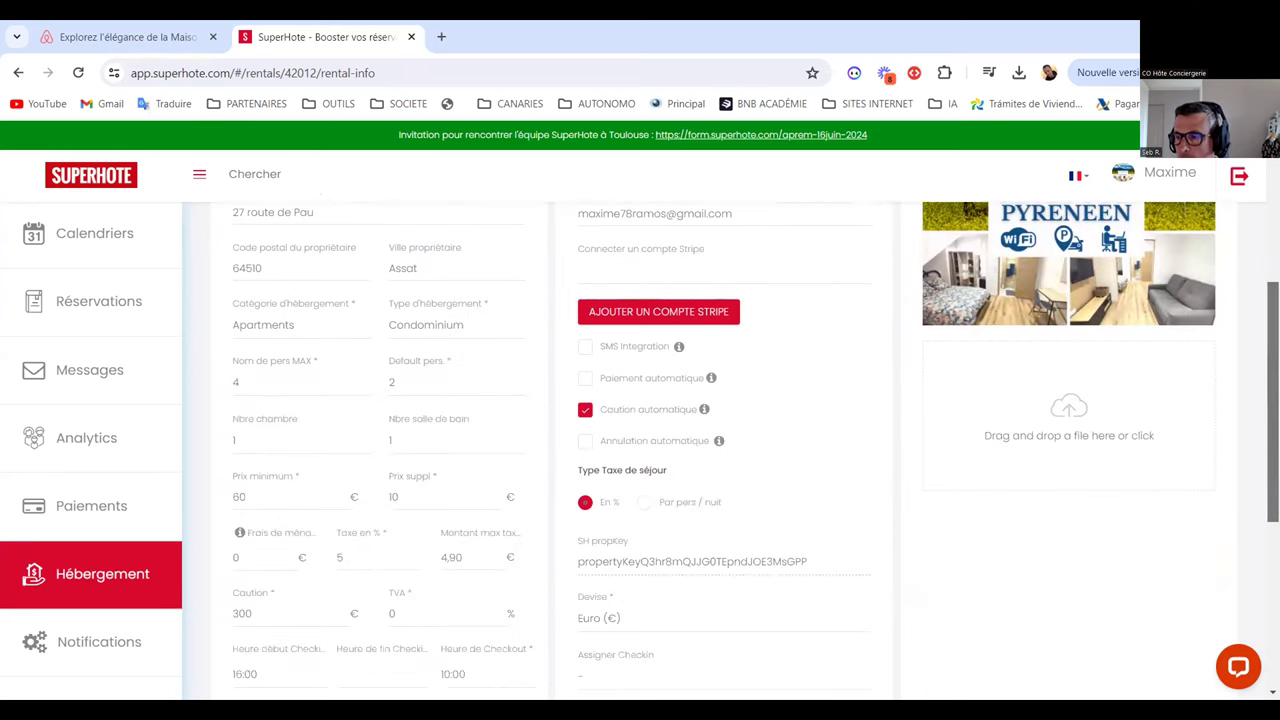
scroll(230, 466, "down", 1)
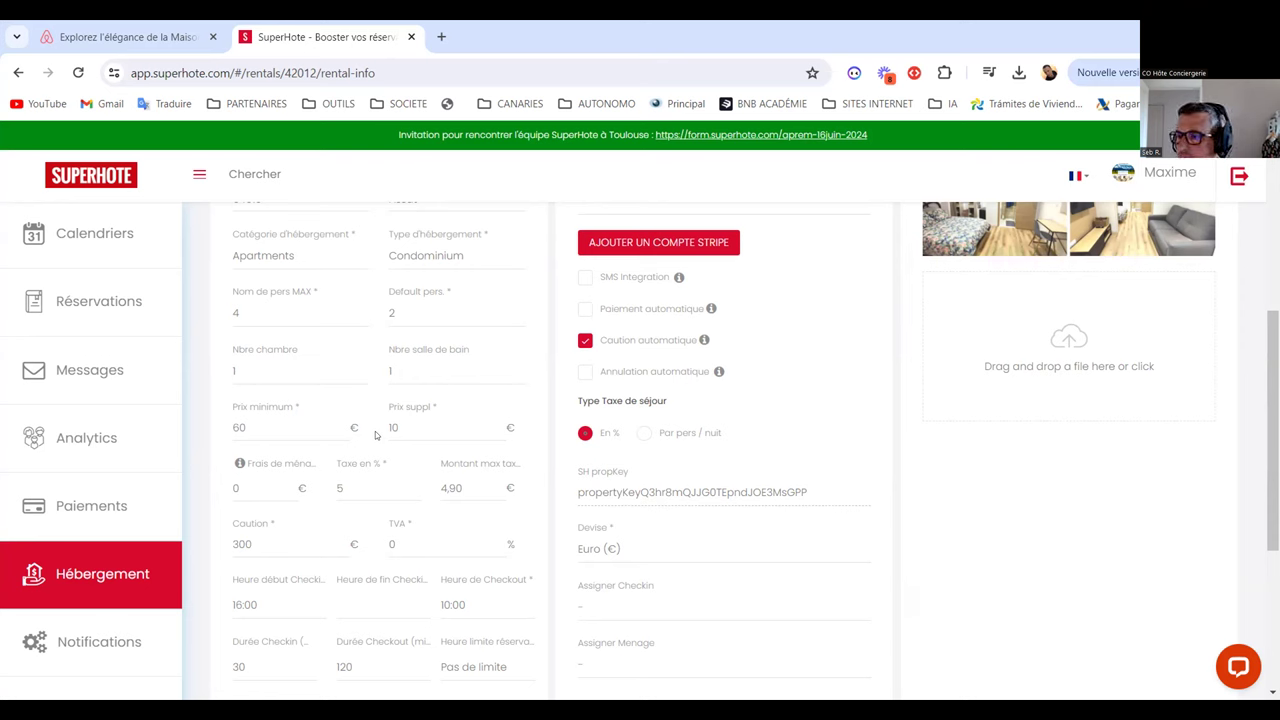
left_click(262, 488)
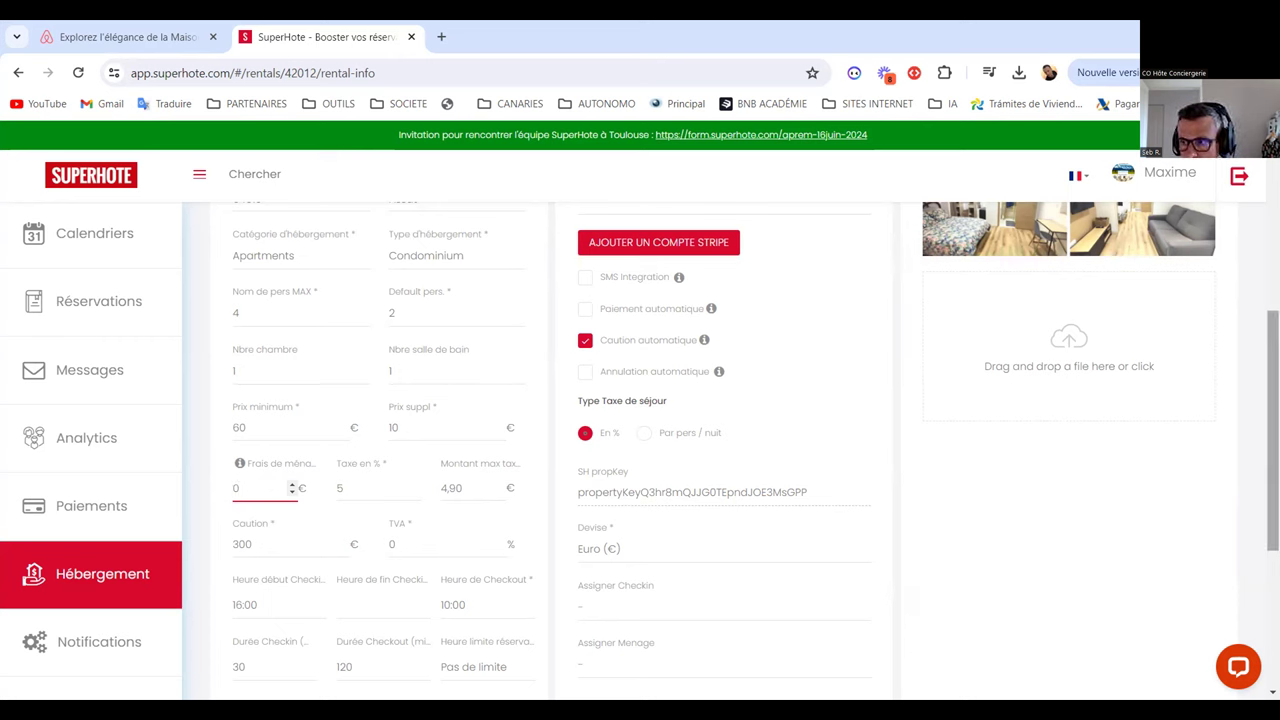
Search Google in a new browser tab for "taxe de séjour la cadiere d'azur"
left_click(443, 37)
type("ta")
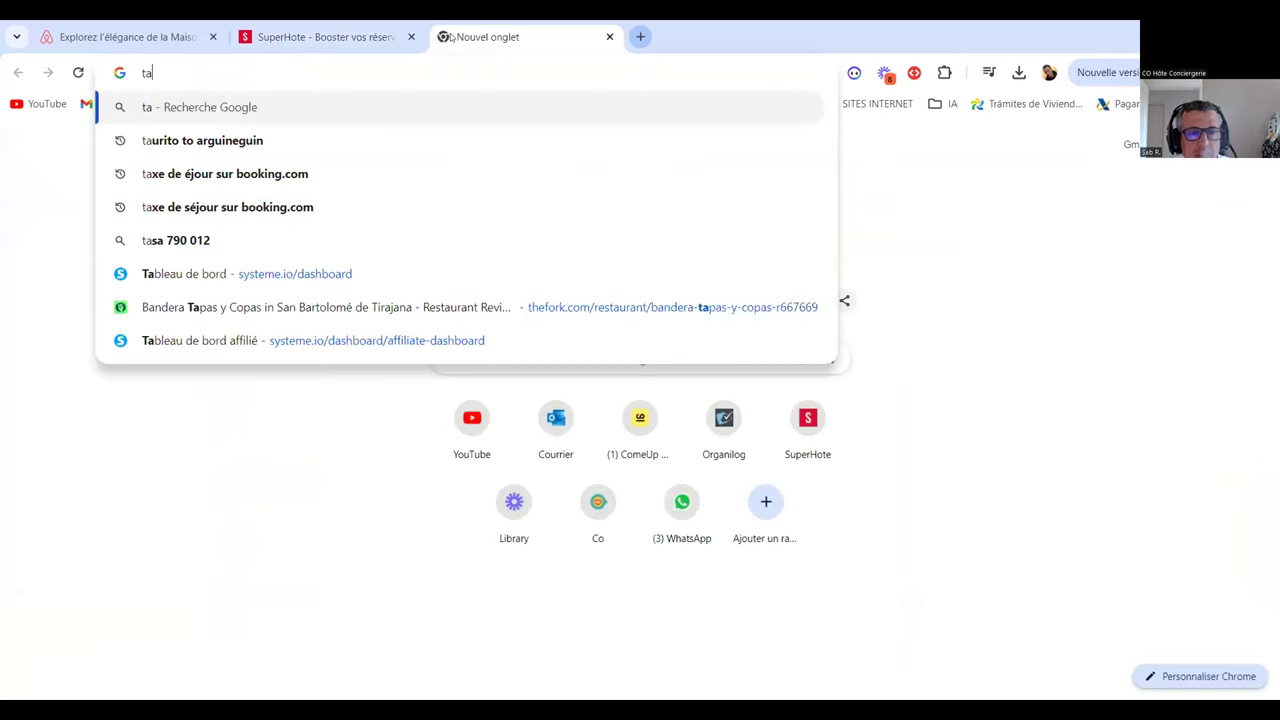
type("xe de séjour")
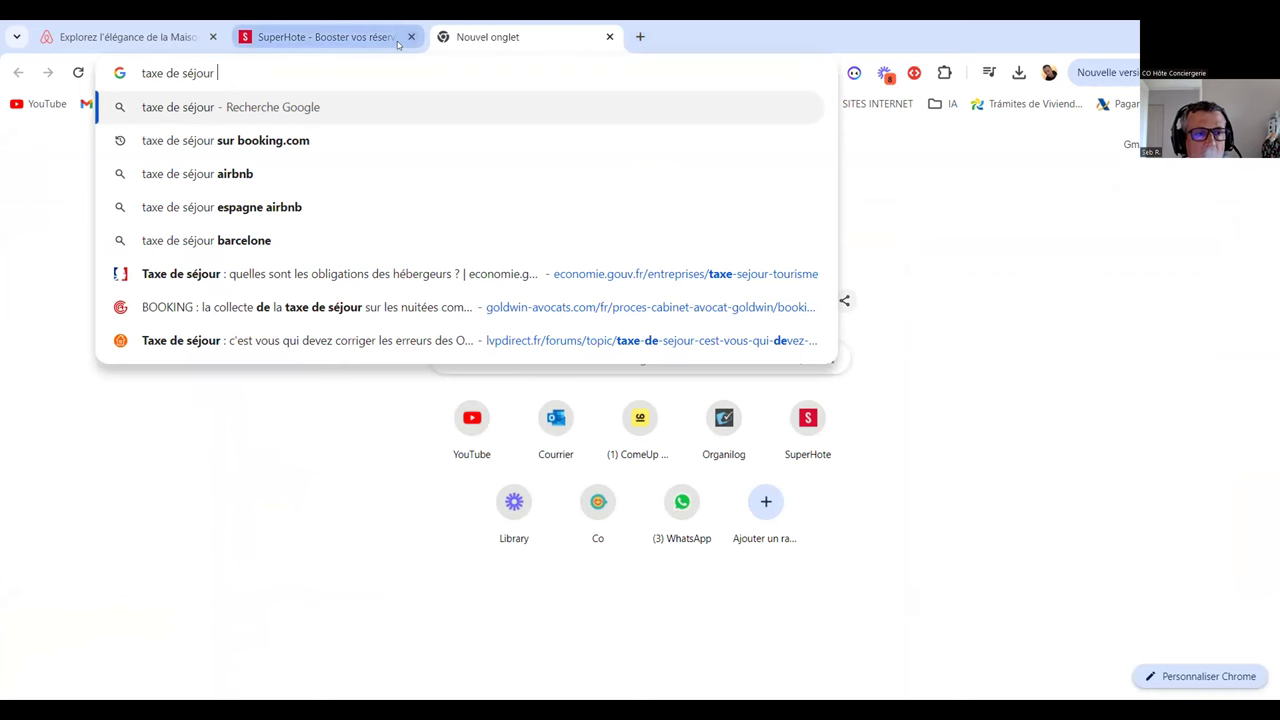
type(" la cadiere")
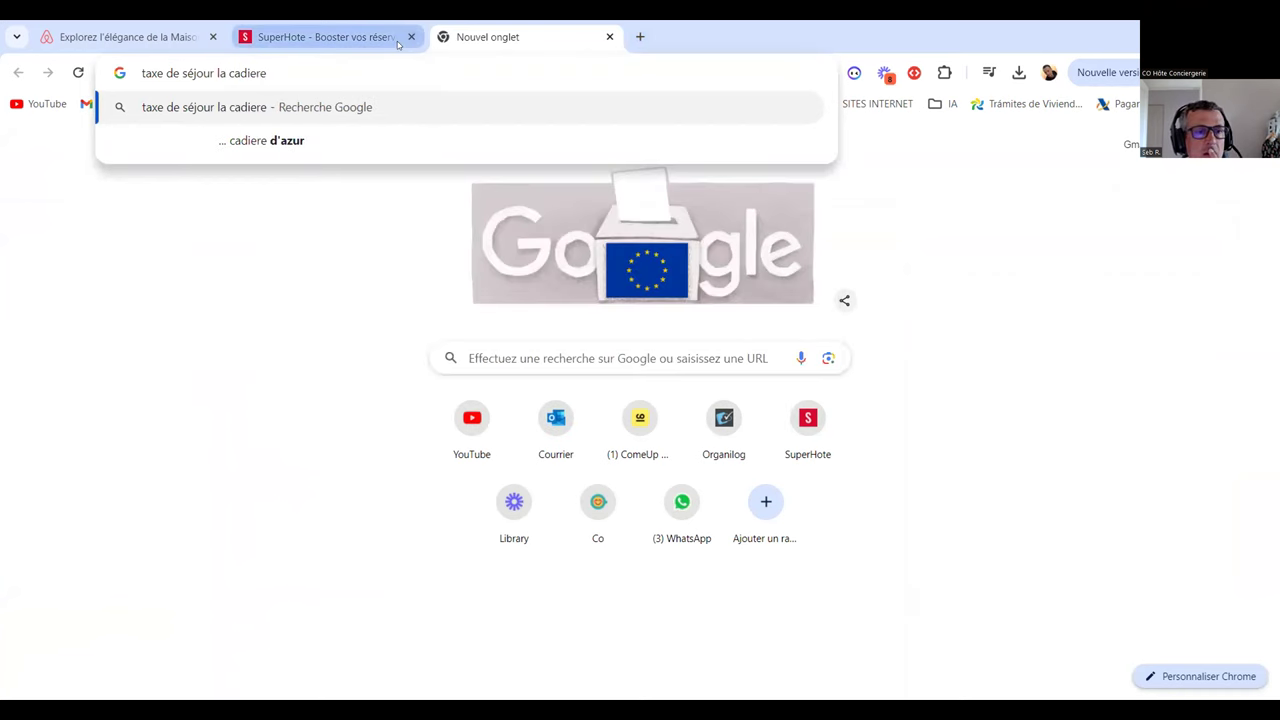
left_click(278, 138)
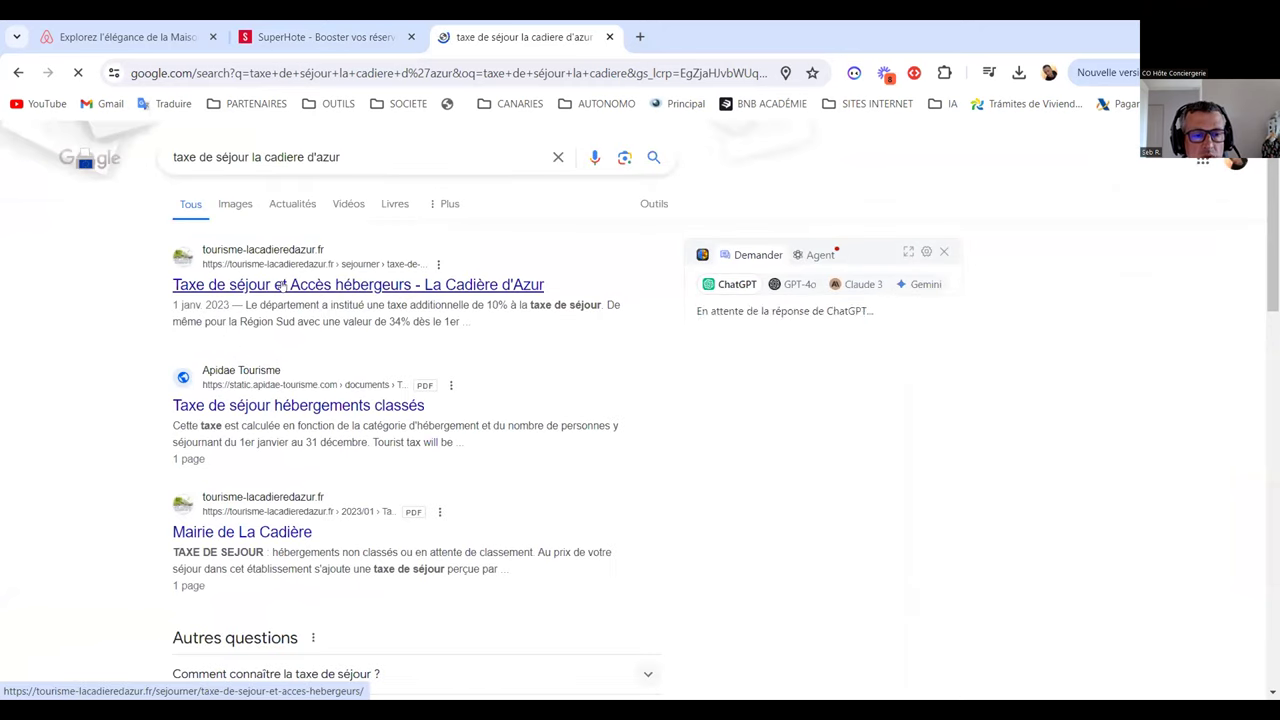
Open the La Cadière d'Azur tourist tax page, accepting all cookies and closing the regional tax notice, and find the rates section
left_click(283, 287)
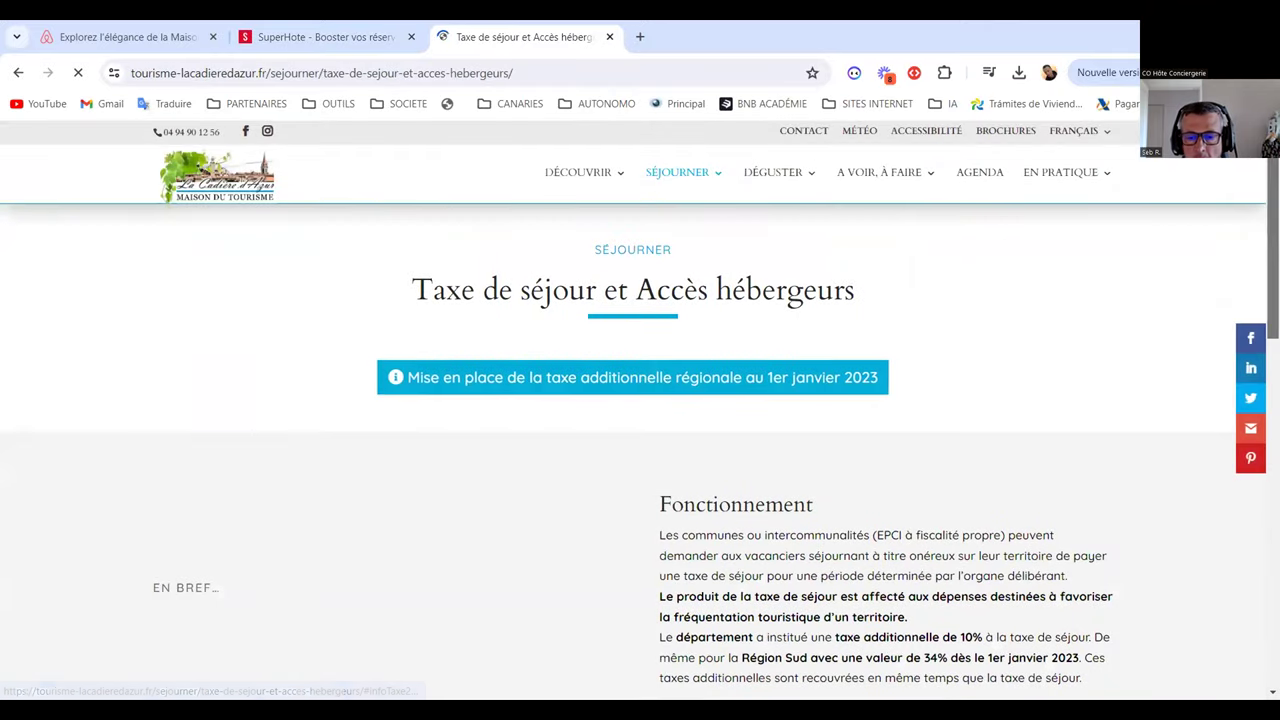
scroll(417, 400, "down", 2)
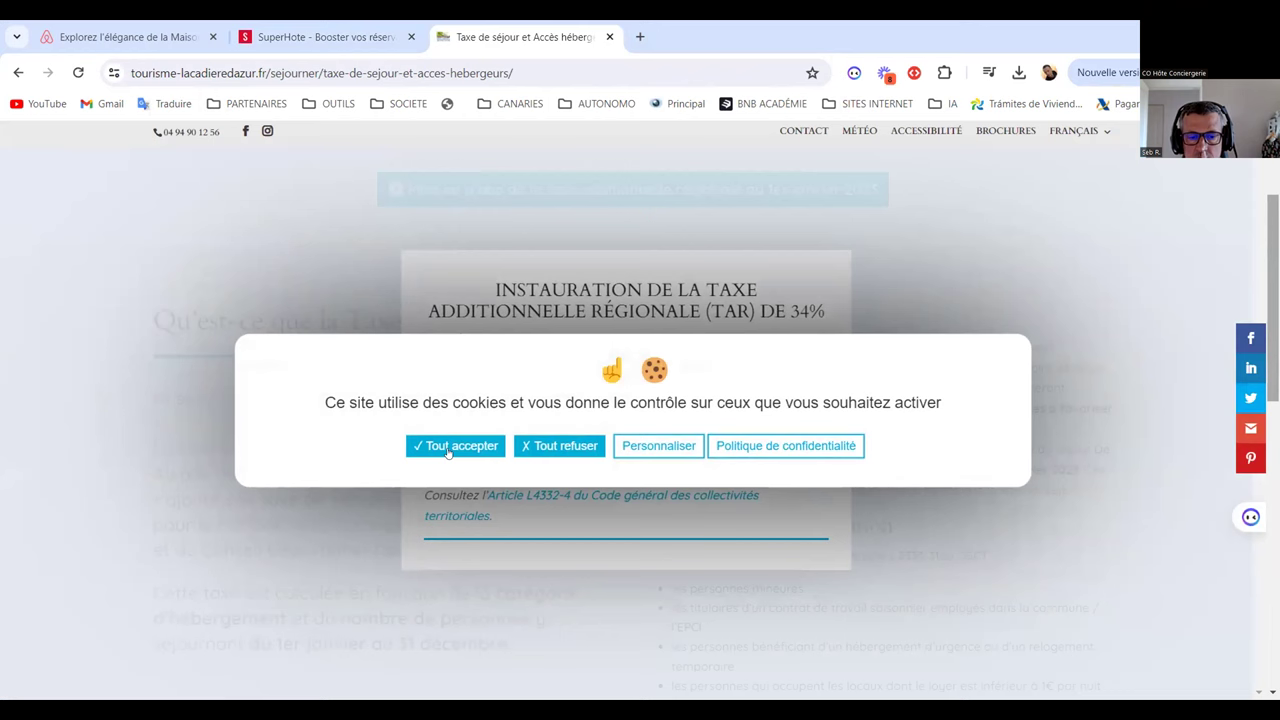
left_click(448, 448)
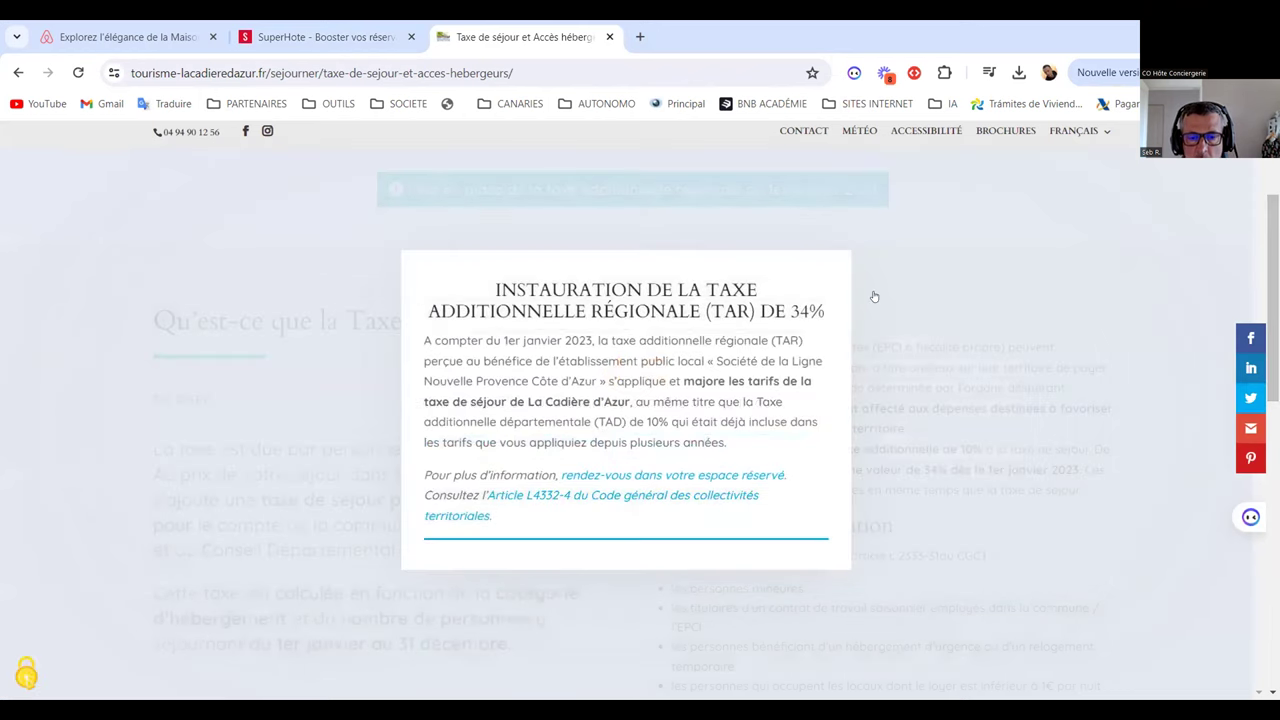
left_click(873, 296)
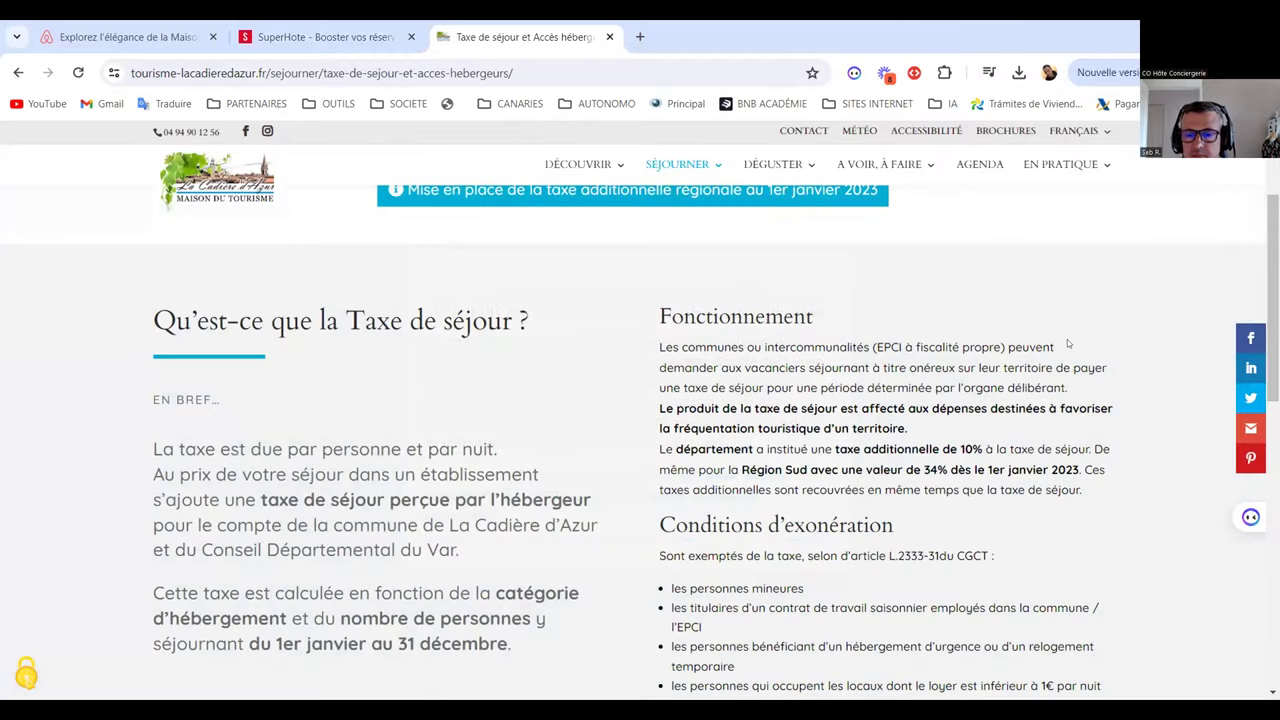
scroll(640, 440, "down", 5)
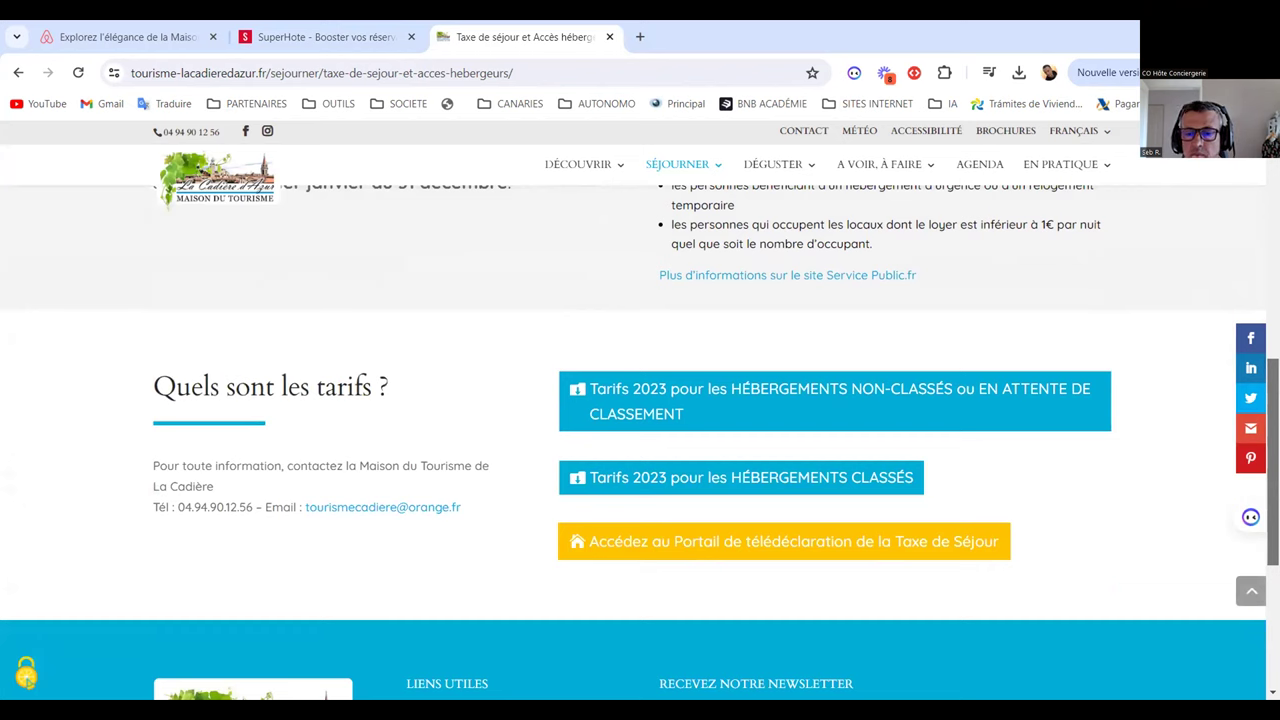
Open the 2023 tourist tax rates for unclassified accommodations and compare them with the accommodation's tax fields in SuperHote
left_click(830, 396)
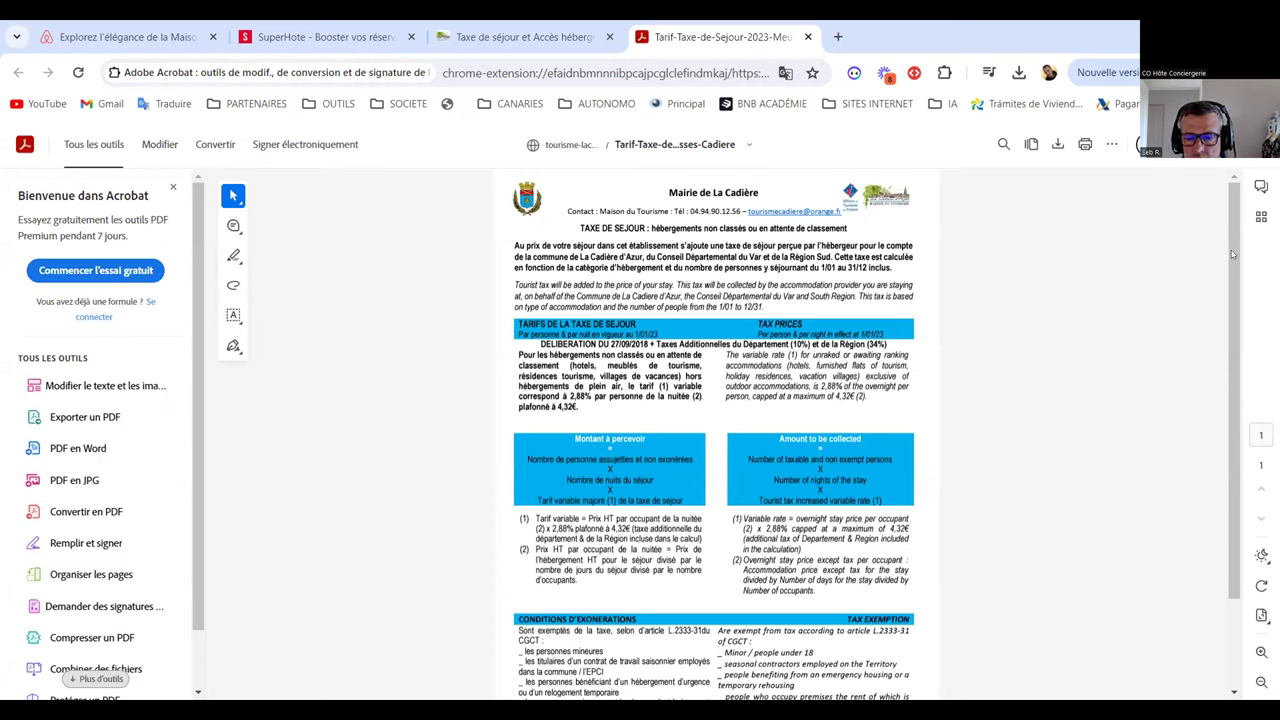
scroll(1233, 255, "down", 2)
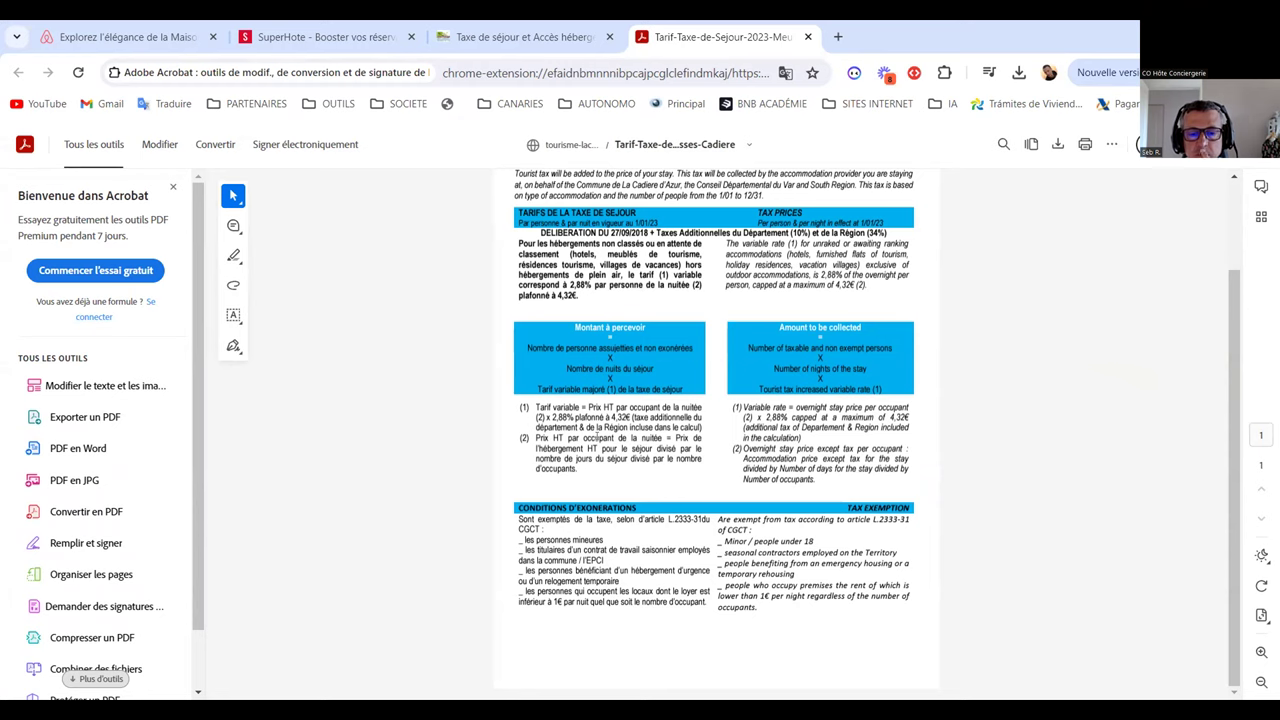
left_click(314, 40)
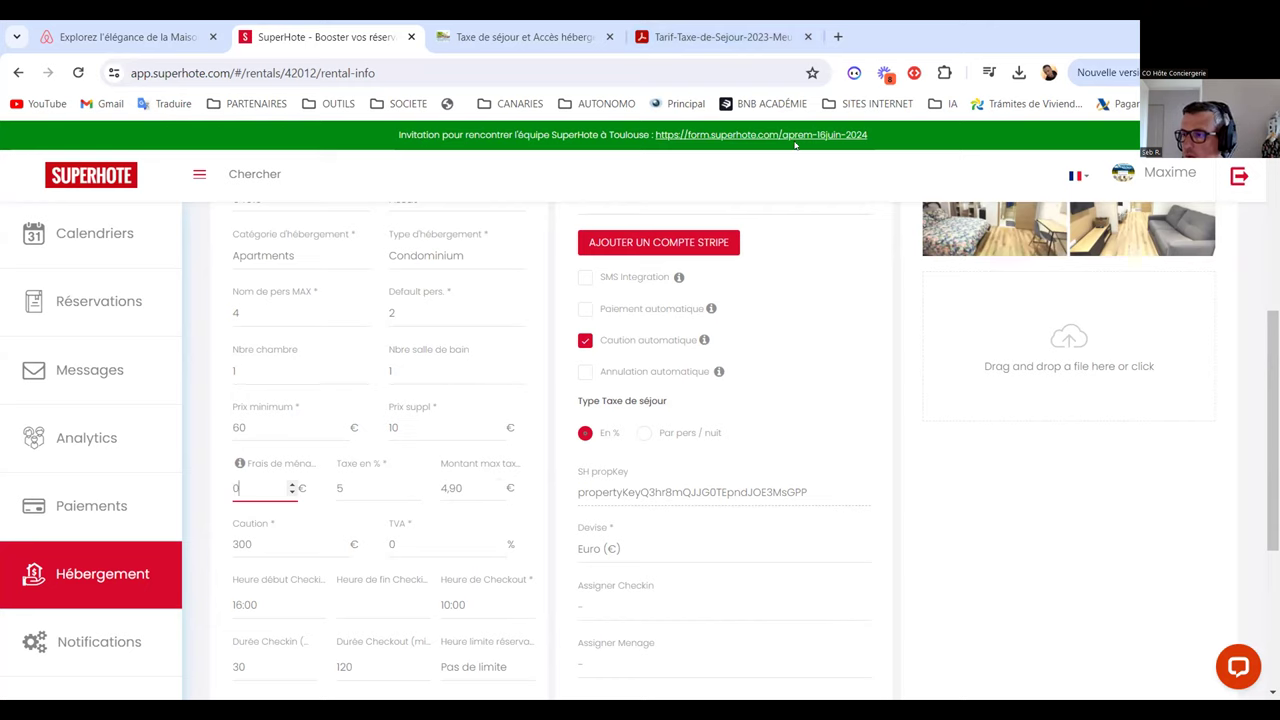
left_click(722, 36)
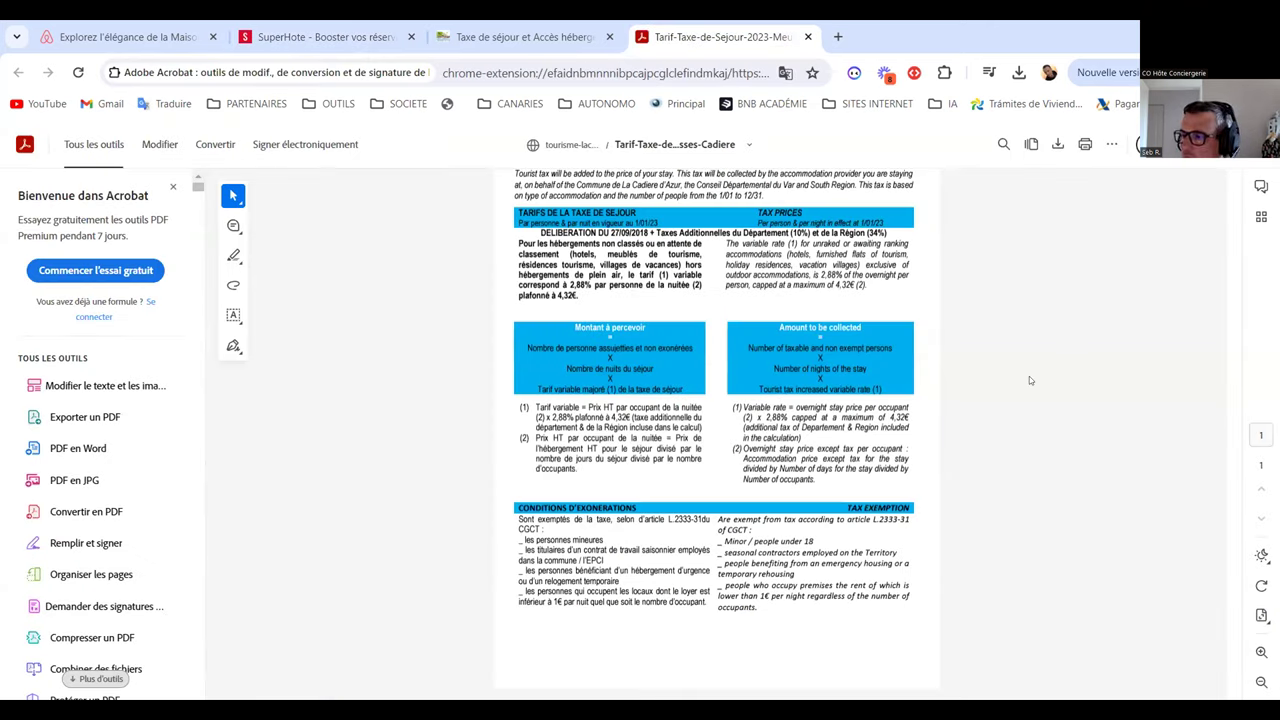
left_click(330, 38)
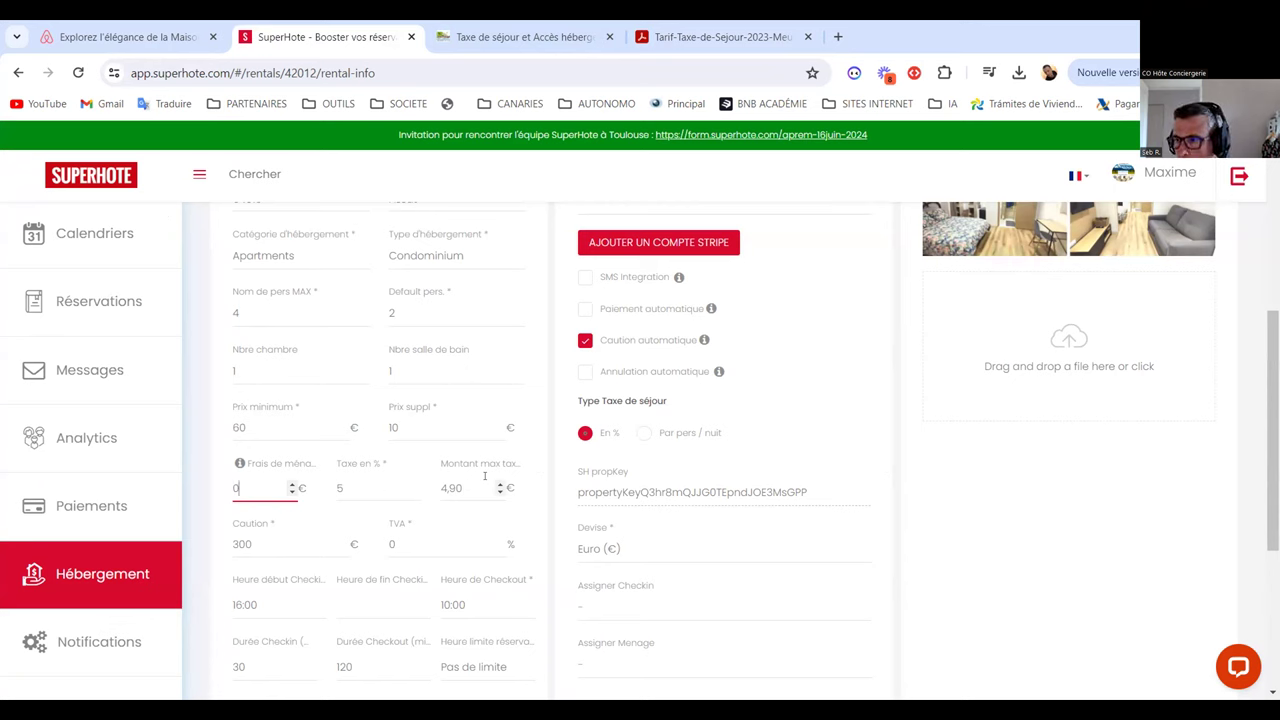
Examine the deposit amount together with the check-in, checkout and concierge settings of the accommodation
left_click(260, 546)
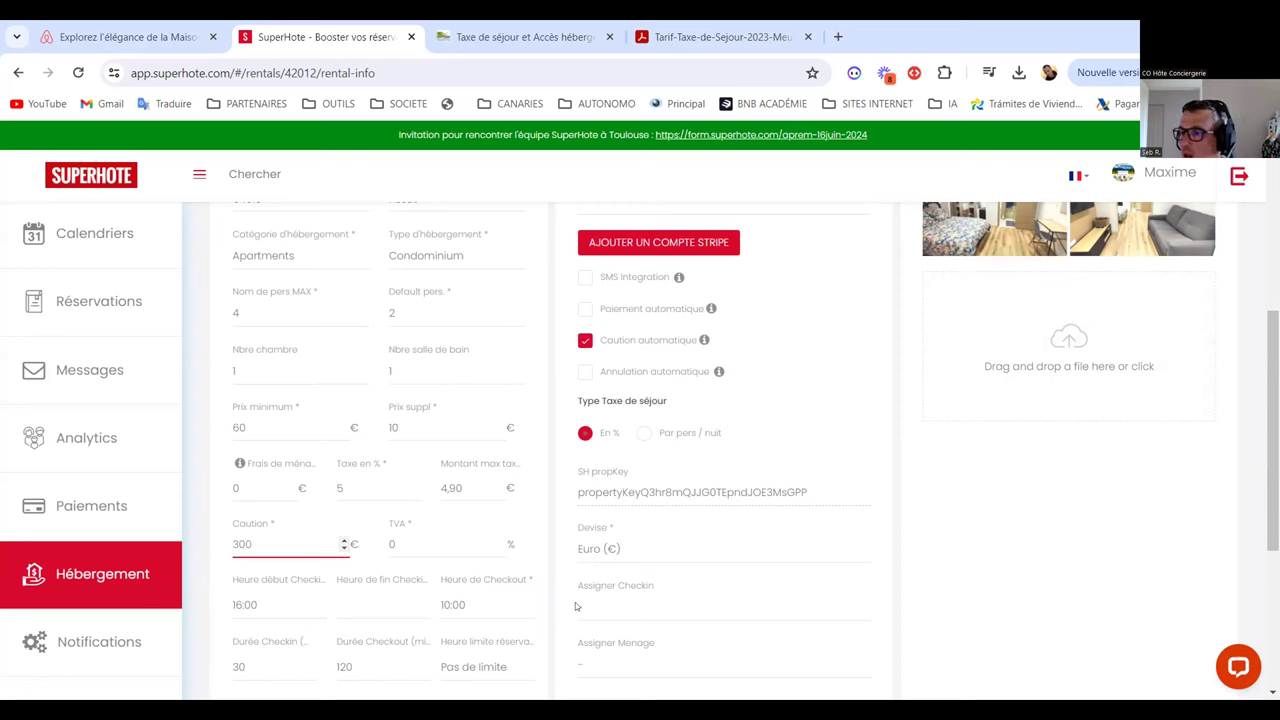
left_click_drag(1273, 430, 1273, 525)
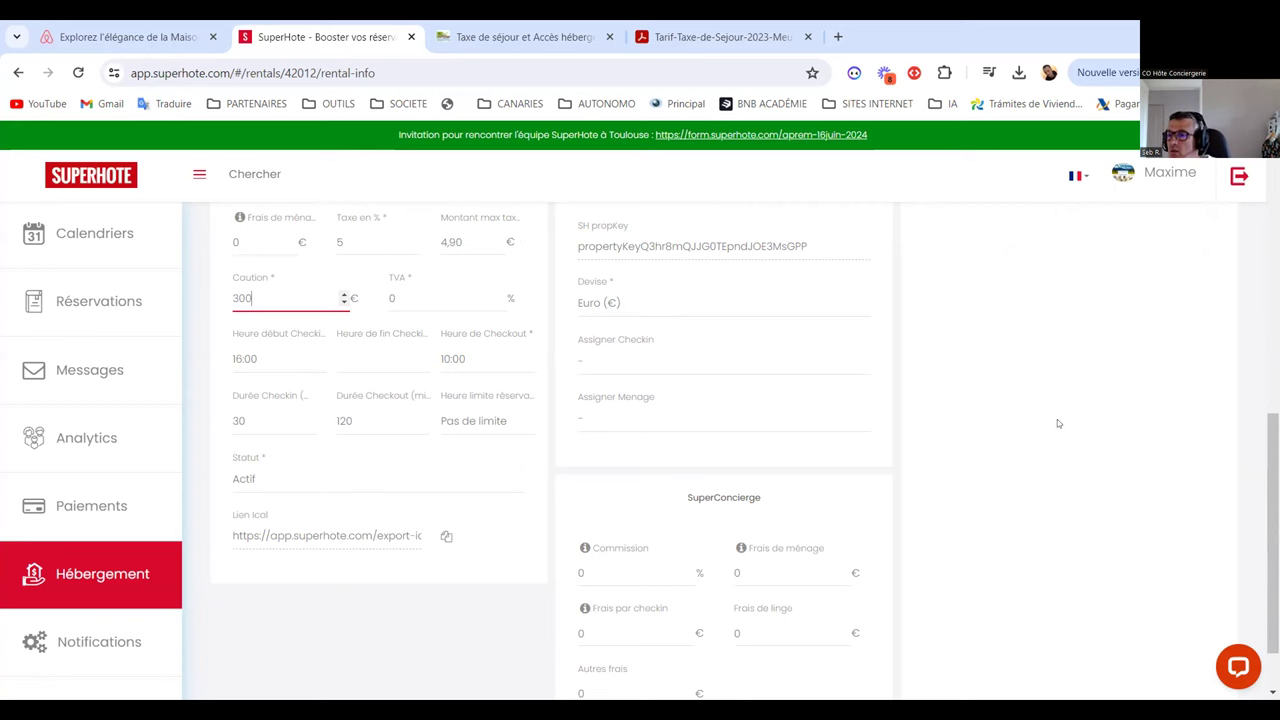
scroll(1245, 340, "up", 3)
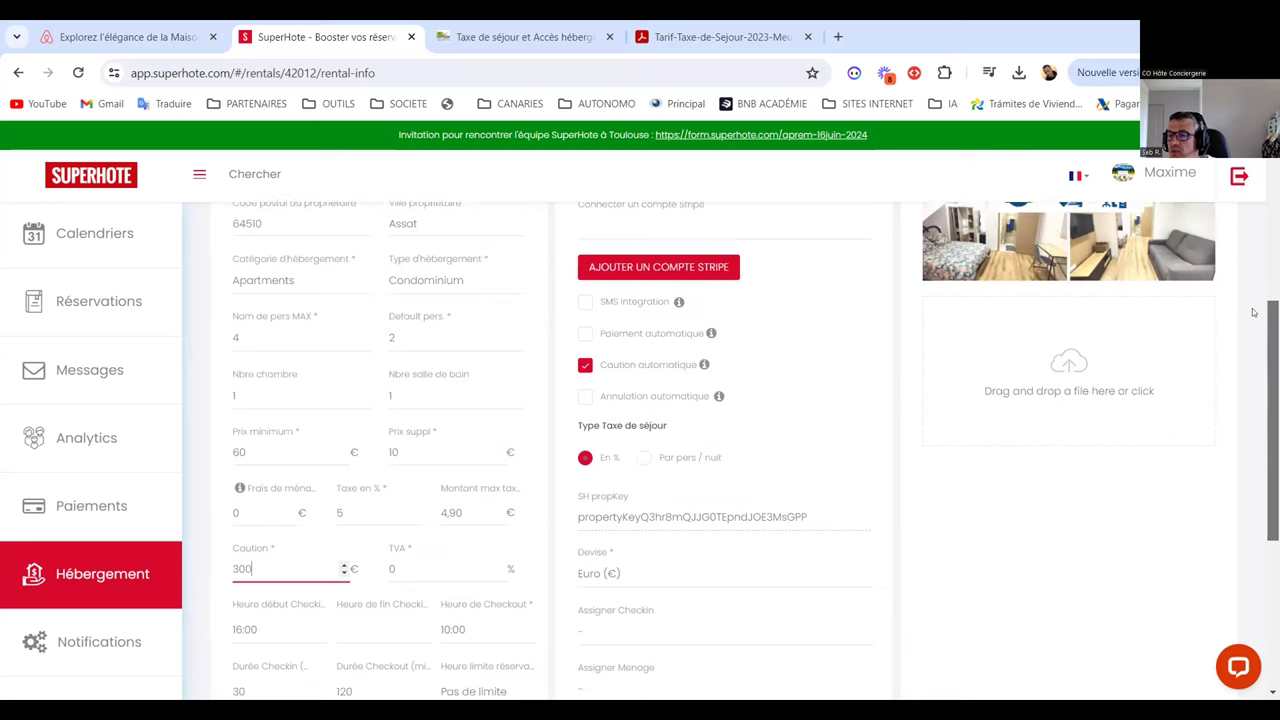
scroll(1253, 313, "down", 2)
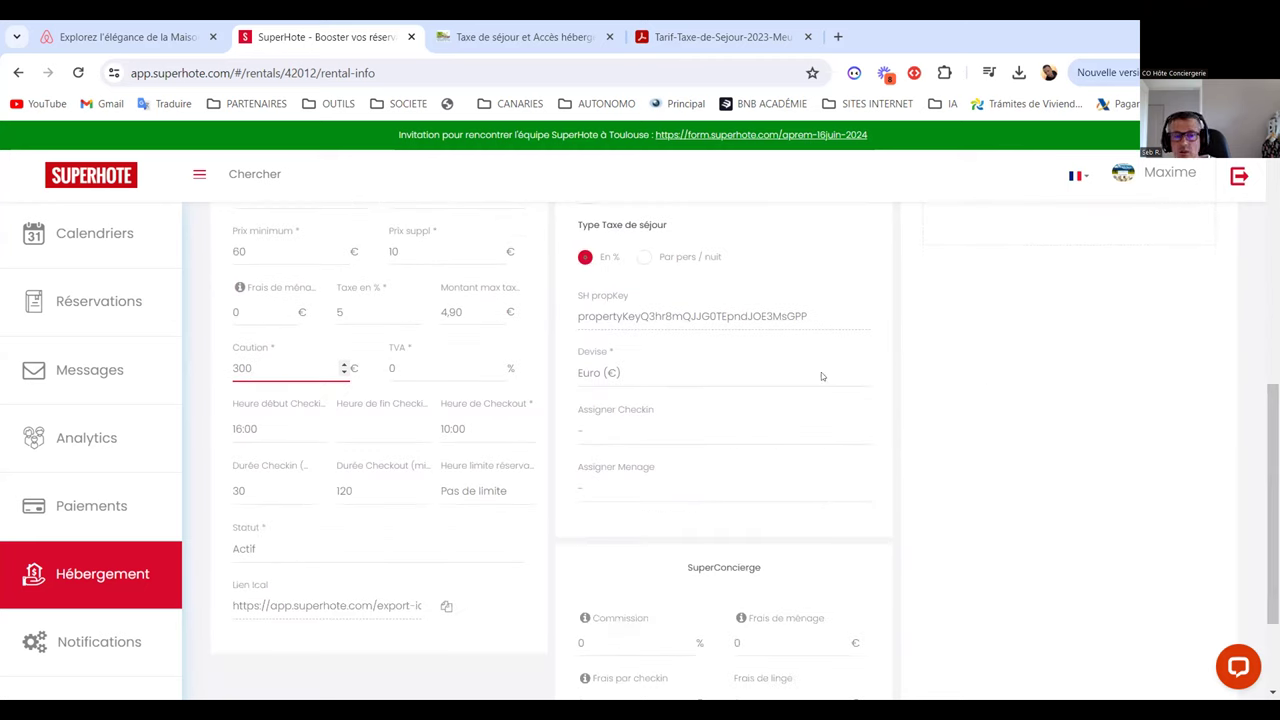
Inspect the options offered for the check-in duration and the accommodation status, leaving both lists without choosing anything
left_click(256, 492)
left_click_drag(310, 393, 304, 477)
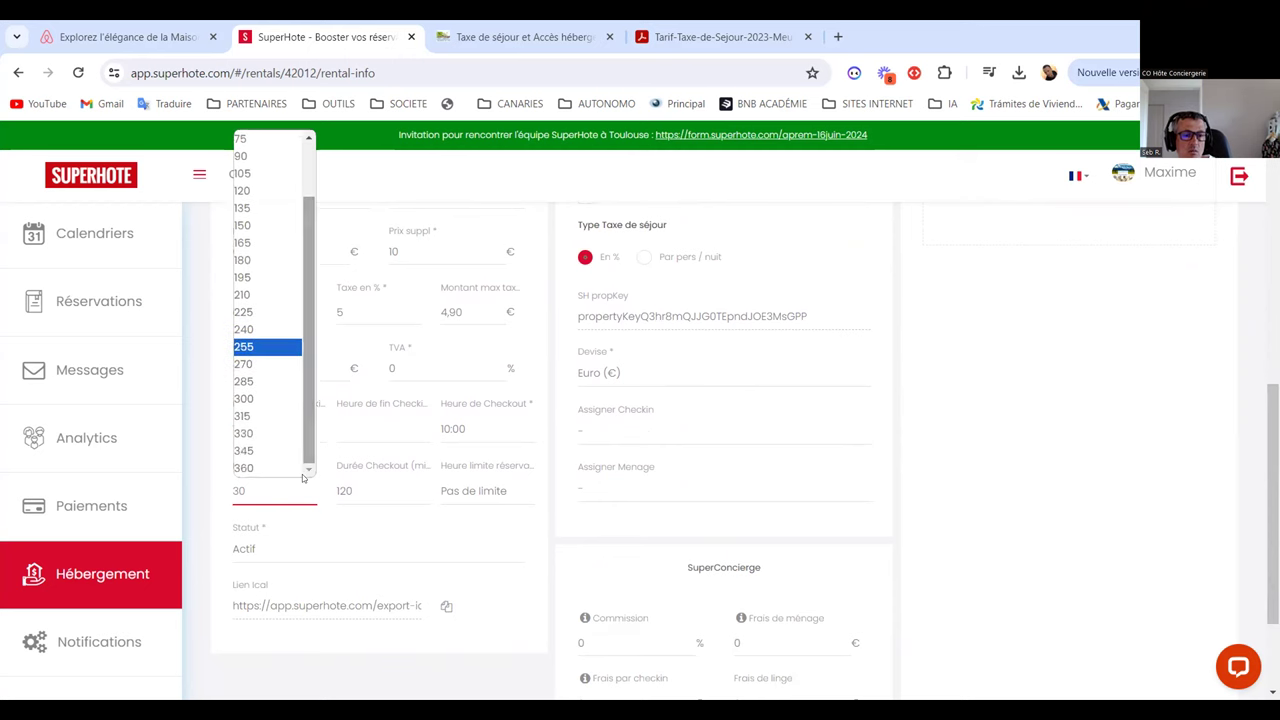
left_click(437, 545)
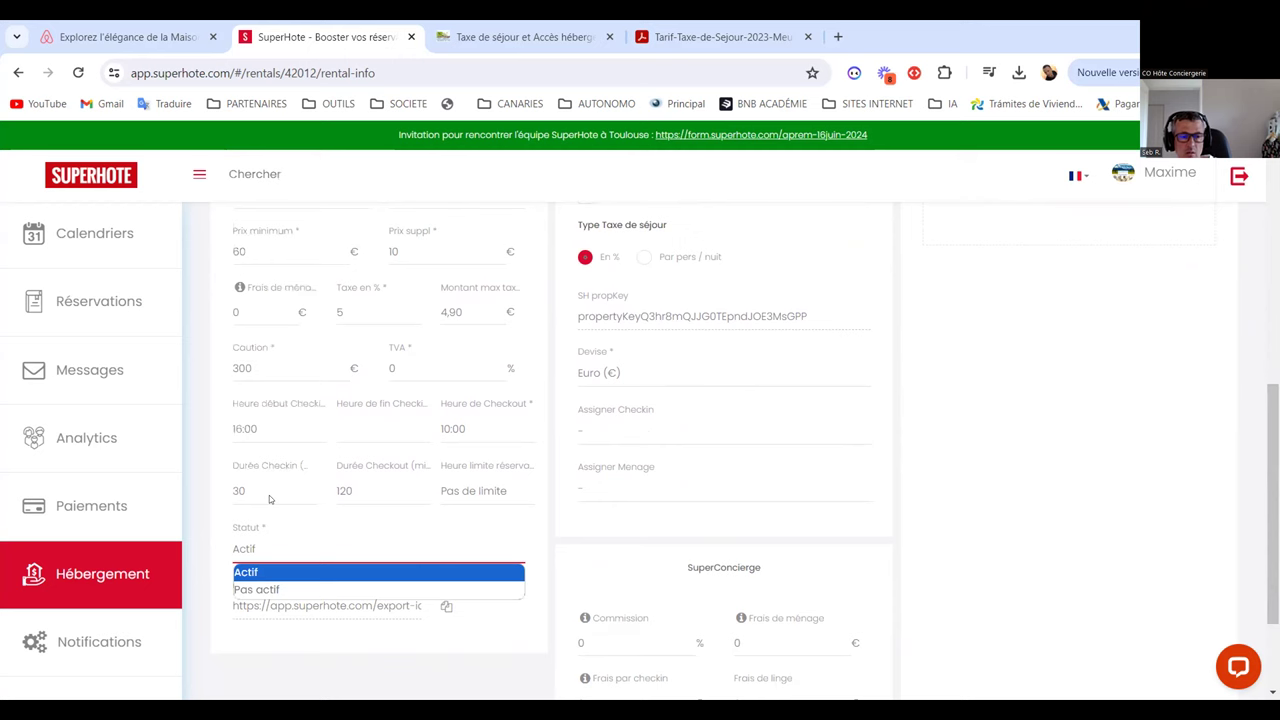
left_click(269, 494)
left_click(418, 183)
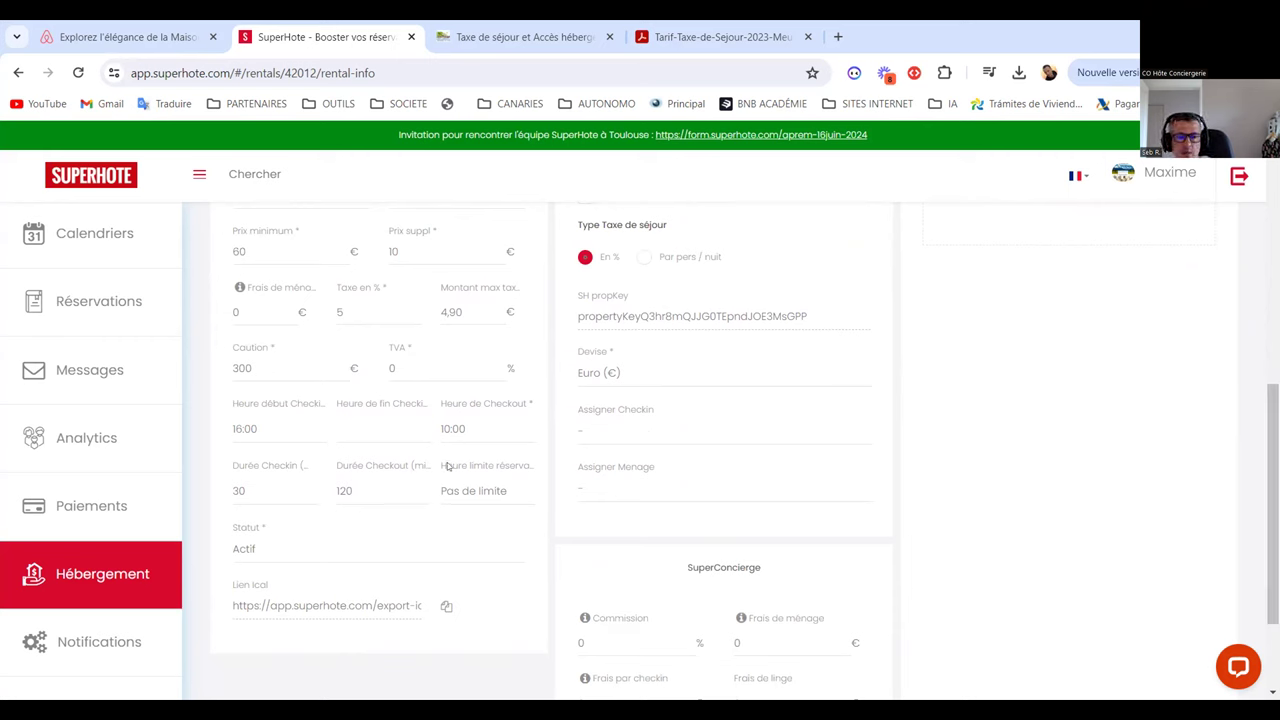
Review the Stripe connection settings in the address section, opening the form for adding a Stripe account and closing it without entering a name
left_click_drag(1273, 500, 1273, 310)
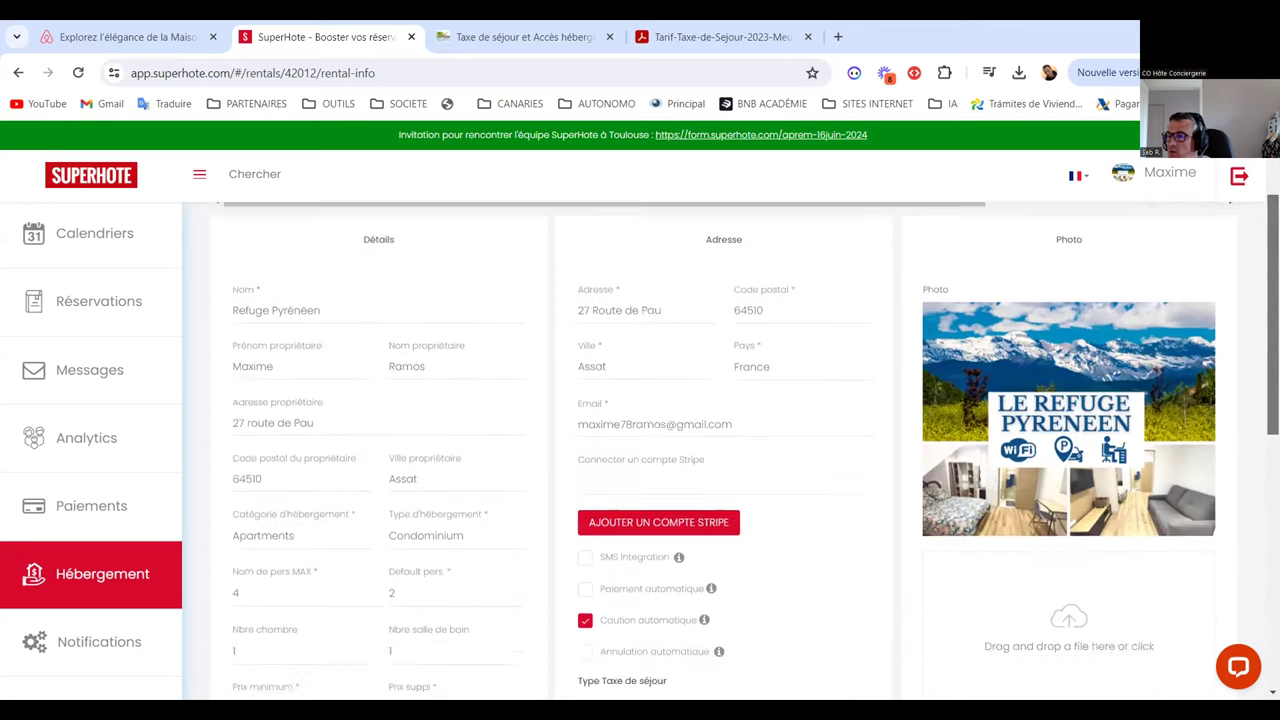
scroll(724, 450, "up", 1)
scroll(724, 450, "up", 1)
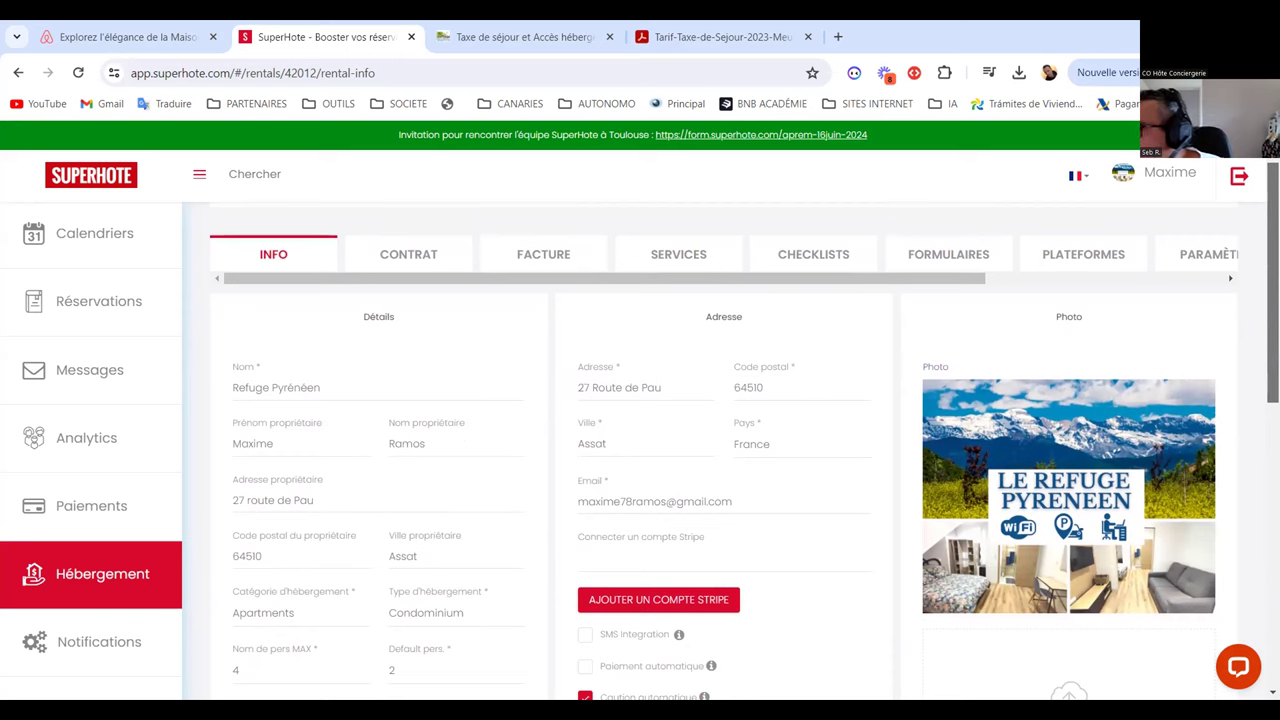
scroll(724, 450, "down", 2)
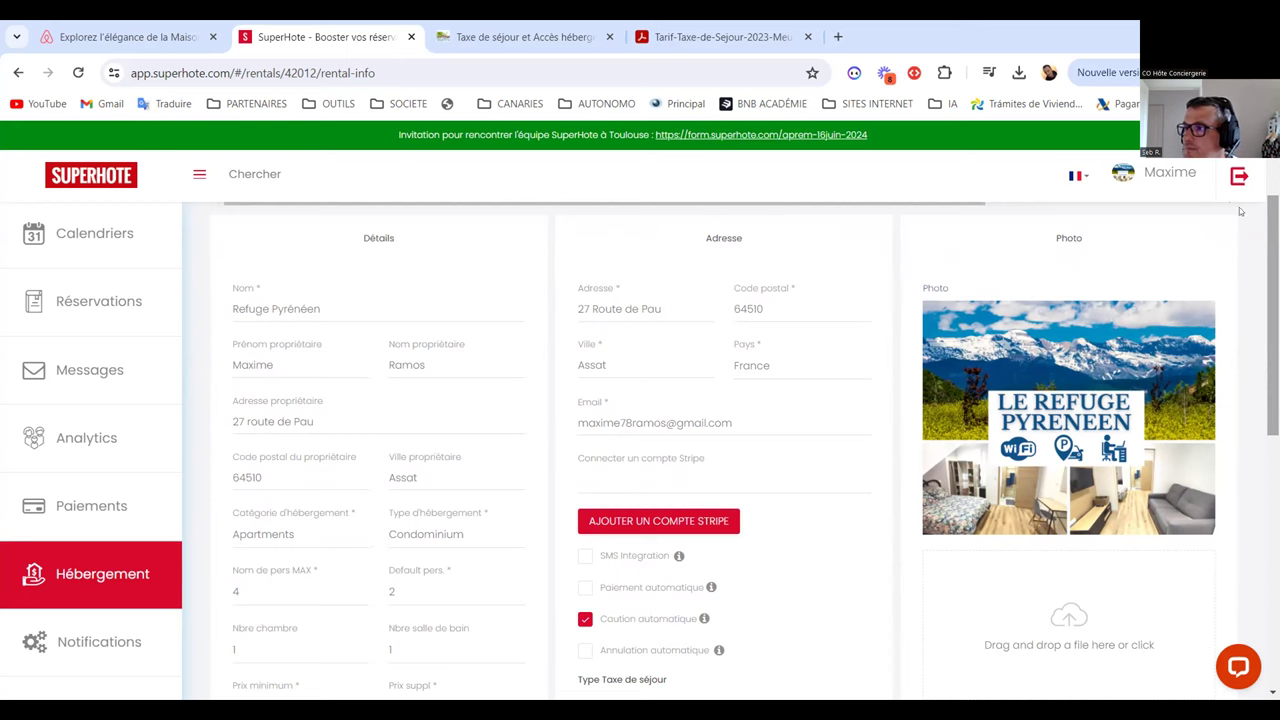
left_click(646, 489)
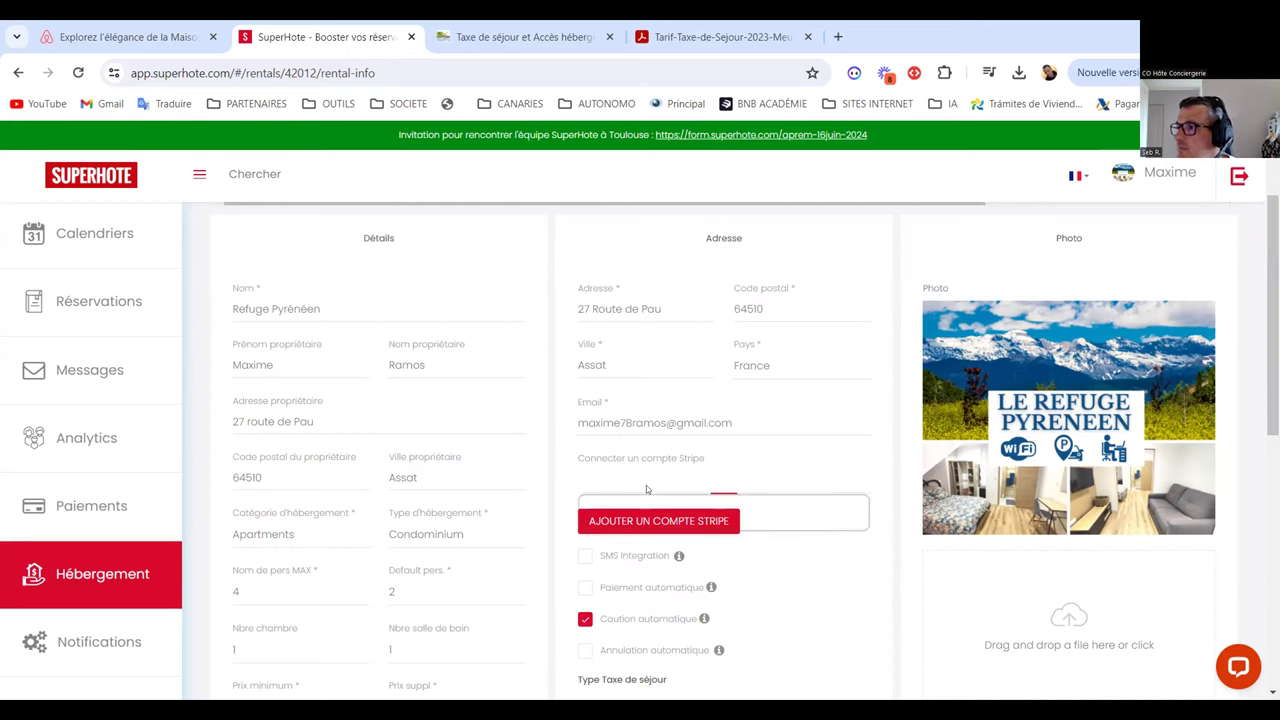
left_click(636, 519)
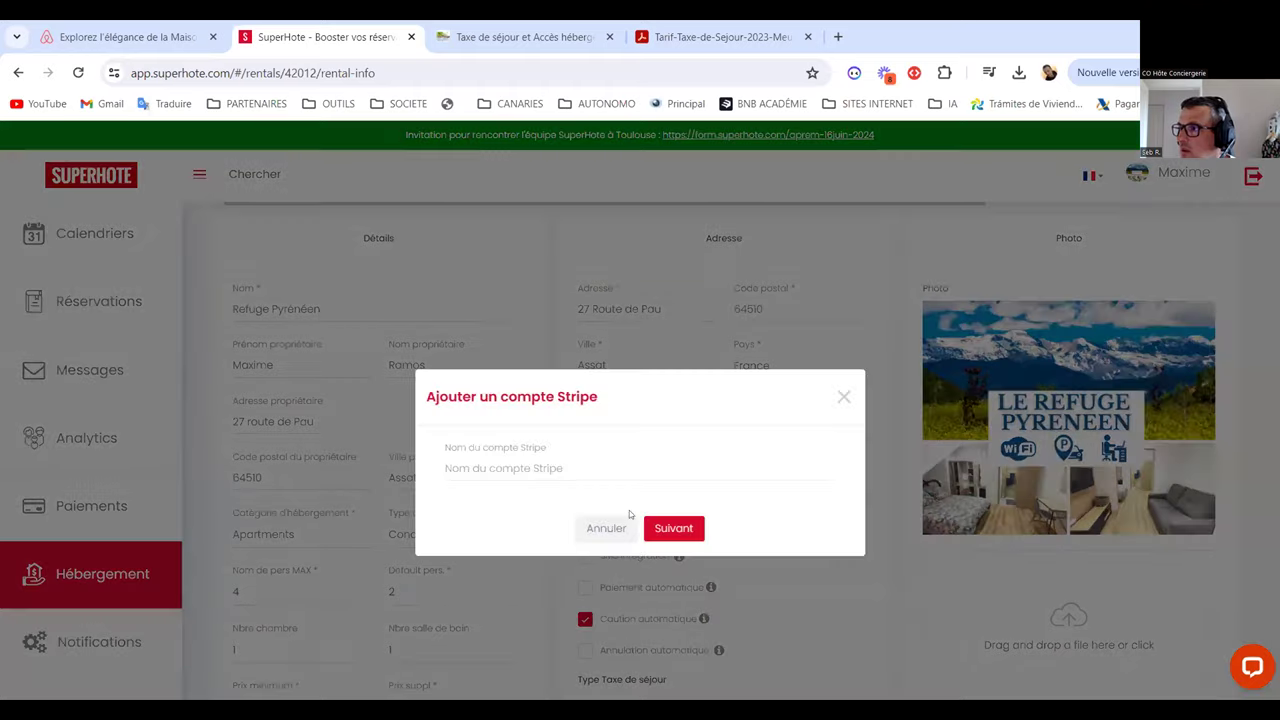
left_click(570, 467)
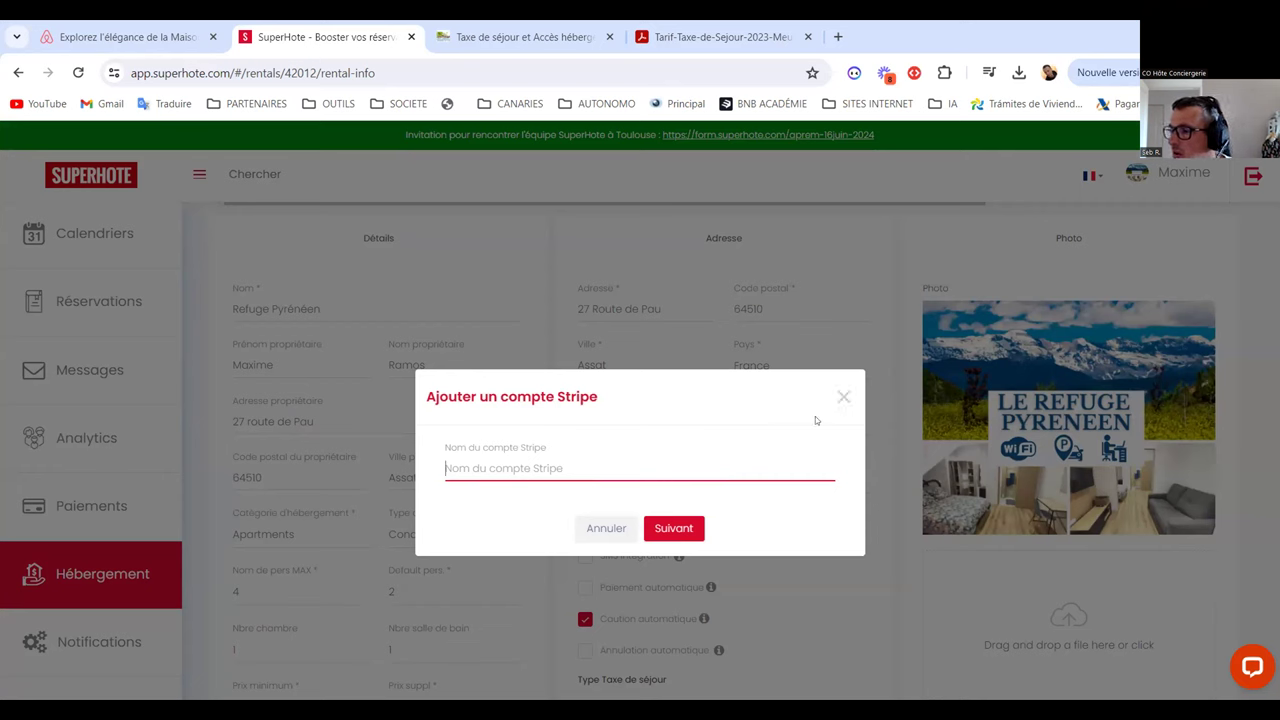
left_click(843, 396)
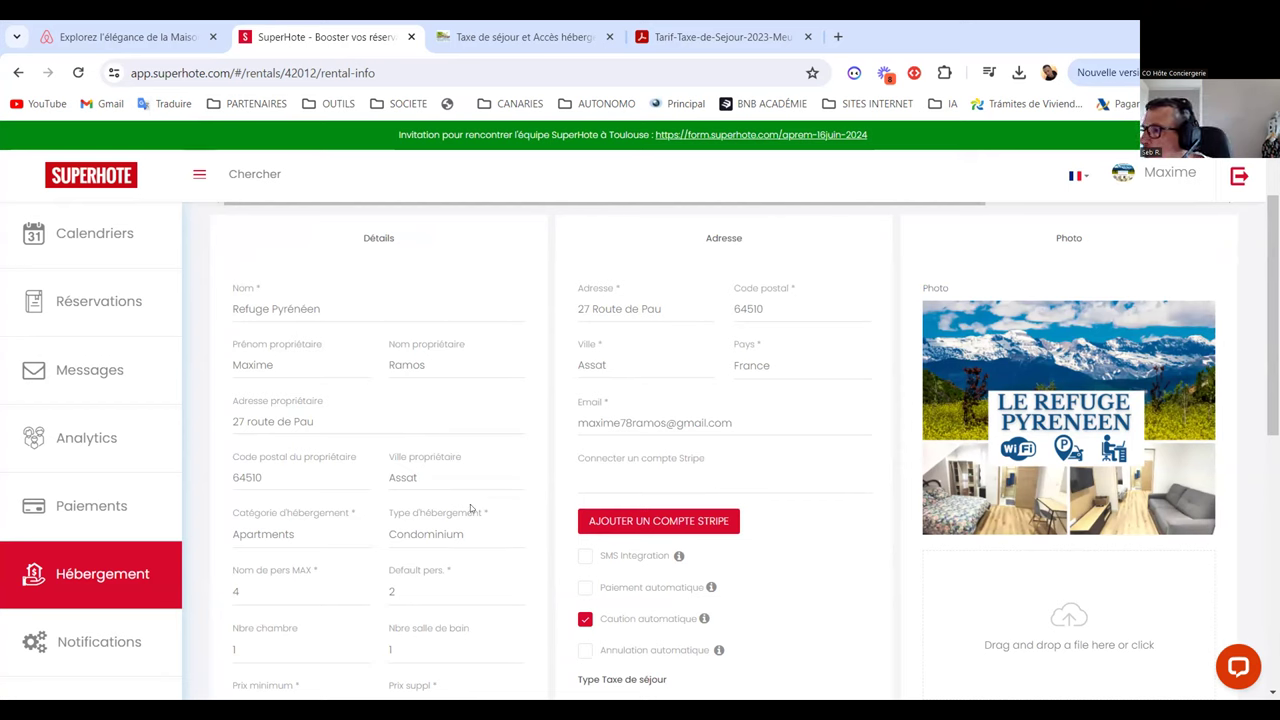
Check which Stripe accounts can be connected, and reopen the add-account form before dismissing it
left_click(644, 480)
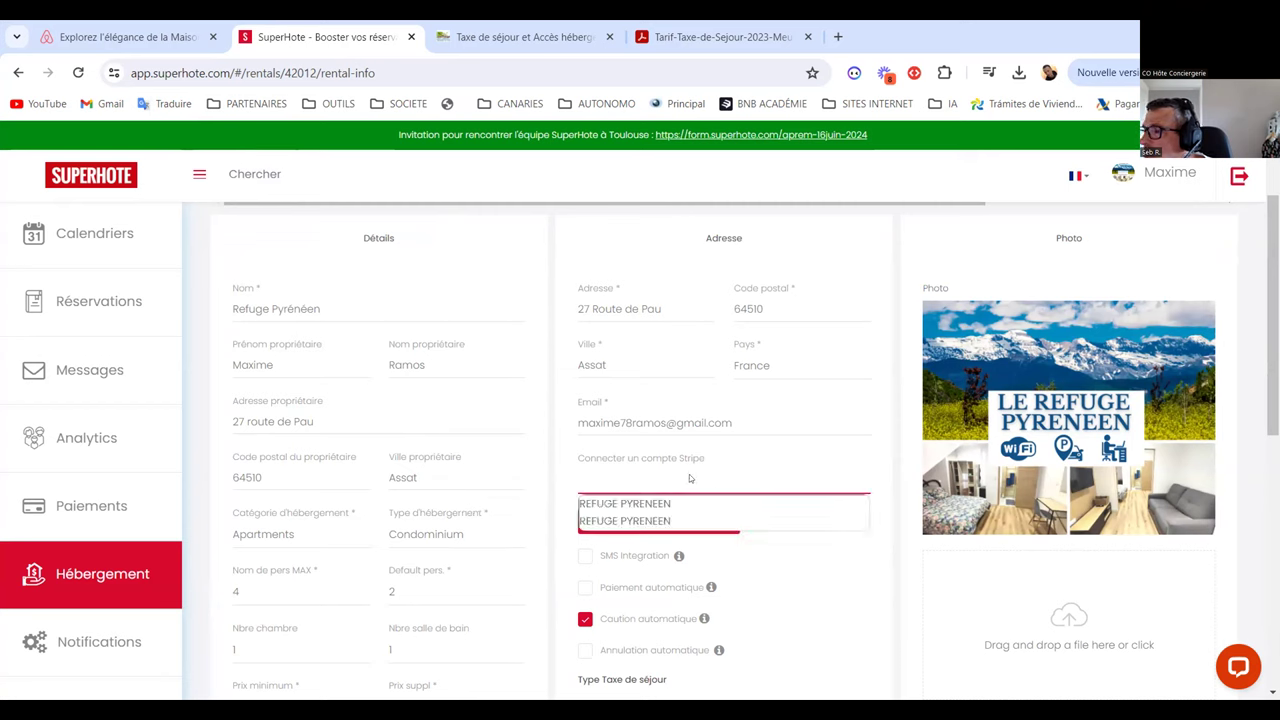
left_click(655, 518)
left_click(618, 472)
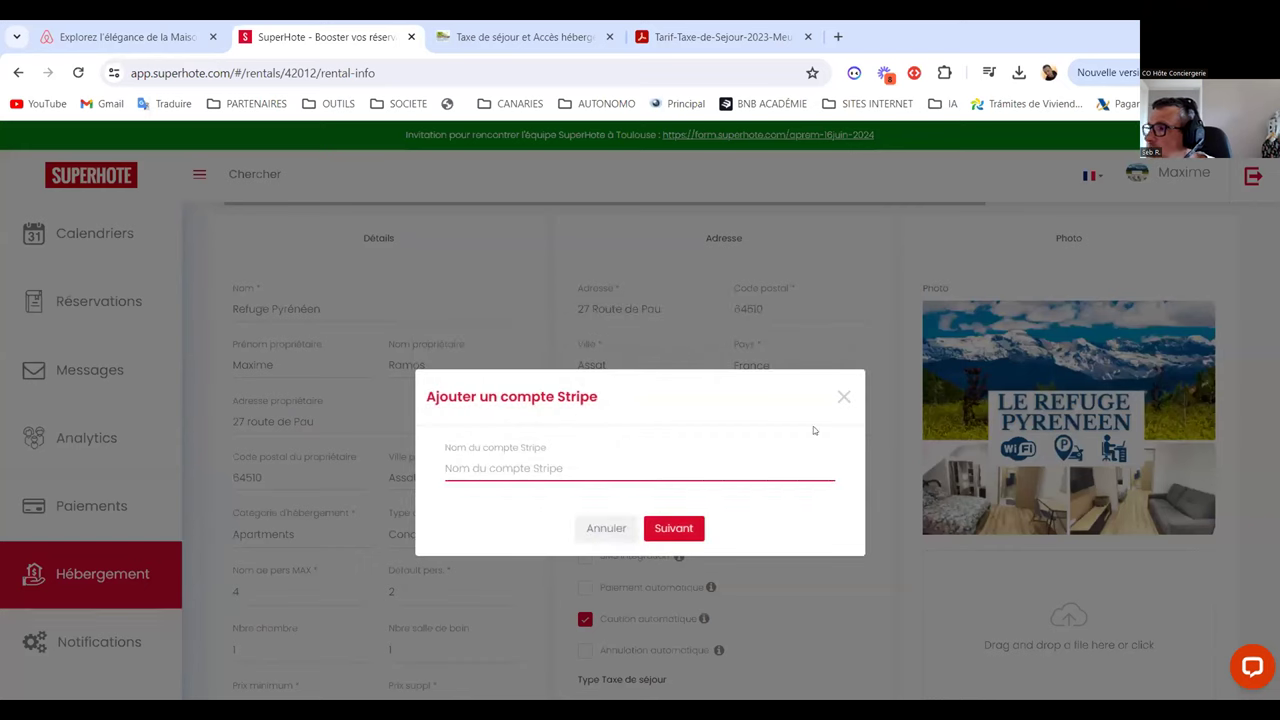
left_click(844, 398)
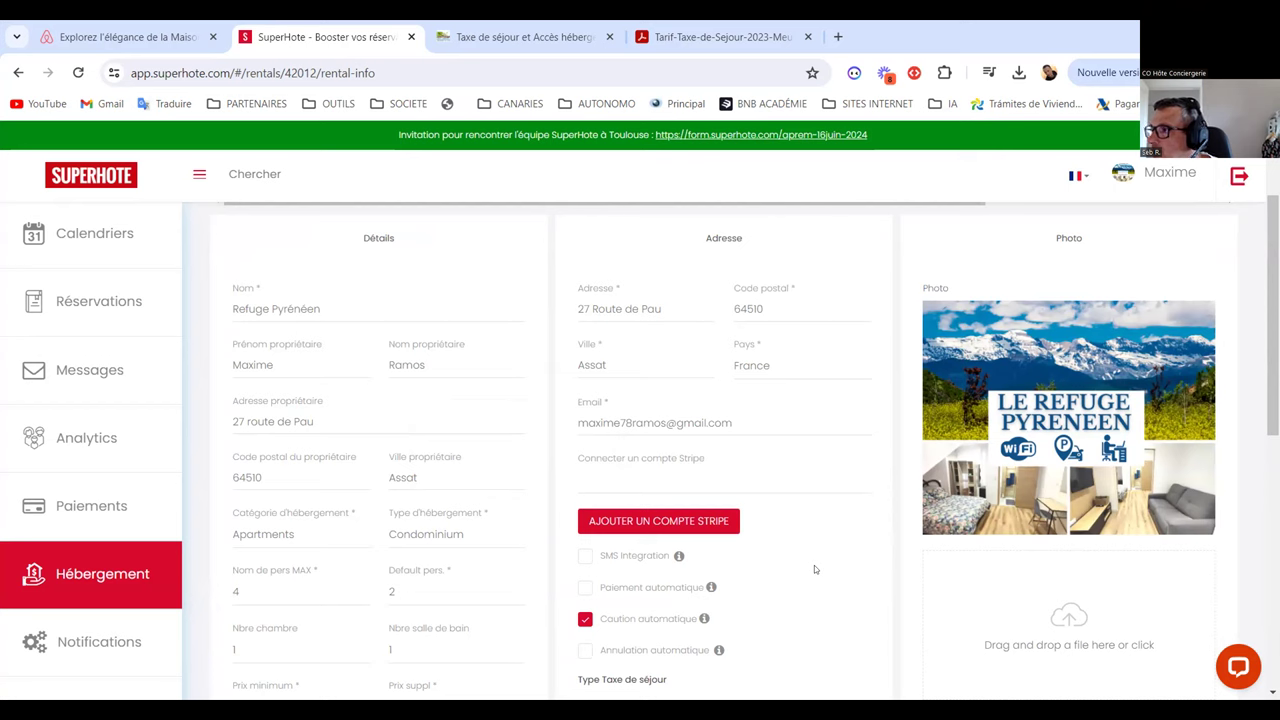
Examine the existing Stripe accounts offered for connection to the accommodation without selecting one
left_click(634, 475)
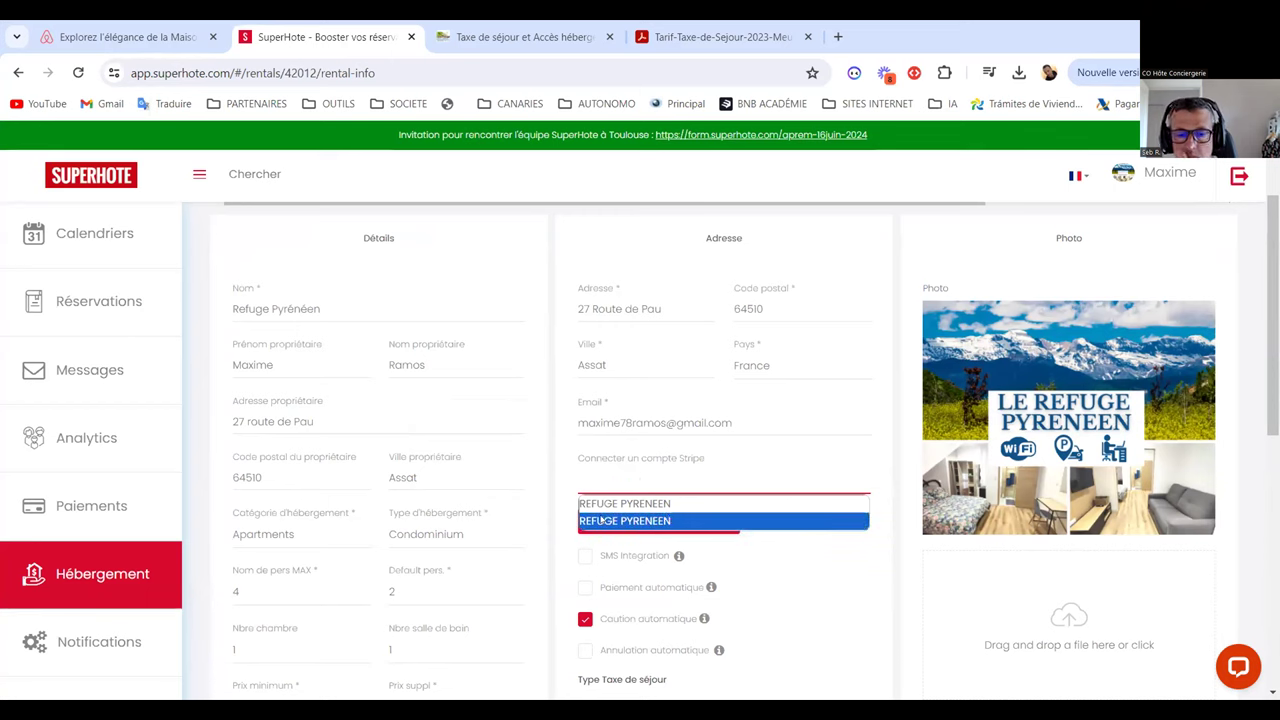
left_click(802, 468)
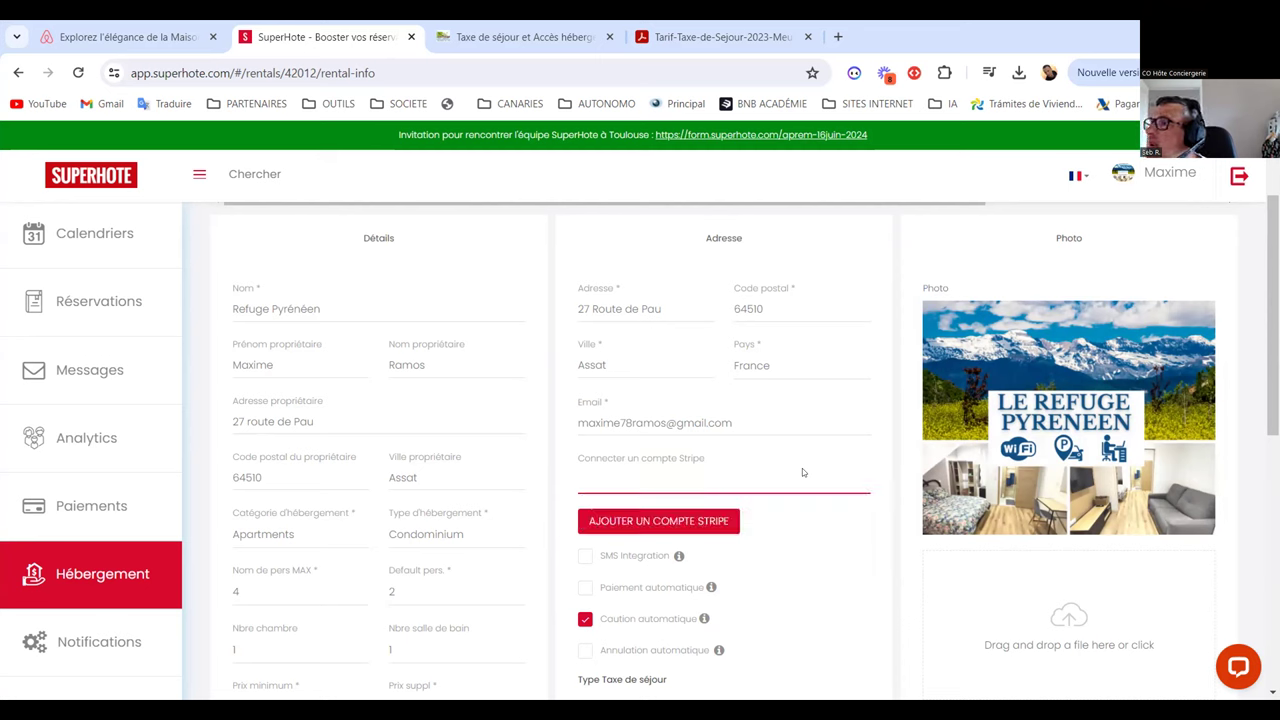
left_click(667, 485)
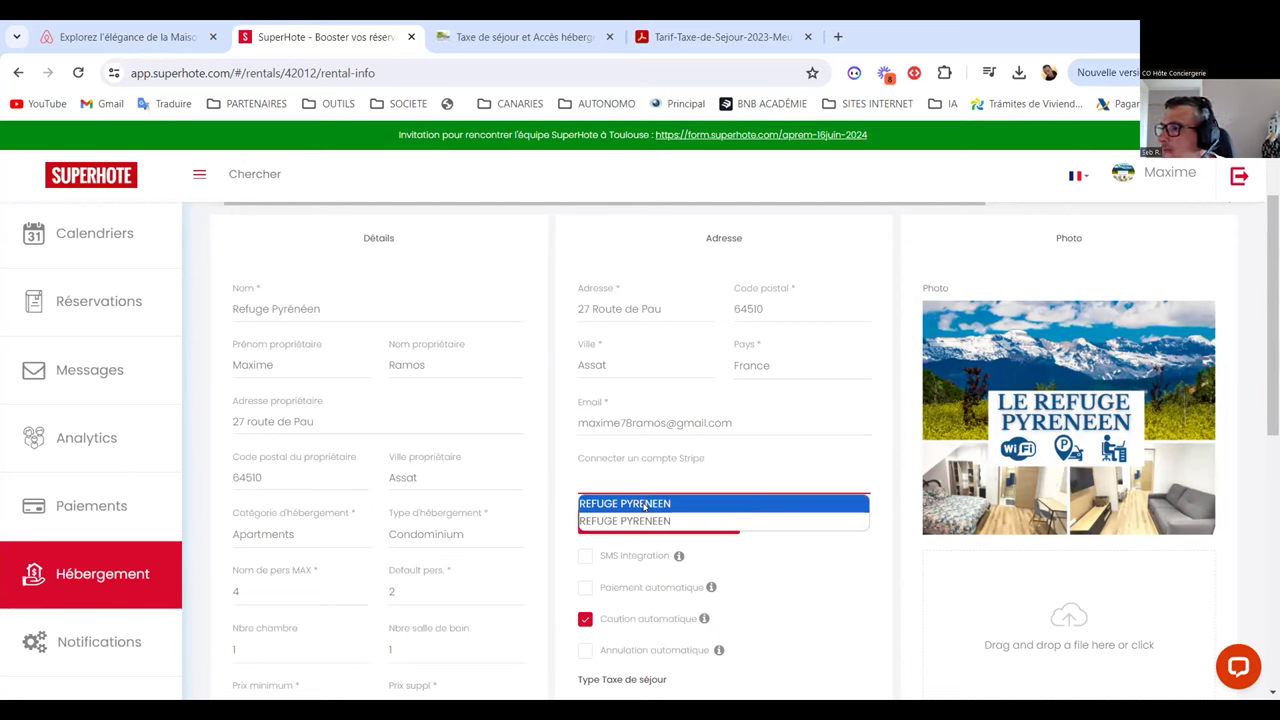
left_click(1160, 205)
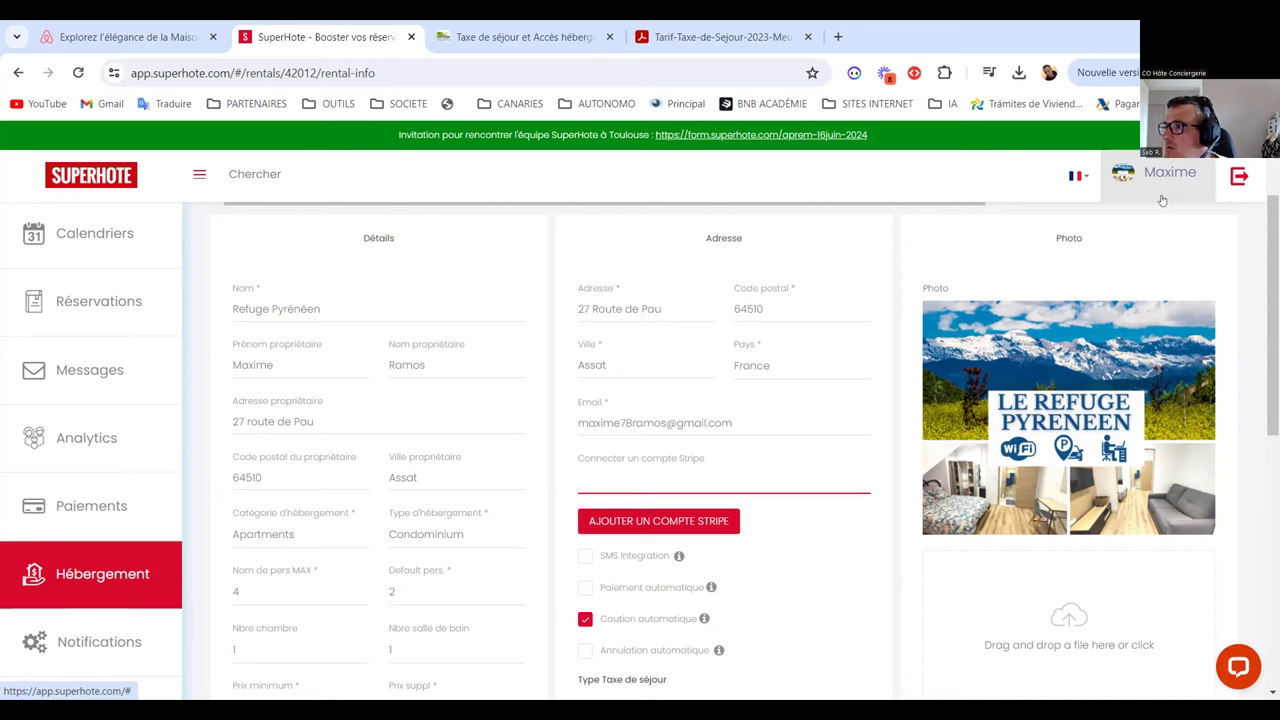
left_click(706, 490)
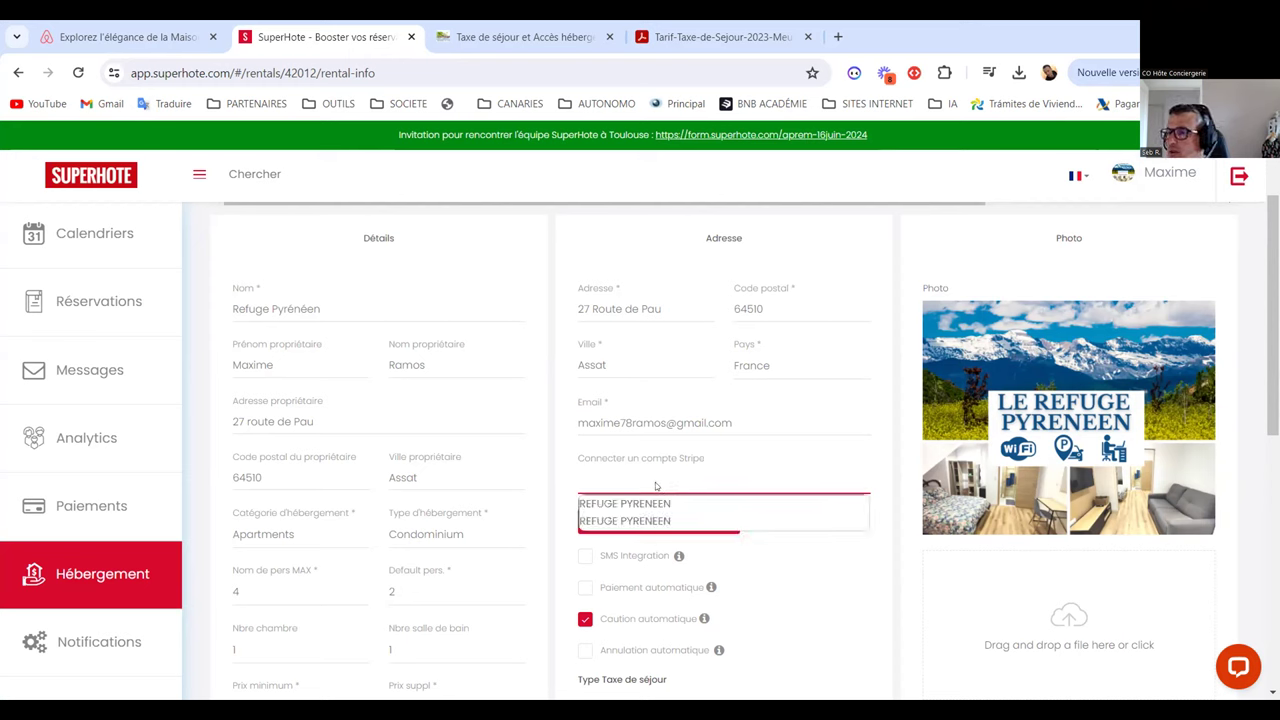
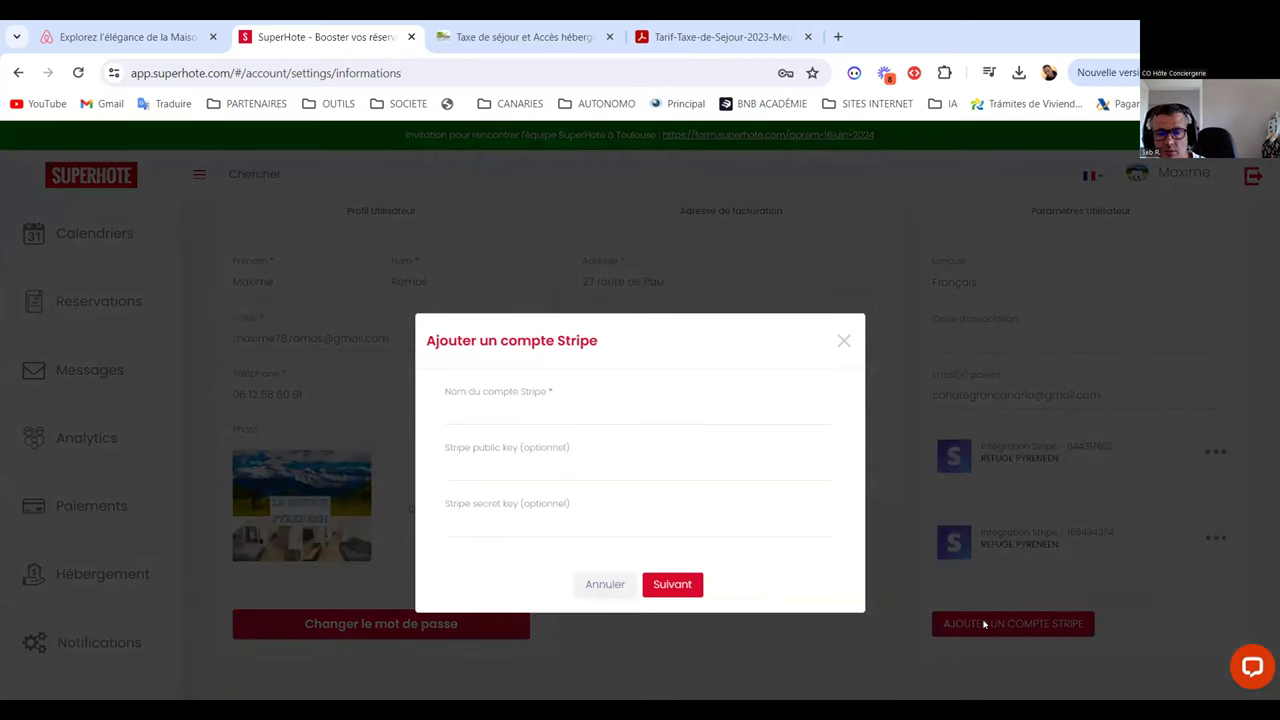
Look over the name and optional key fields for adding a Stripe account in the account settings, and close the form
left_click(501, 413)
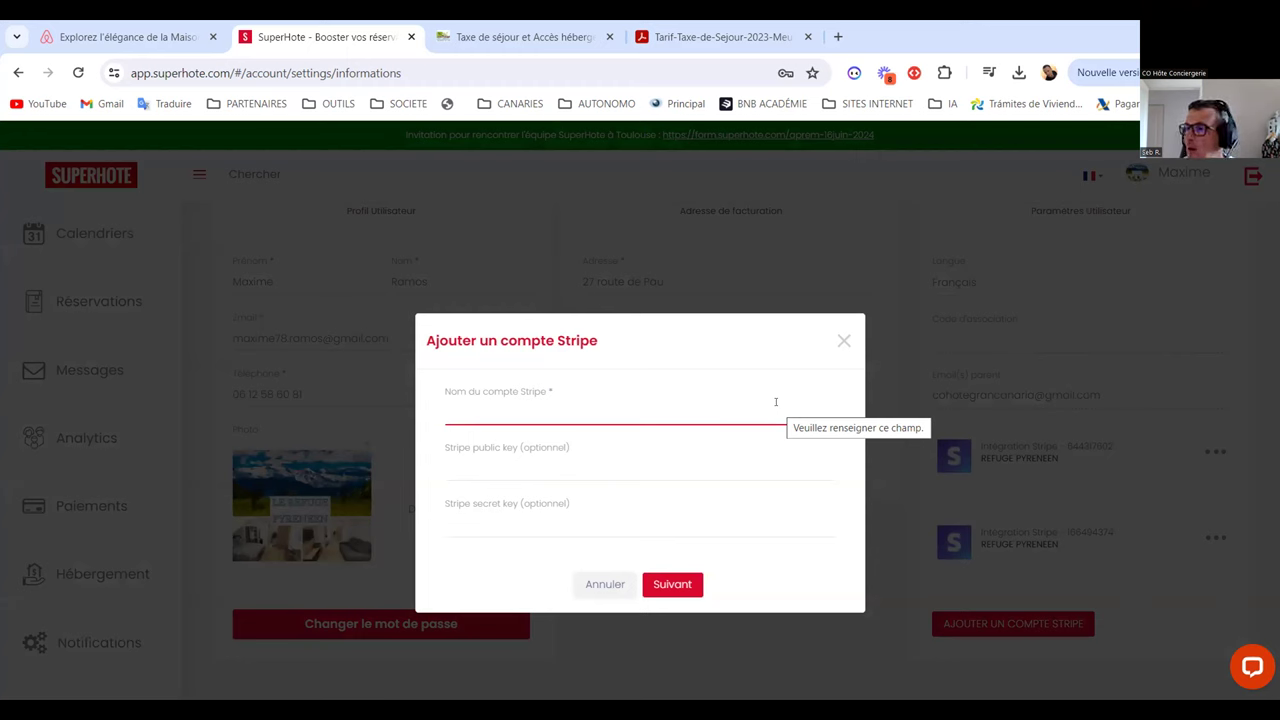
left_click(843, 341)
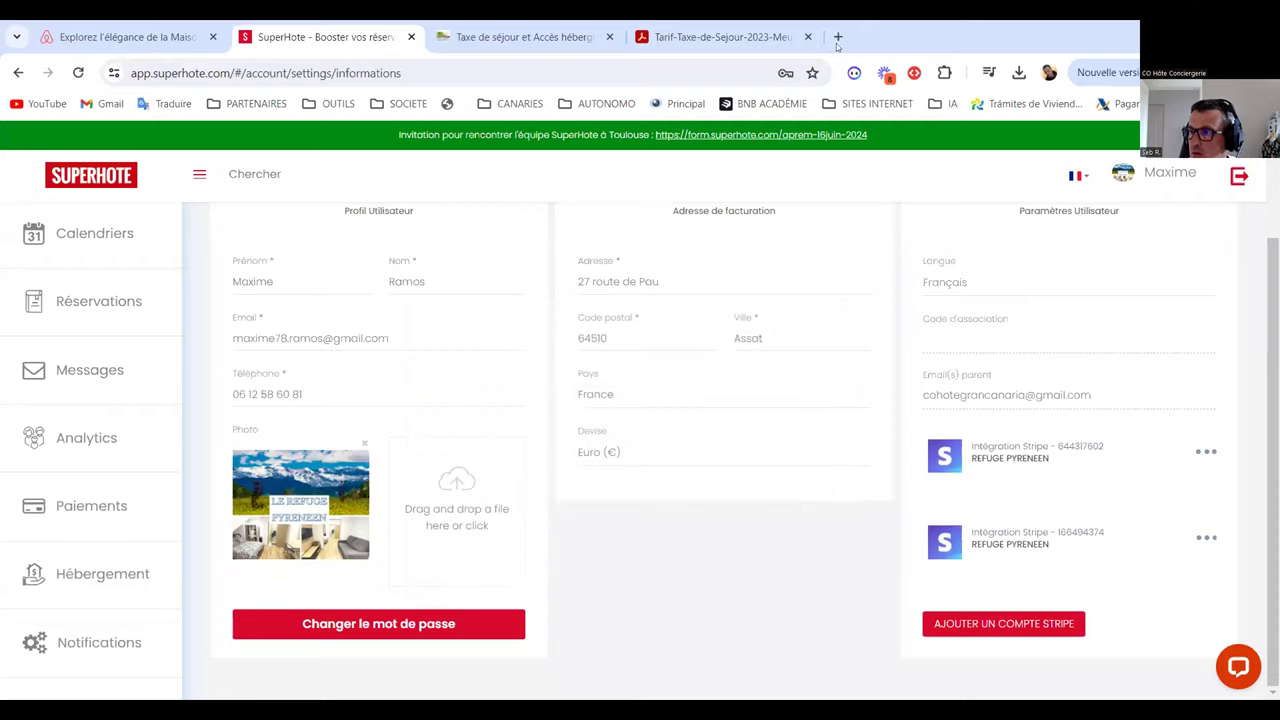
Search Google for "stripe" in a new browser tab and open the official Stripe site
left_click(838, 37)
type("stripe")
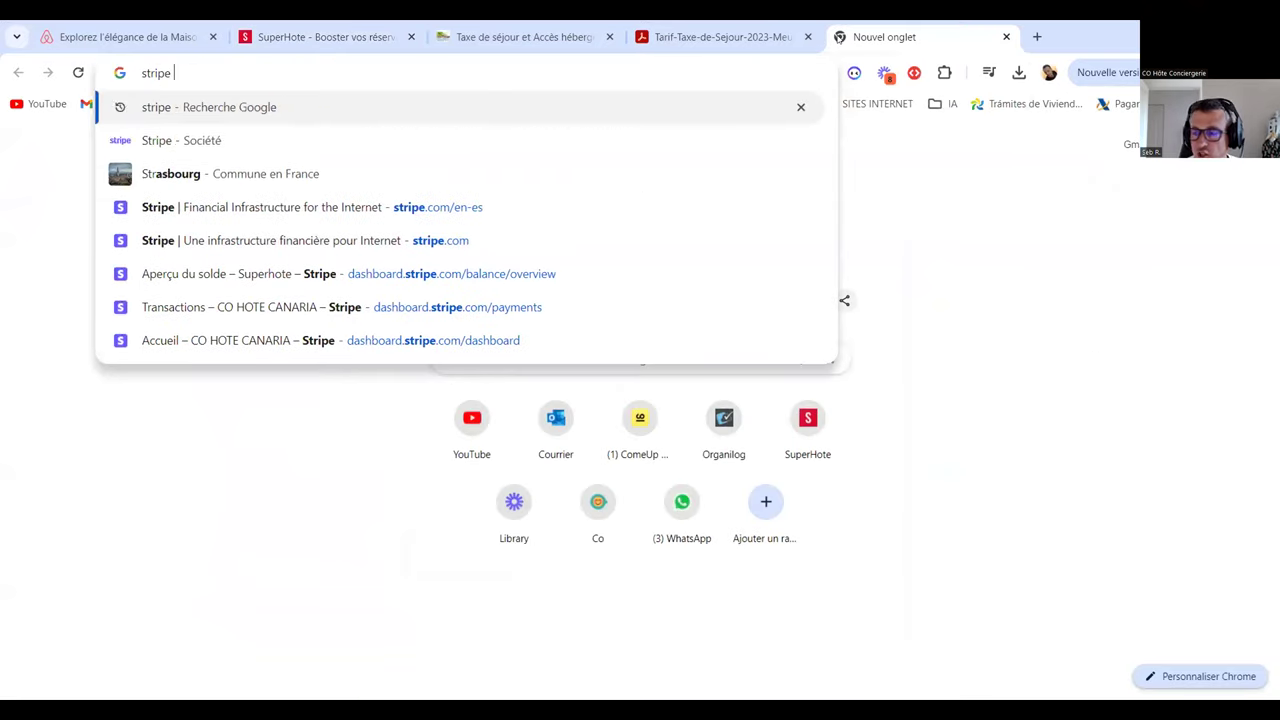
key("Return")
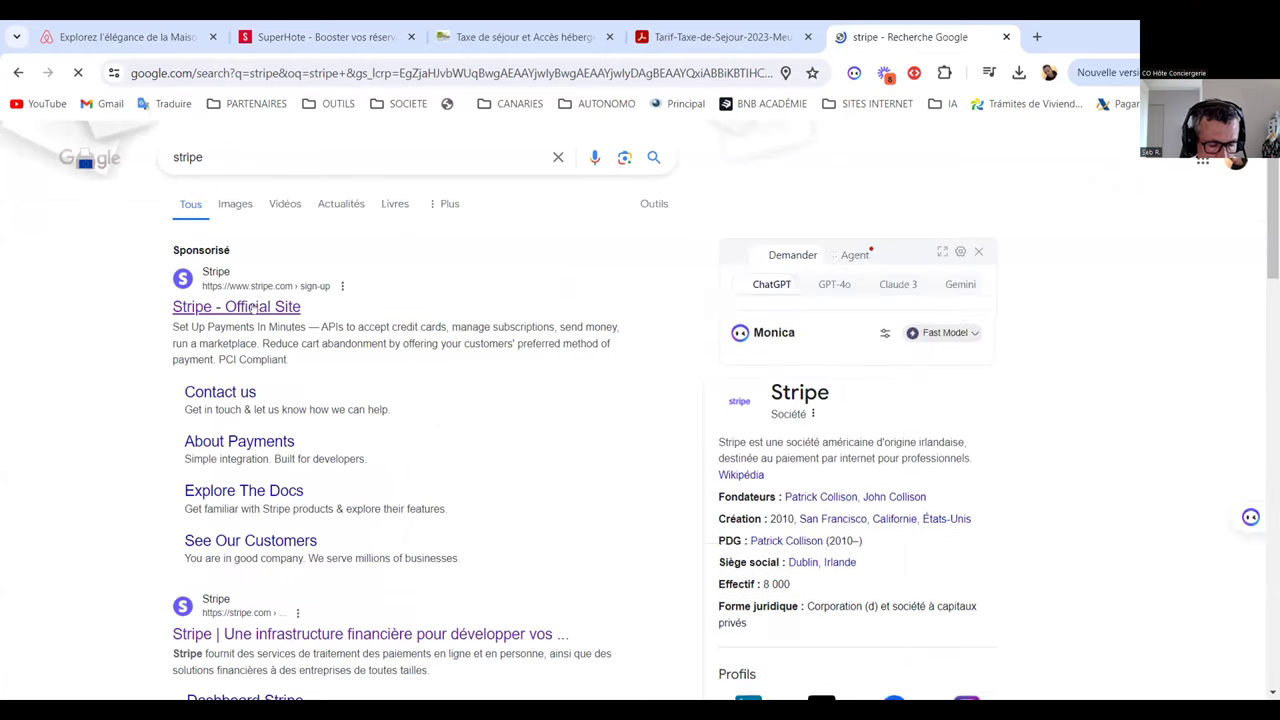
left_click(253, 309)
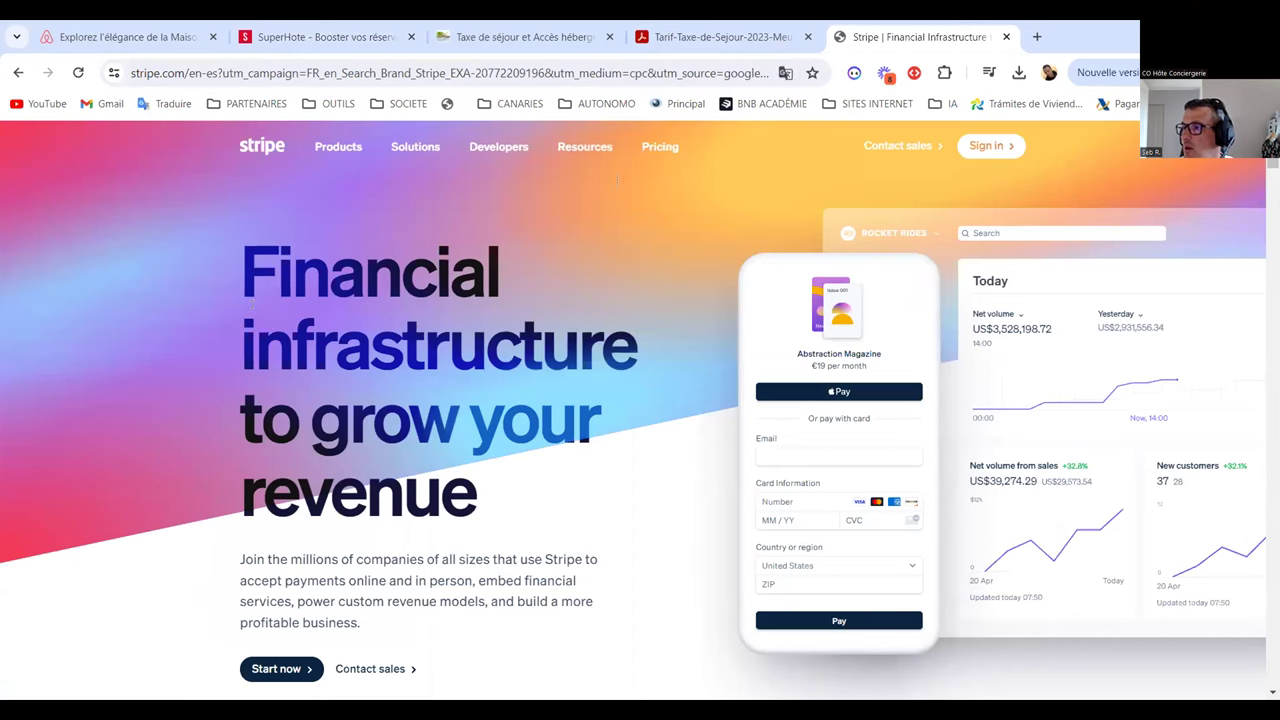
Sign in to the Stripe dashboard and look through the list of accounts available under the Superhote login
left_click(980, 146)
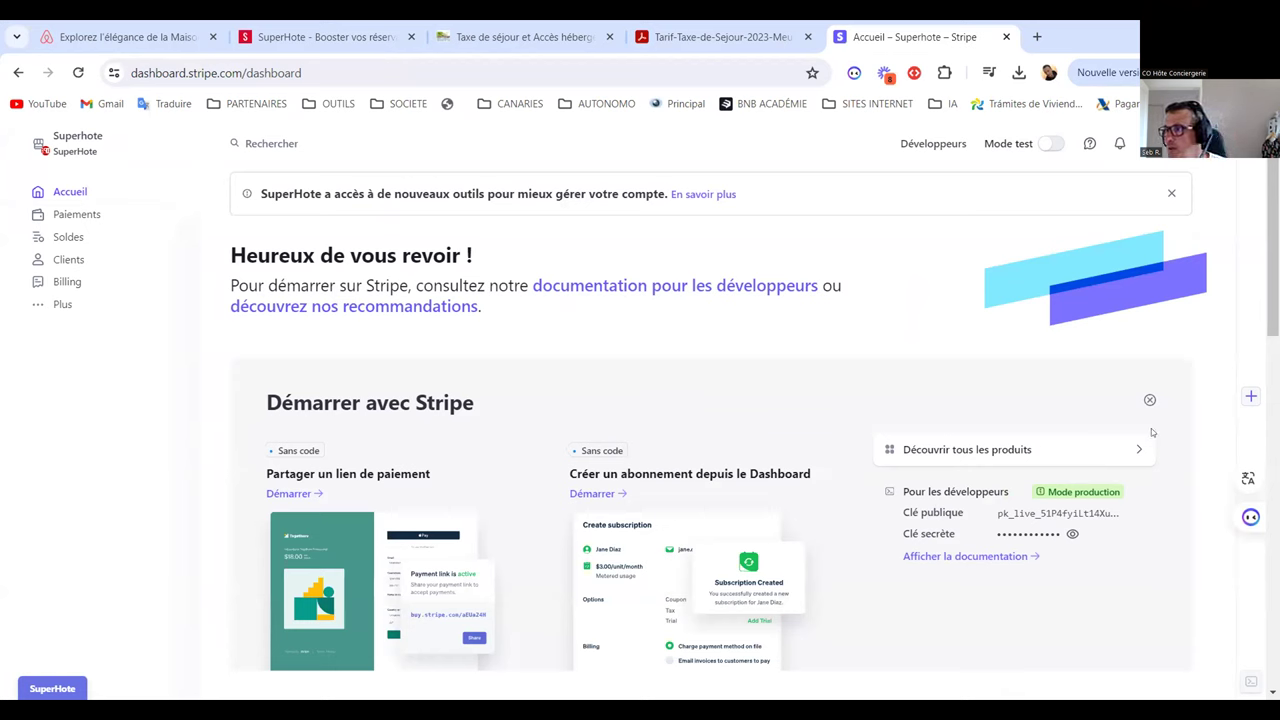
left_click(84, 135)
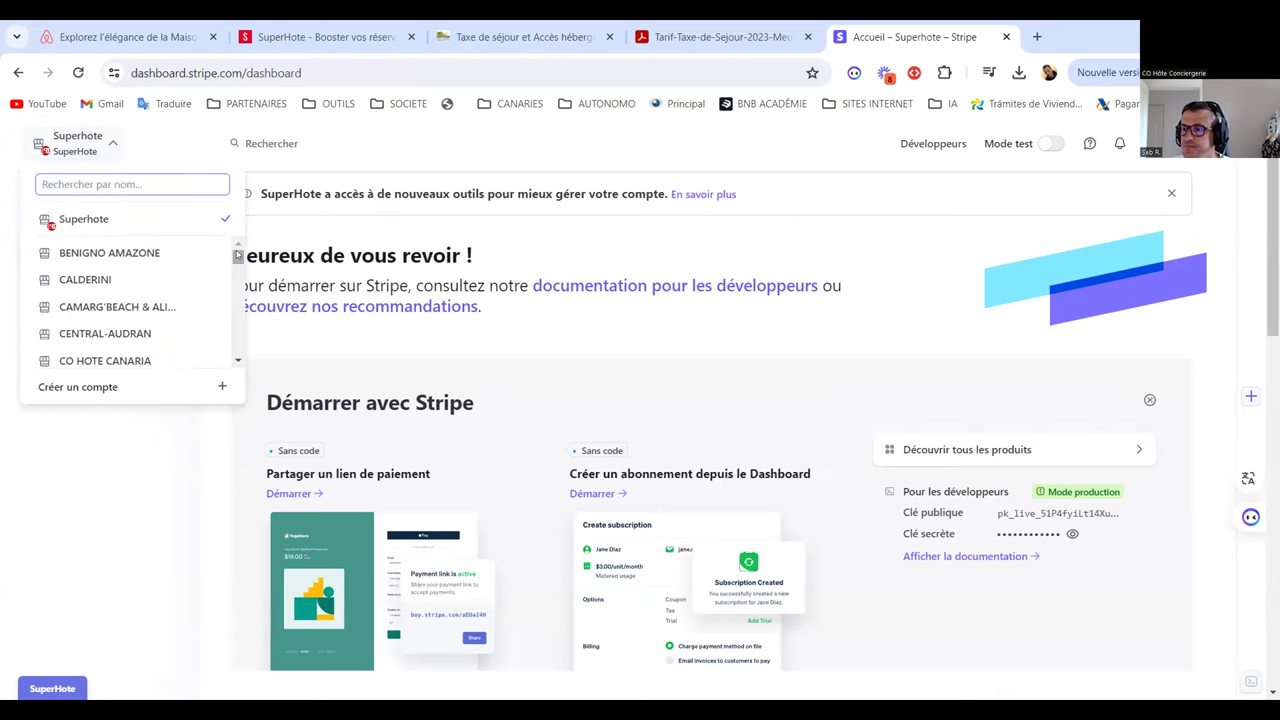
left_click_drag(238, 255, 238, 346)
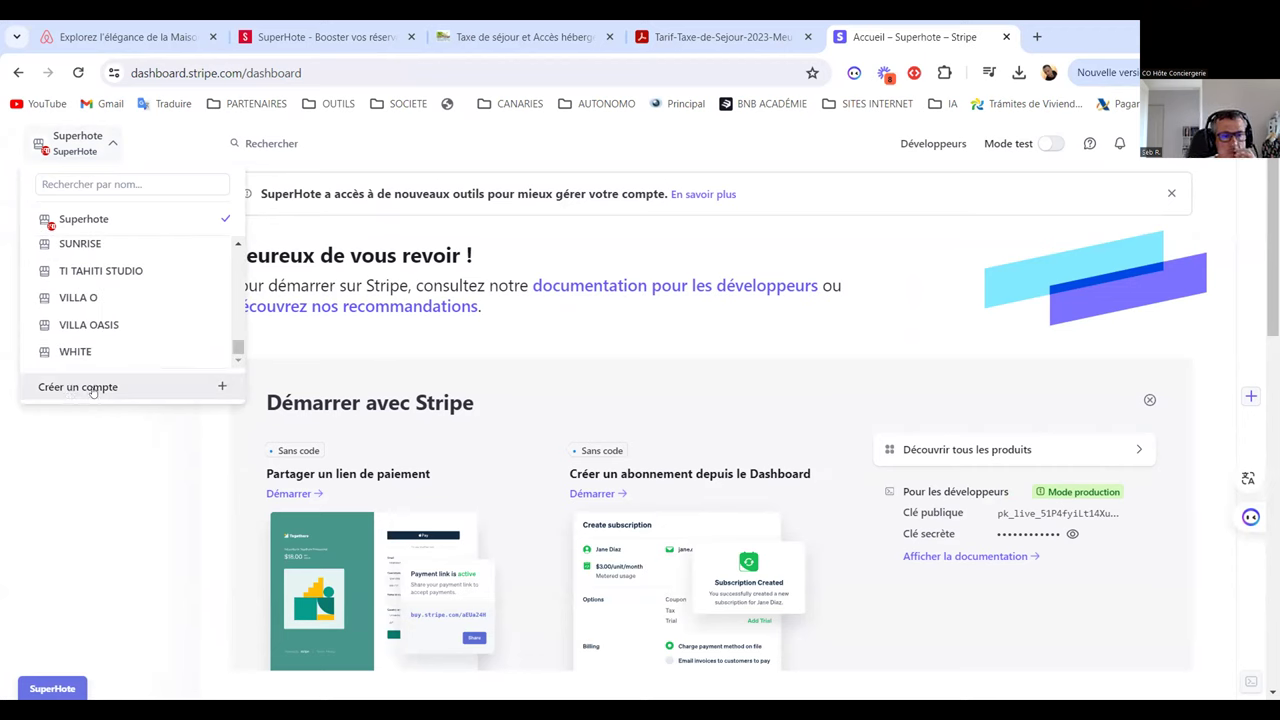
left_click_drag(238, 346, 241, 271)
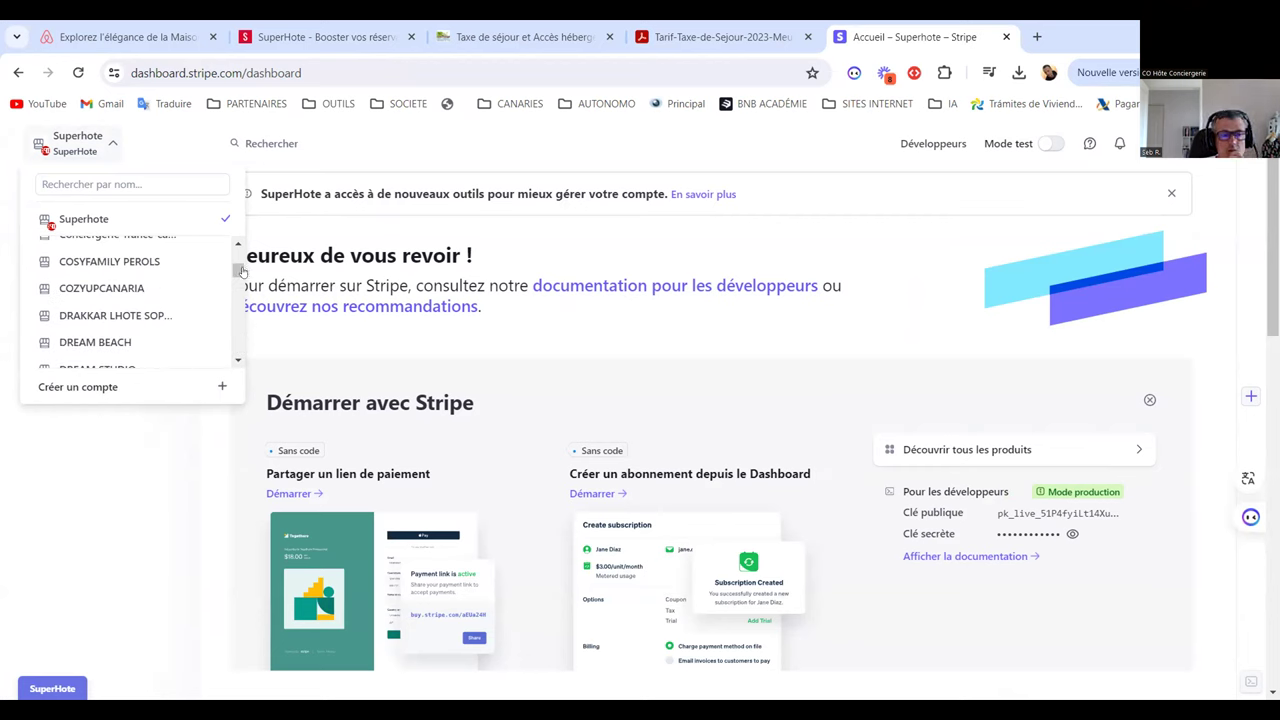
Open the Équipe et sécurité section of the Superhote account's Stripe settings to review its team members
left_click(1140, 158)
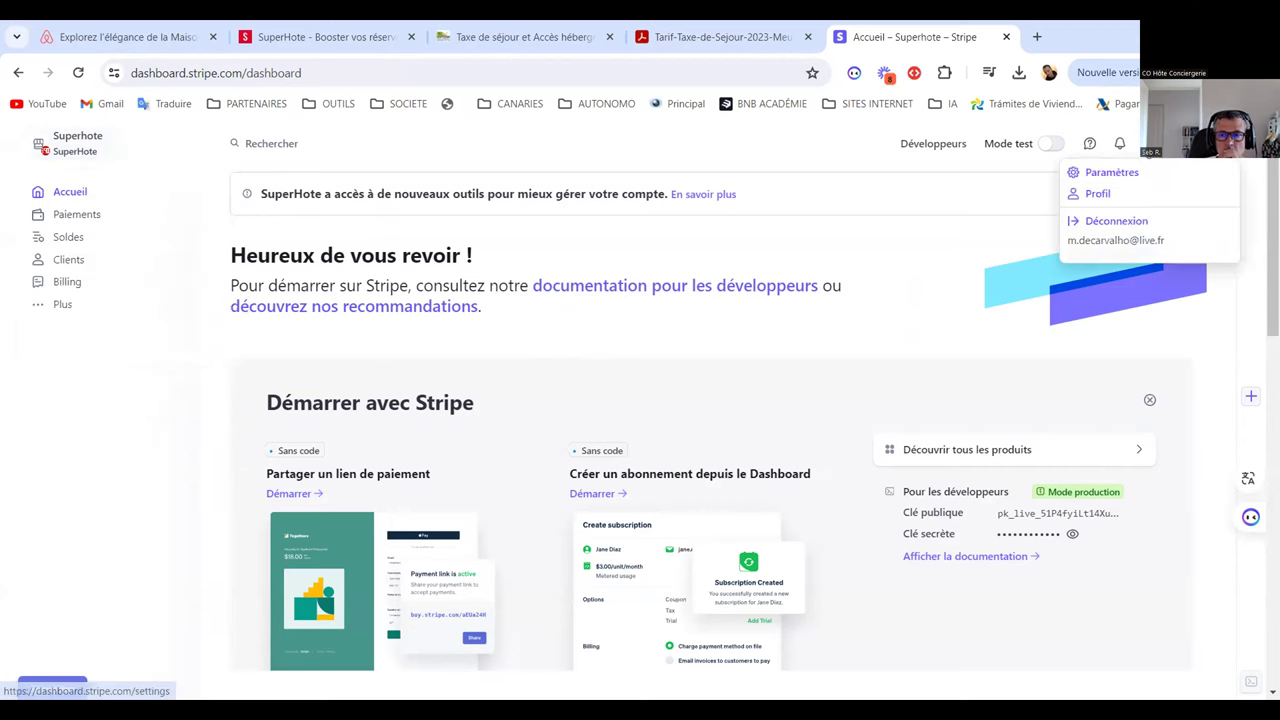
left_click(1119, 175)
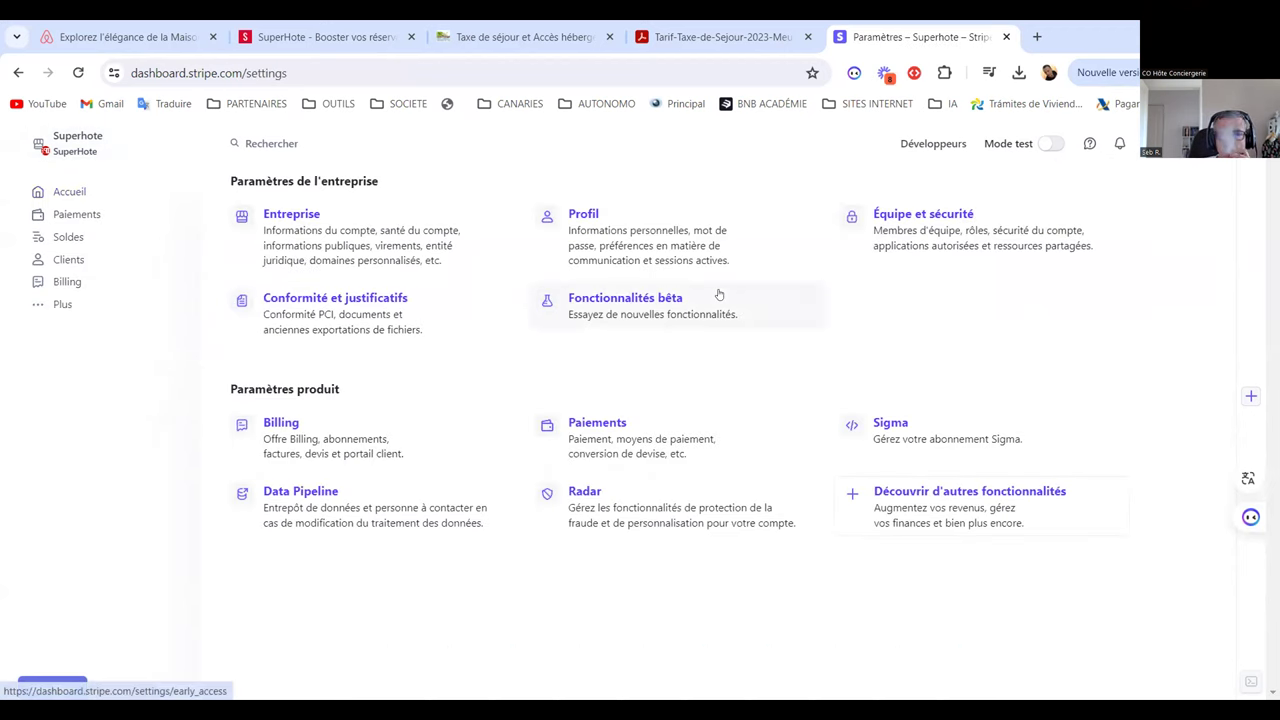
left_click(894, 217)
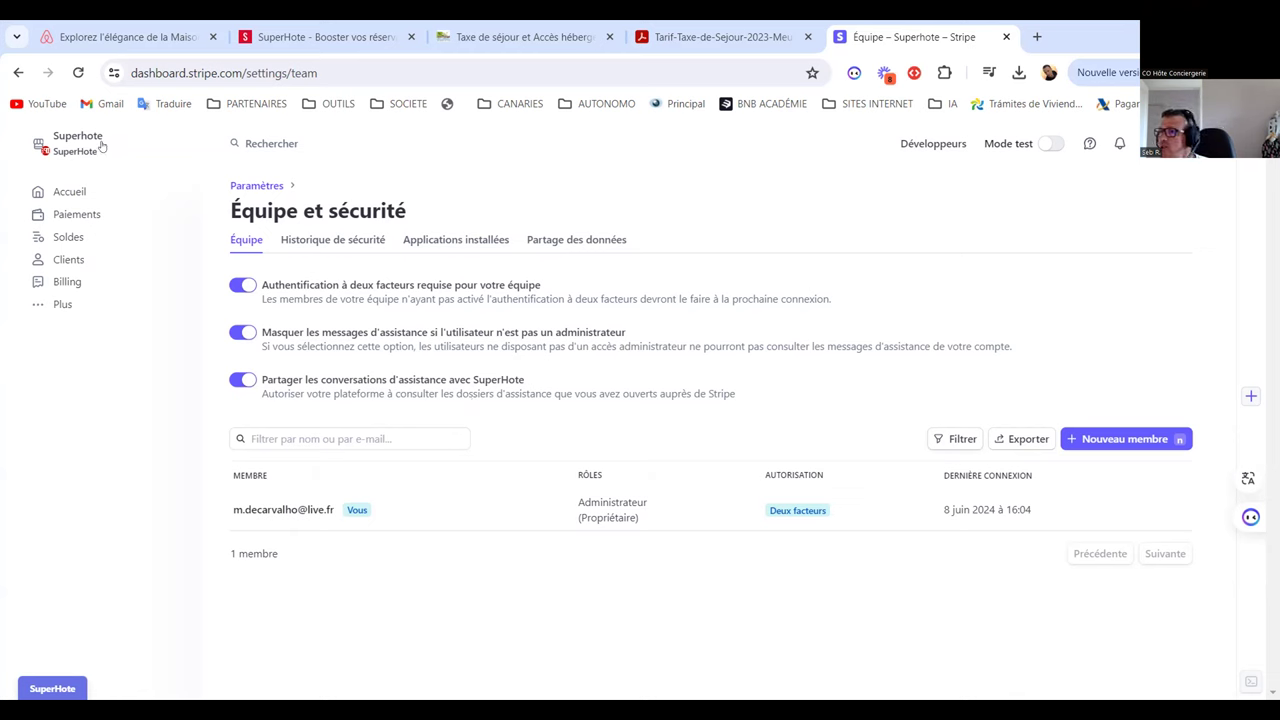
Return to SuperHote and open the Refuge Pyrénéen accommodation for editing
left_click(351, 41)
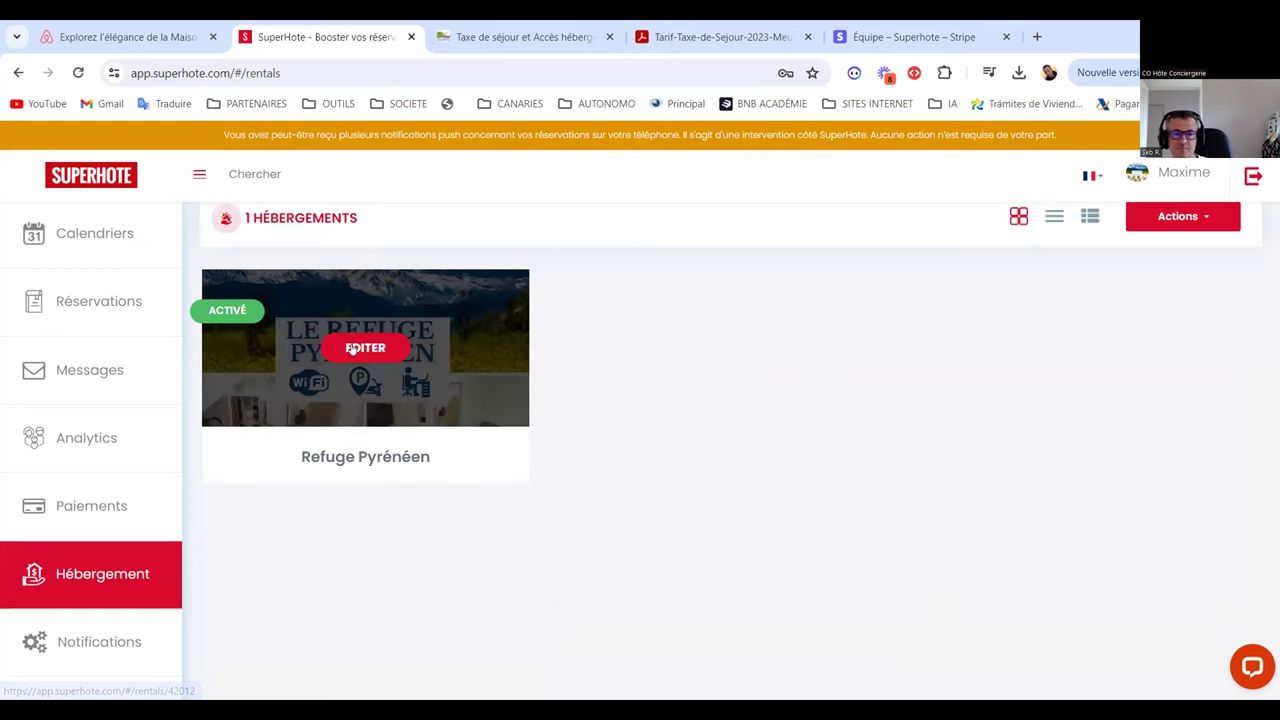
left_click(360, 348)
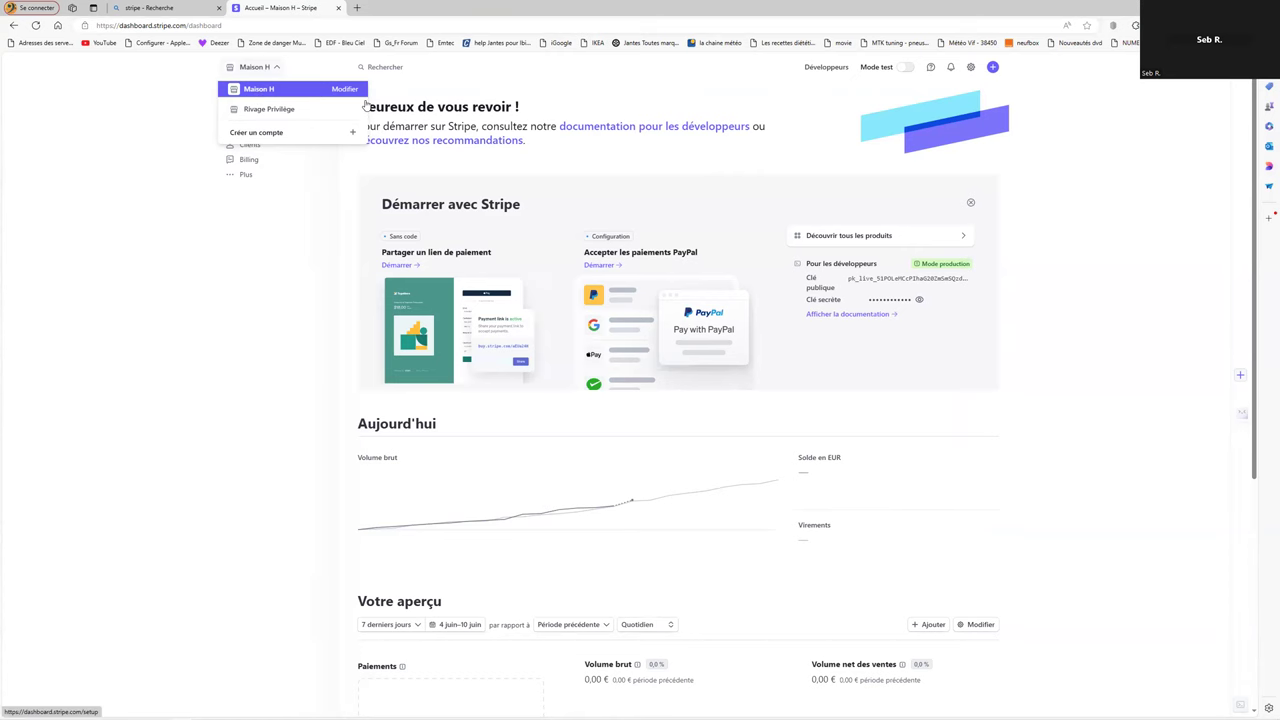
View the Rivage Privilège account in Stripe, switch back to Maison H and look at its payments page
left_click(275, 110)
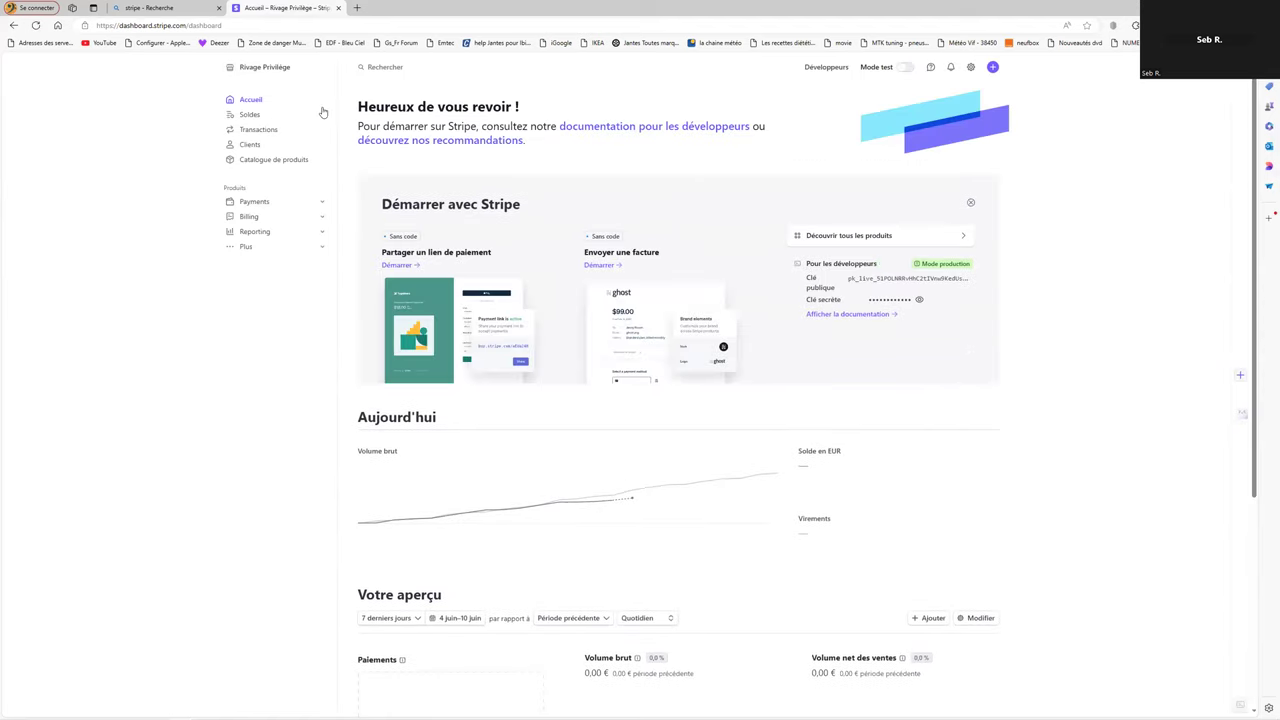
left_click(265, 70)
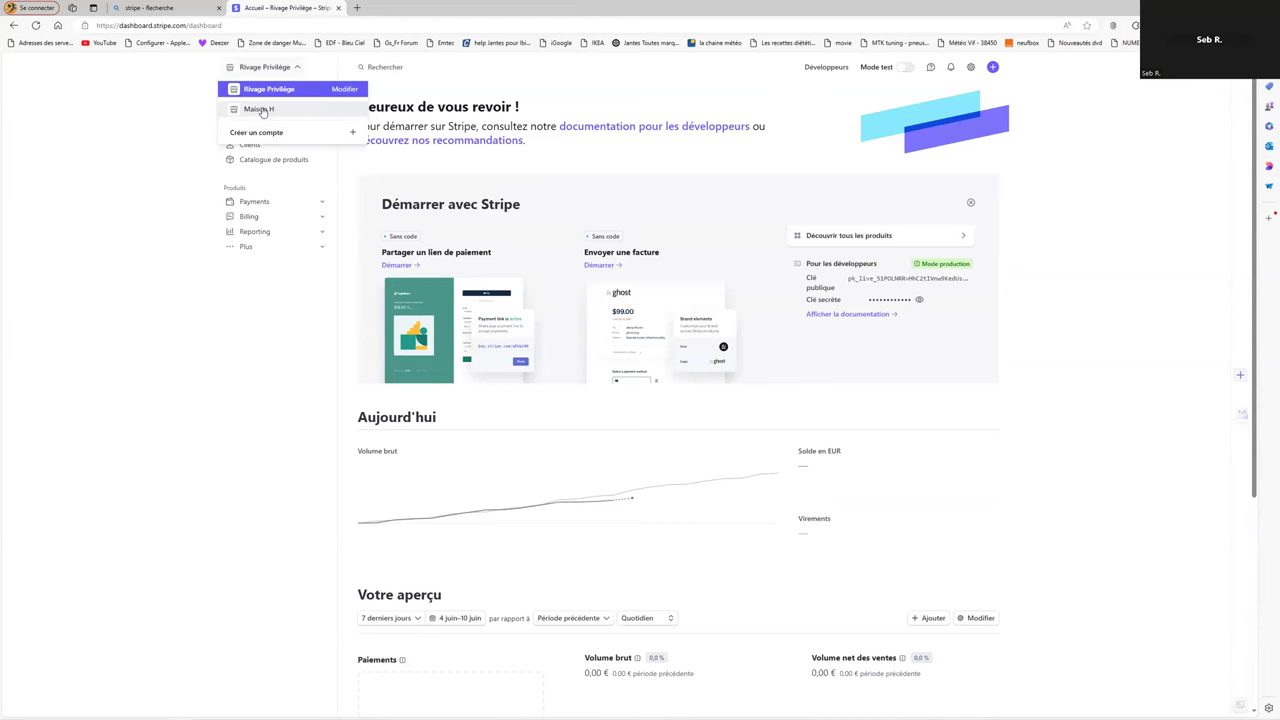
left_click(259, 109)
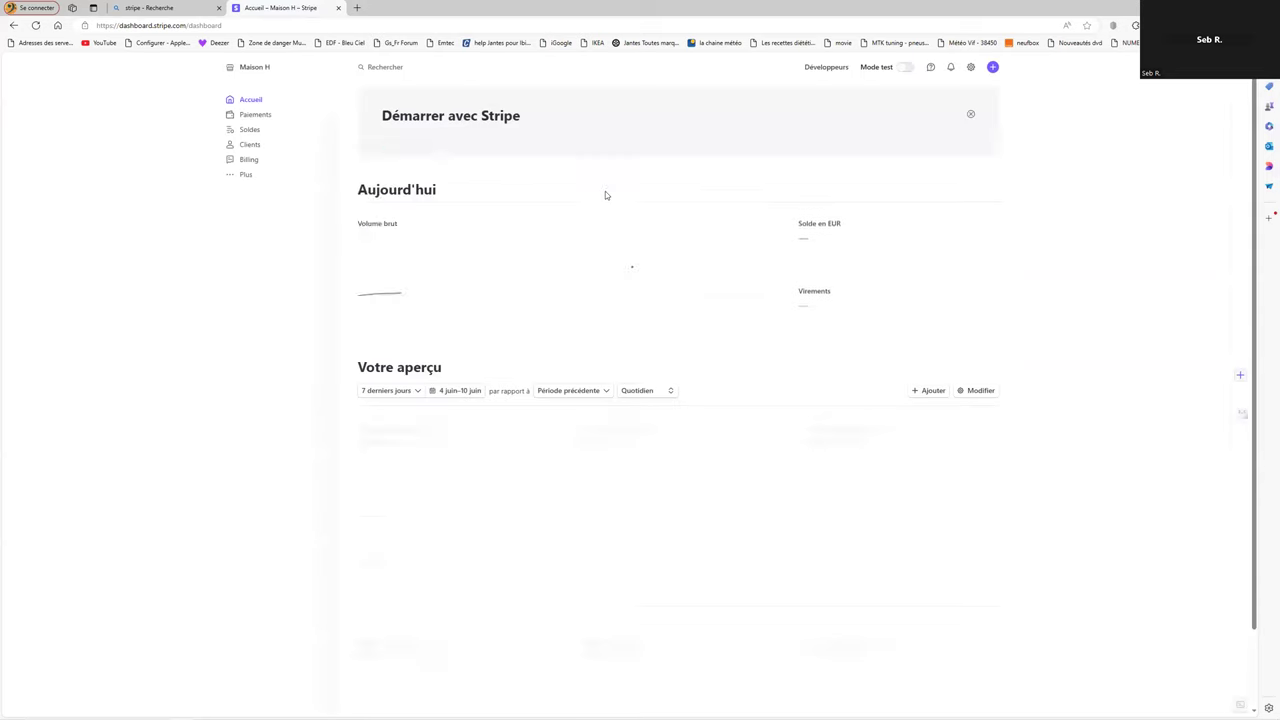
left_click(266, 117)
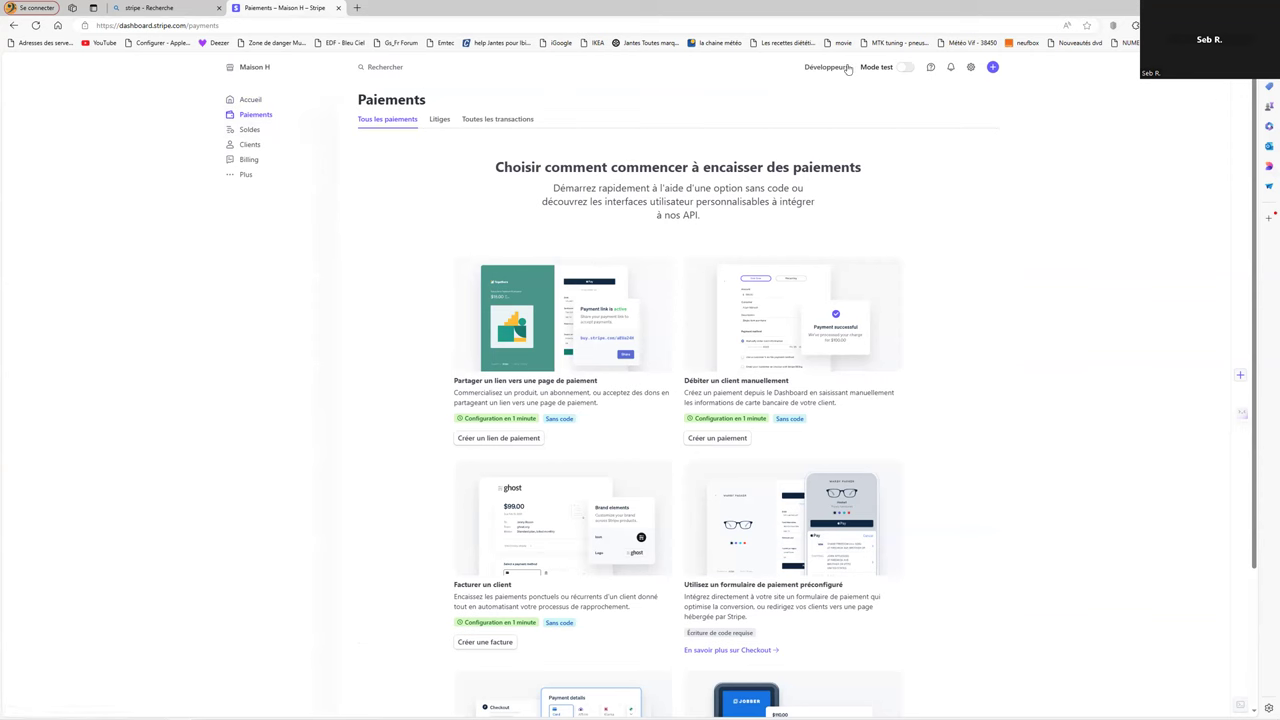
mouse_move(970, 74)
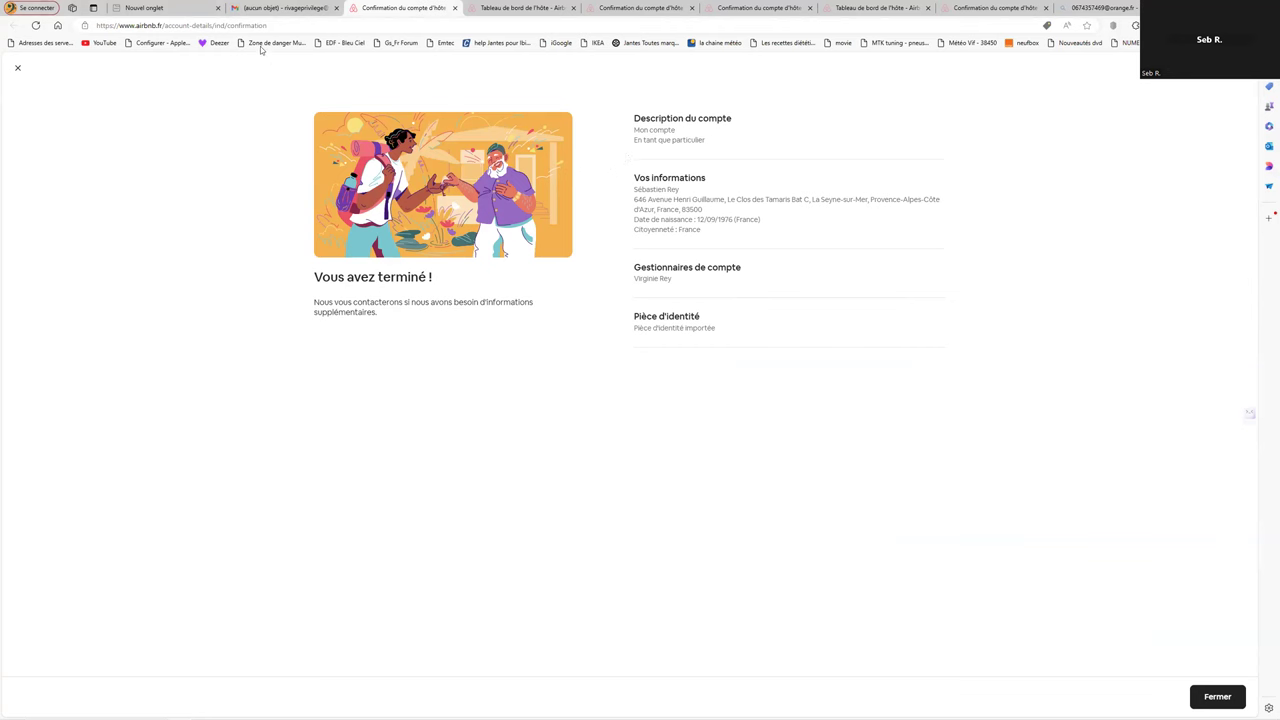
mouse_move(293, 11)
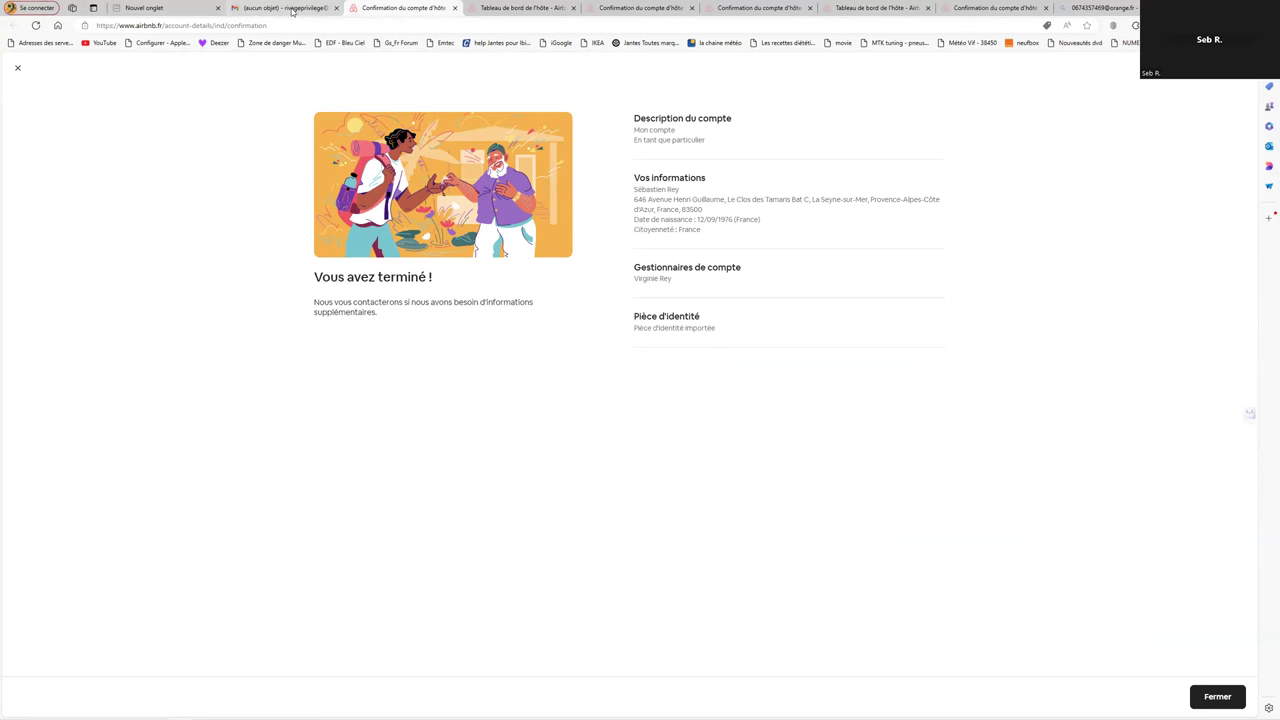
mouse_move(291, 11)
key("ctrl+shift+Tab")
left_click(357, 18)
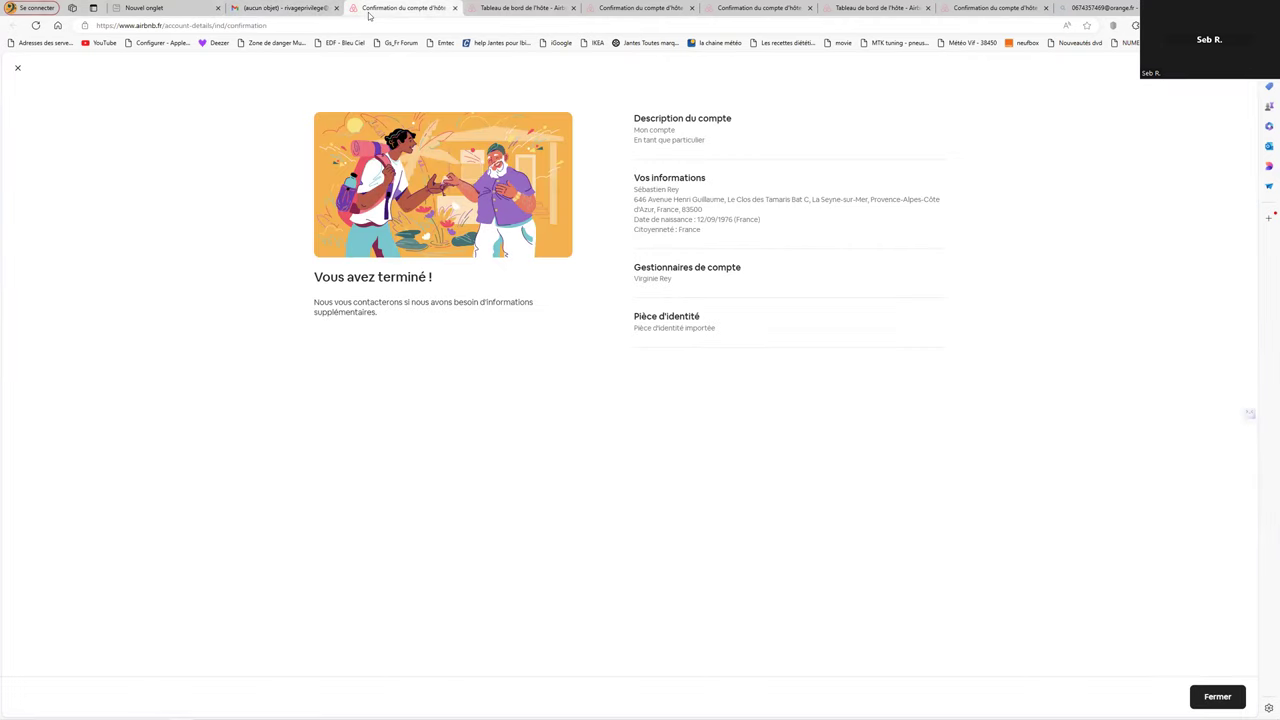
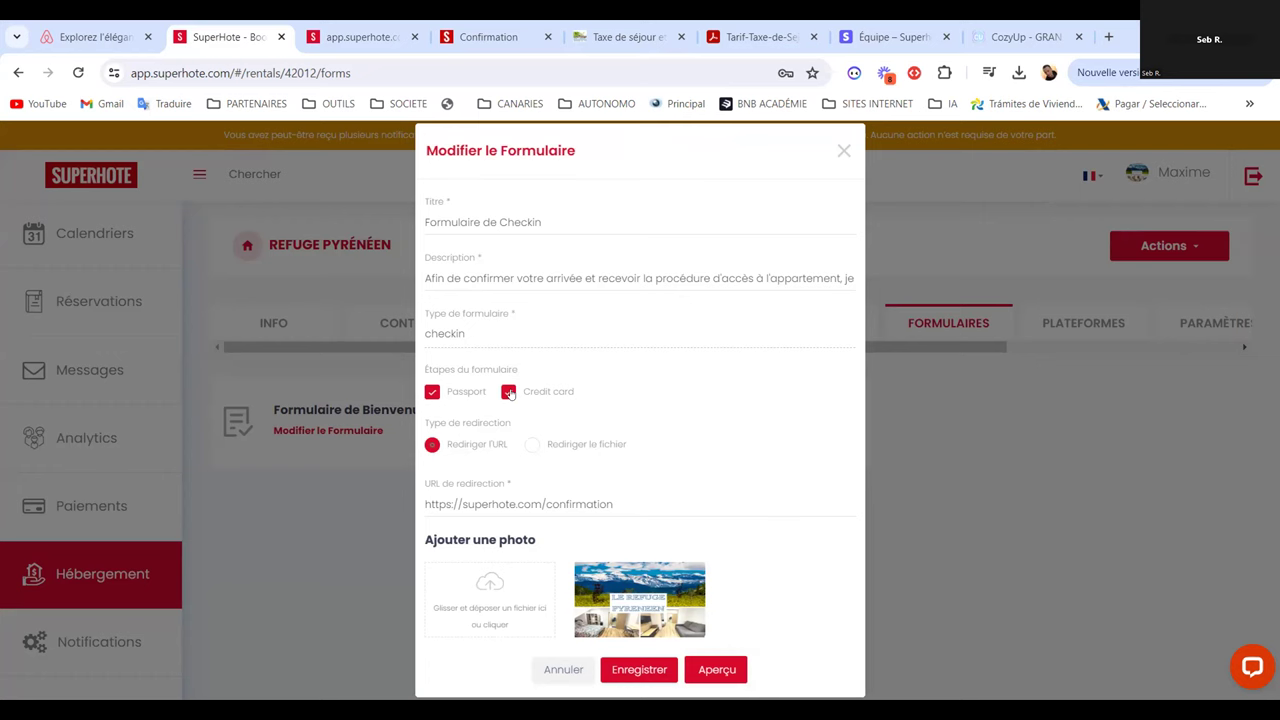
Remove the credit card step from the check-in form and extend its title to "Formulaire de Checkin / Check in Form"
left_click(509, 392)
left_click(574, 221)
type("/ ")
type("Check in")
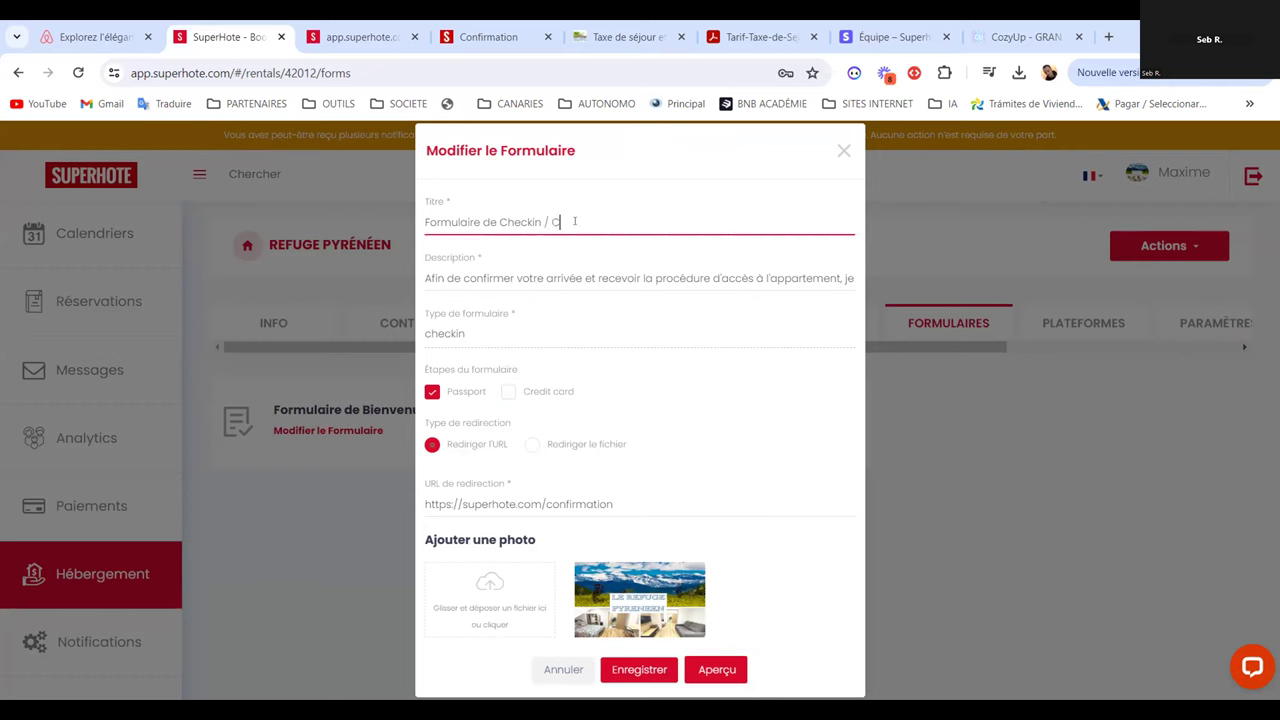
type(" Form")
left_click(627, 499)
left_click_drag(627, 502, 426, 504)
right_click(457, 504)
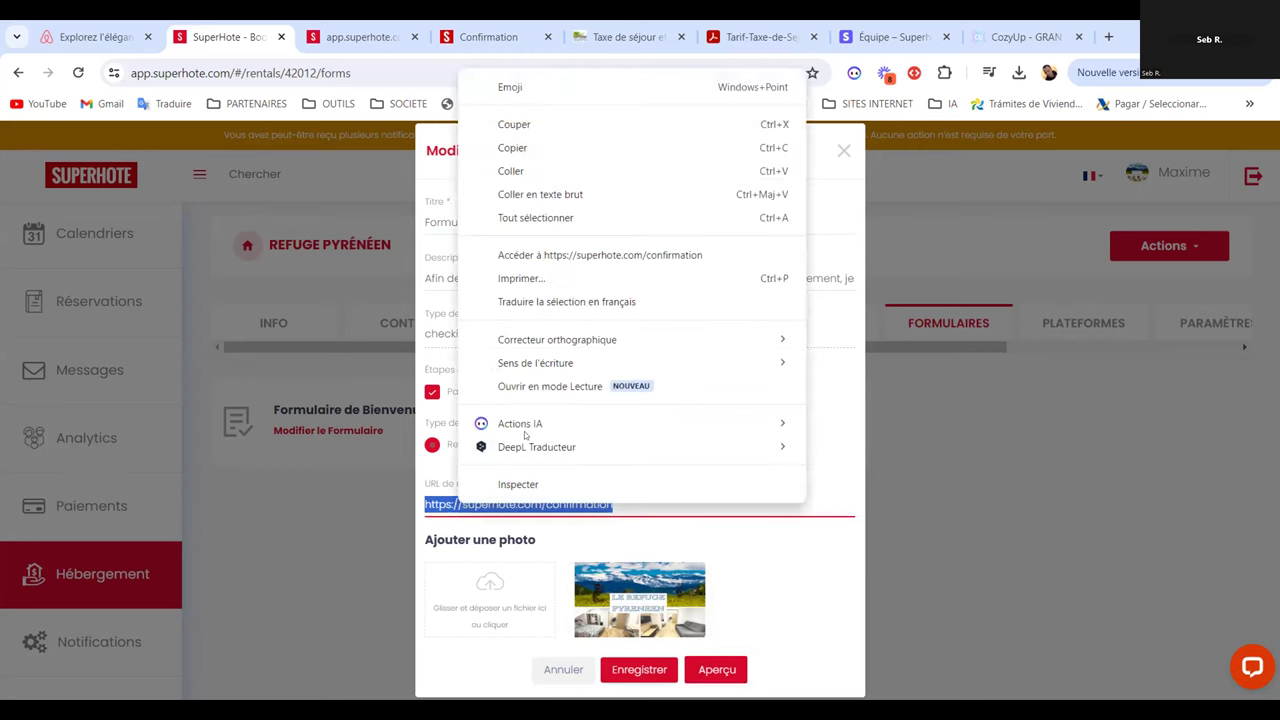
left_click(568, 255)
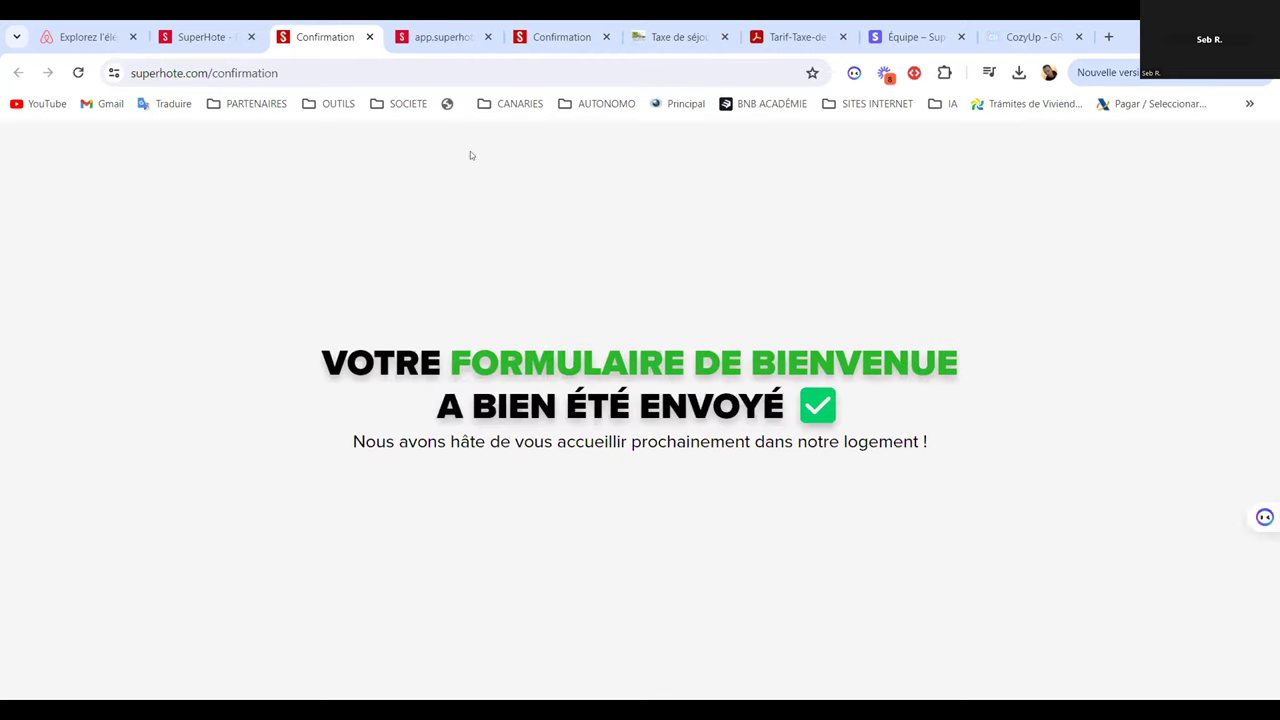
left_click(369, 37)
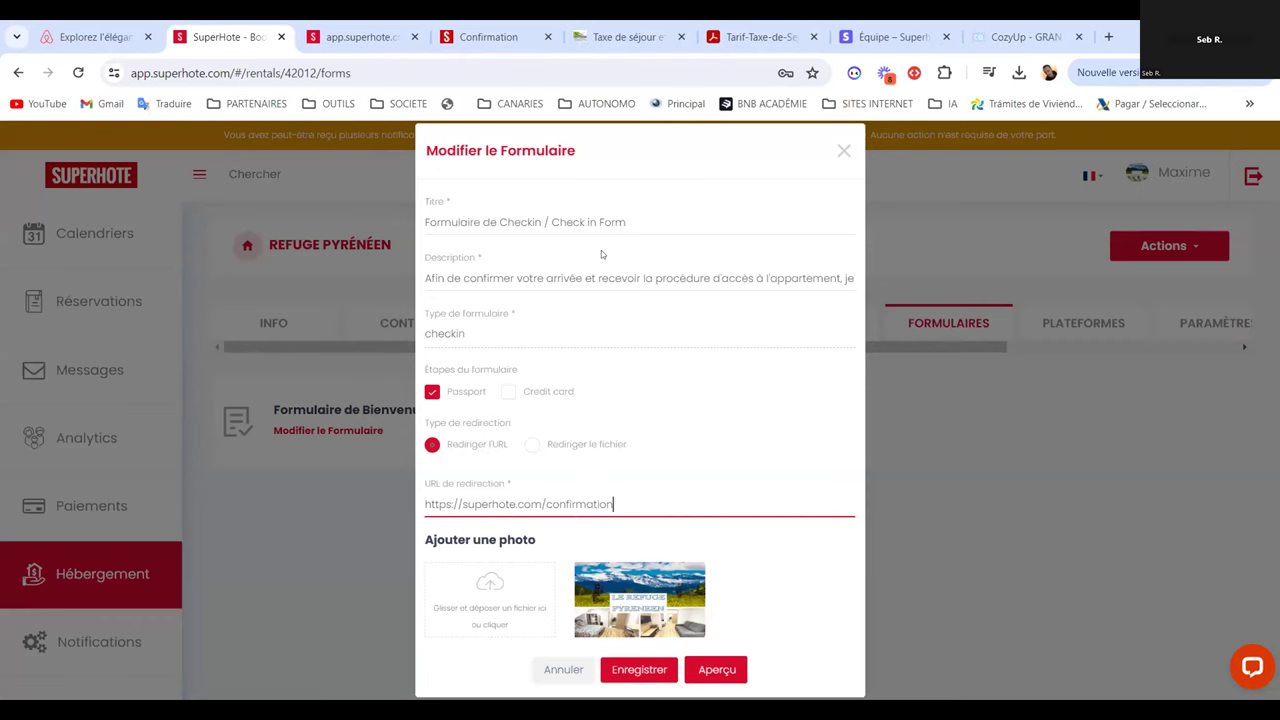
Preview the check-in form, examine its description text, and return to the form editor
left_click(710, 665)
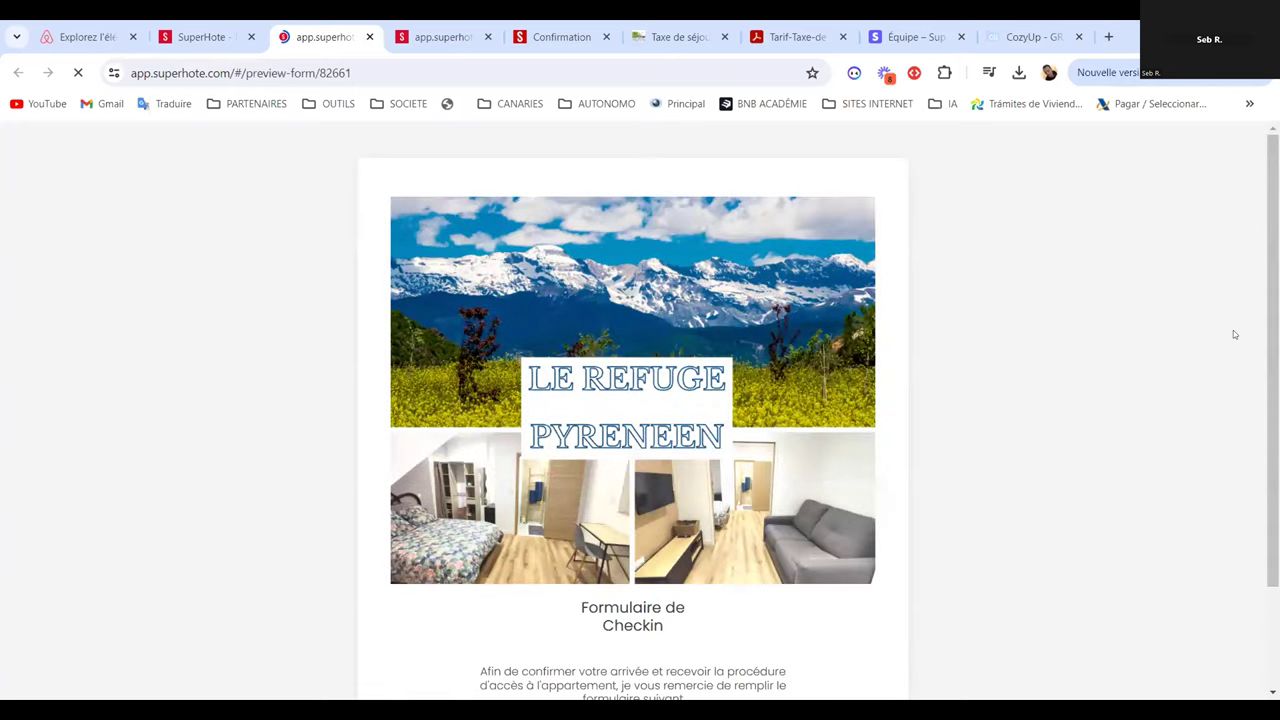
scroll(1180, 382, "down", 2)
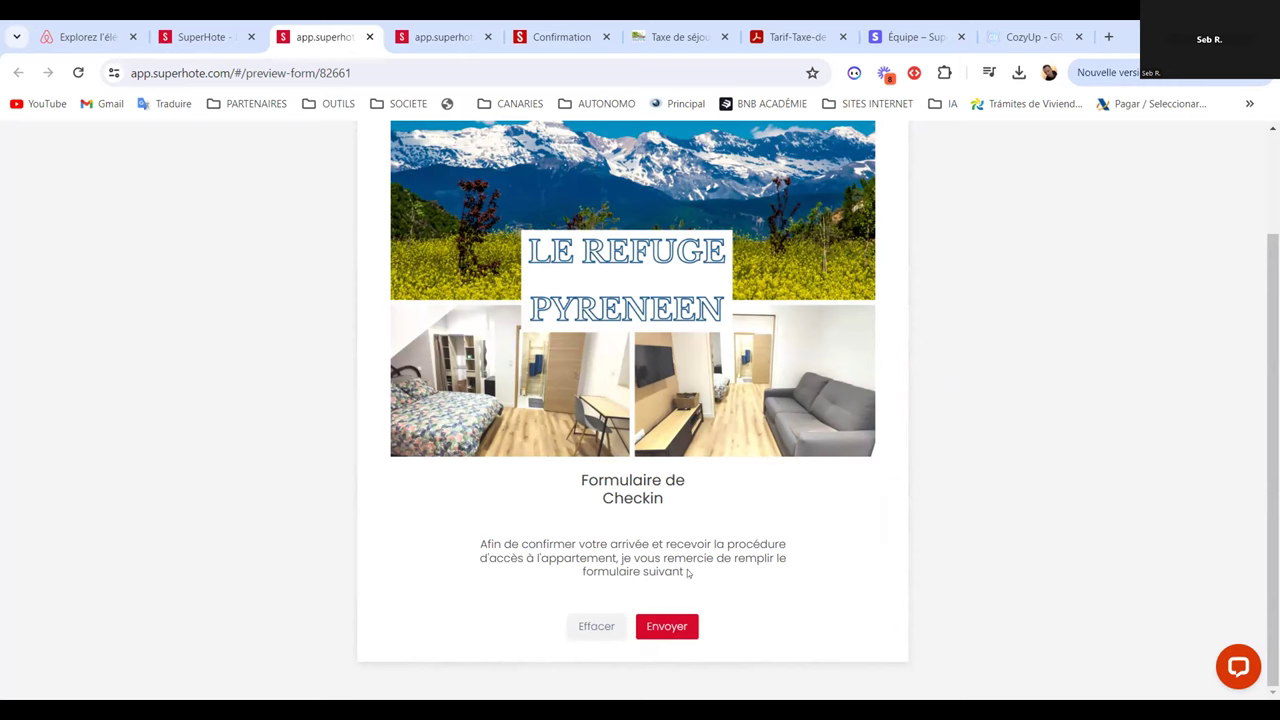
left_click_drag(688, 573, 481, 545)
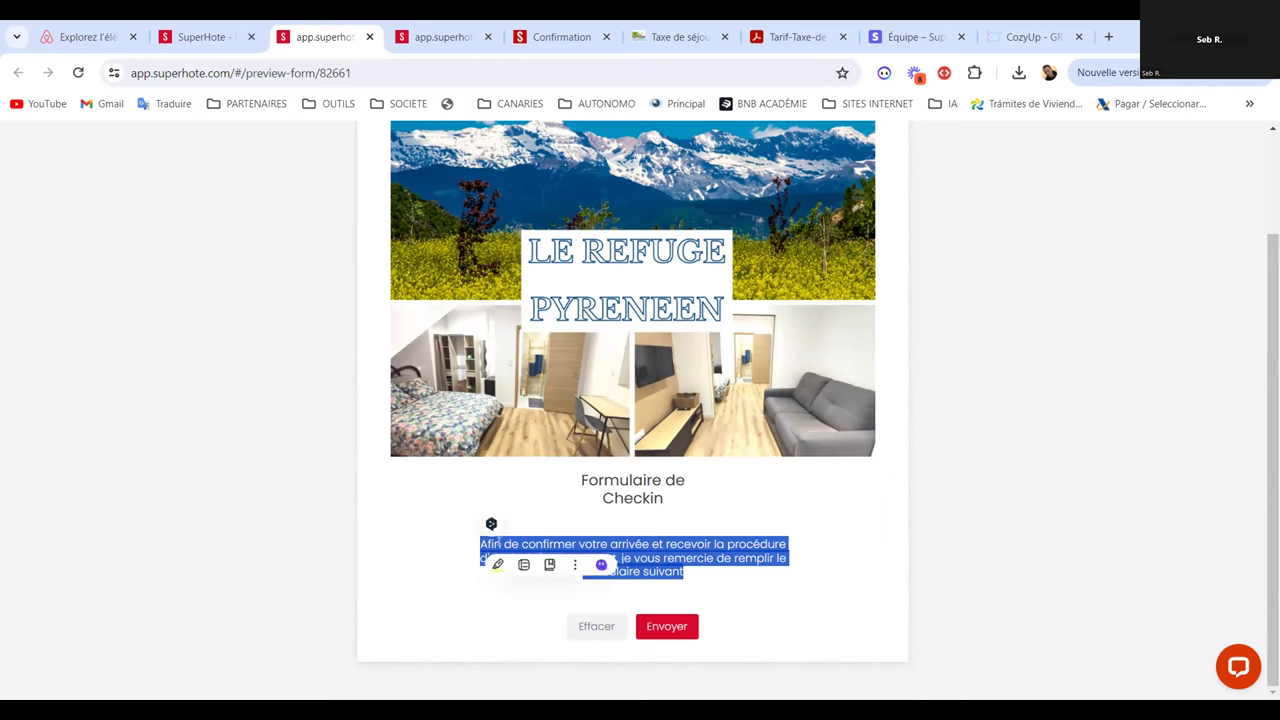
left_click(210, 40)
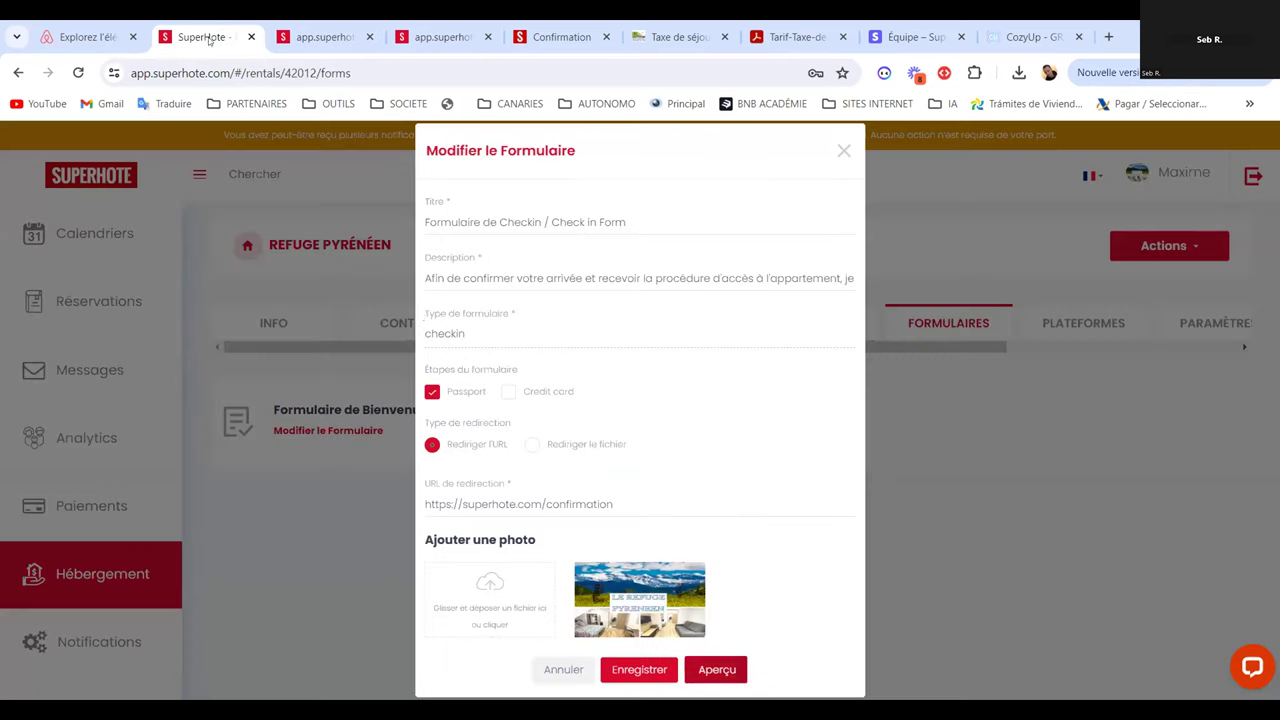
Read the check-in form's Description field through to its end
left_click(822, 278)
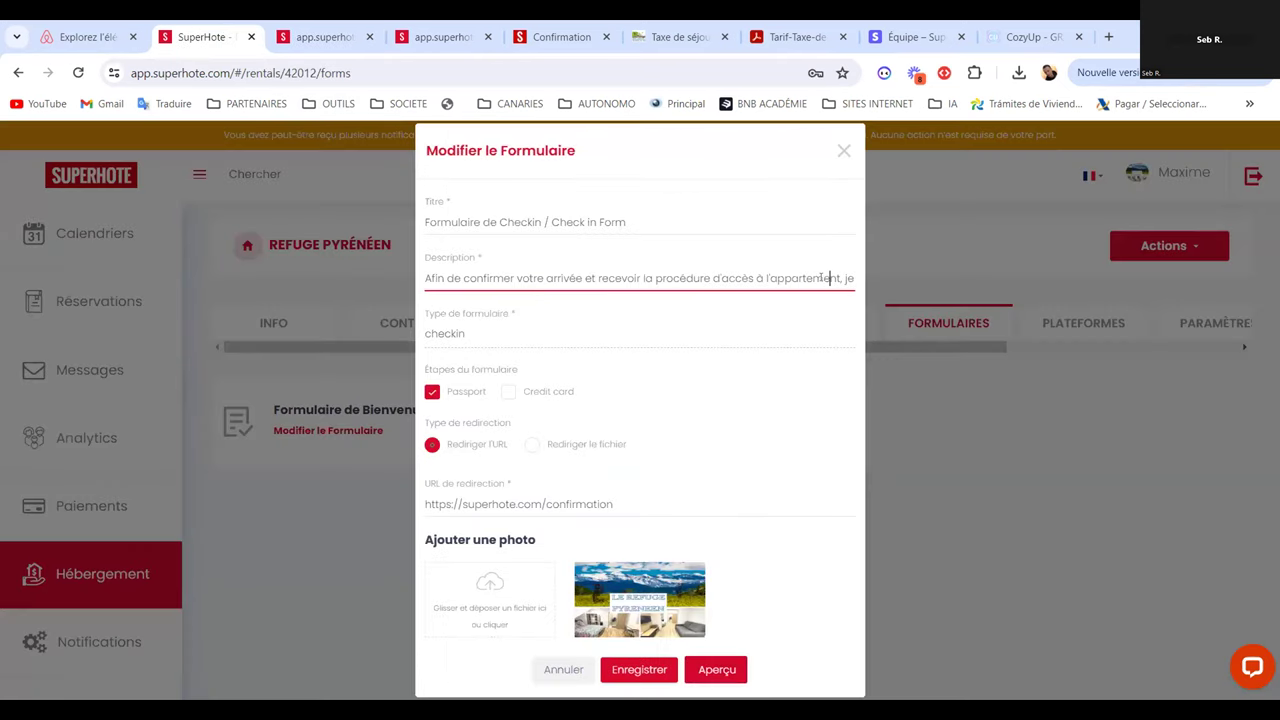
key("Right")
key("Right")
key("Right")
key("Right")
key("Right")
key("Right")
key("Right")
key("Right")
key("Right")
key("Right")
key("Right")
key("Right")
key("Right")
key("Right")
key("Right")
key("Right")
key("Right")
key("Right")
key("Right")
key("Right")
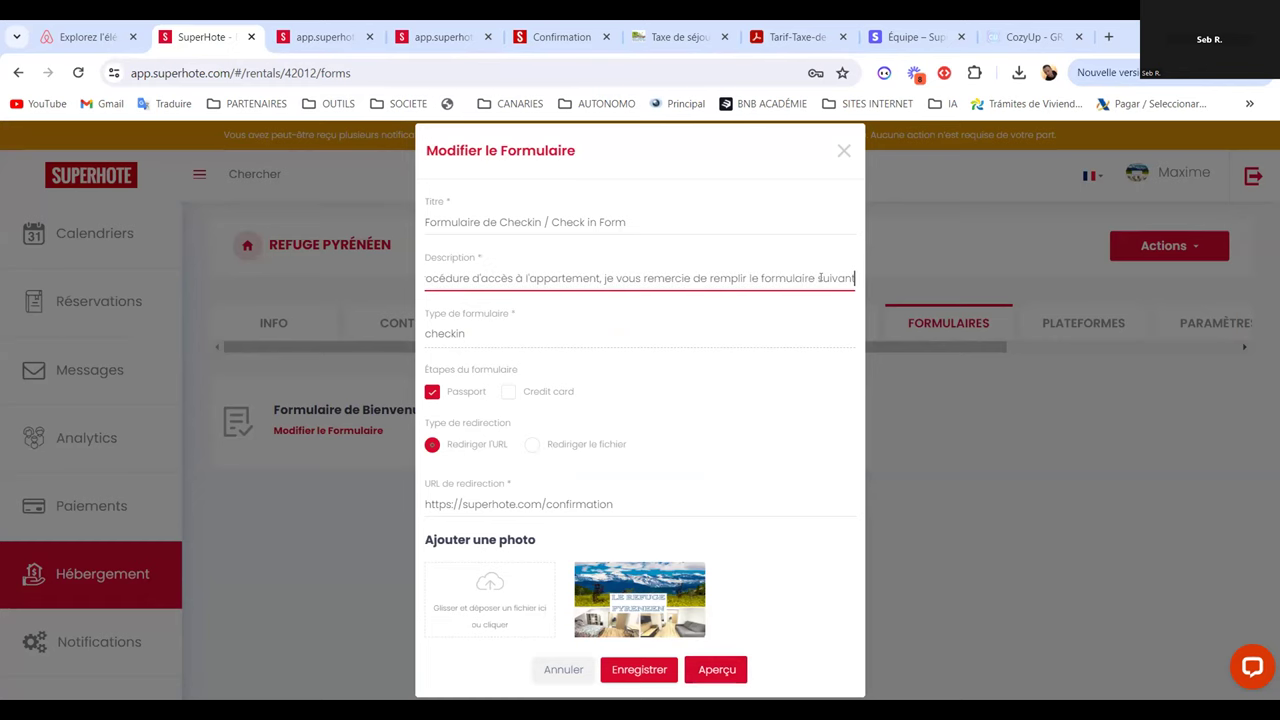
Check the photo, title and description in the open form preview, and go back to the editor
key("ctrl+Tab")
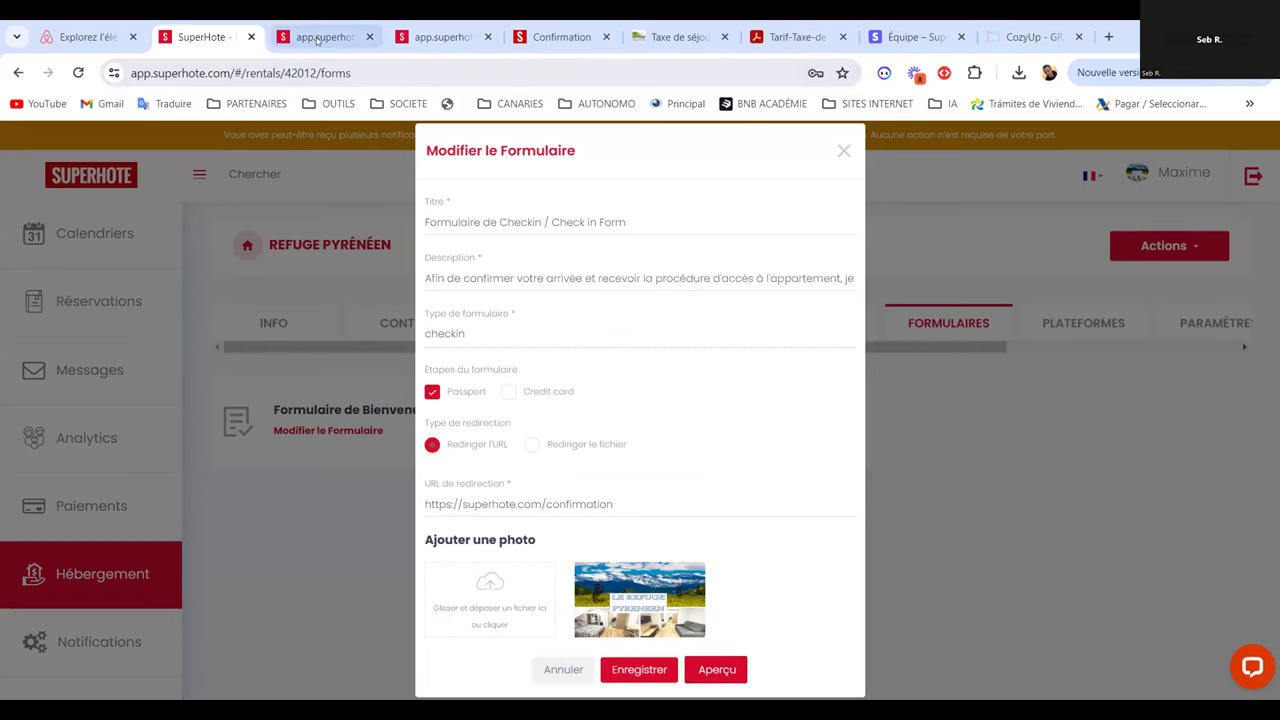
scroll(1100, 260, "up", 2)
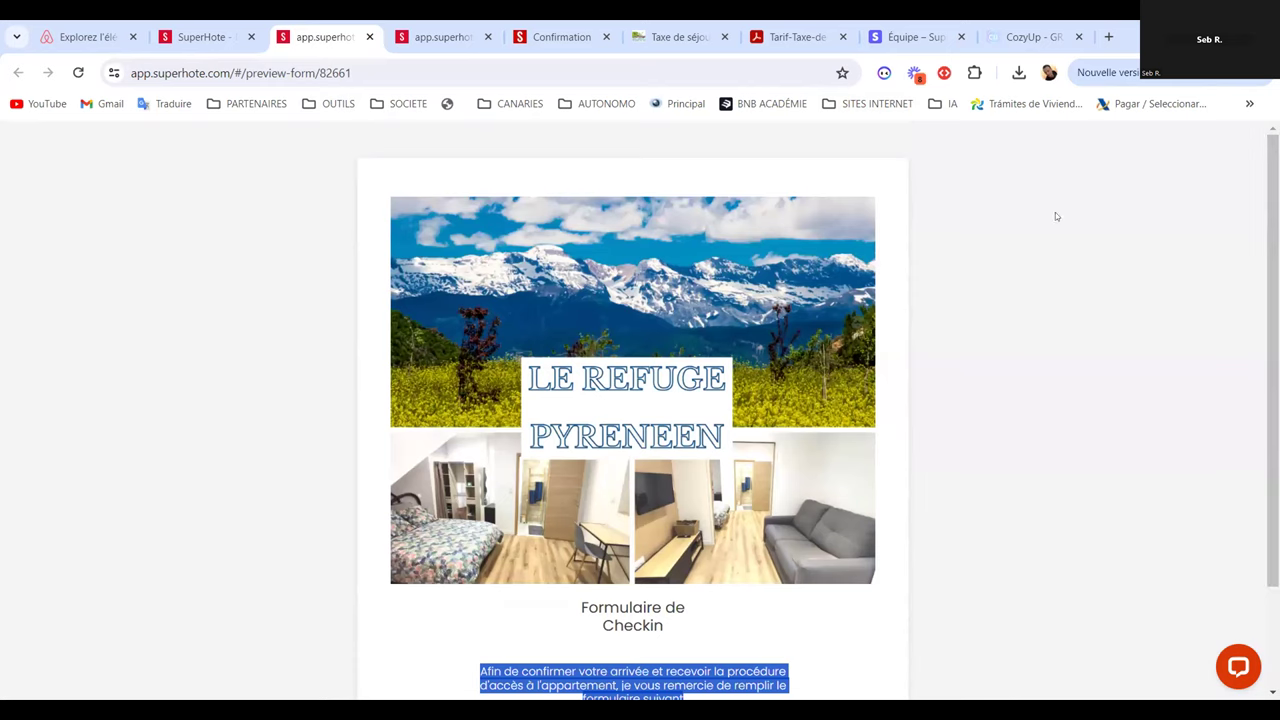
scroll(633, 400, "down", 1)
scroll(633, 400, "up", 1)
left_click(197, 46)
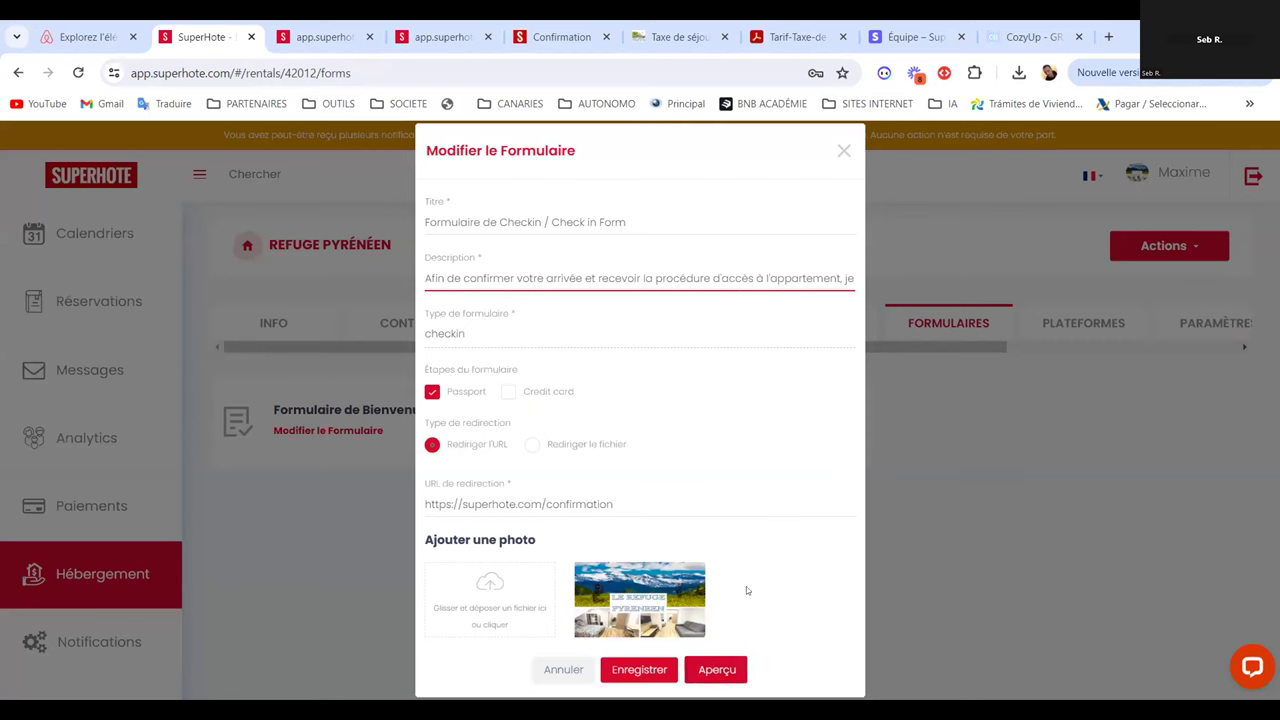
Generate a new preview of the check-in form, look it over, and return to editing the form
left_click(977, 616)
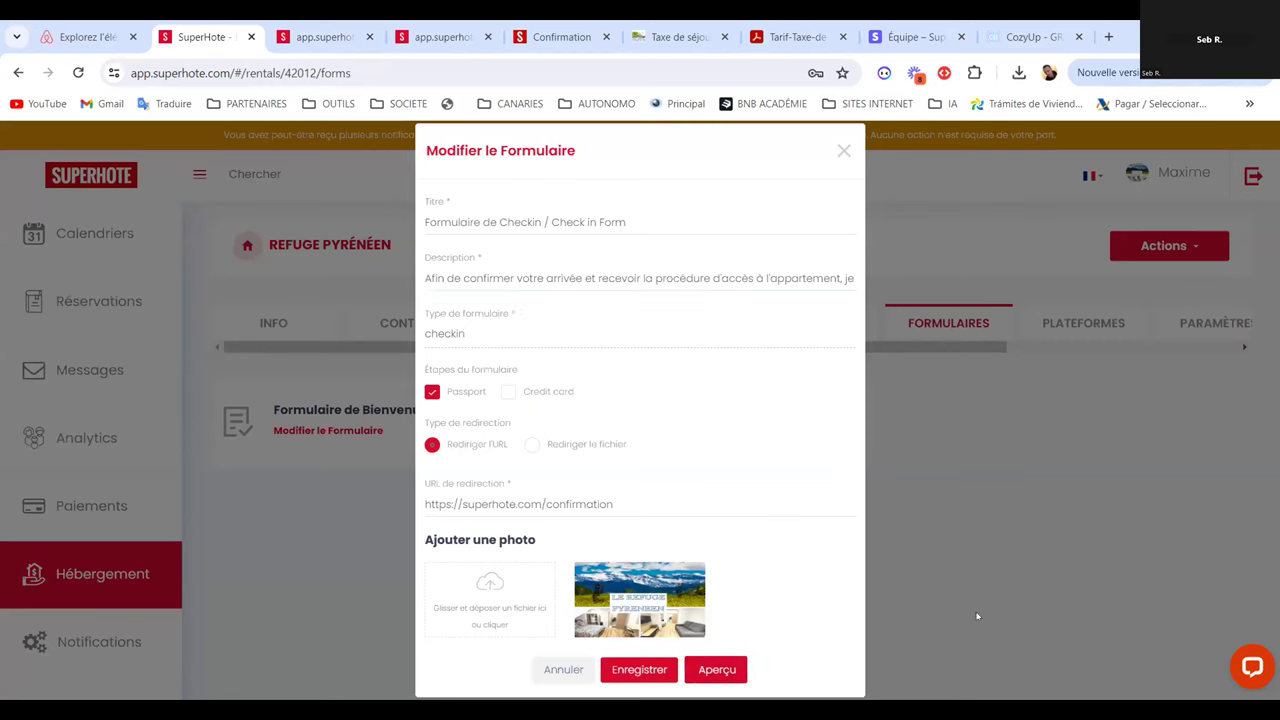
left_click(700, 671)
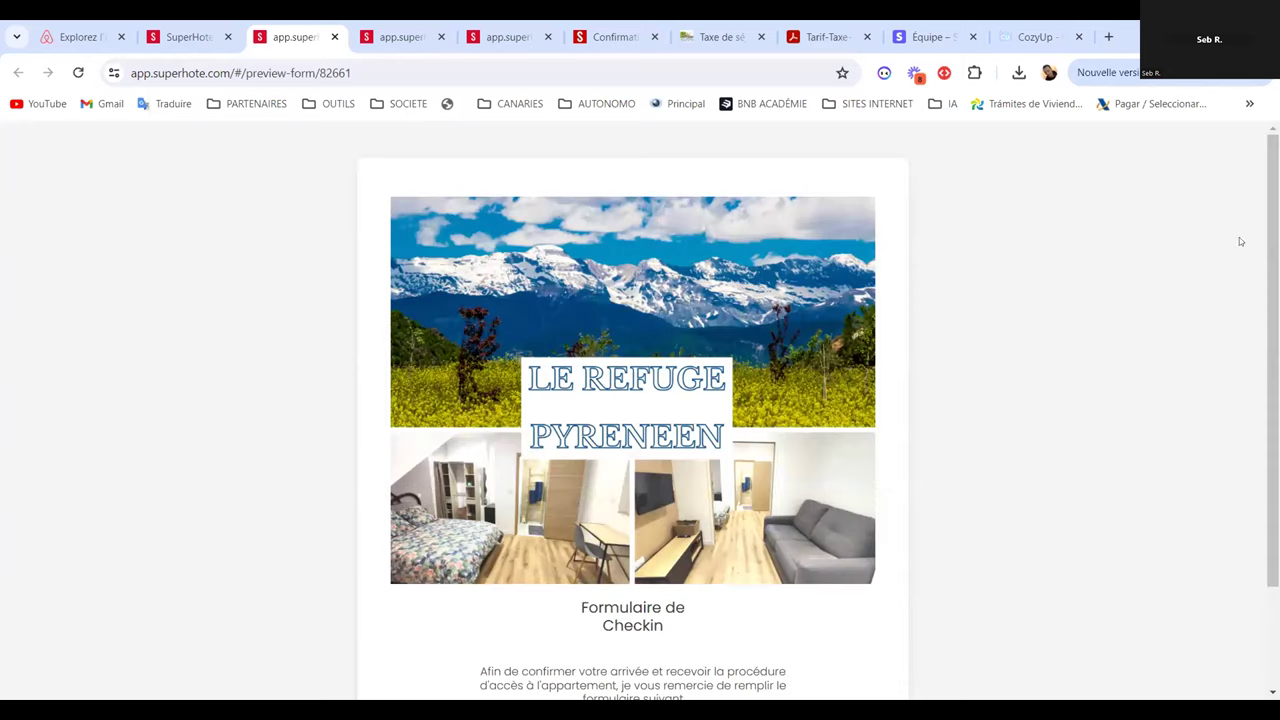
scroll(1240, 241, "down", 2)
scroll(633, 400, "up", 2)
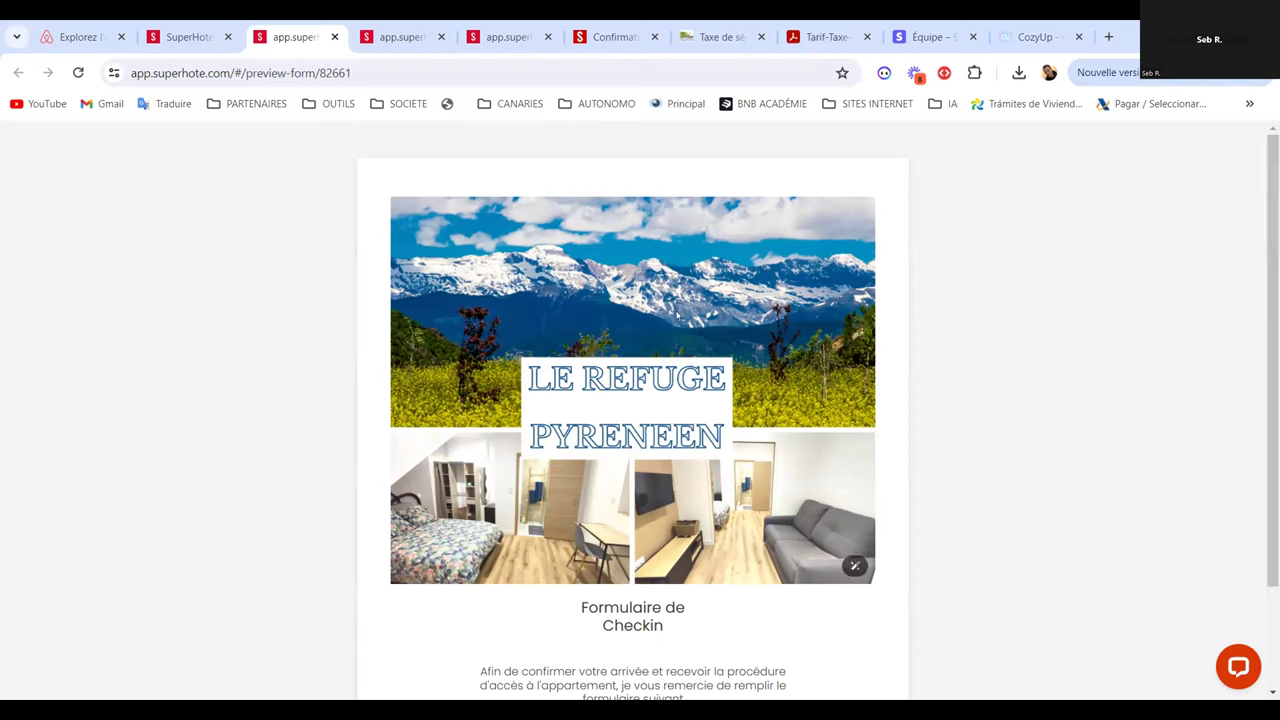
scroll(570, 505, "down", 2)
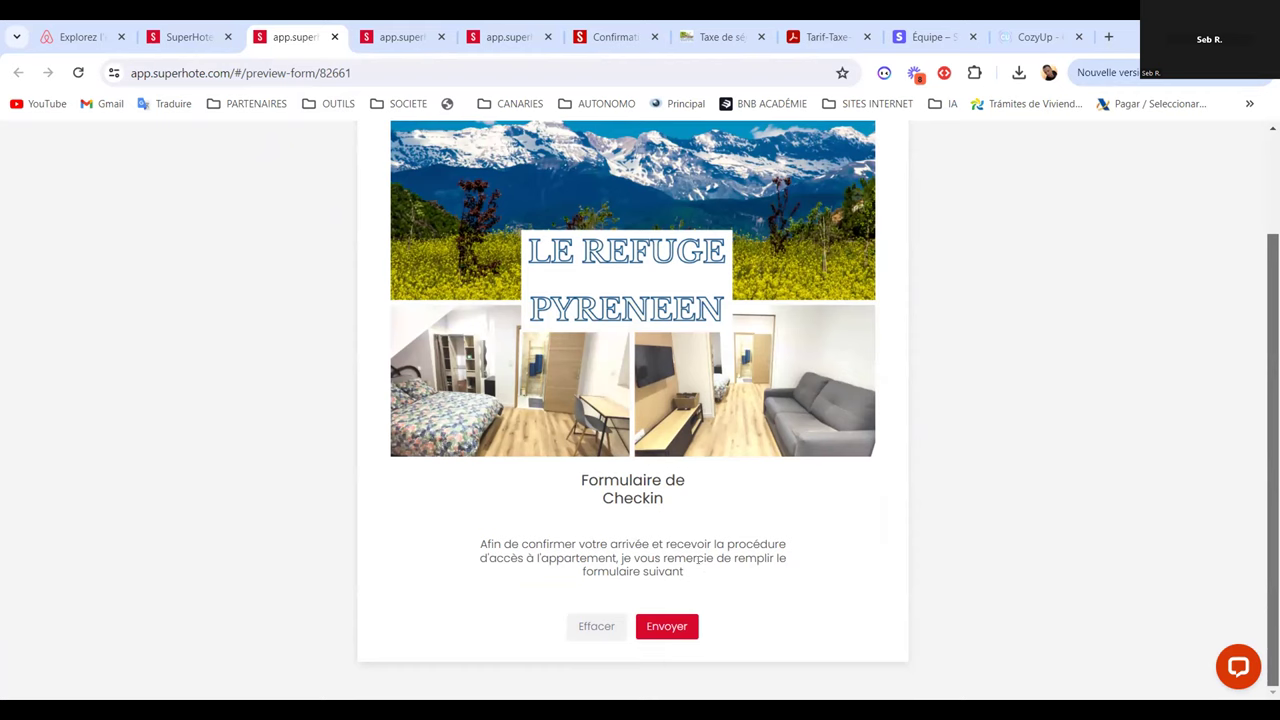
key("ctrl+shift+Tab")
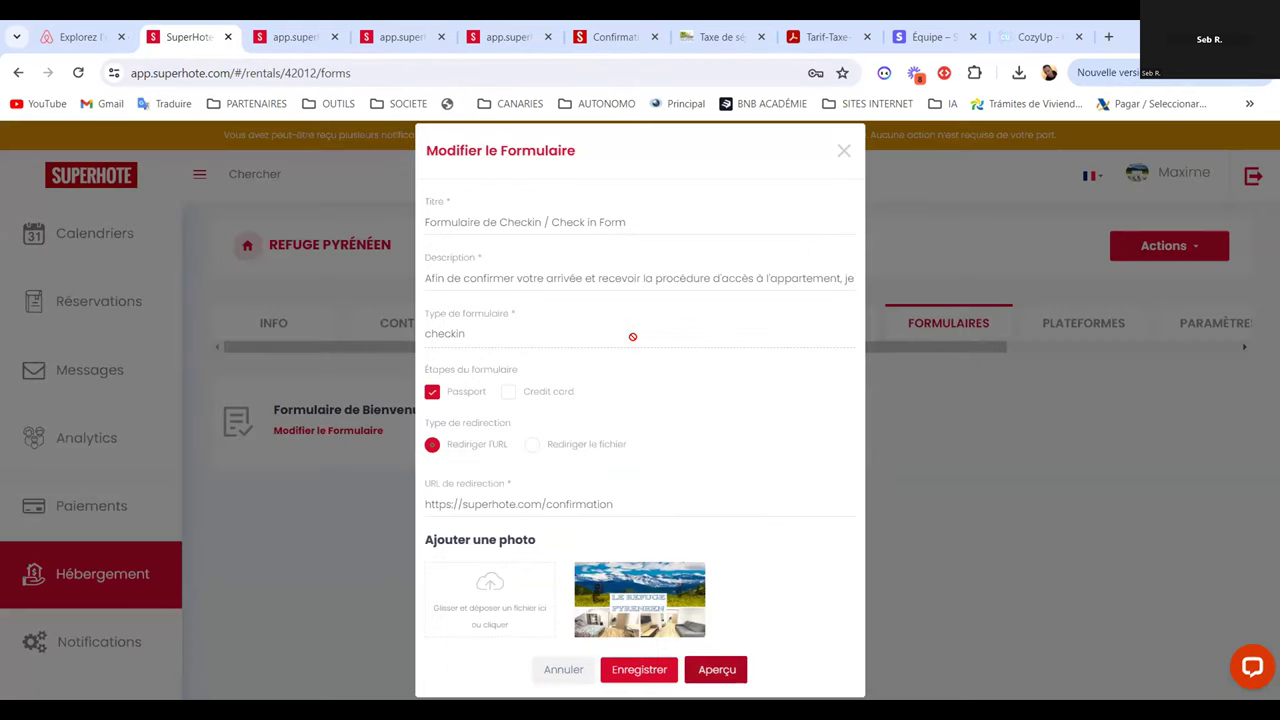
Close the check-in form editor, preview the Formulaire de Bienvenue and look through its photo, description and fields
left_click(841, 151)
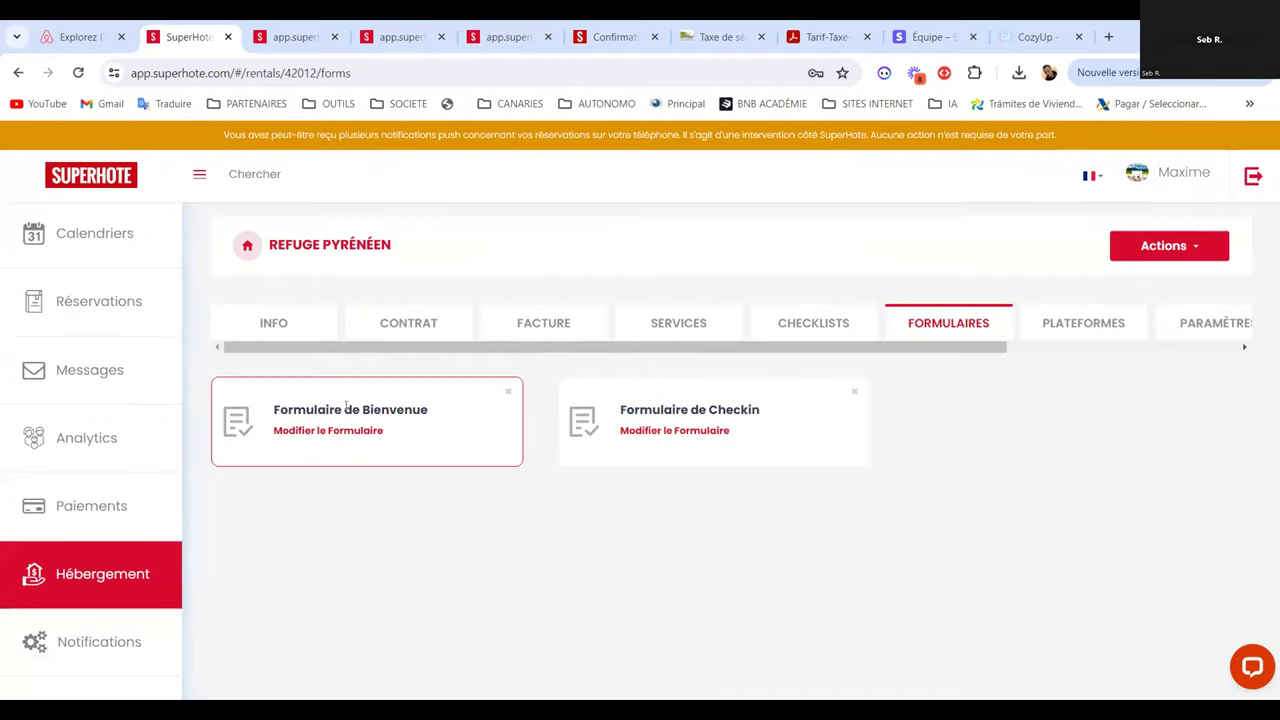
left_click(326, 432)
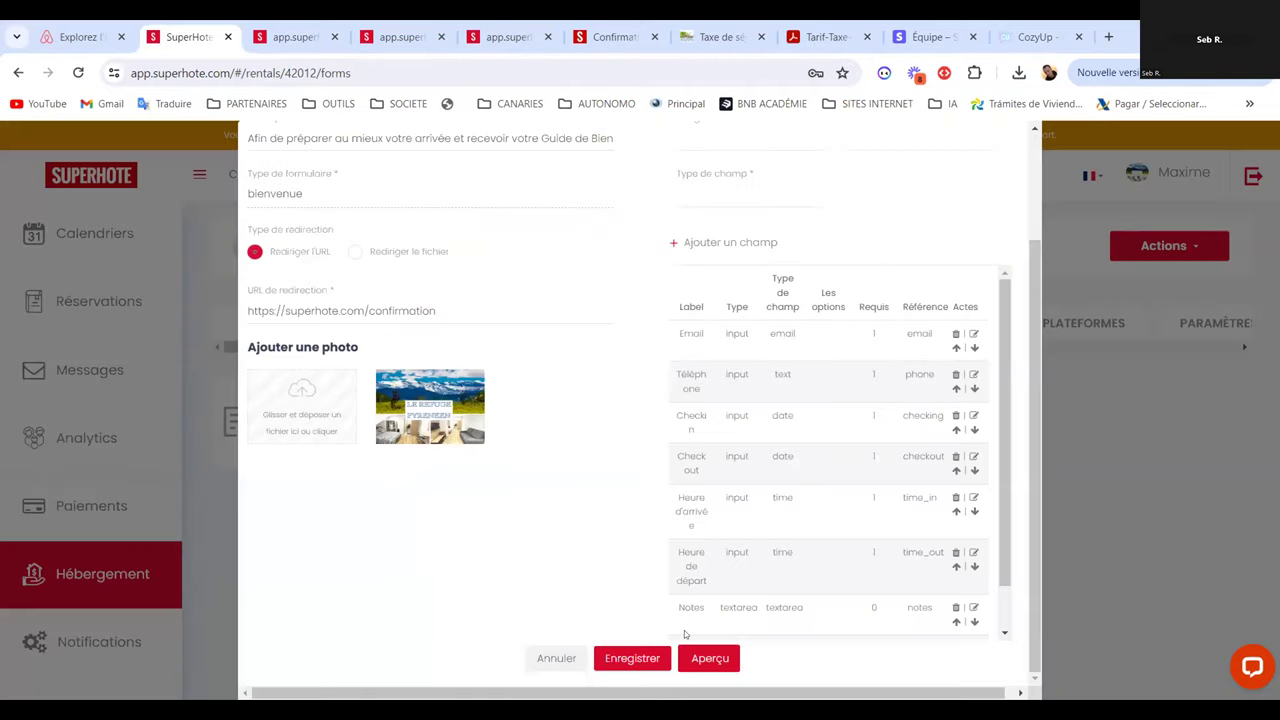
left_click(709, 658)
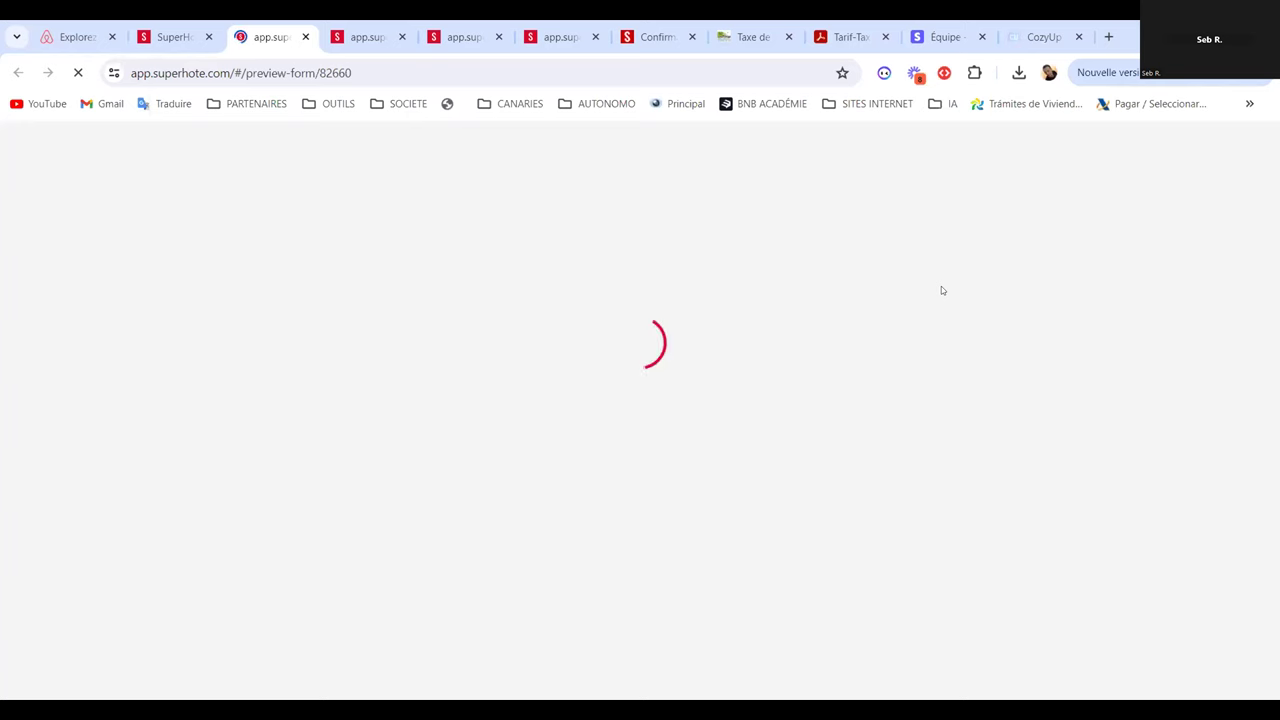
scroll(632, 400, "down", 10)
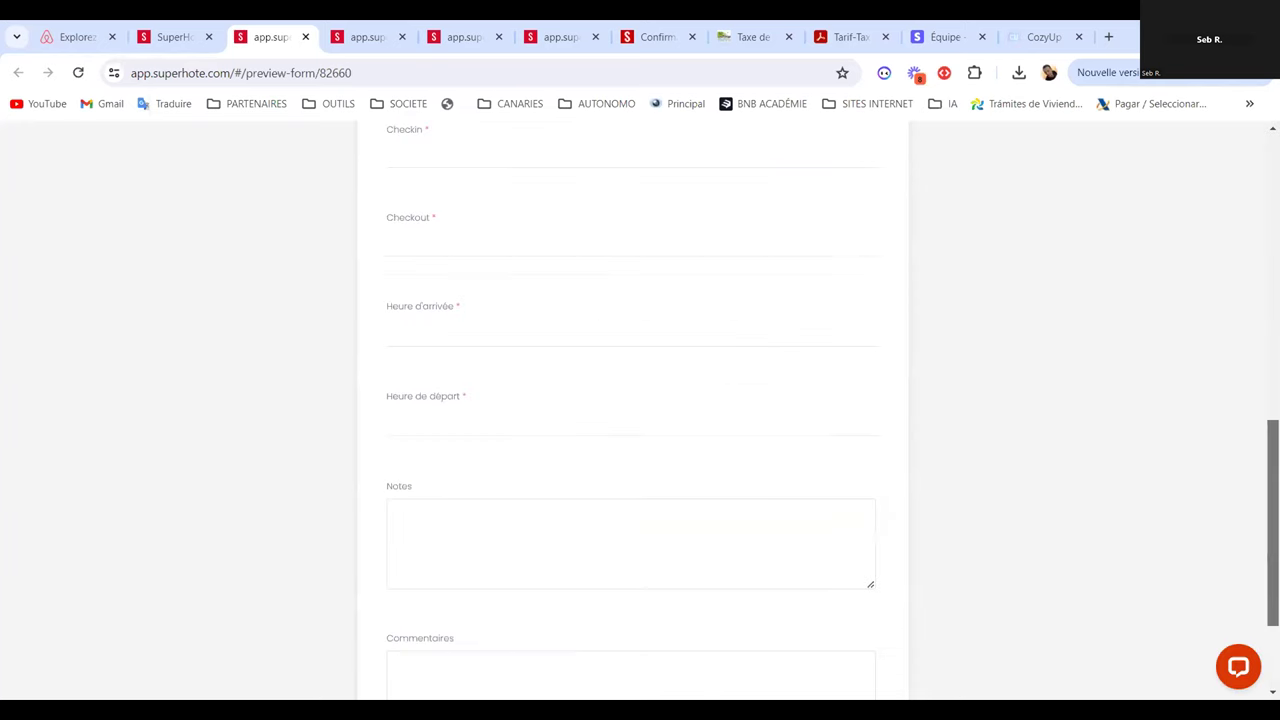
scroll(1238, 450, "up", 12)
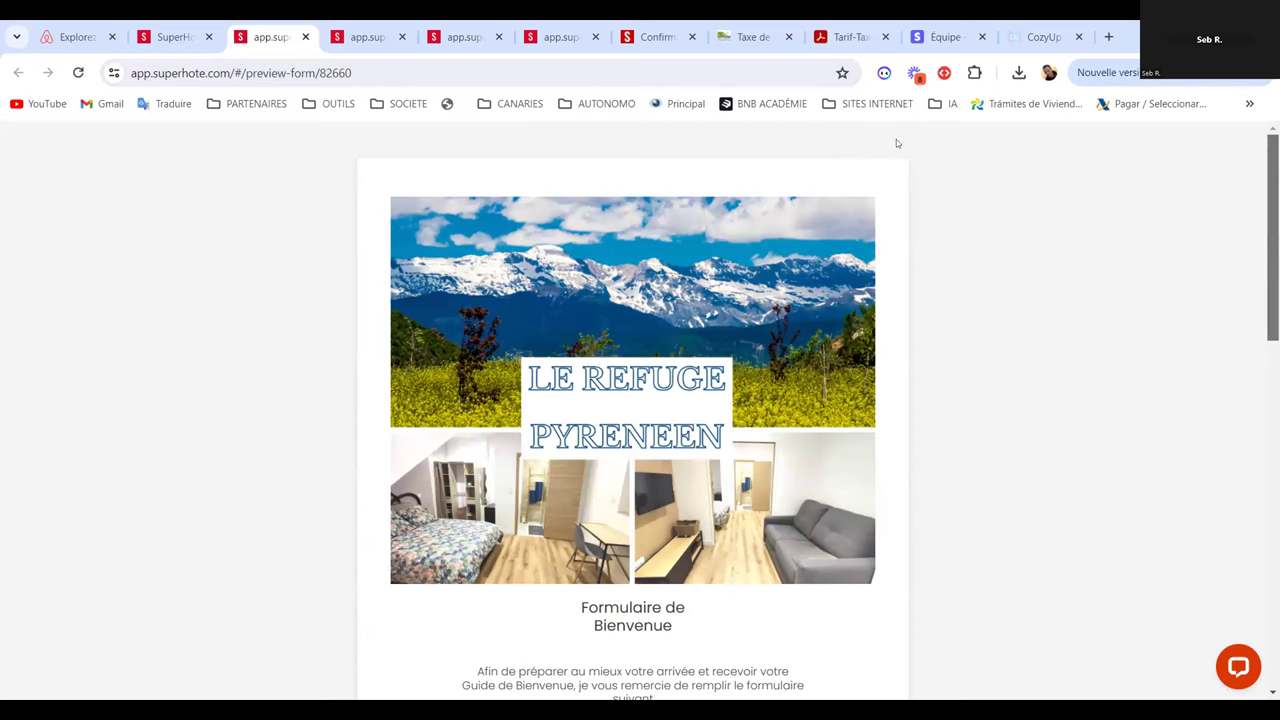
scroll(632, 400, "down", 15)
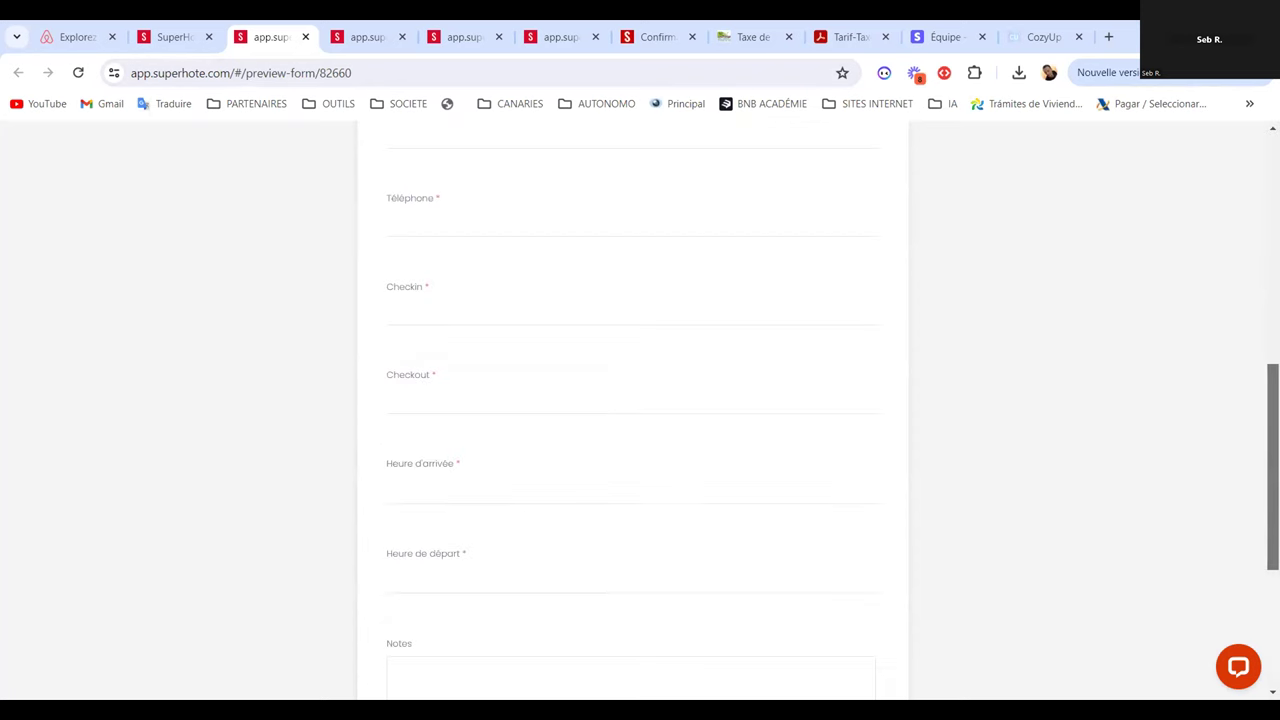
scroll(632, 400, "up", 15)
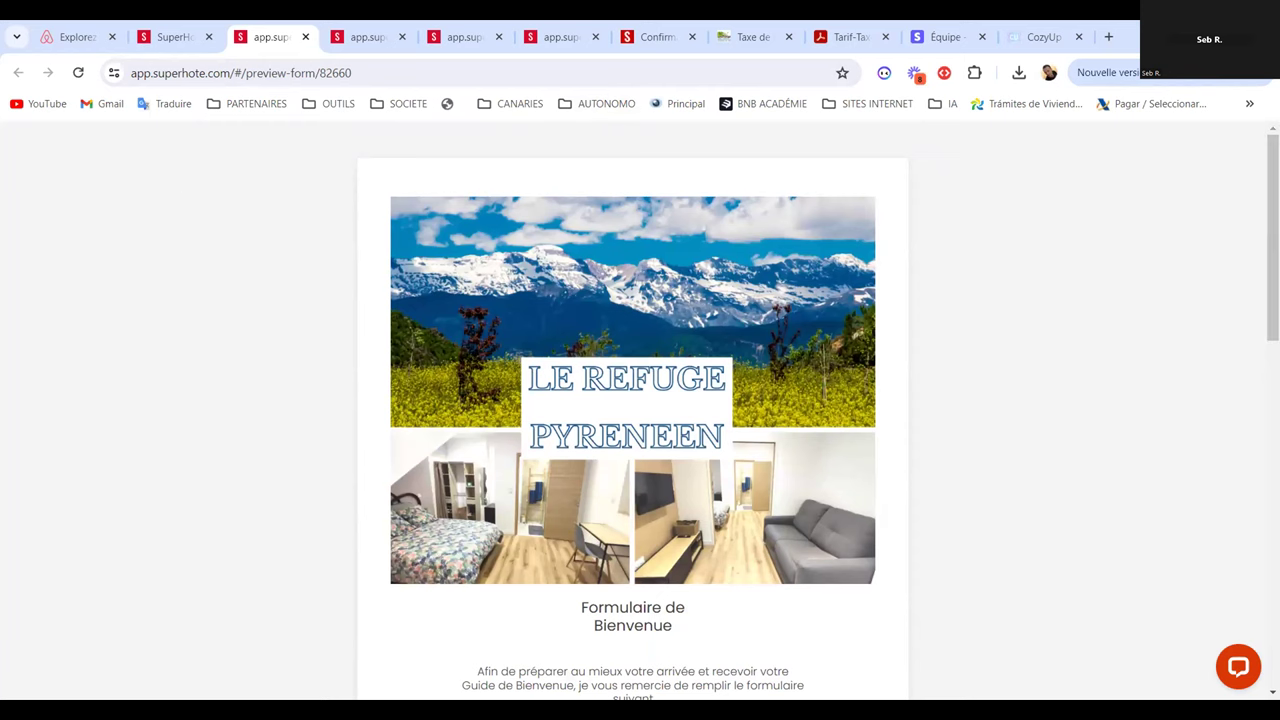
scroll(632, 400, "down", 3)
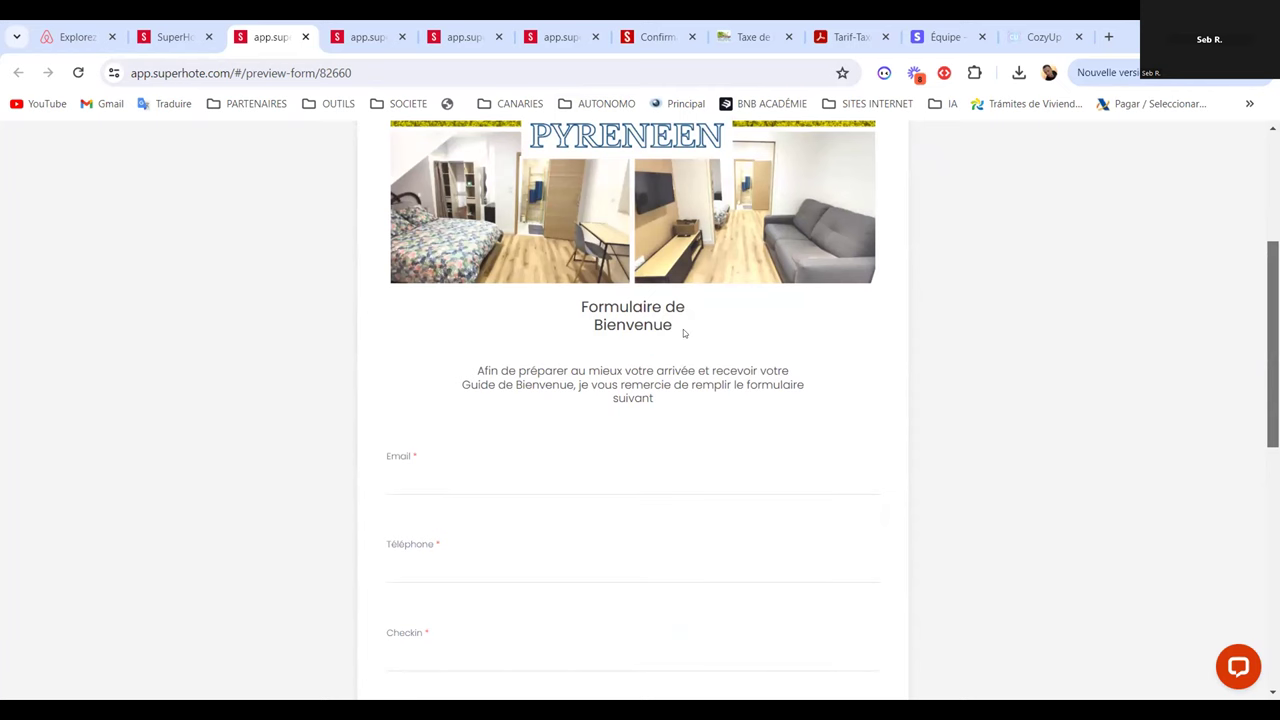
scroll(1236, 297, "up", 3)
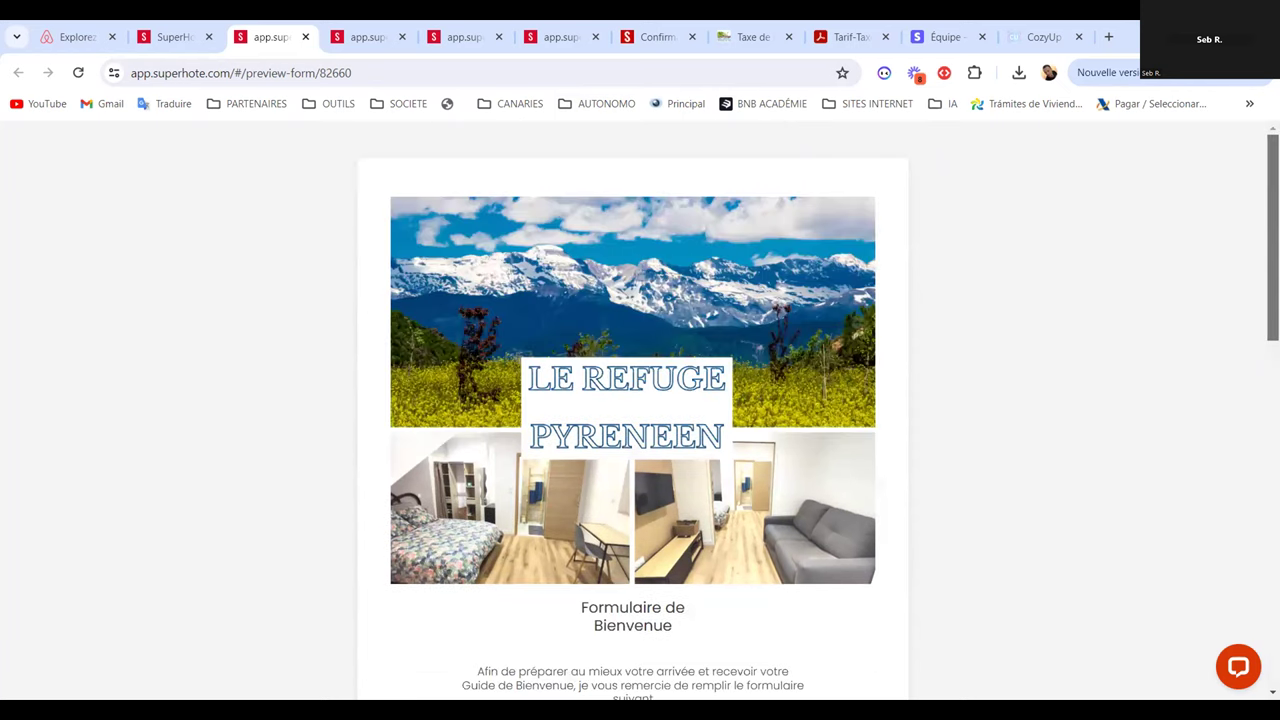
Close the redundant form preview tabs and leave the Formulaire de Bienvenue editor without saving
left_click(305, 37)
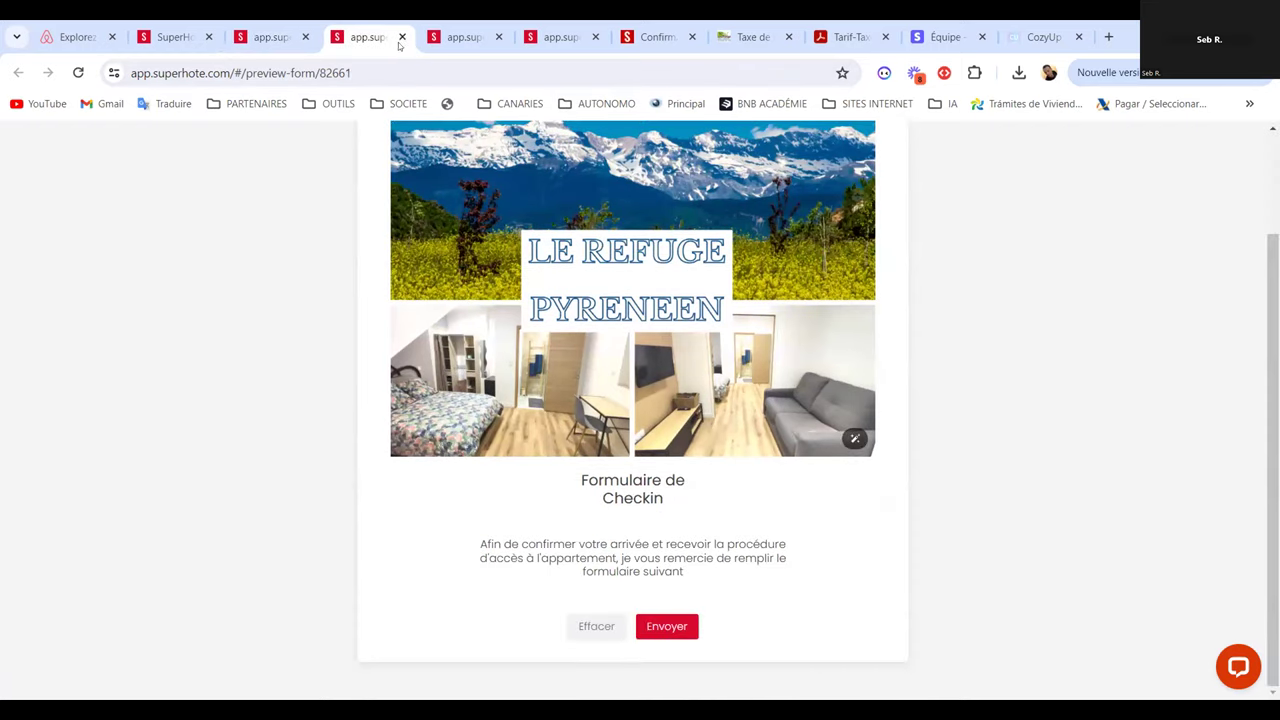
left_click(392, 40)
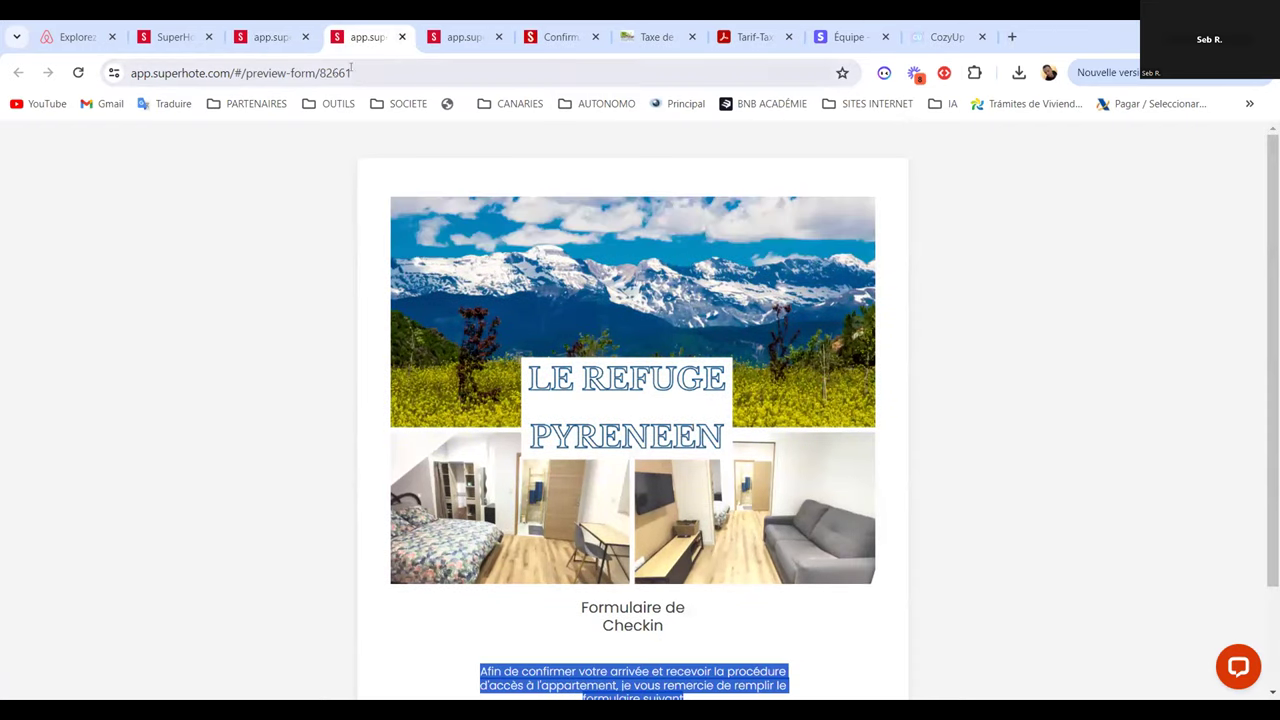
left_click(402, 37)
left_click(262, 37)
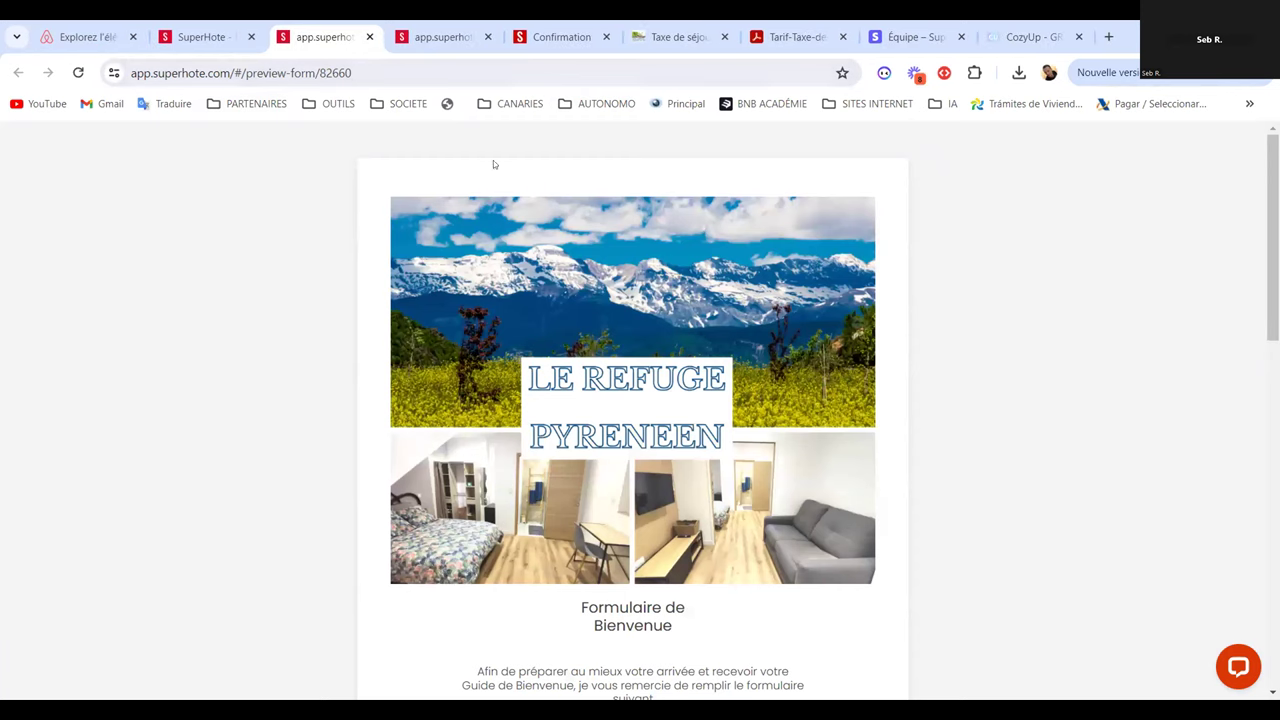
left_click(204, 37)
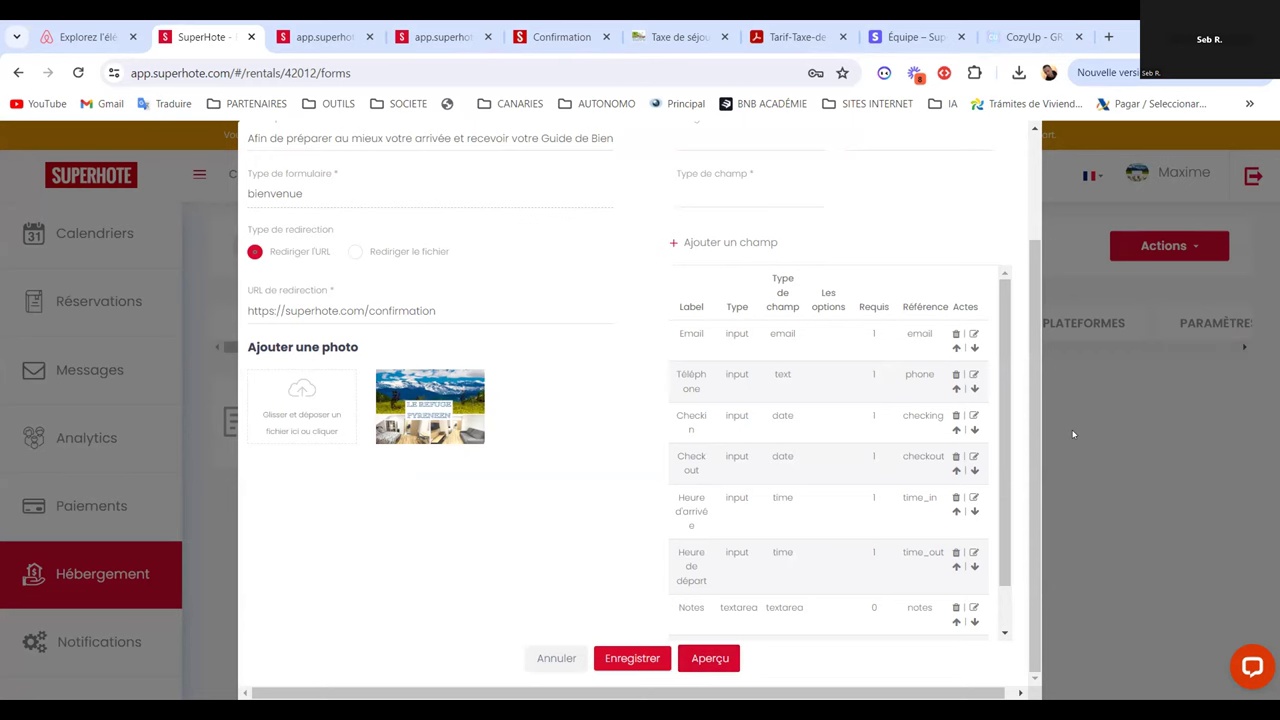
left_click(562, 660)
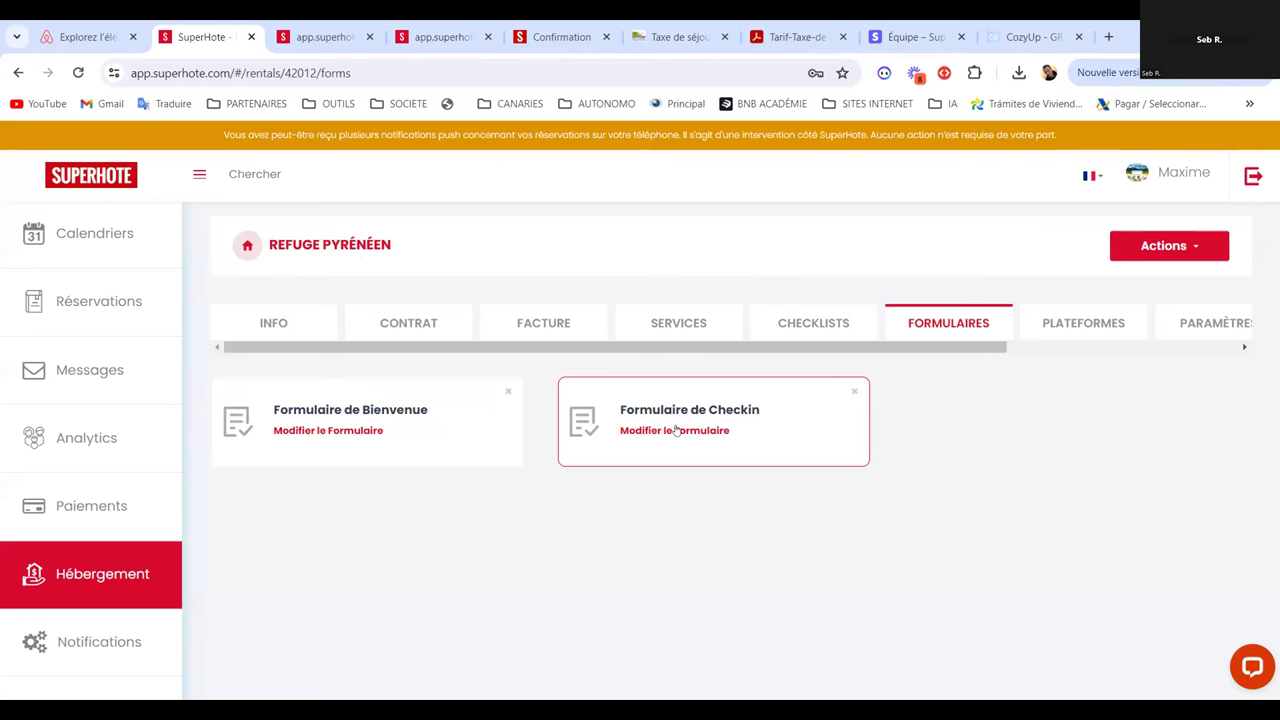
Look over the Refuge Pyrénéen's website, parameters and platforms settings
scroll(1090, 353, "right", 4)
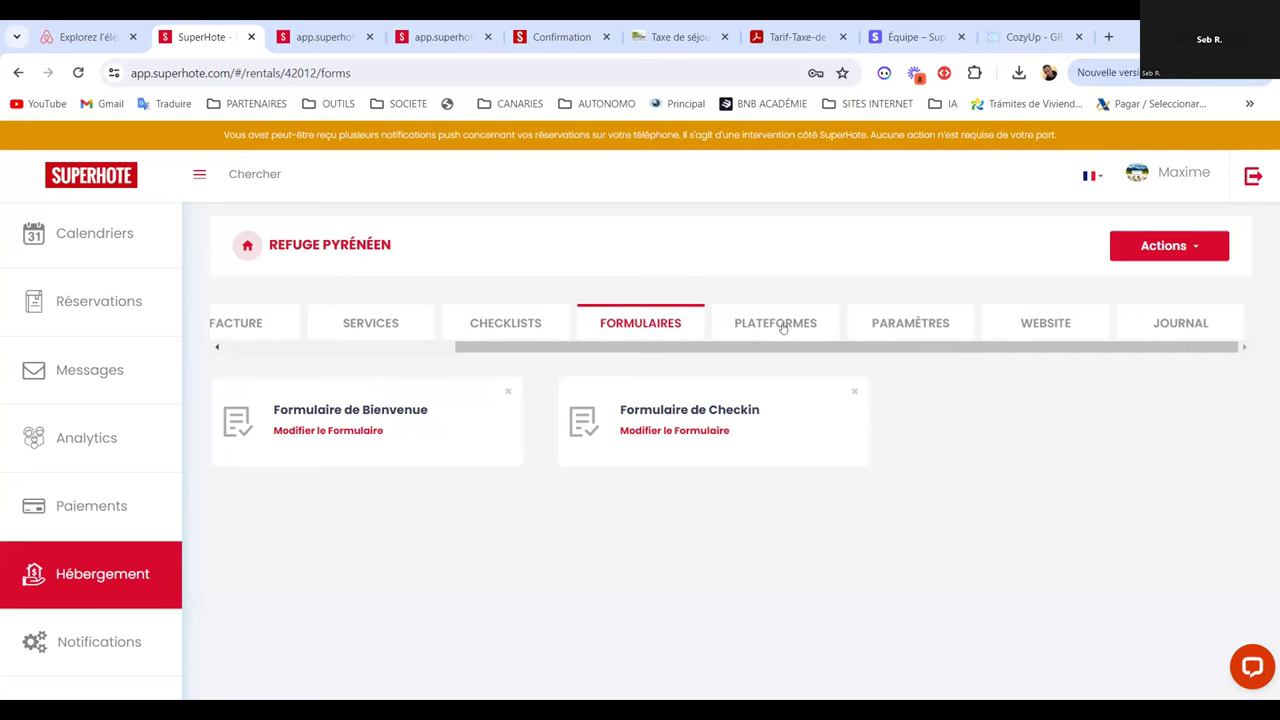
left_click(1033, 318)
scroll(724, 420, "down", 3)
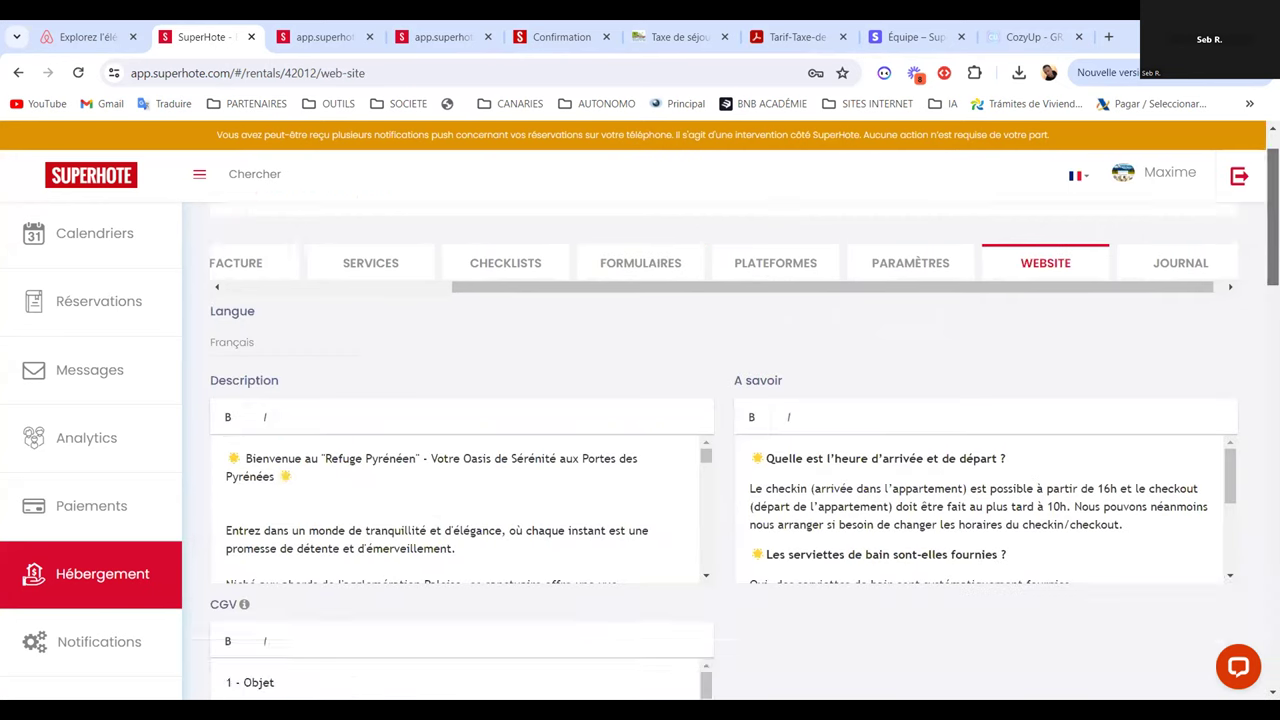
scroll(426, 429, "up", 3)
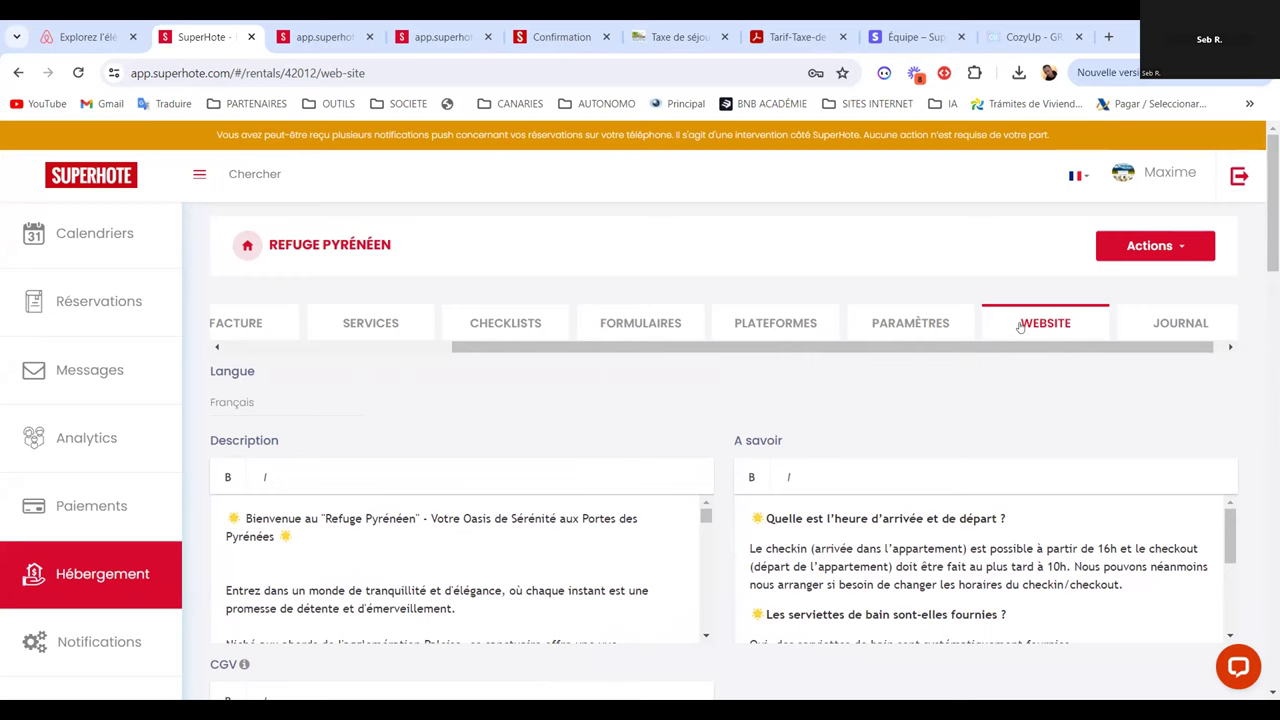
left_click(946, 318)
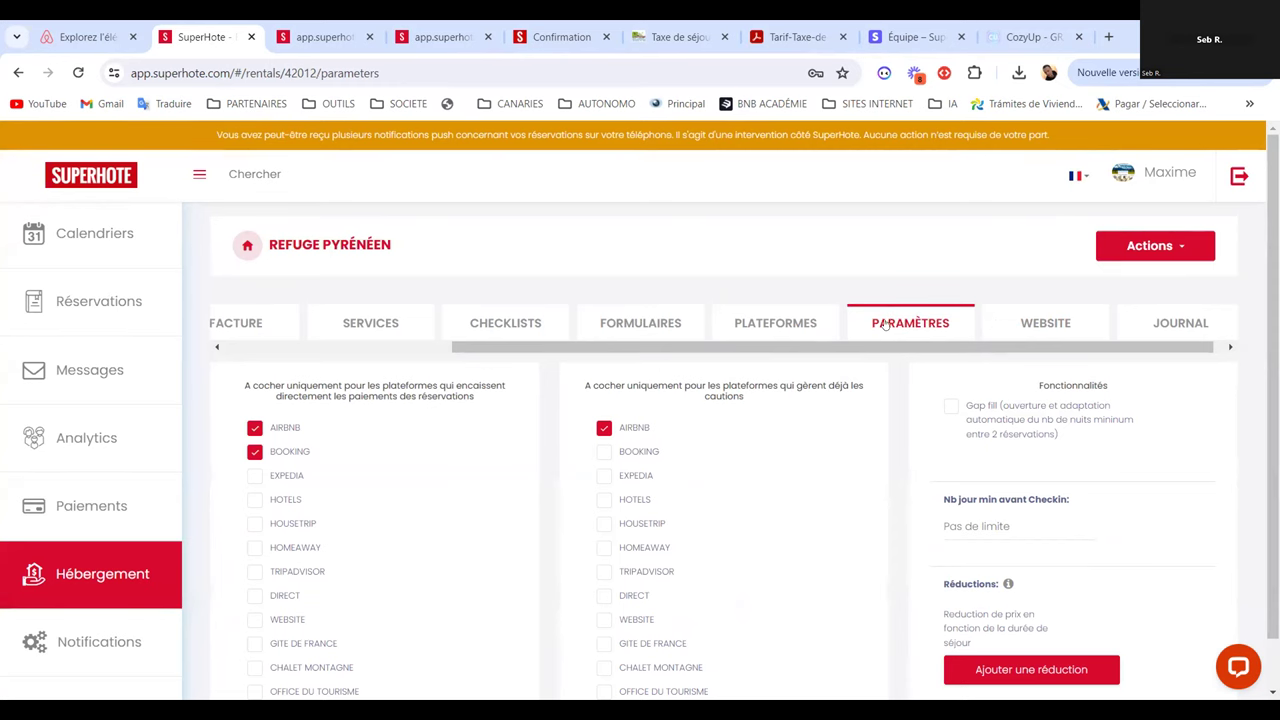
left_click(767, 326)
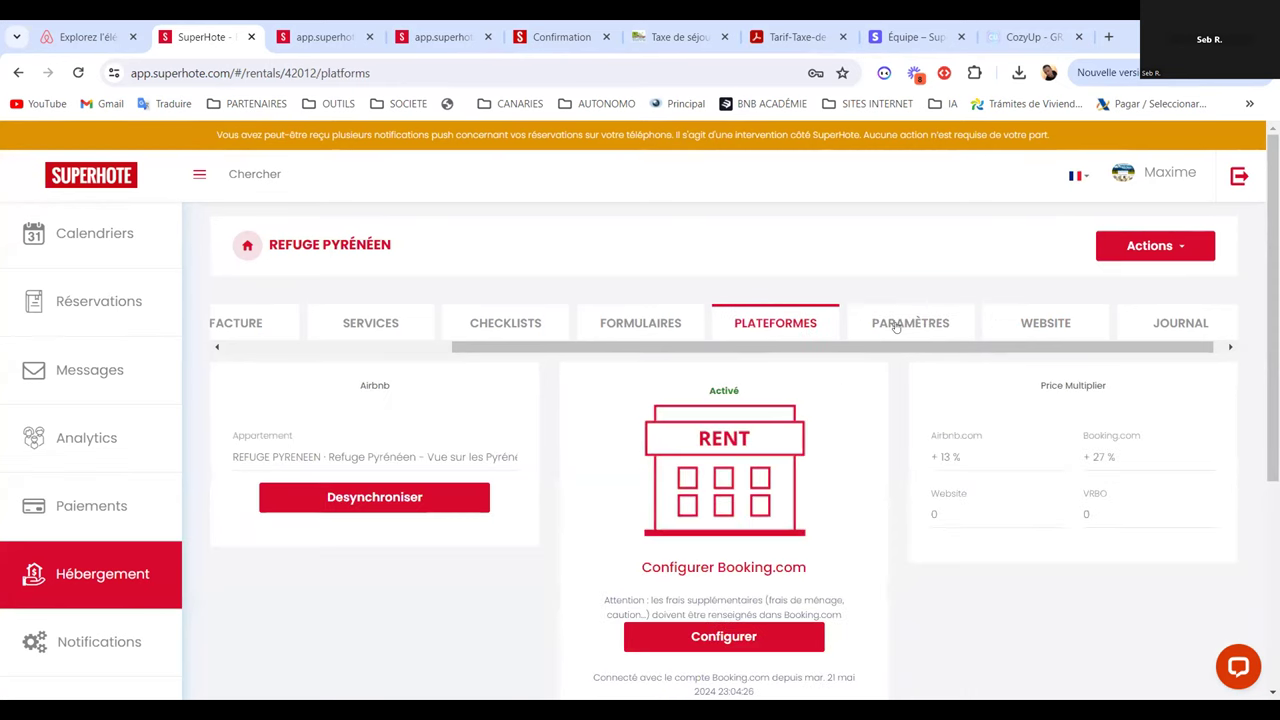
scroll(1272, 320, "down", 2)
scroll(1272, 320, "up", 2)
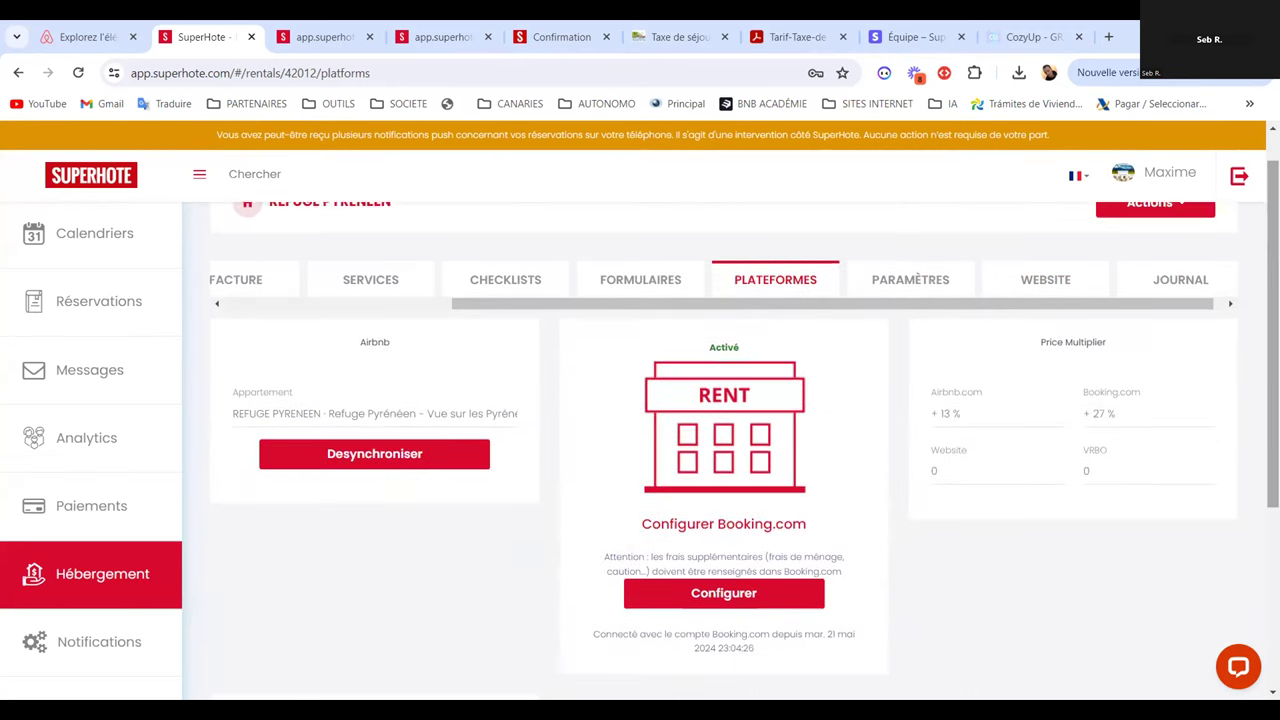
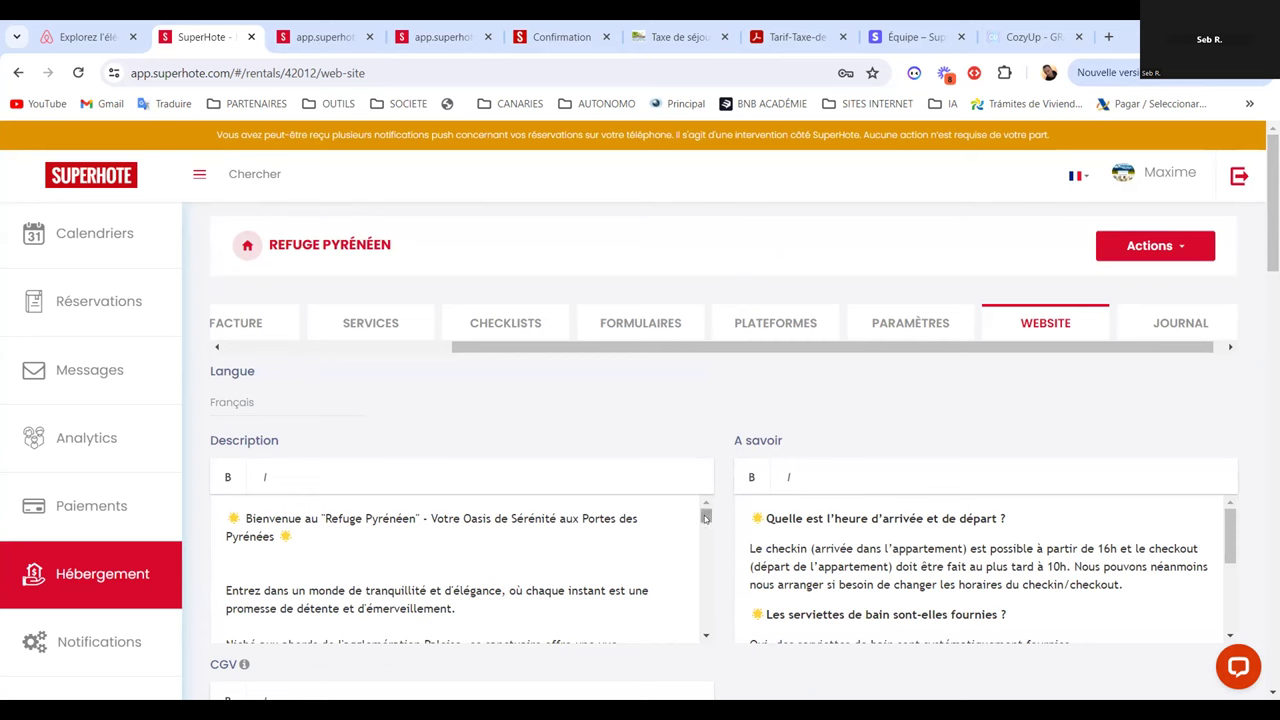
Read through the Description and A savoir texts in the accommodation's website settings
left_click_drag(1272, 200, 1272, 240)
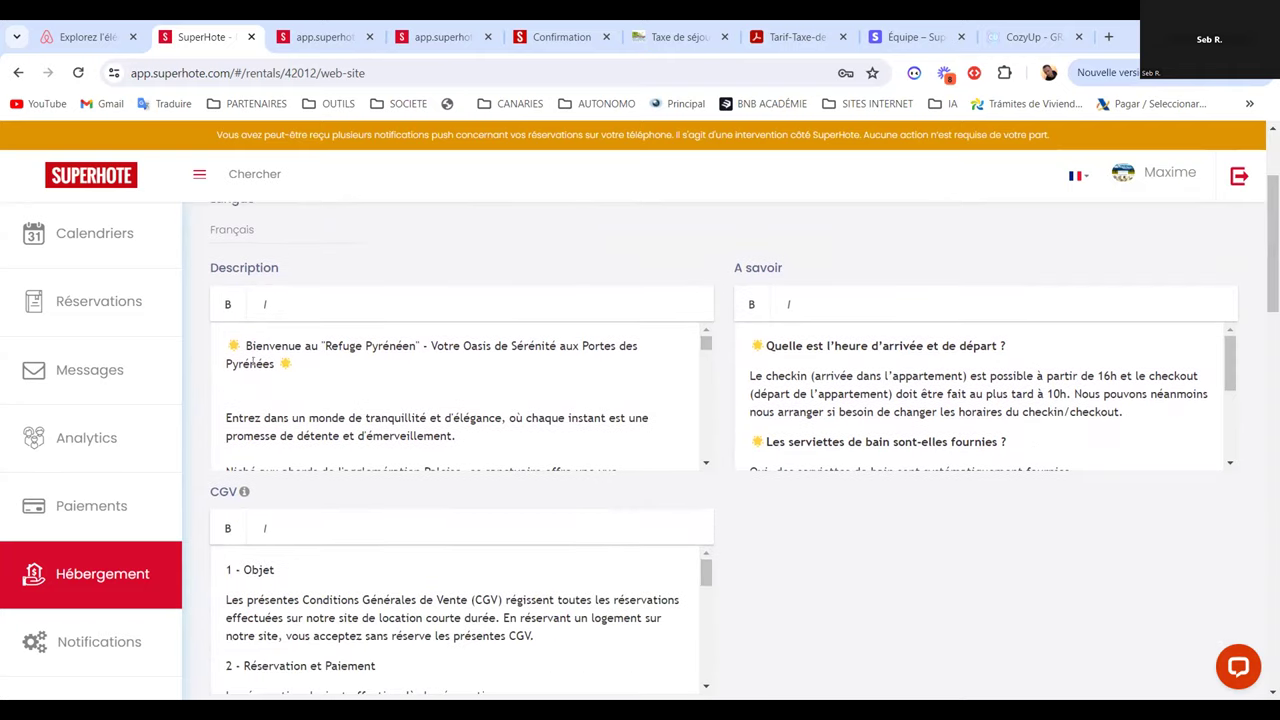
left_click_drag(705, 342, 698, 434)
scroll(698, 434, "up", 15)
left_click_drag(1231, 340, 1233, 335)
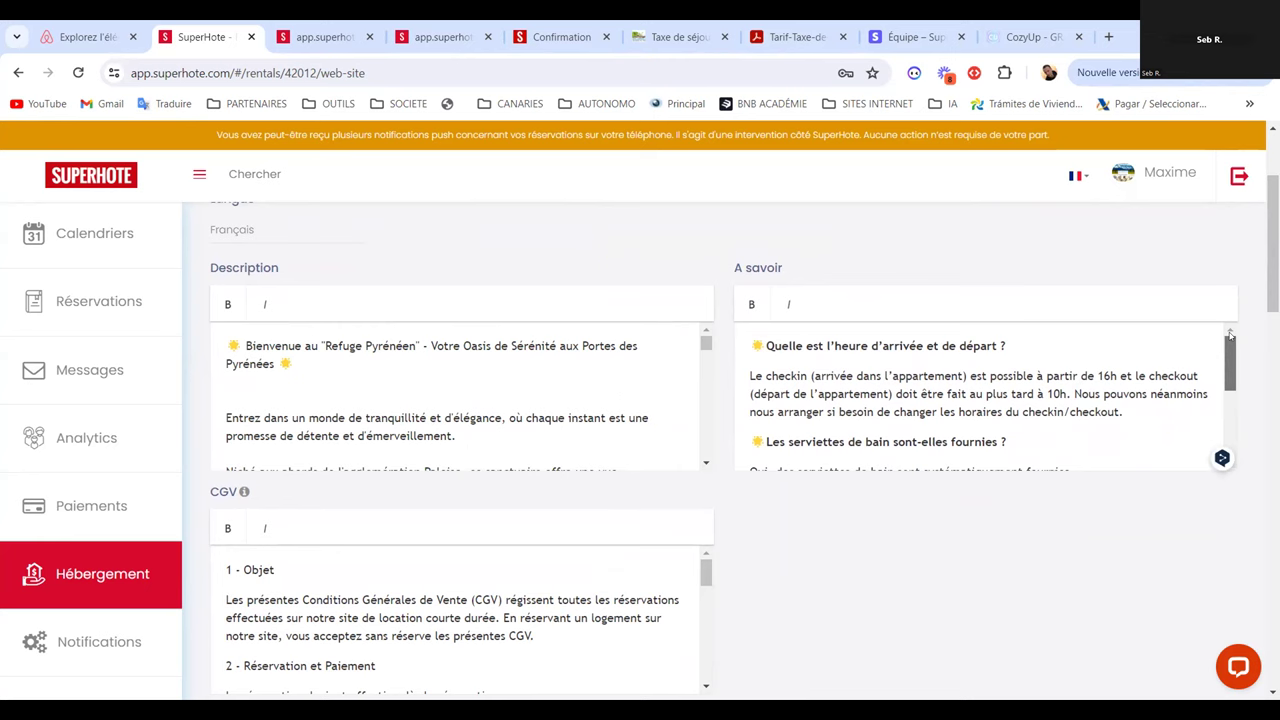
Switch to the CozyUp browser tab and load cohotemontpellier.com in it
left_click(1030, 37)
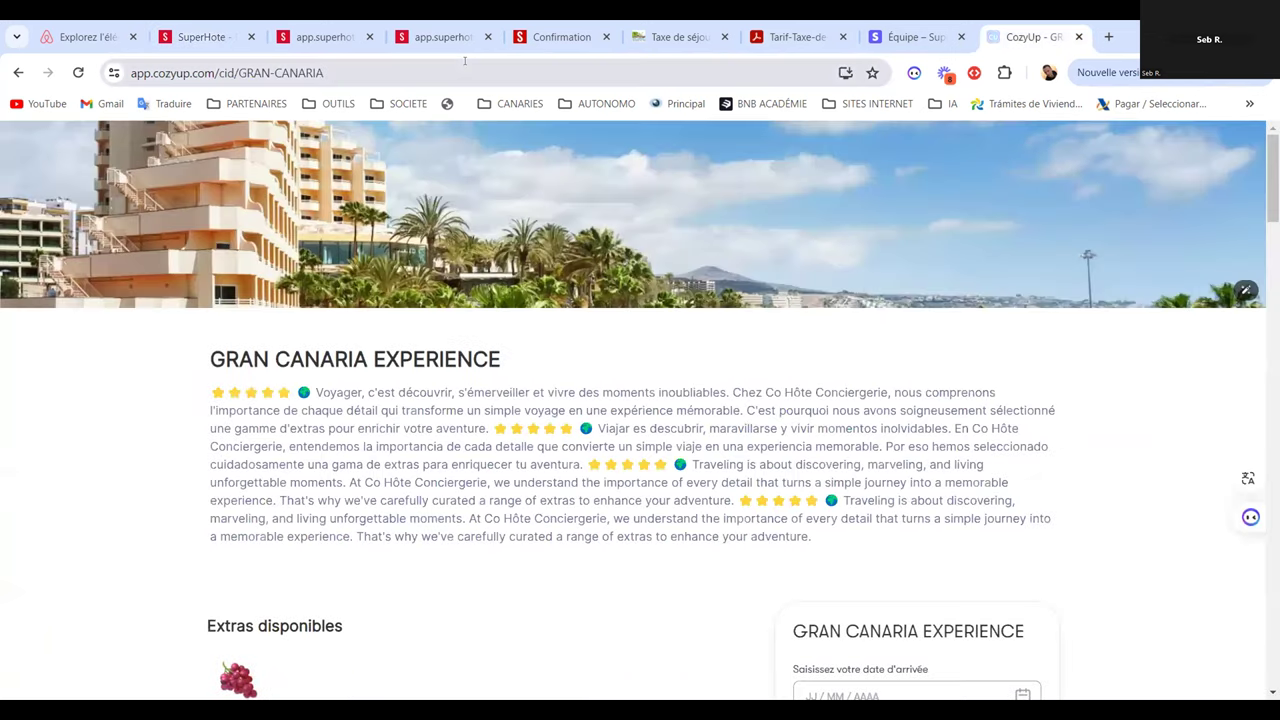
left_click(464, 61)
key("BackSpace")
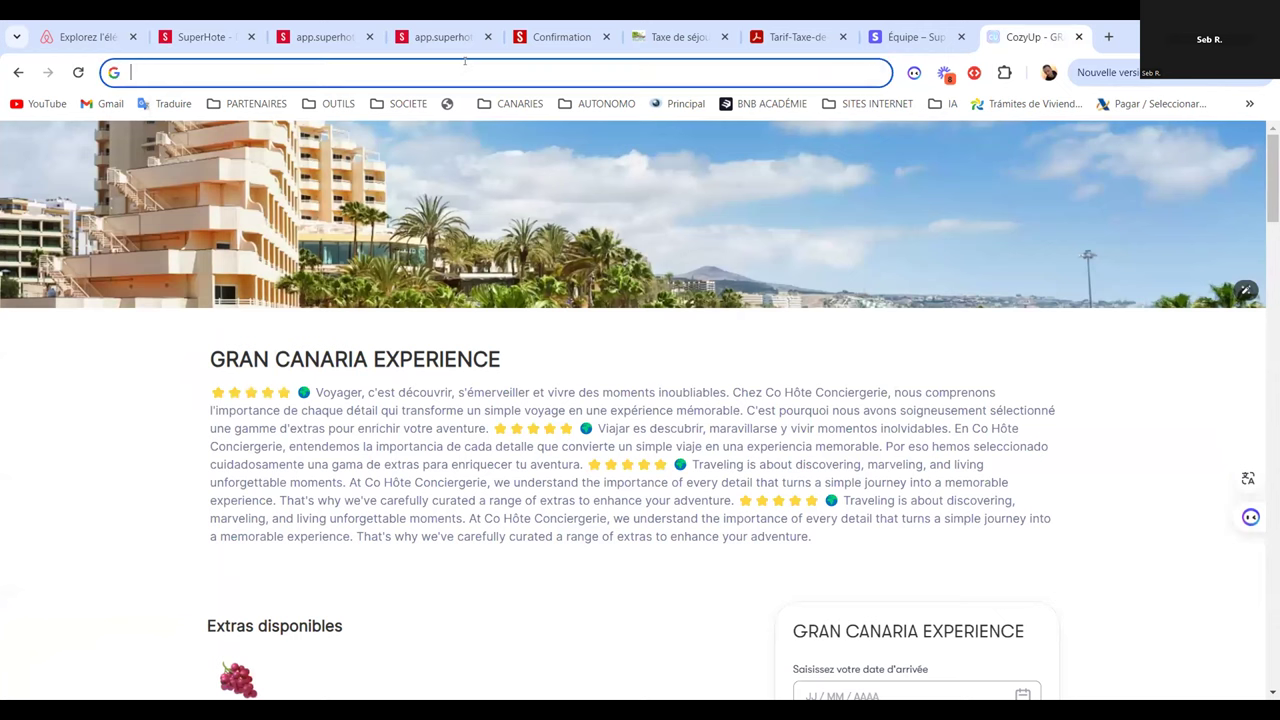
type("cohote")
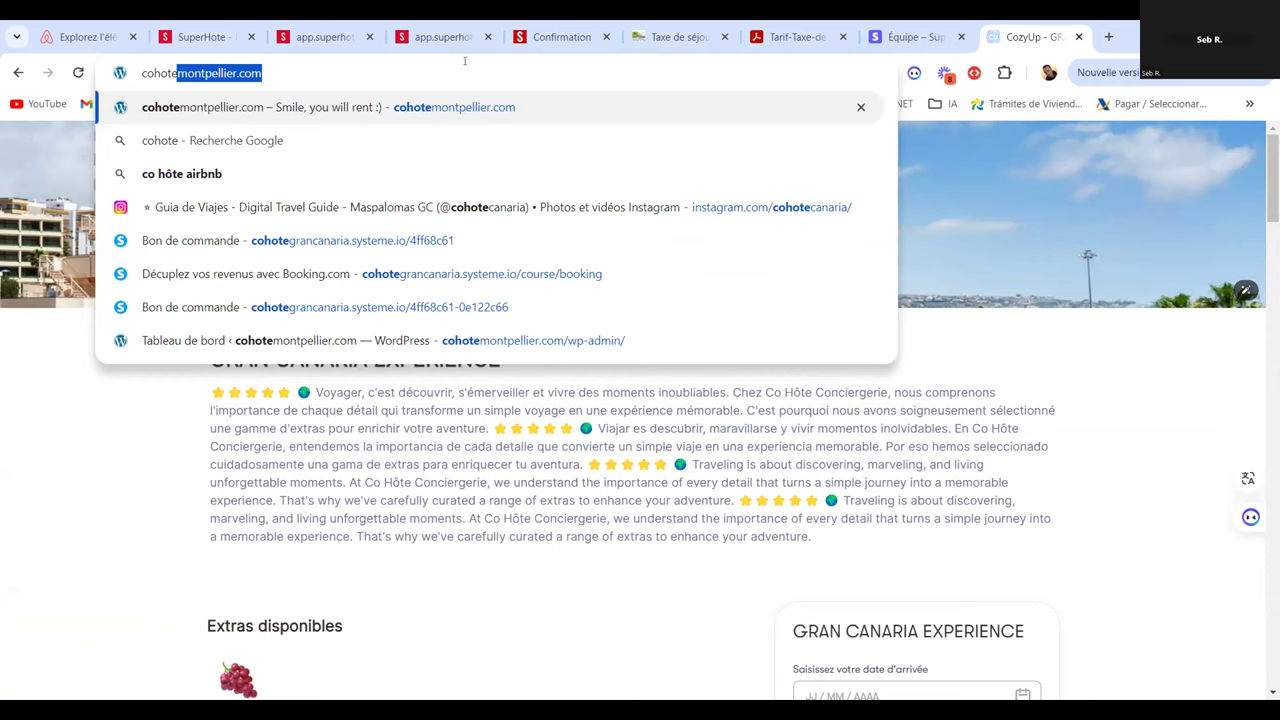
left_click(420, 106)
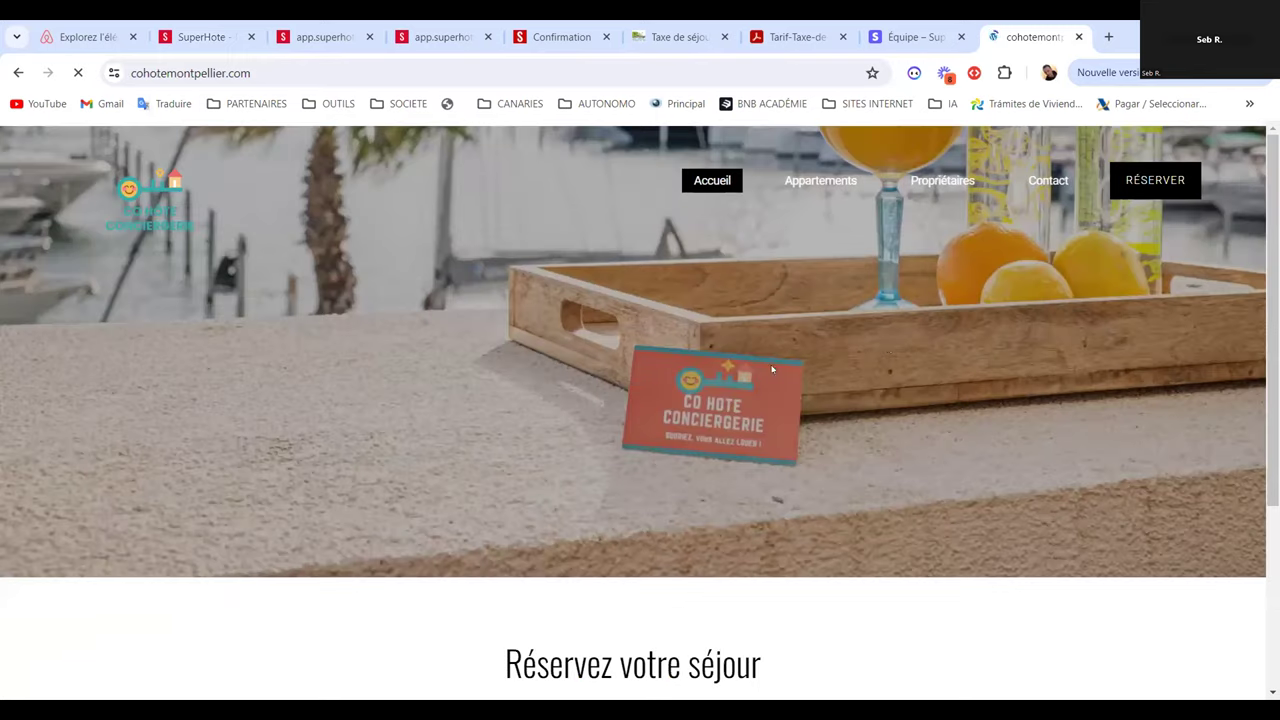
Browse the apartments on the booking site's home page and open the VOYAGEUR listing
scroll(640, 400, "down", 3)
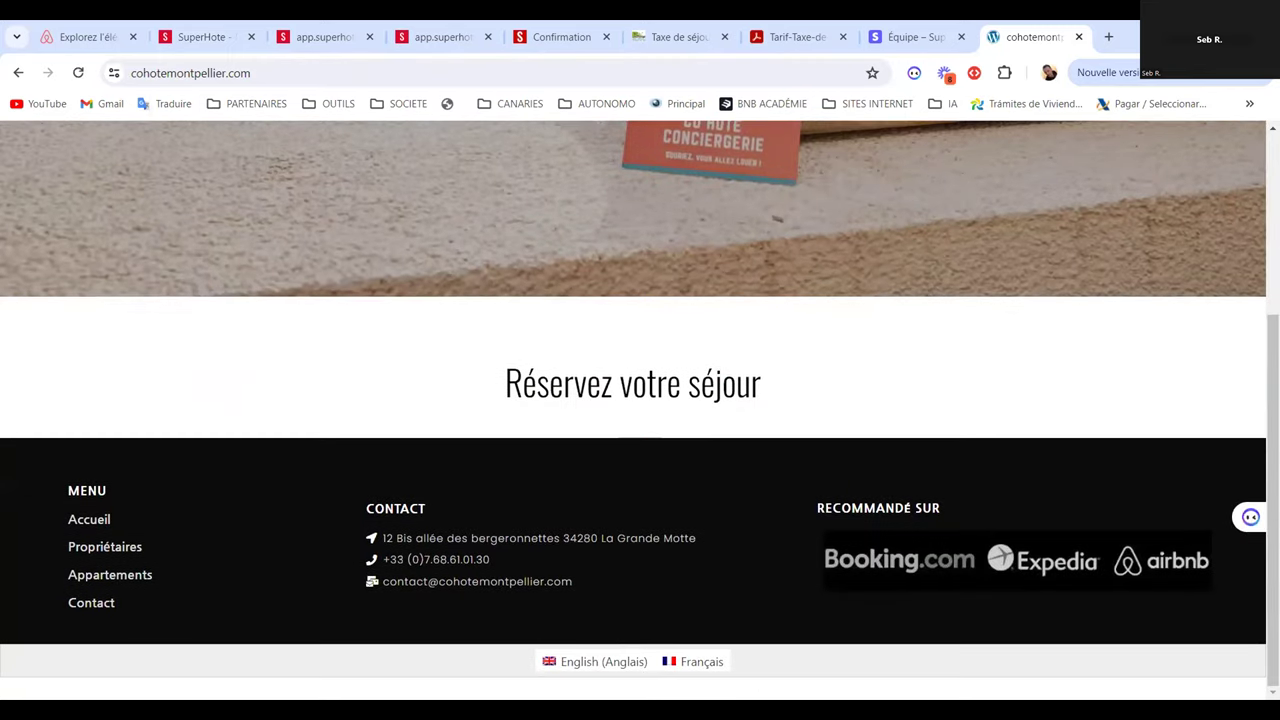
scroll(640, 410, "up", 1)
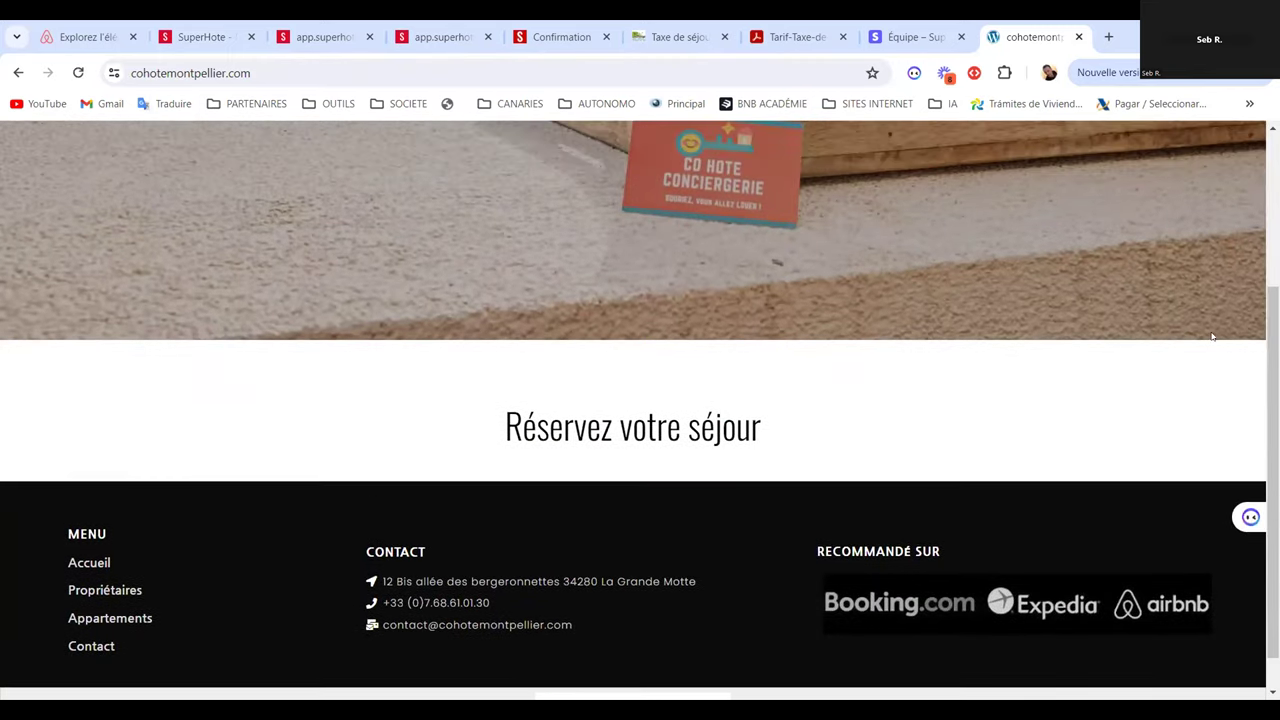
scroll(313, 240, "down", 3)
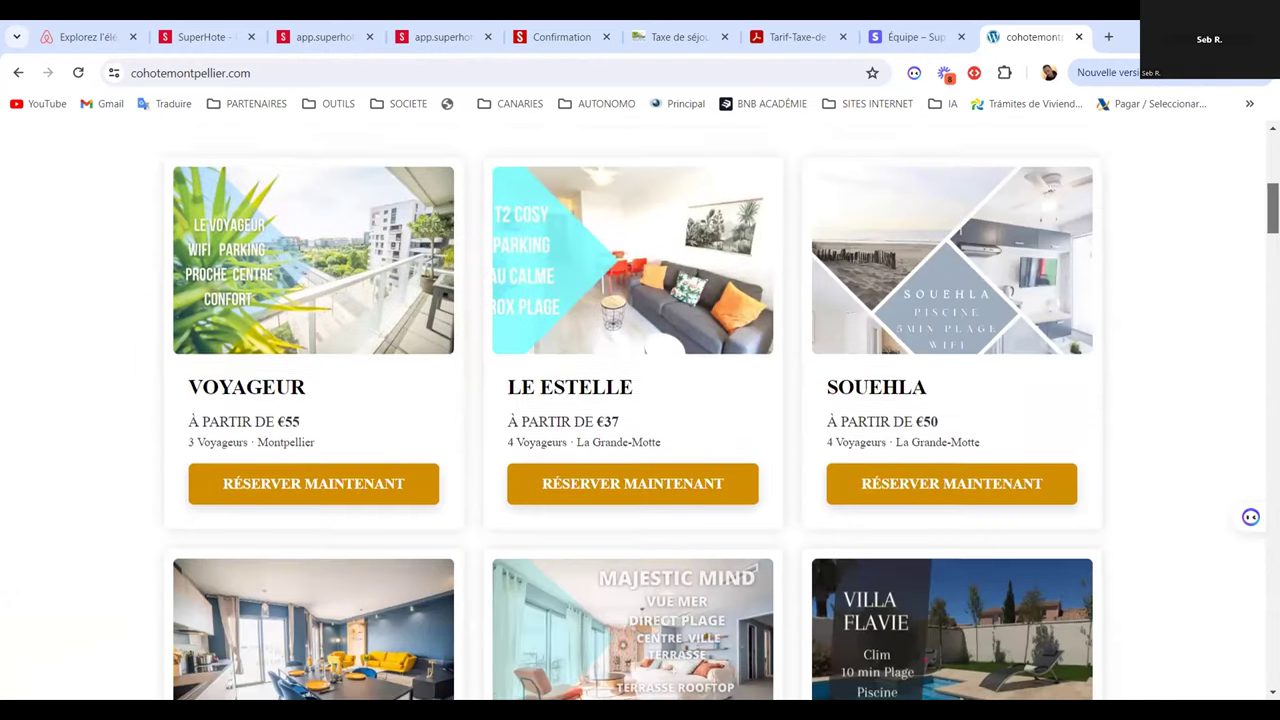
left_click(313, 240)
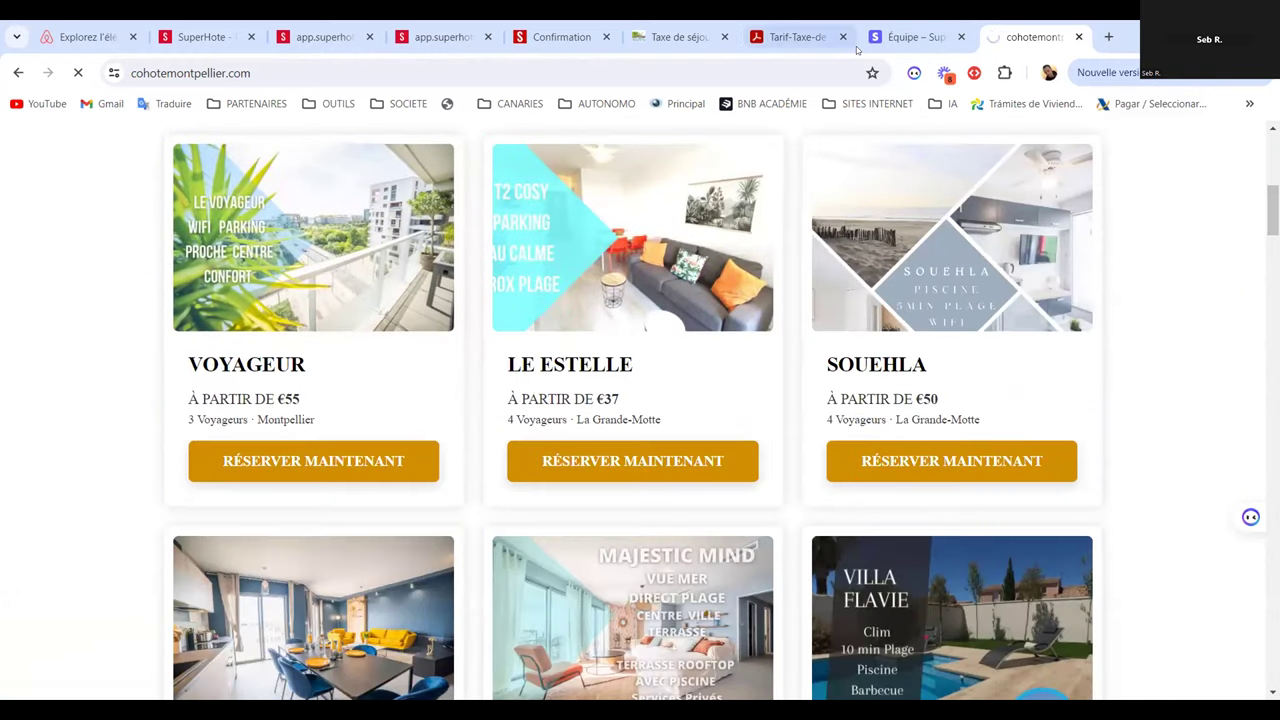
Close the confirmation, tourist tax, tariff PDF and Stripe browser tabs, and switch to the welcome form preview
left_click(540, 36)
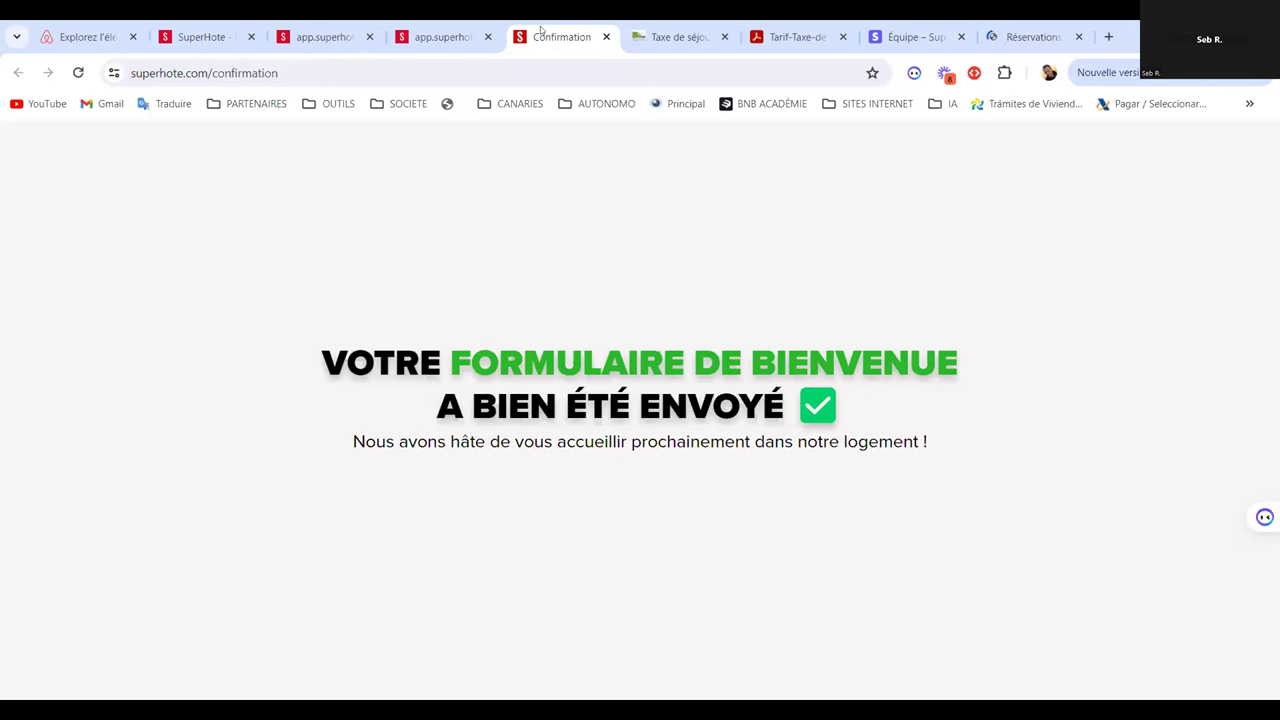
left_click(605, 37)
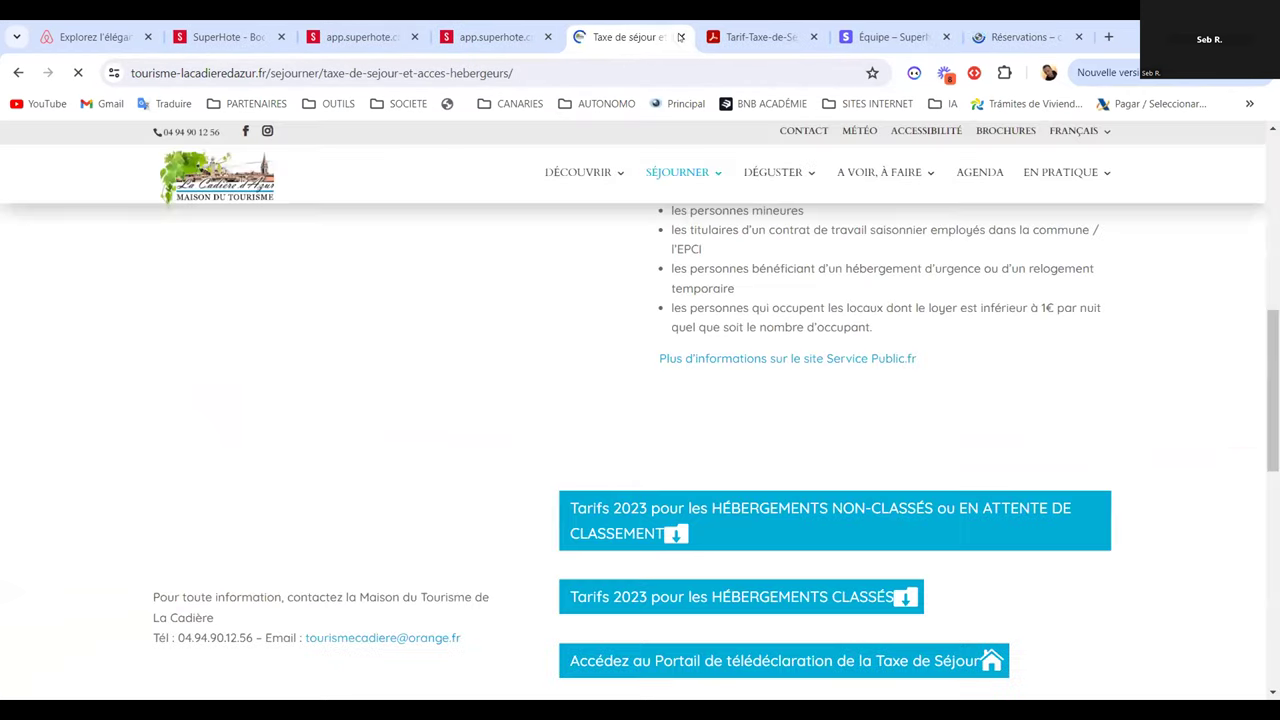
left_click(681, 37)
left_click(681, 37)
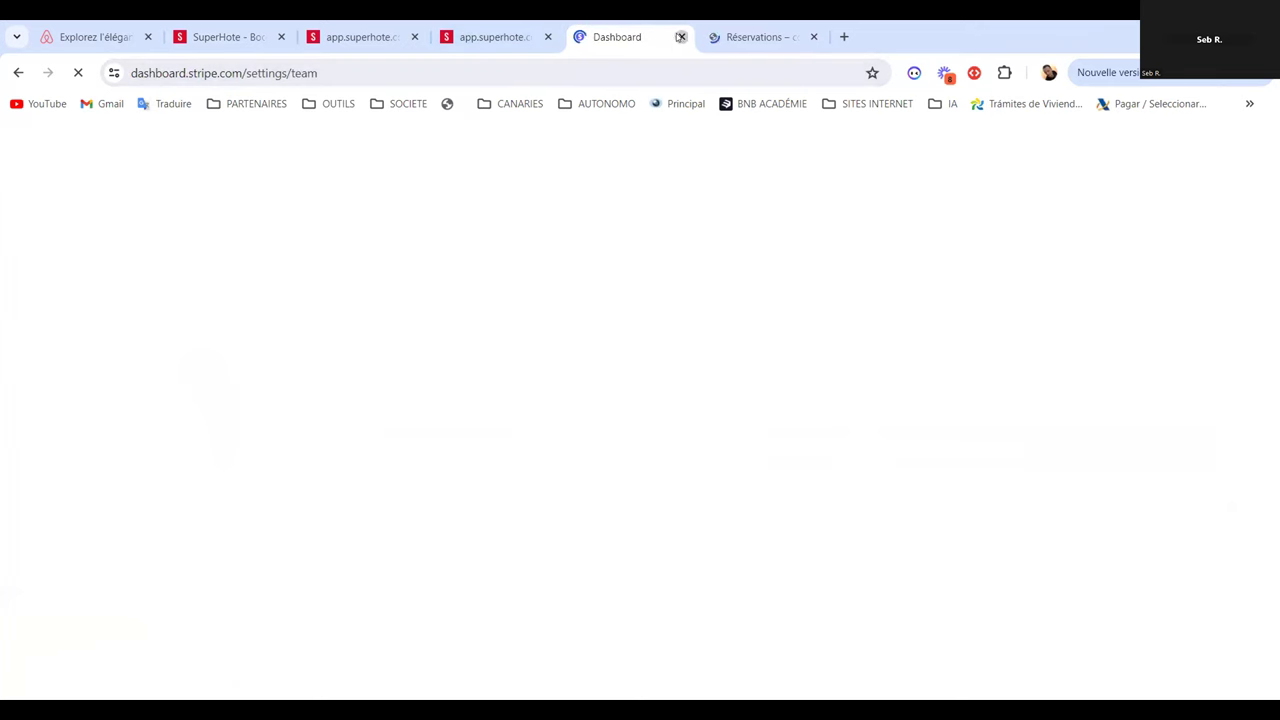
left_click(681, 37)
left_click(487, 39)
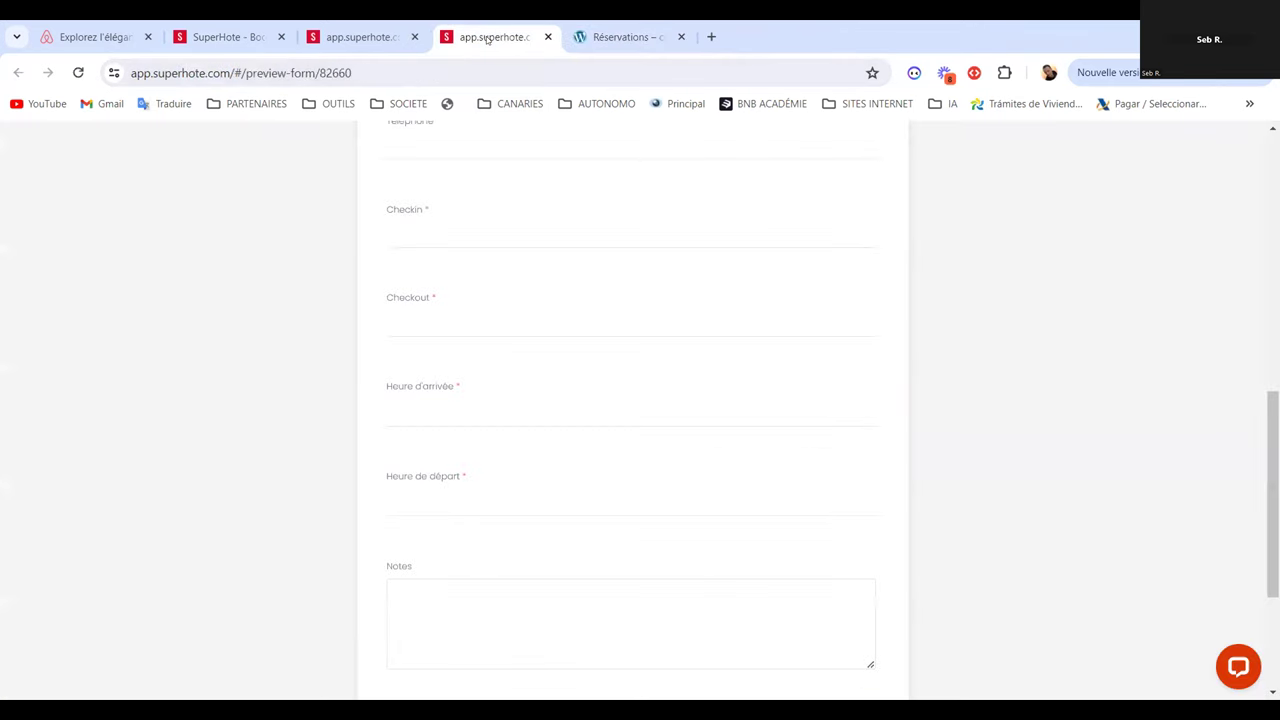
Close the two form preview browser tabs and return to the A savoir text in the Refuge Pyrénéen website settings
left_click(422, 40)
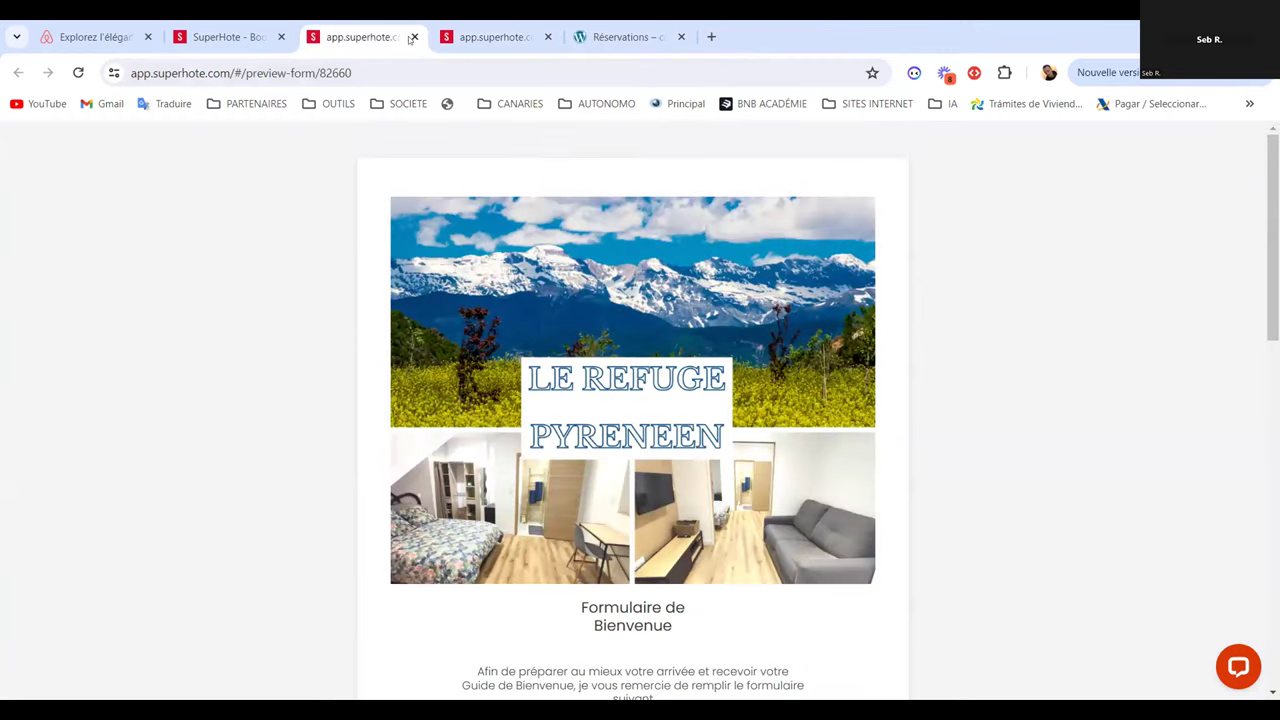
left_click(414, 37)
left_click(414, 37)
left_click(228, 37)
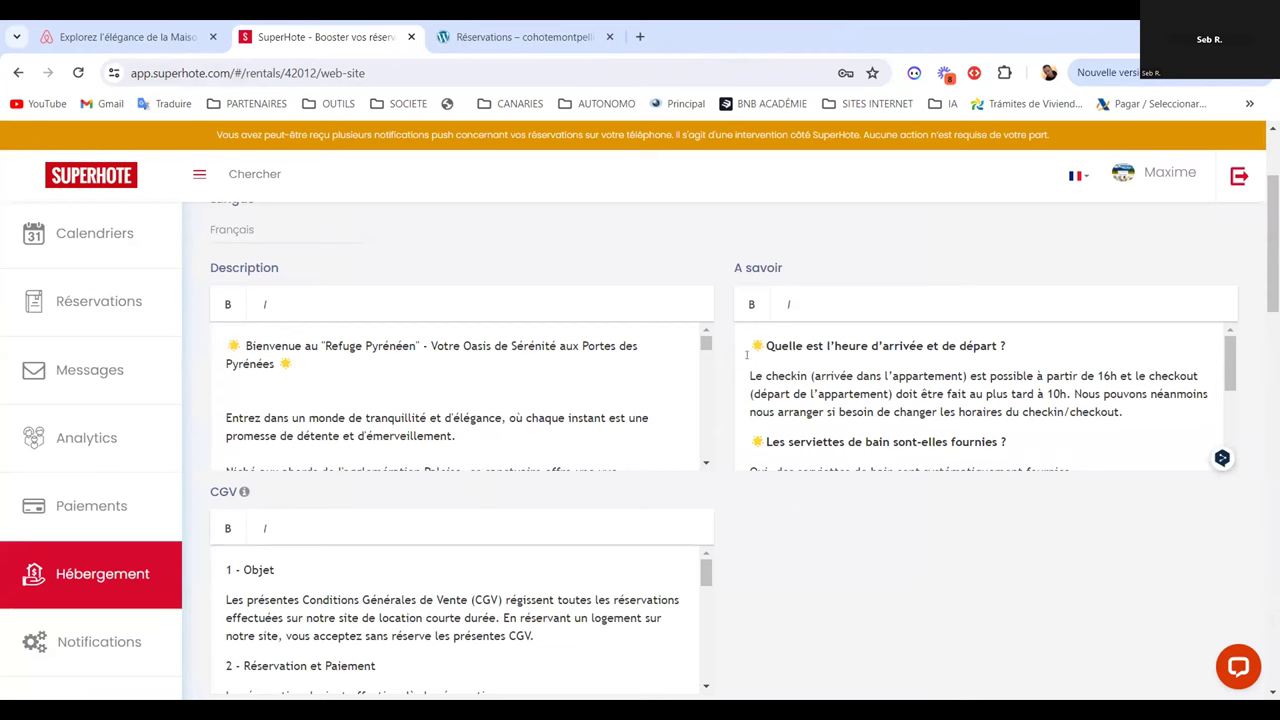
left_click_drag(1230, 352, 1241, 219)
Switch to the booking site tab, go back to its home page and open the MAJESTIC MIND listing
left_click(524, 37)
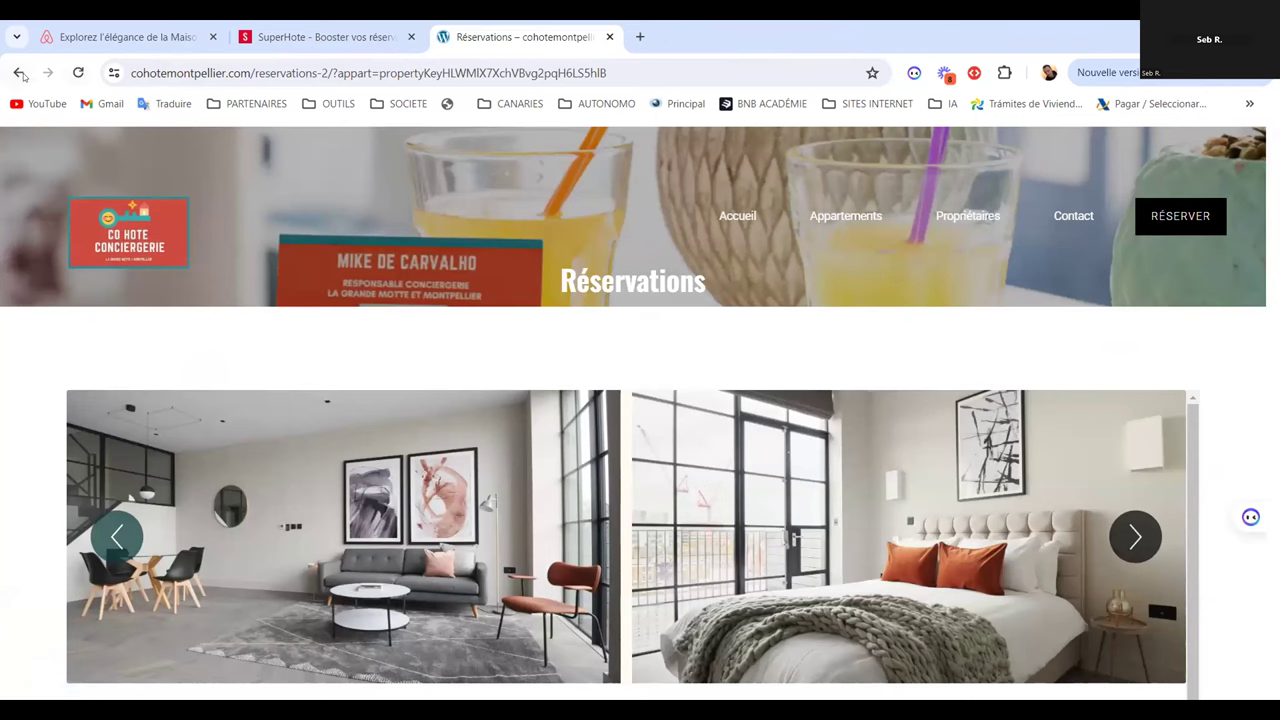
left_click(19, 73)
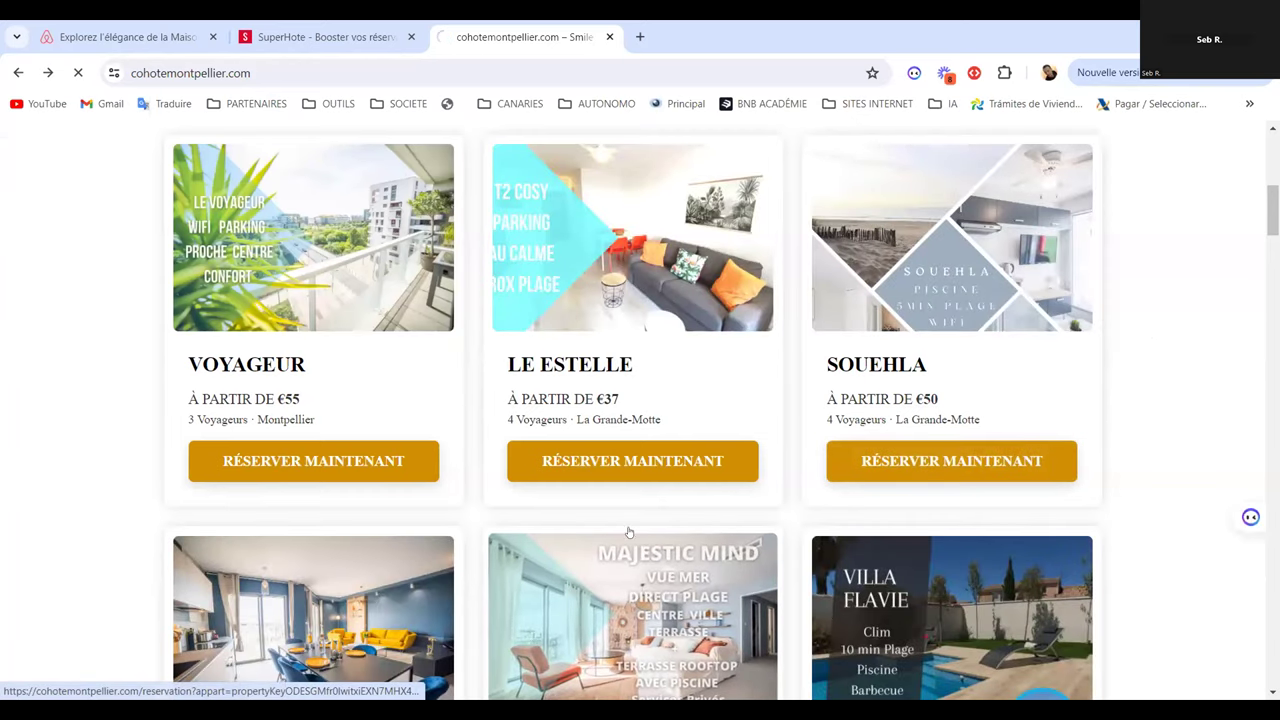
left_click(747, 459)
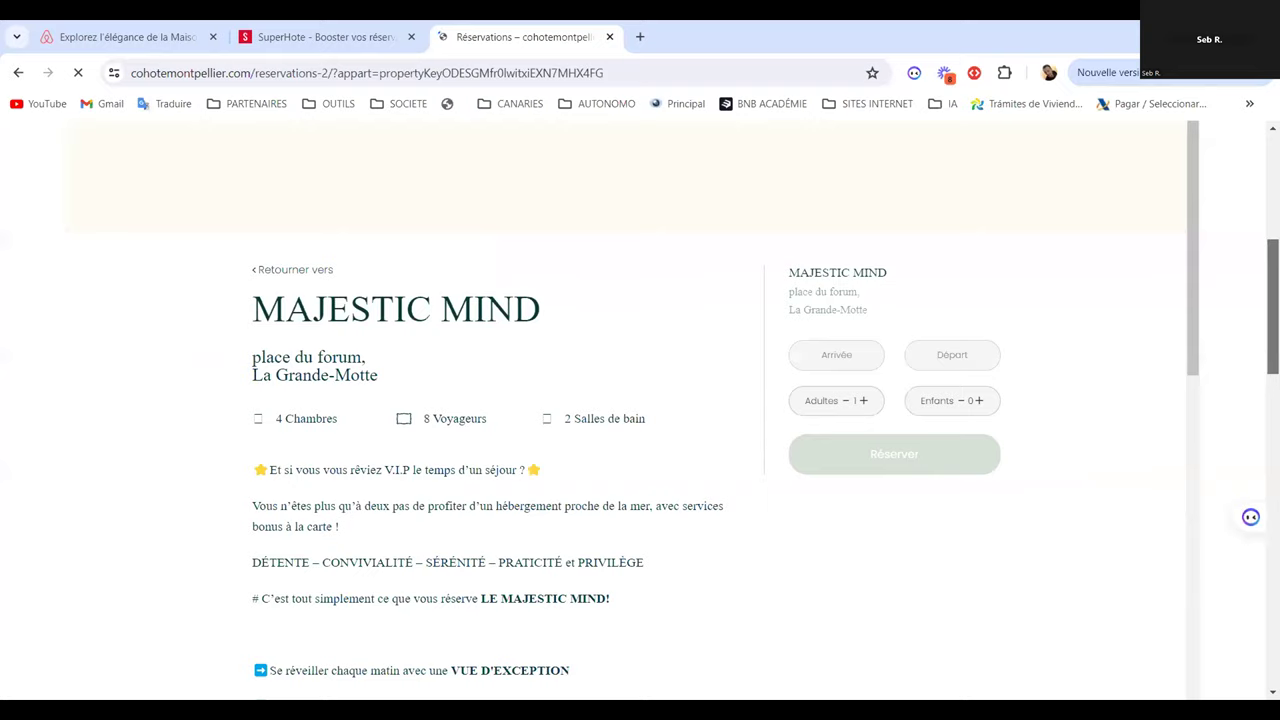
Read through the MAJESTIC MIND listing's description, services, map and A Savoir house rules
scroll(640, 400, "down", 10)
scroll(640, 400, "up", 3)
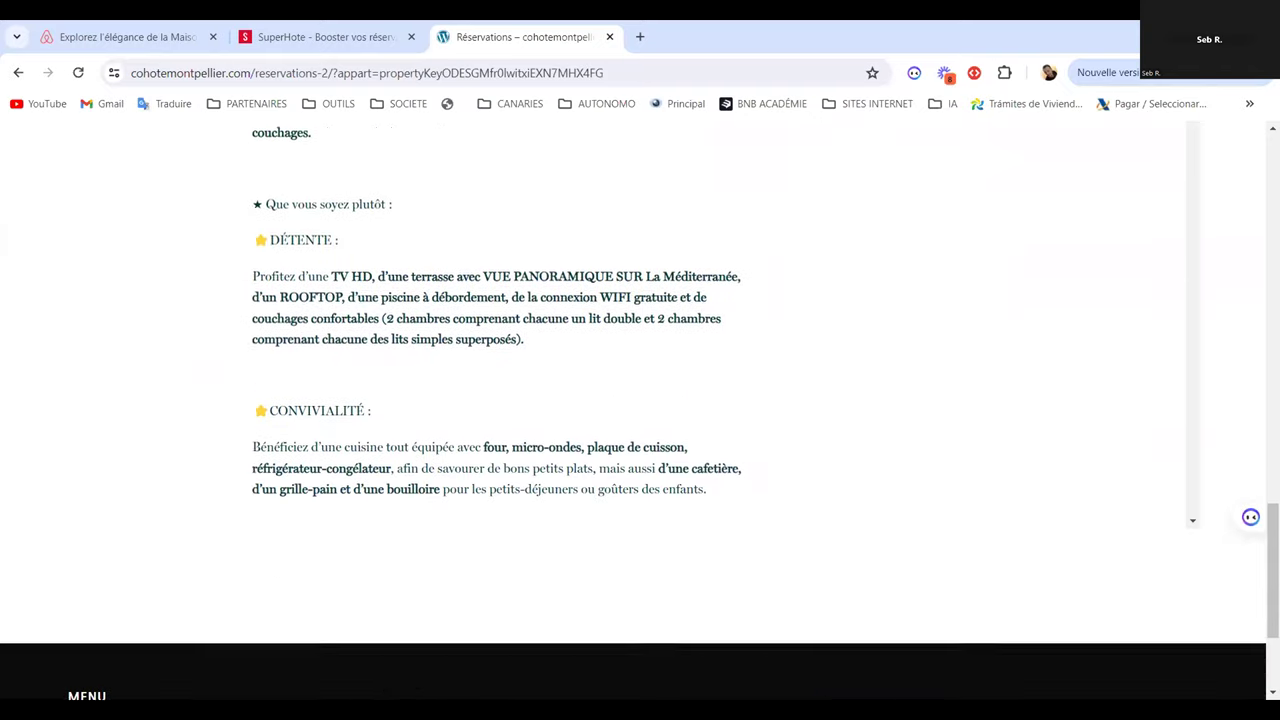
scroll(1188, 285, "down", 15)
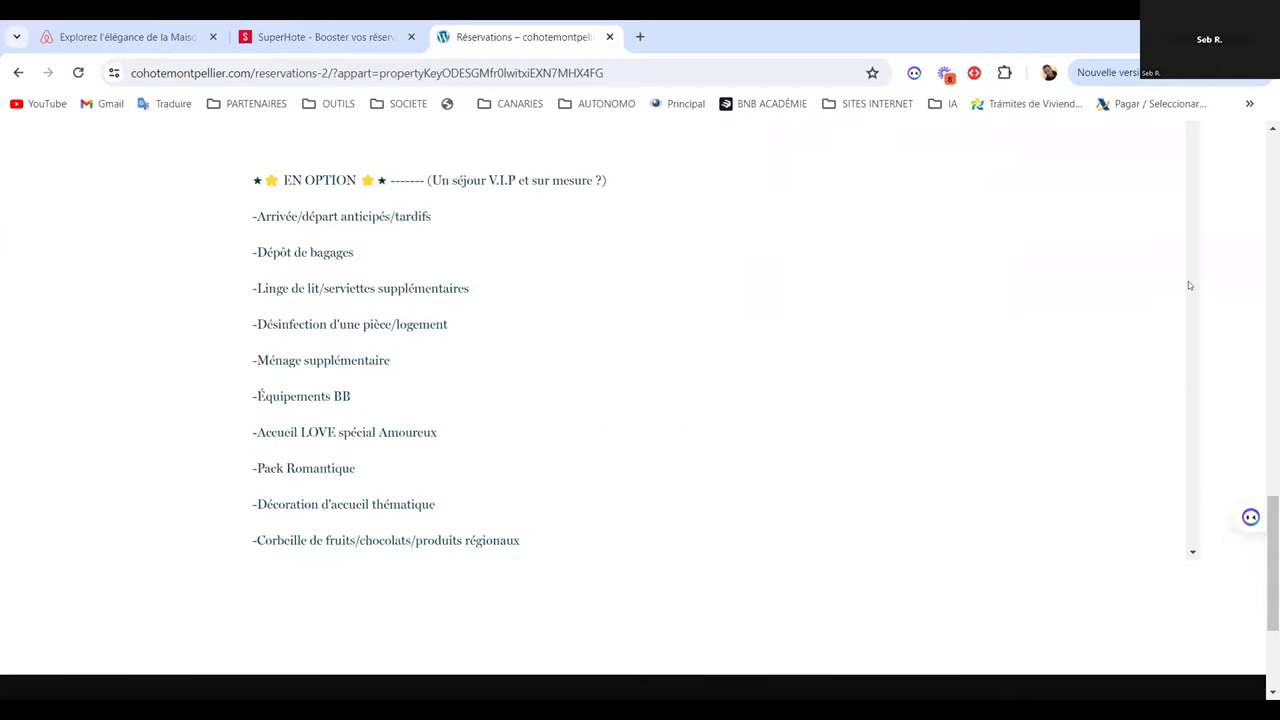
scroll(1221, 423, "down", 2)
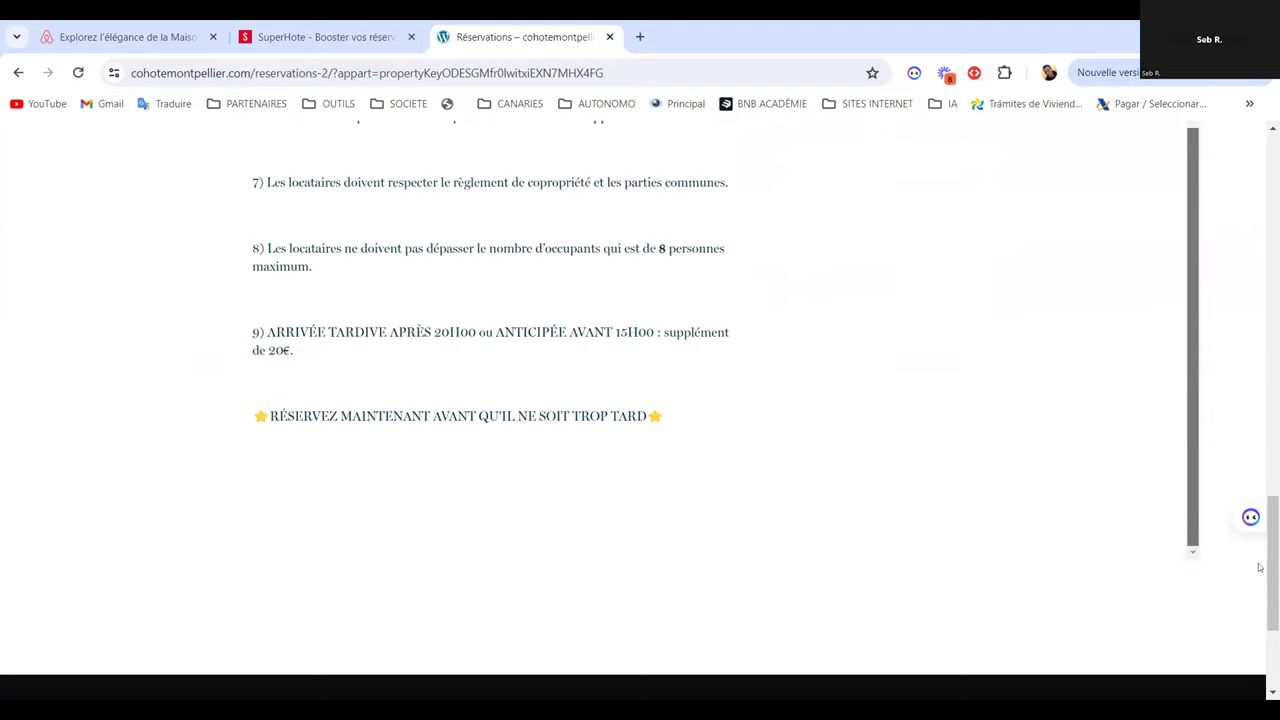
scroll(1249, 346, "up", 18)
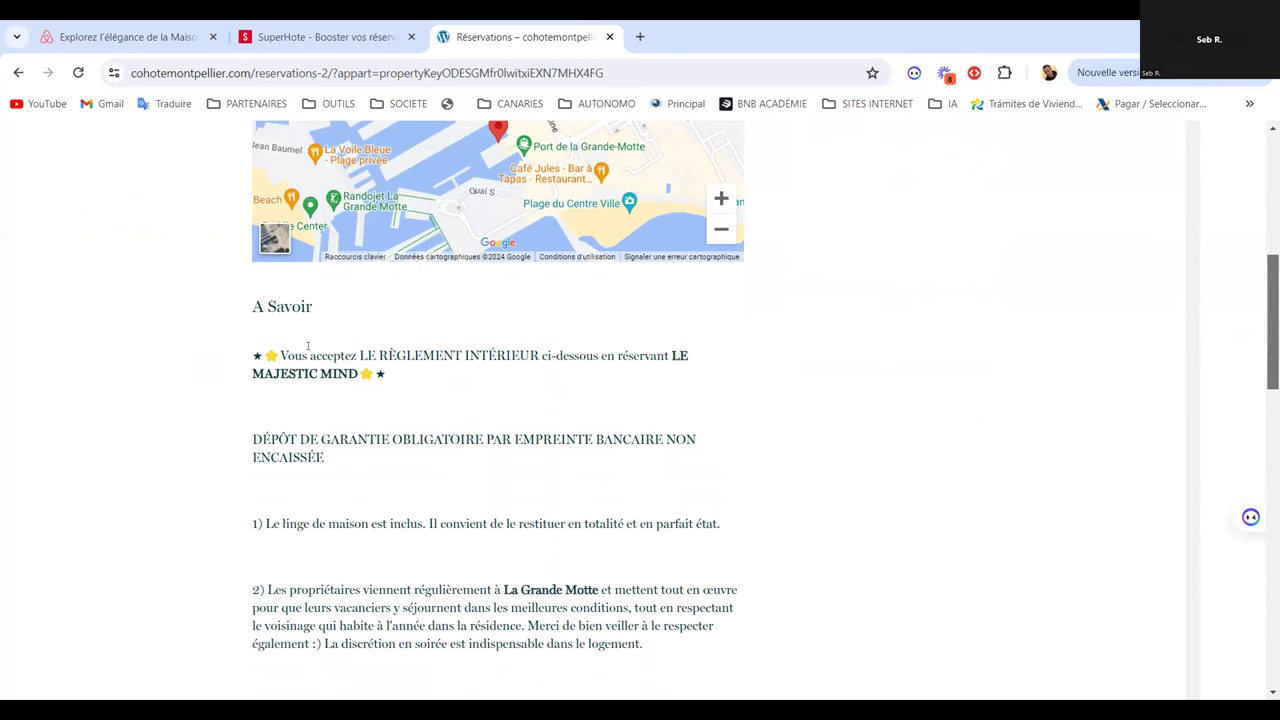
scroll(640, 400, "up", 5)
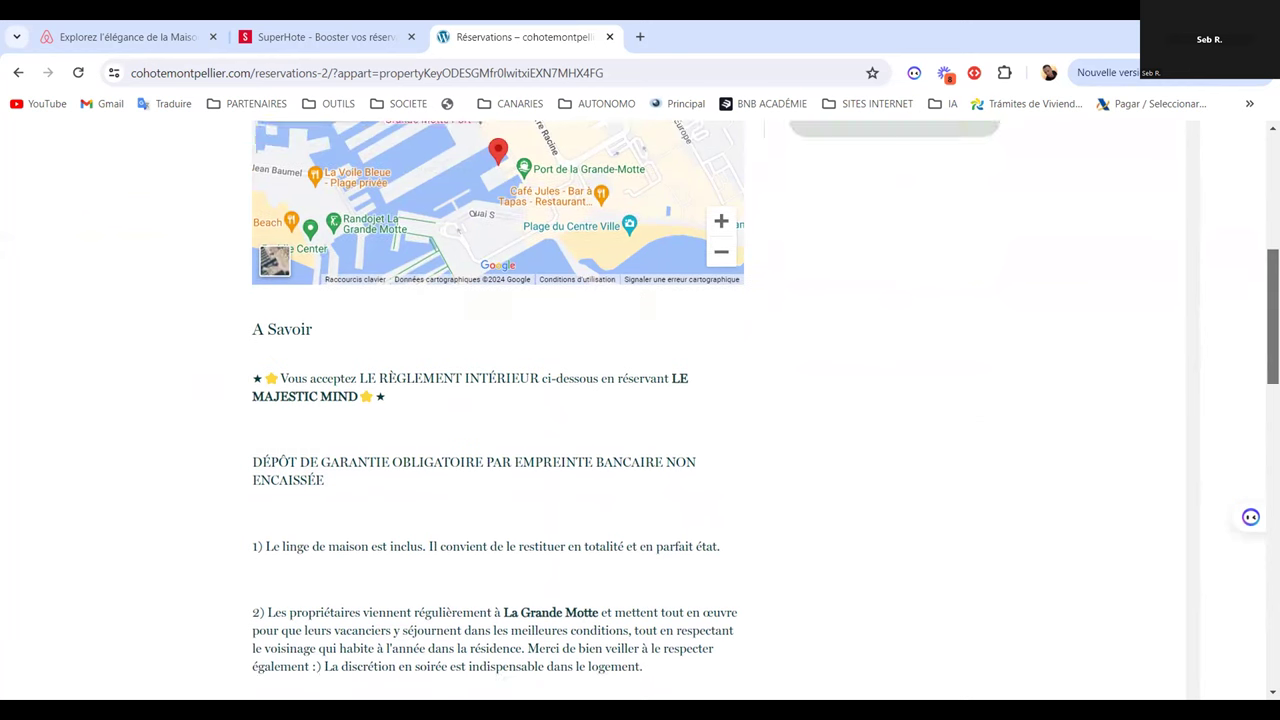
scroll(640, 410, "down", 15)
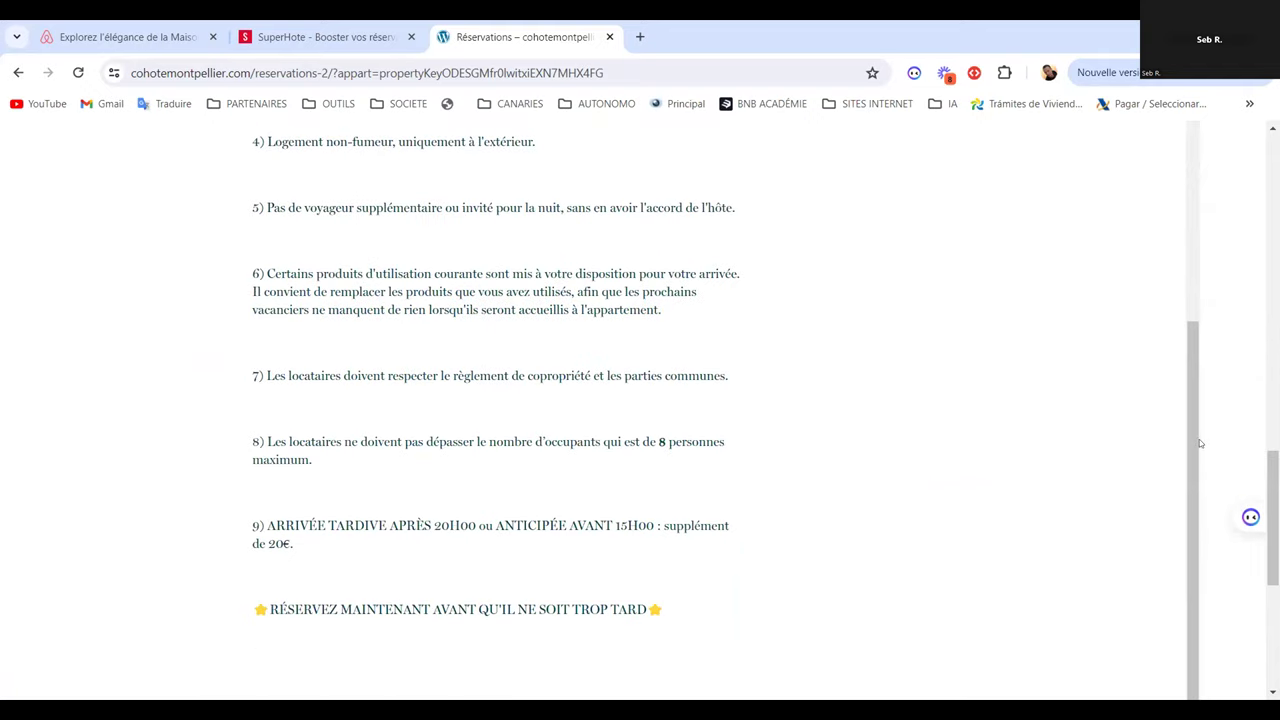
left_click_drag(1196, 439, 1158, 45)
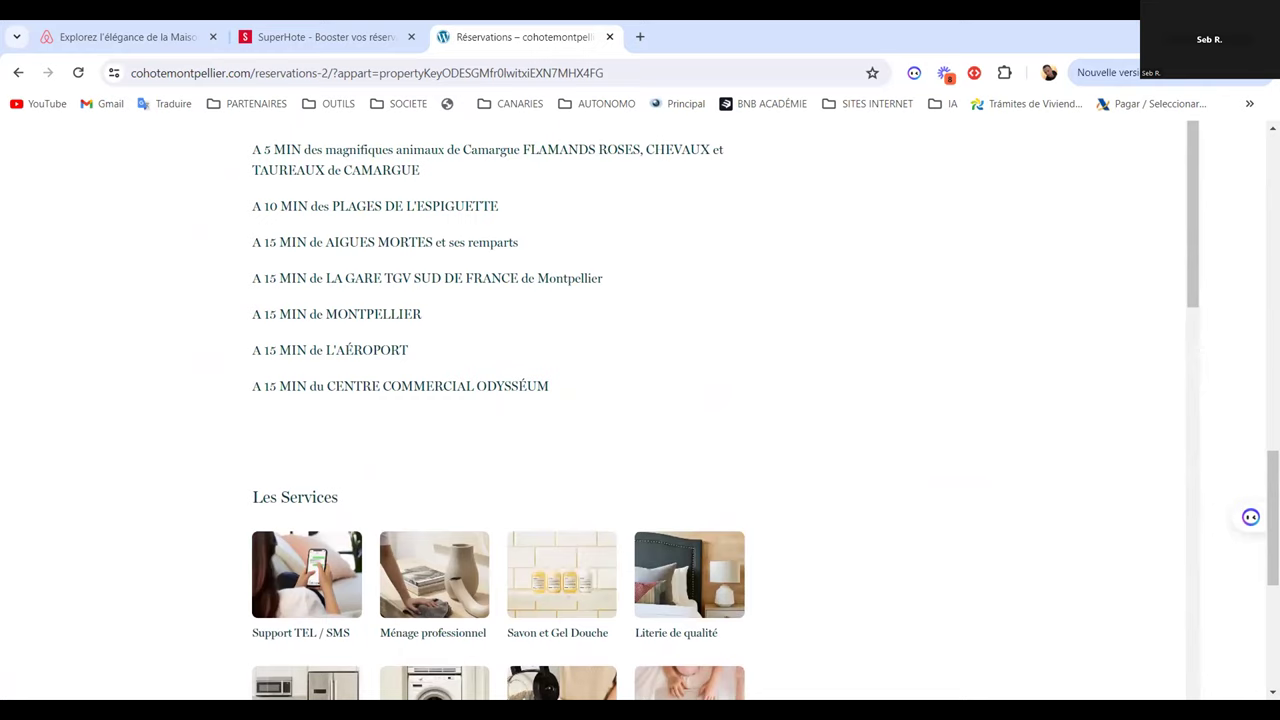
scroll(640, 410, "up", 15)
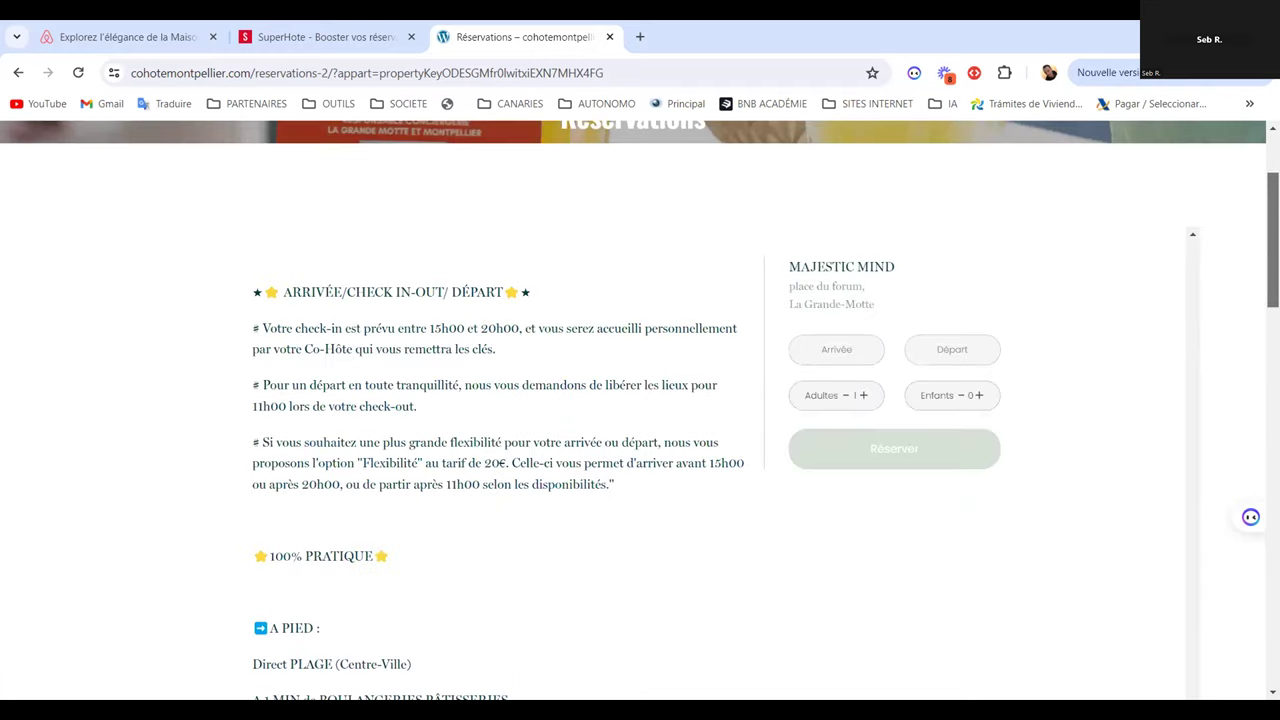
scroll(640, 410, "up", 2)
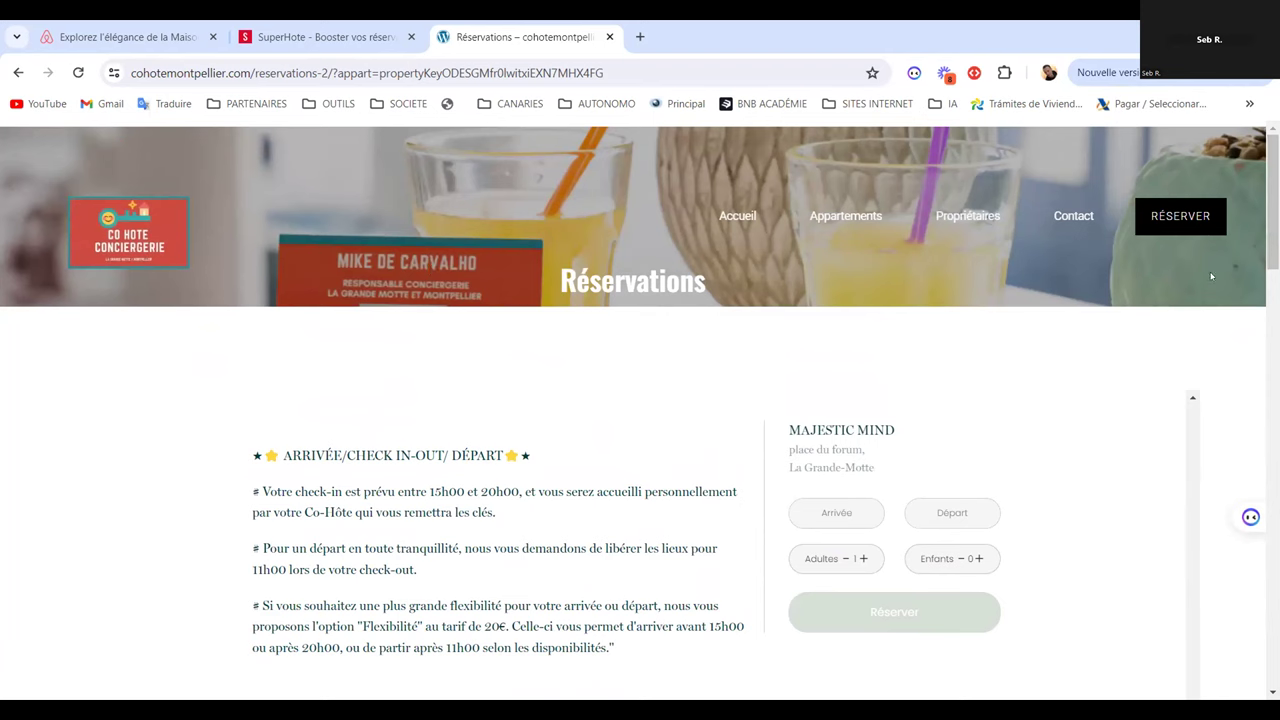
Check the arrival and departure date pickers in the MAJESTIC MIND booking form and close them without choosing dates
scroll(831, 296, "down", 2)
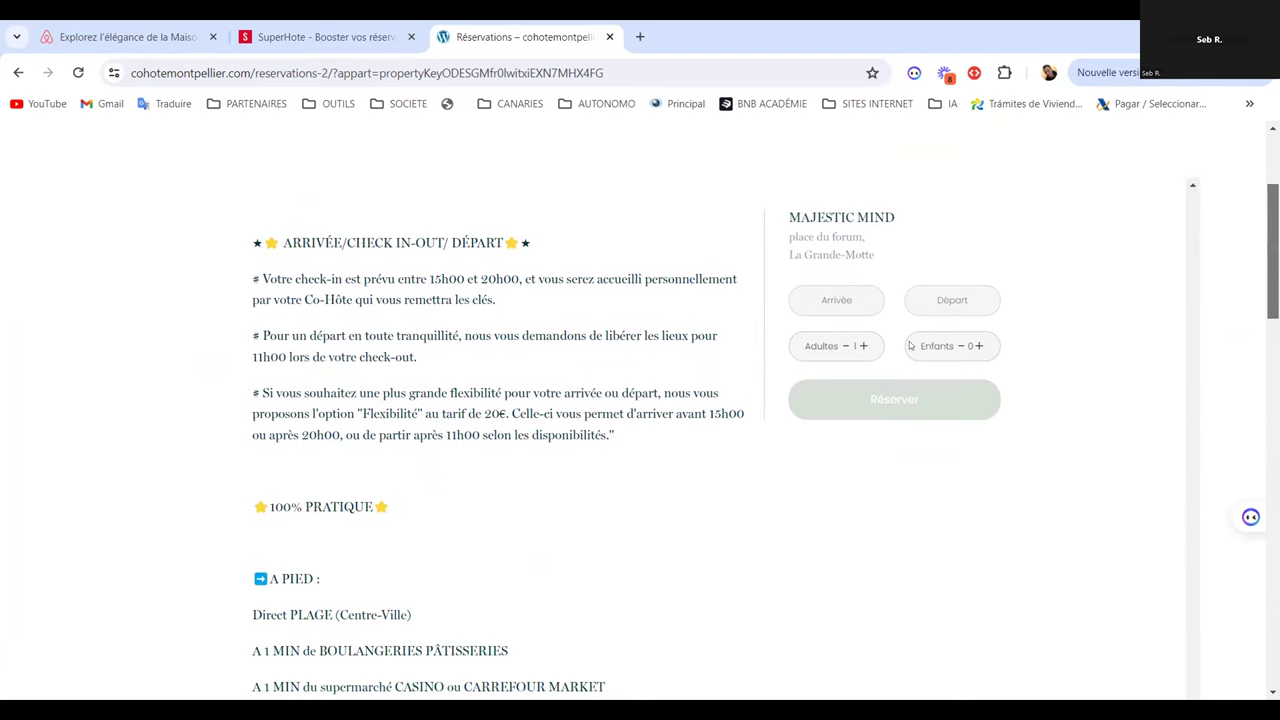
left_click(818, 303)
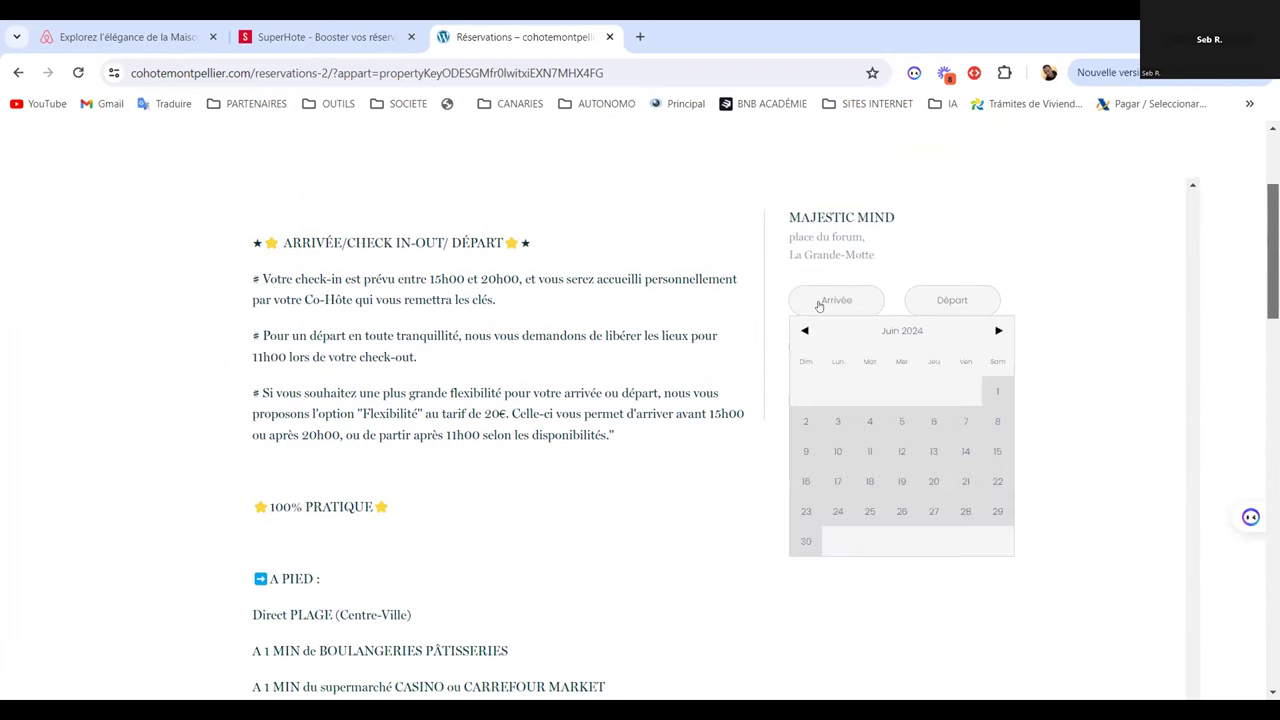
left_click(950, 295)
left_click(996, 279)
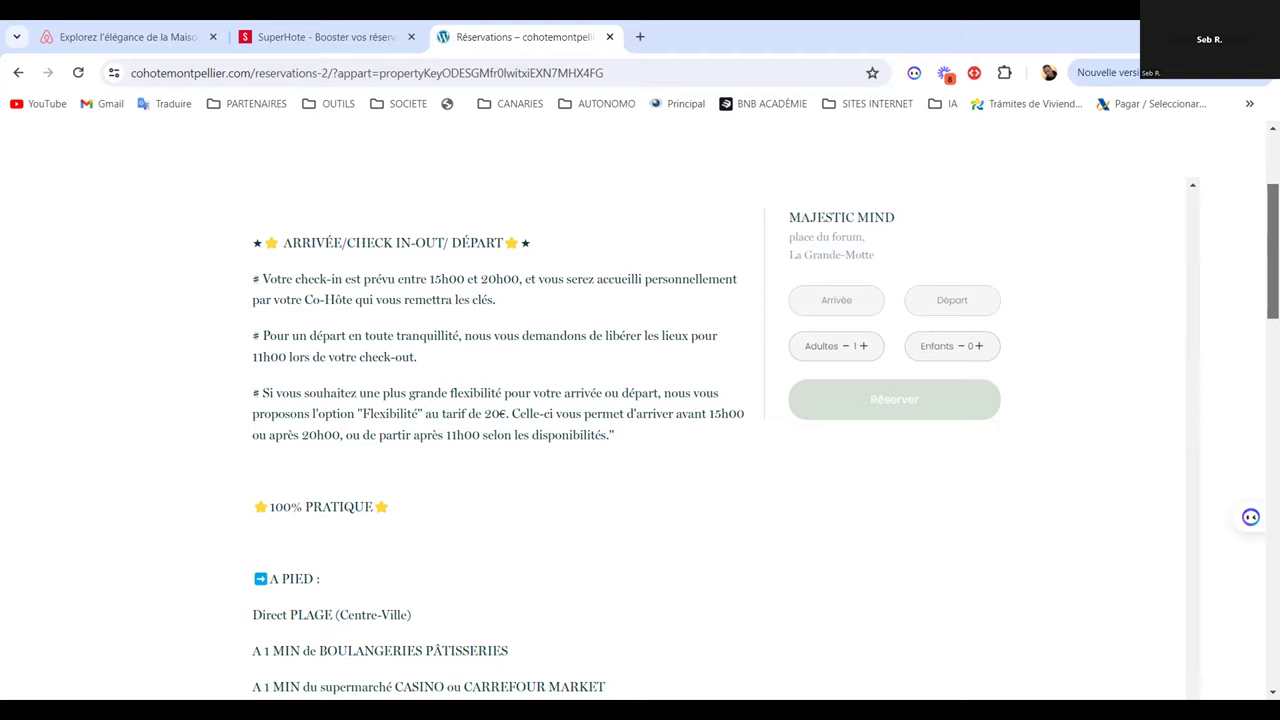
Examine the check-in details, nearby places and Les Services section of the MAJESTIC MIND listing
scroll(640, 400, "down", 4)
scroll(640, 400, "up", 3)
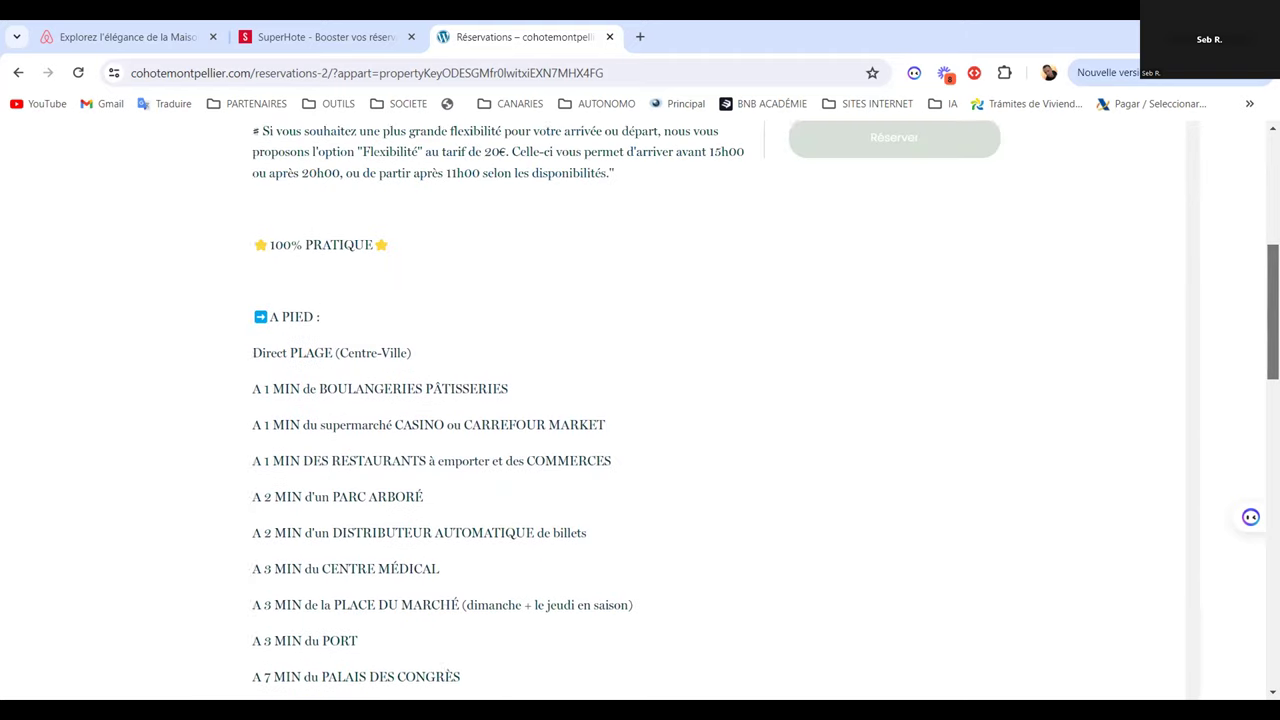
scroll(640, 400, "up", 1)
scroll(640, 400, "down", 1)
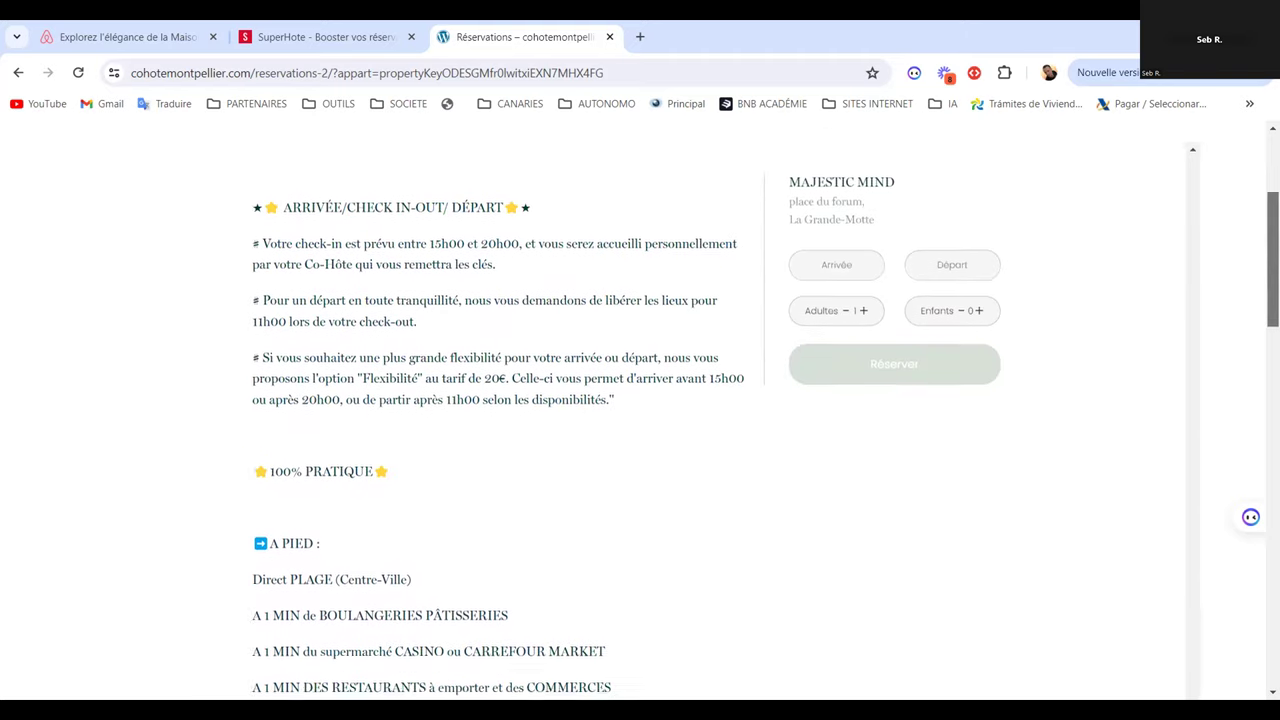
scroll(640, 400, "down", 12)
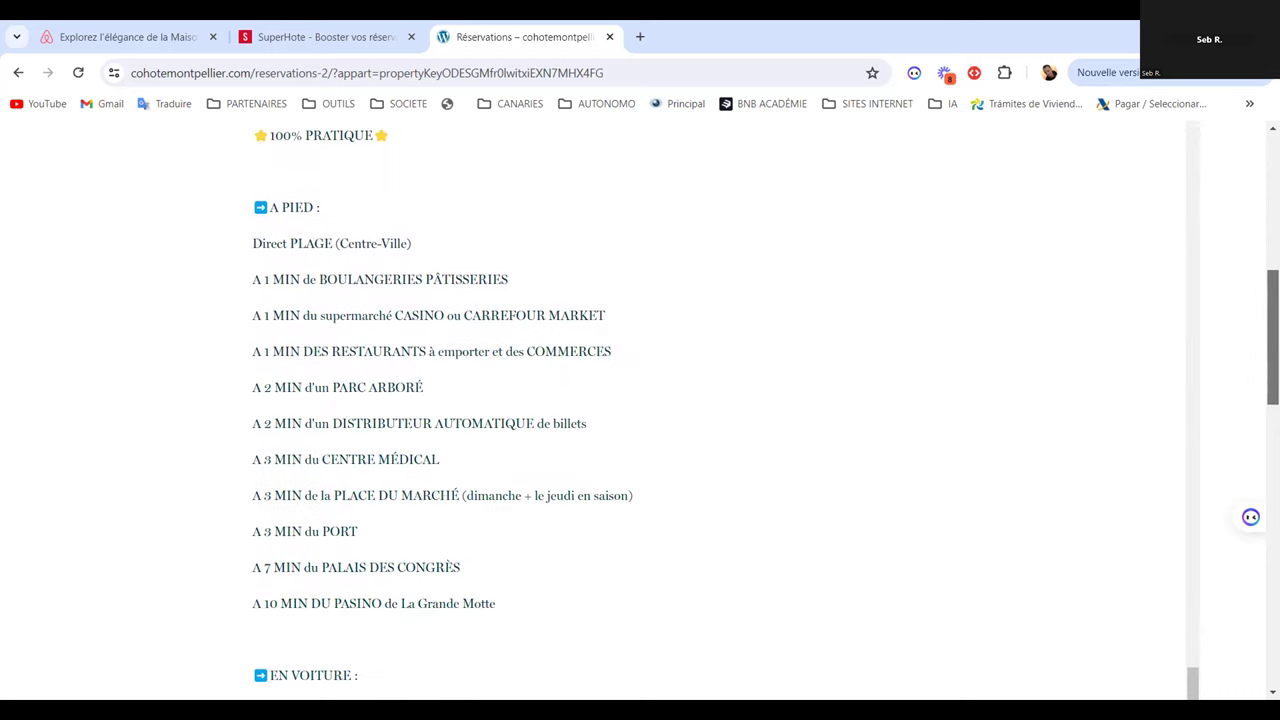
scroll(824, 305, "down", 1)
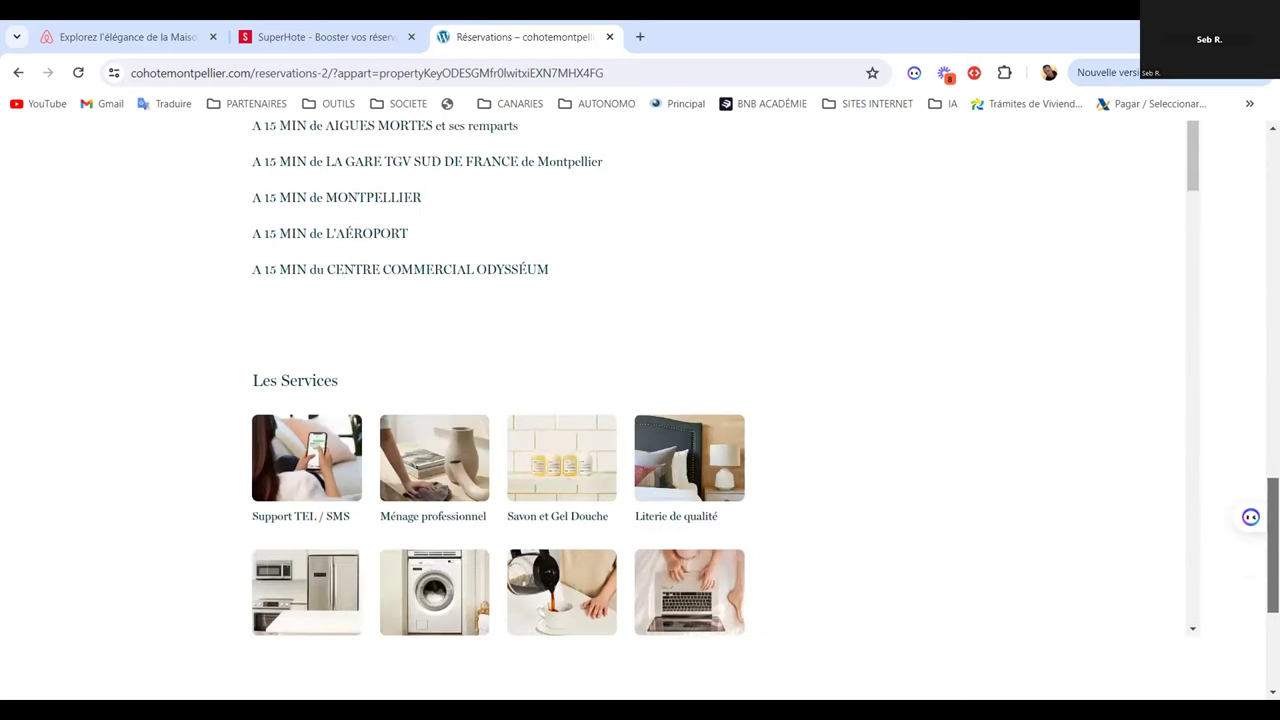
scroll(824, 305, "up", 15)
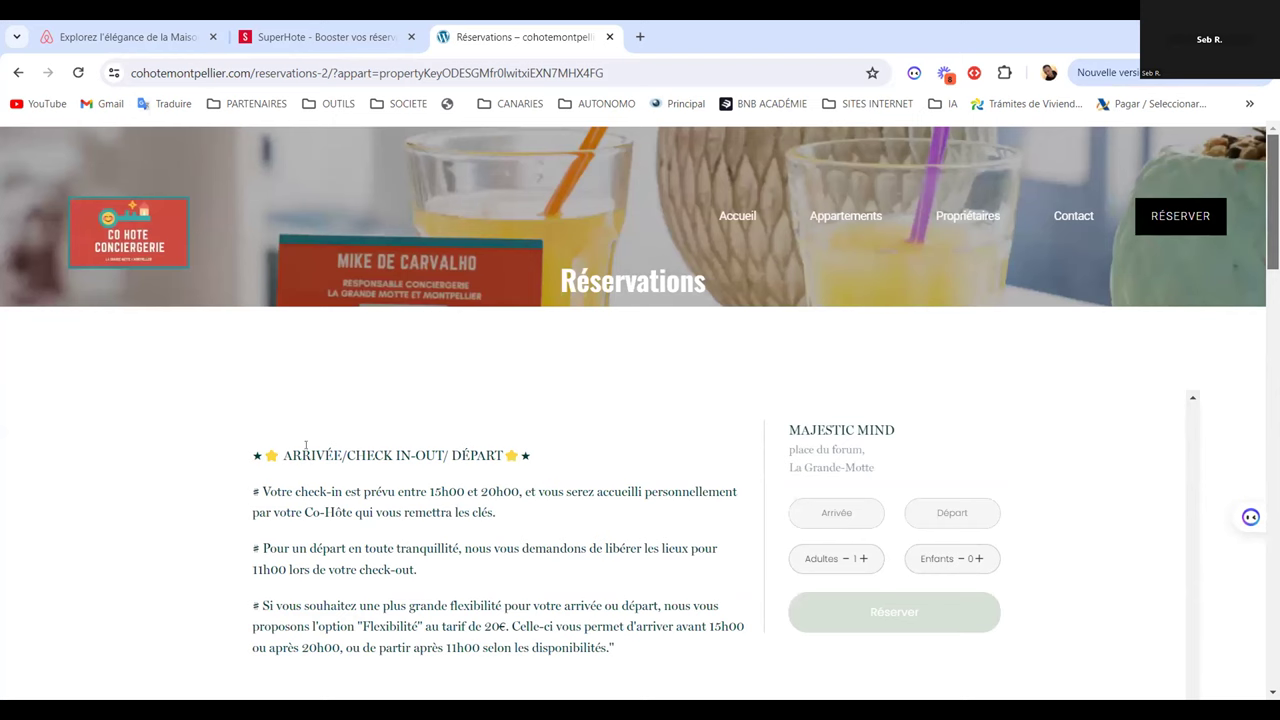
Return to the SuperHote tab and examine the website settings for services, slider photos, GPS coordinates, site display, booking mode and deposit
left_click(333, 40)
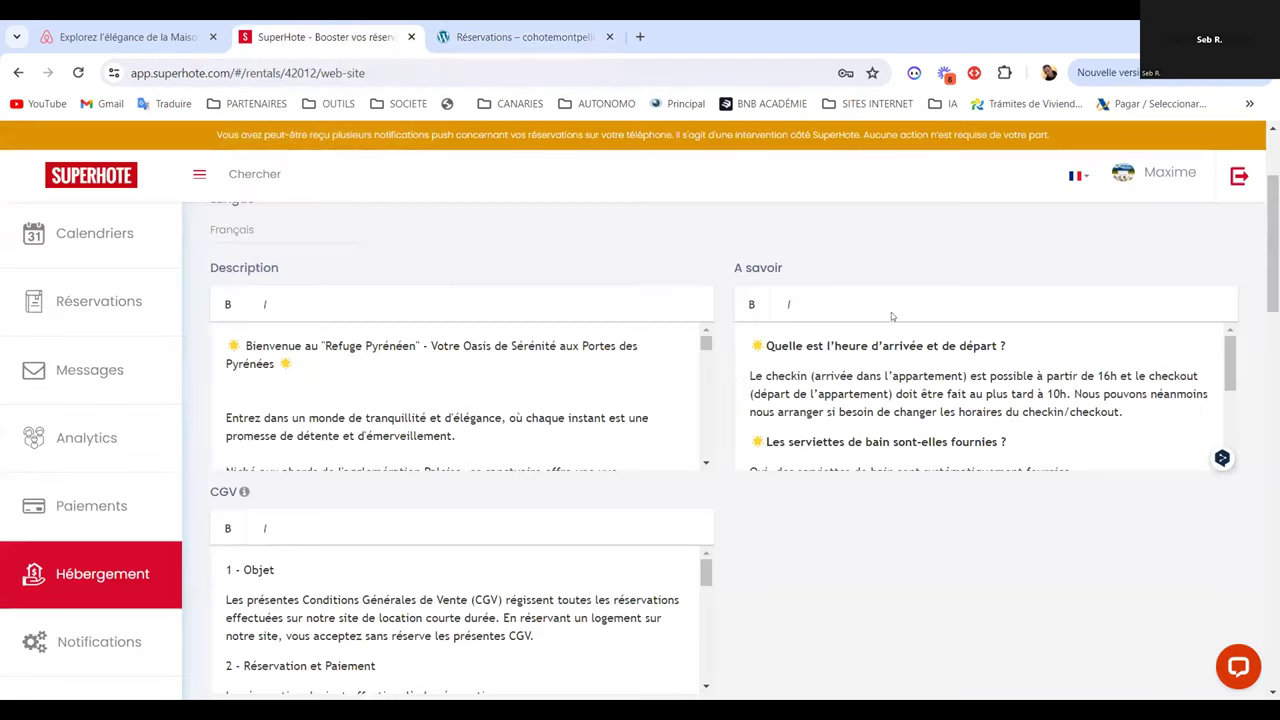
scroll(1273, 250, "down", 10)
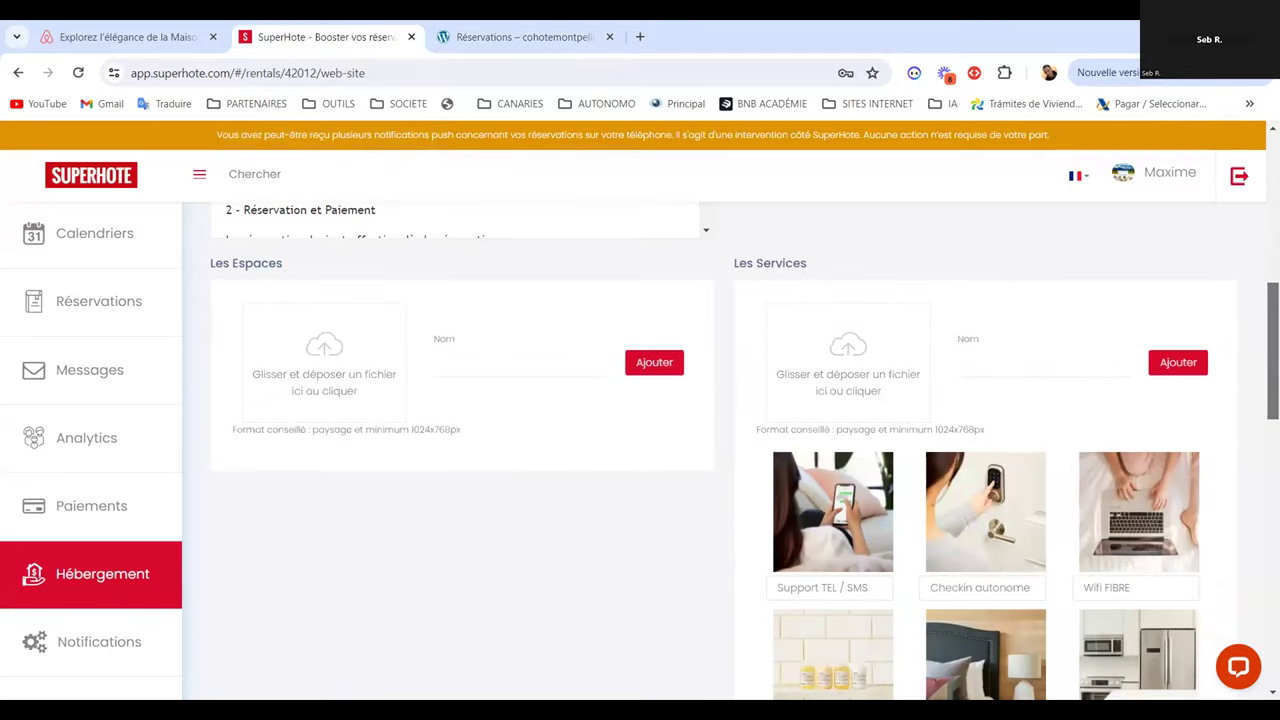
scroll(640, 450, "down", 2)
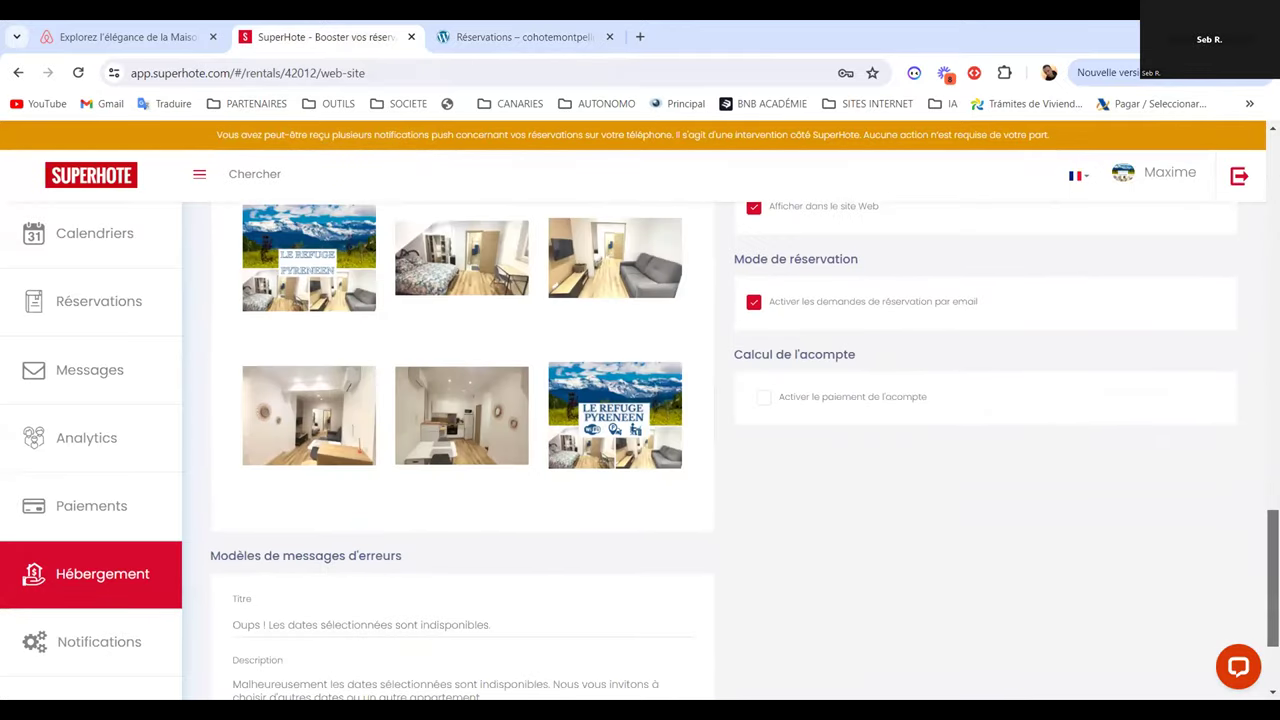
scroll(677, 400, "up", 3)
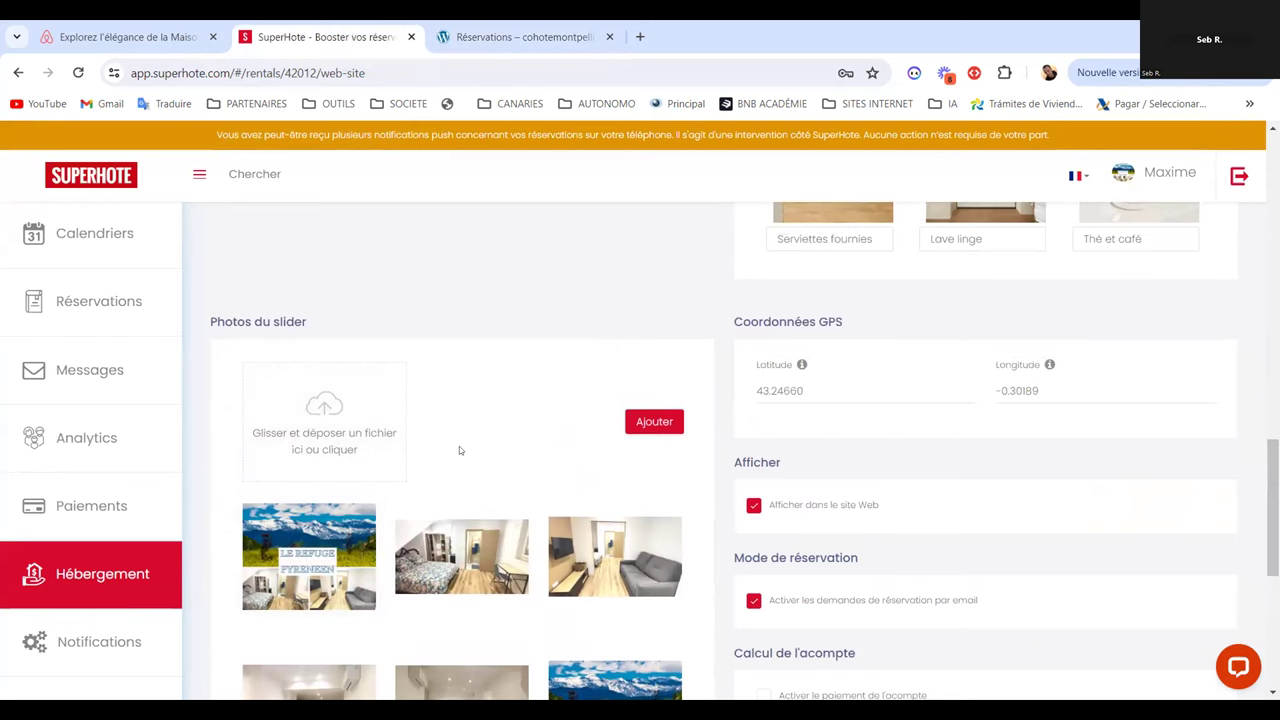
scroll(640, 420, "down", 2)
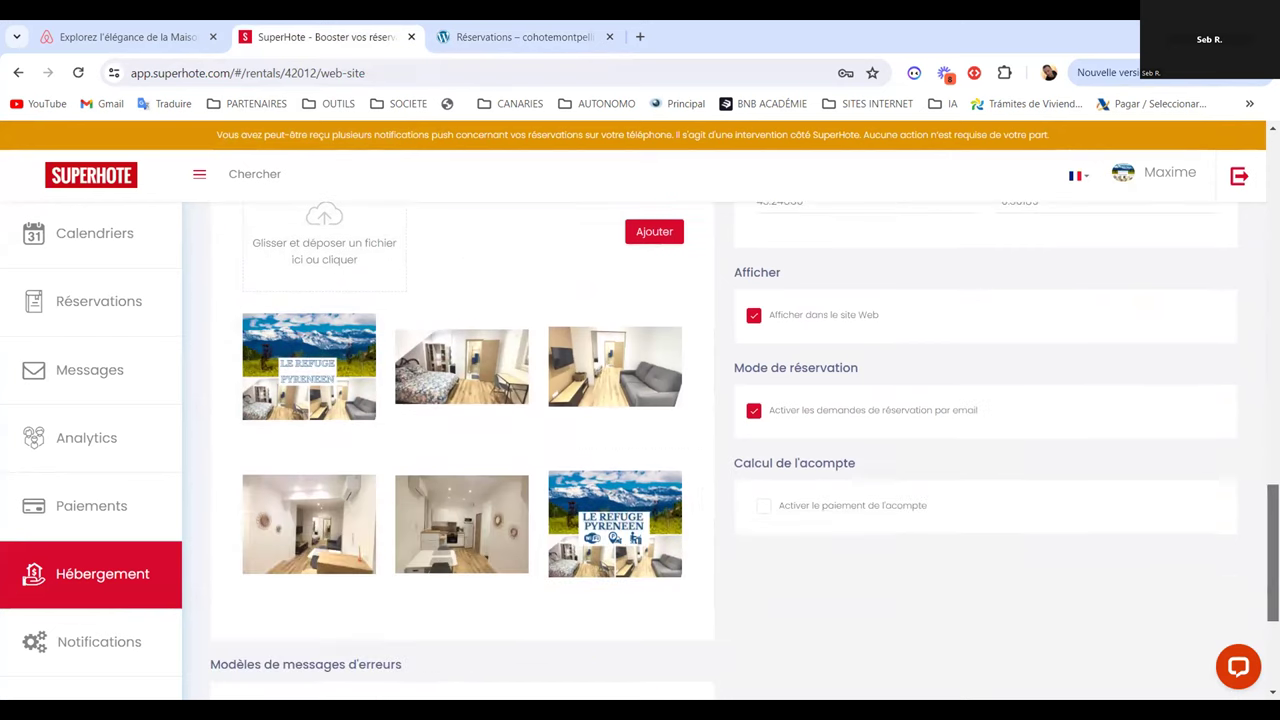
scroll(720, 450, "up", 15)
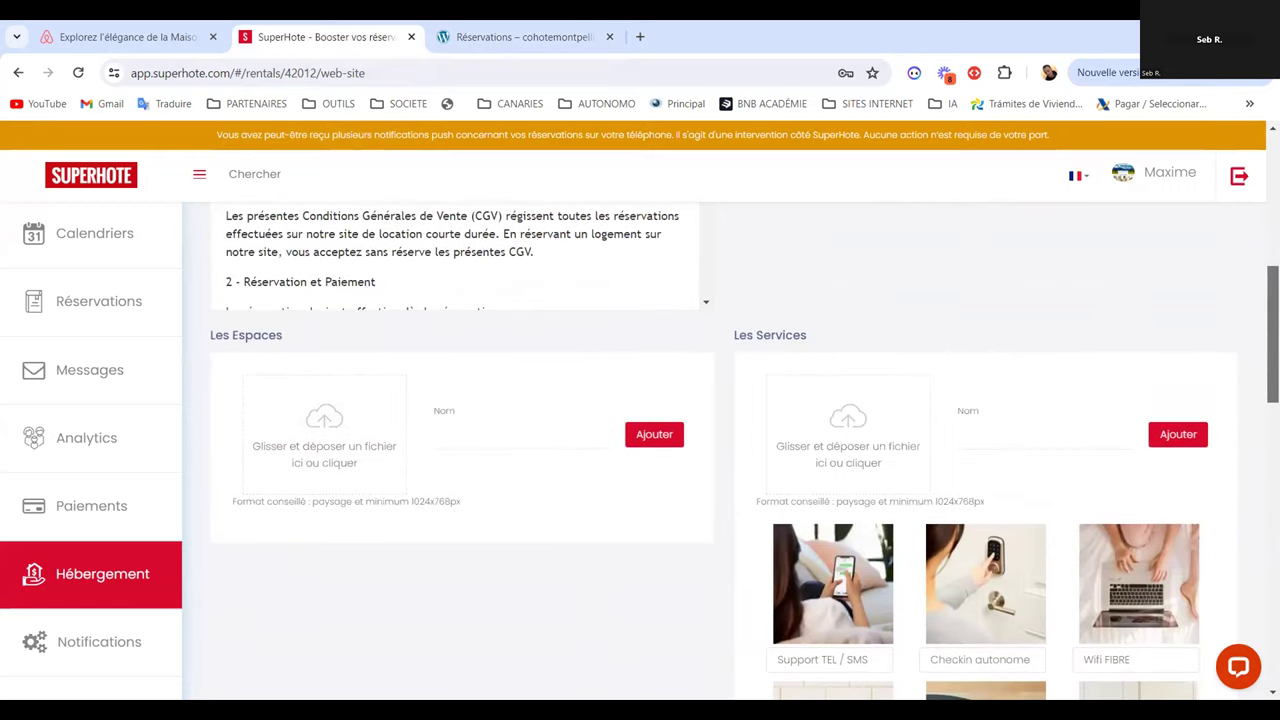
scroll(720, 450, "down", 7)
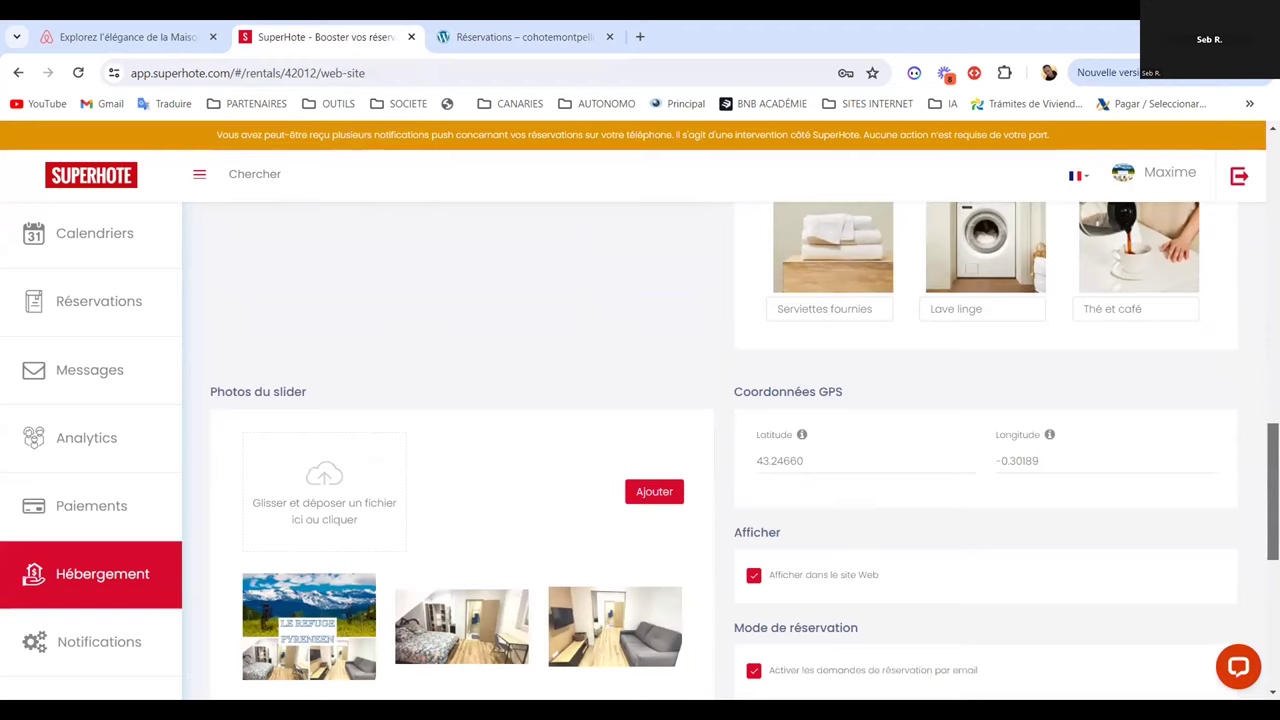
scroll(460, 400, "down", 3)
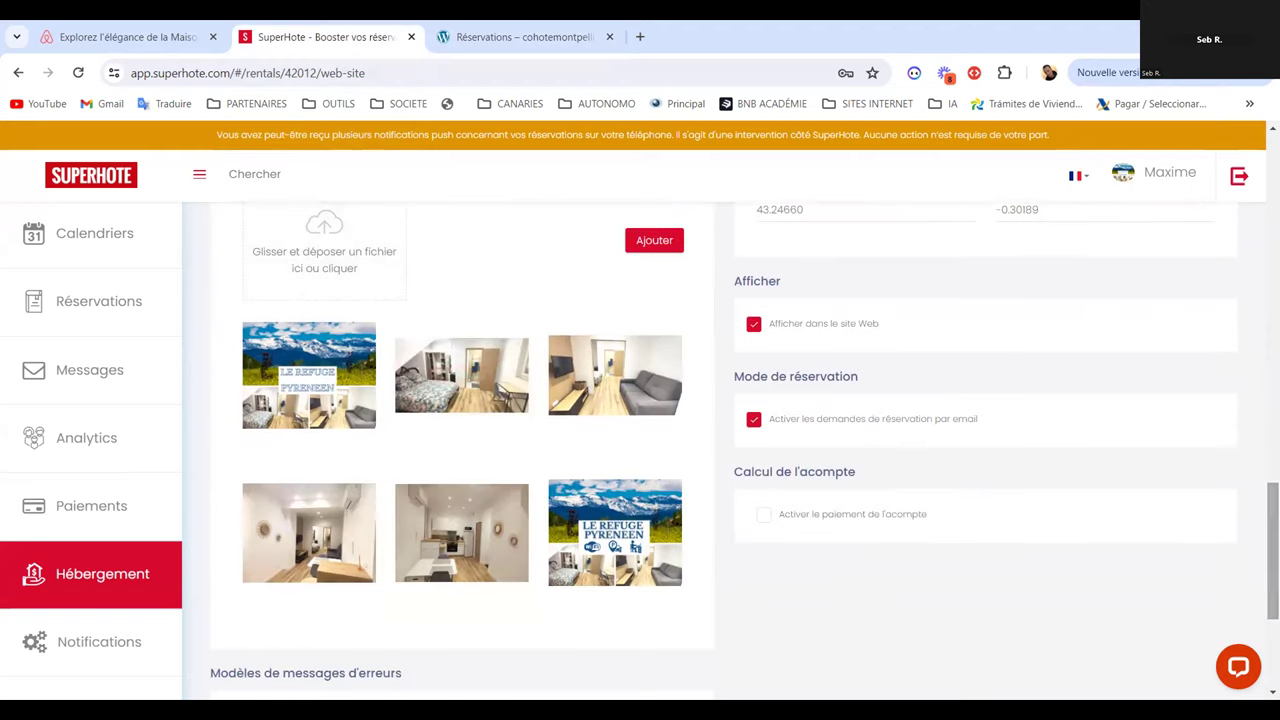
scroll(1272, 550, "down", 1)
scroll(1245, 463, "down", 2)
scroll(1245, 463, "up", 6)
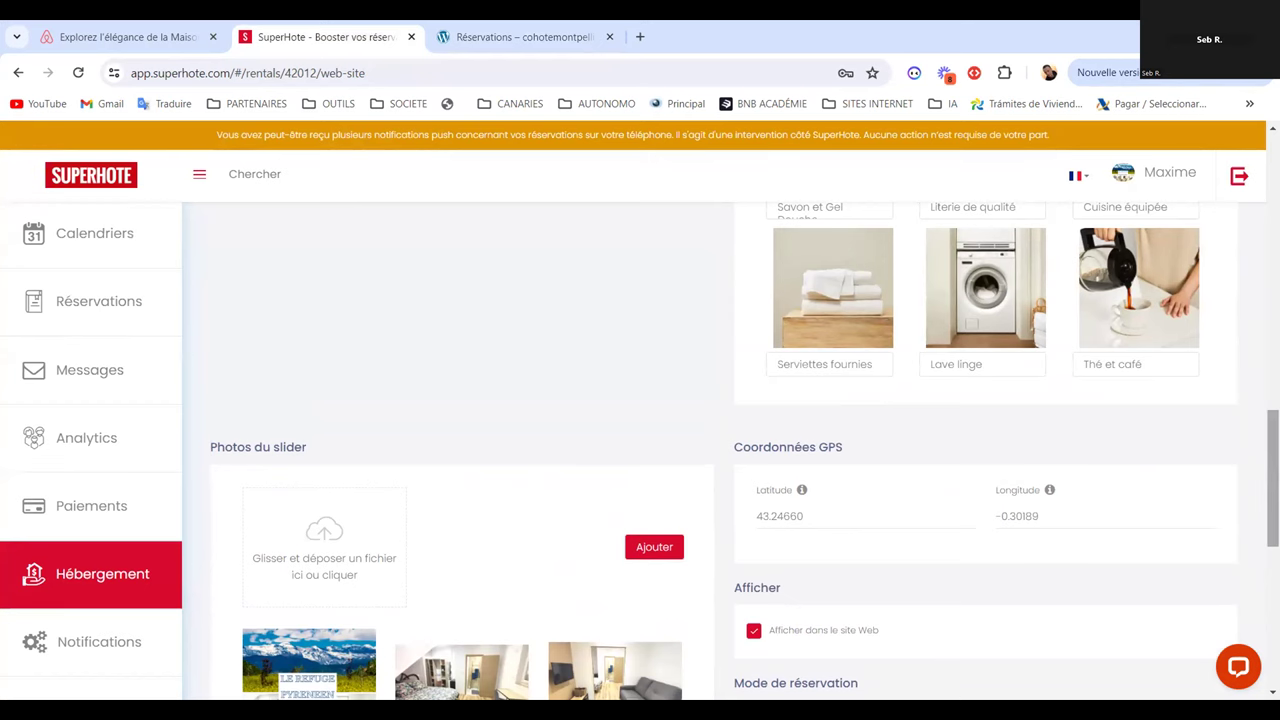
scroll(700, 300, "up", 15)
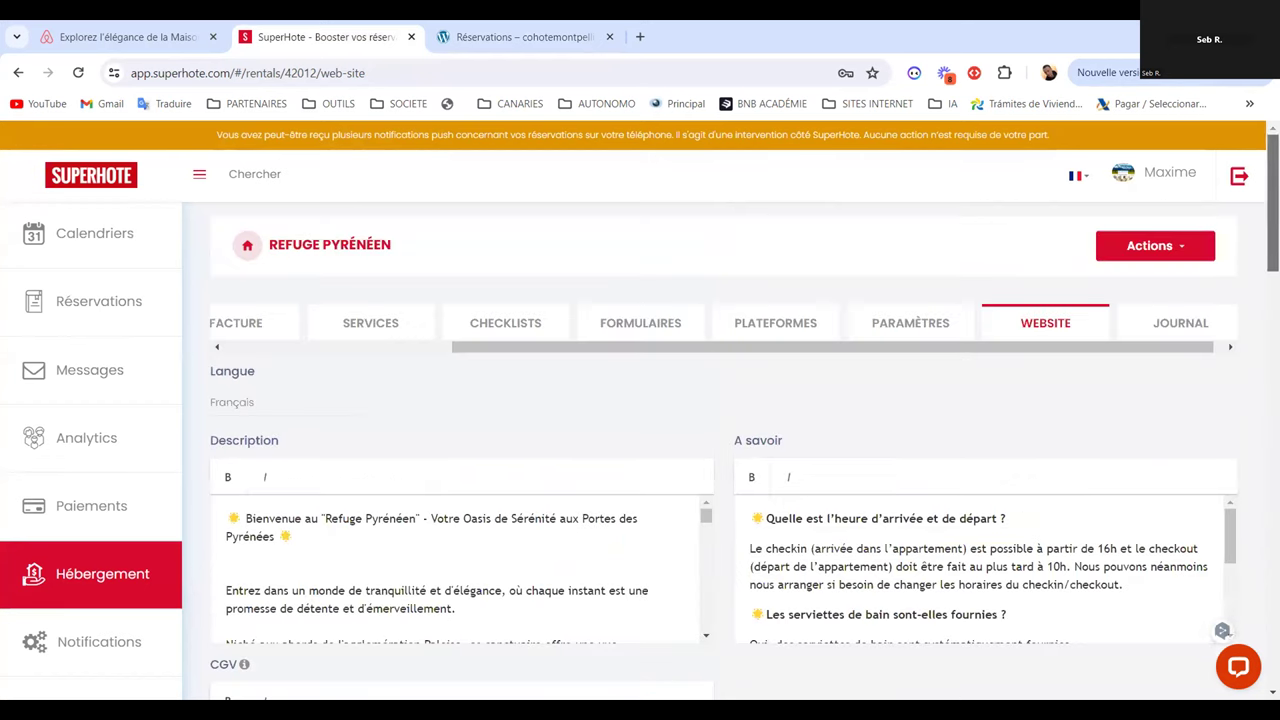
left_click(639, 36)
type("coor")
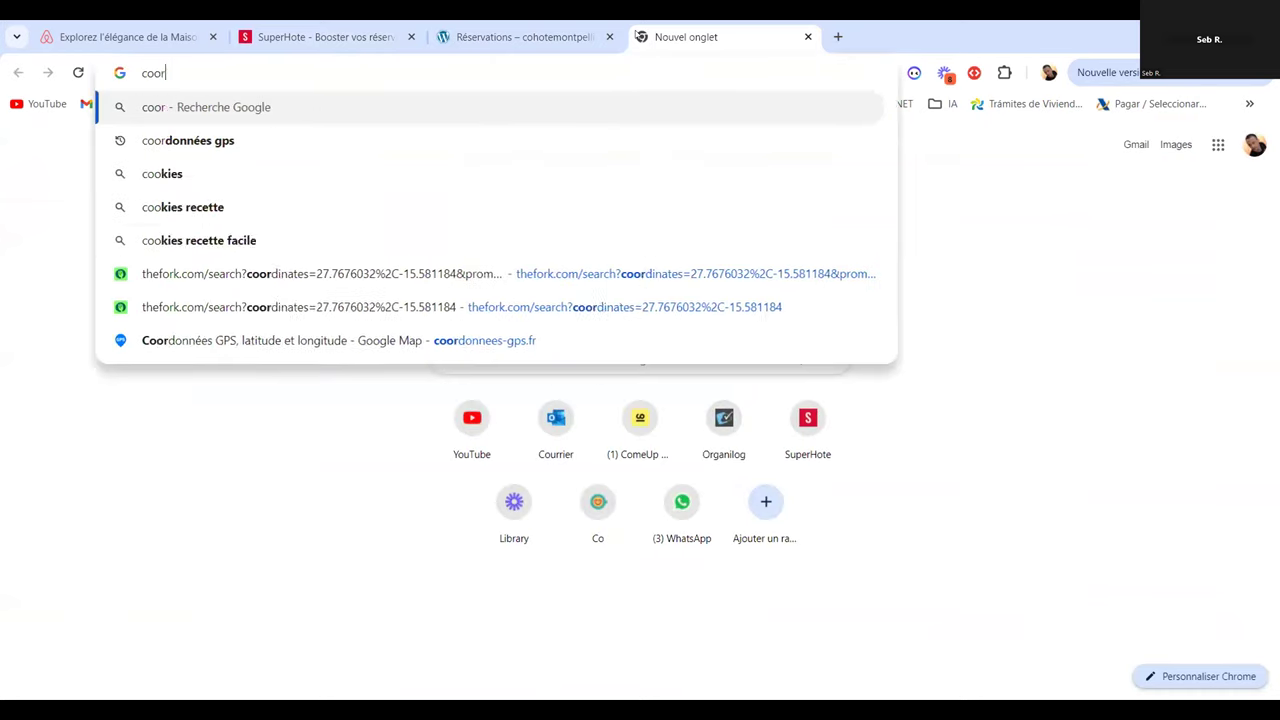
type("donnees-gps.fr")
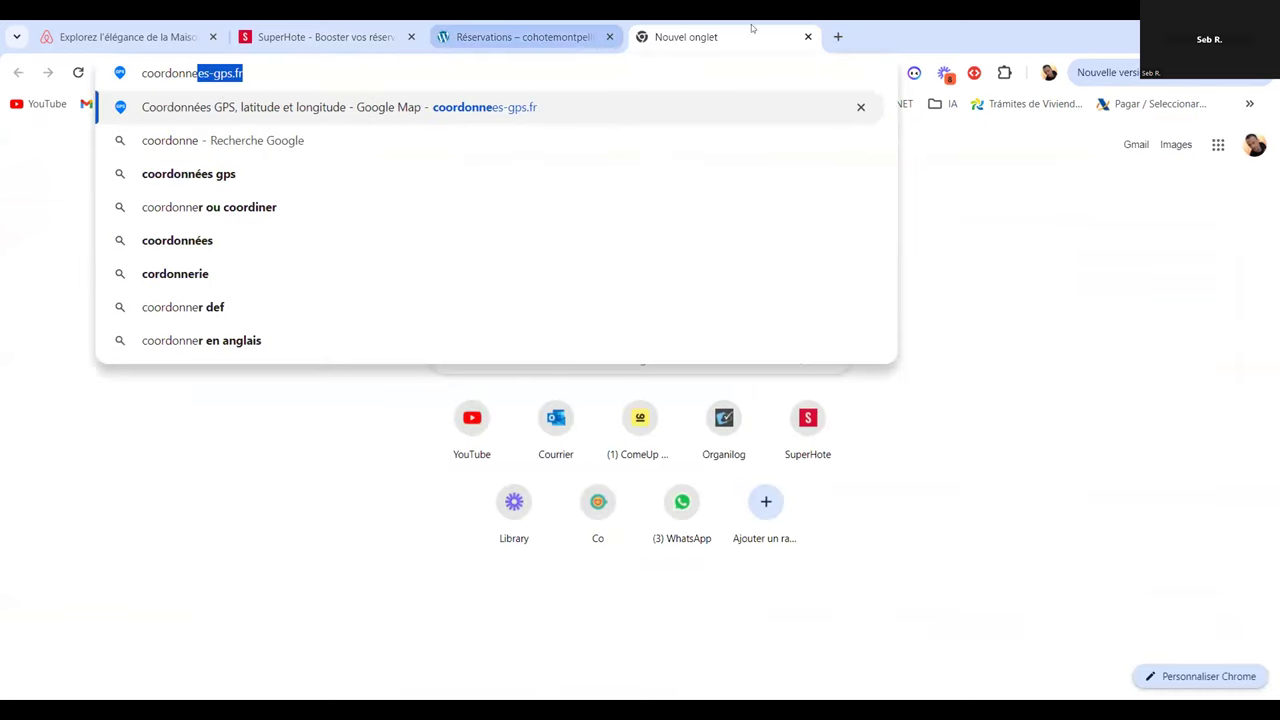
left_click(808, 36)
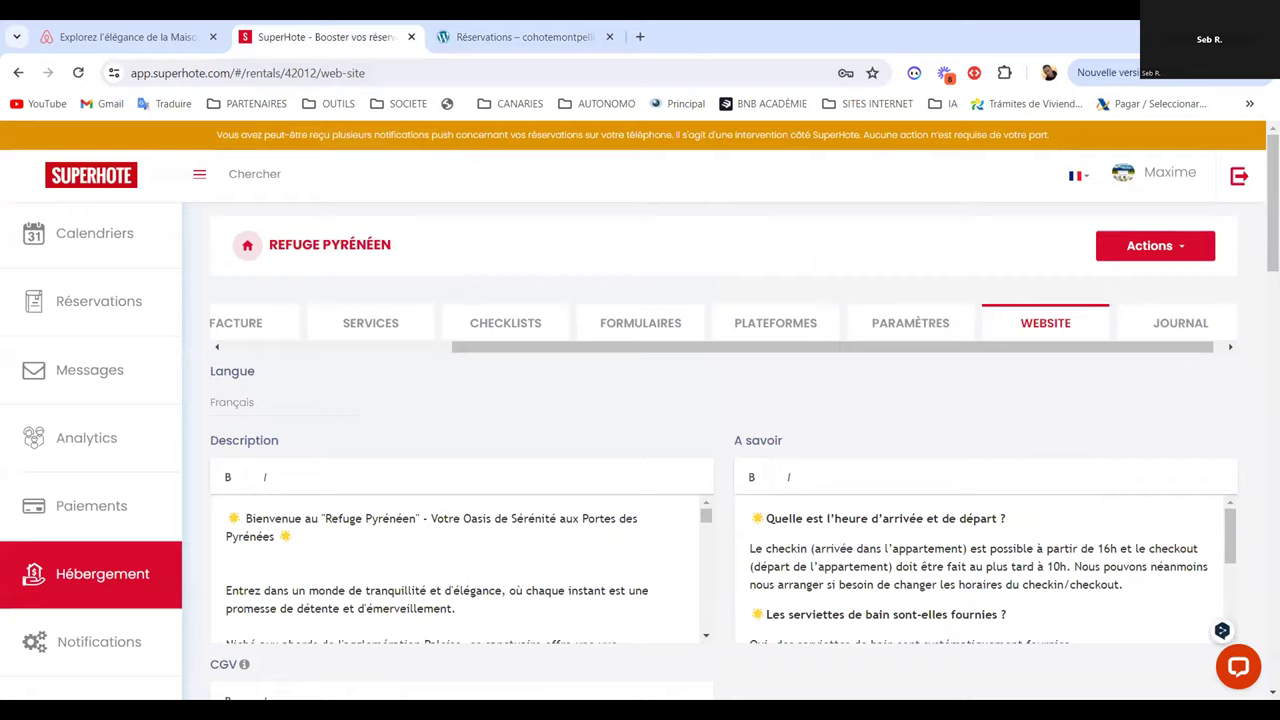
Toggle the booking requests by email option in Refuge Pyrénéen's website settings and save the settings
scroll(724, 440, "down", 4)
scroll(724, 440, "down", 3)
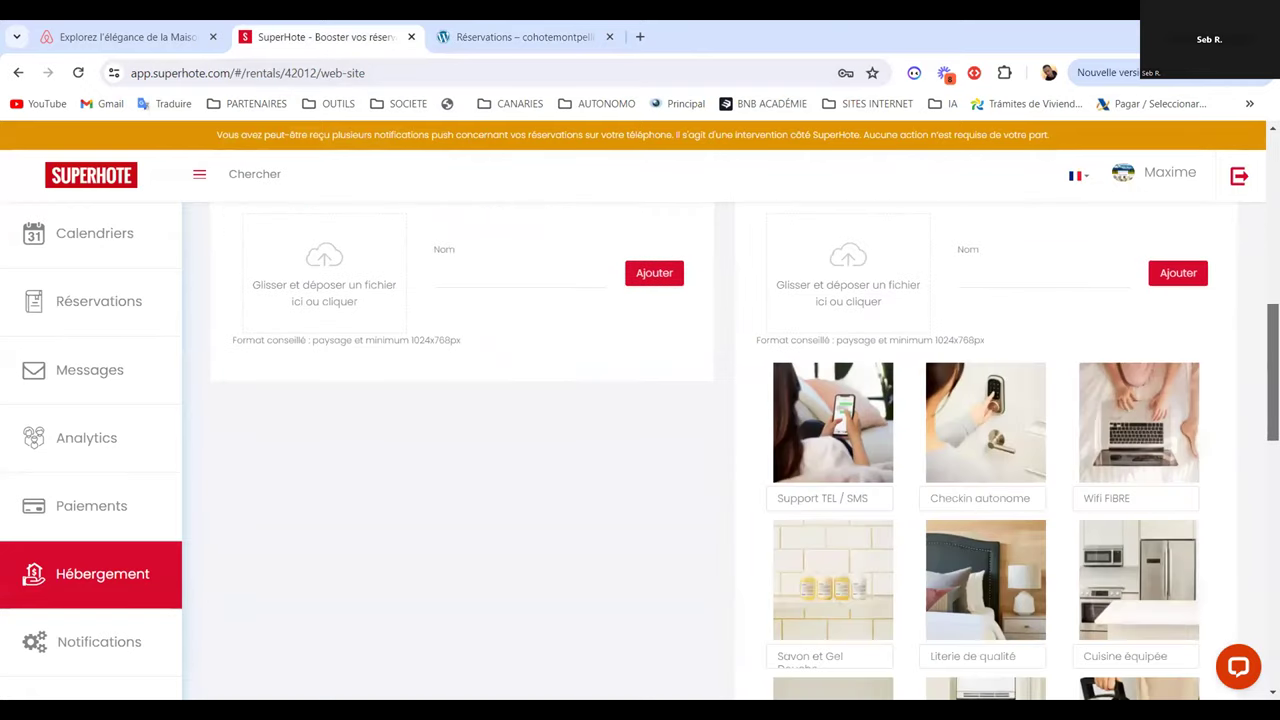
scroll(724, 440, "down", 5)
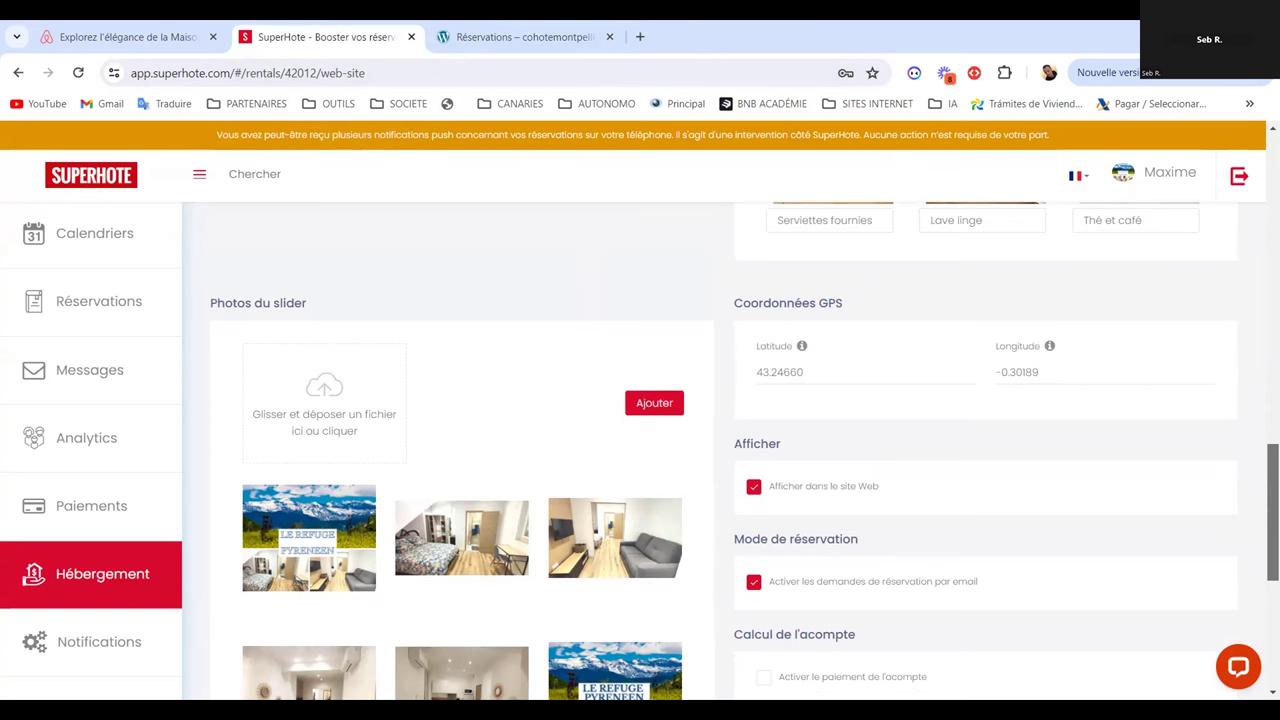
scroll(640, 440, "down", 1)
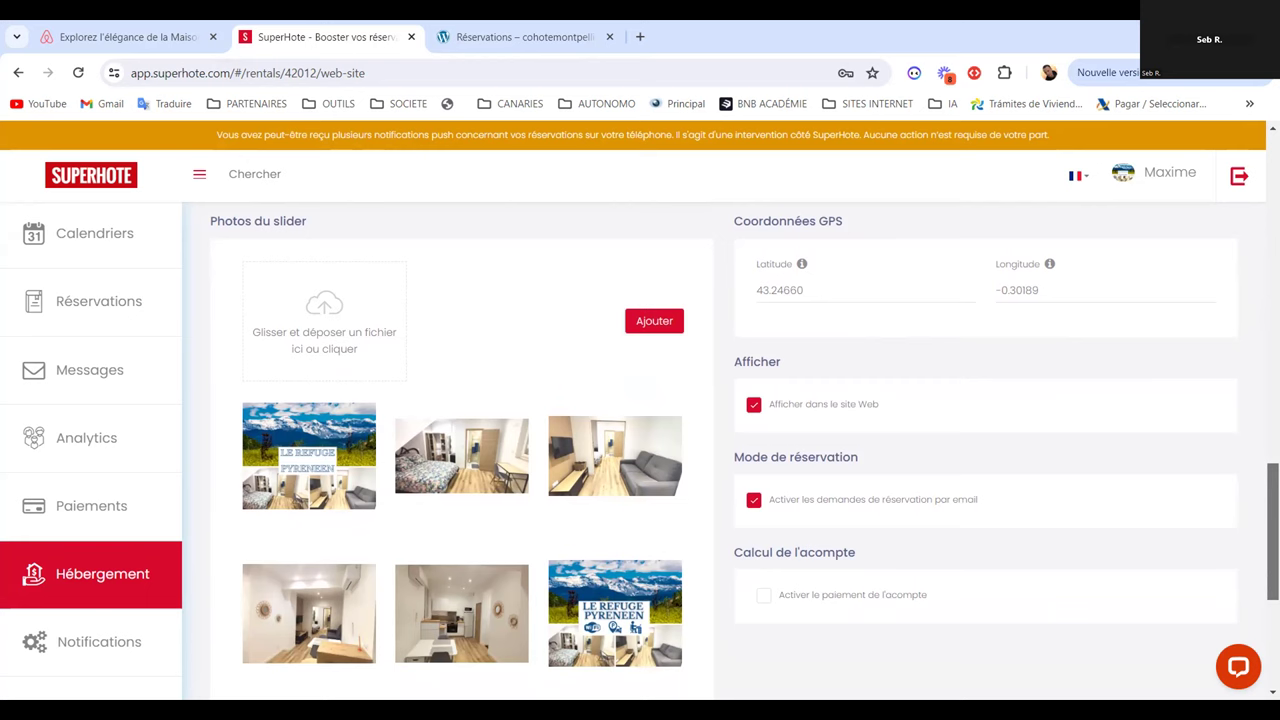
scroll(782, 518, "up", 2)
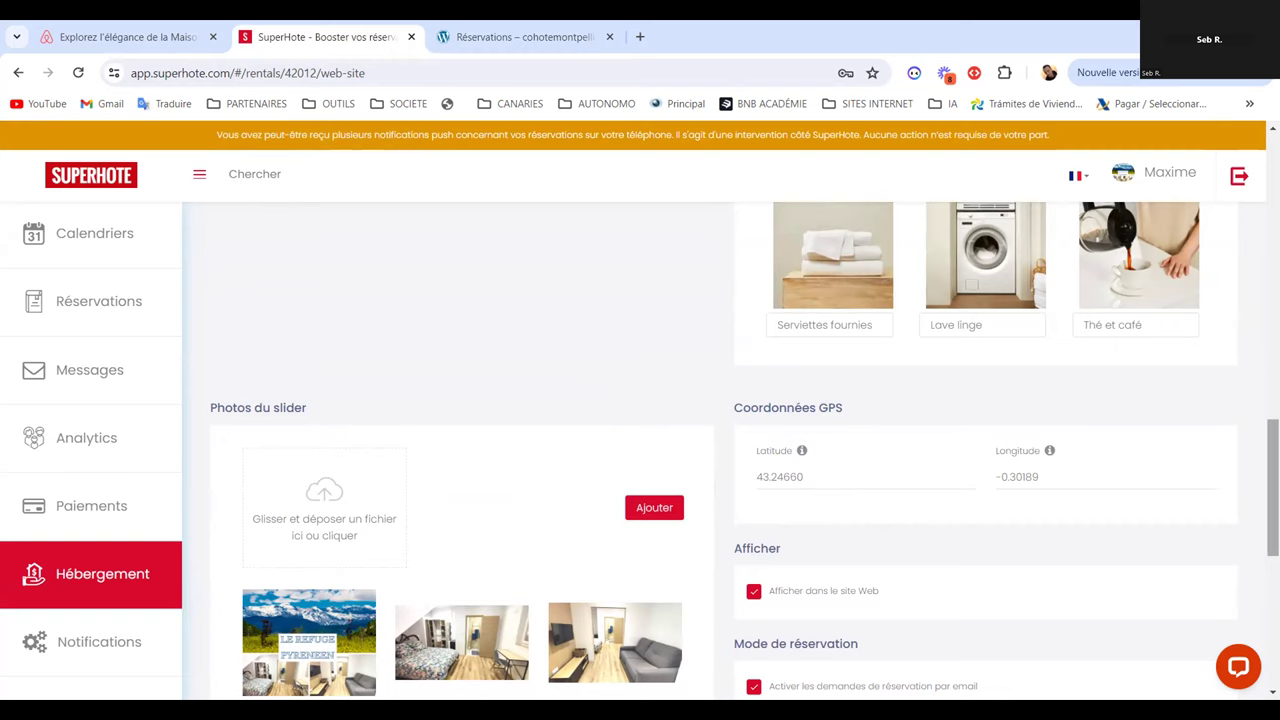
scroll(1125, 496, "down", 1)
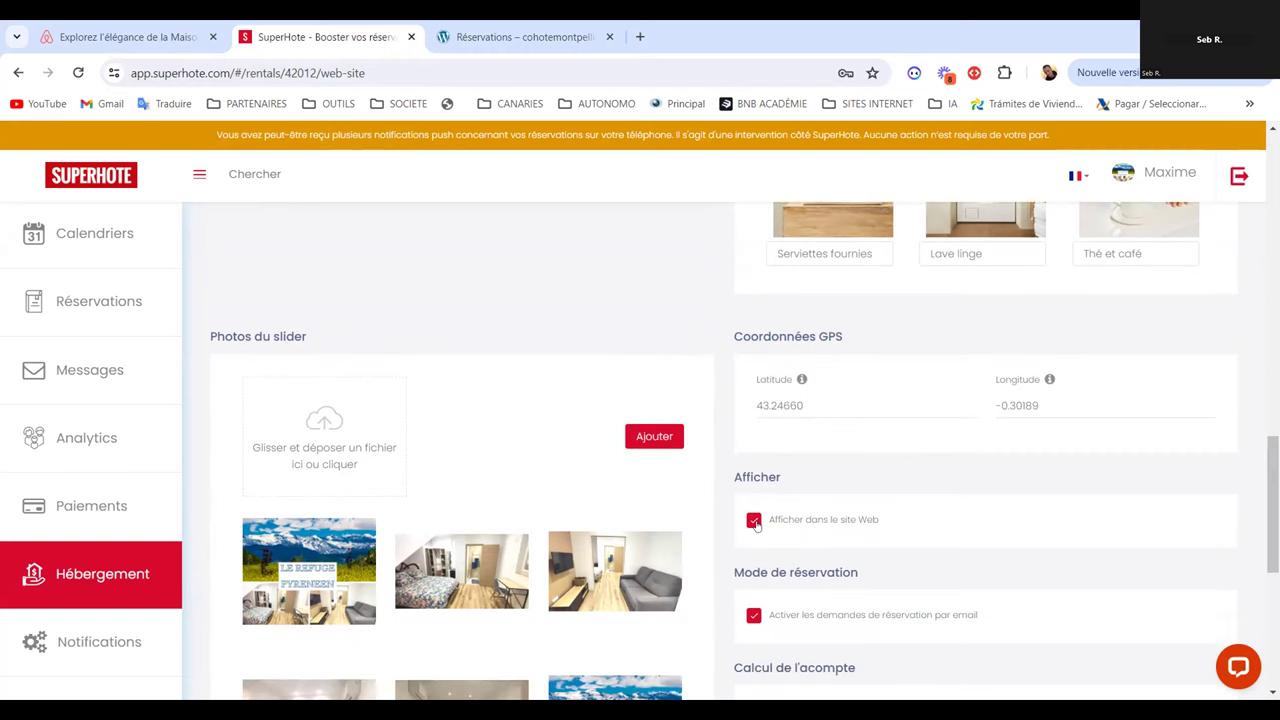
left_click(753, 616)
scroll(1242, 497, "down", 1)
scroll(724, 450, "down", 3)
scroll(724, 450, "up", 15)
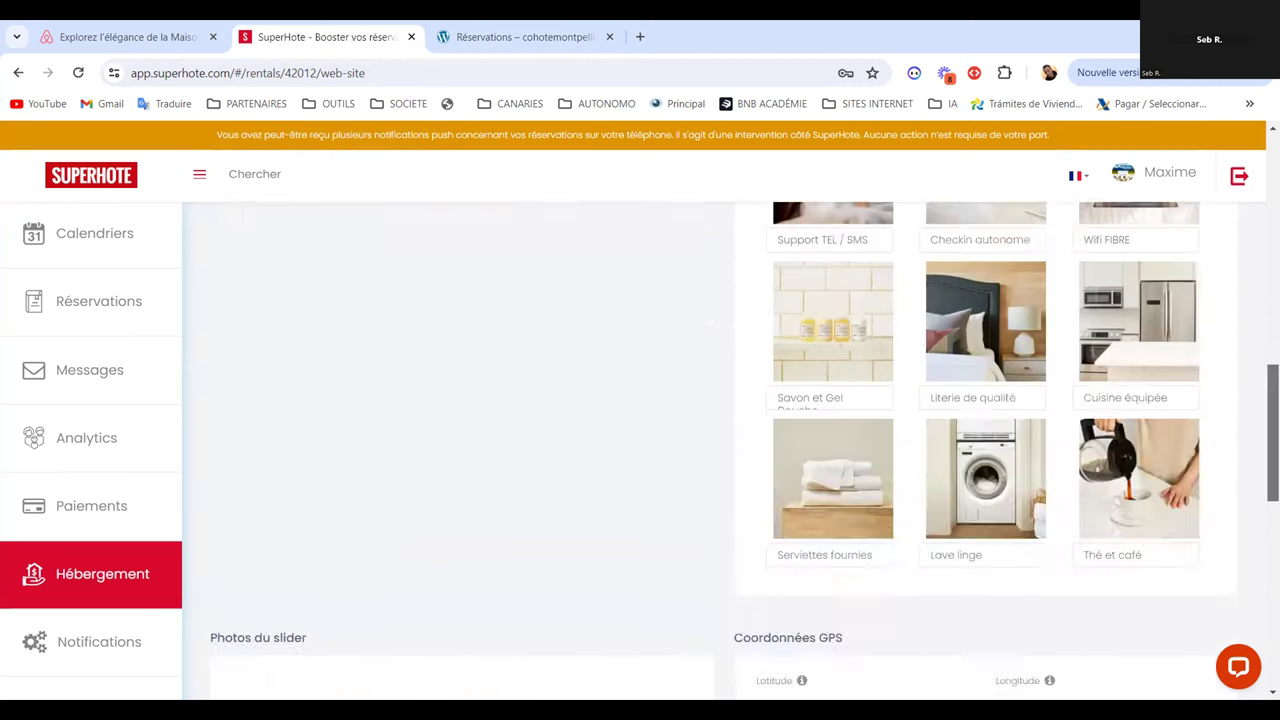
mouse_move(1135, 255)
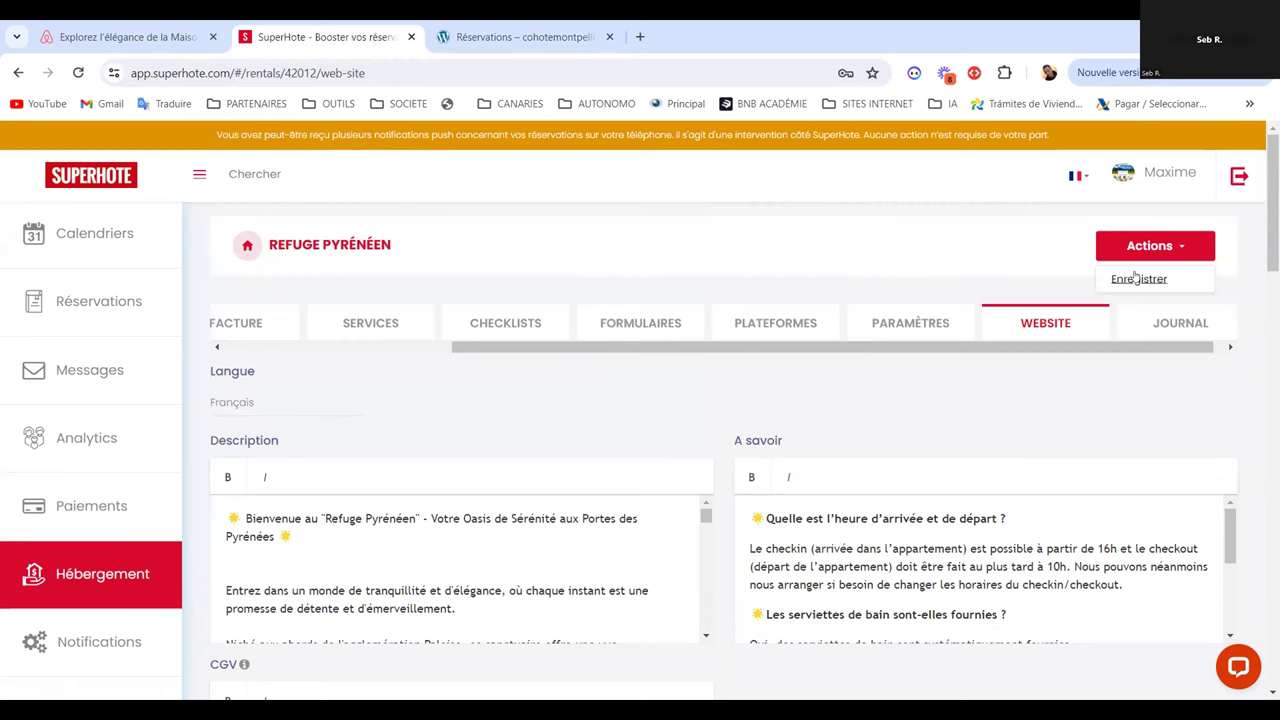
left_click(1135, 278)
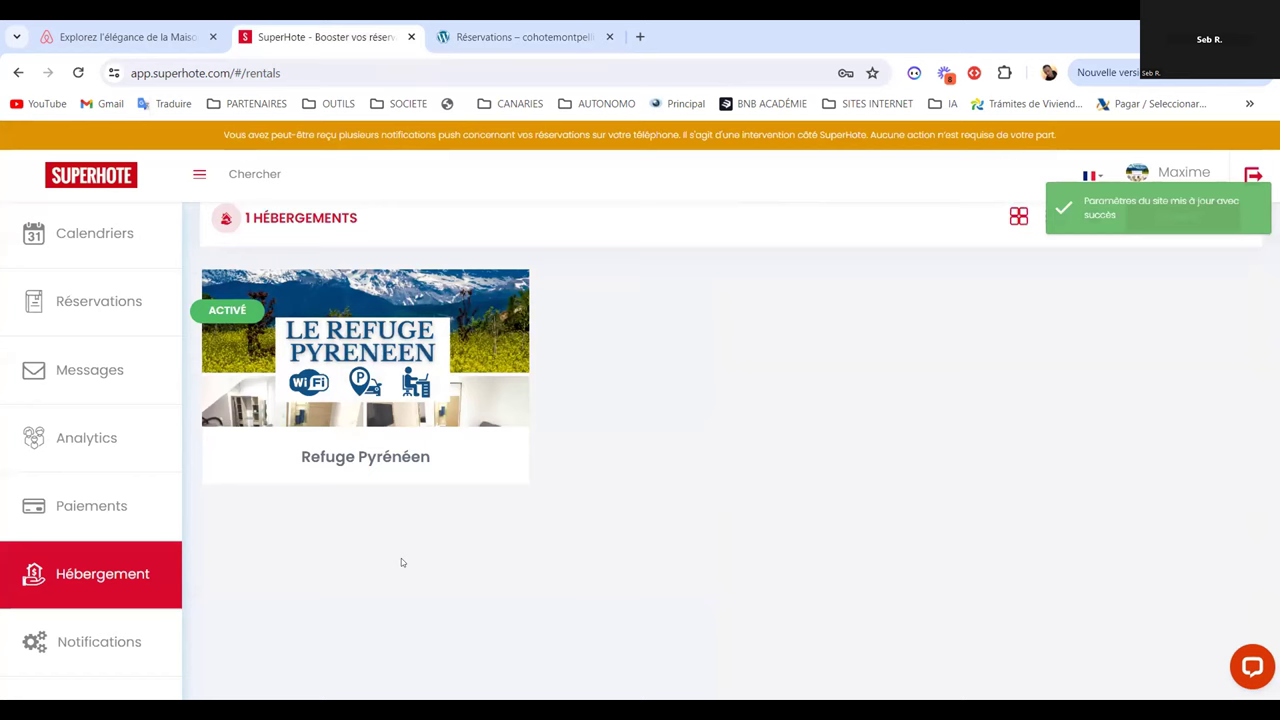
Open the notifications and examine the automated messages planned from booking confirmation through check-in to after check-out, with their timing and platforms
left_click(104, 637)
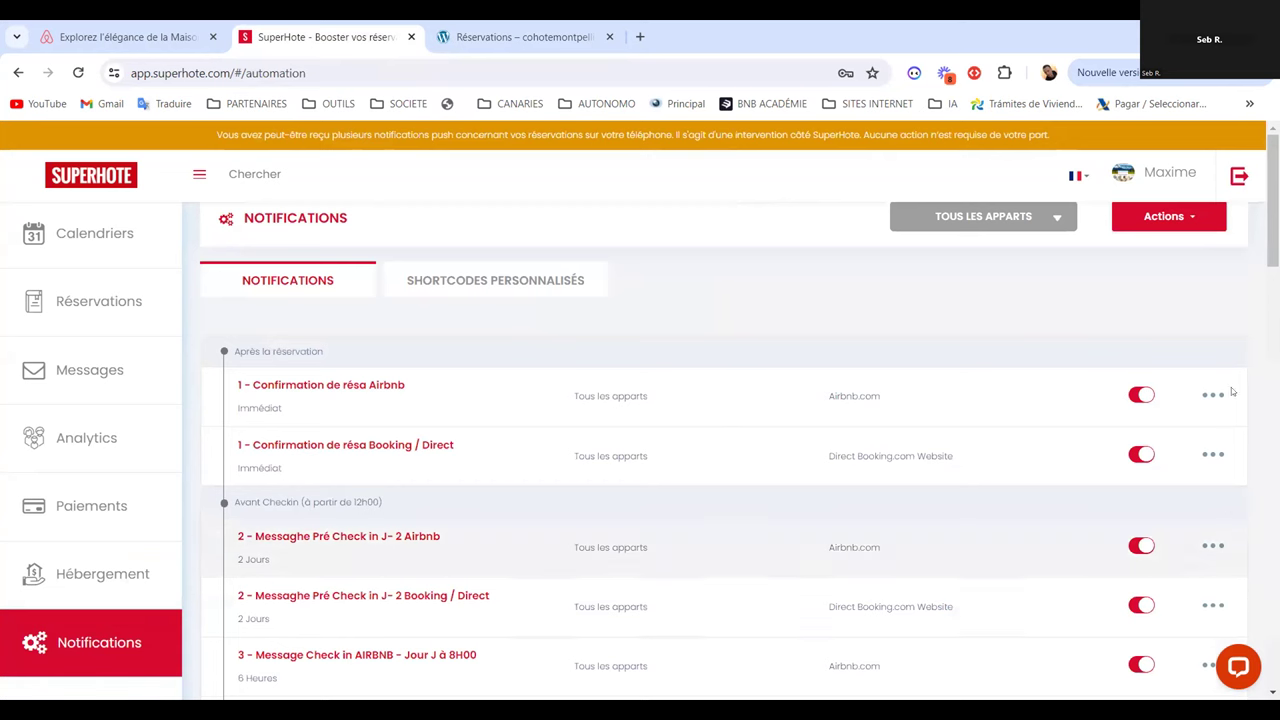
scroll(724, 450, "down", 10)
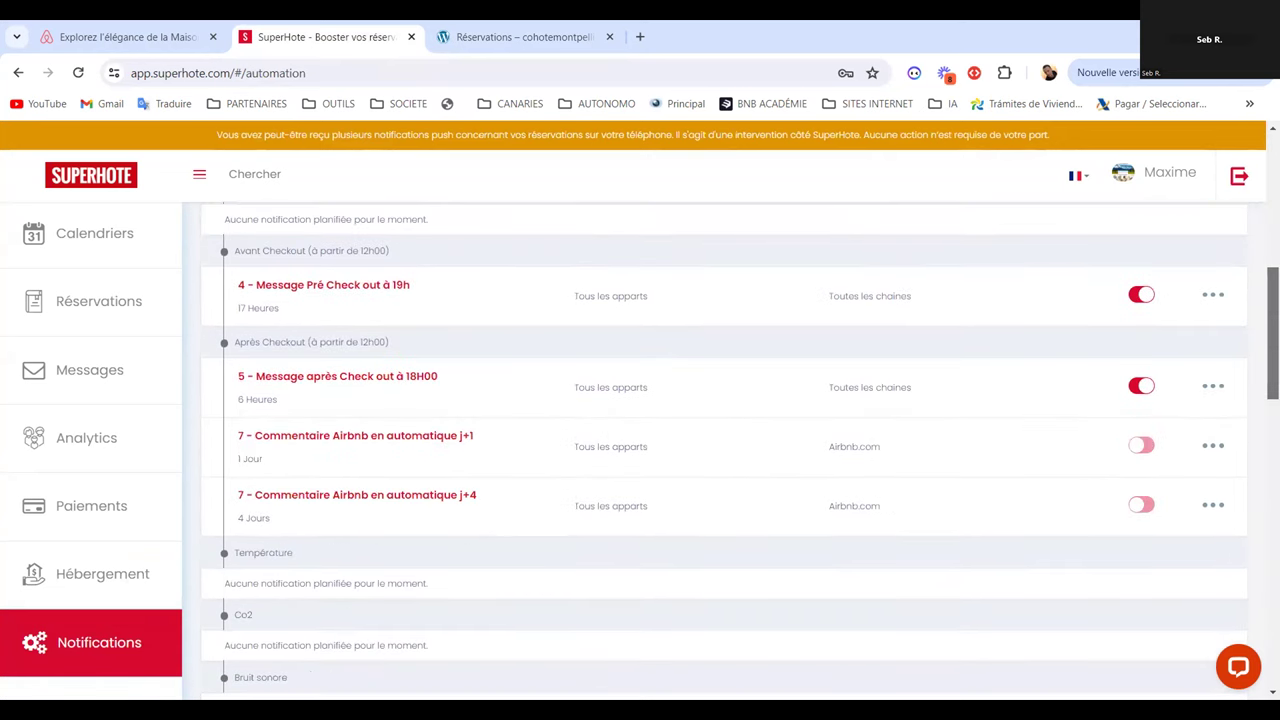
scroll(1238, 222, "up", 10)
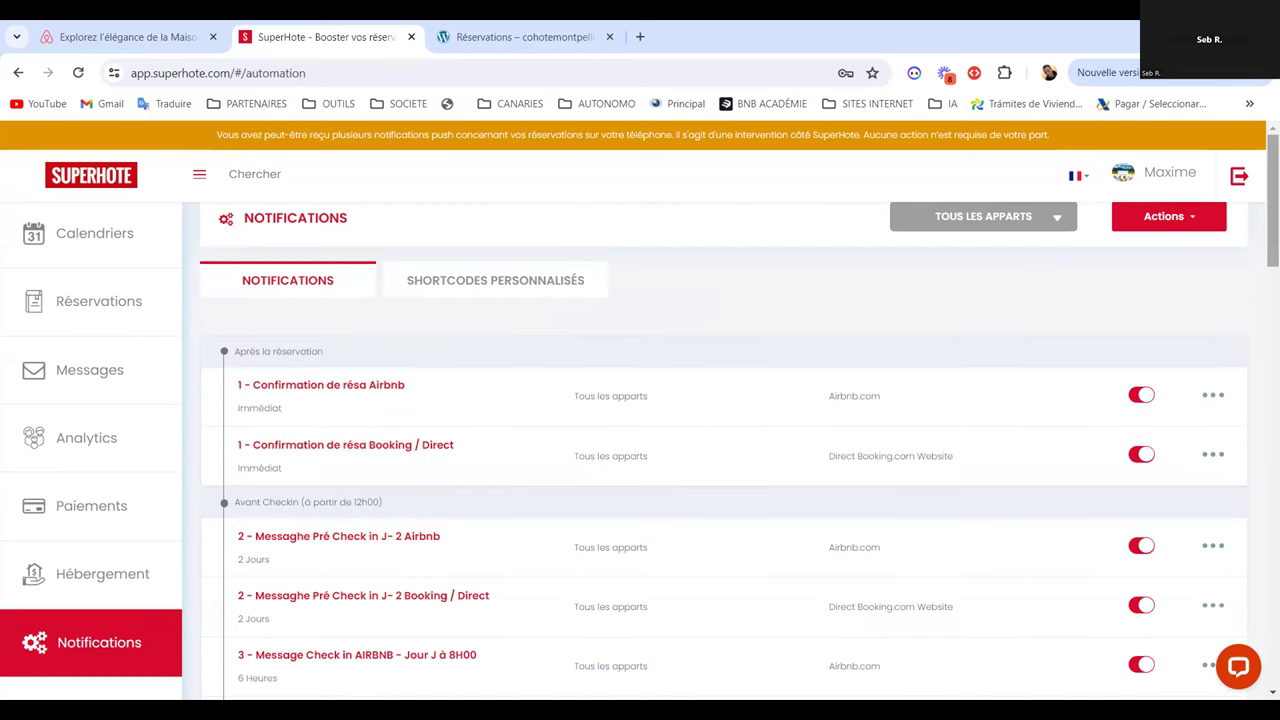
scroll(971, 400, "down", 1)
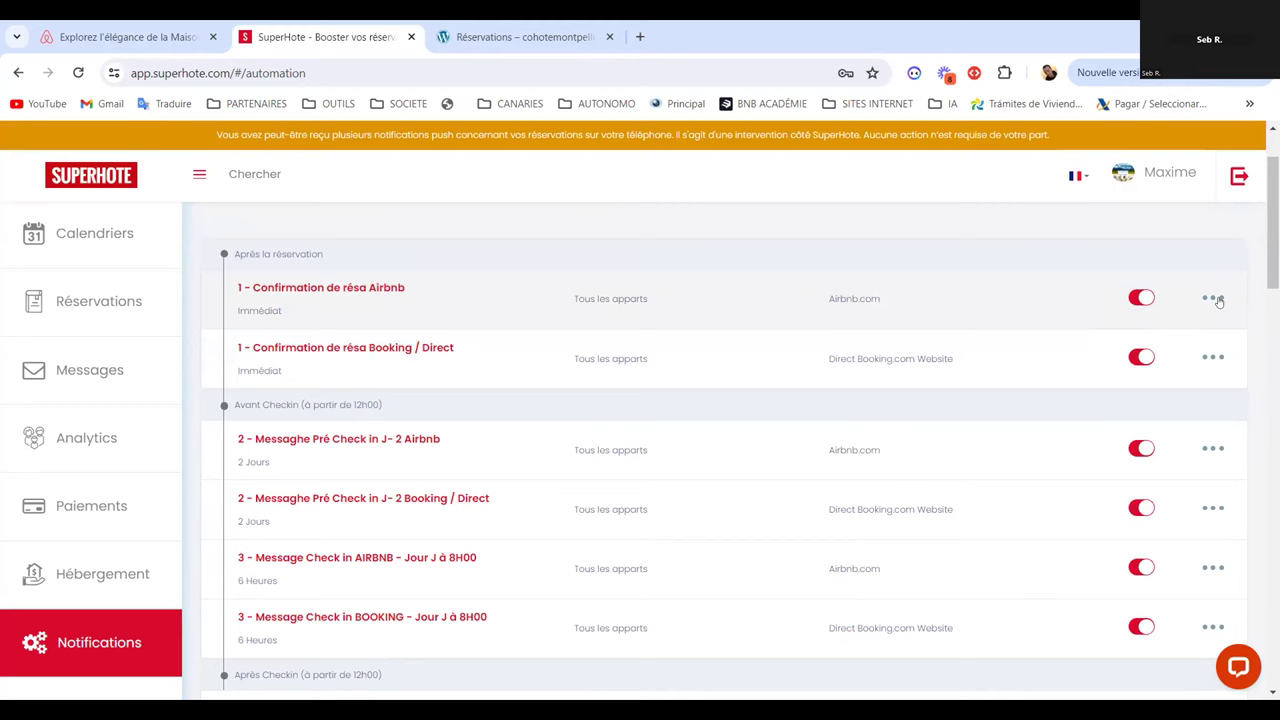
scroll(286, 313, "up", 1)
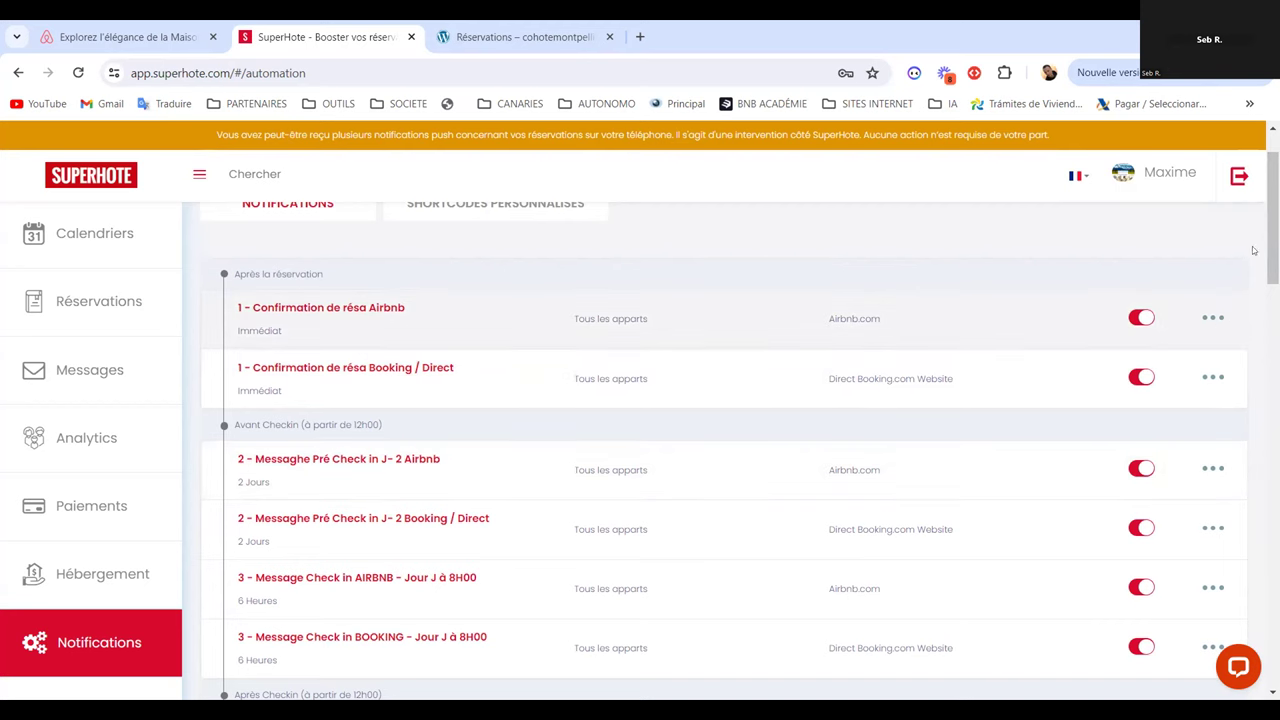
scroll(463, 442, "down", 4)
scroll(587, 369, "up", 3)
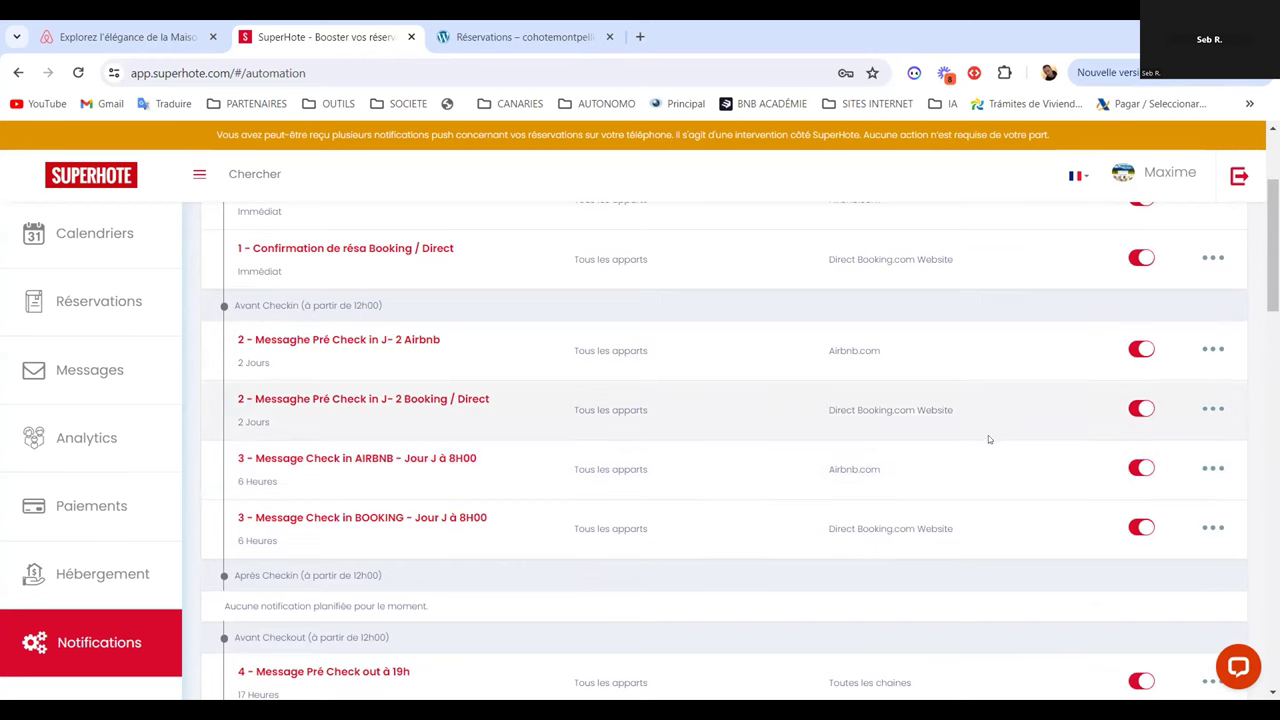
scroll(1272, 260, "down", 1)
scroll(1272, 260, "down", 2)
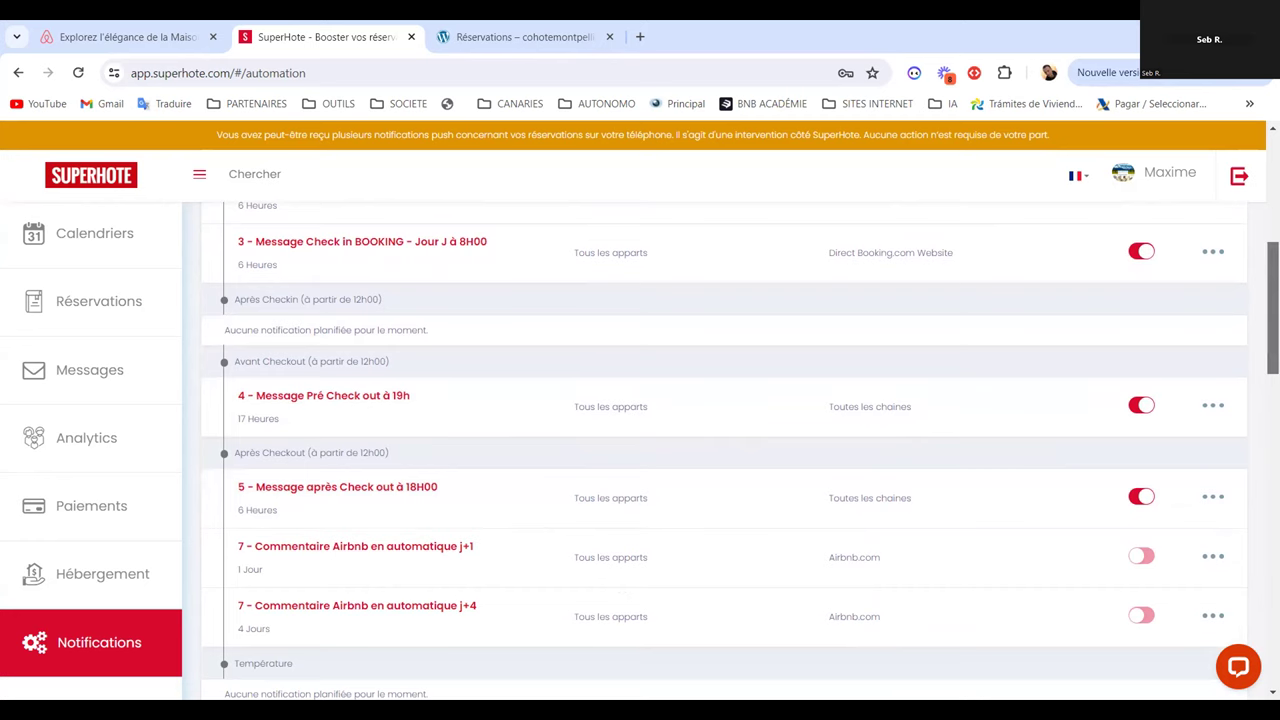
scroll(1273, 300, "up", 1)
scroll(724, 450, "up", 3)
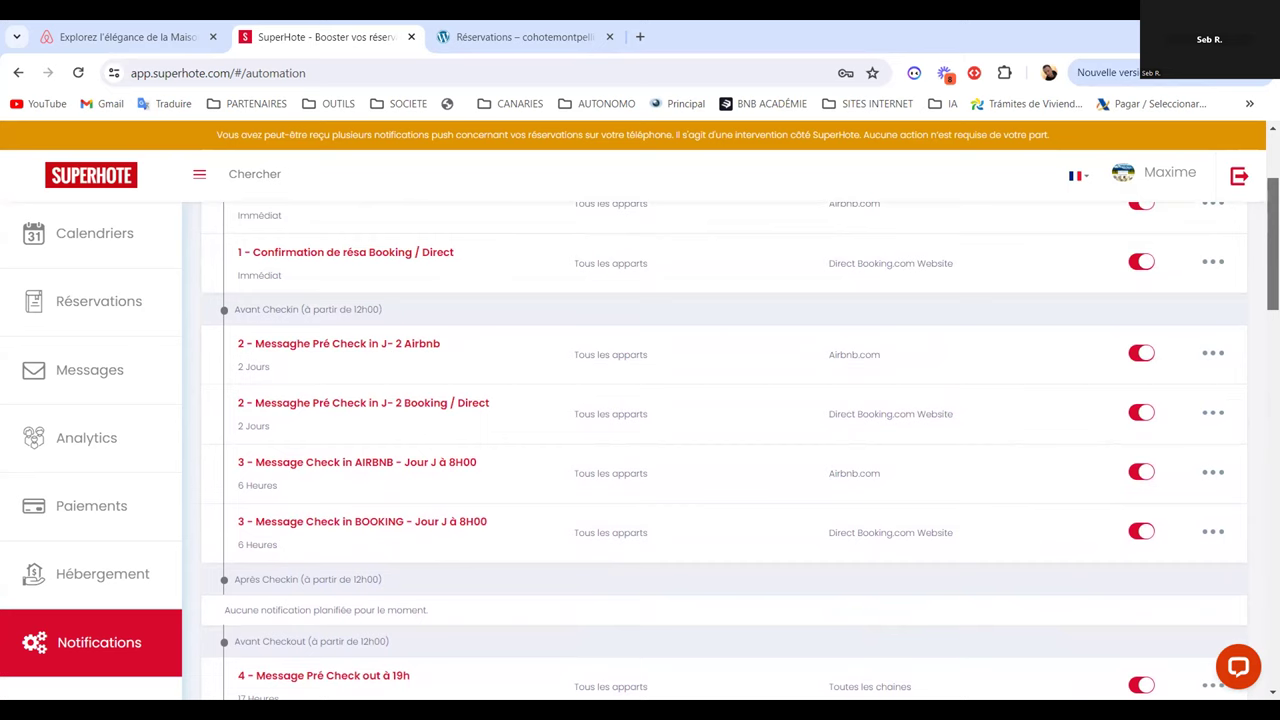
scroll(724, 450, "up", 2)
scroll(724, 450, "down", 1)
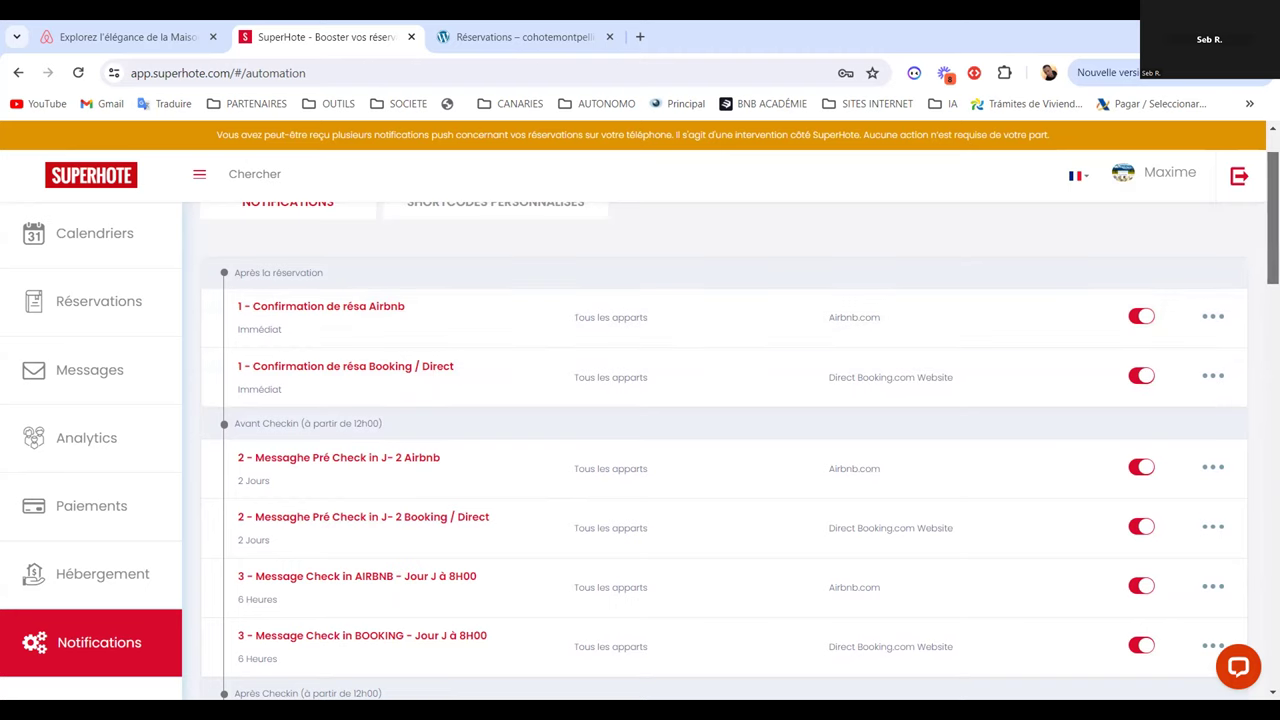
scroll(1091, 250, "up", 1)
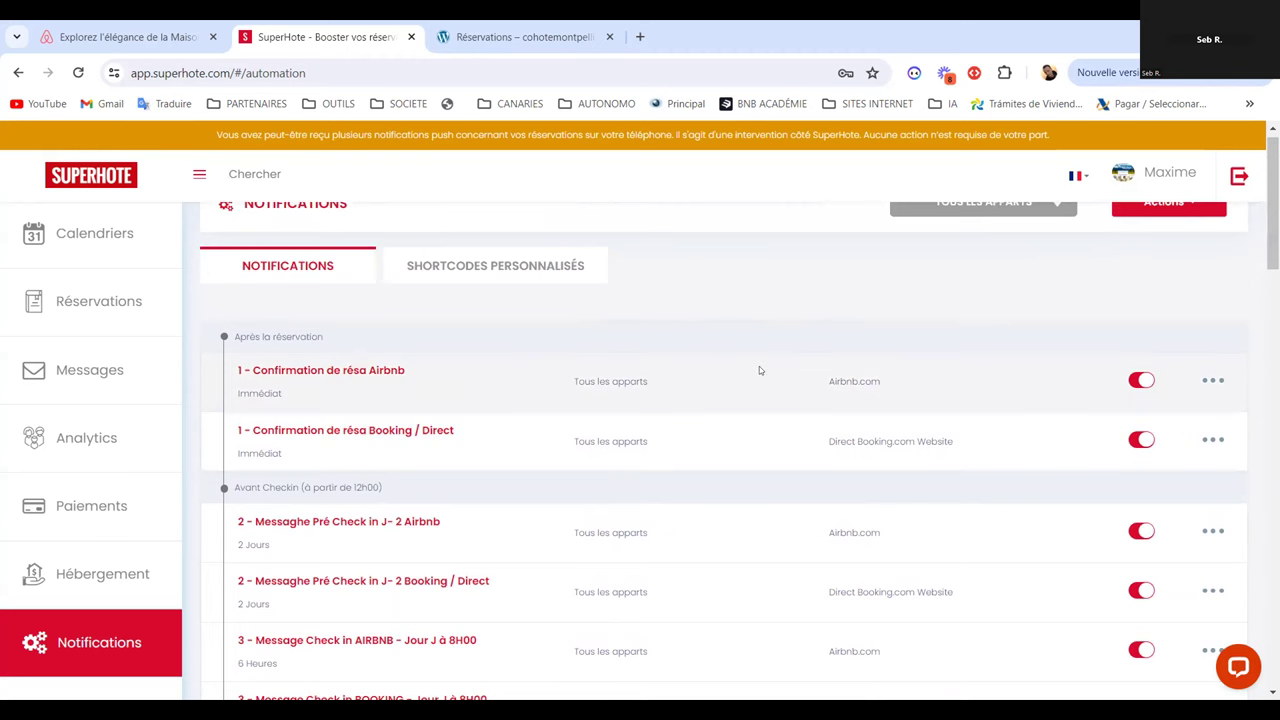
scroll(740, 417, "up", 1)
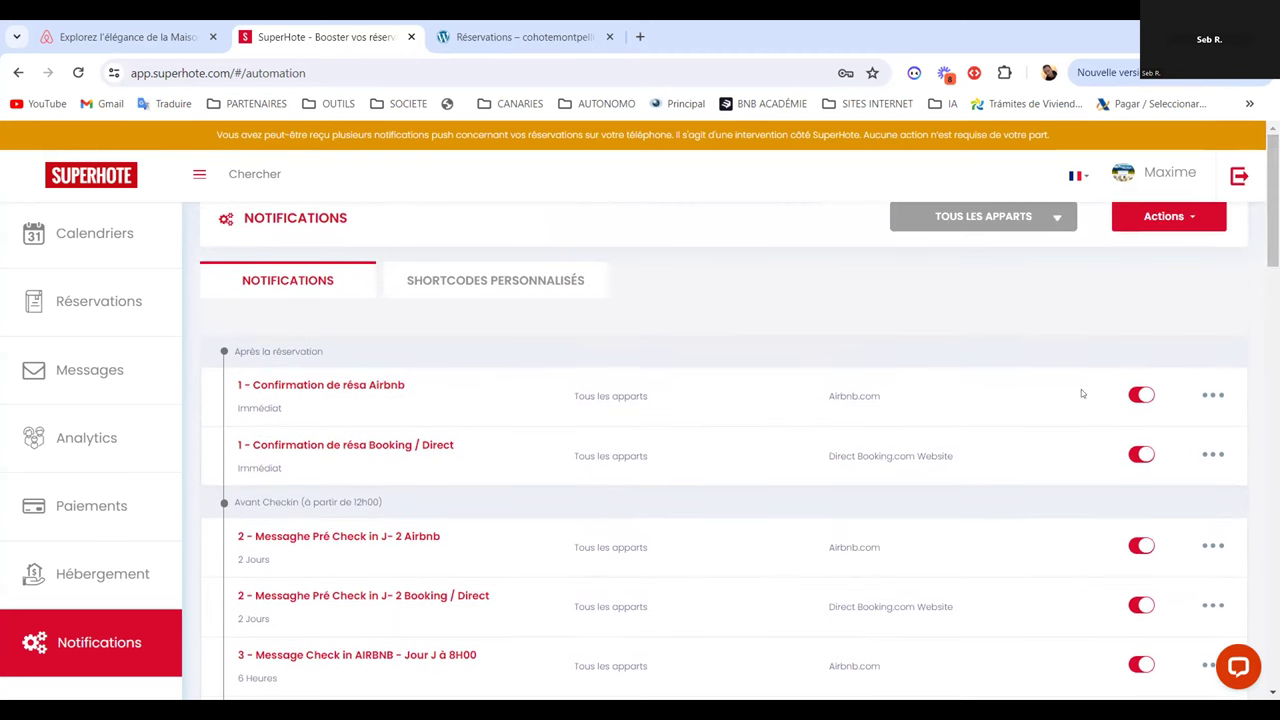
Open the "1 - Confirmation de résa Airbnb" notification for editing and examine its title and the available trigger events
left_click(1210, 398)
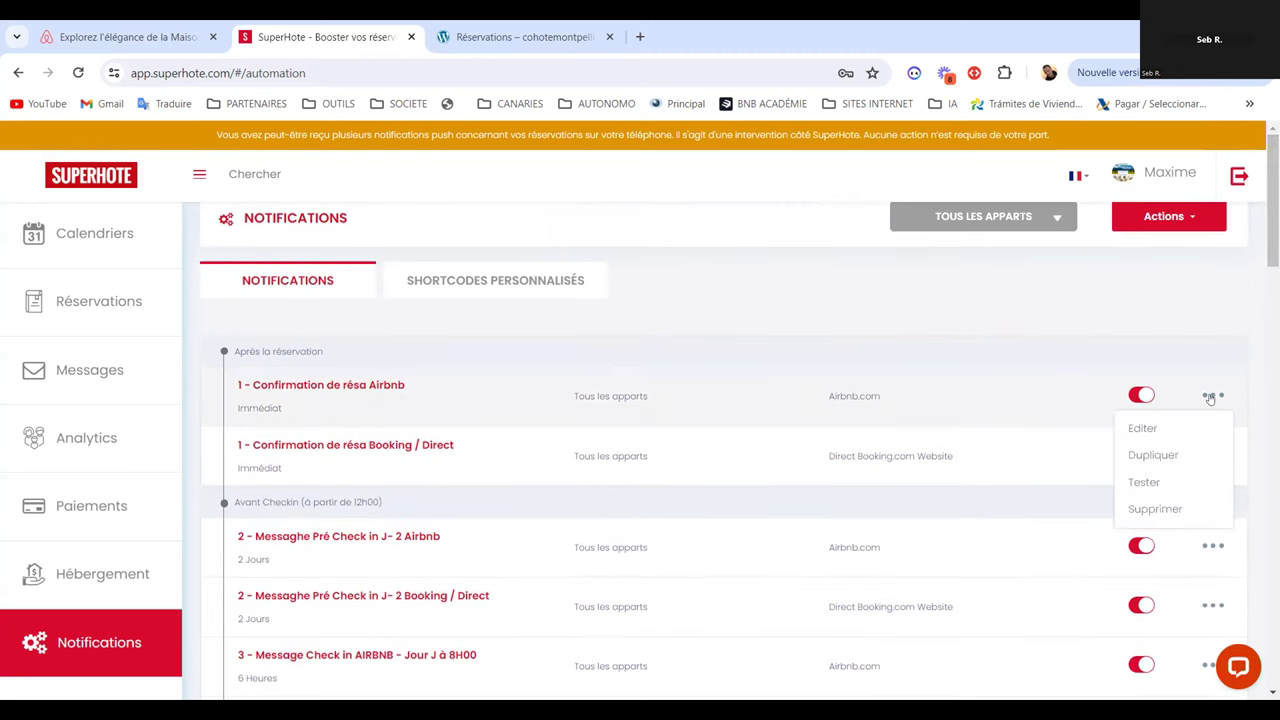
left_click(1150, 428)
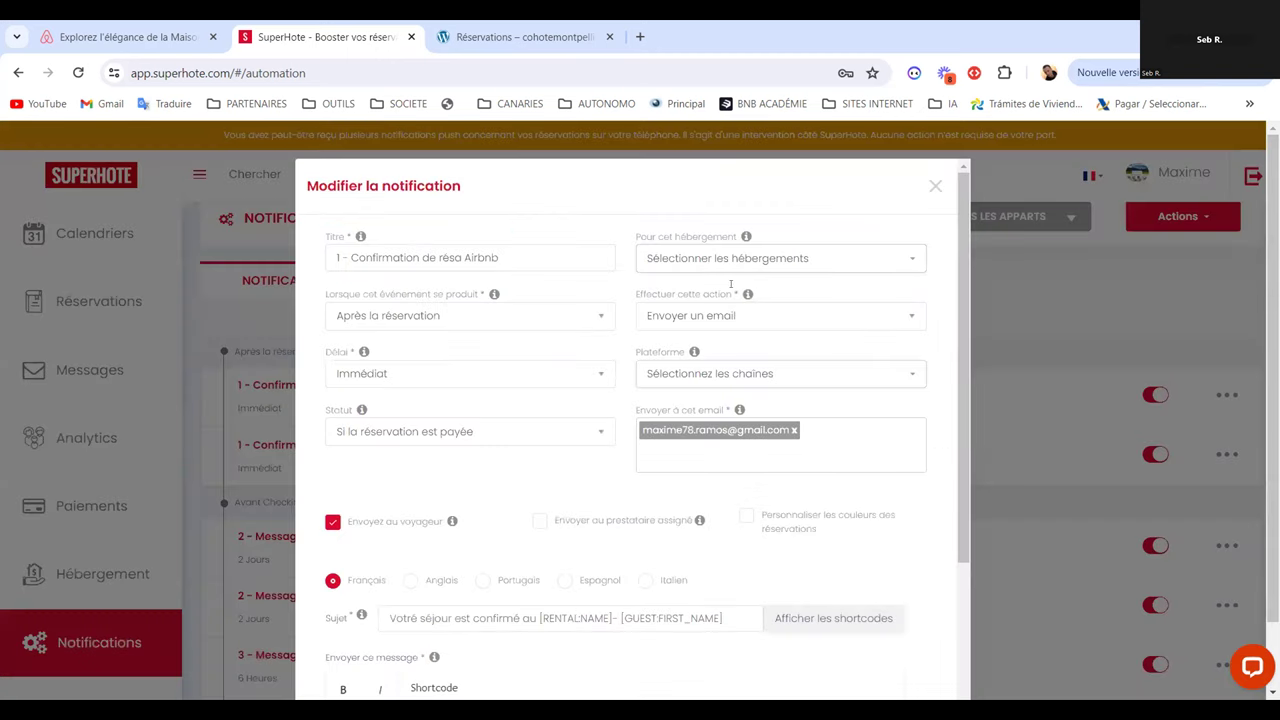
left_click_drag(500, 257, 310, 250)
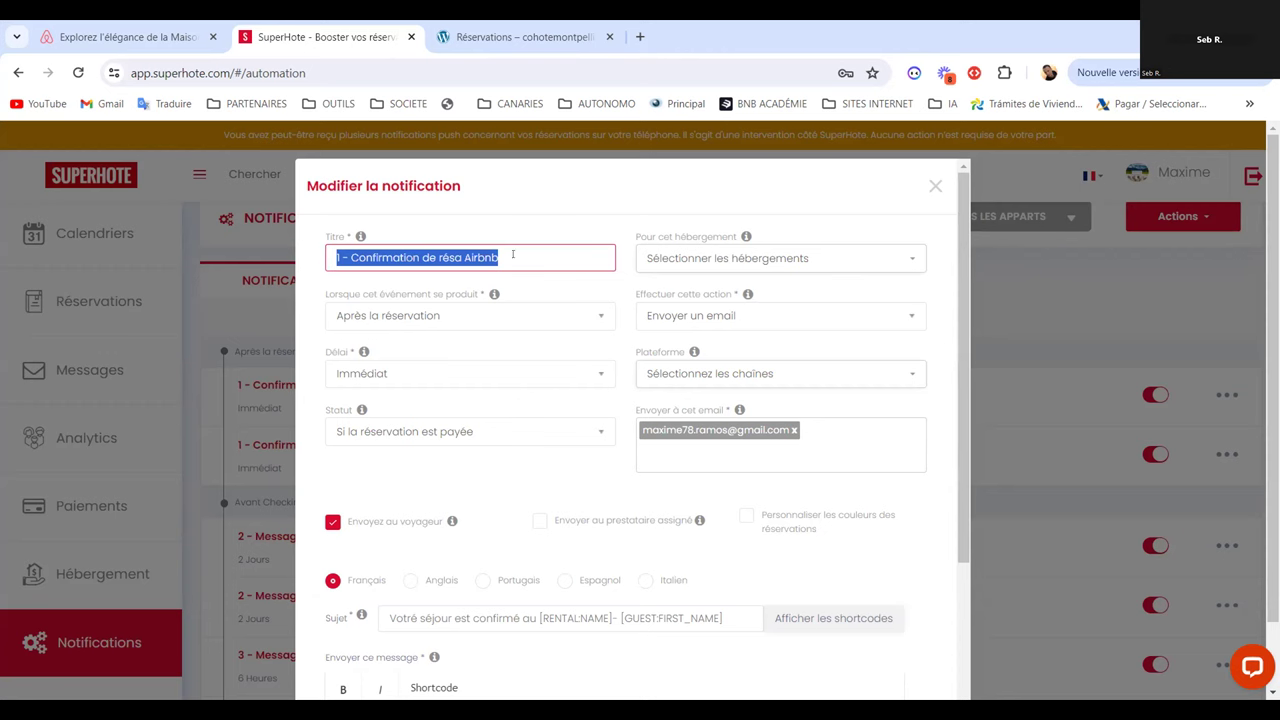
left_click(345, 315)
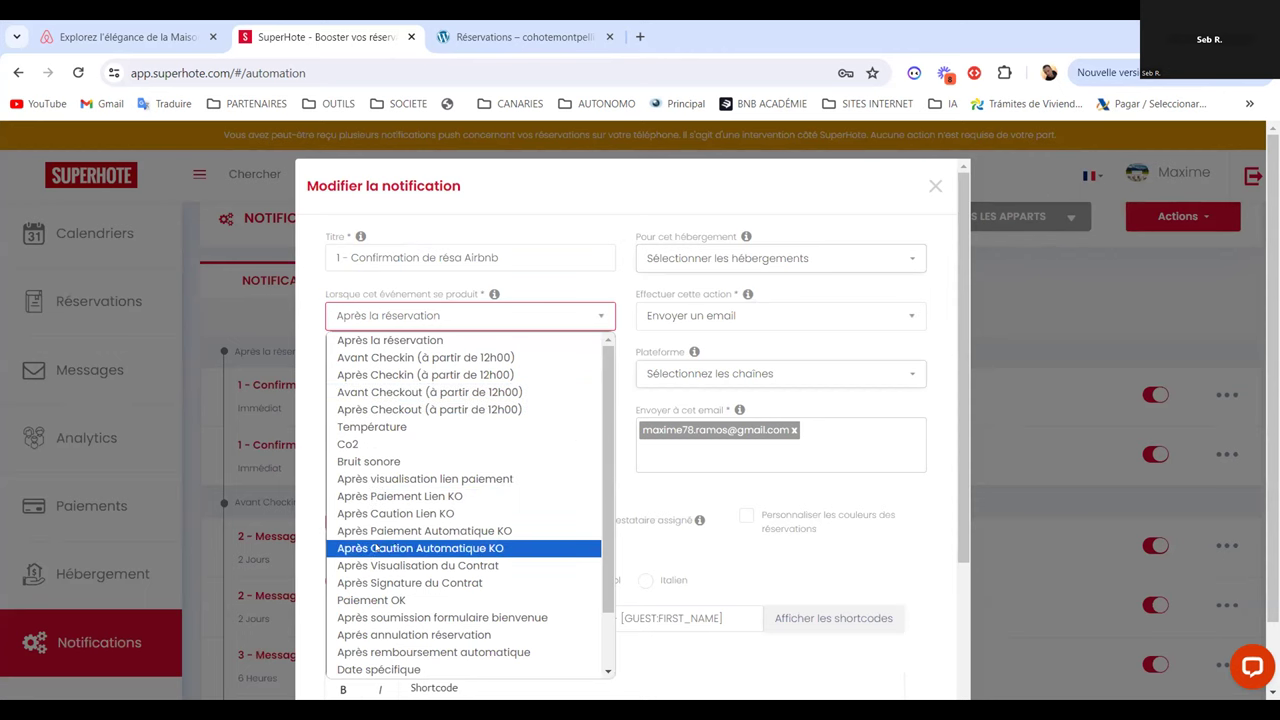
scroll(610, 488, "down", 2)
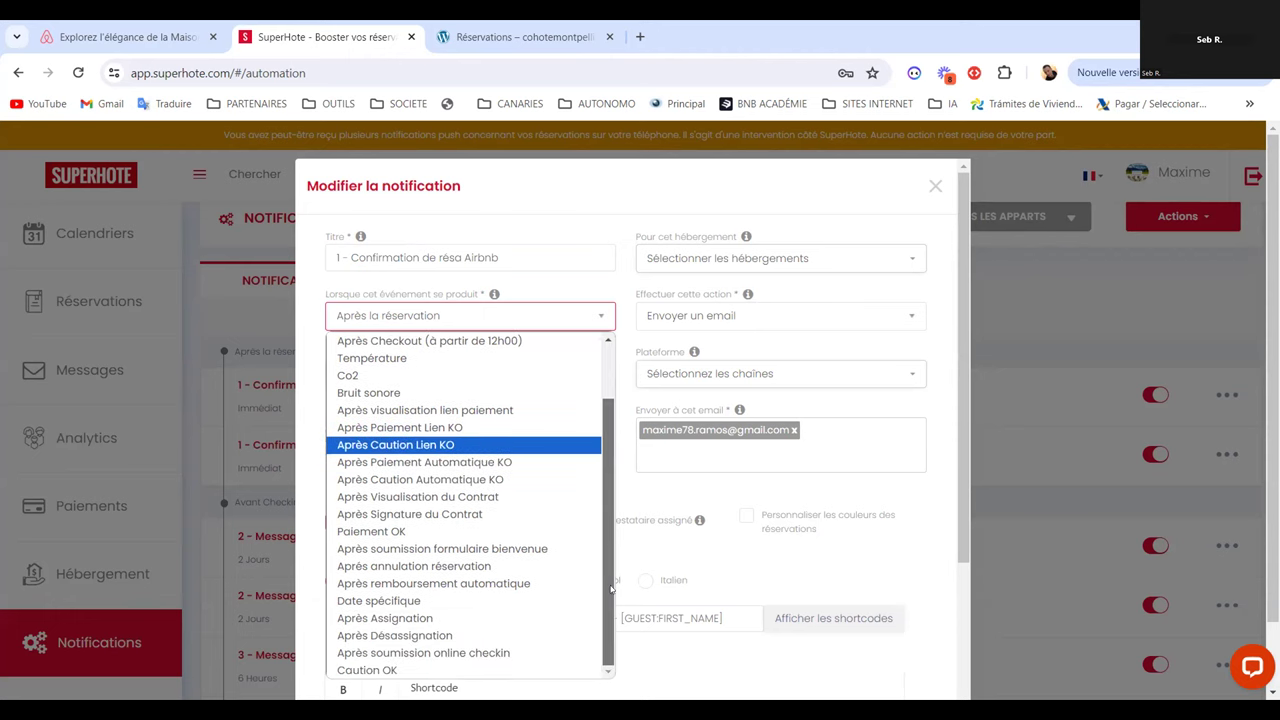
scroll(611, 590, "up", 5)
left_click_drag(608, 388, 609, 496)
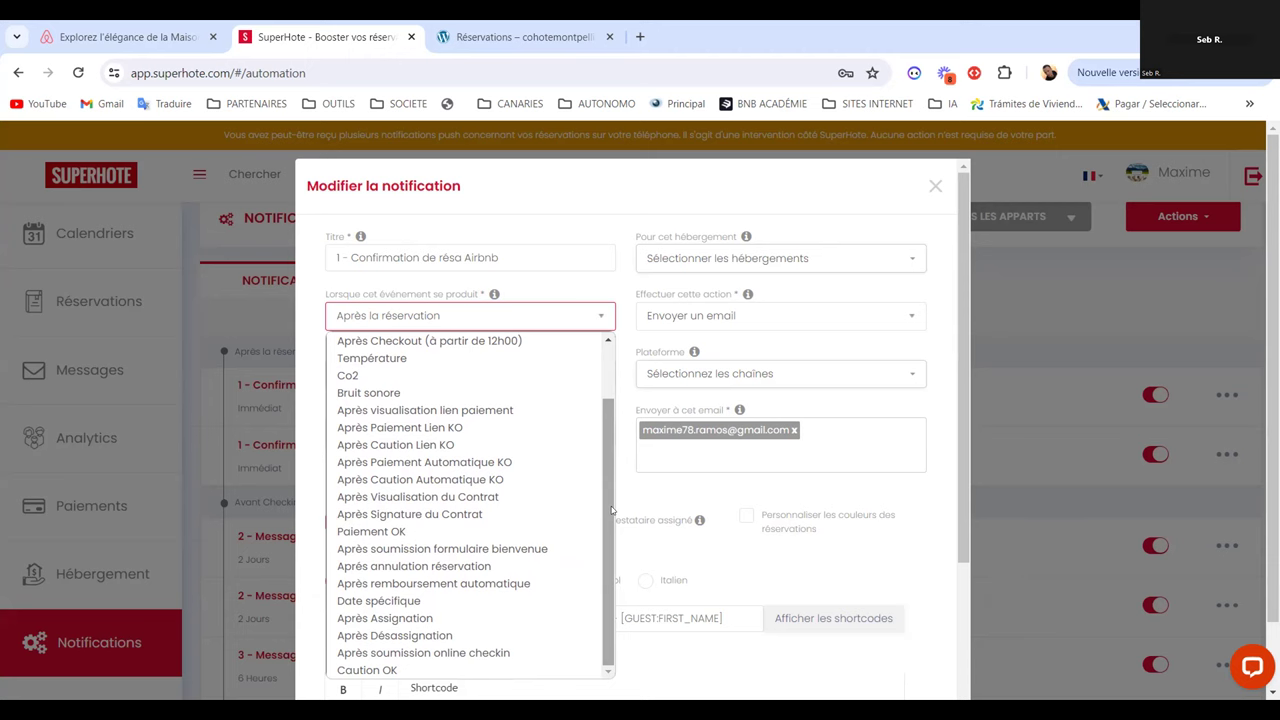
left_click_drag(612, 510, 612, 456)
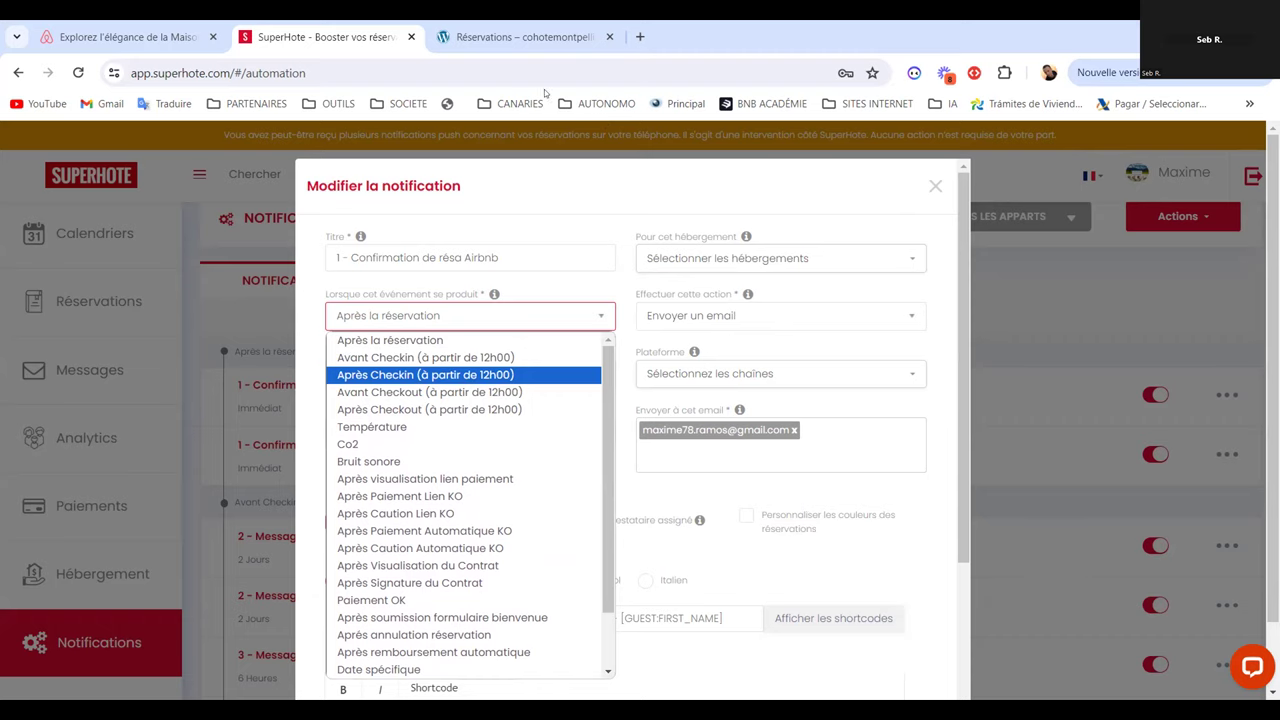
Load the SuperHote calendar in the other browser tab and examine the details of Refuge Pyrénéen's 3 to 7 June 2024 Booking.com reservation
left_click(520, 37)
left_click(391, 72)
key("BackSpace")
type("app")
key("Return")
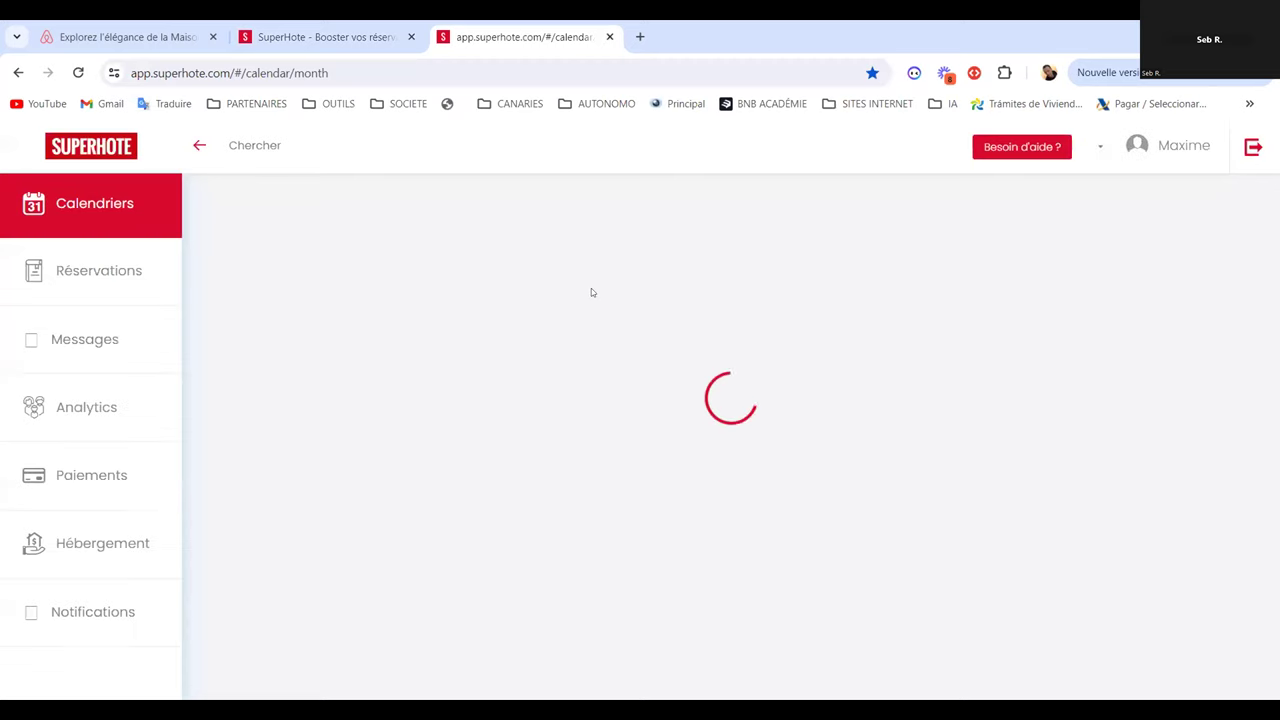
left_click(487, 432)
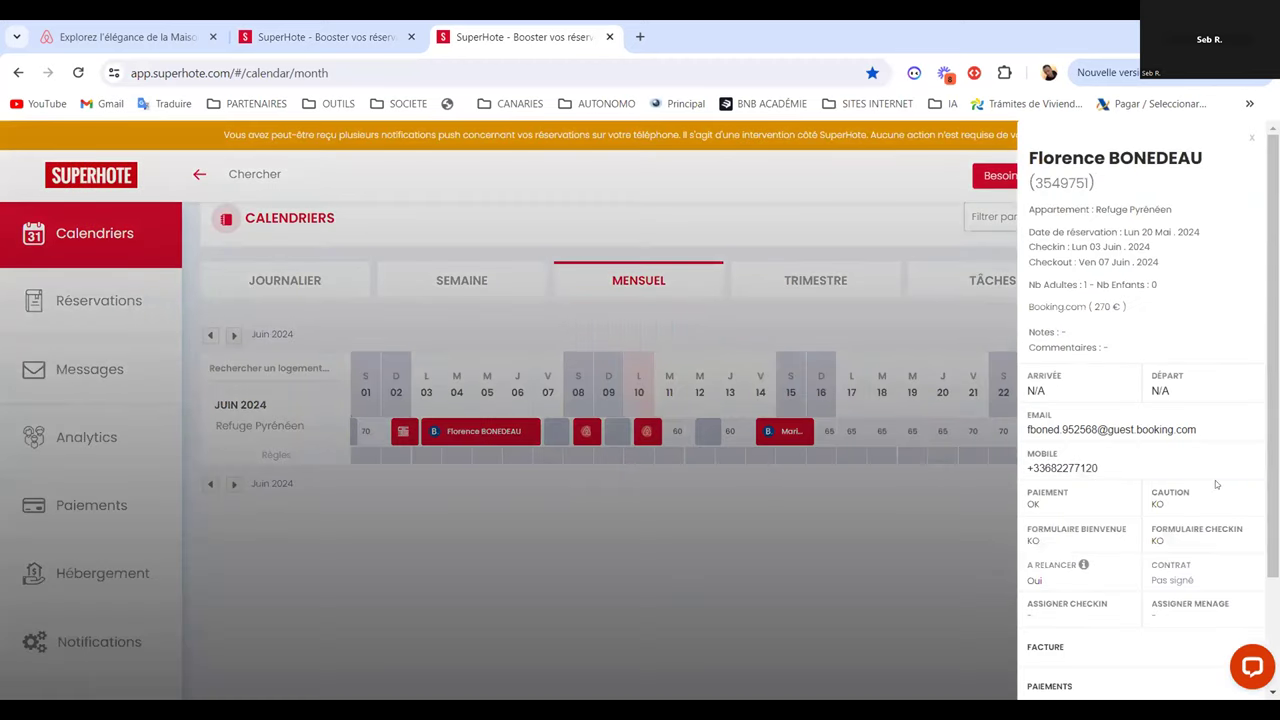
scroll(1200, 450, "down", 3)
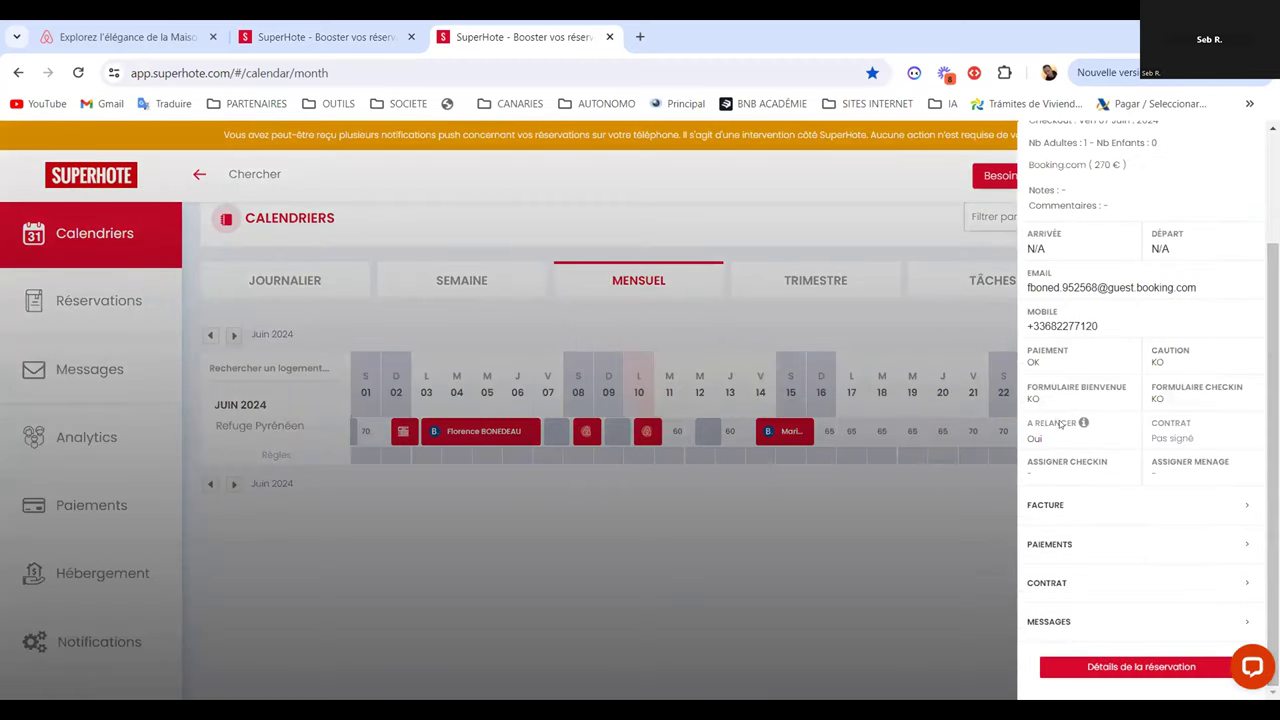
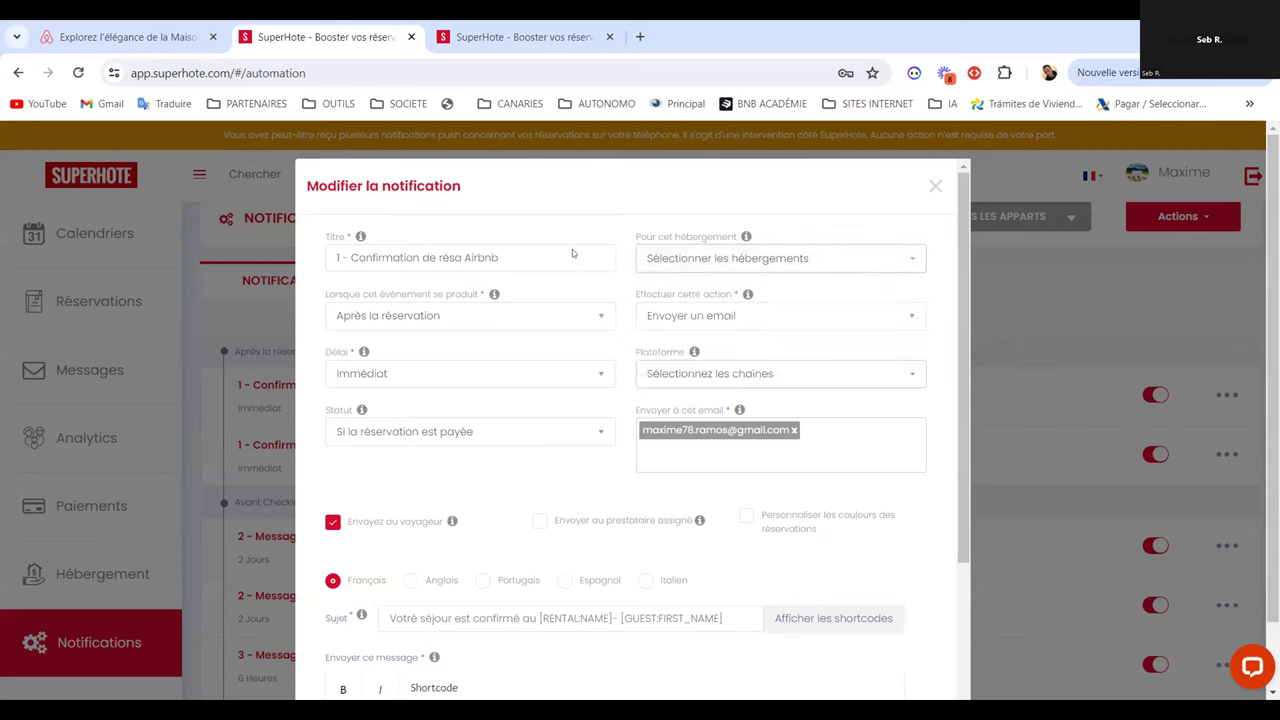
Return to the Airbnb confirmation notification and check its available actions and platform choices without changing them
left_click(716, 316)
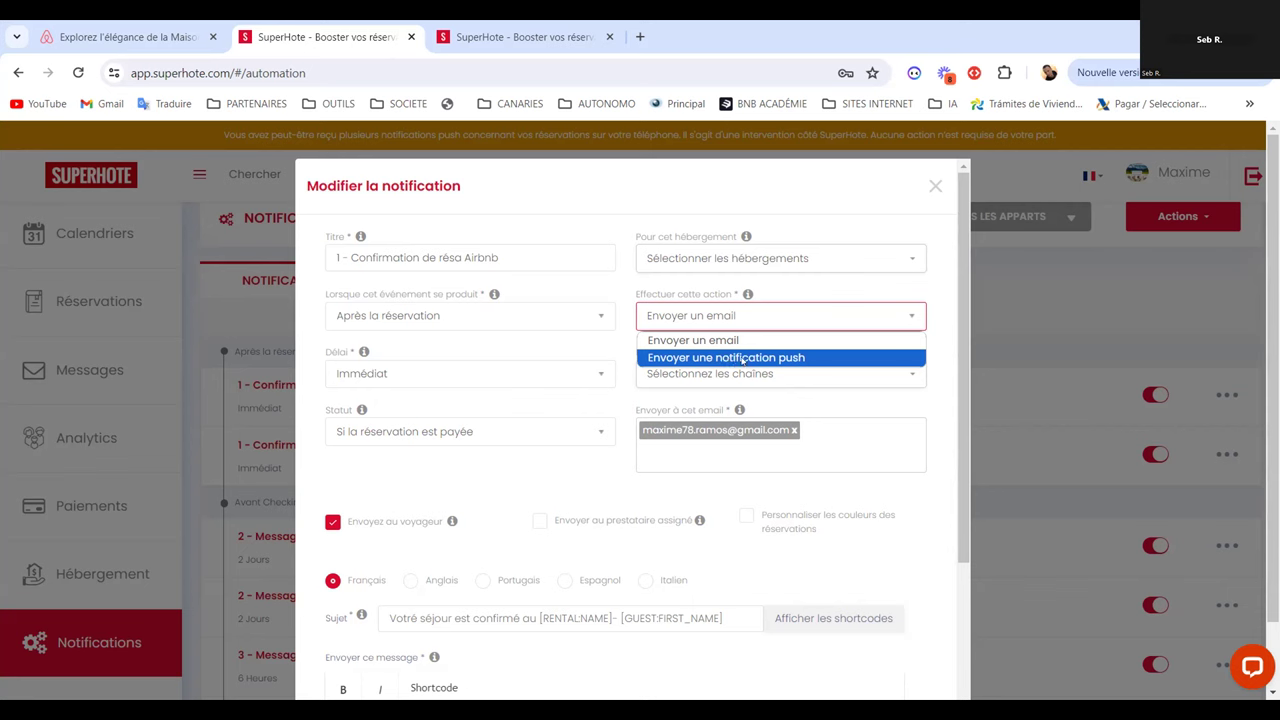
left_click(888, 204)
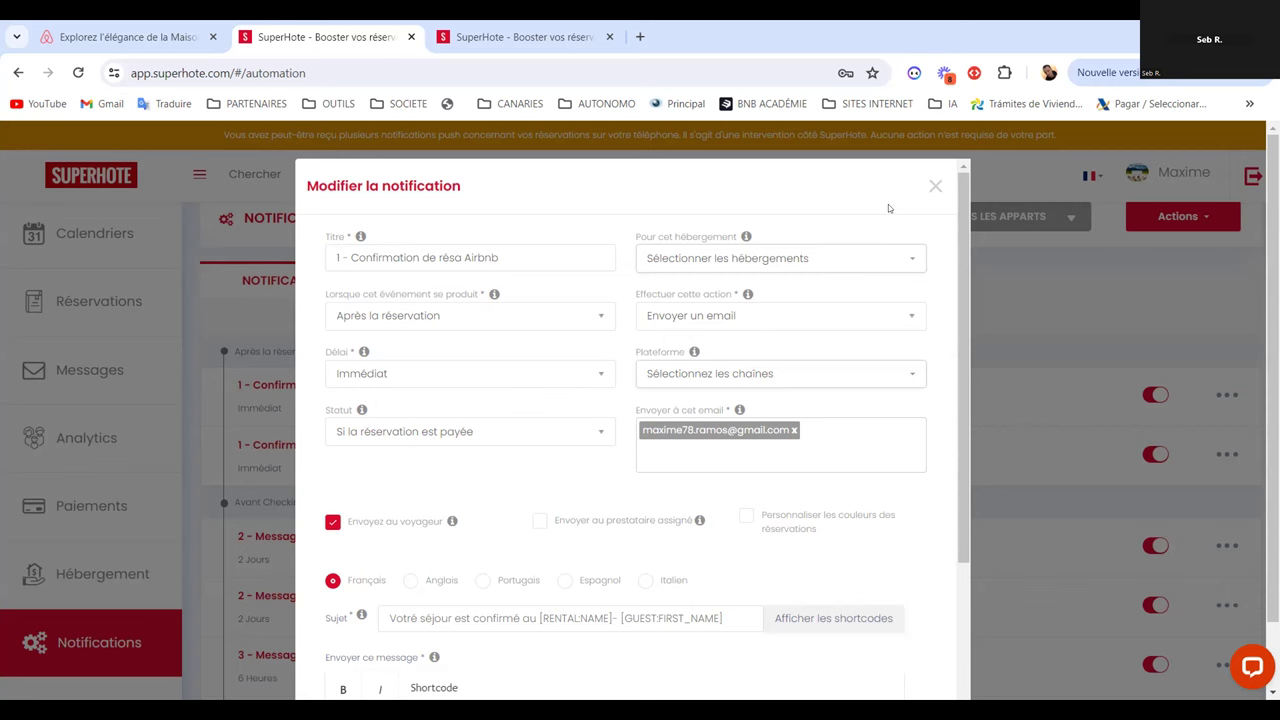
left_click(700, 315)
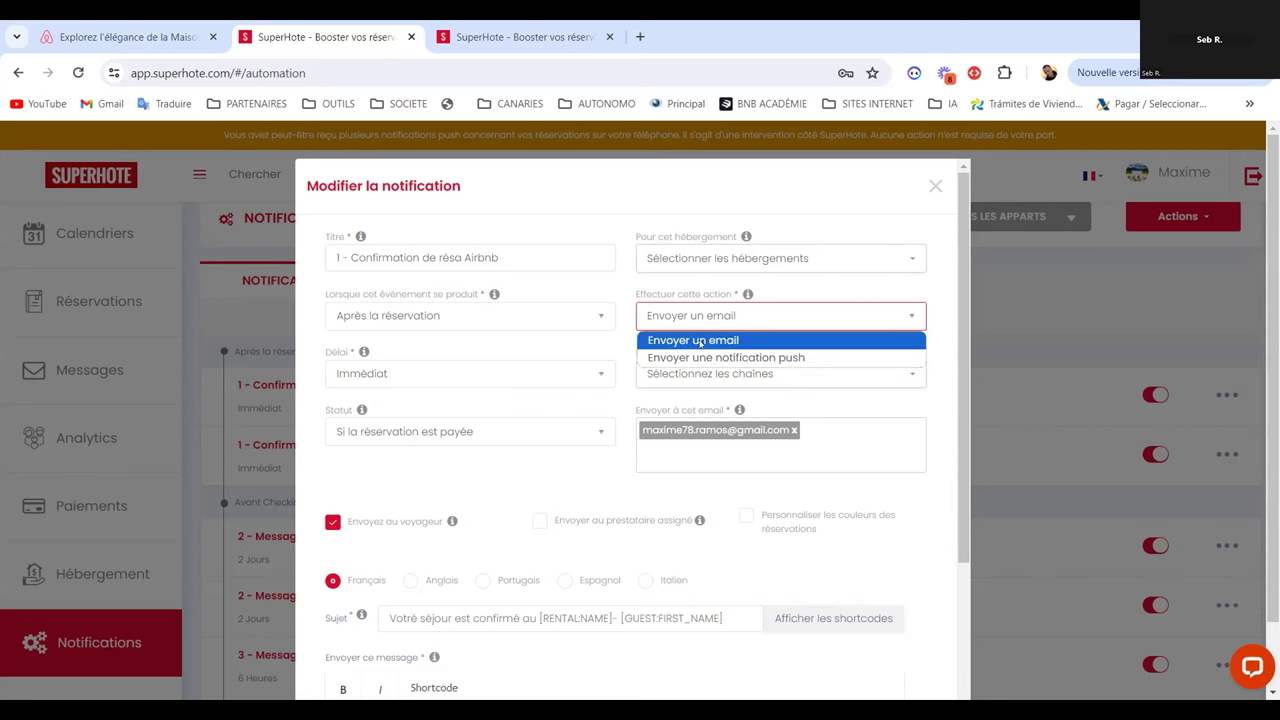
left_click(606, 350)
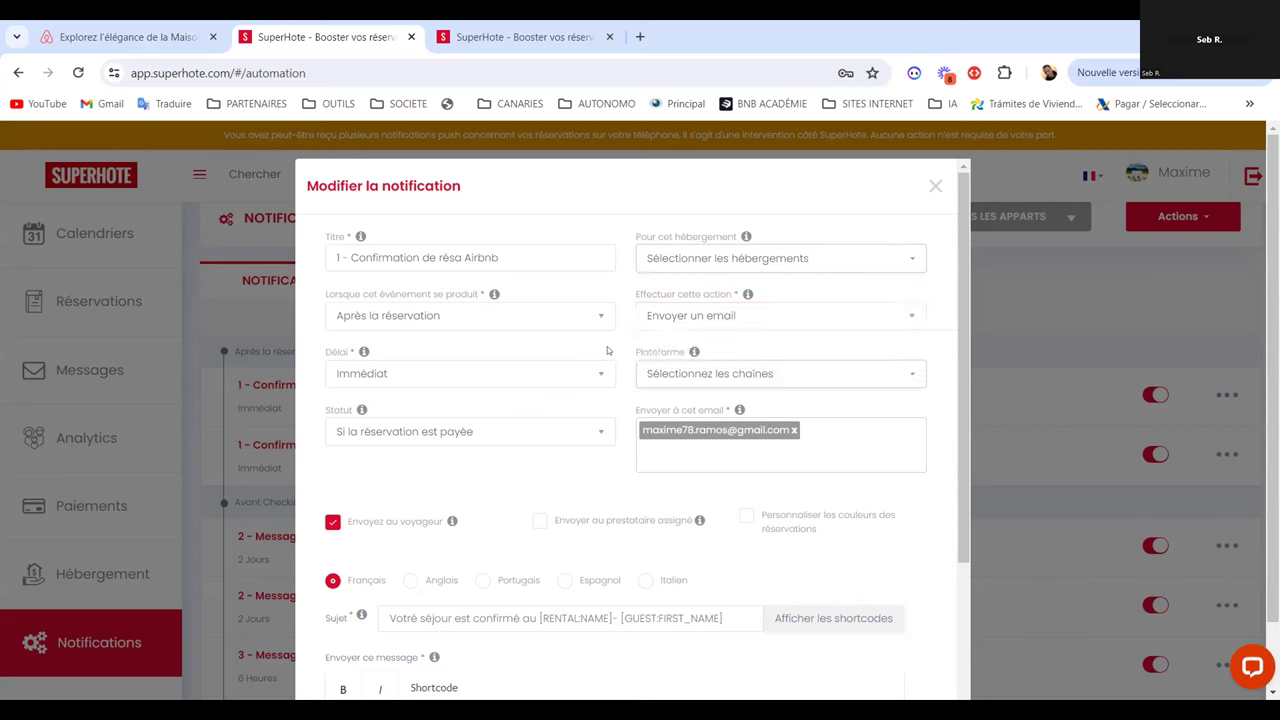
left_click(677, 375)
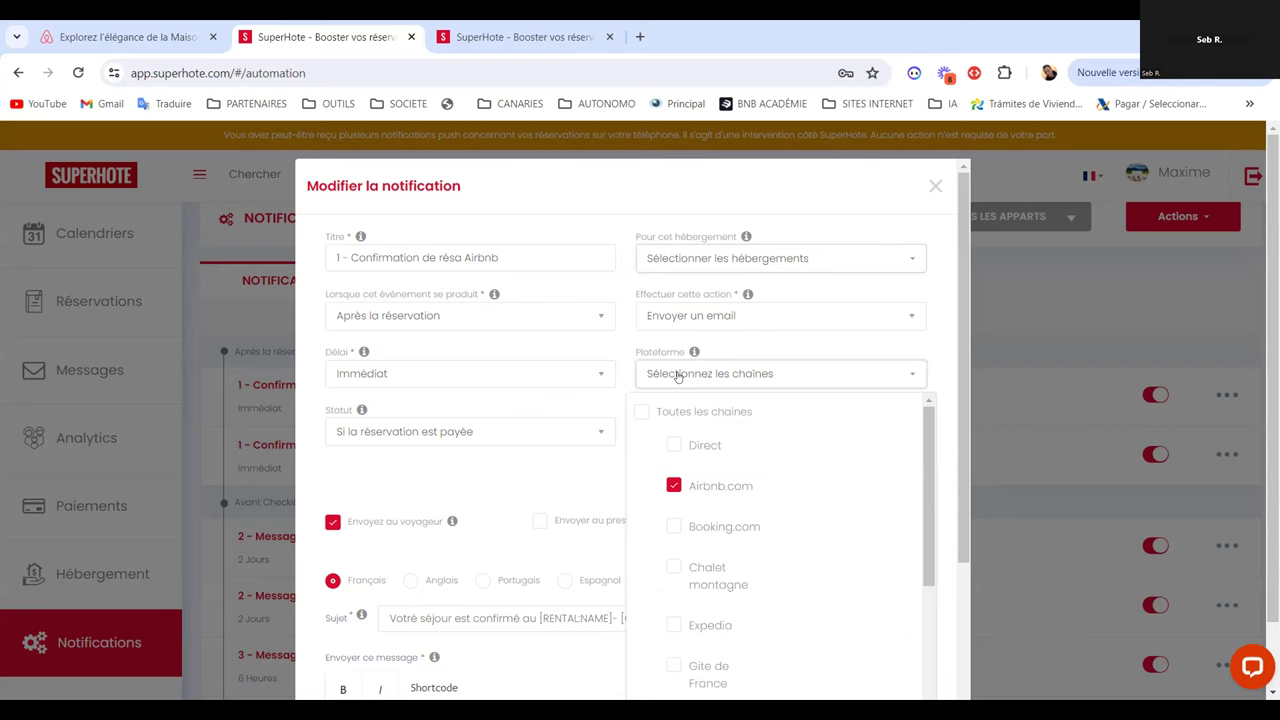
Examine the full list of booking platforms available for the Airbnb confirmation notification, then close it without changing the selection
mouse_move(930, 461)
left_mouse_down()
mouse_move(929, 600)
mouse_move(911, 464)
left_mouse_up()
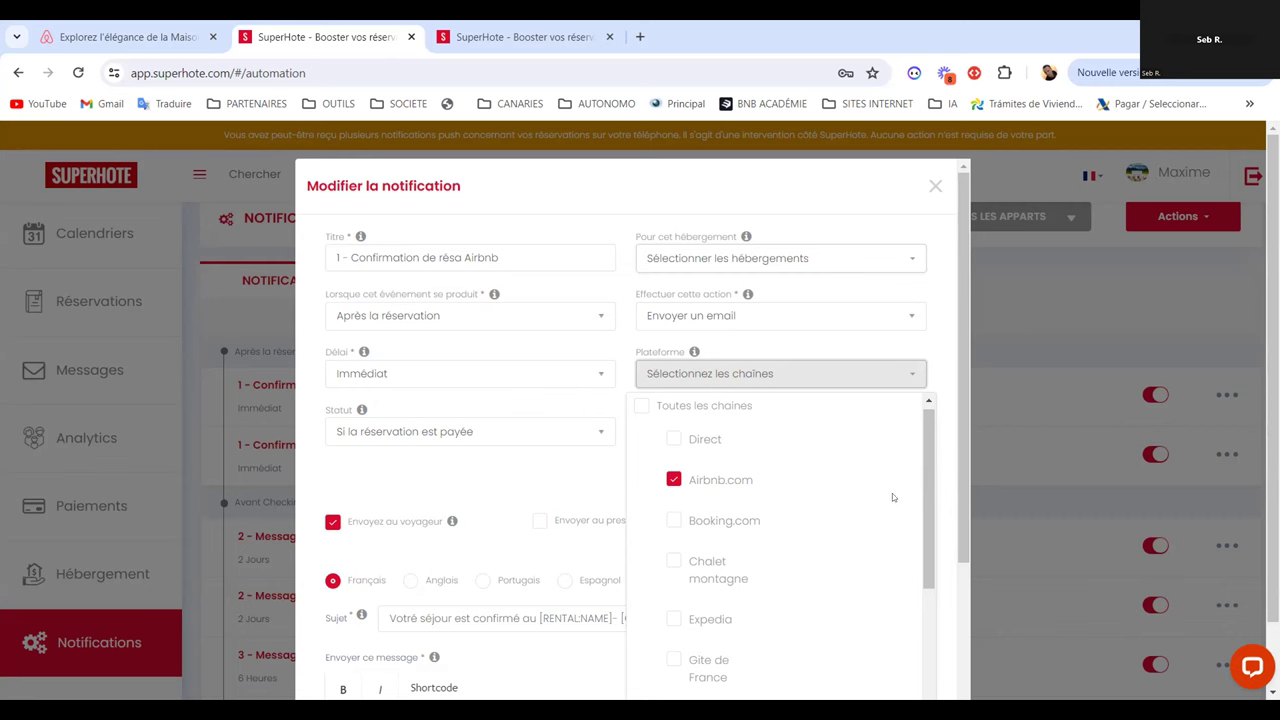
left_click_drag(930, 462, 940, 628)
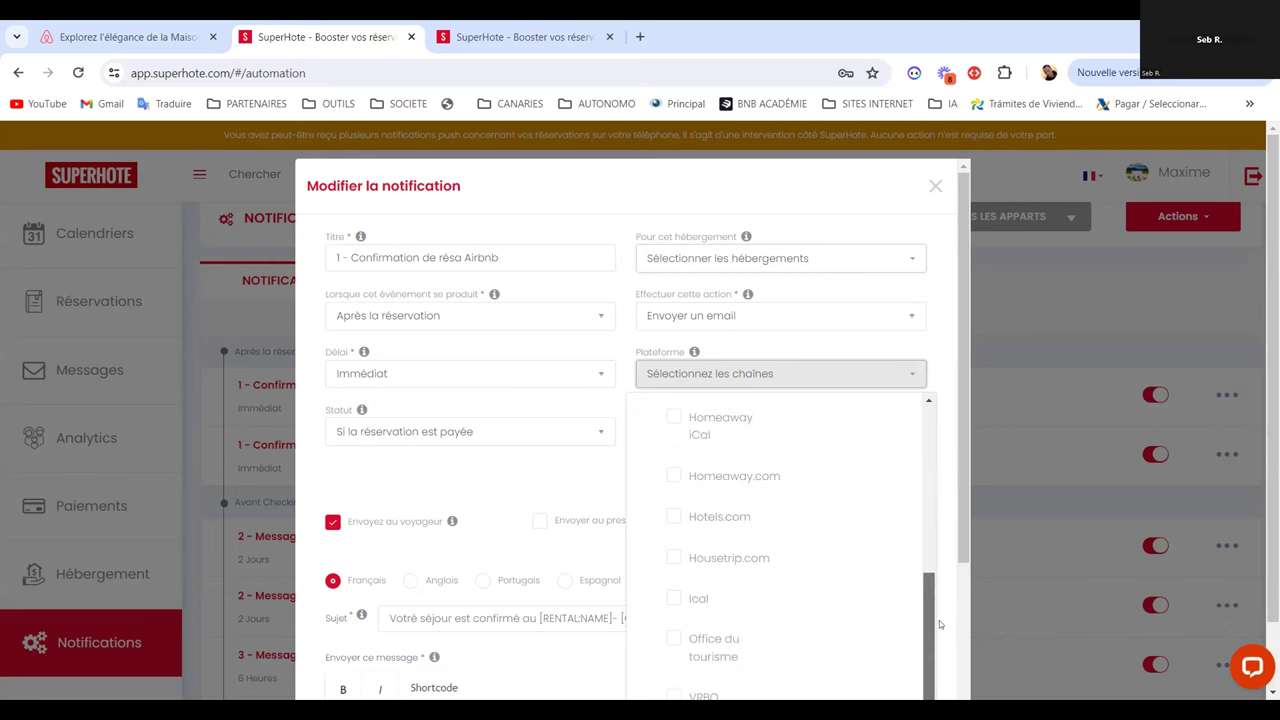
scroll(970, 625, "down", 3)
scroll(973, 625, "up", 3)
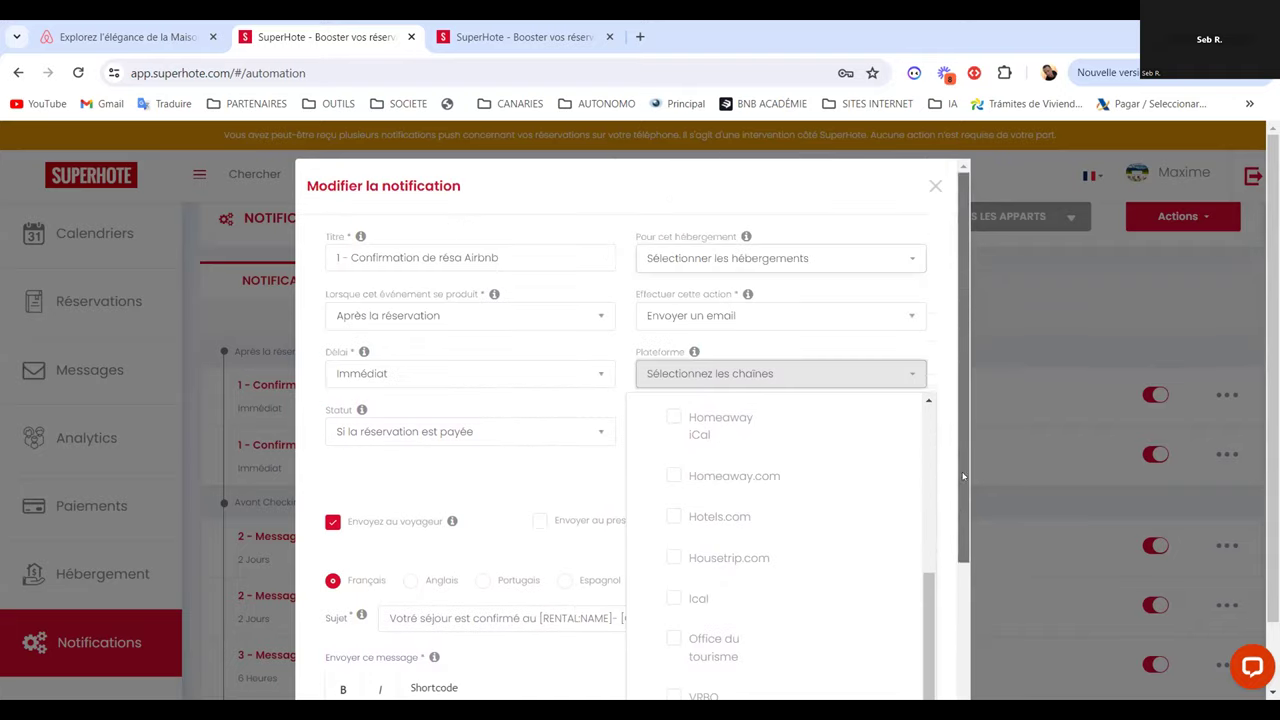
left_click_drag(930, 560, 897, 357)
left_click(941, 301)
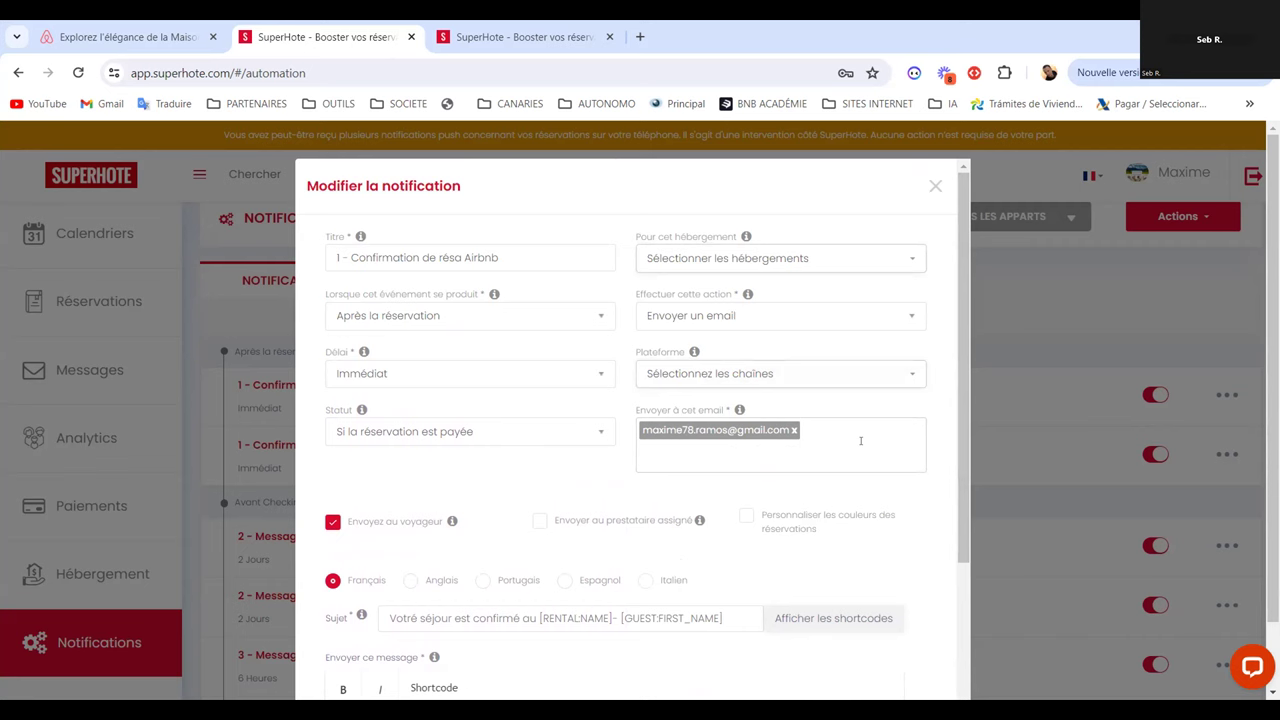
Toggle the notification's "Envoyez au voyageur" option off and back on, and examine its languages, subject and message
left_click(331, 524)
left_click(331, 523)
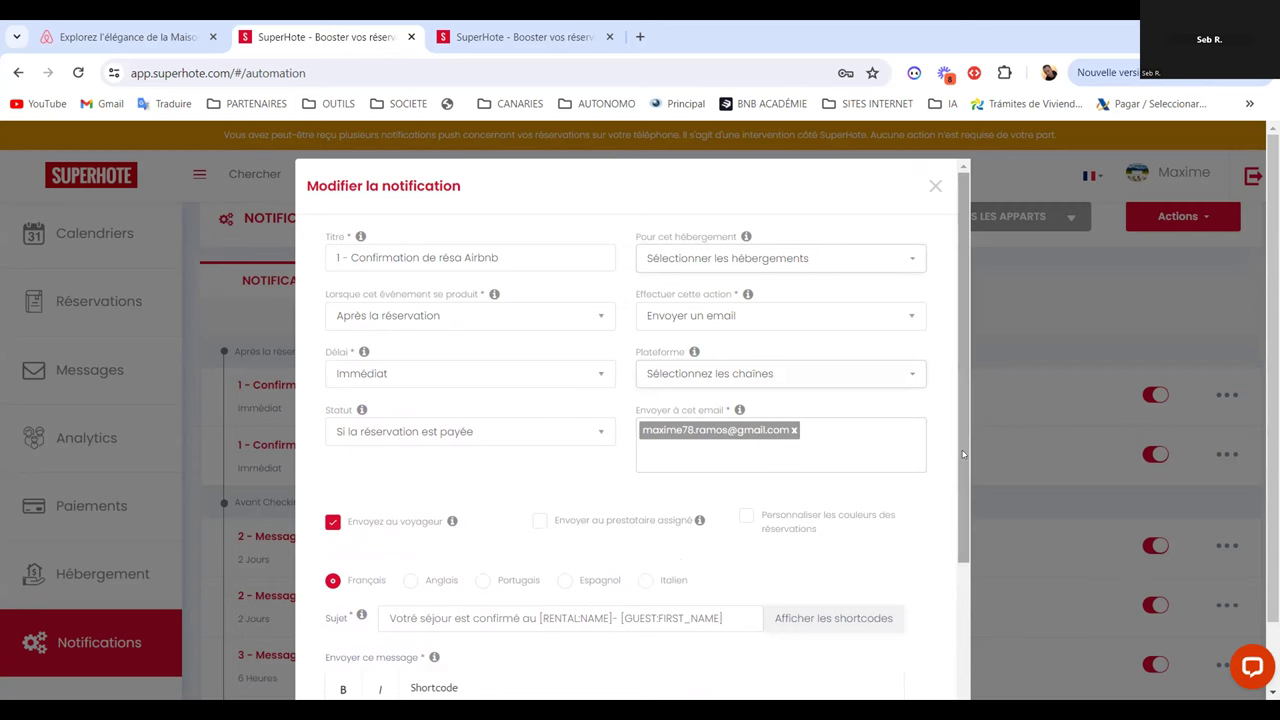
scroll(942, 484, "down", 1)
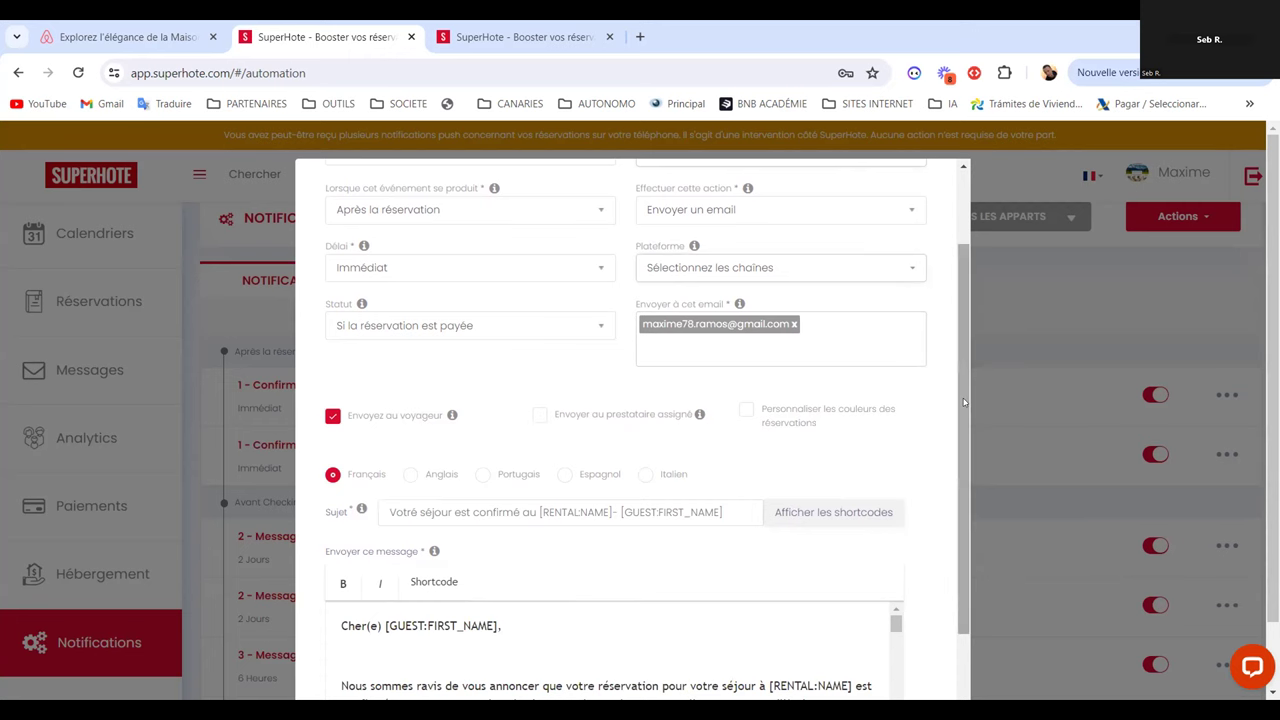
scroll(964, 402, "down", 2)
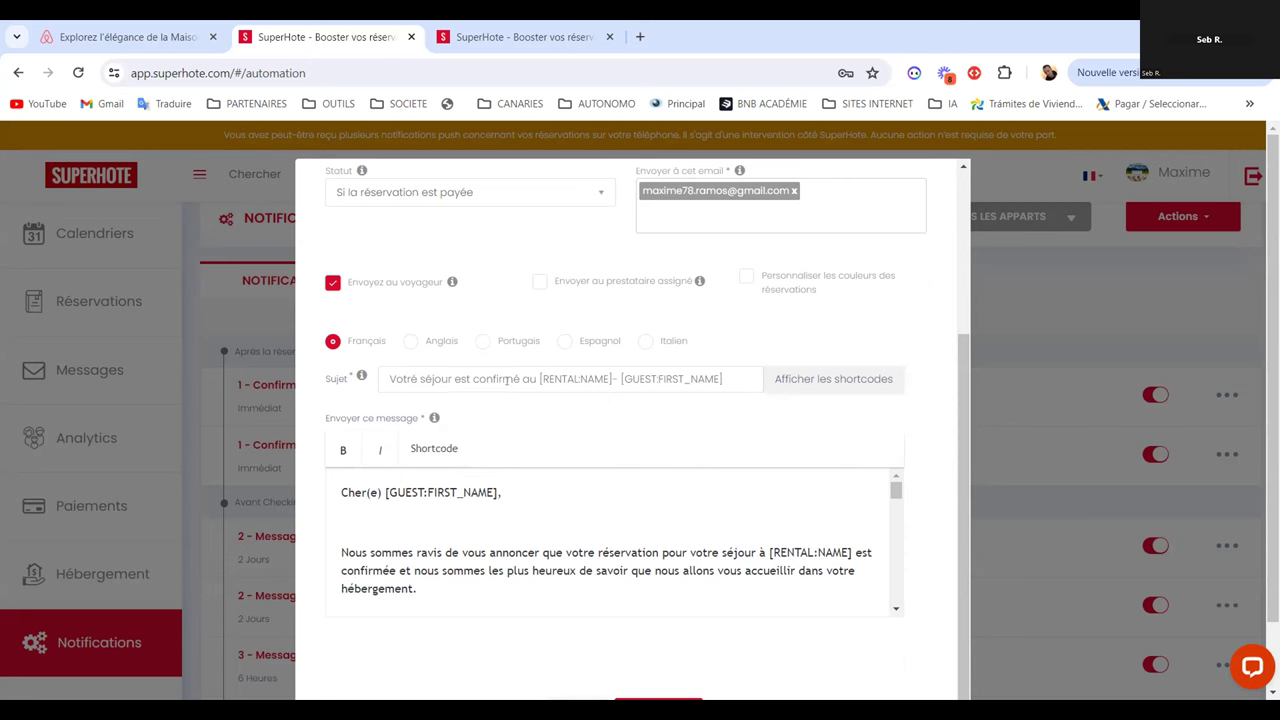
Examine the Appartement shortcodes for the email subject and pick "Nom de l'appart" as an example without inserting it
left_click(800, 380)
left_click(463, 252)
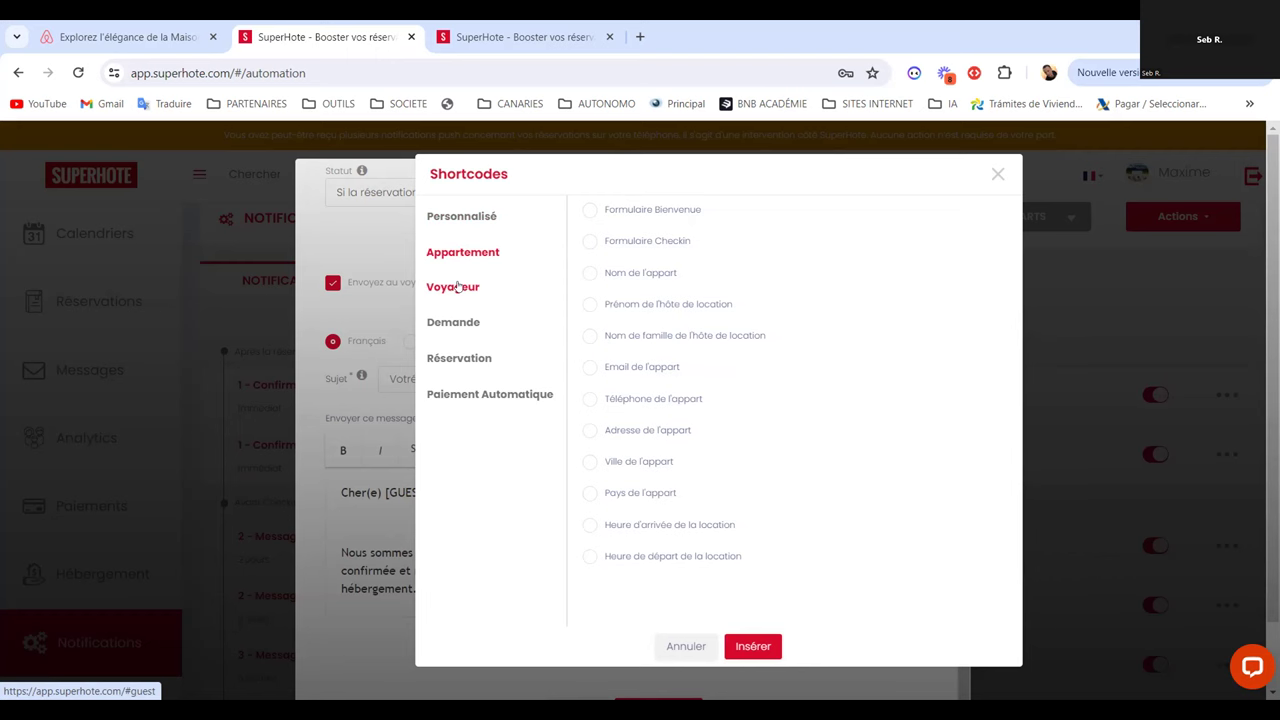
left_click(997, 175)
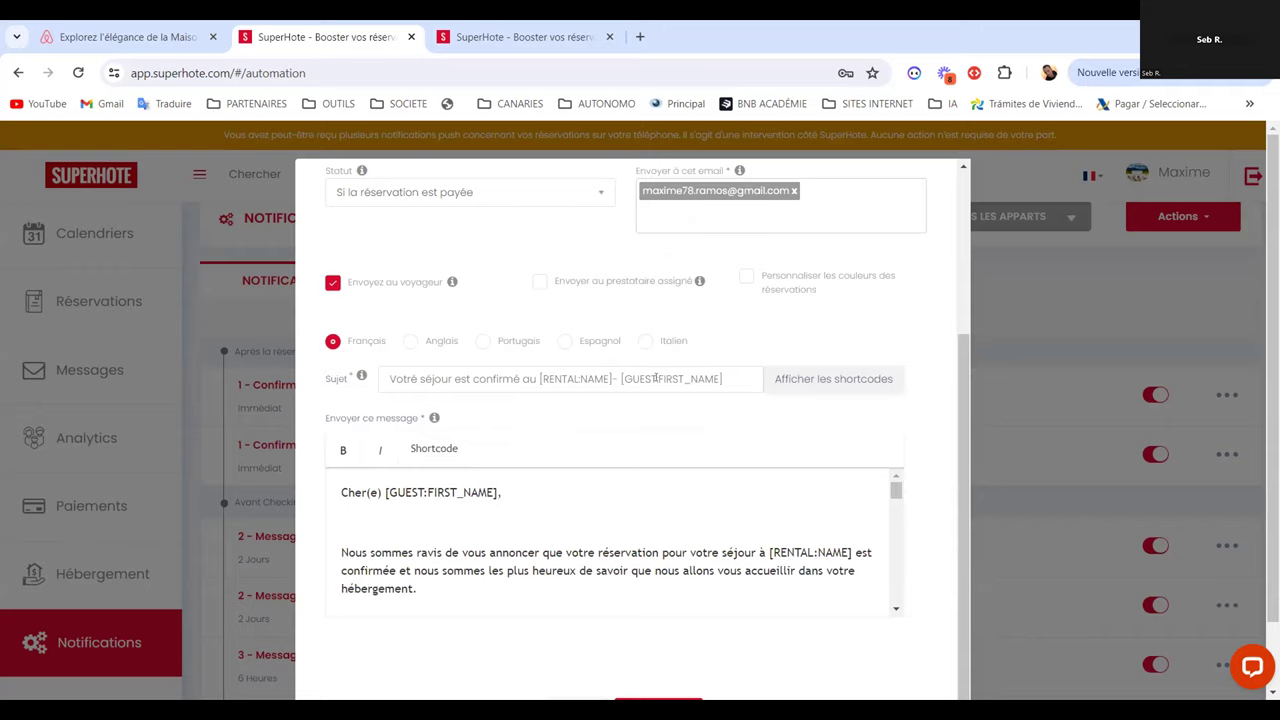
left_click(783, 379)
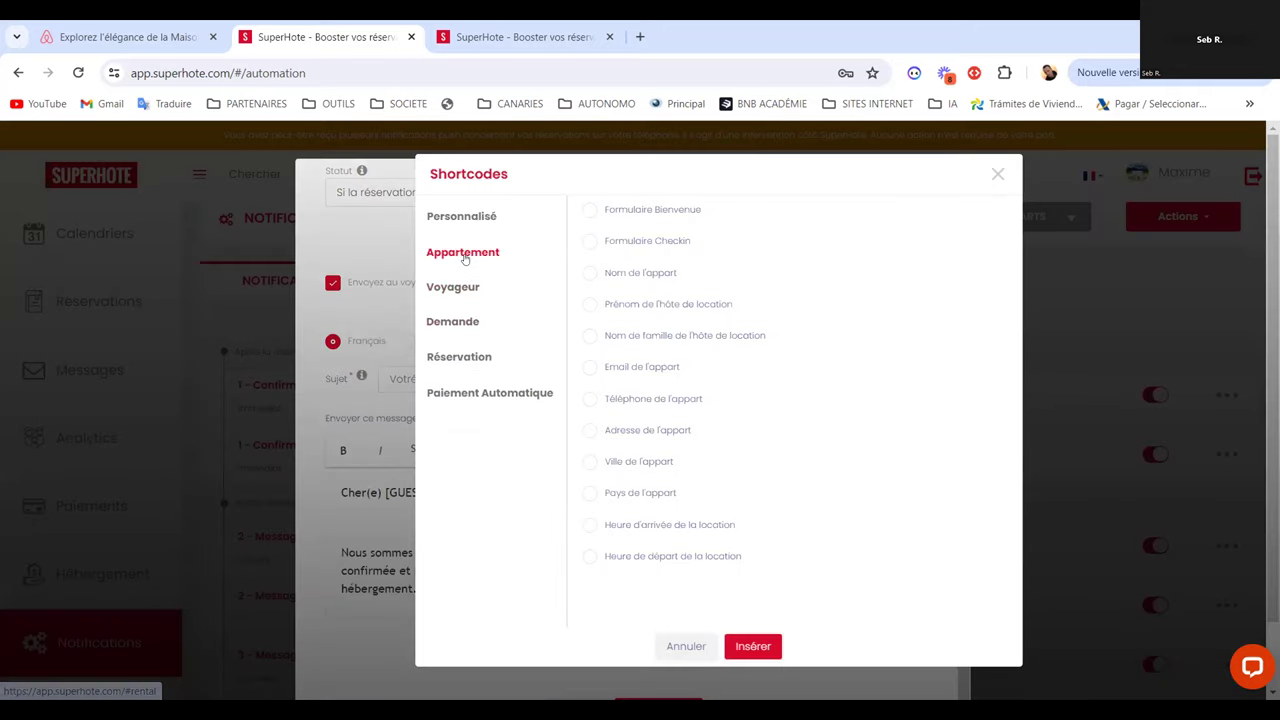
left_click(640, 272)
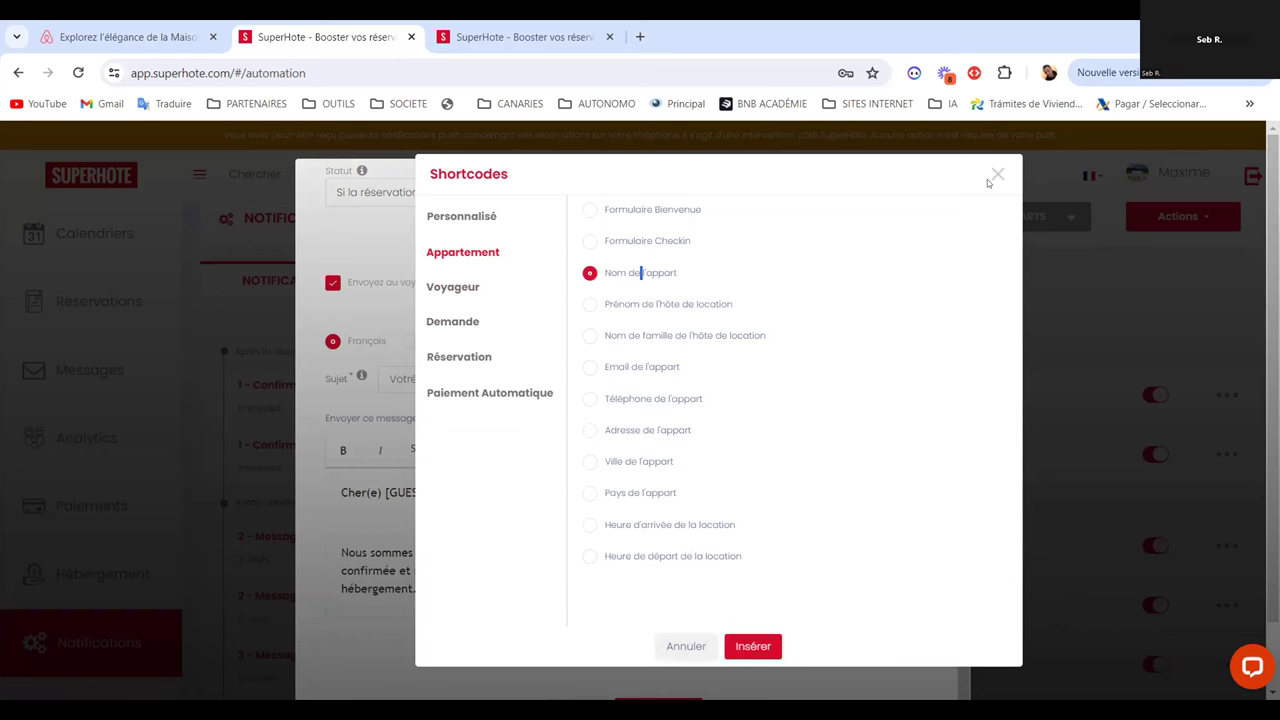
key("Escape")
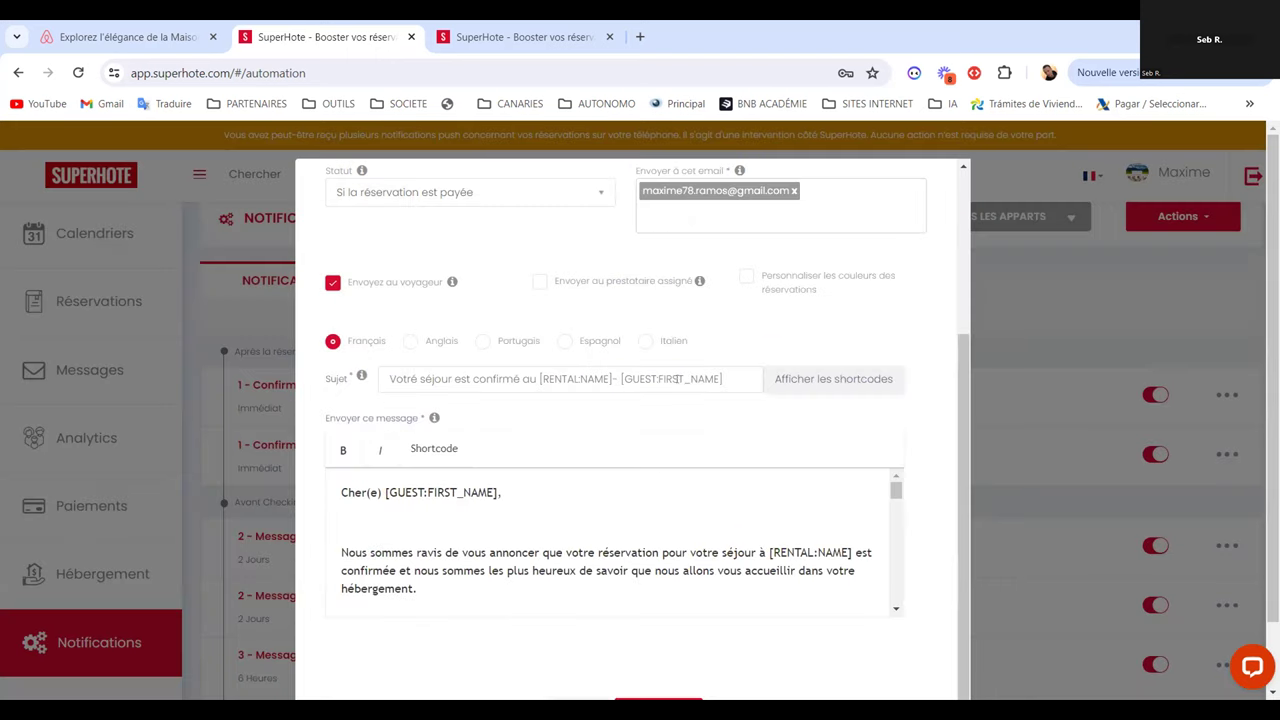
Review the subject's shortcodes in the Personnalisé, Appartement, Voyageur, Demande and Réservation categories, and close them without inserting any
left_click(796, 385)
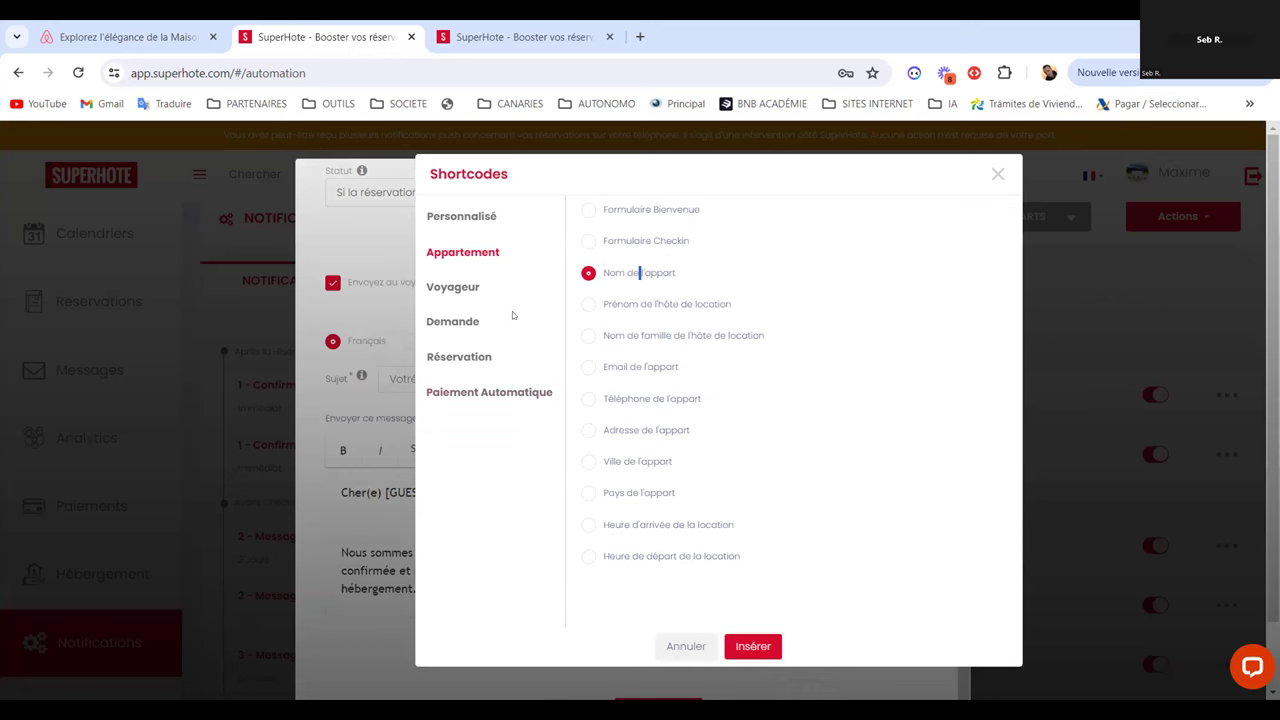
left_click(465, 218)
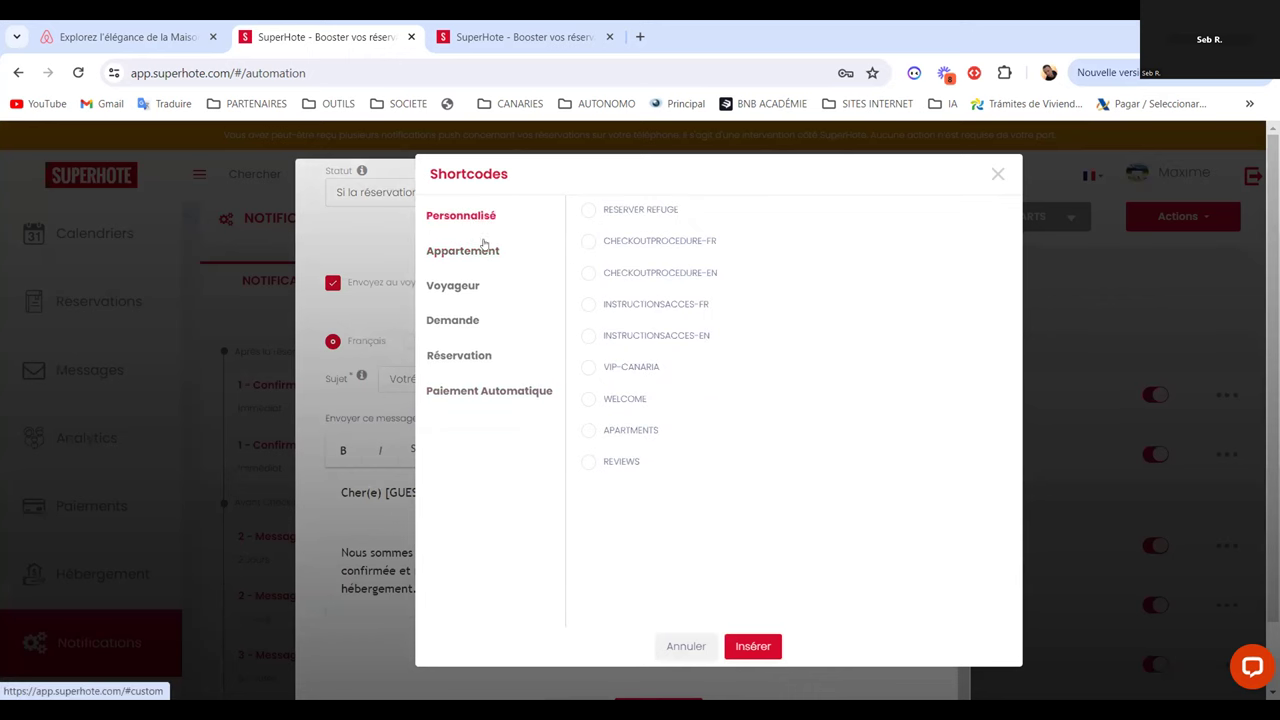
left_click(482, 252)
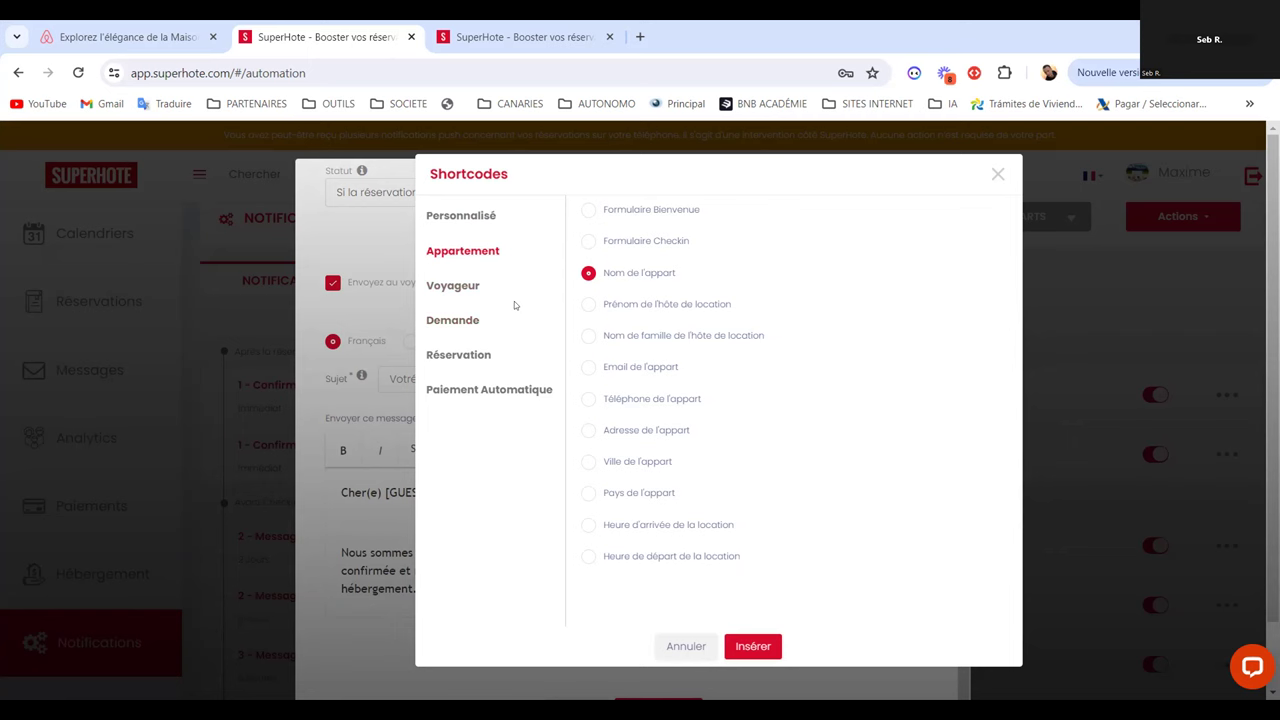
left_click(463, 285)
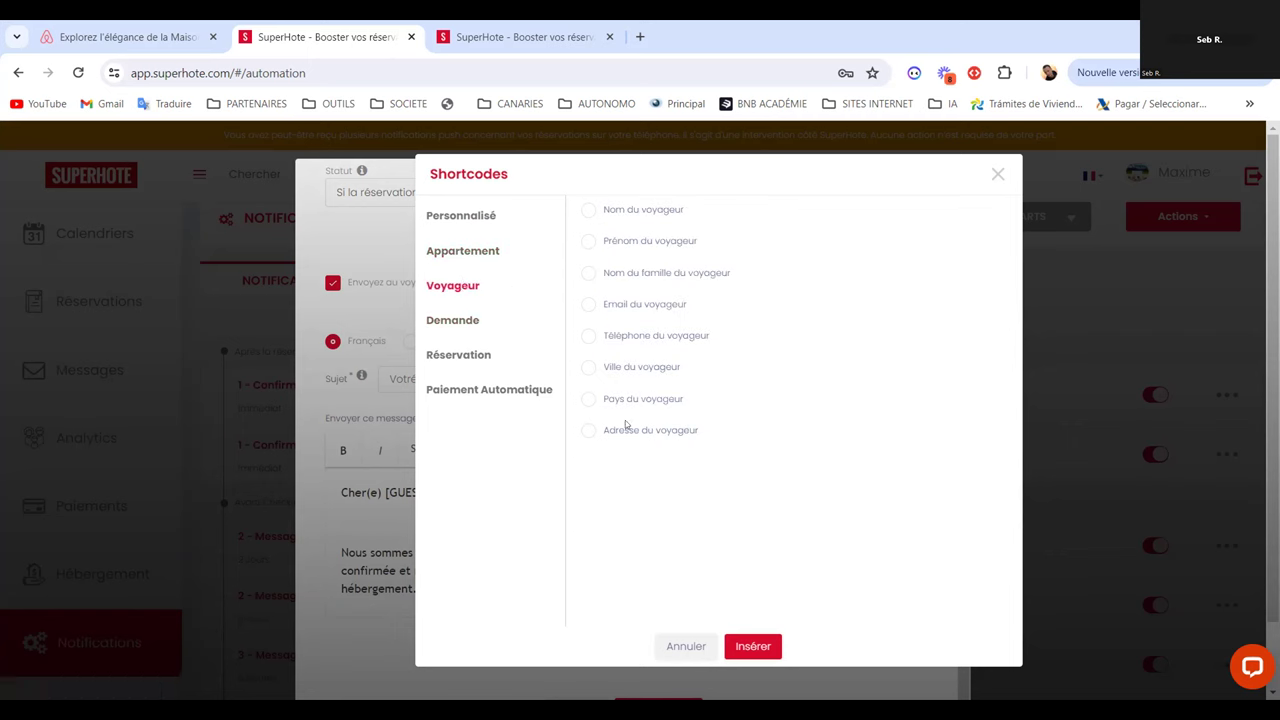
left_click(458, 322)
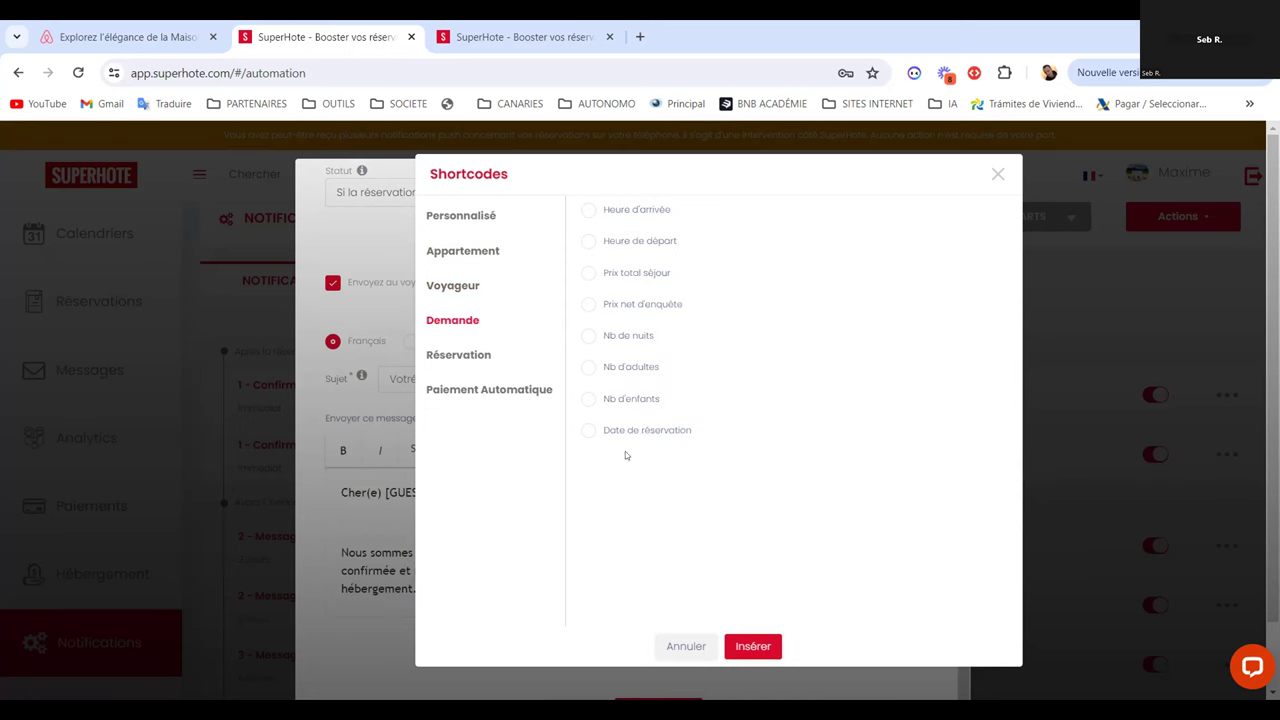
left_click(462, 360)
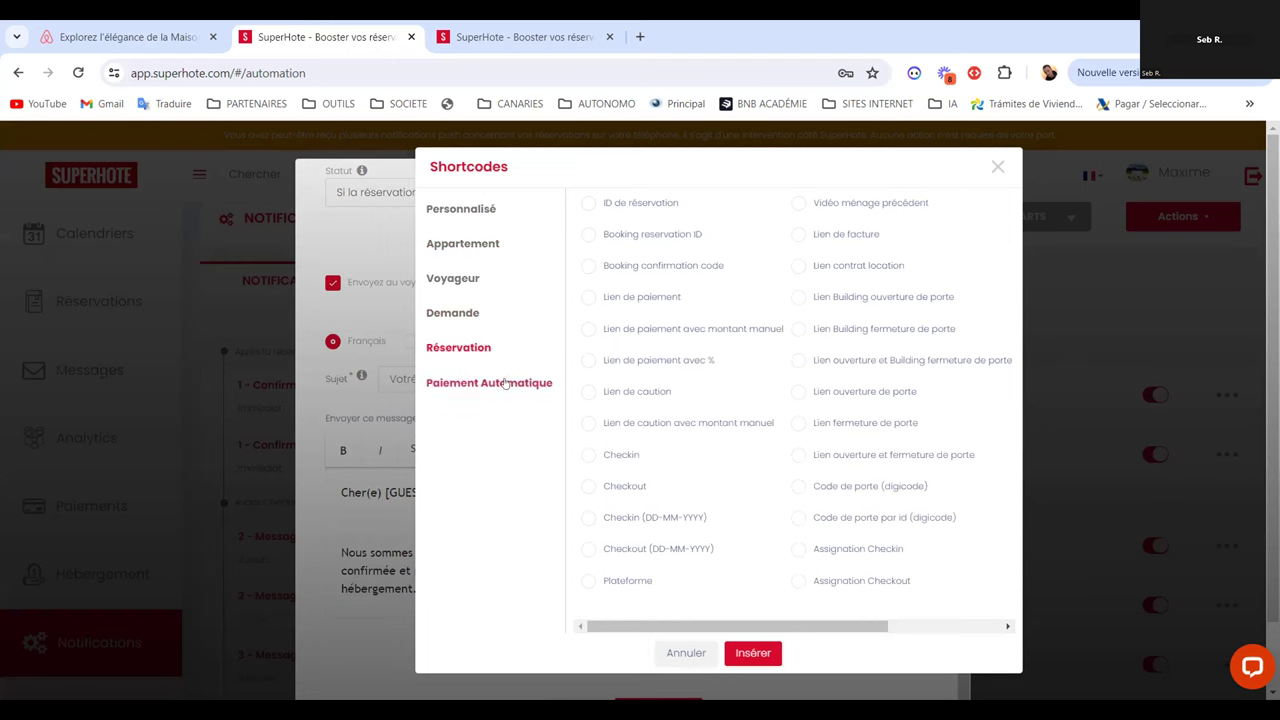
left_click(997, 168)
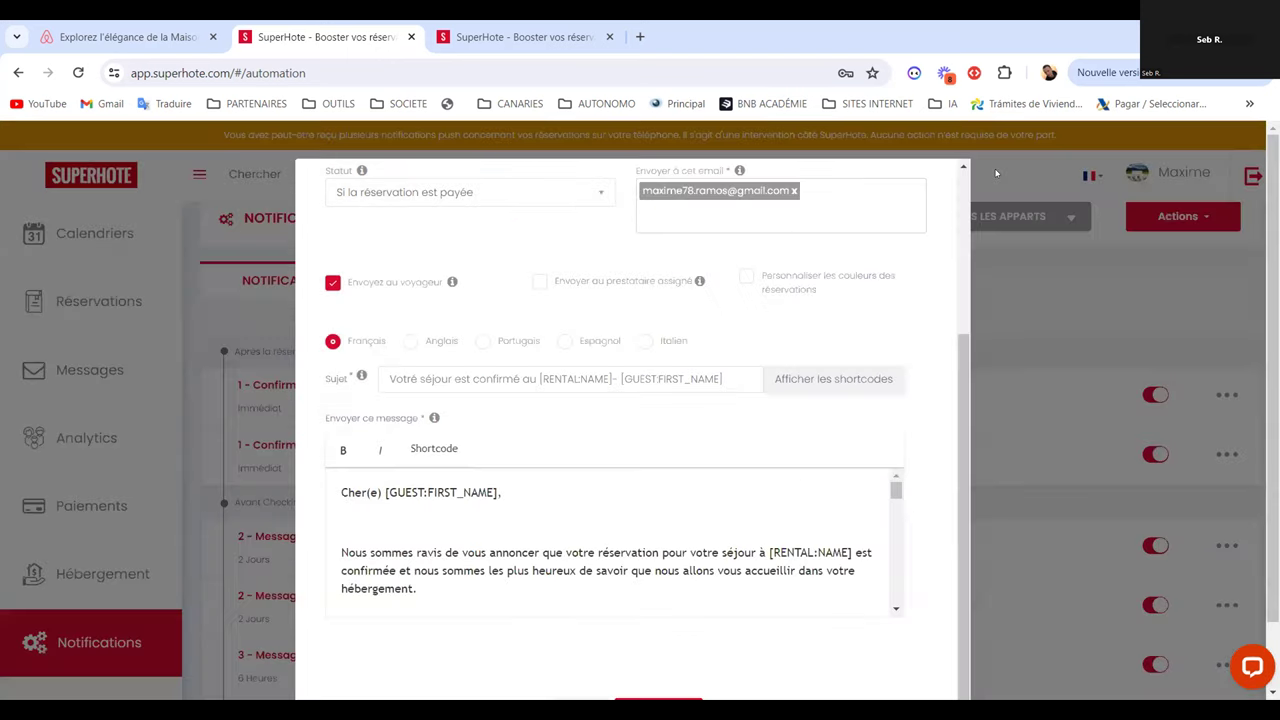
Look over the Airbnb confirmation message and cancel editing of the notification
left_click_drag(896, 490, 857, 383)
scroll(632, 430, "down", 1)
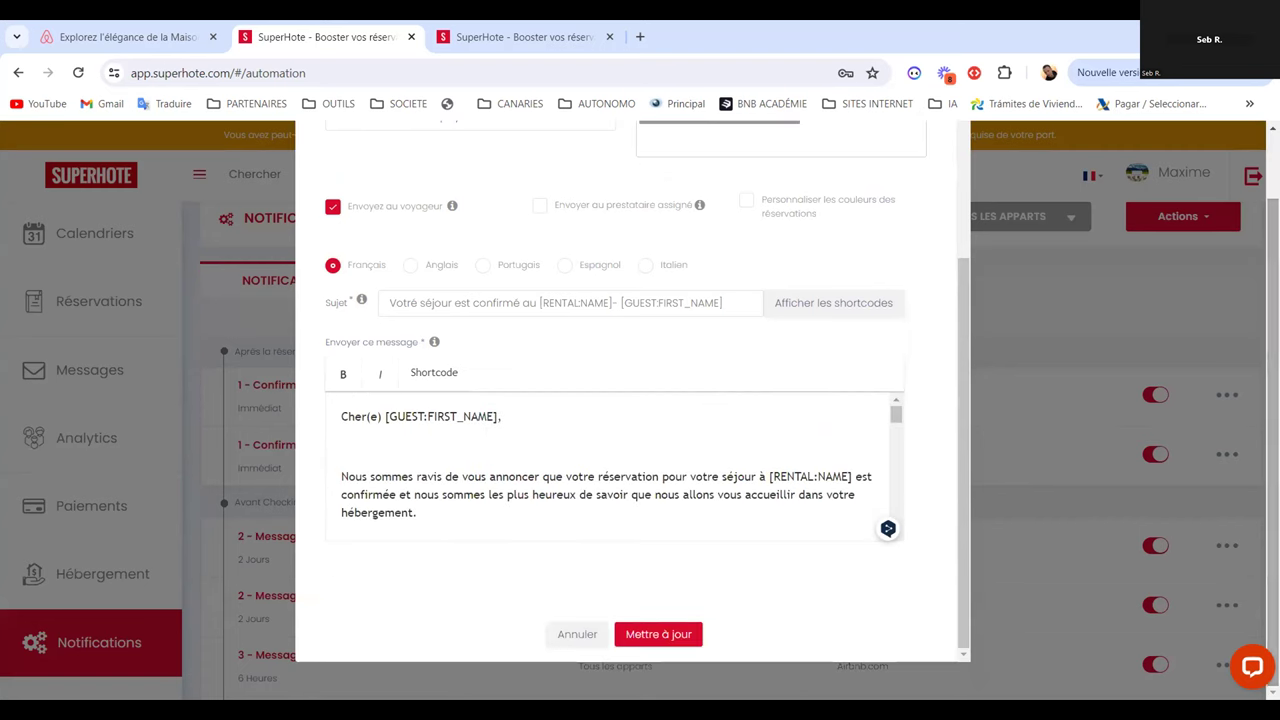
left_click(578, 635)
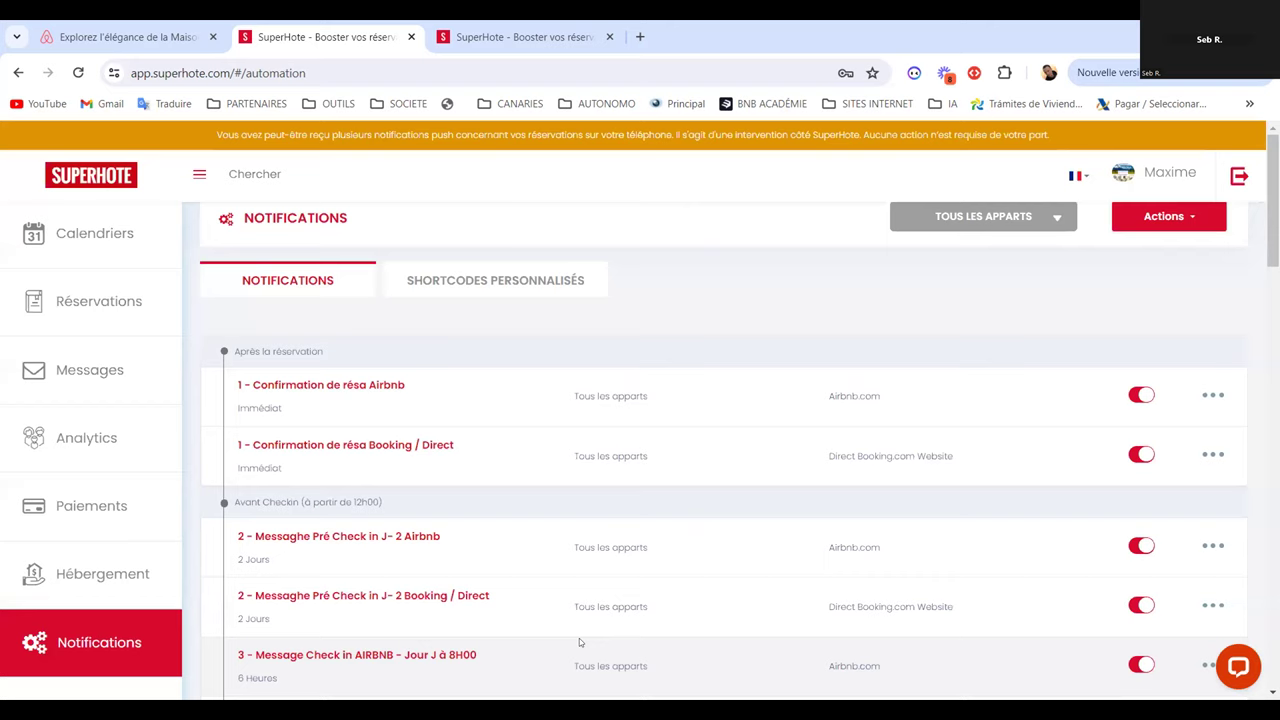
Open the "2 - Messaghe Pré Check in J- 2 Booking / Direct" notification for editing and view its settings
scroll(579, 641, "down", 1)
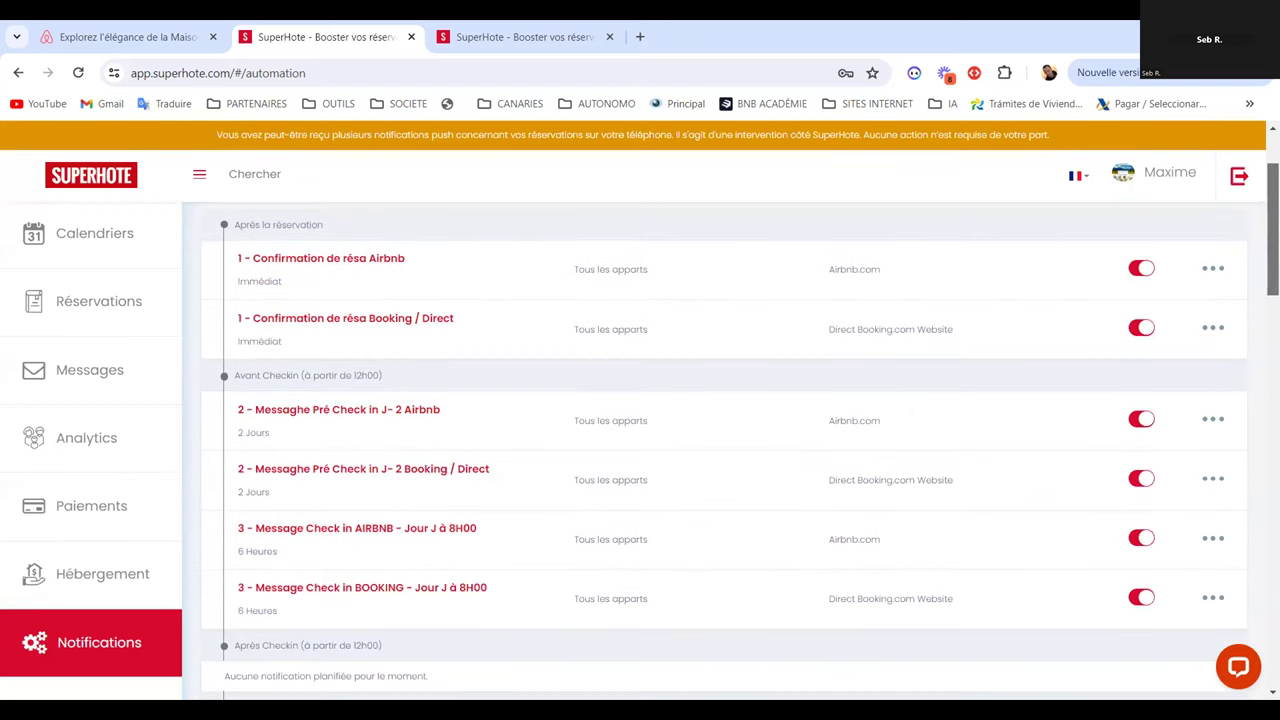
scroll(700, 260, "up", 1)
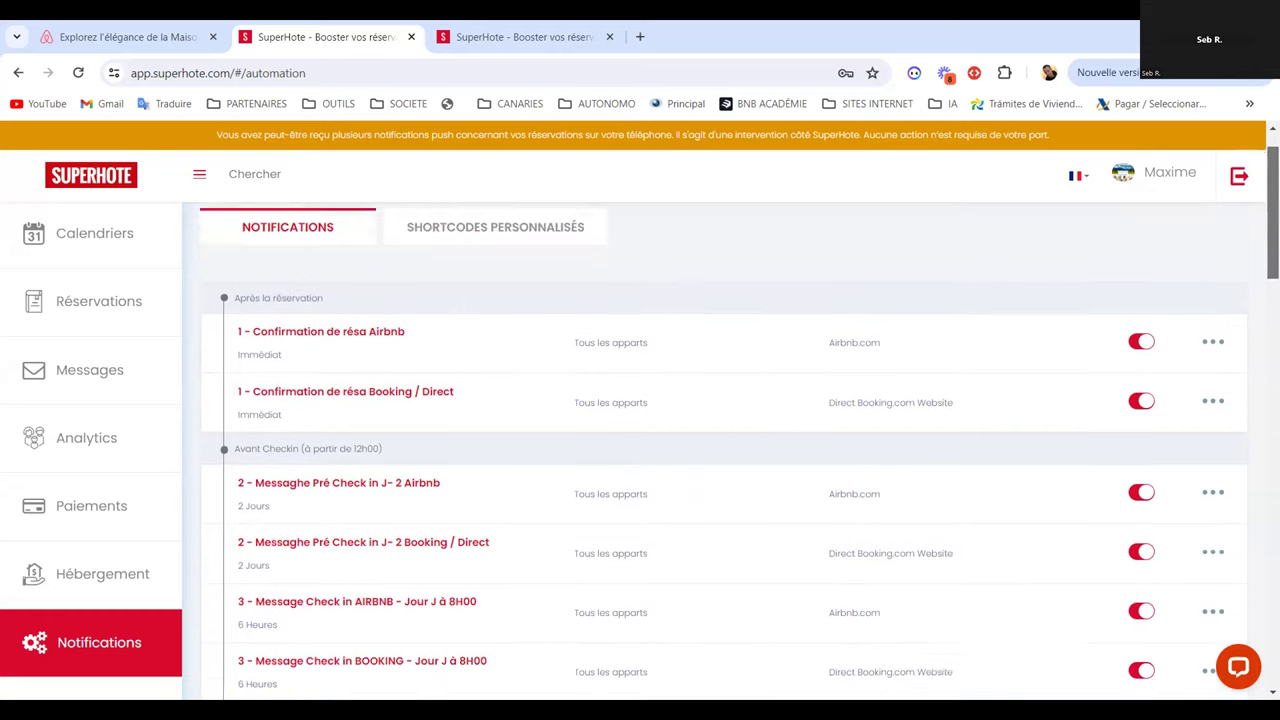
scroll(700, 260, "down", 1)
scroll(410, 442, "down", 1)
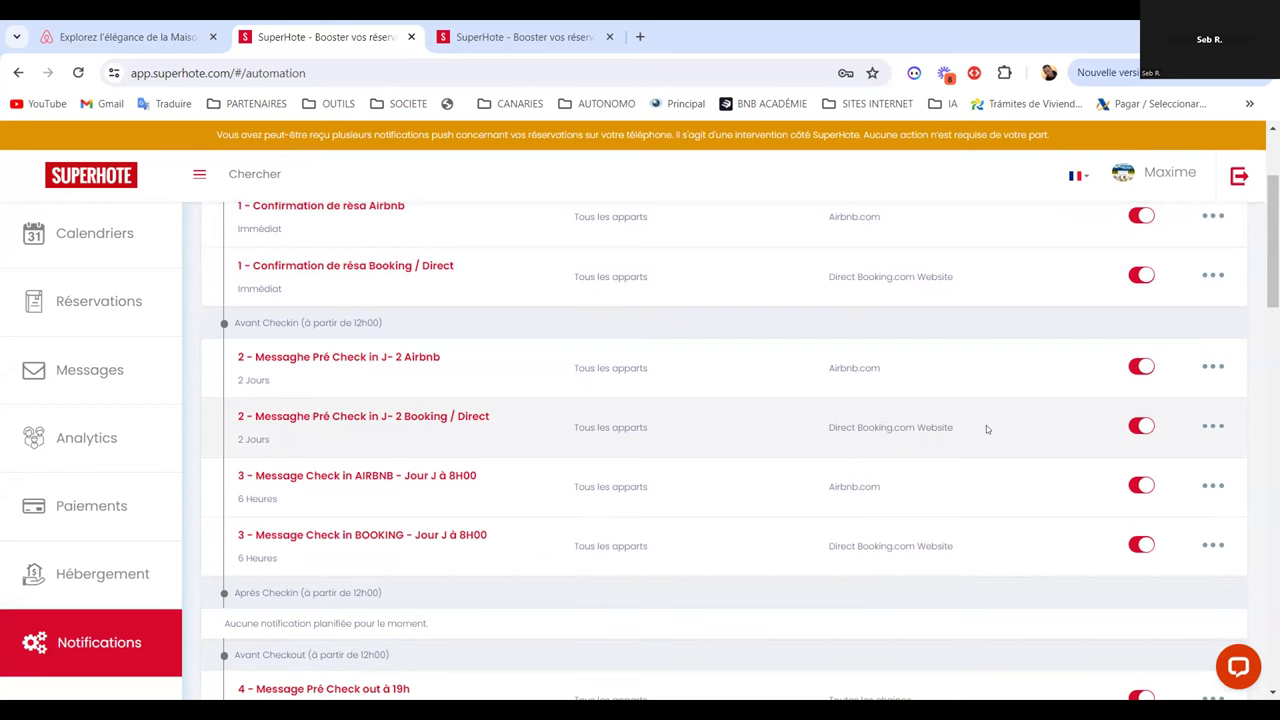
left_click(1213, 426)
left_click(1146, 458)
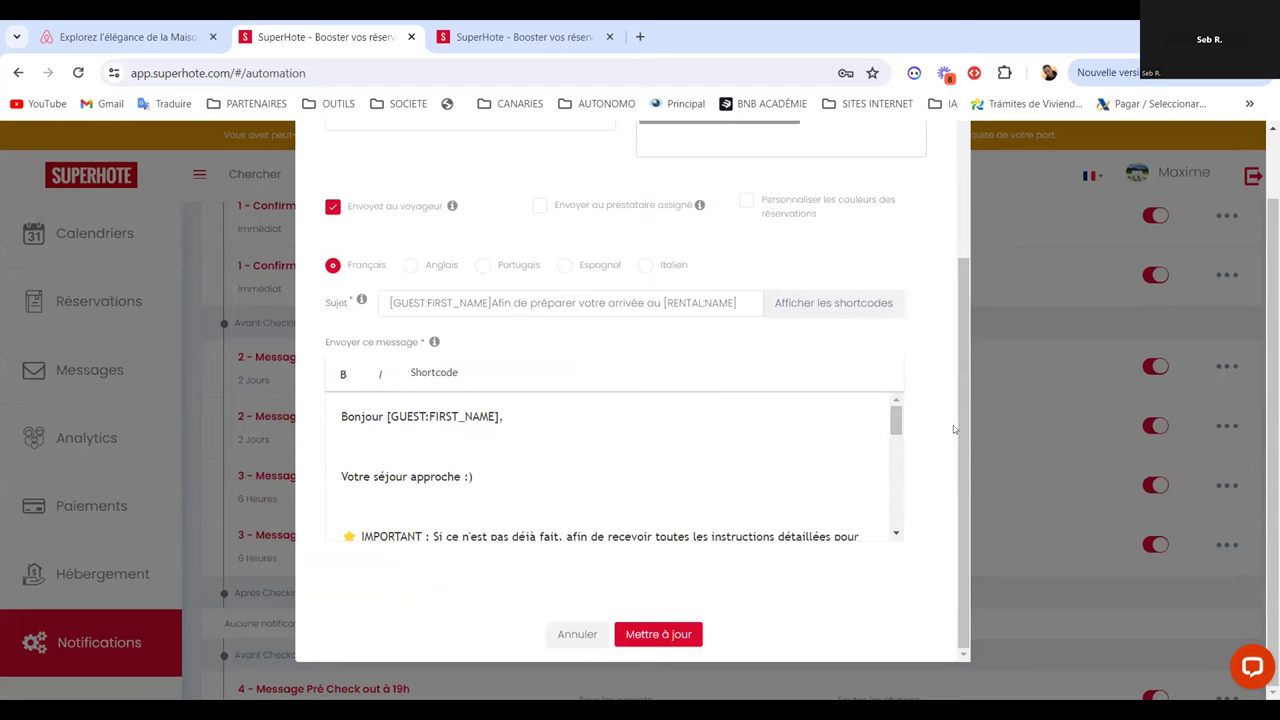
scroll(953, 425, "up", 3)
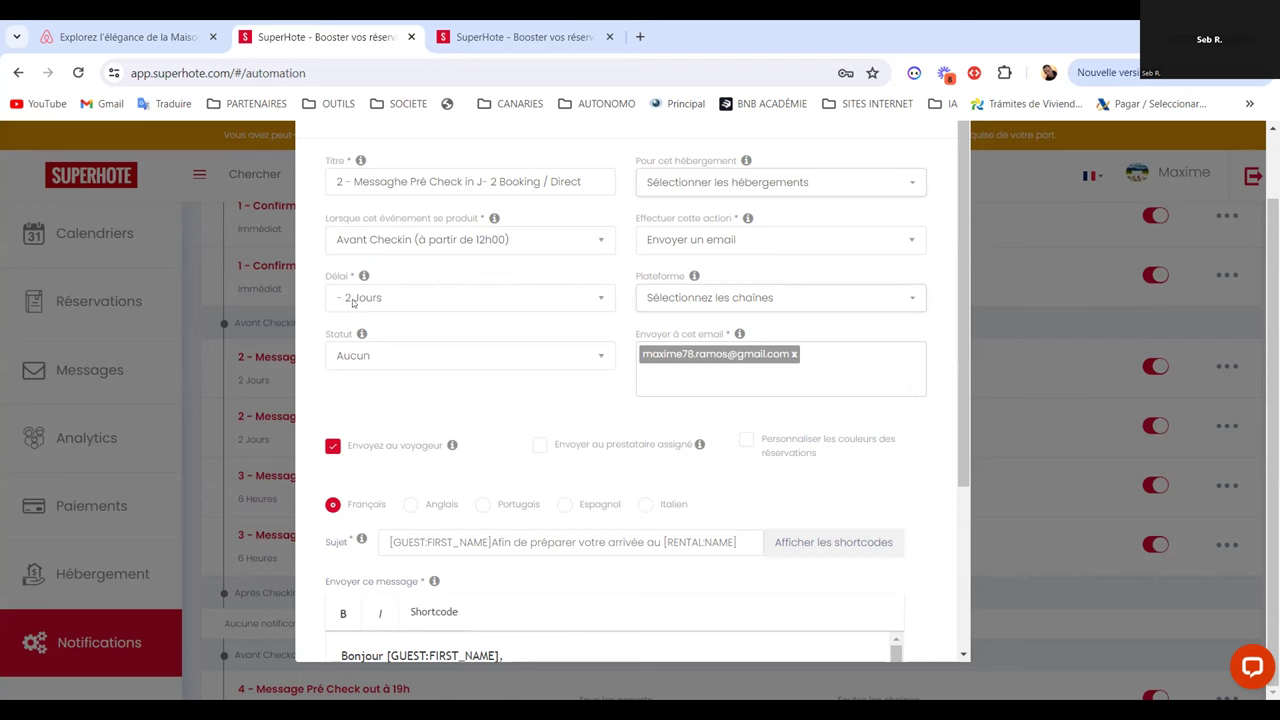
Examine the pre-check-in notification's trigger event, delay and status choices, keeping "Avant Checkin (à partir de 12h00)" and "- 2 Jours"
left_click(419, 242)
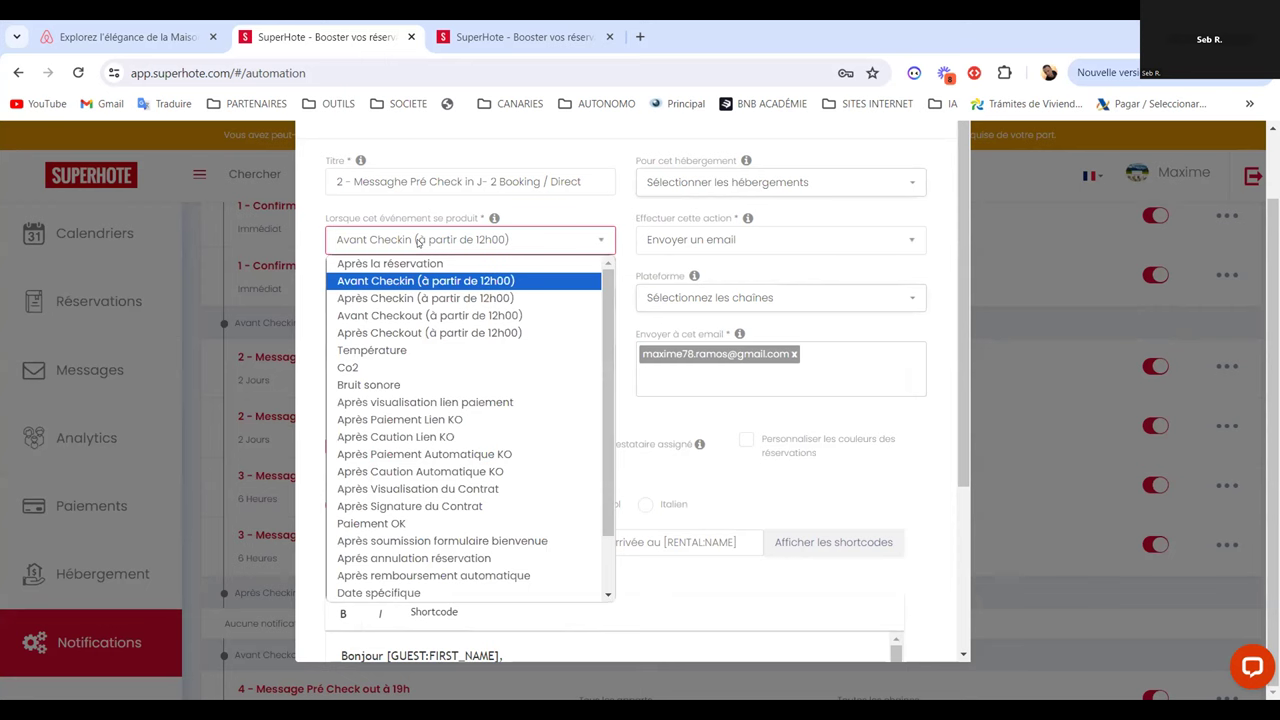
left_click(380, 281)
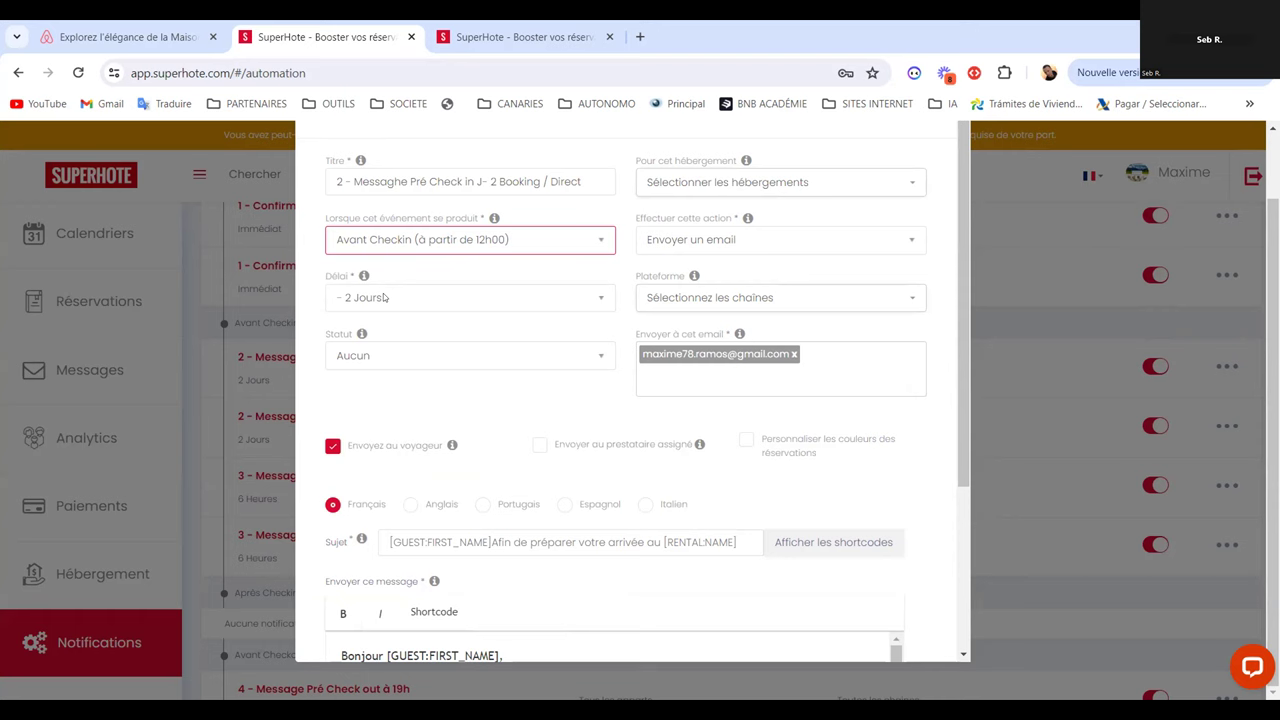
left_click(385, 297)
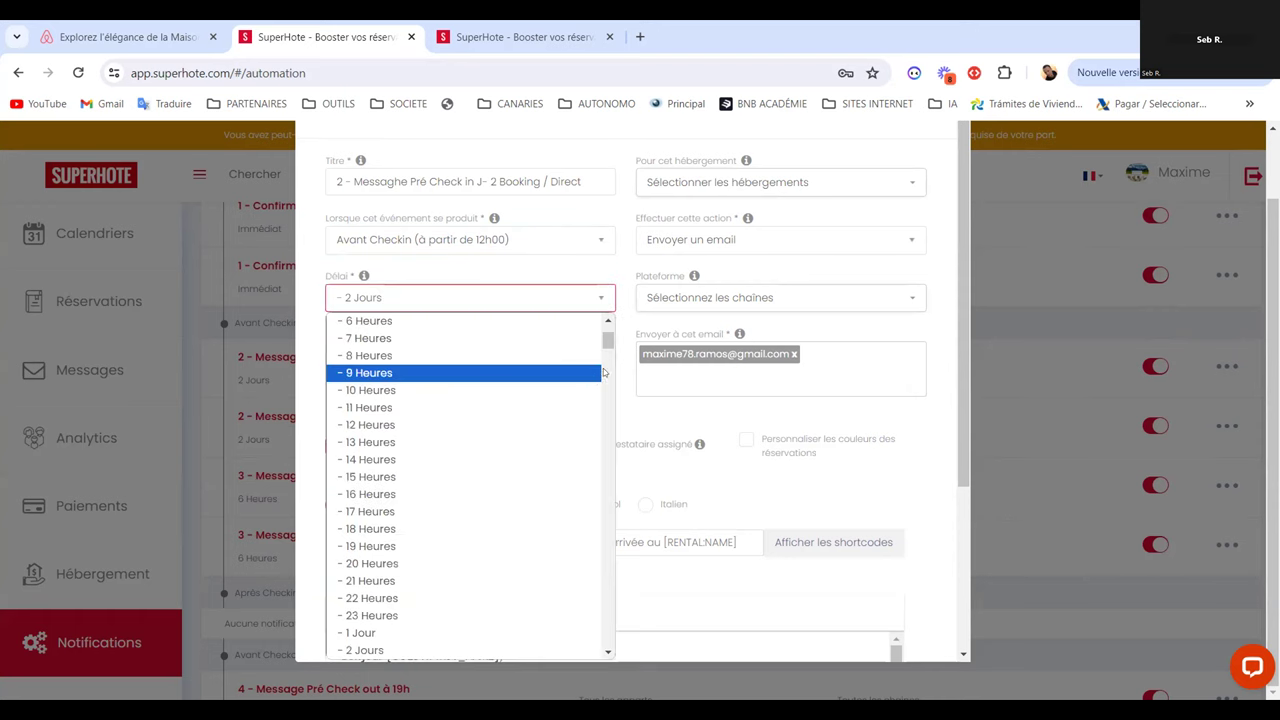
left_click(295, 262)
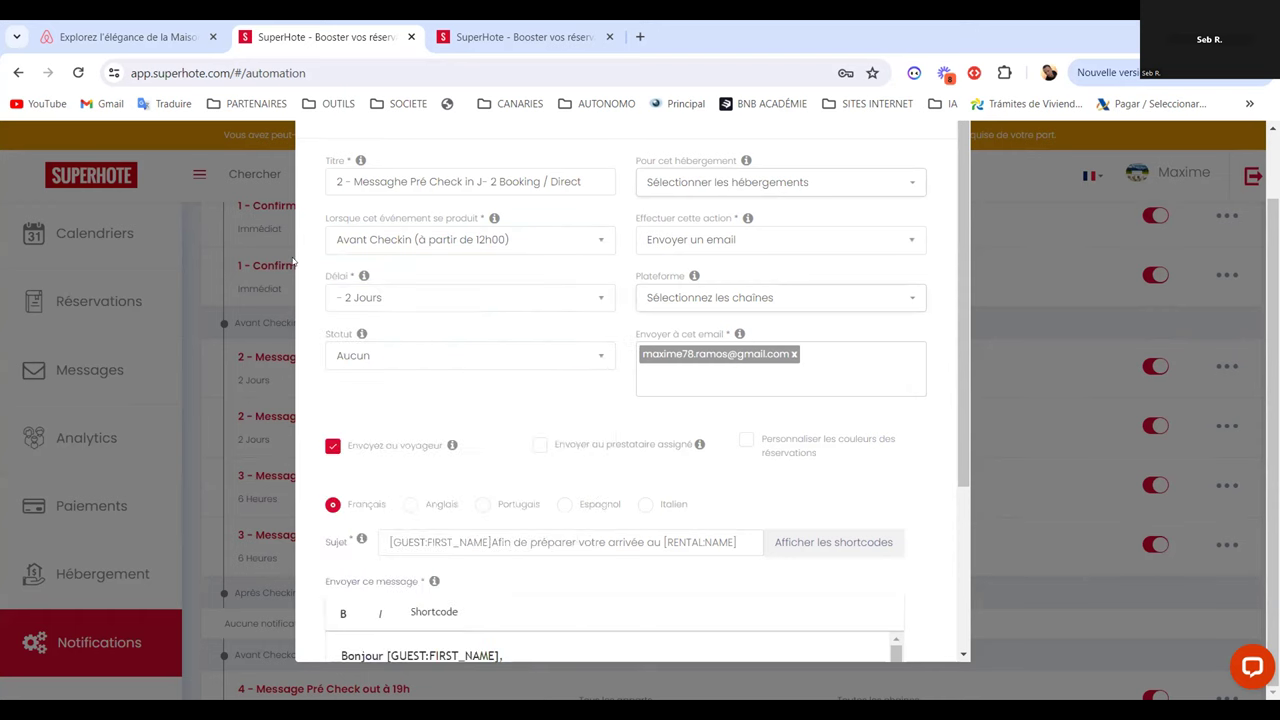
left_click(395, 358)
left_click(312, 366)
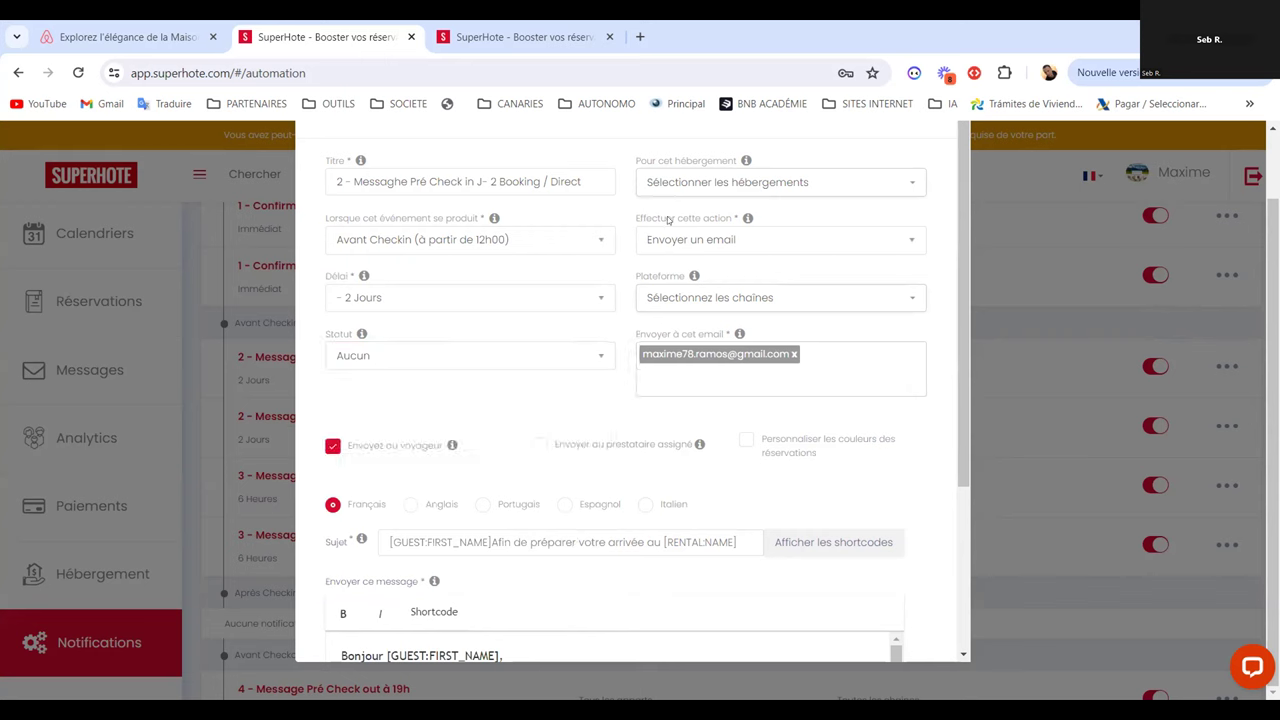
Examine the pre-check-in notification's accommodation and action choices, keeping "Refuge Pyrénéen" selected and "Envoyer un email" as the action
left_click(729, 181)
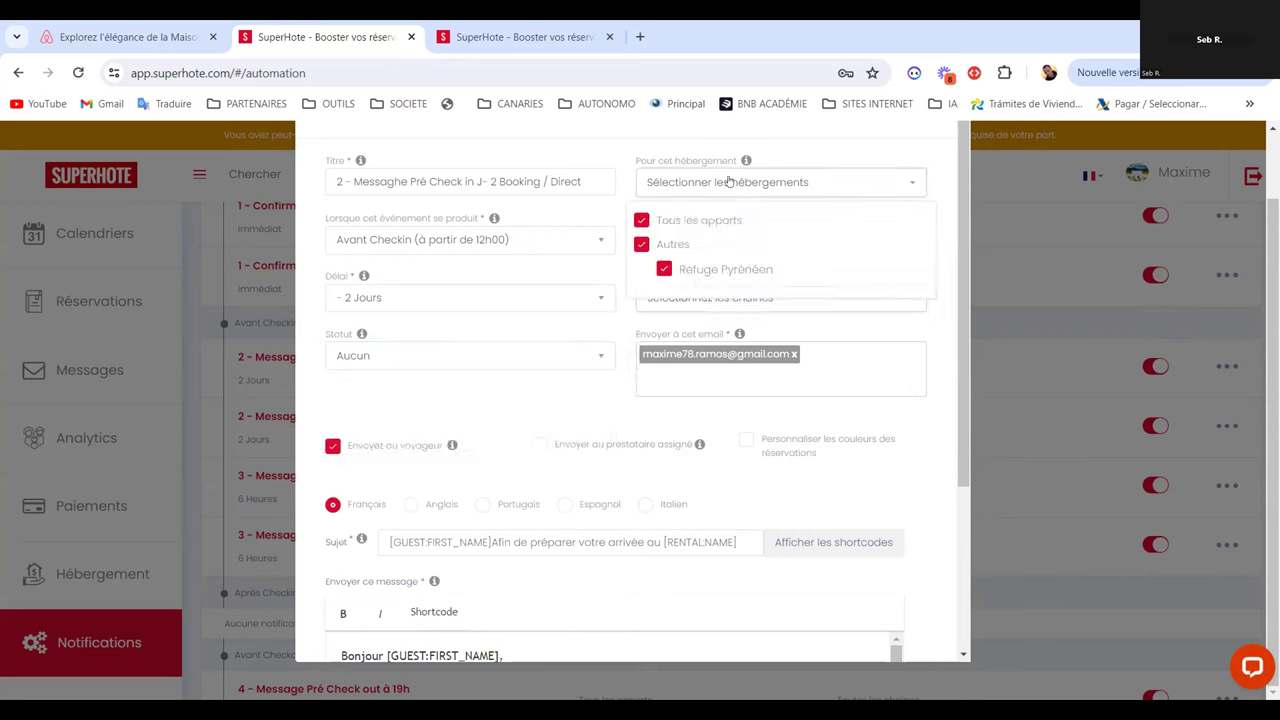
left_click(860, 146)
left_click(679, 240)
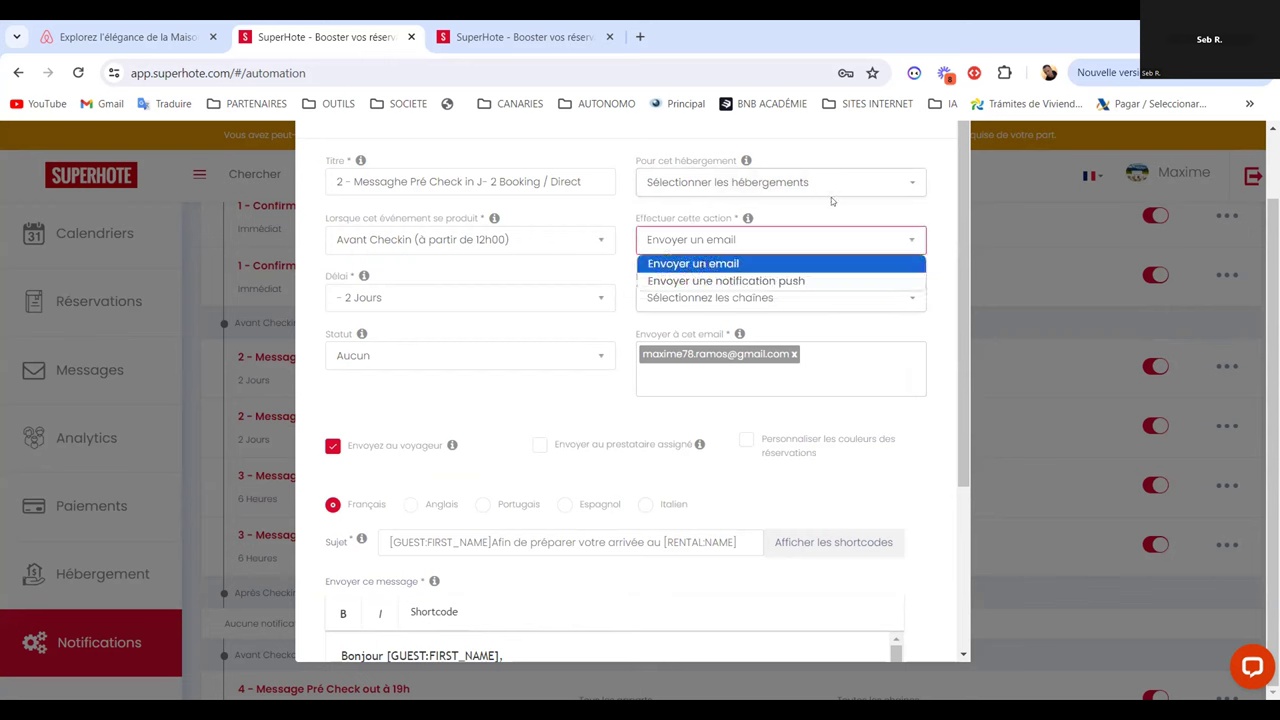
left_click(824, 208)
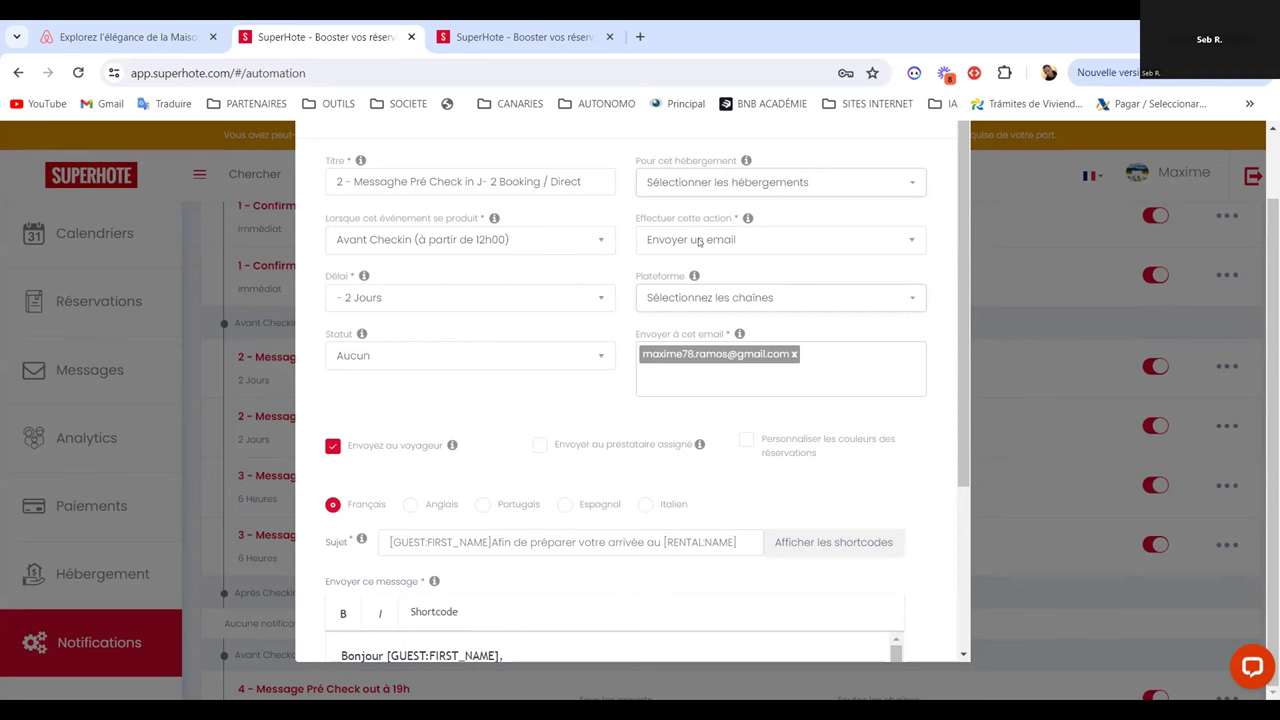
left_click(701, 242)
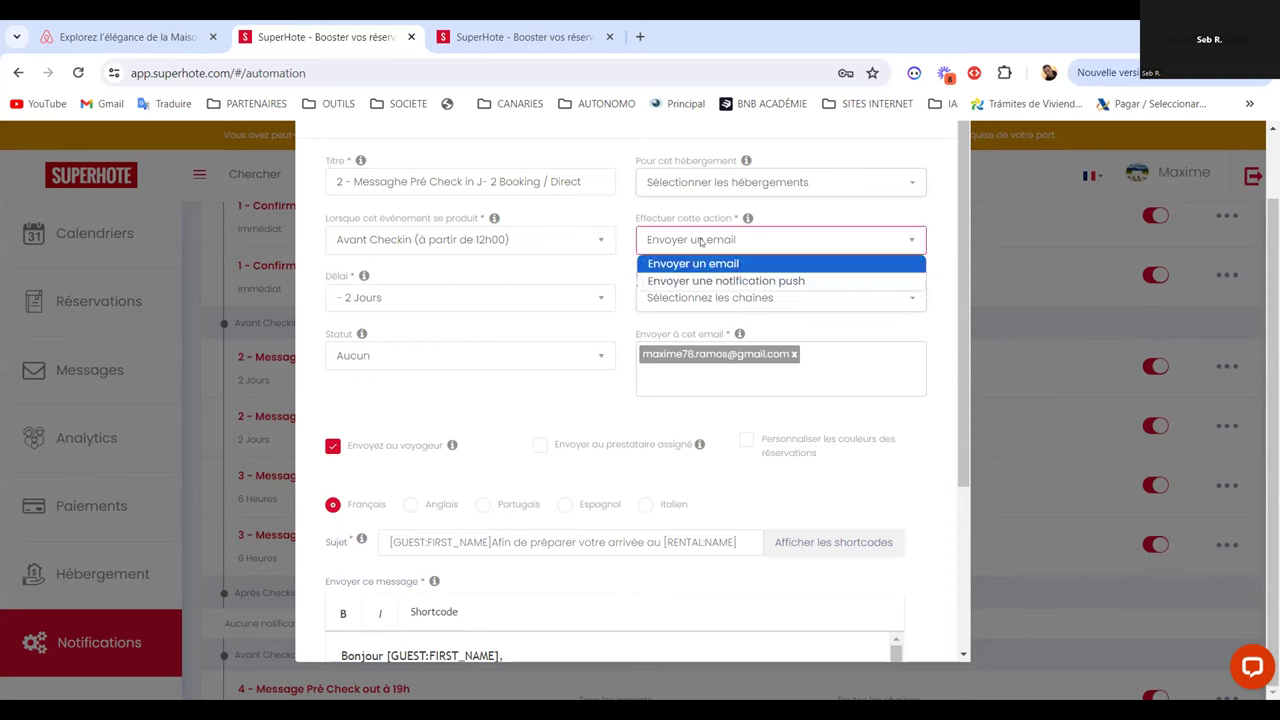
left_click(622, 228)
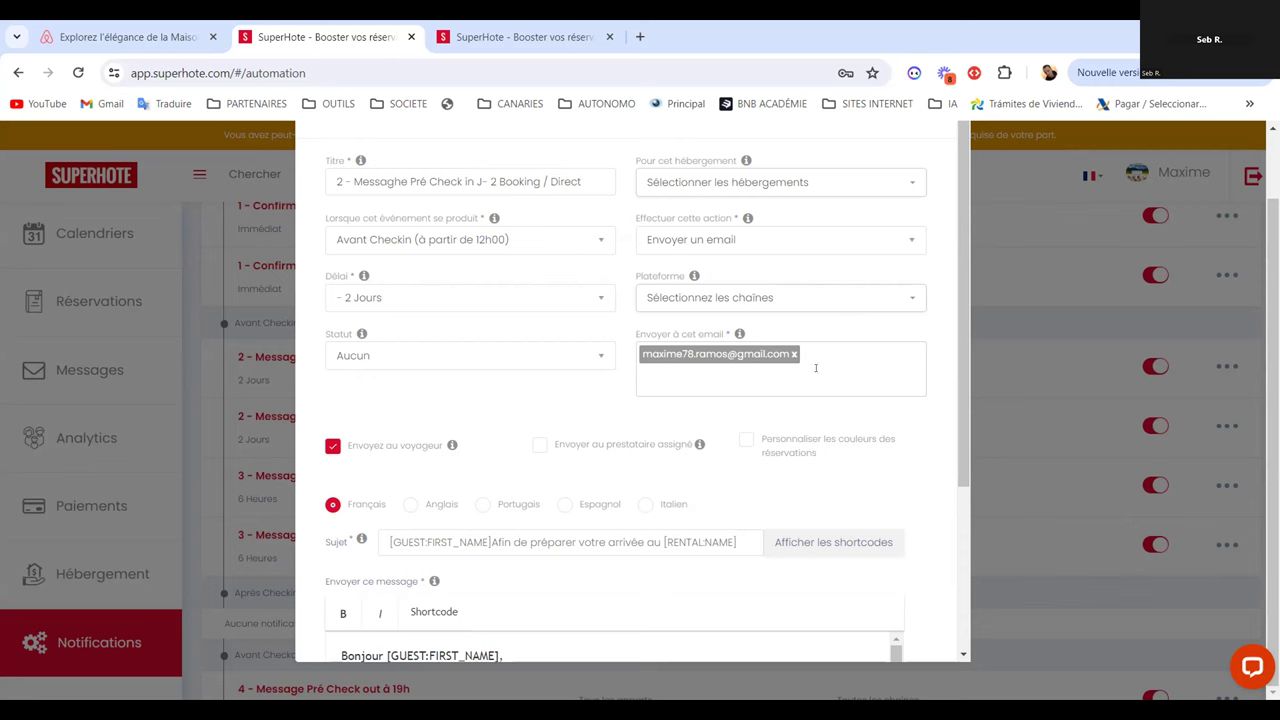
Check the notification's platform choices, keeping Direct and Booking.com, and look over its recipient, language, subject and message settings
left_click(709, 297)
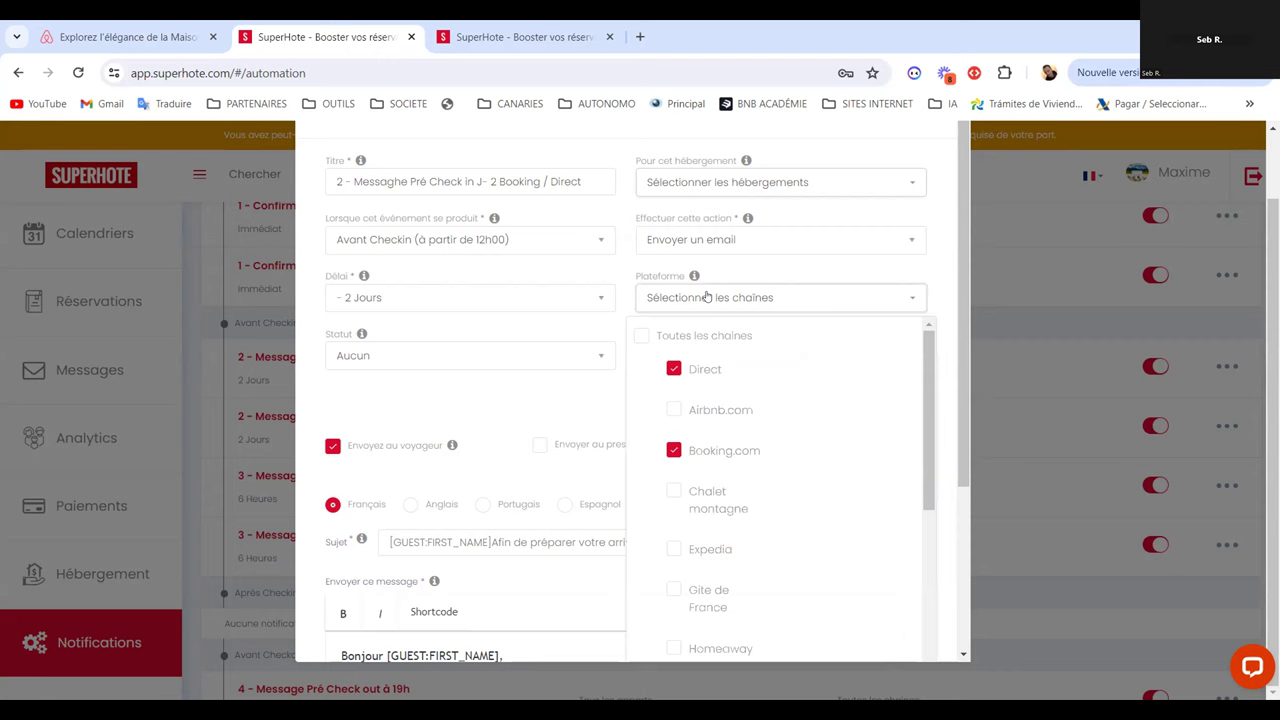
left_click(855, 261)
scroll(973, 344, "down", 2)
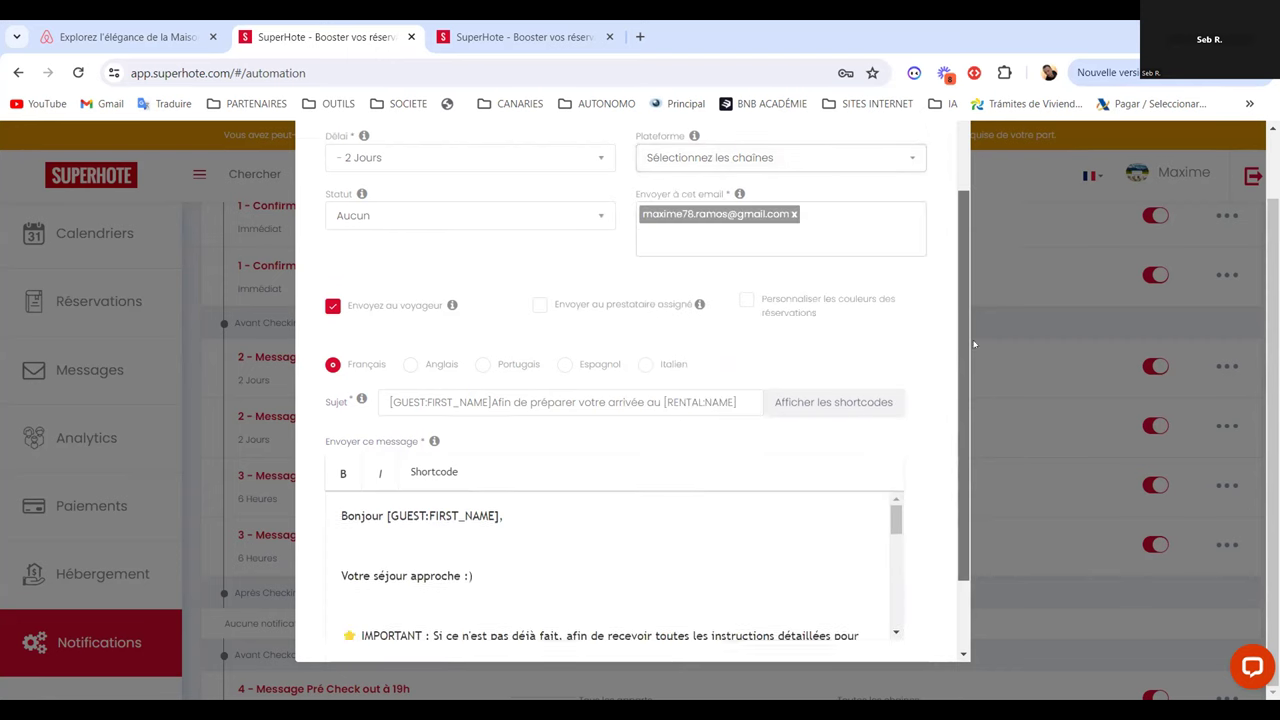
scroll(973, 344, "down", 1)
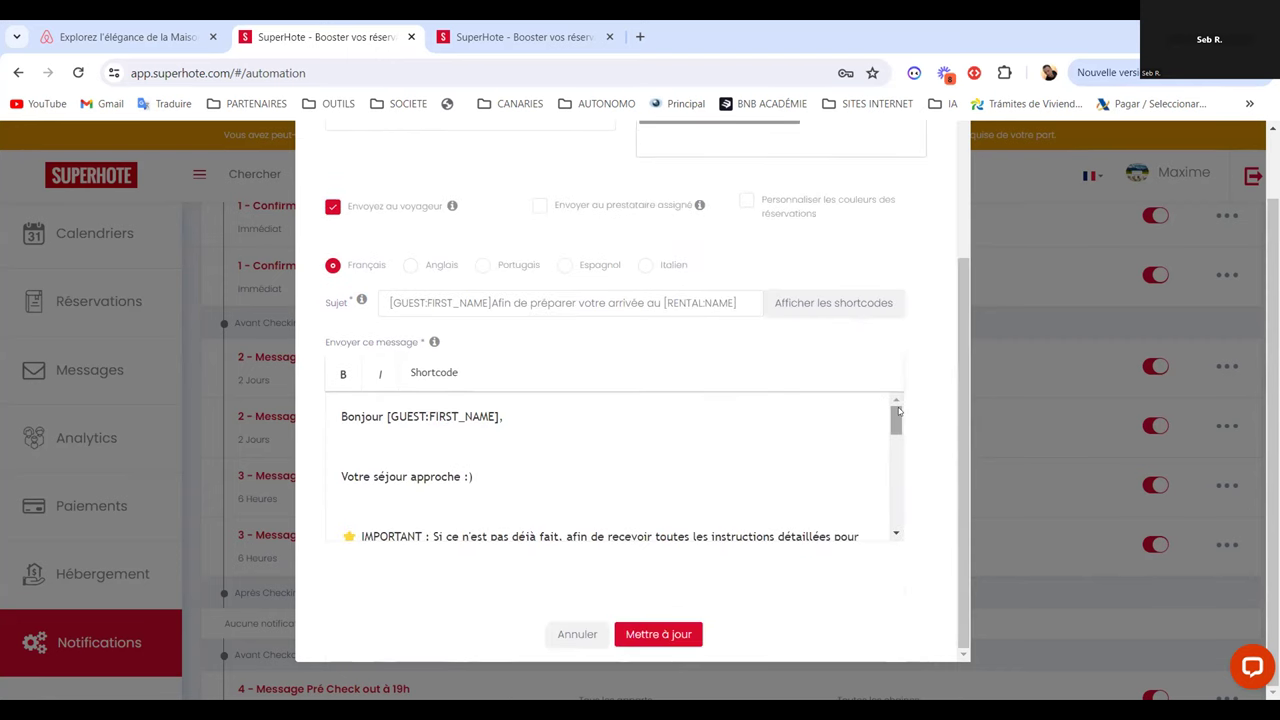
scroll(955, 418, "up", 3)
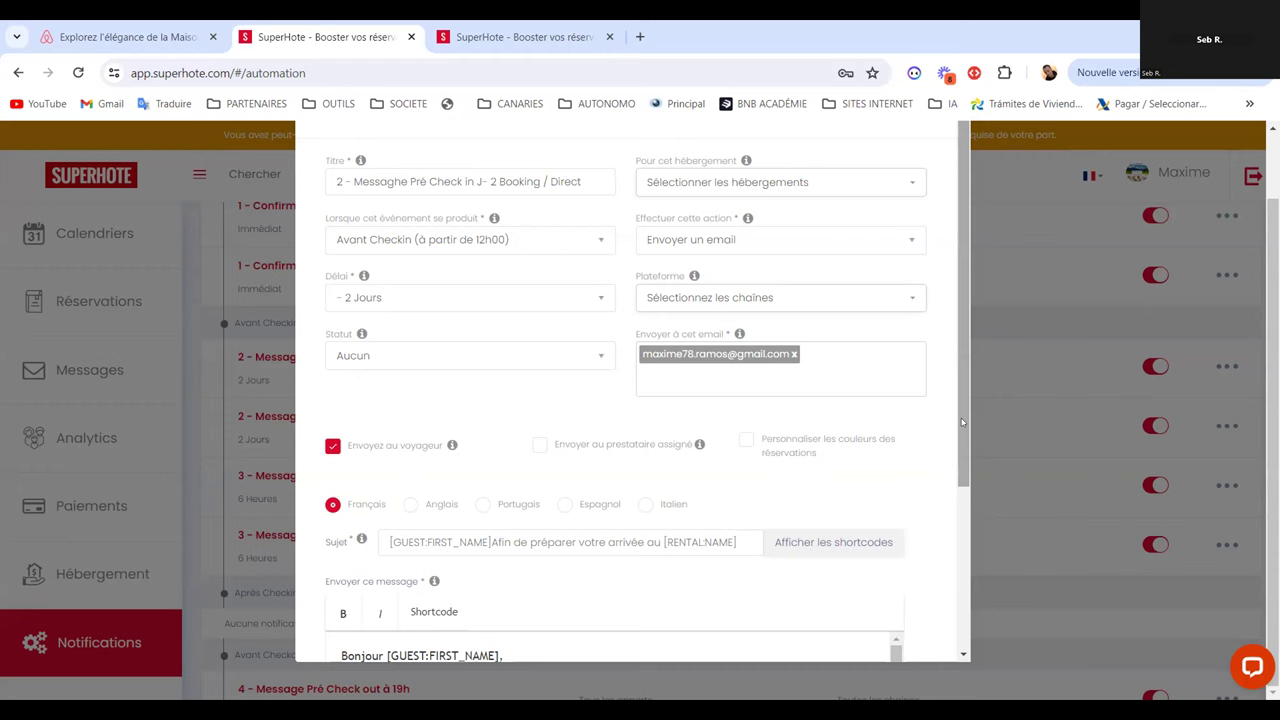
left_click_drag(965, 385, 971, 475)
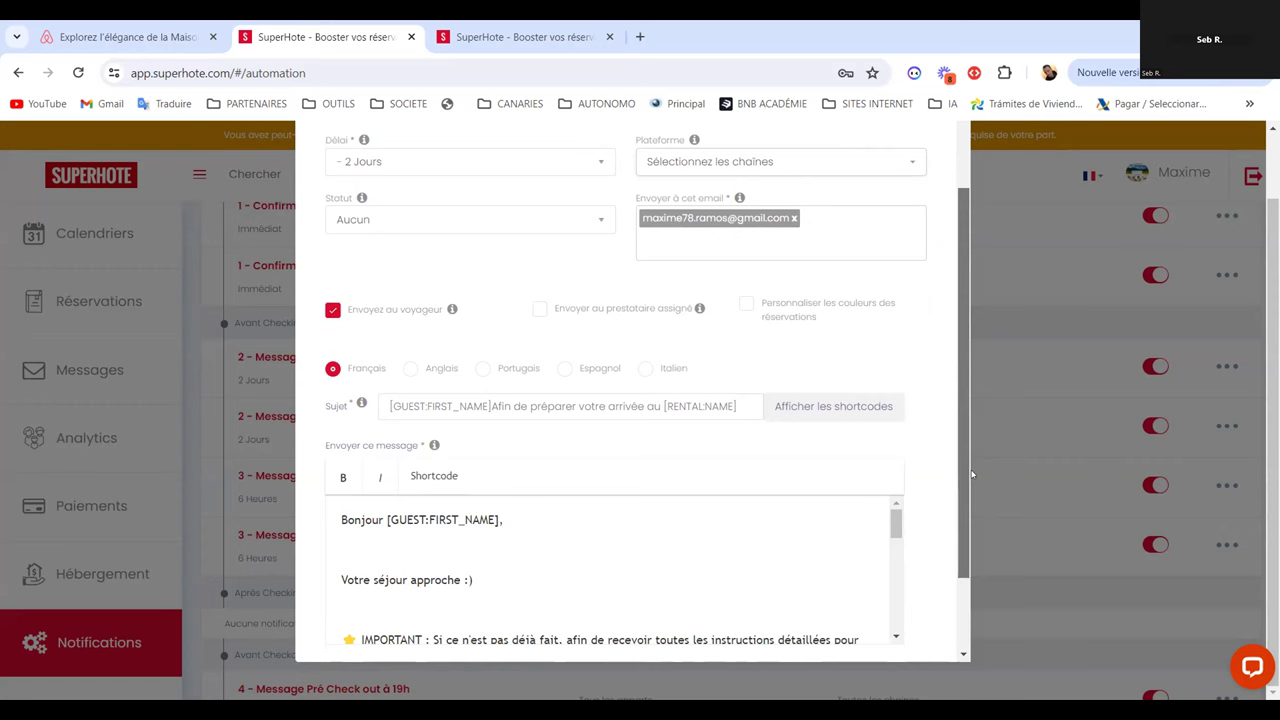
scroll(951, 353, "up", 2)
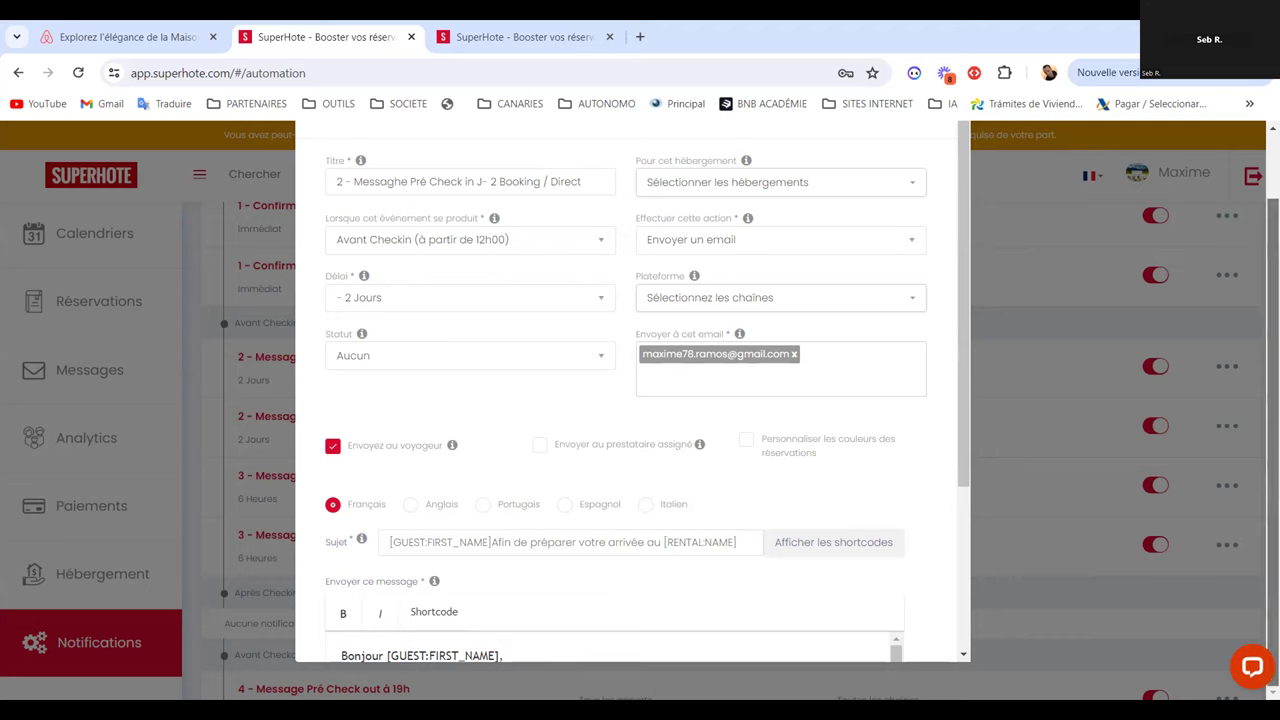
scroll(632, 410, "up", 1)
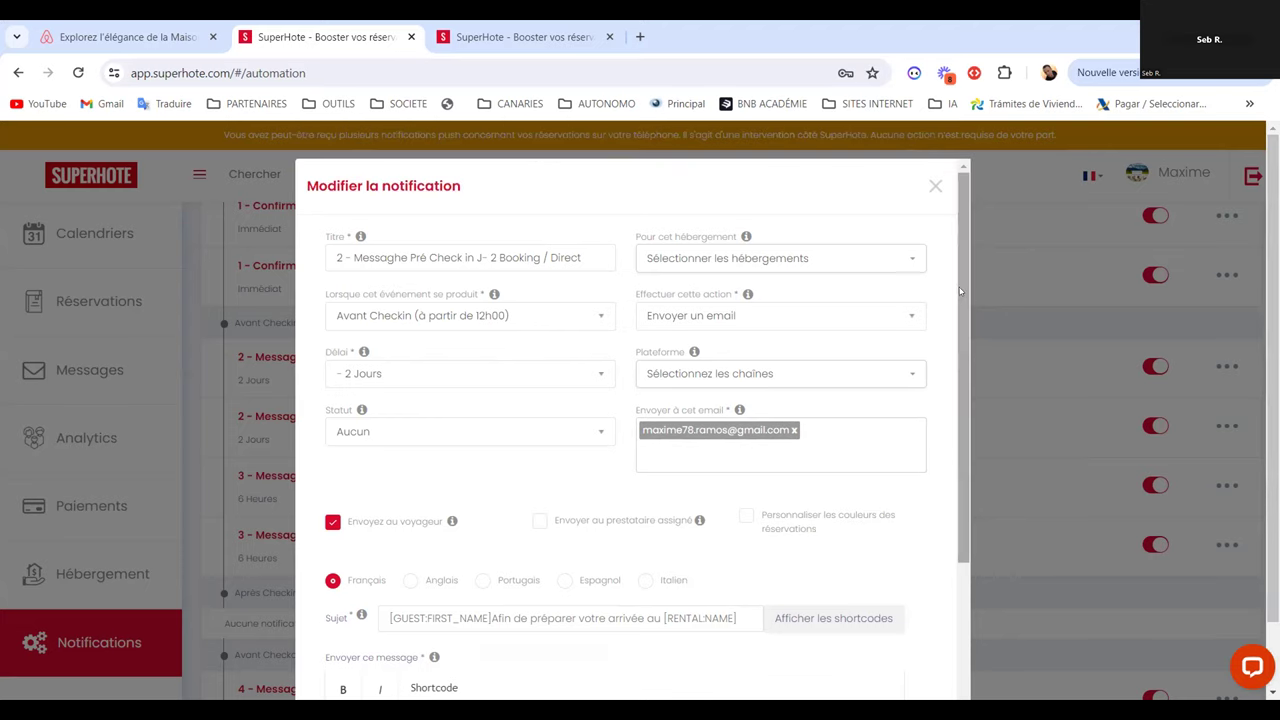
Copy the entire French message body of the pre-check-in notification
left_click_drag(962, 292, 966, 402)
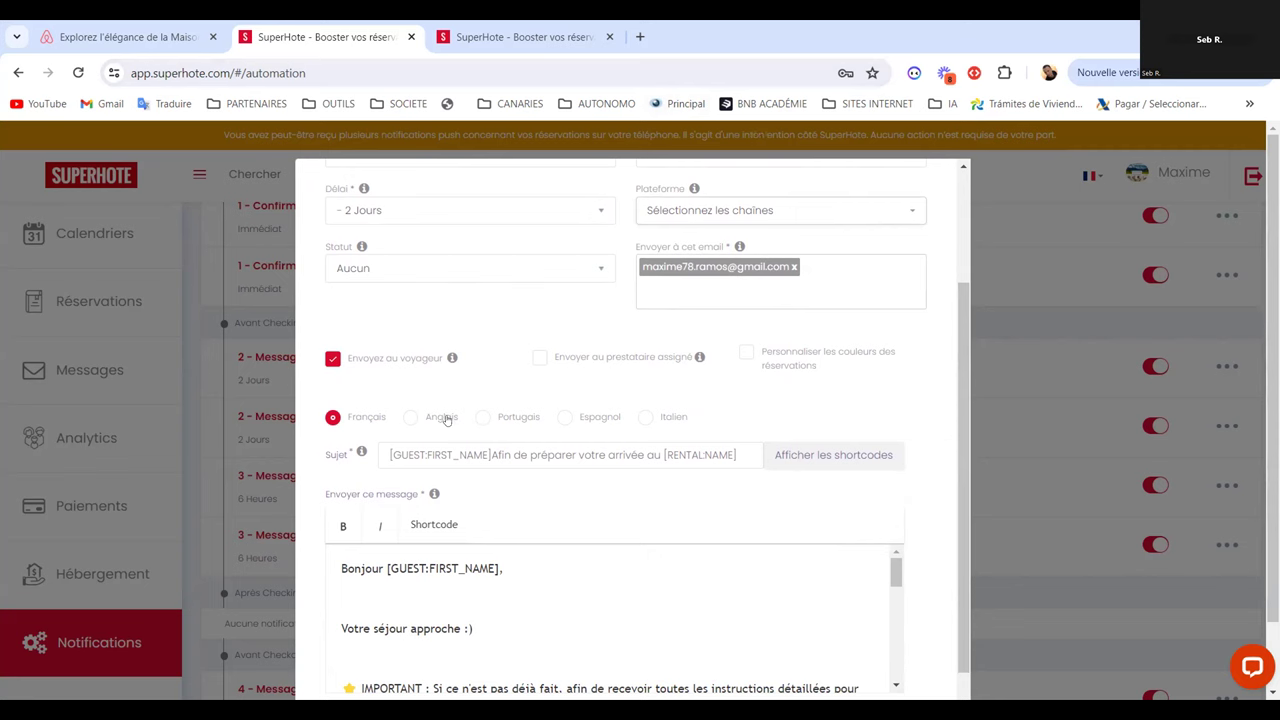
scroll(452, 360, "down", 1)
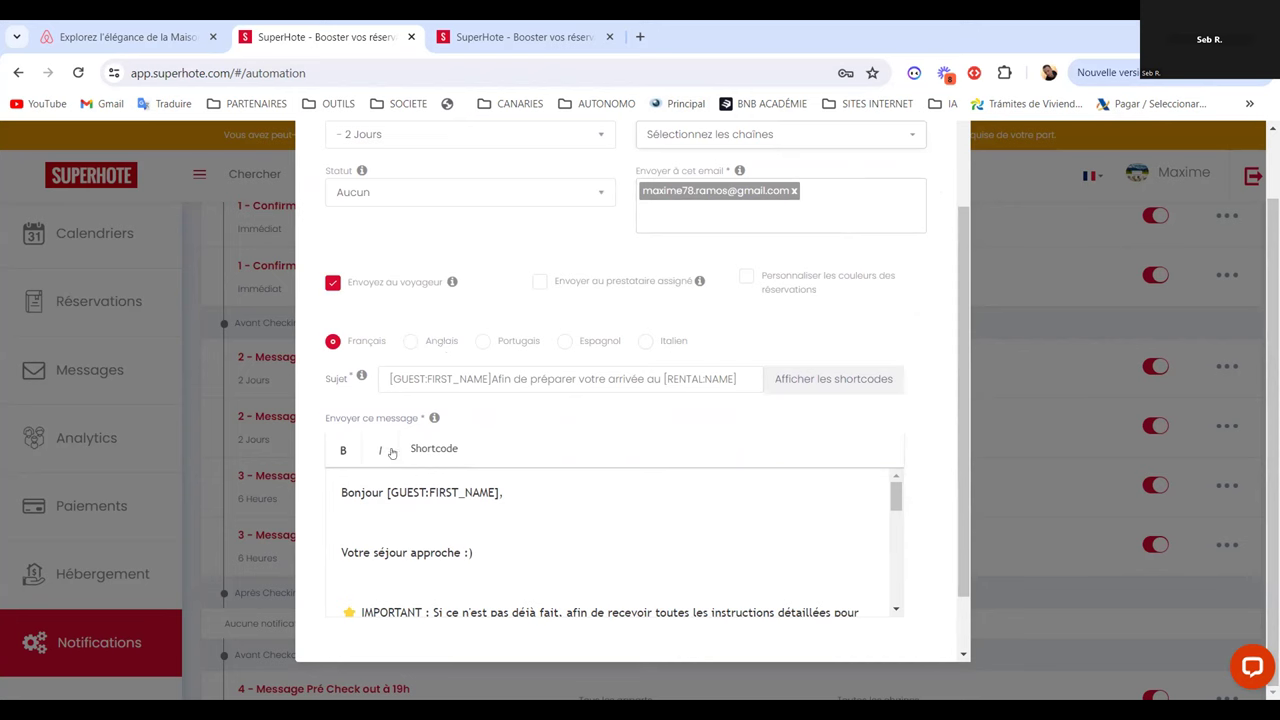
right_click(342, 518)
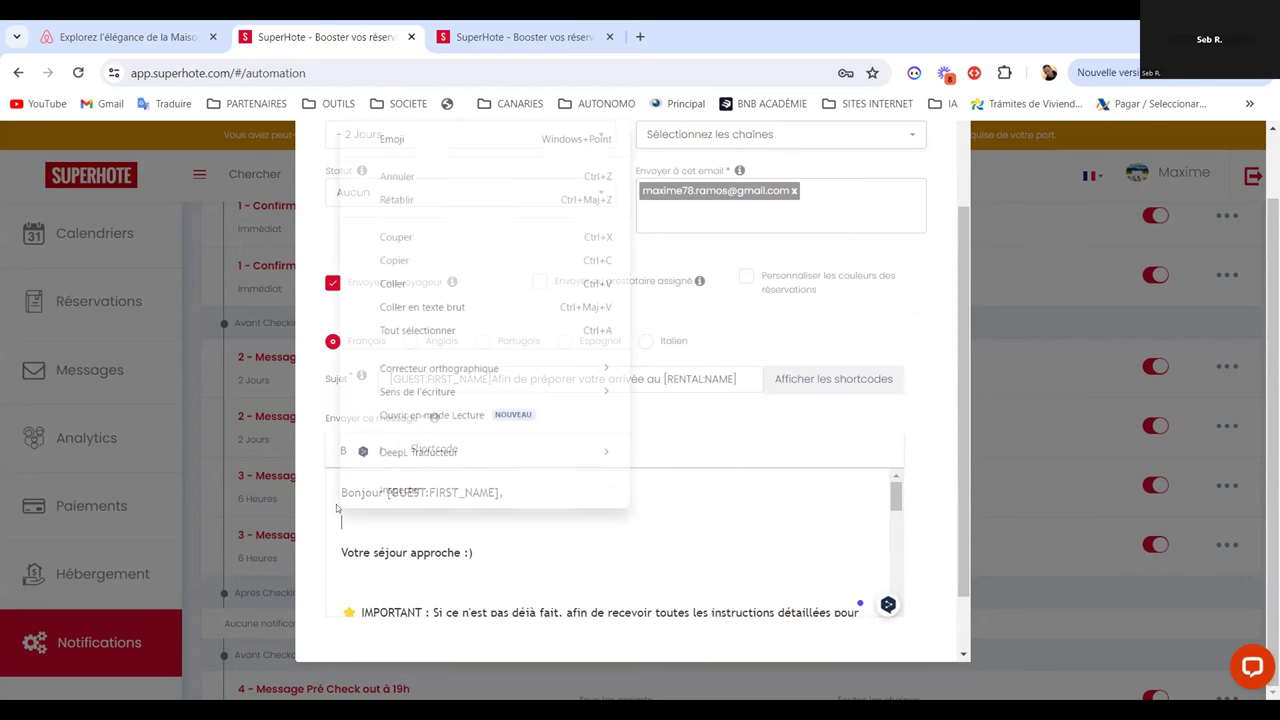
left_click(410, 330)
key("ctrl+c")
right_click(418, 497)
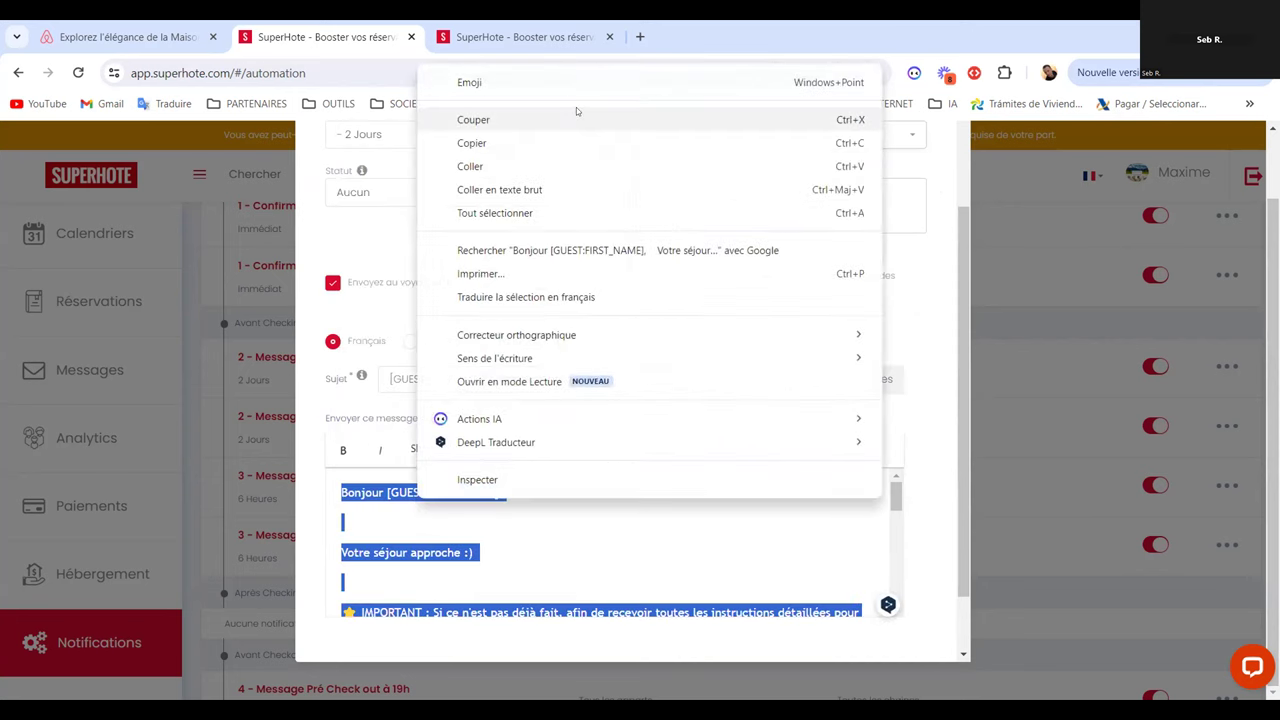
left_click(529, 143)
Switch the notification to its Anglais version and paste the copied French text as the message body
left_click(433, 343)
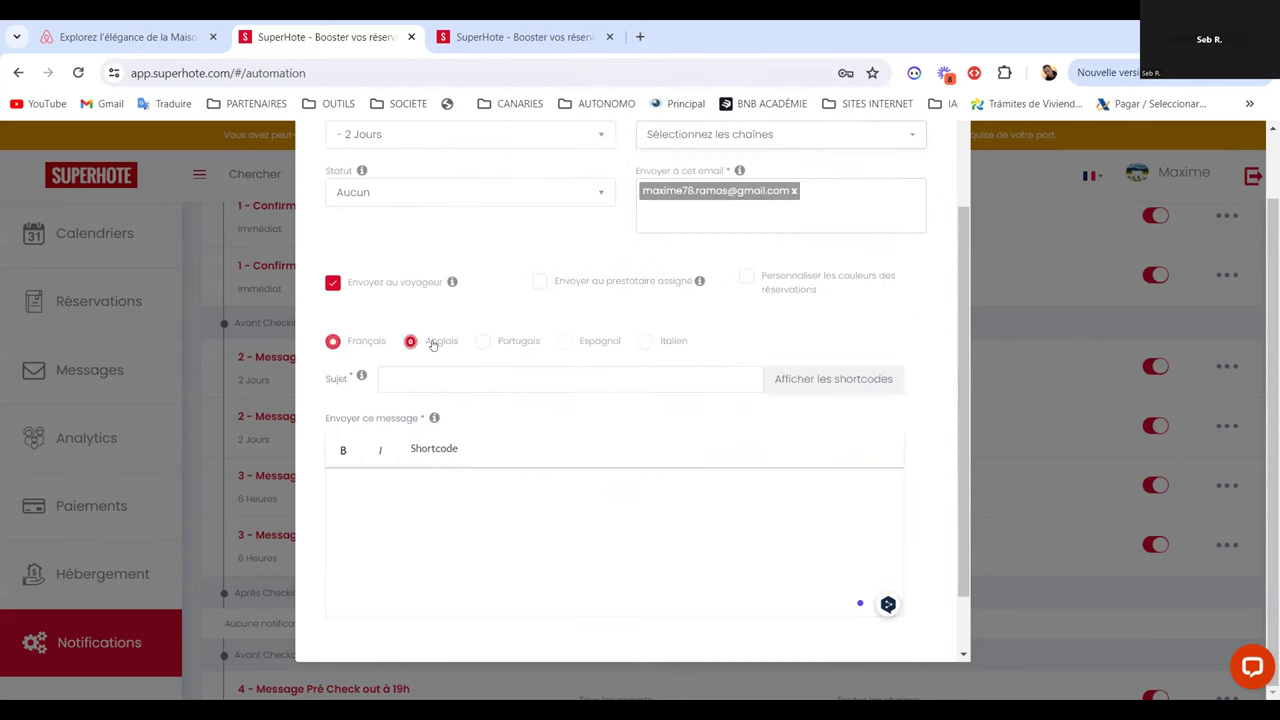
right_click(437, 503)
left_click(491, 284)
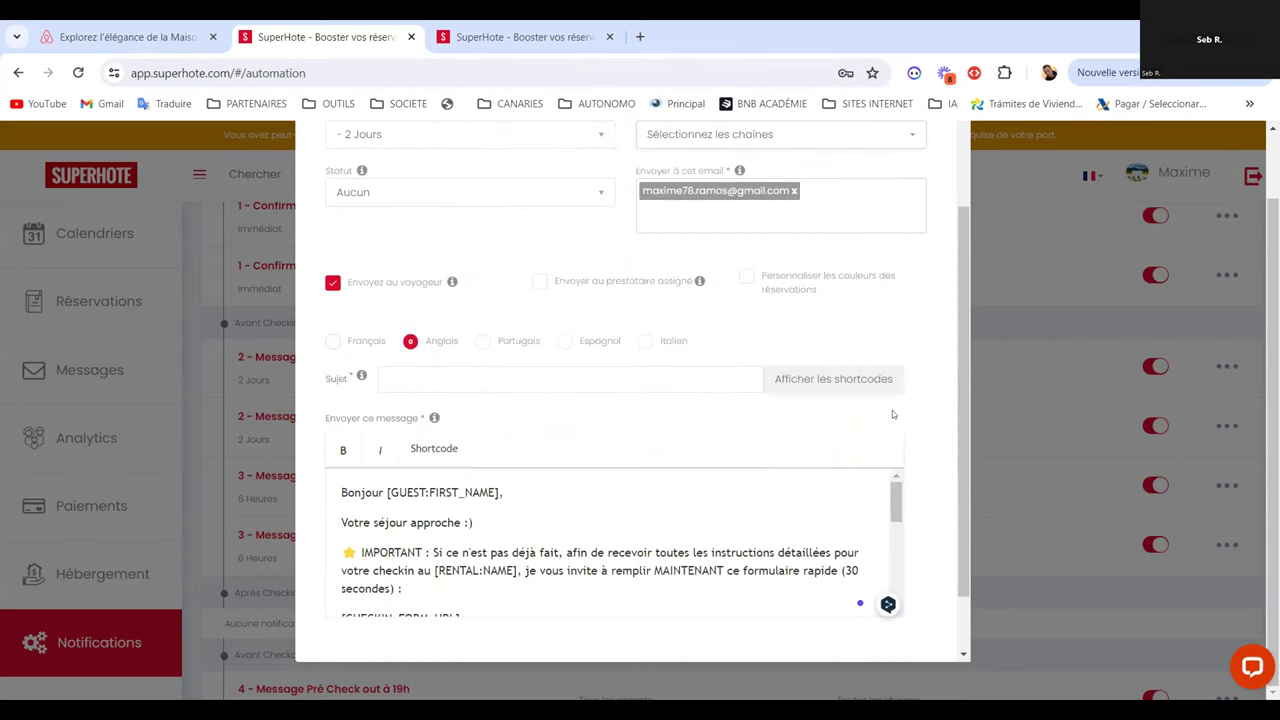
Open the DeepL target-language choice for the message in the Anglais version
left_click(866, 606)
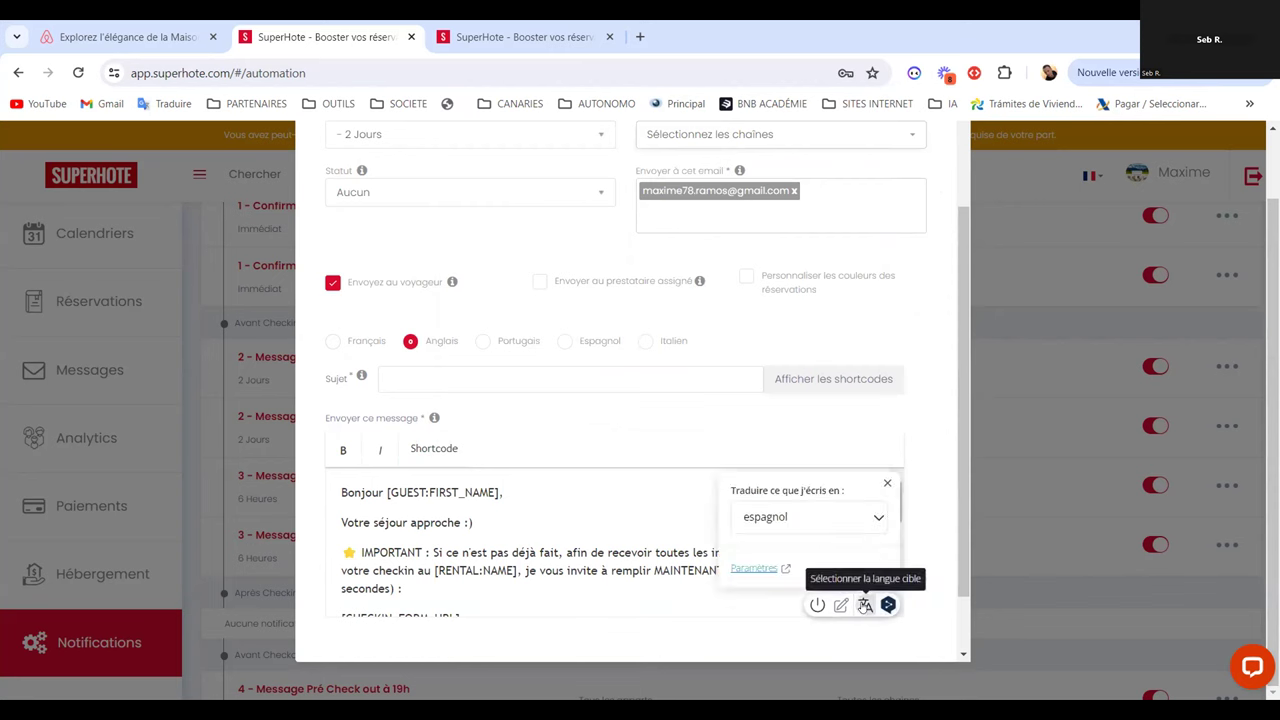
Check the translation target languages, then clear the entire English message body of the J-2 Booking / Direct pre-check-in notification
left_click(835, 522)
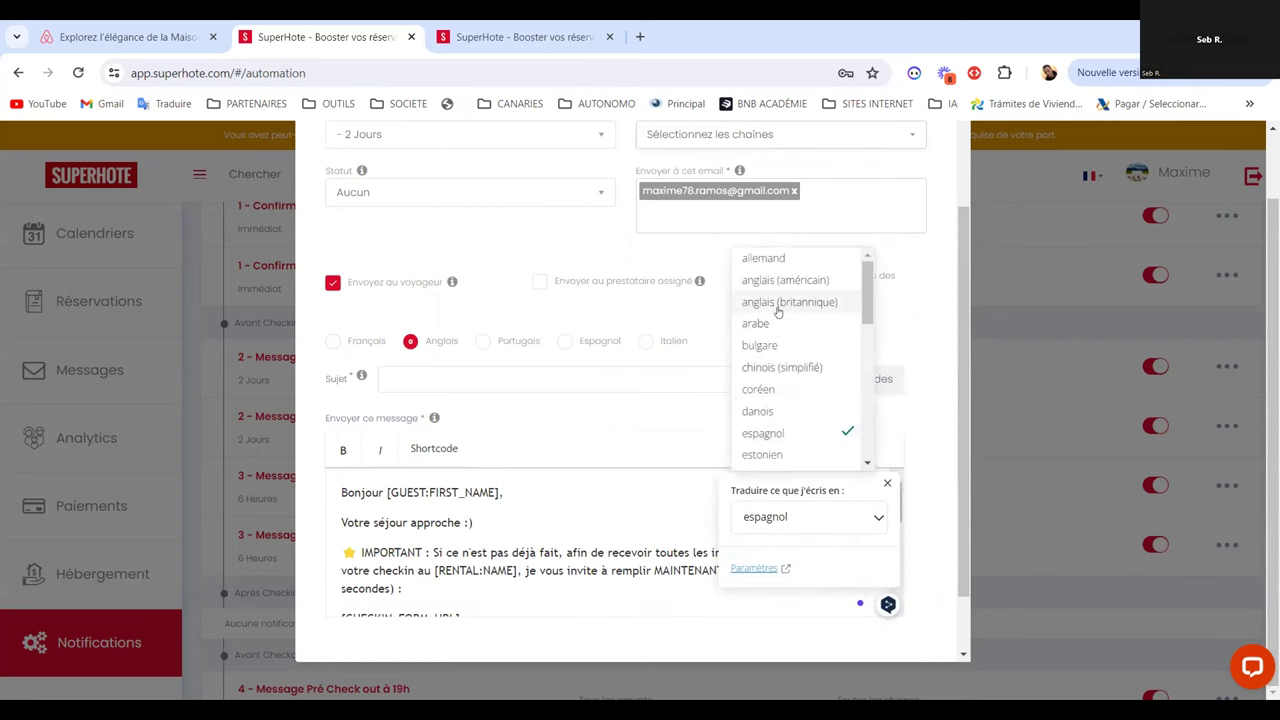
left_click(943, 362)
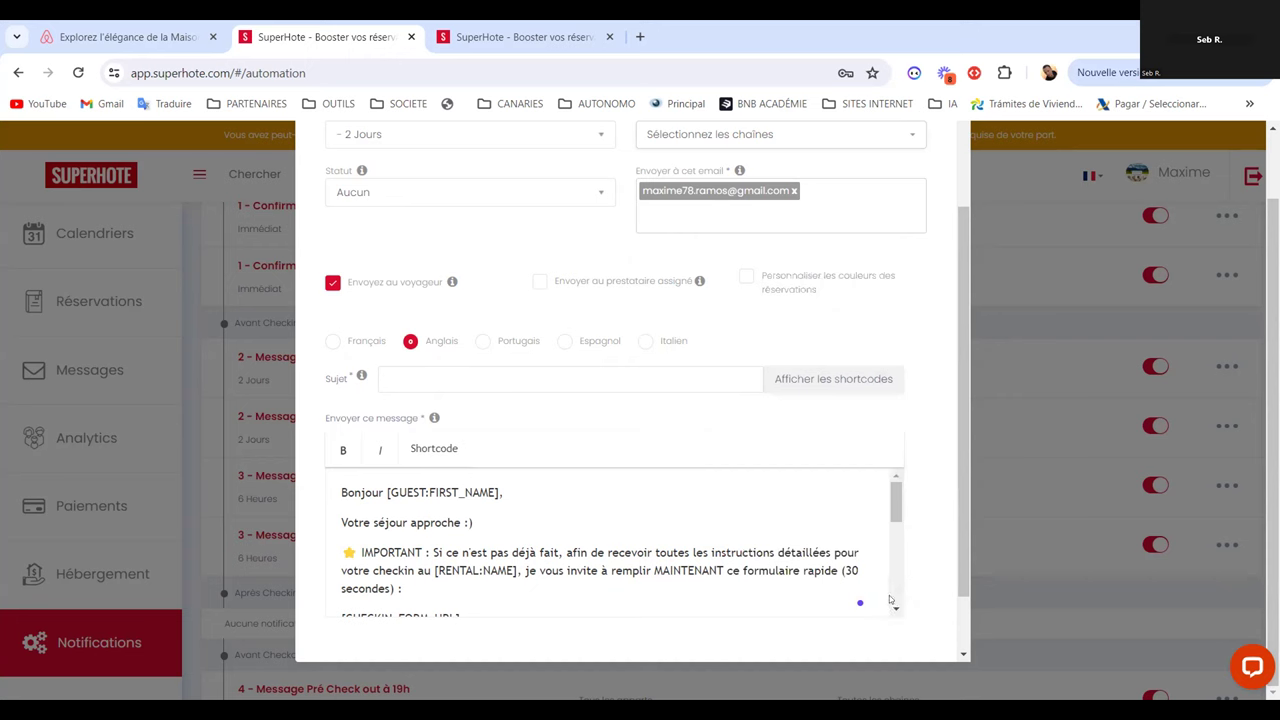
left_click(341, 493)
key("ctrl+a")
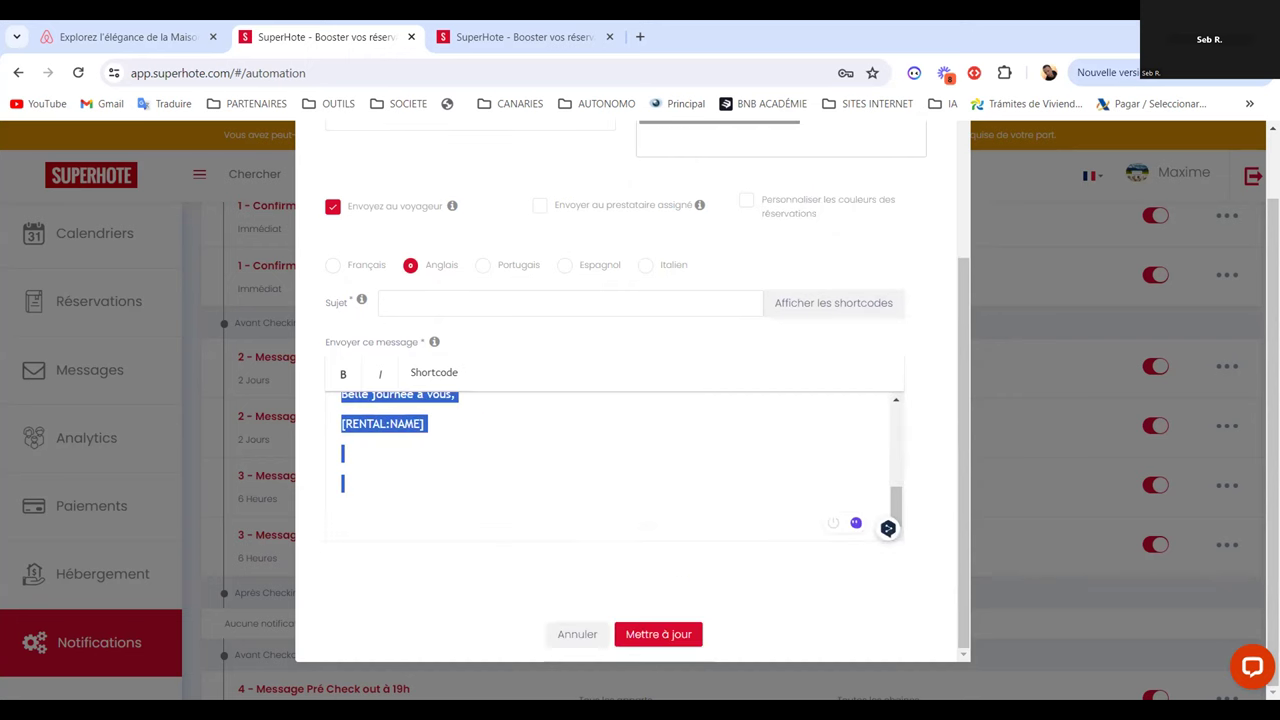
key("BackSpace")
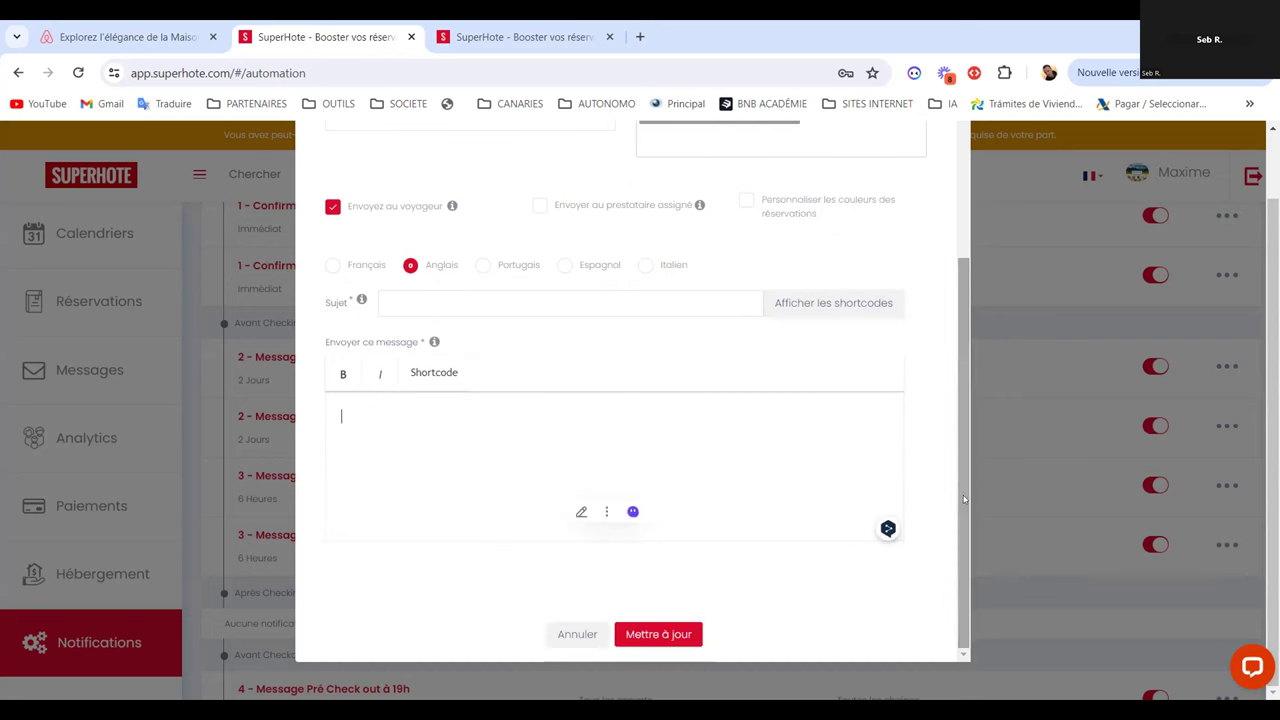
Switch to the French version and insert " - " between [GUEST:FIRST_NAME] and "Afin de préparer" in the subject
scroll(934, 313, "up", 3)
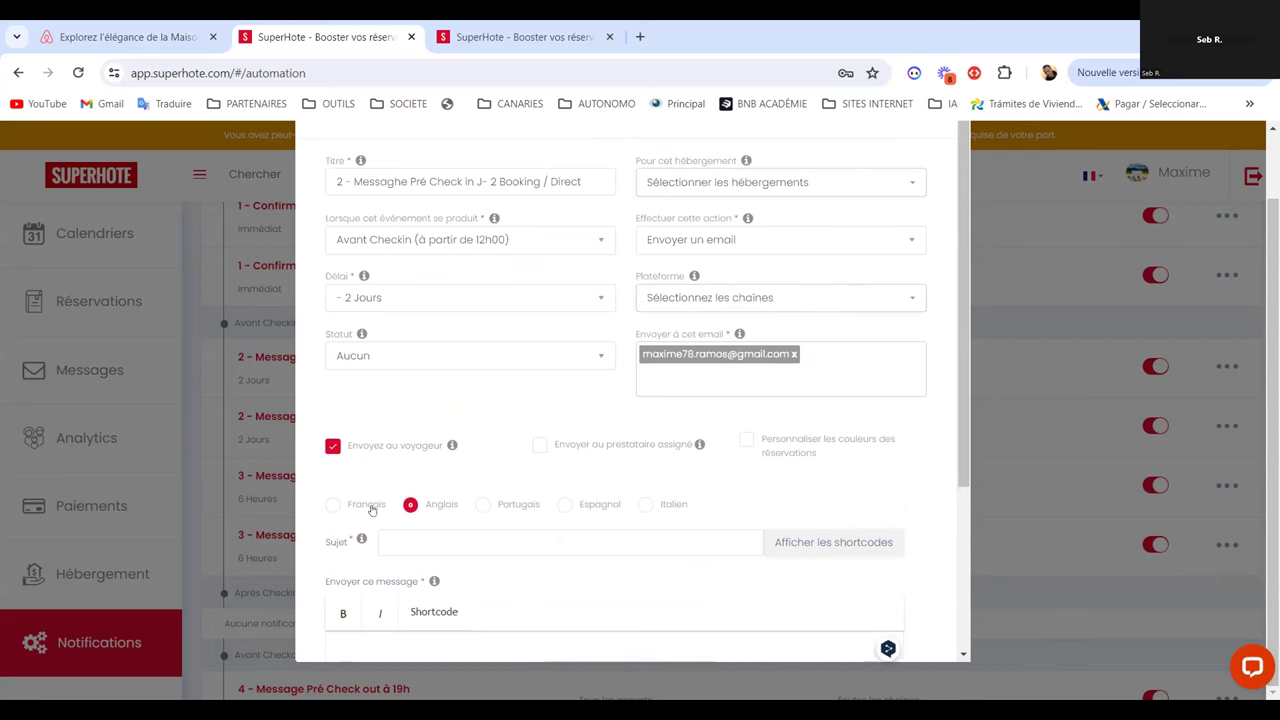
left_click(333, 503)
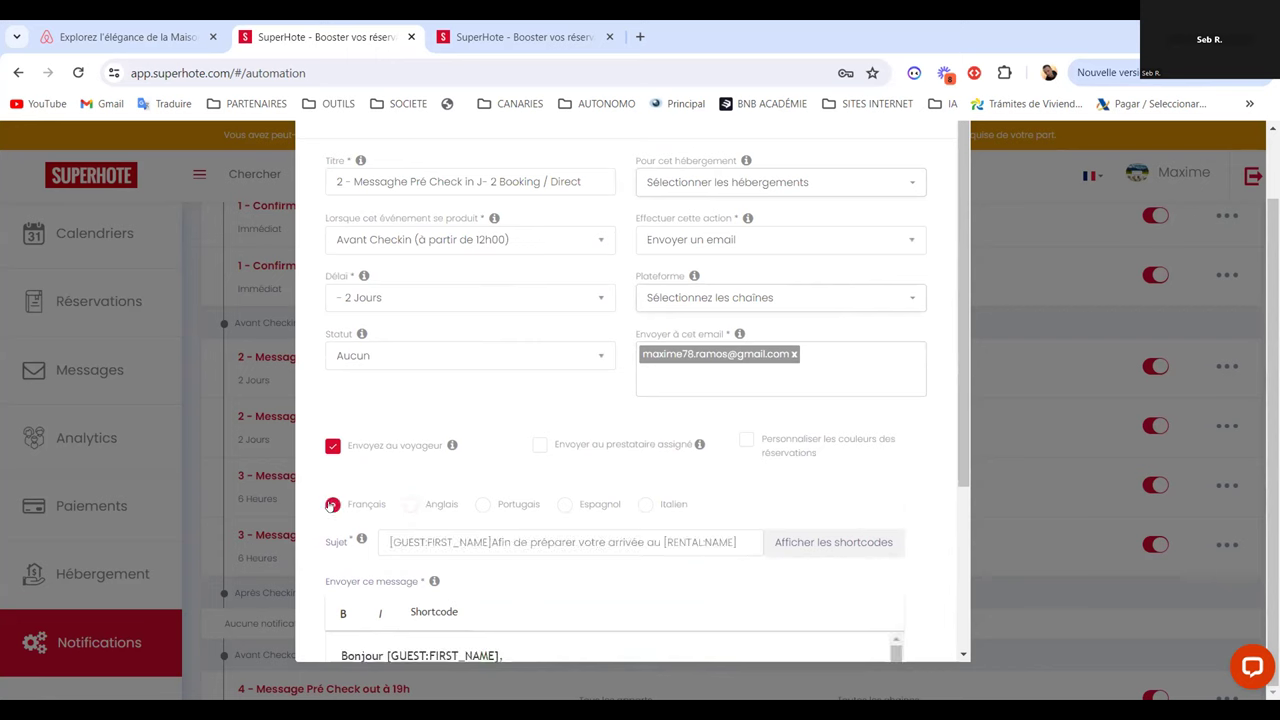
left_click_drag(957, 315, 966, 437)
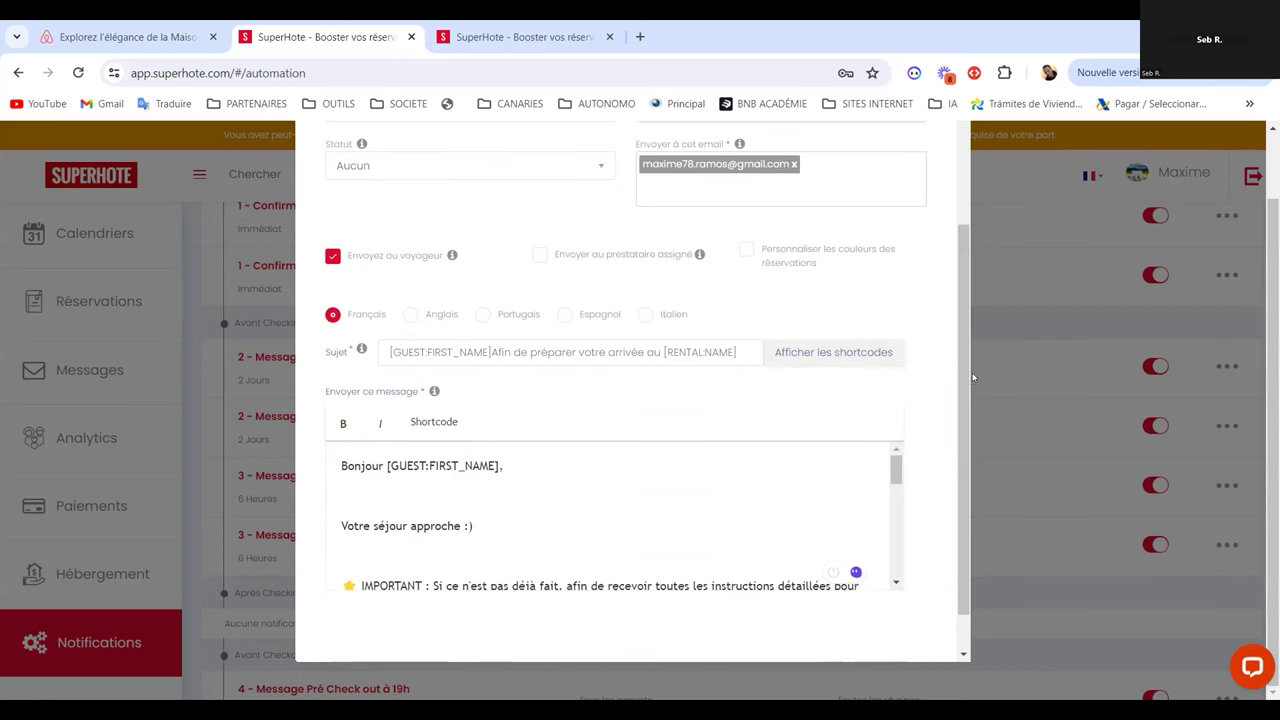
left_click(487, 352)
type("-")
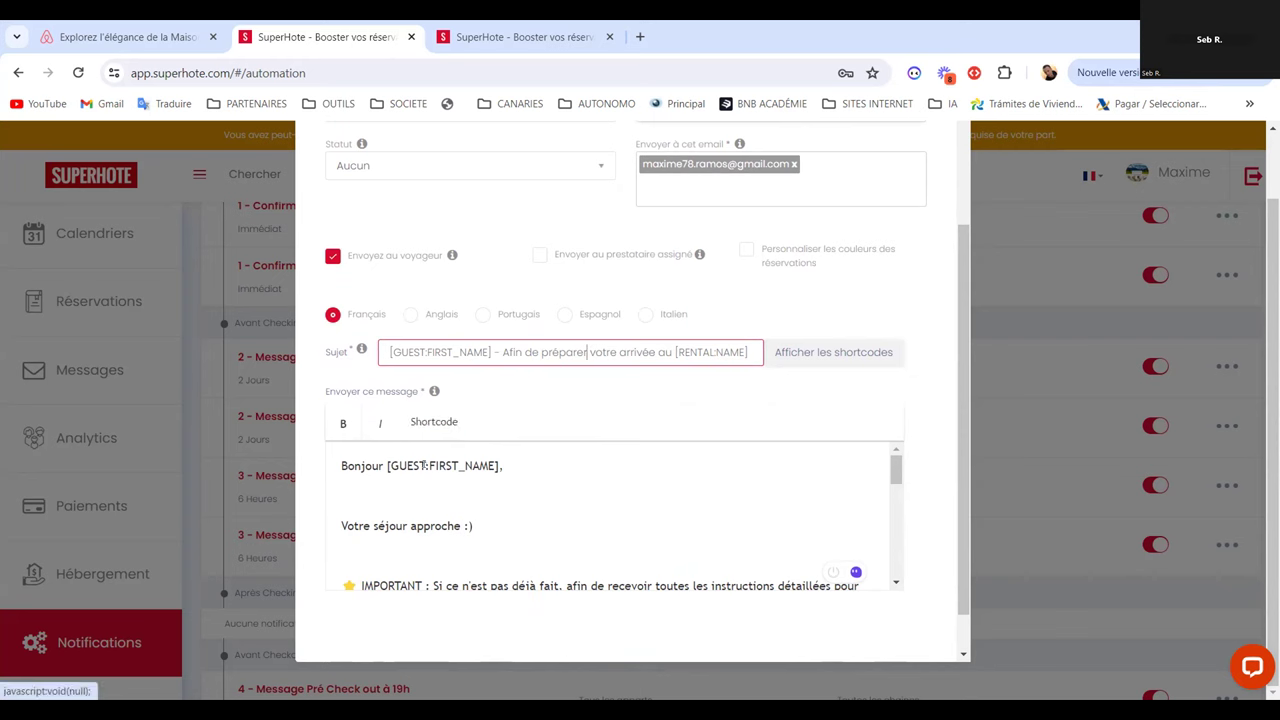
Delete the [CHECKIN_FORM_URL] shortcode below the quick form invitation in the French message
left_click_drag(896, 478, 889, 490)
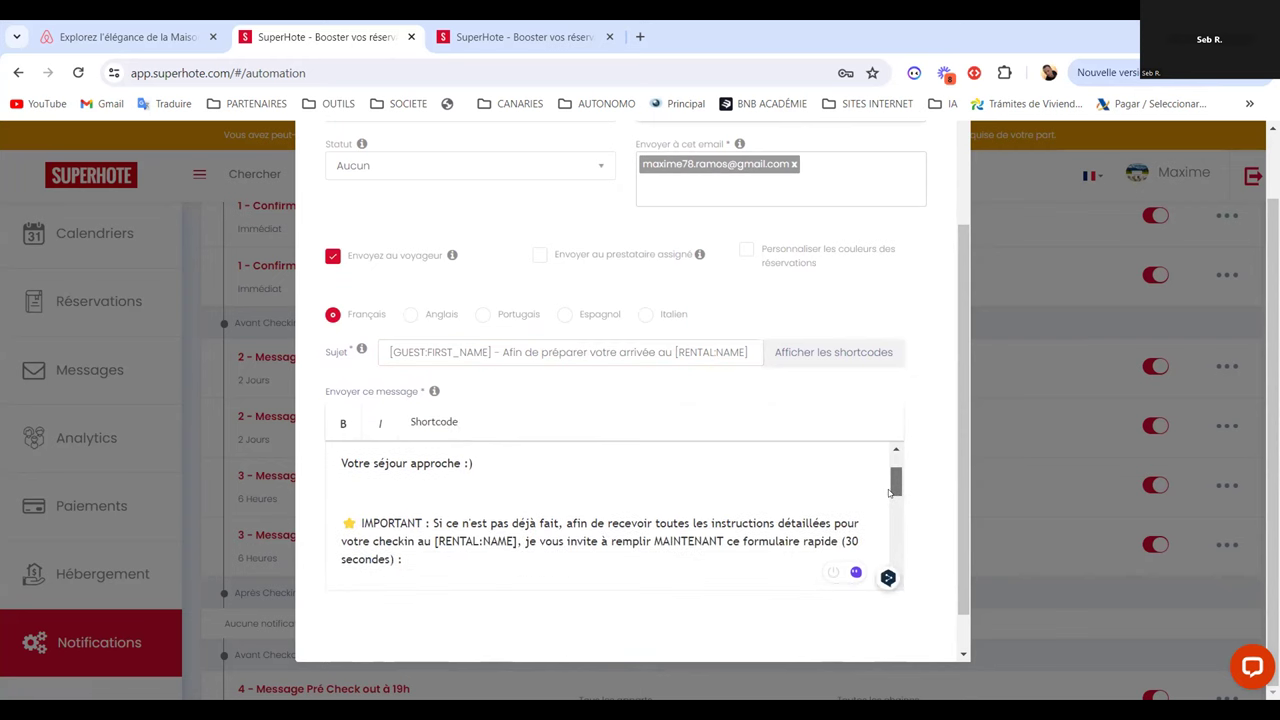
scroll(889, 490, "down", 3)
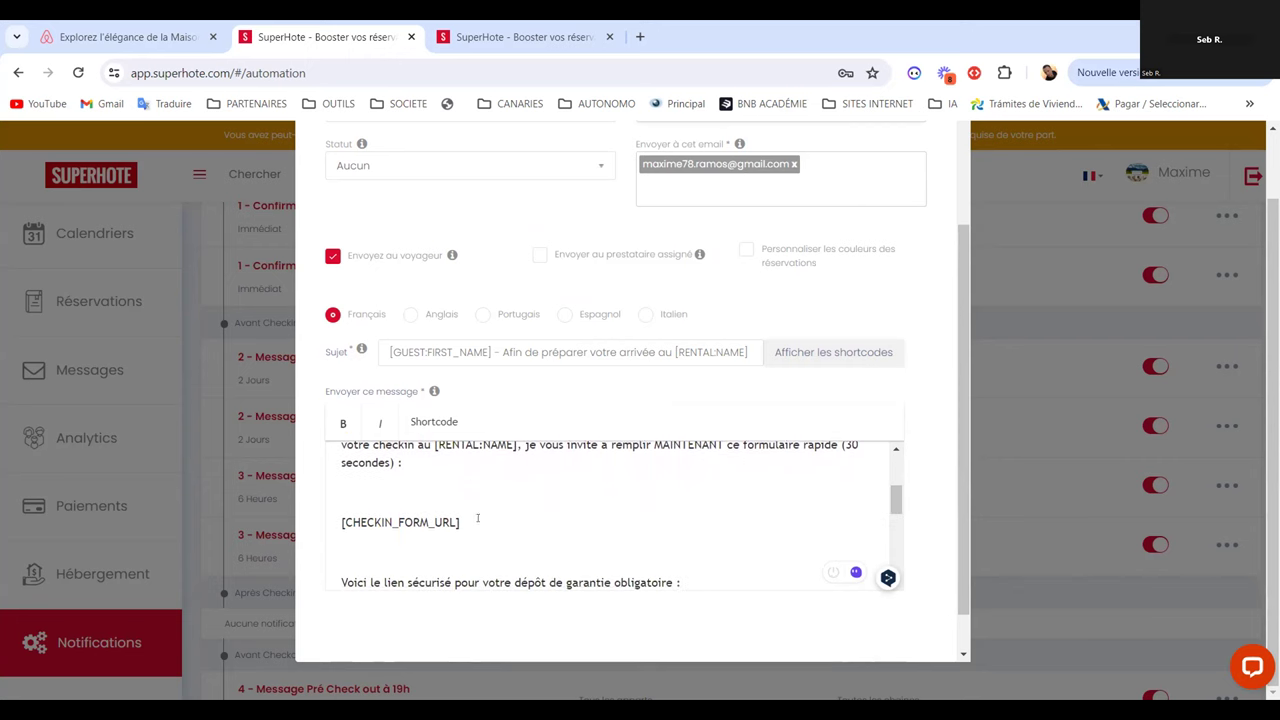
left_click_drag(461, 522, 339, 522)
key("BackSpace")
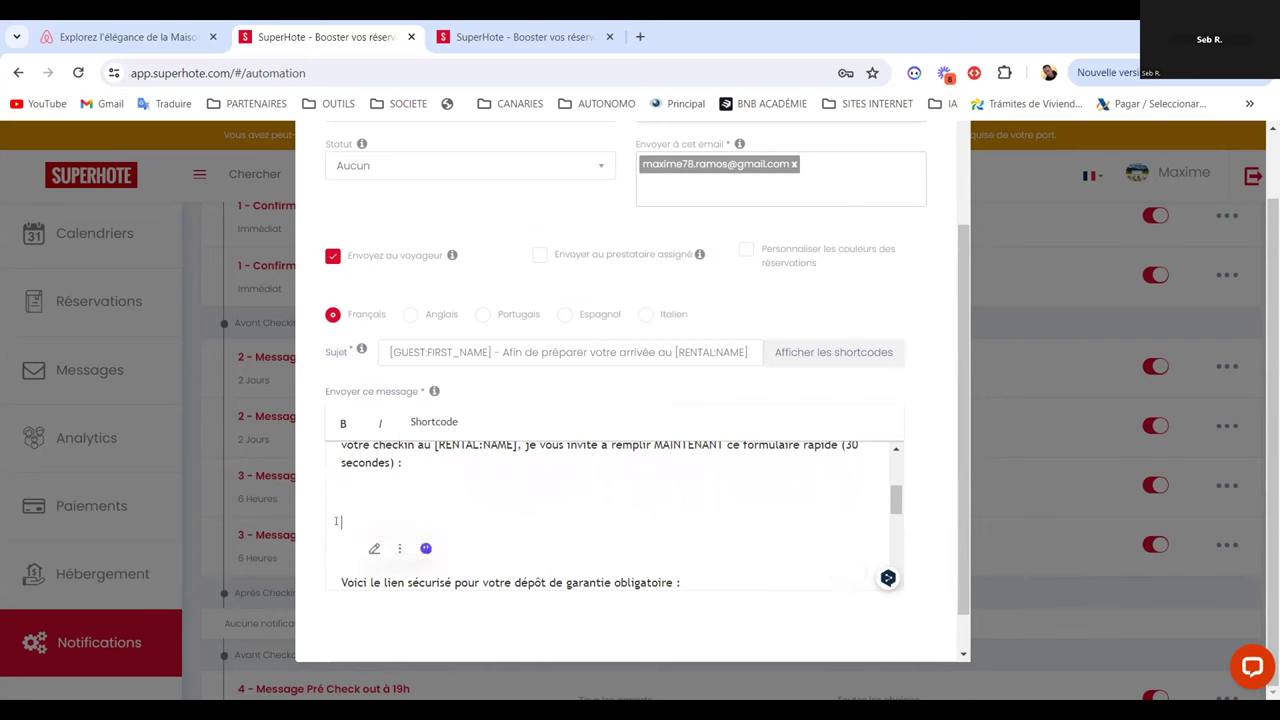
Browse the shortcode categories and insert the Formulaire Checkin shortcode from Appartement at the emptied line
left_click(430, 421)
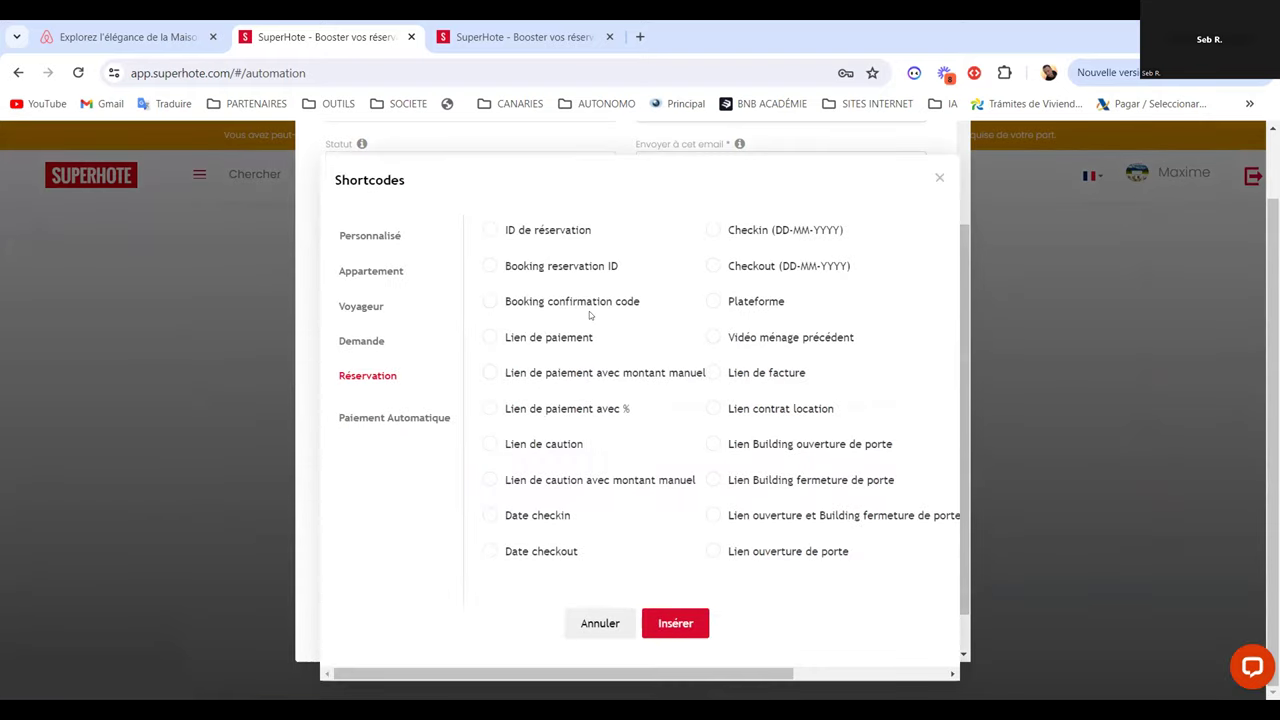
left_click(361, 306)
left_click(367, 377)
left_click(381, 278)
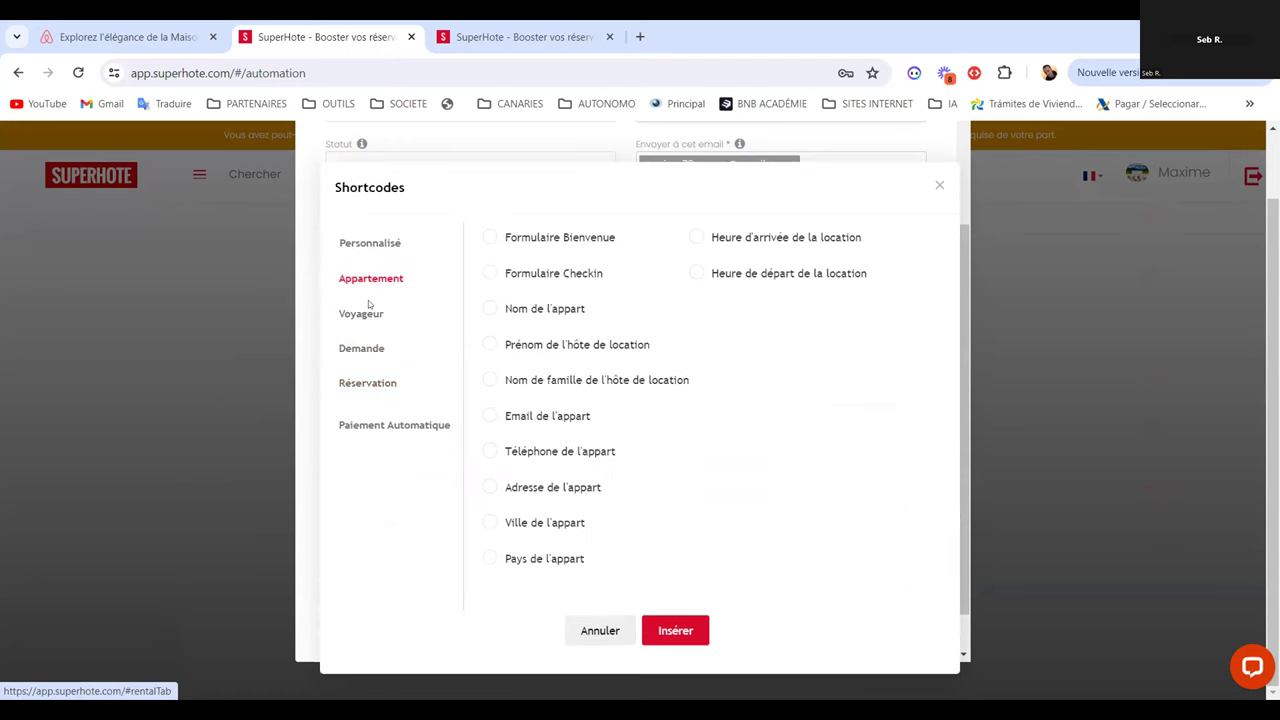
left_click(367, 311)
left_click(368, 362)
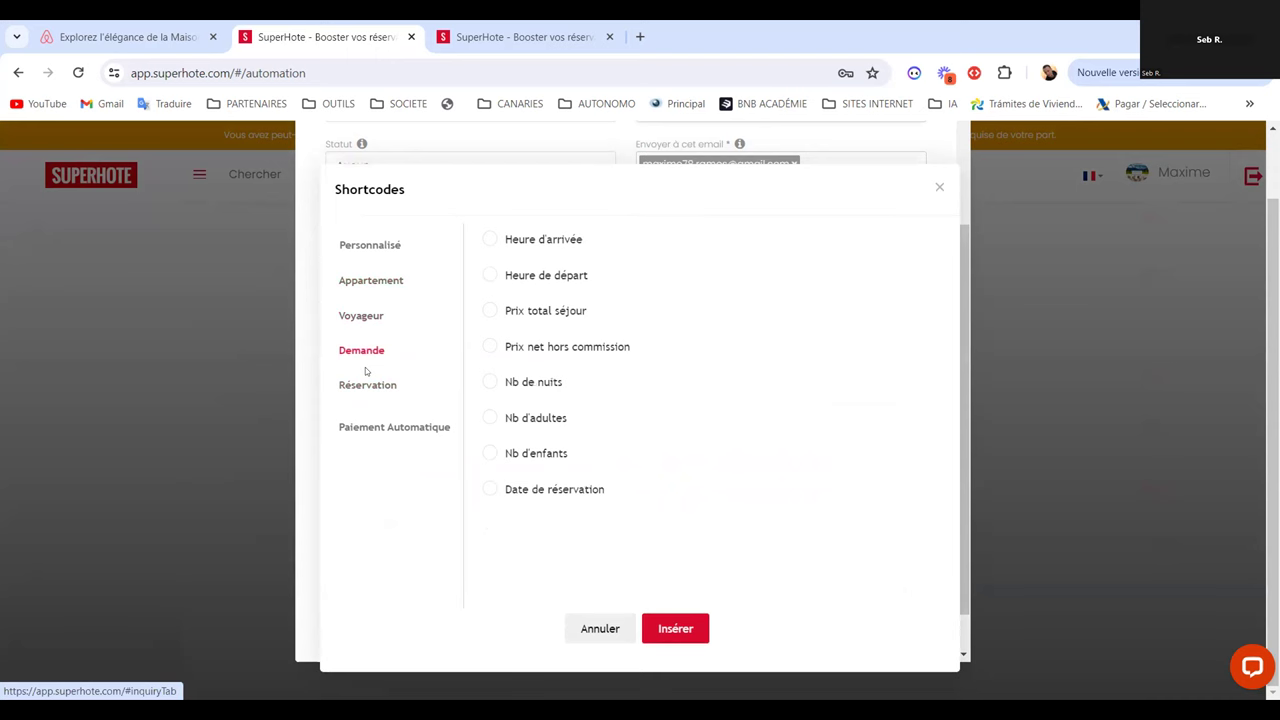
left_click(381, 276)
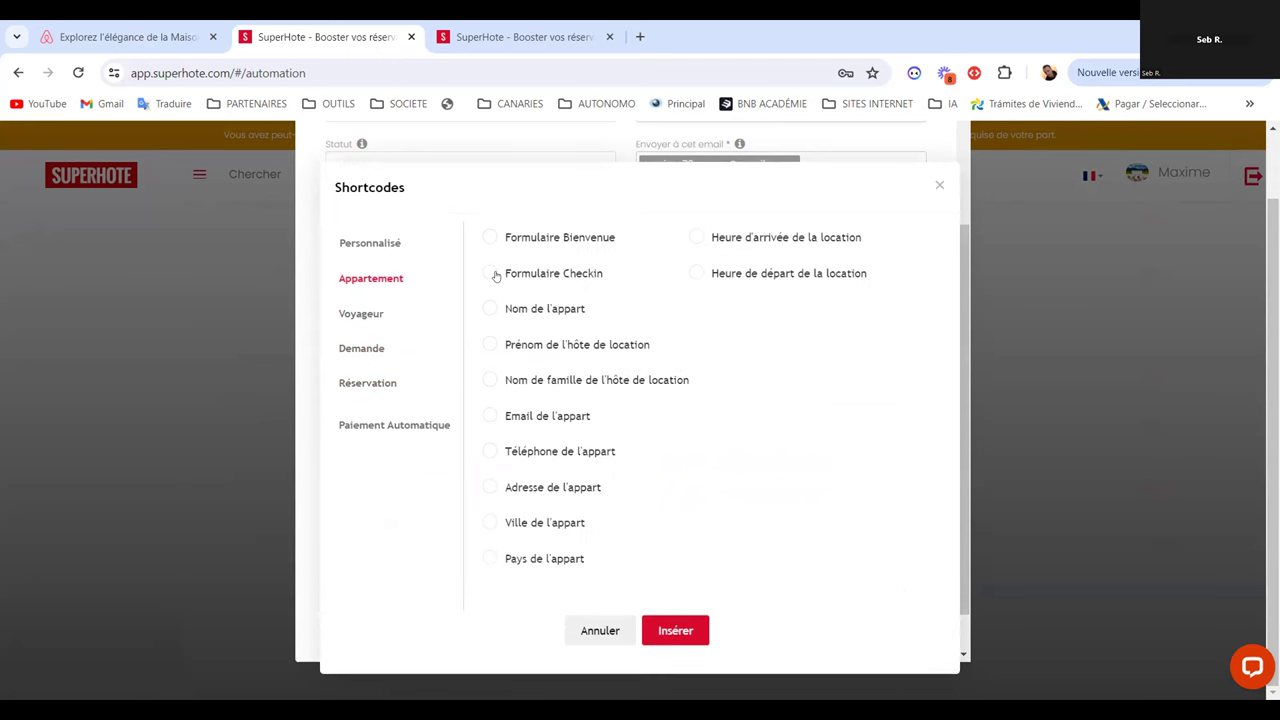
left_click(494, 275)
left_click(677, 631)
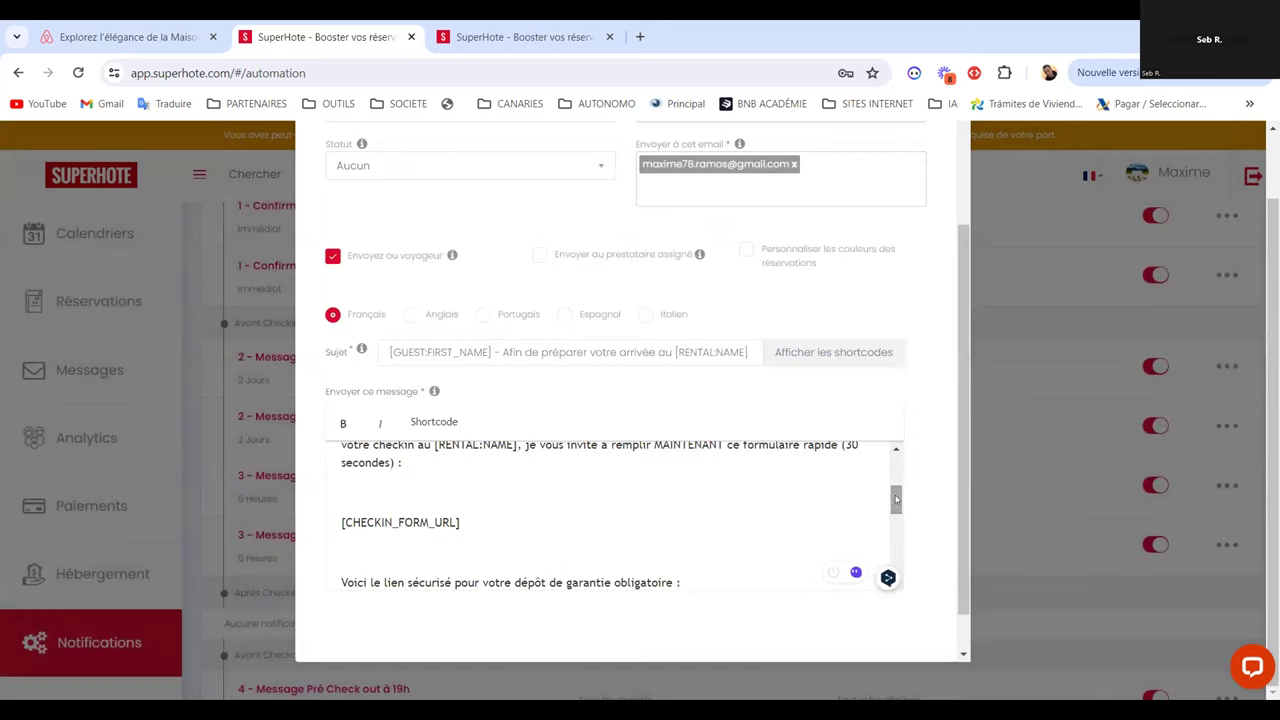
Replace the [DEPOSITLINK] text under the security deposit sentence with the Lien de caution shortcode from Réservation
scroll(872, 490, "down", 1)
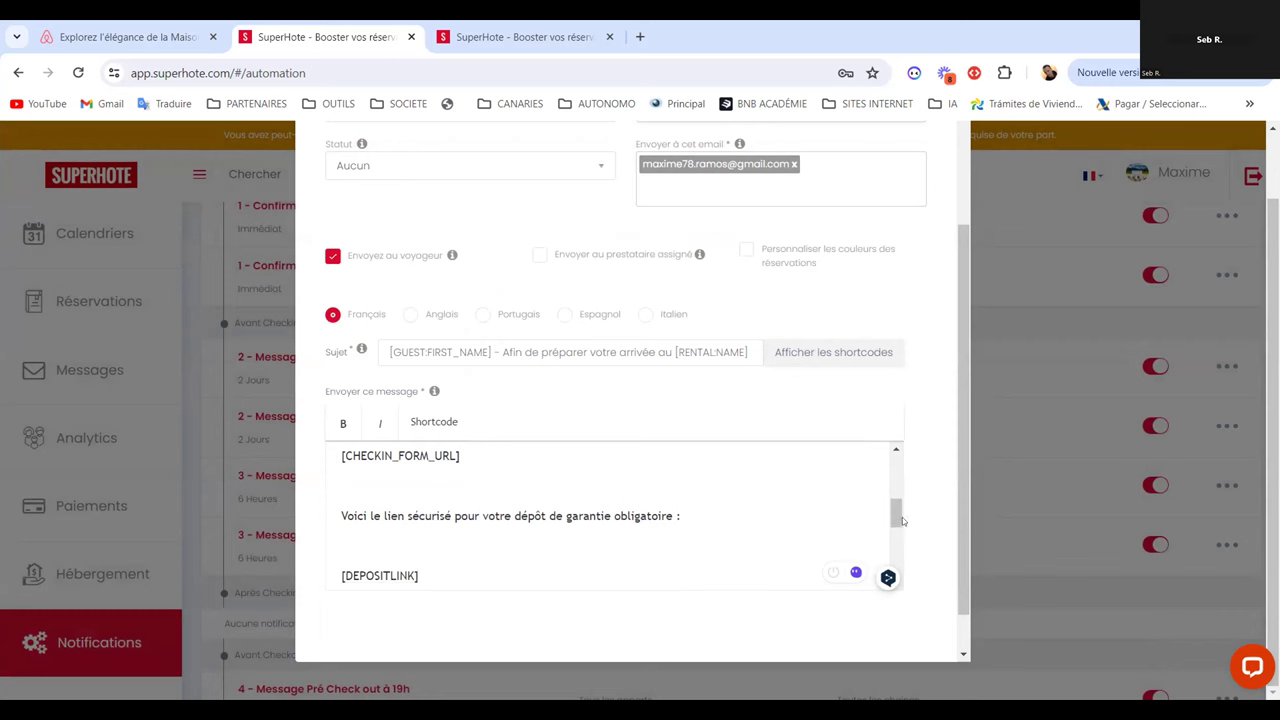
scroll(478, 478, "down", 1)
left_click_drag(437, 487, 338, 489)
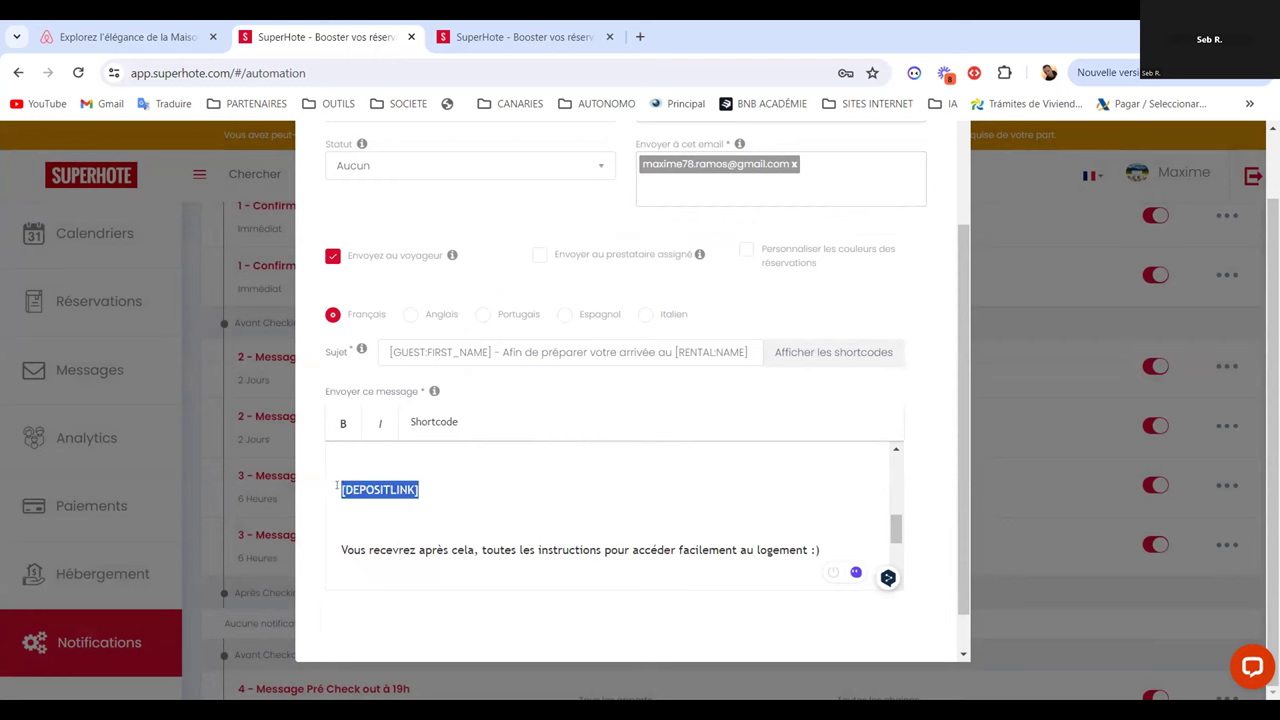
key("BackSpace")
left_click(441, 423)
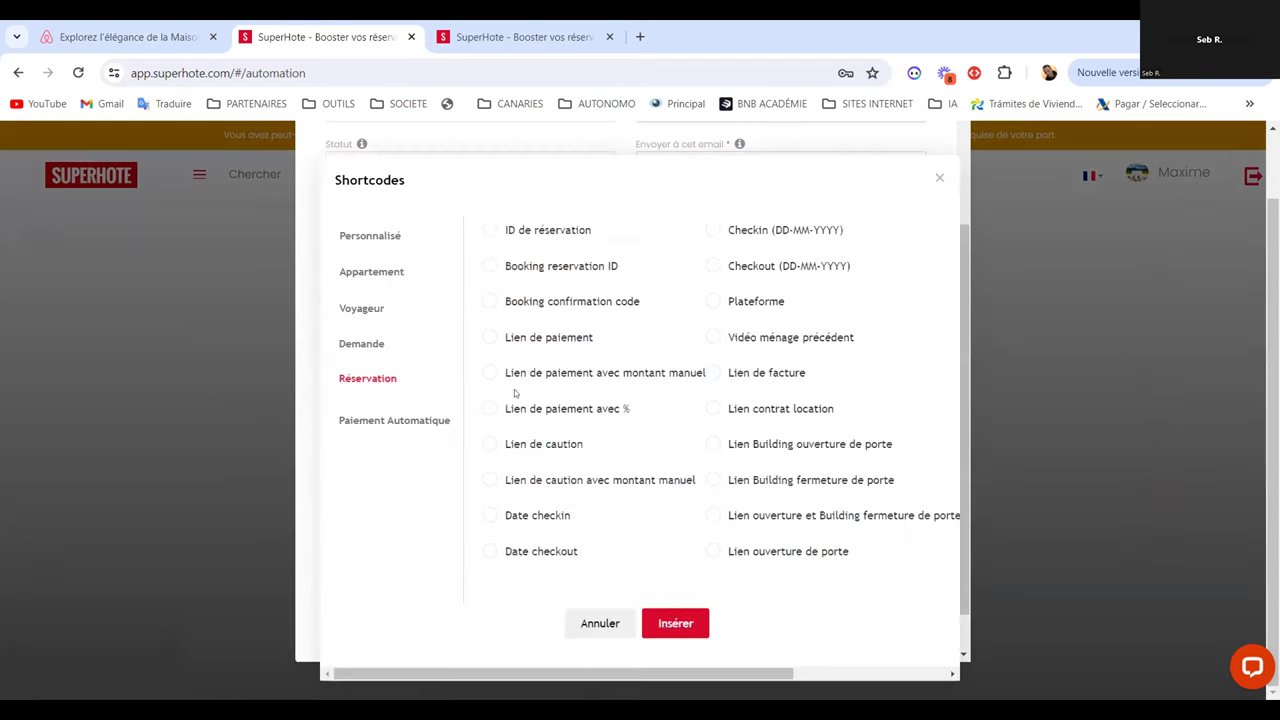
left_click(518, 446)
left_click(675, 620)
Examine the custom shortcodes available for the message and close the list without inserting any
mouse_move(896, 528)
left_mouse_down()
mouse_move(897, 558)
mouse_move(898, 519)
left_mouse_up()
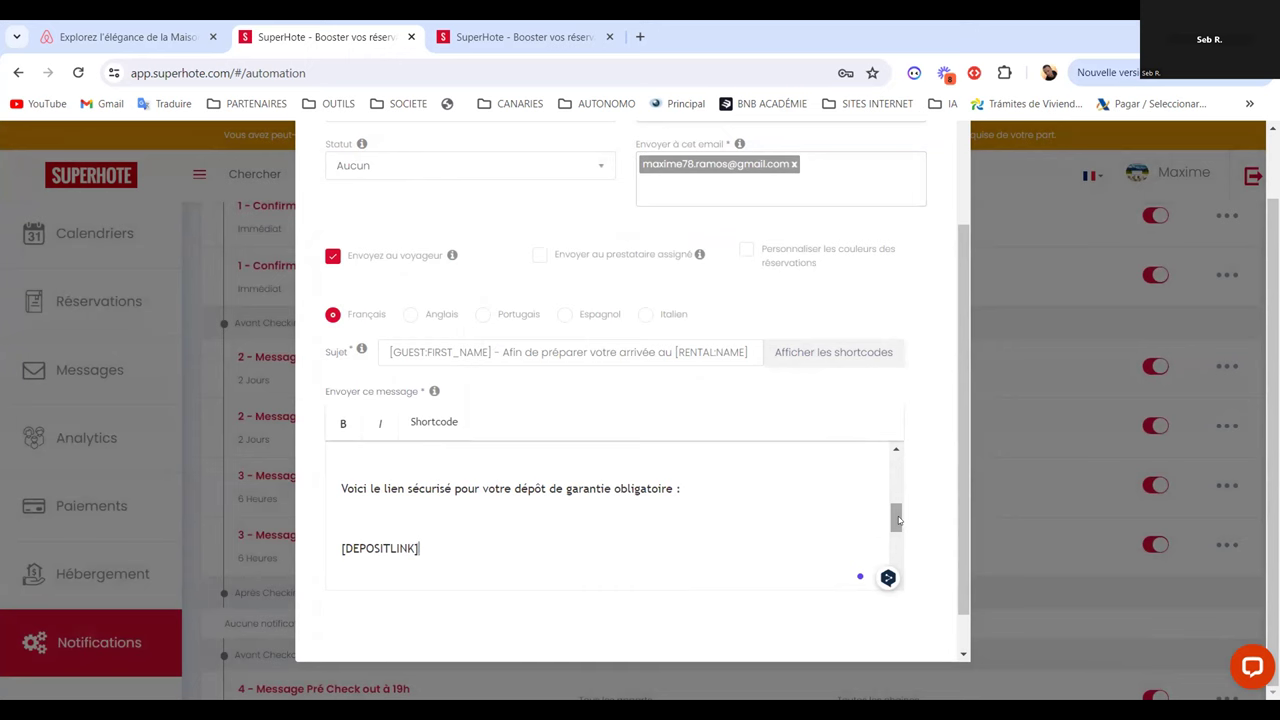
left_click(430, 424)
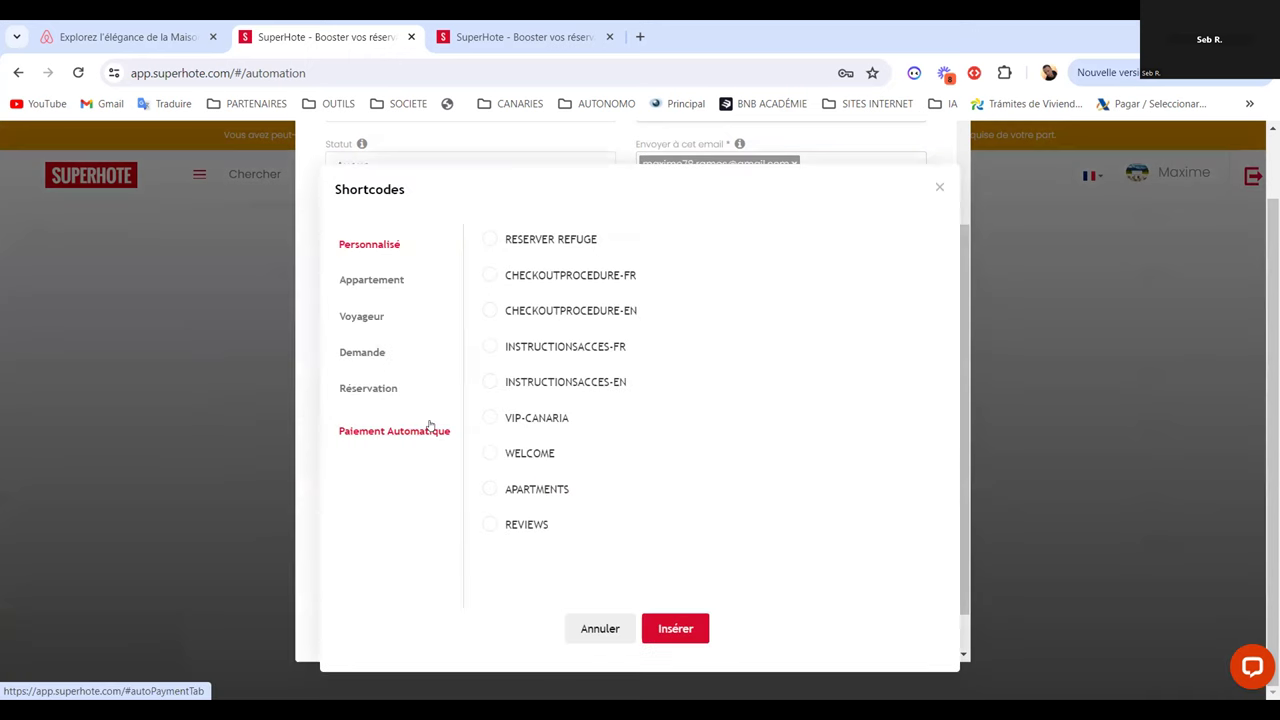
left_click(602, 617)
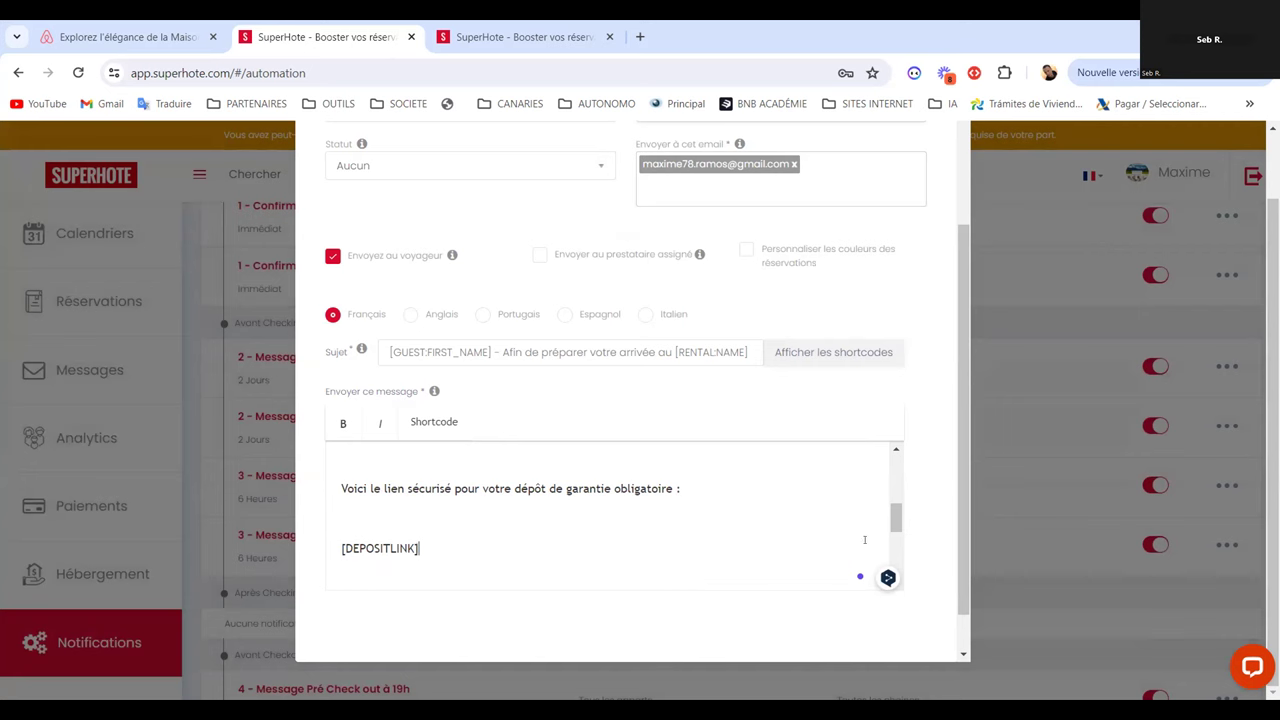
Review the French message from the deposit link to the closing signature, and cancel editing the notification
left_click_drag(893, 515, 893, 529)
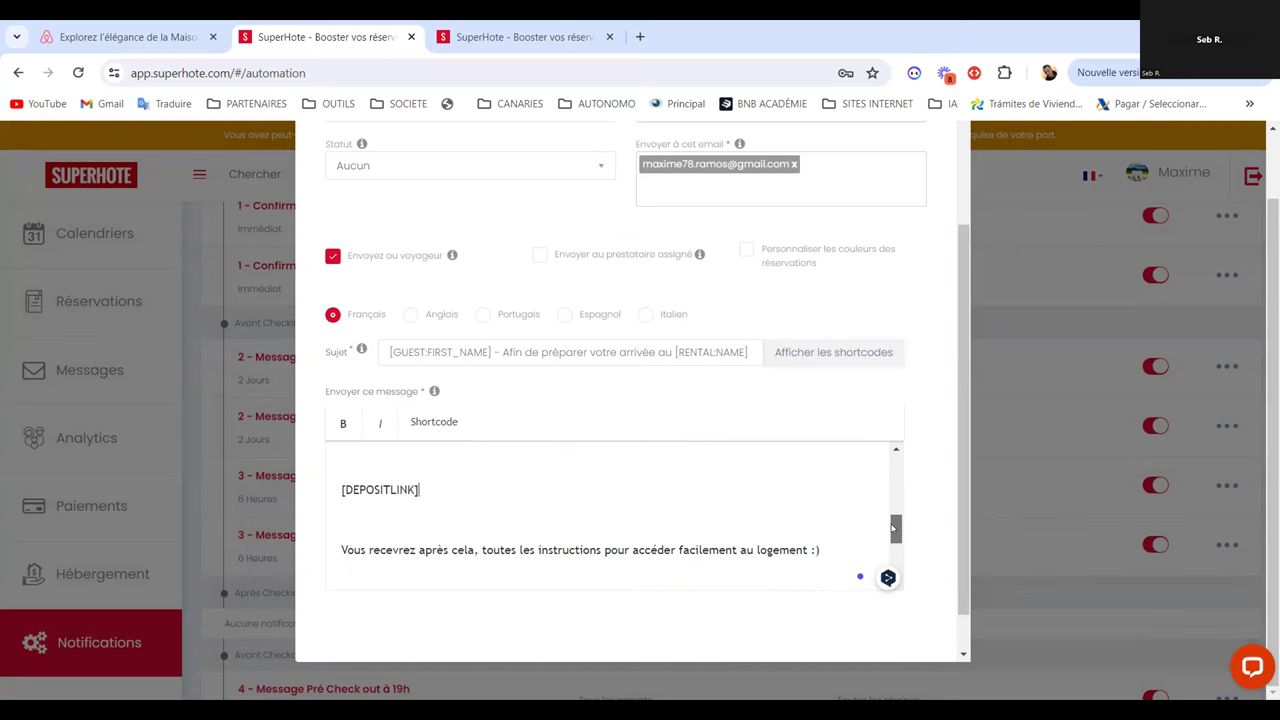
mouse_move(893, 529)
left_mouse_down()
mouse_move(892, 568)
mouse_move(886, 460)
mouse_move(877, 486)
mouse_move(897, 483)
mouse_move(889, 516)
left_mouse_up()
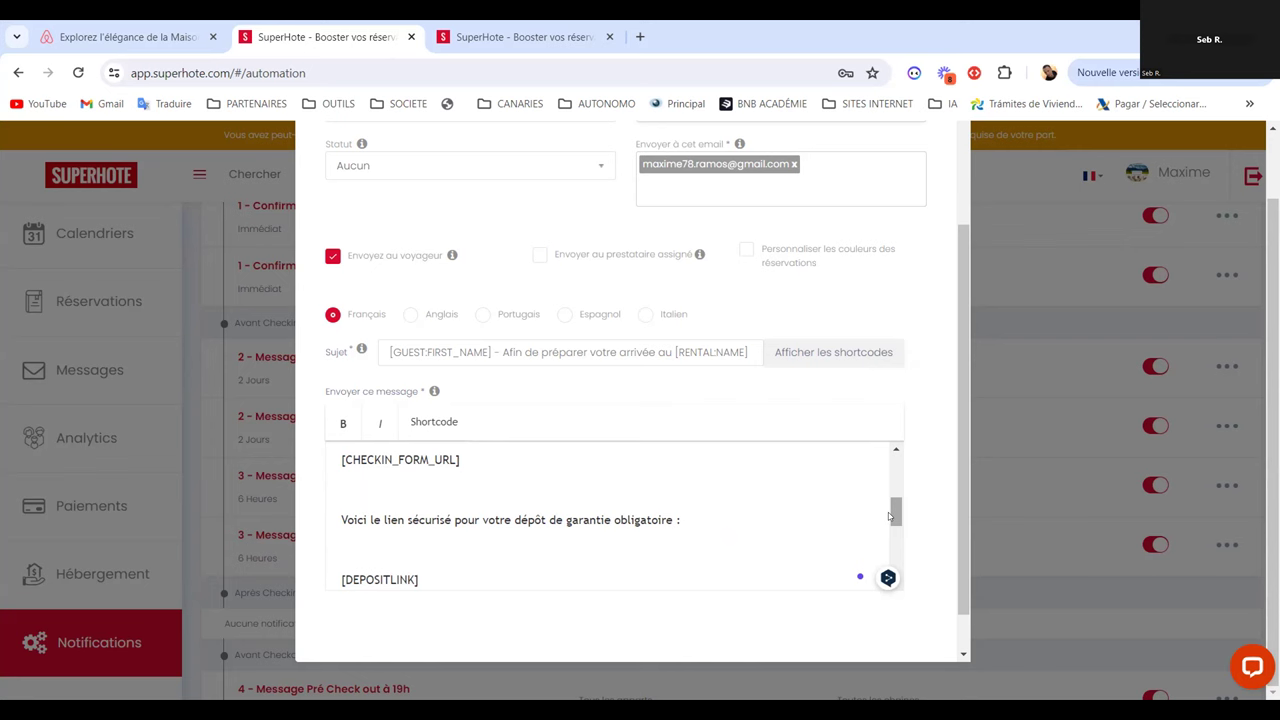
scroll(888, 516, "down", 5)
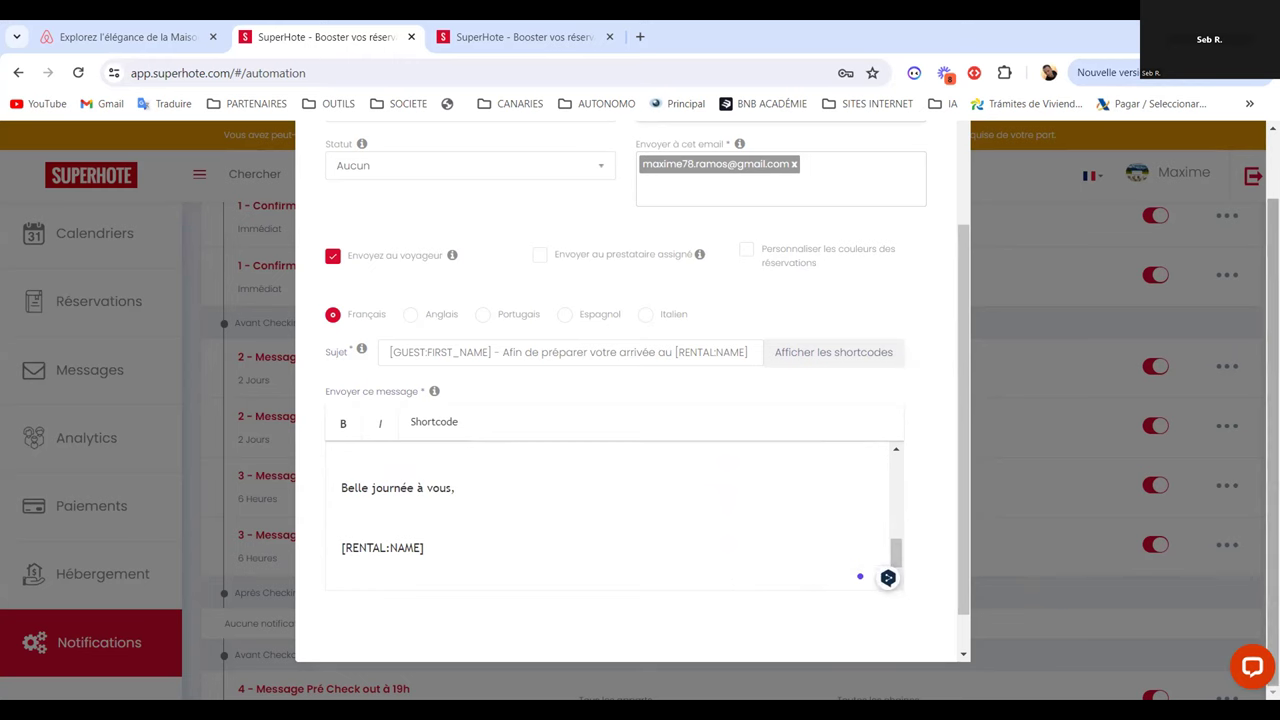
scroll(959, 405, "up", 2)
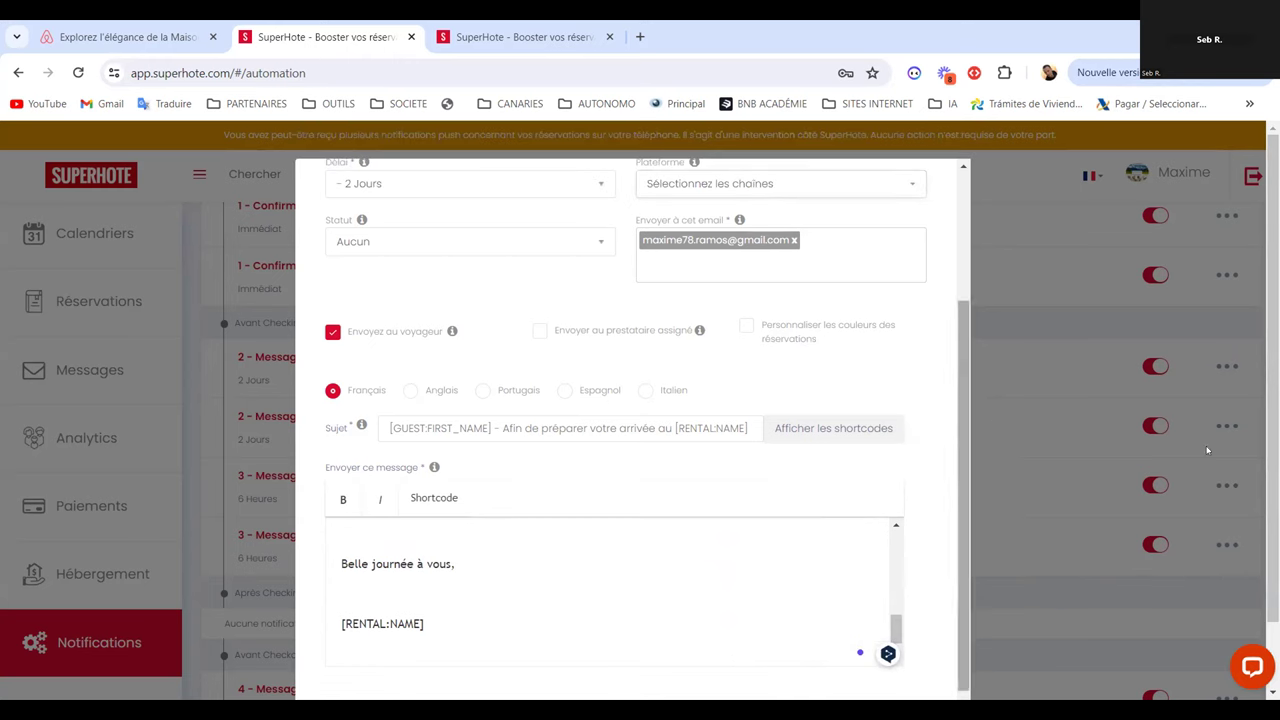
scroll(922, 582, "down", 2)
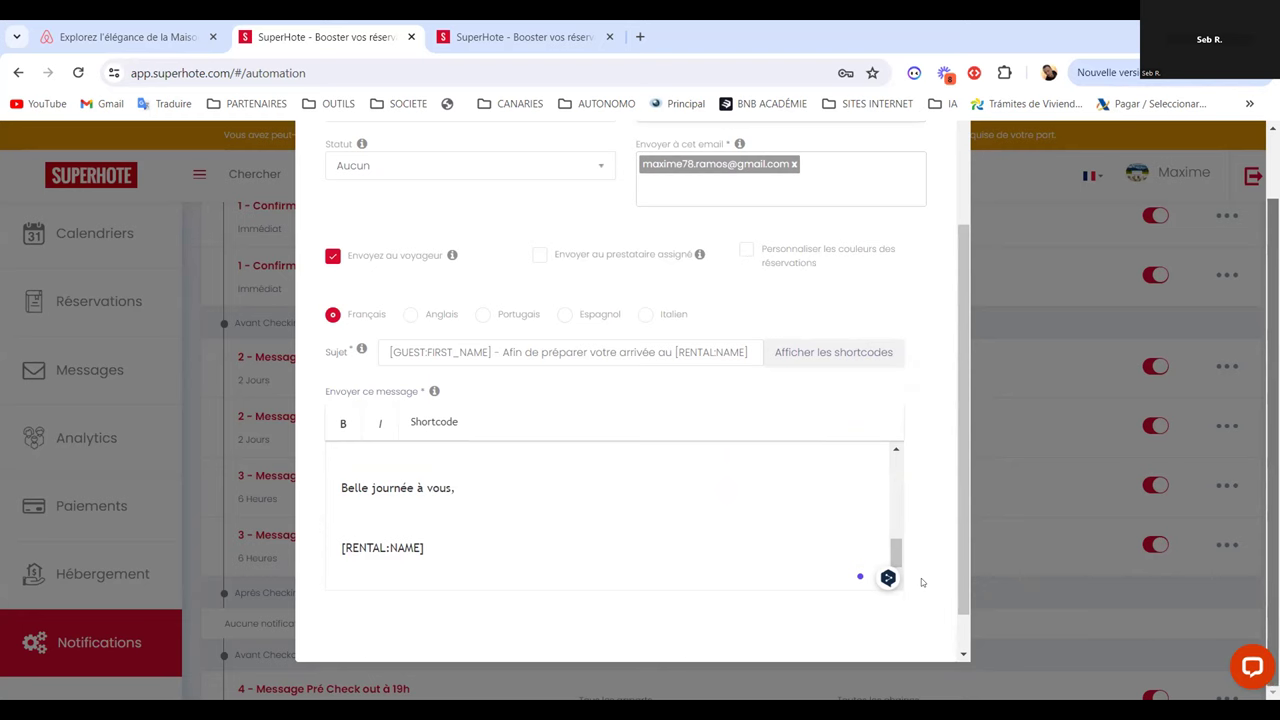
scroll(921, 578, "down", 1)
left_click(579, 634)
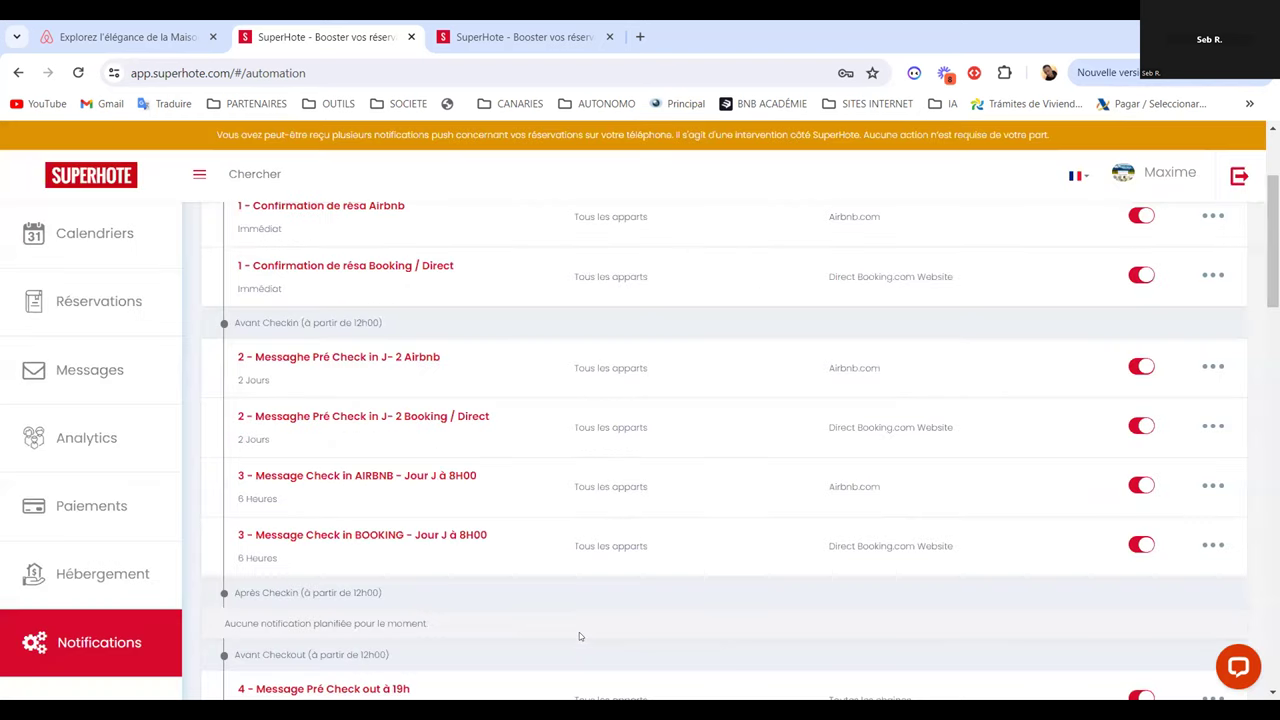
Review the list of automated notifications across the booking, check-in, check-out, payment and assignment events
scroll(1273, 240, "up", 1)
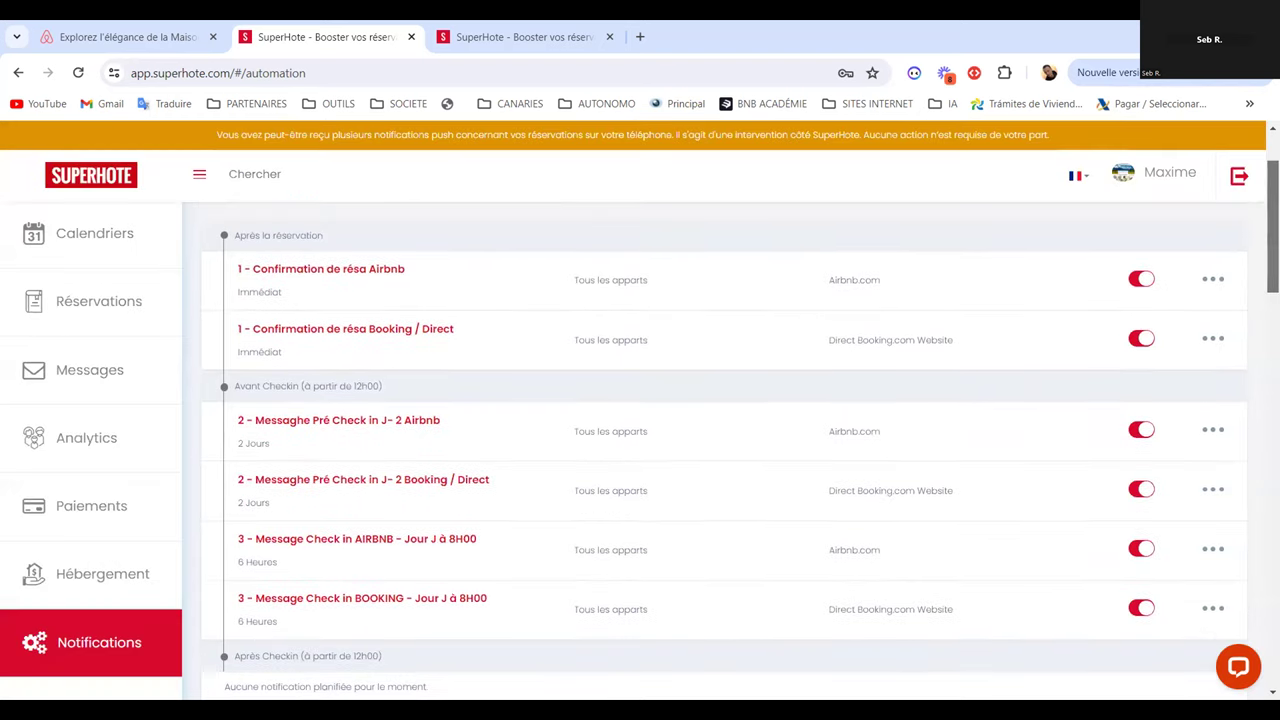
scroll(725, 450, "down", 5)
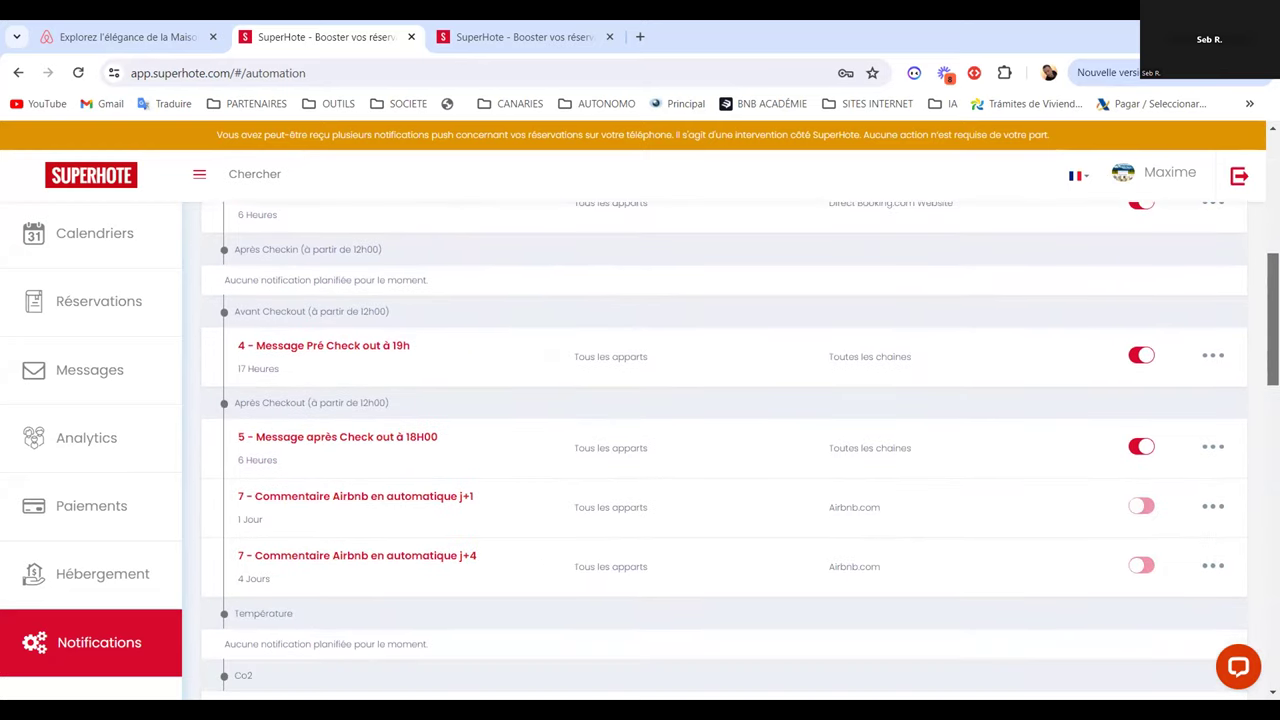
scroll(725, 450, "down", 5)
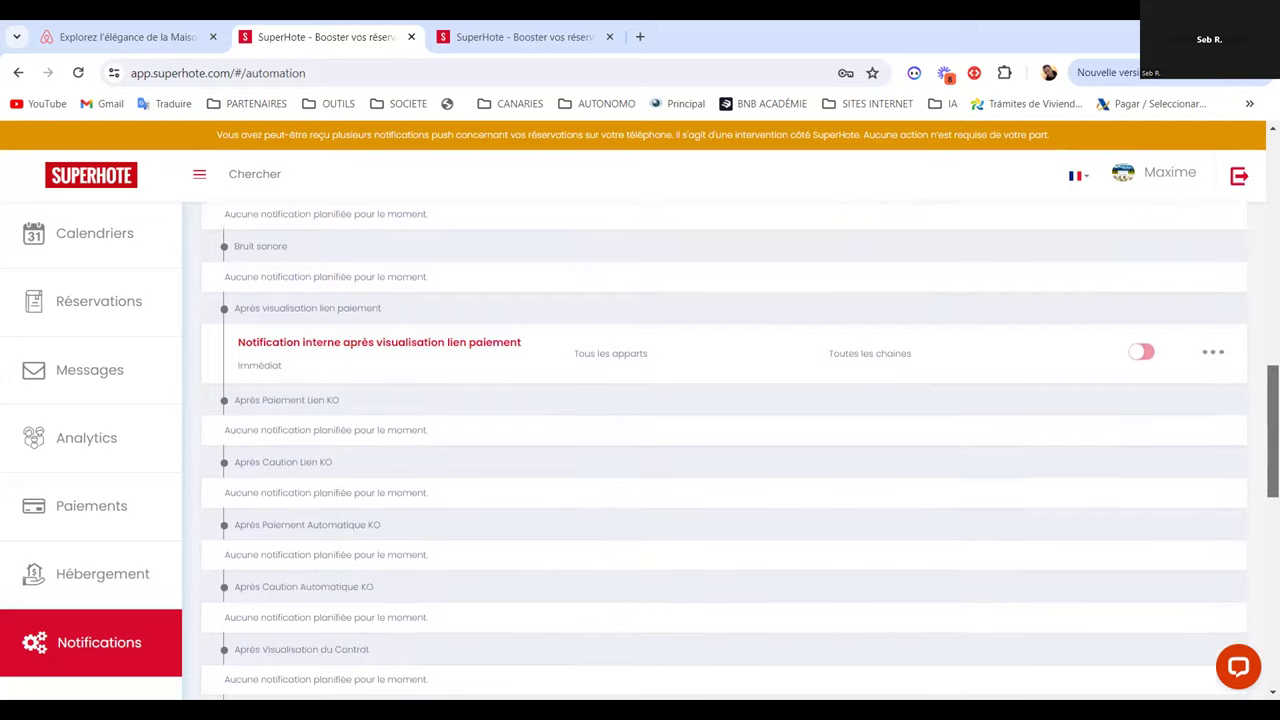
scroll(725, 450, "down", 2)
scroll(725, 450, "down", 5)
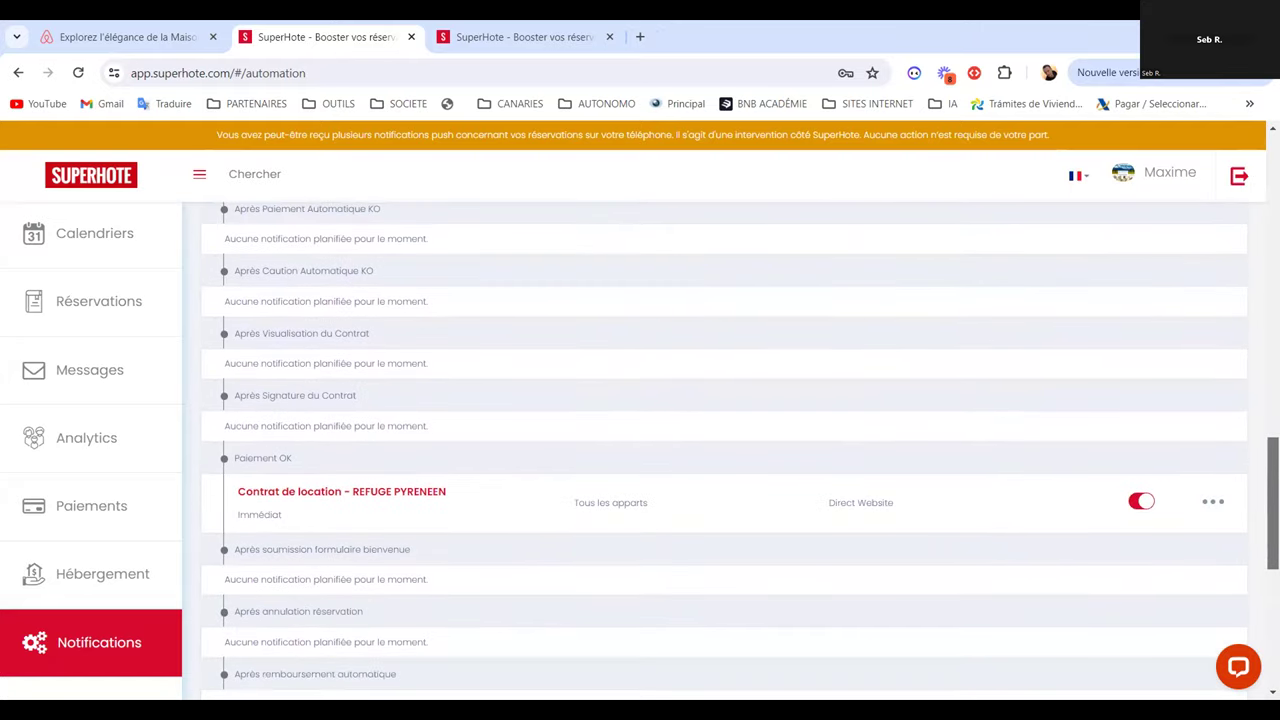
scroll(725, 450, "down", 3)
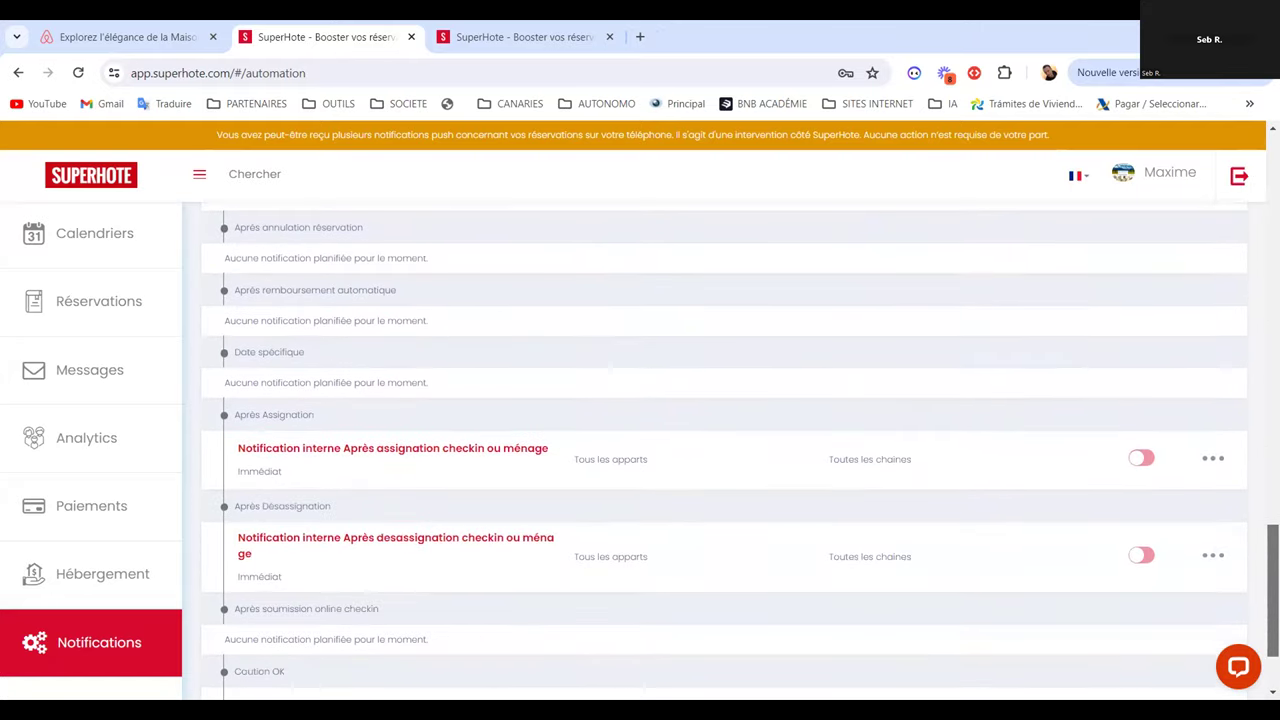
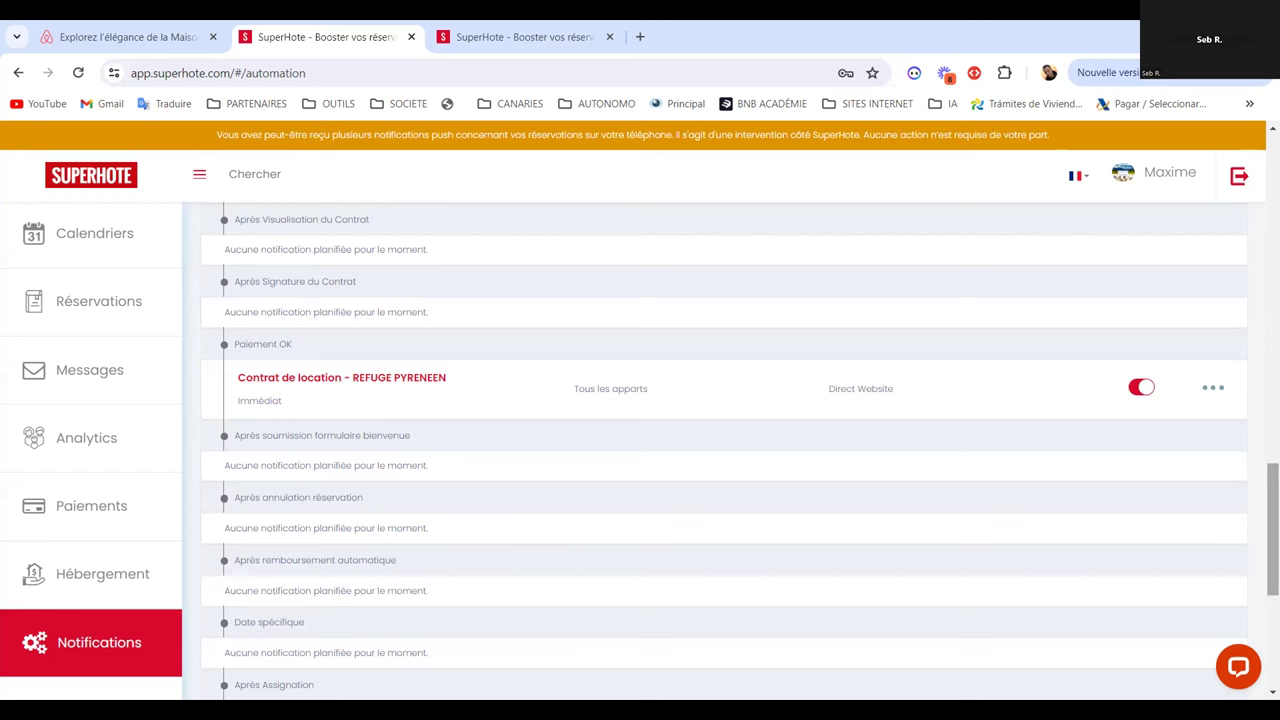
scroll(725, 450, "up", 10)
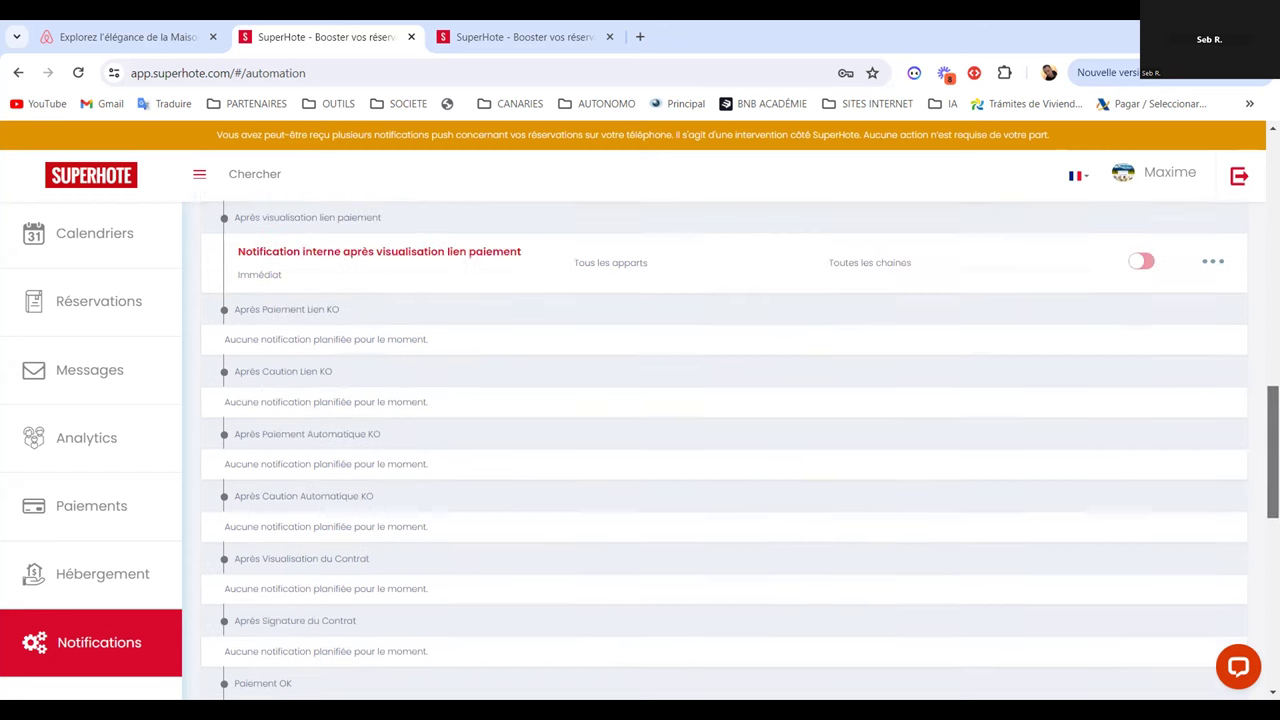
Open the 1 - Confirmation de résa Airbnb notification for editing and review its French message around the VOTRE ARRIVÉE section
scroll(725, 450, "up", 2)
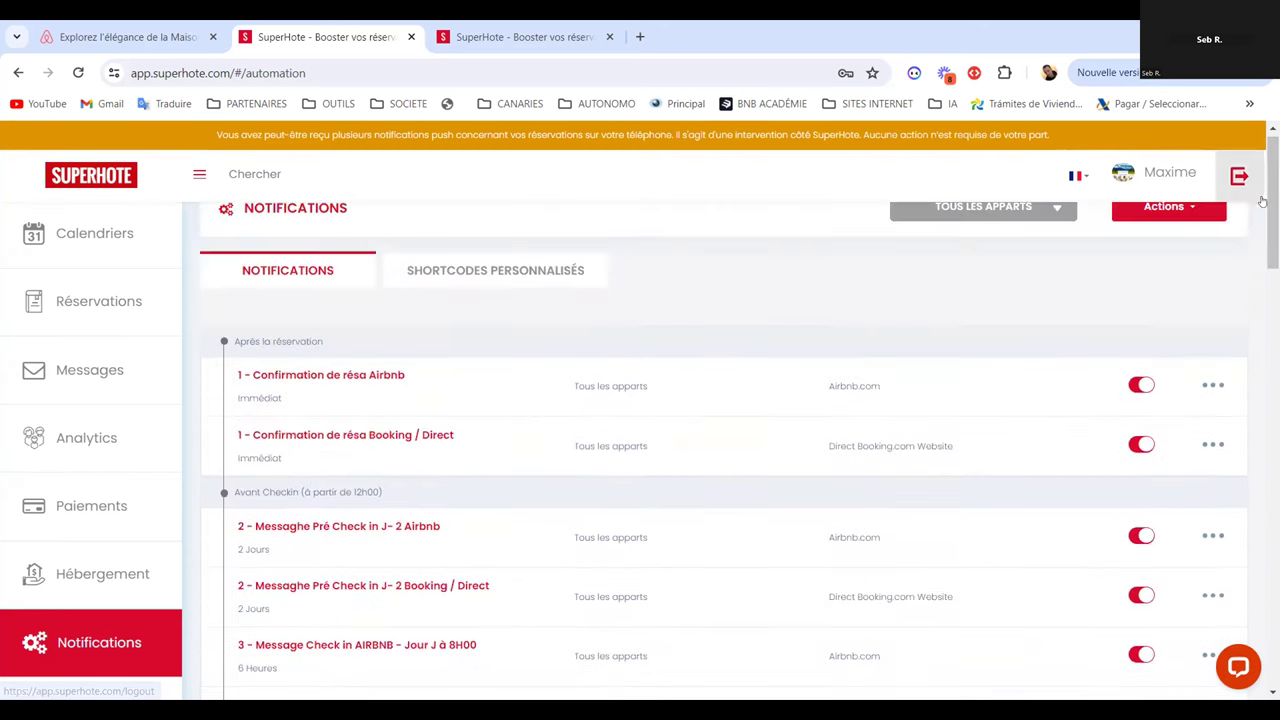
scroll(443, 397, "down", 1)
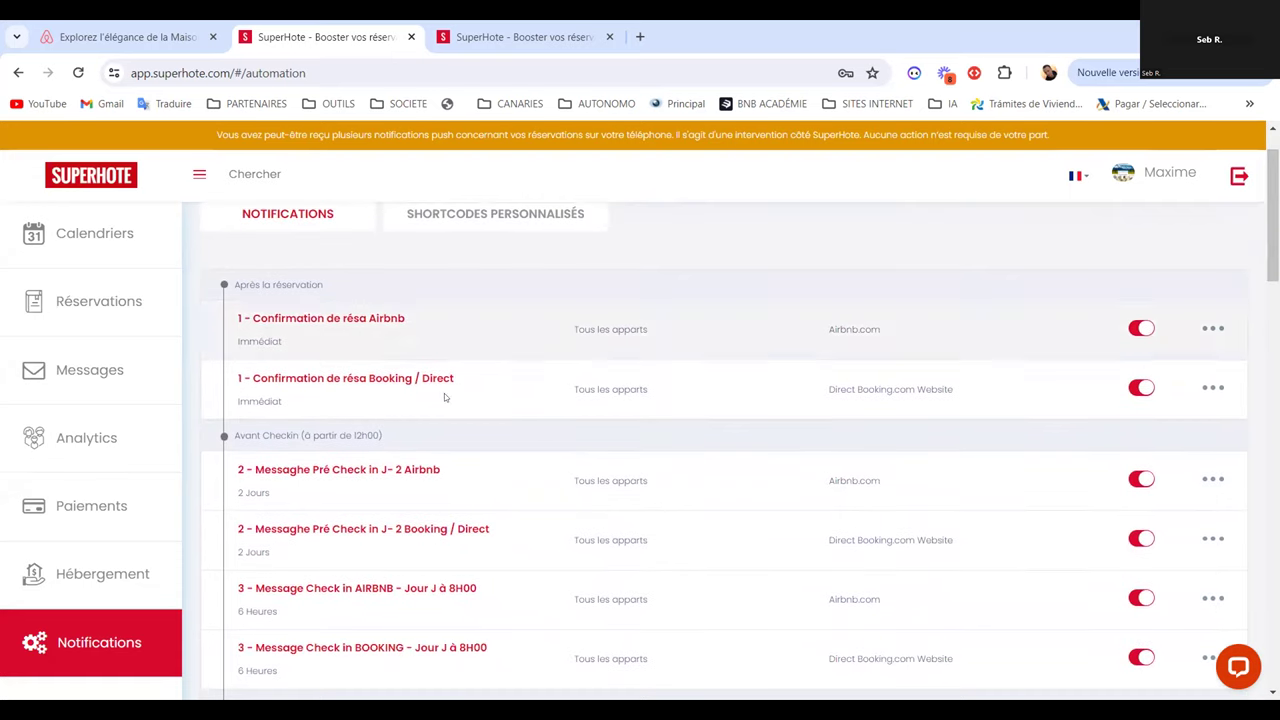
left_click(1210, 328)
left_click(1157, 361)
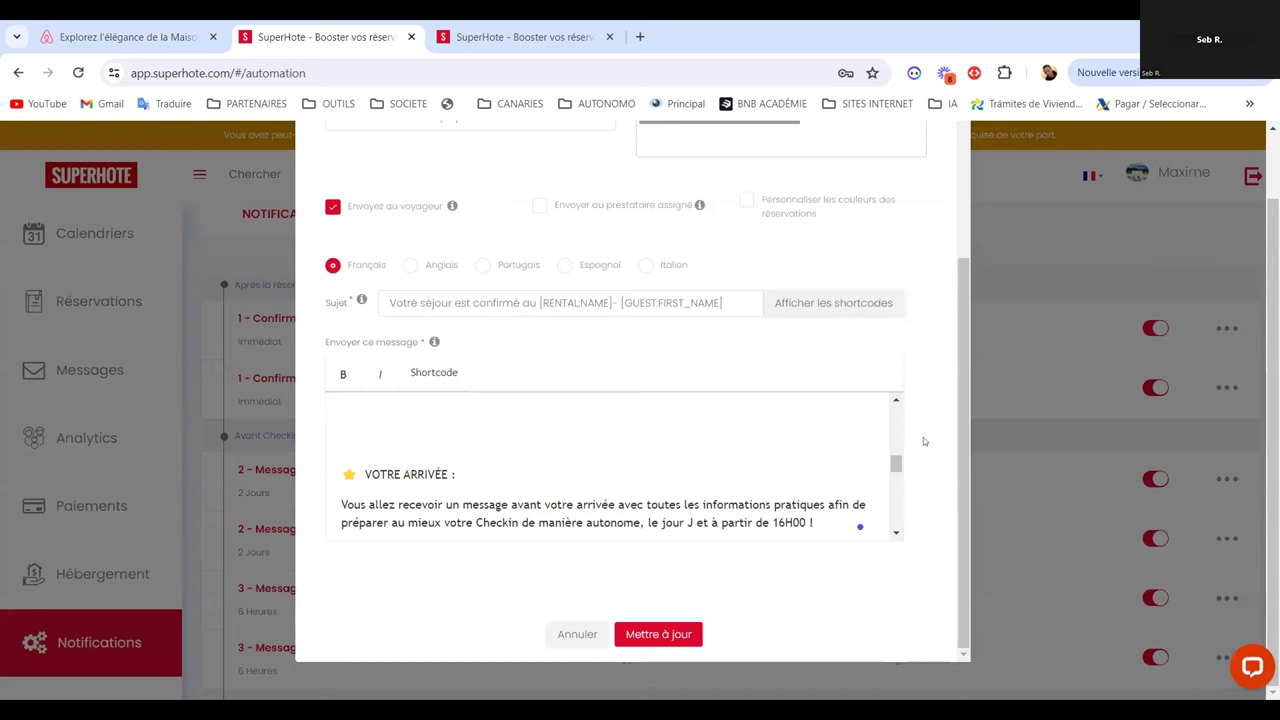
left_click_drag(897, 464, 893, 476)
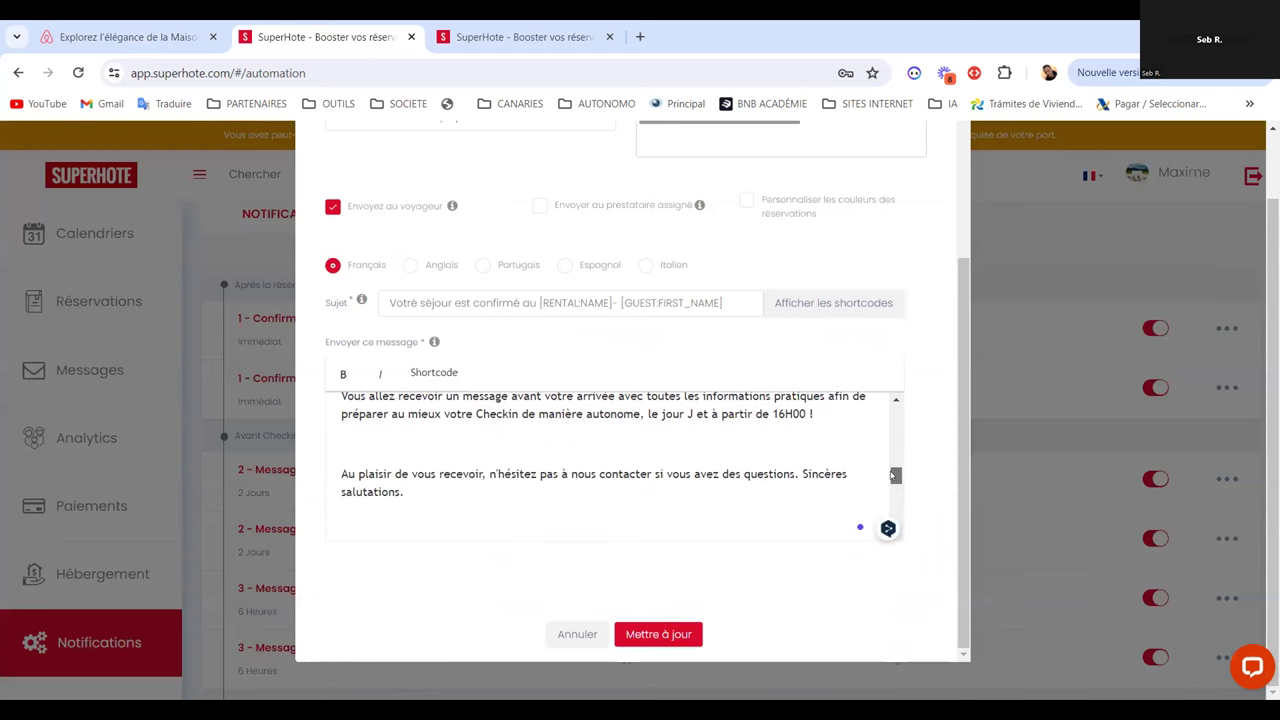
mouse_move(892, 476)
left_mouse_down()
mouse_move(896, 403)
mouse_move(895, 460)
left_mouse_up()
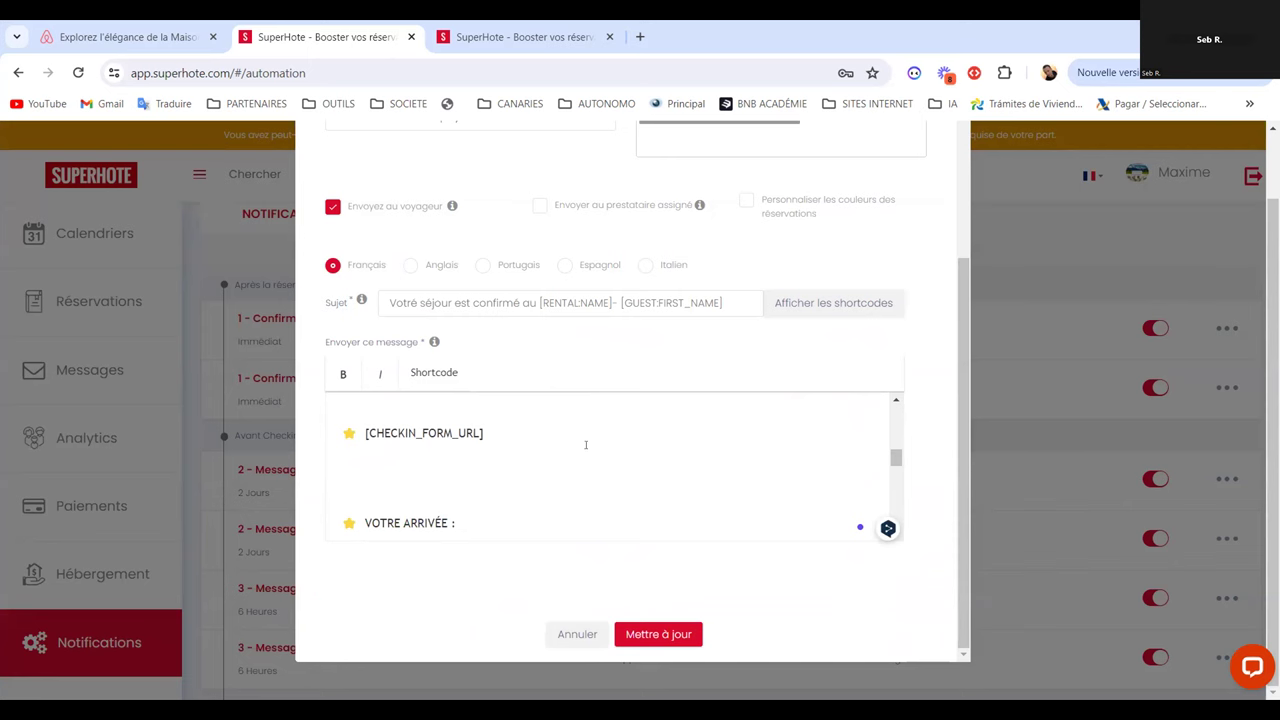
Locate the Lien contrat location shortcode in Réservation for the space below [CHECKIN_FORM_URL], and cancel both the insertion and the notification edit
left_click(581, 436)
key("Return")
key("Return")
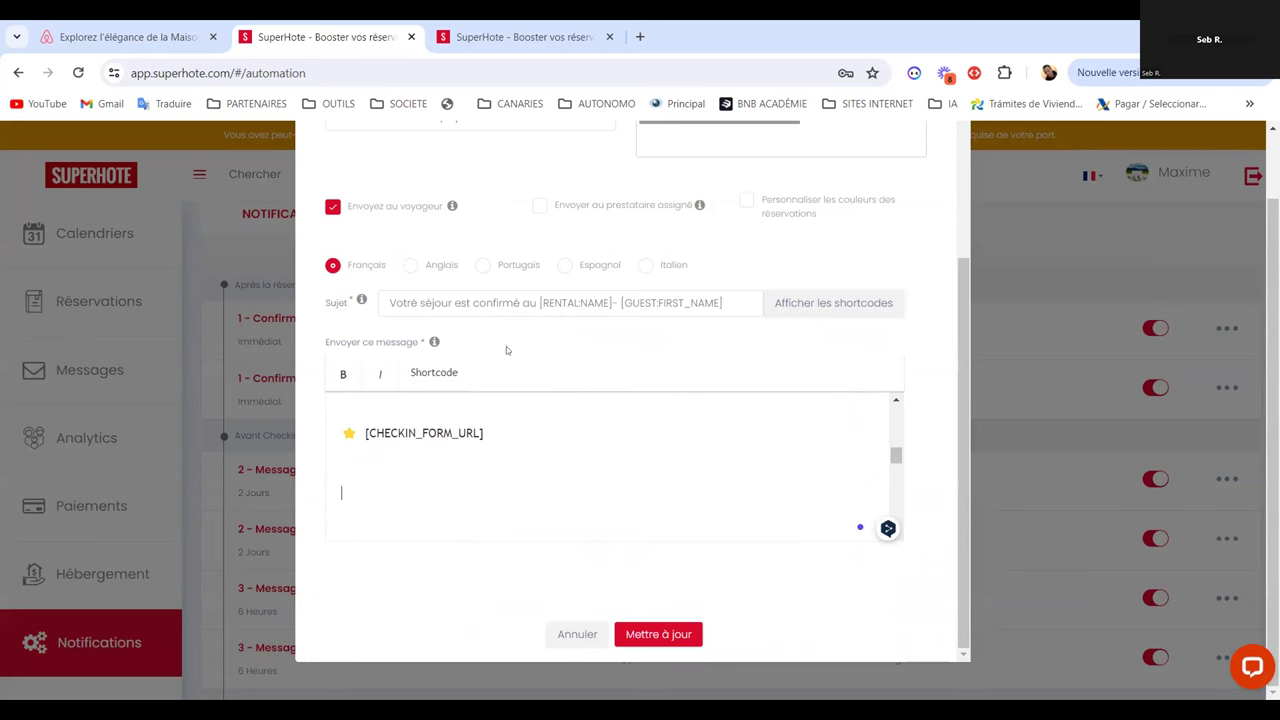
left_click(430, 369)
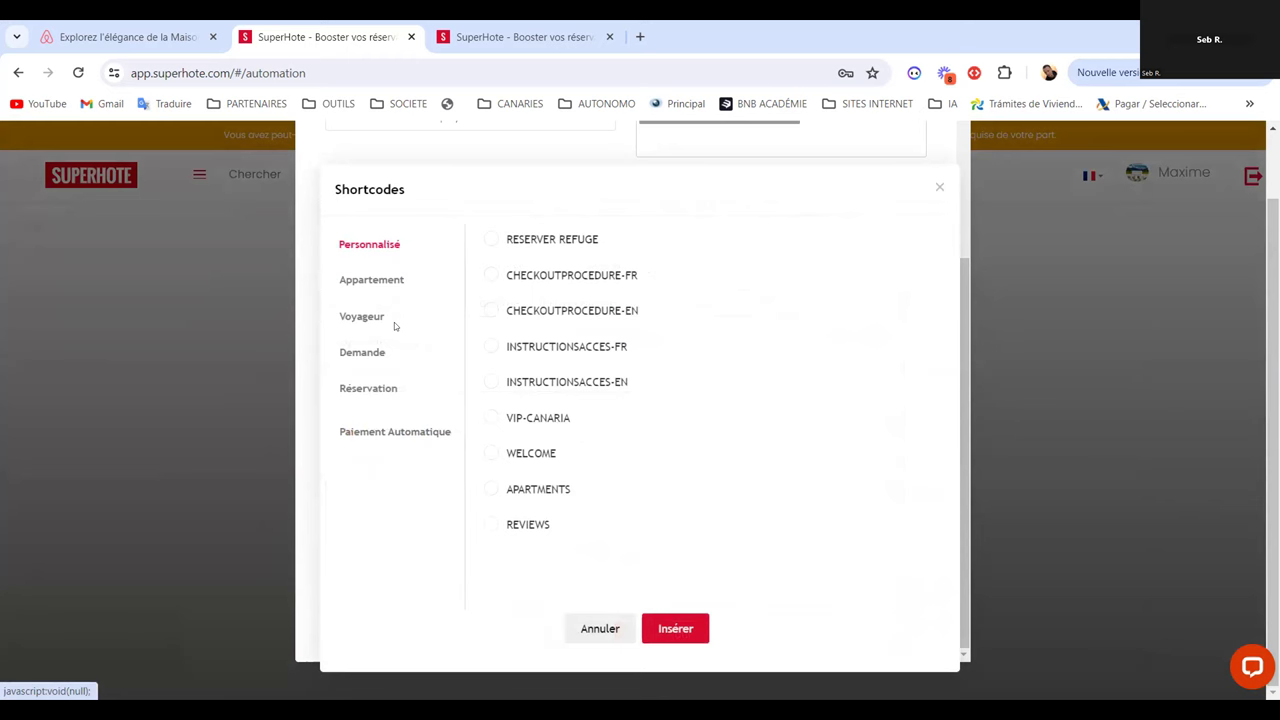
left_click(369, 386)
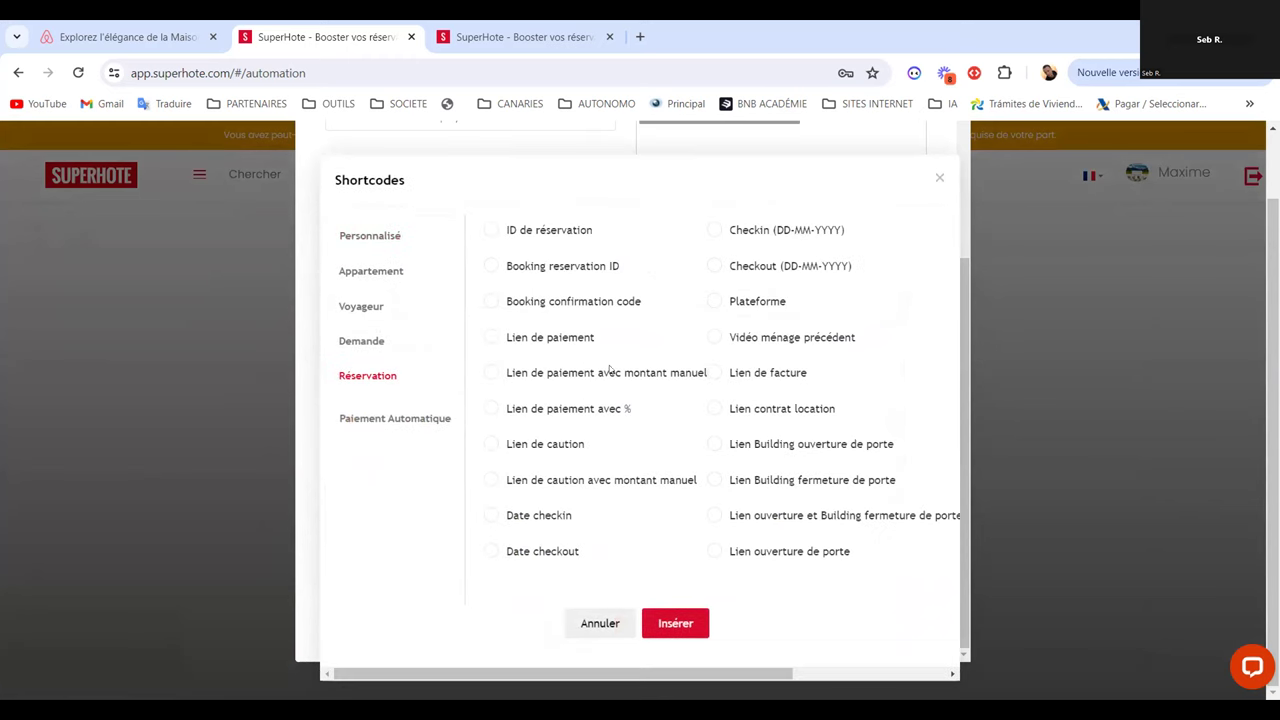
left_click(734, 410)
left_click(595, 624)
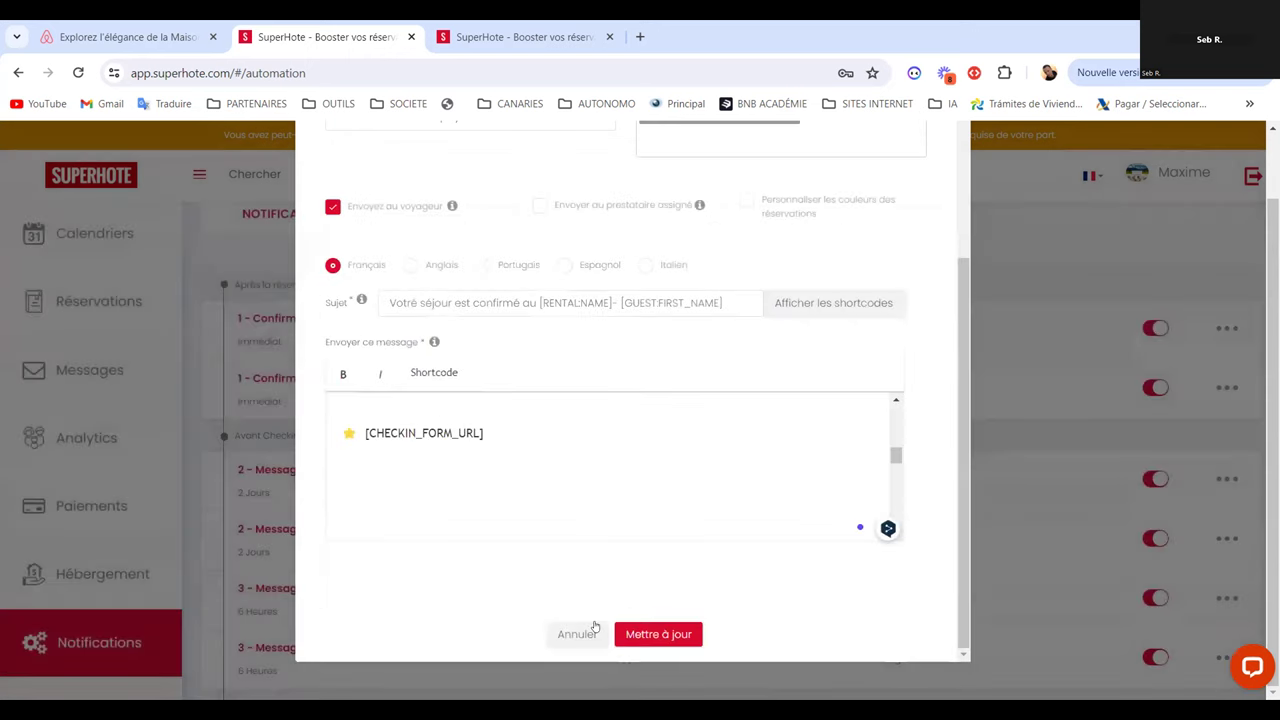
left_click(577, 633)
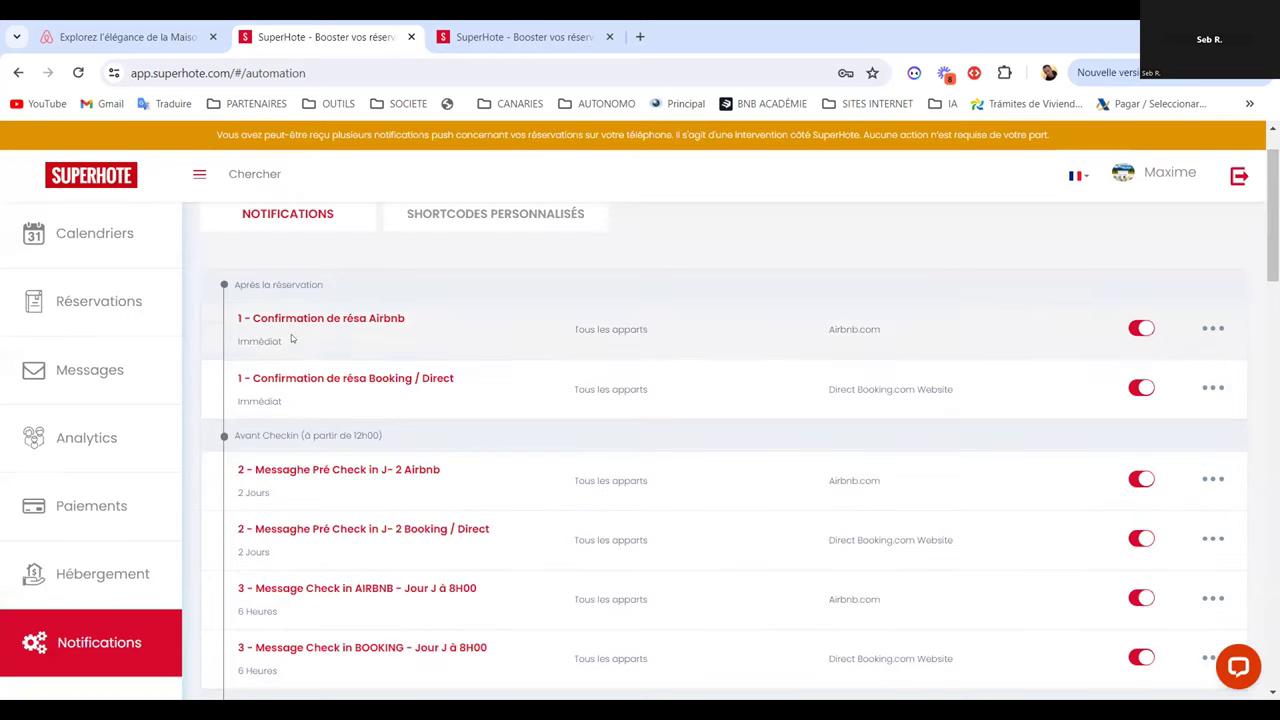
Open the Refuge Pyrénéen accommodation and examine its bilingual rental contract template
left_click(101, 574)
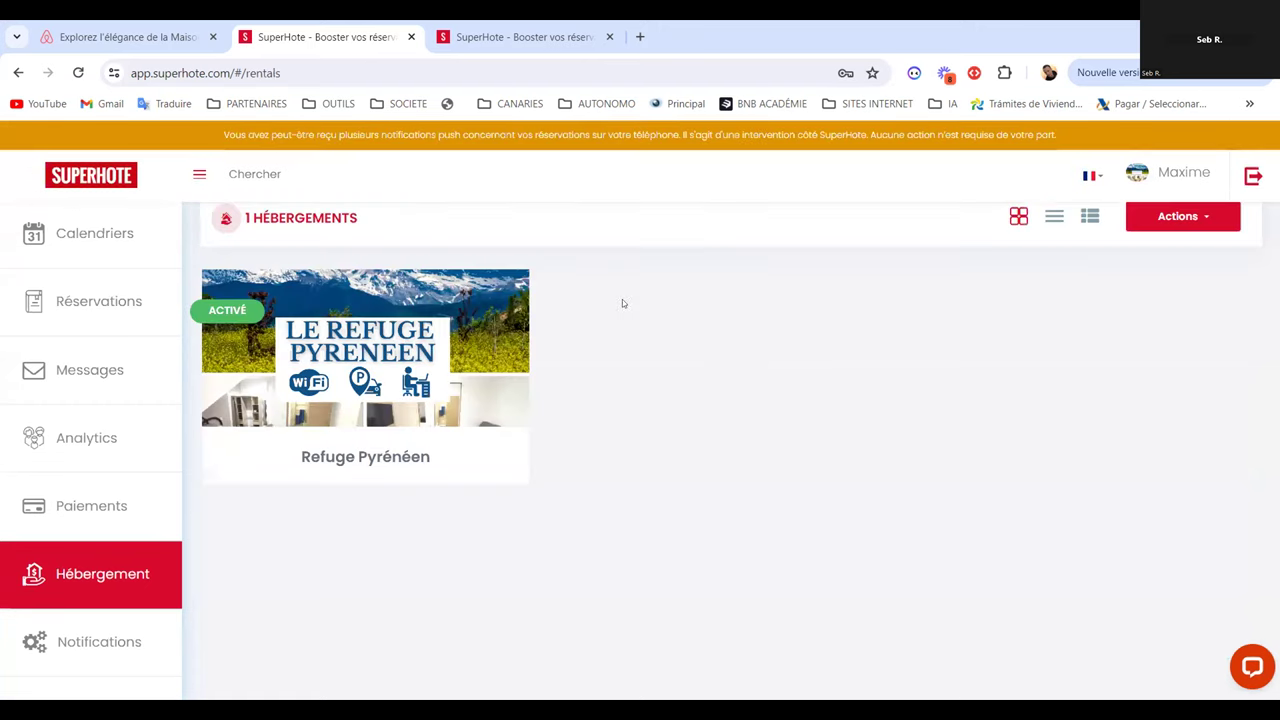
left_click(383, 352)
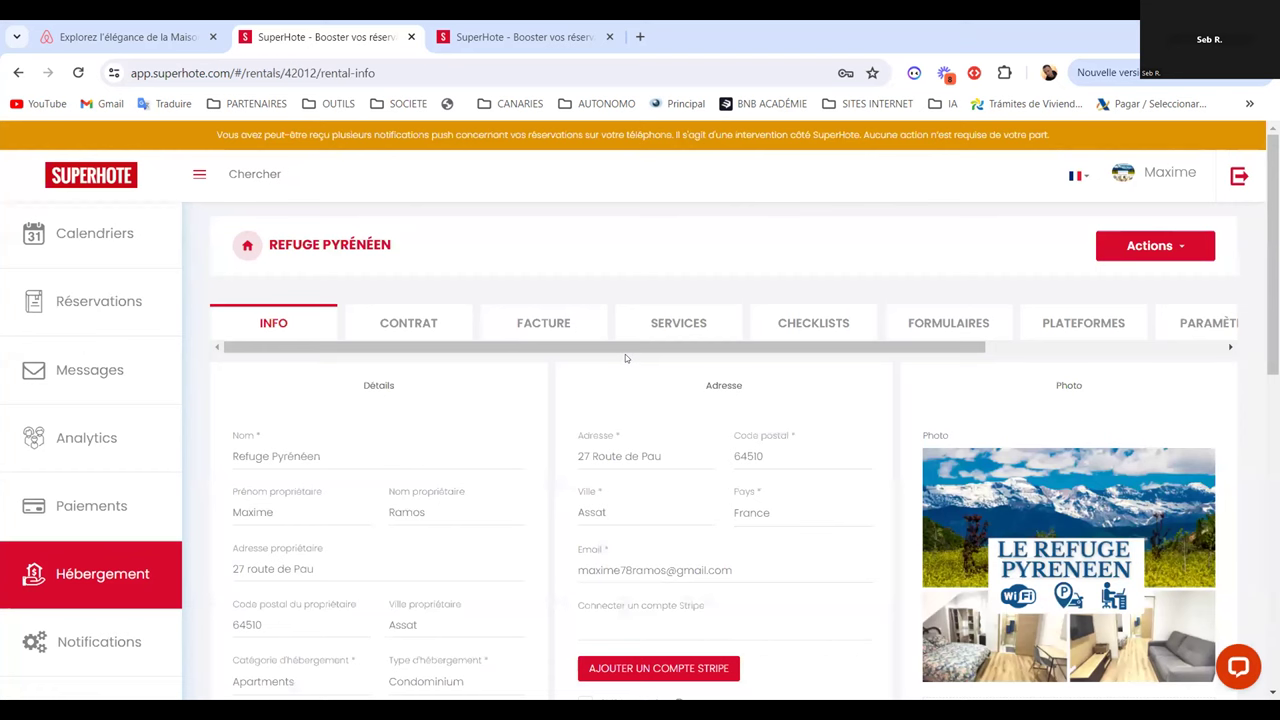
left_click(423, 316)
left_click(1158, 251)
left_click(1052, 279)
scroll(1052, 279, "down", 4)
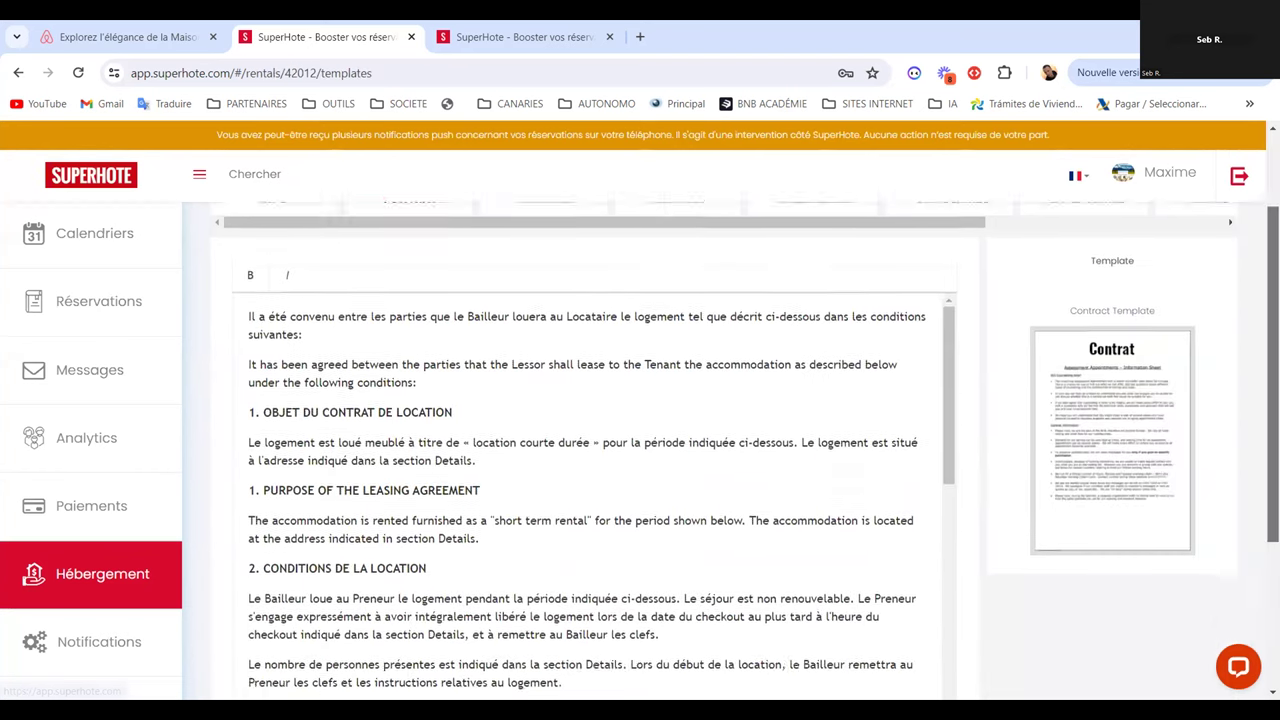
scroll(1253, 255, "up", 4)
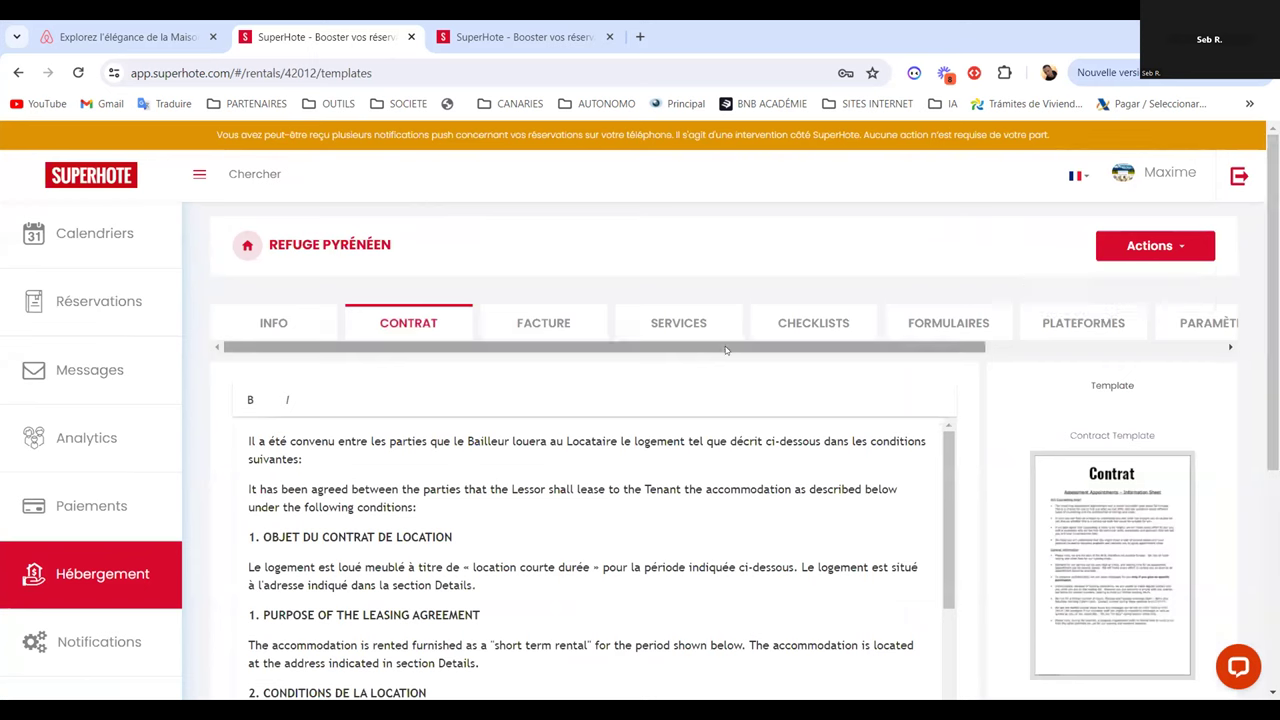
From the monthly calendar, open the 14–16 June Booking.com reservation's contract section and display the rental contract for signing
left_click(113, 240)
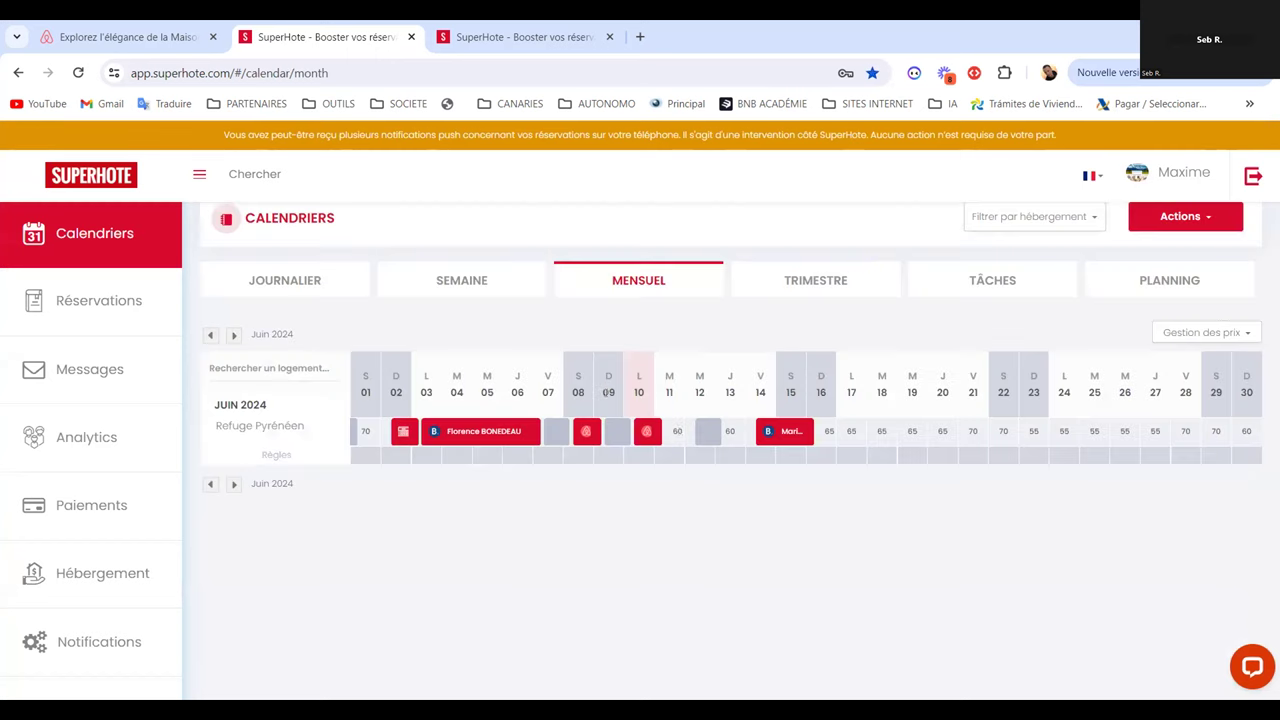
left_click(780, 431)
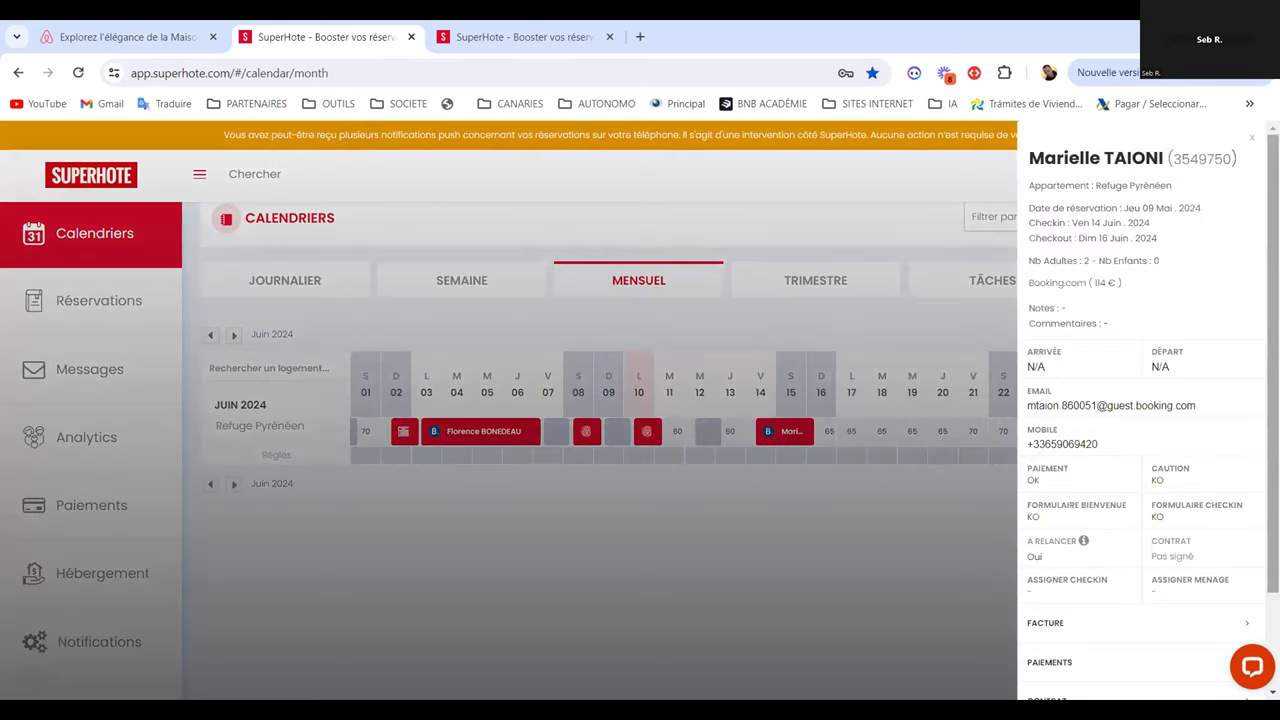
scroll(1140, 400, "down", 3)
left_click(1064, 585)
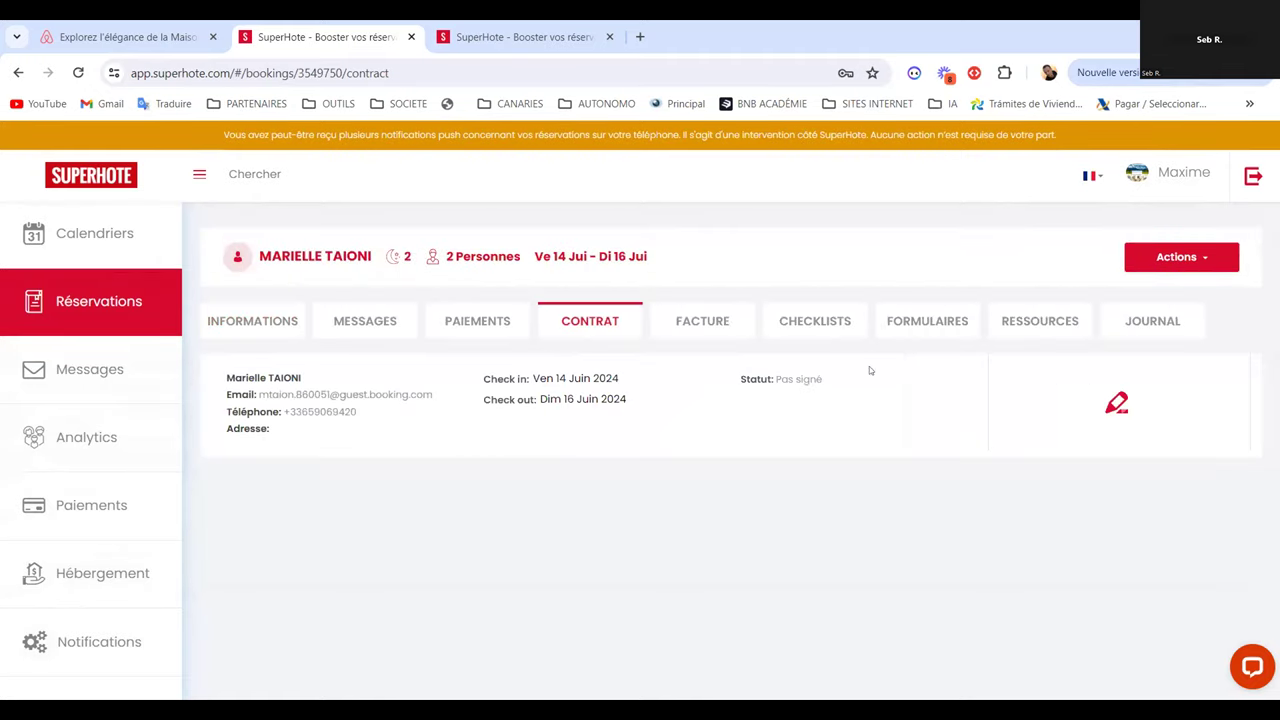
left_click(1135, 263)
left_click(1150, 289)
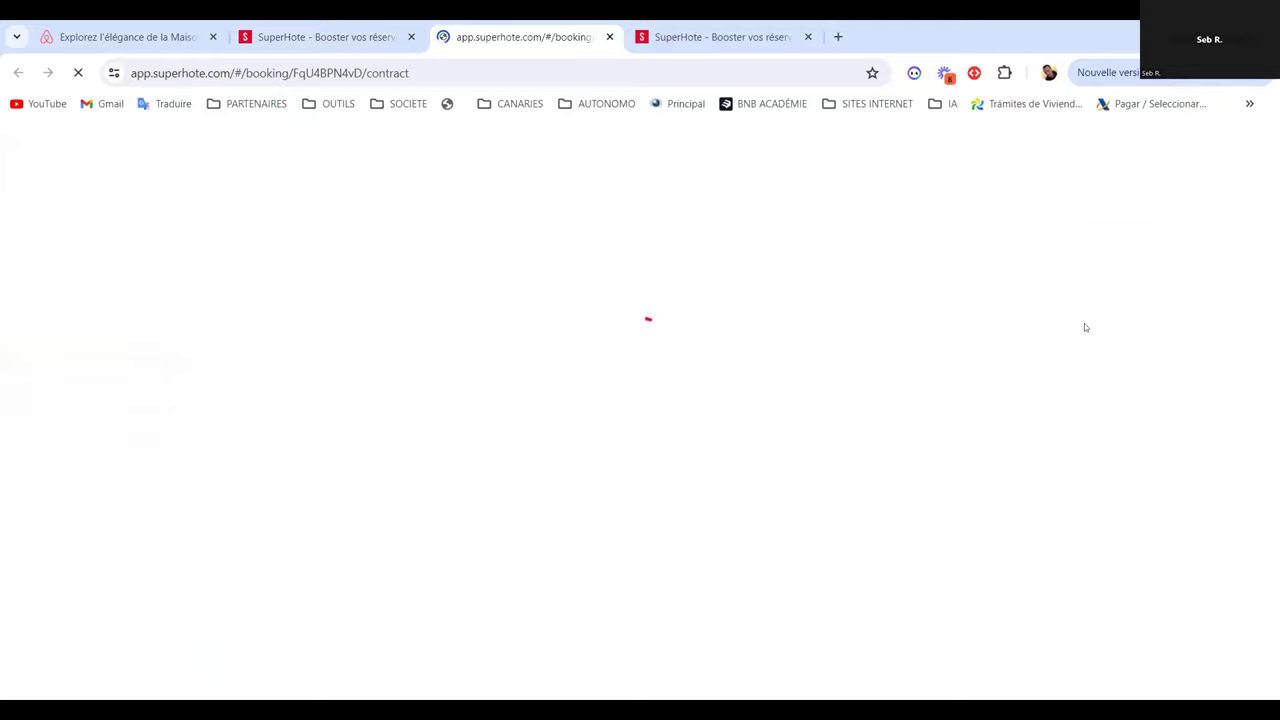
Review the rental contract from its clauses through the Détails and Bailleur sections
scroll(640, 410, "down", 2)
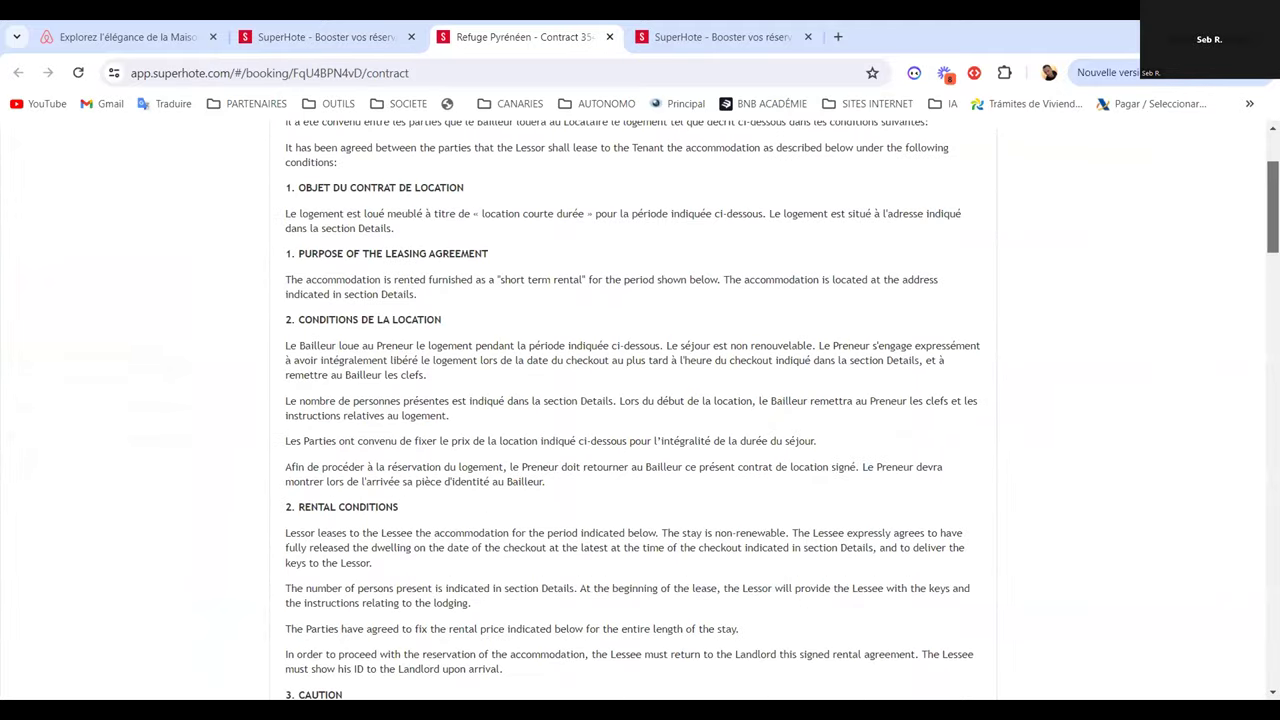
scroll(640, 410, "down", 10)
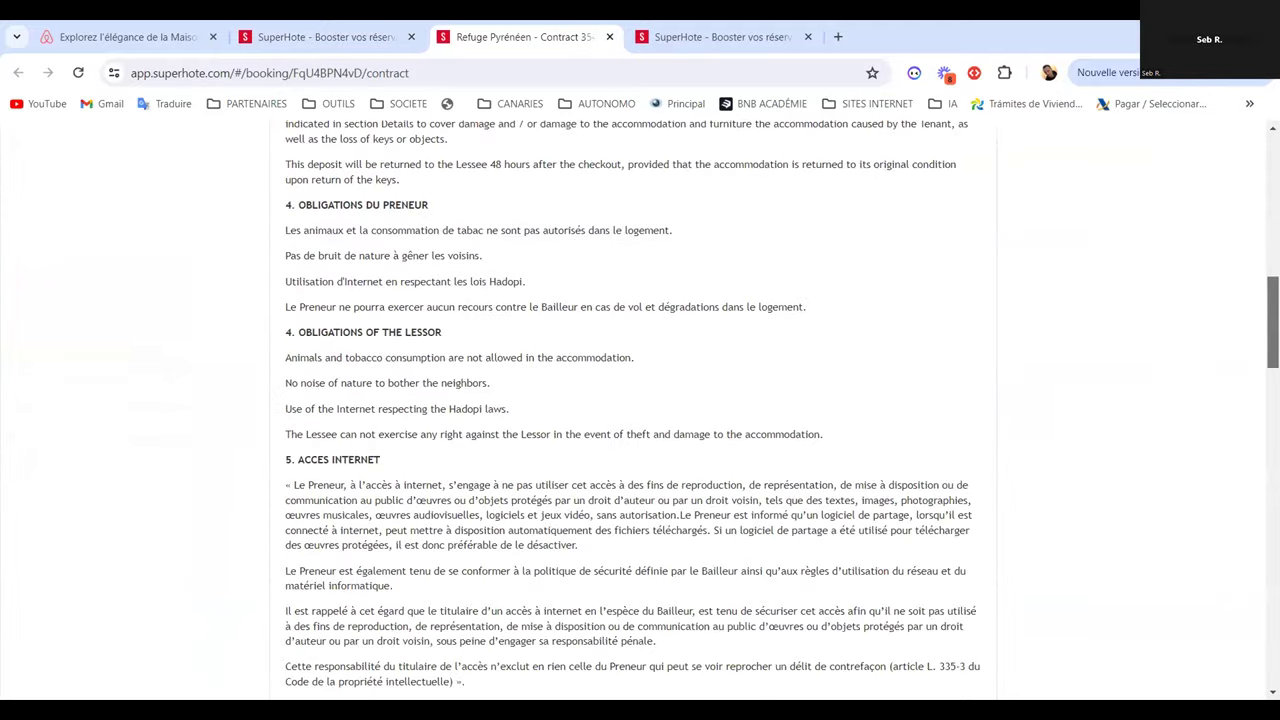
scroll(640, 410, "down", 8)
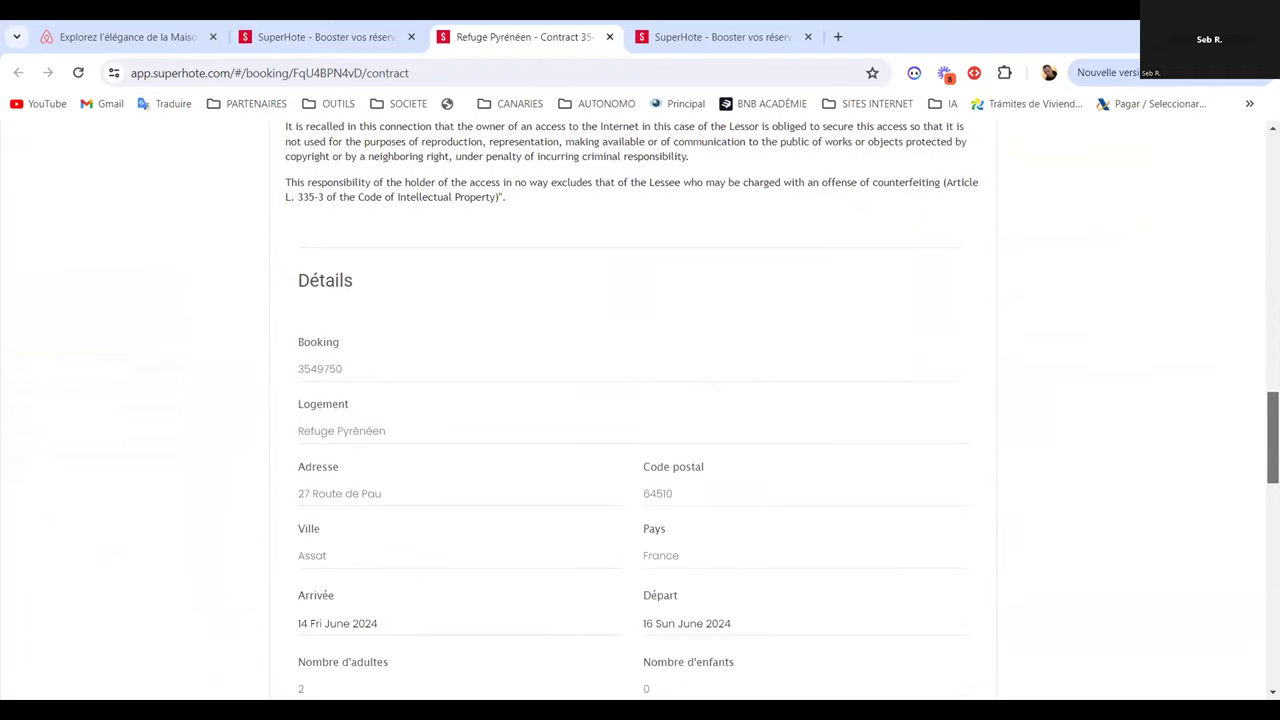
scroll(640, 410, "down", 3)
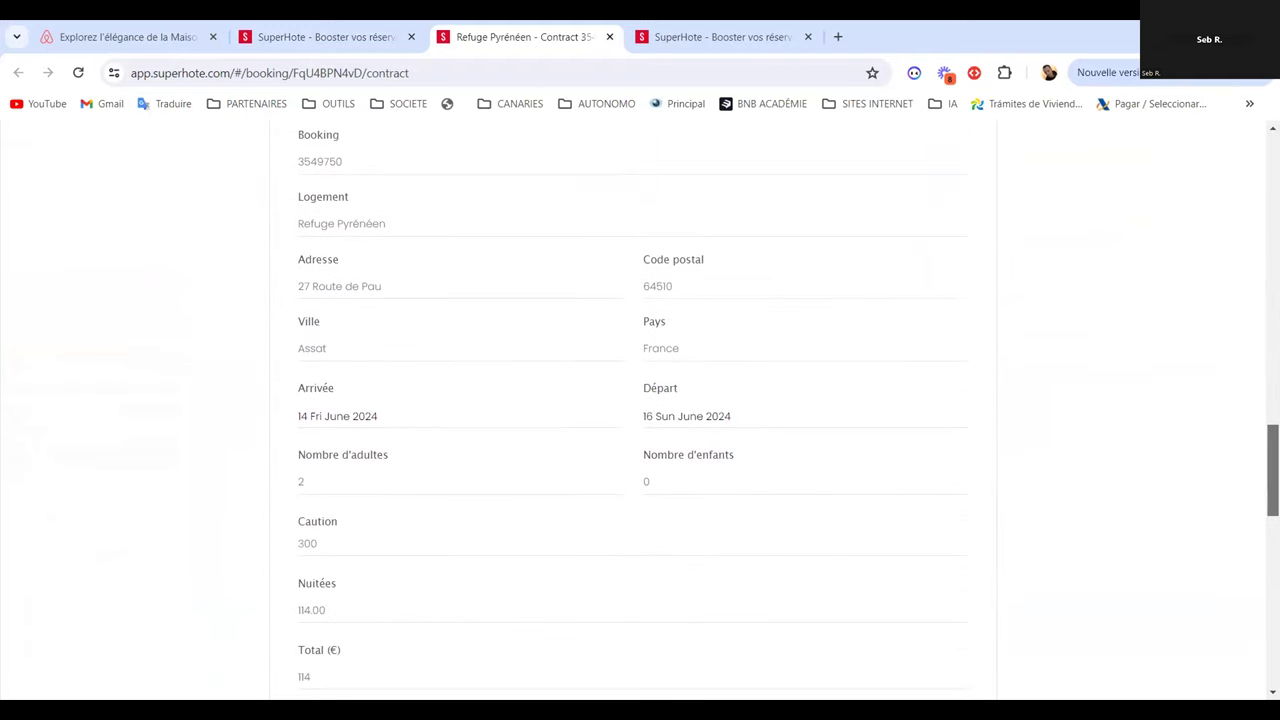
scroll(640, 410, "down", 3)
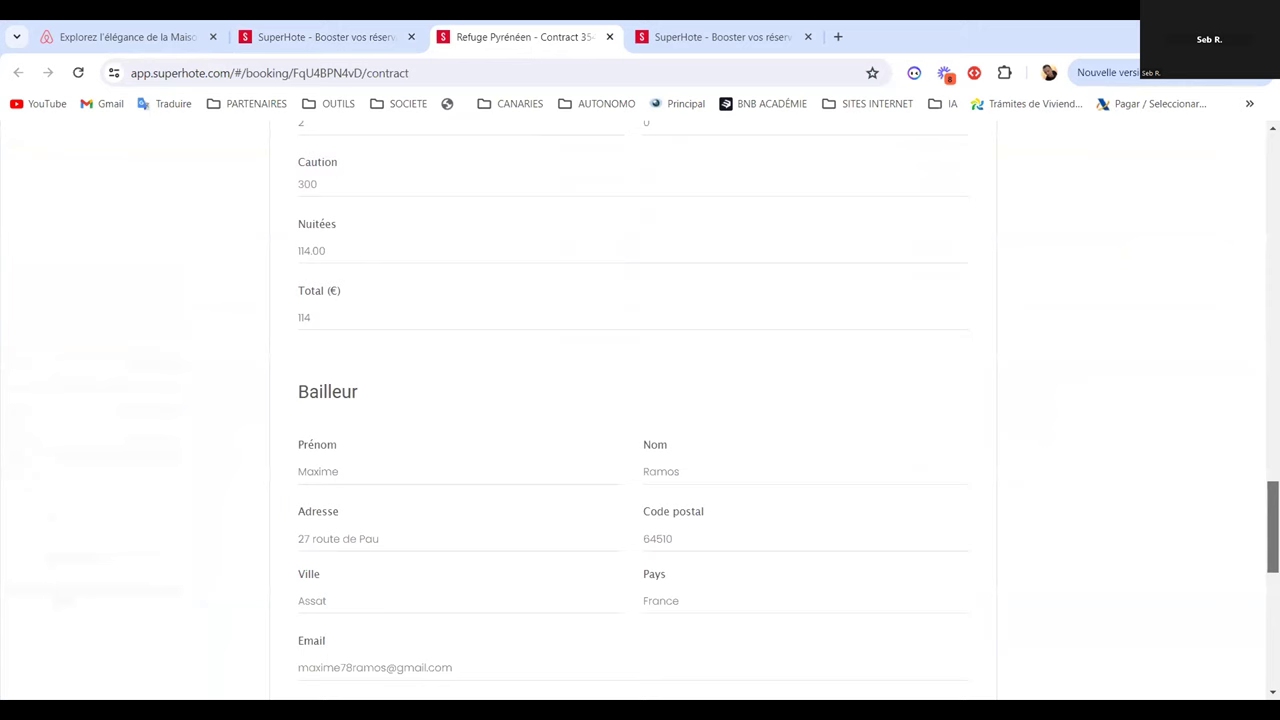
scroll(1251, 549, "down", 2)
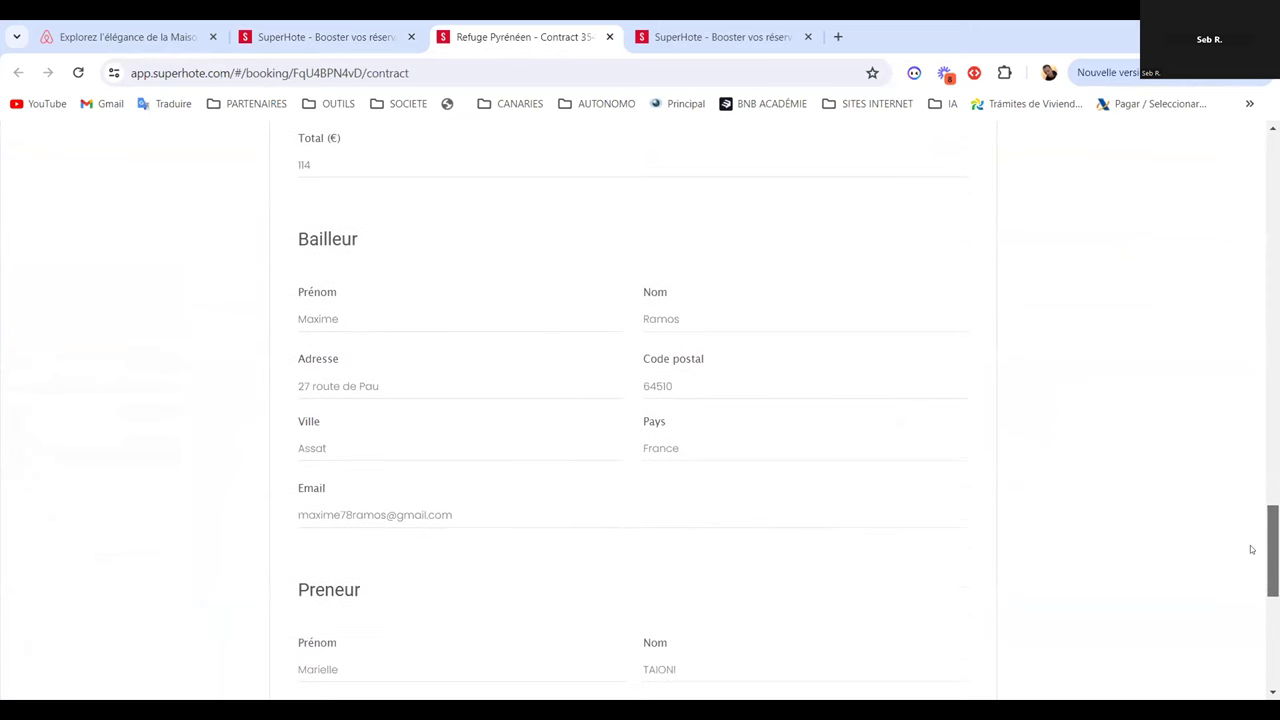
Draw a freehand sample signature in the Signature field at the end of the contract
scroll(1251, 549, "down", 7)
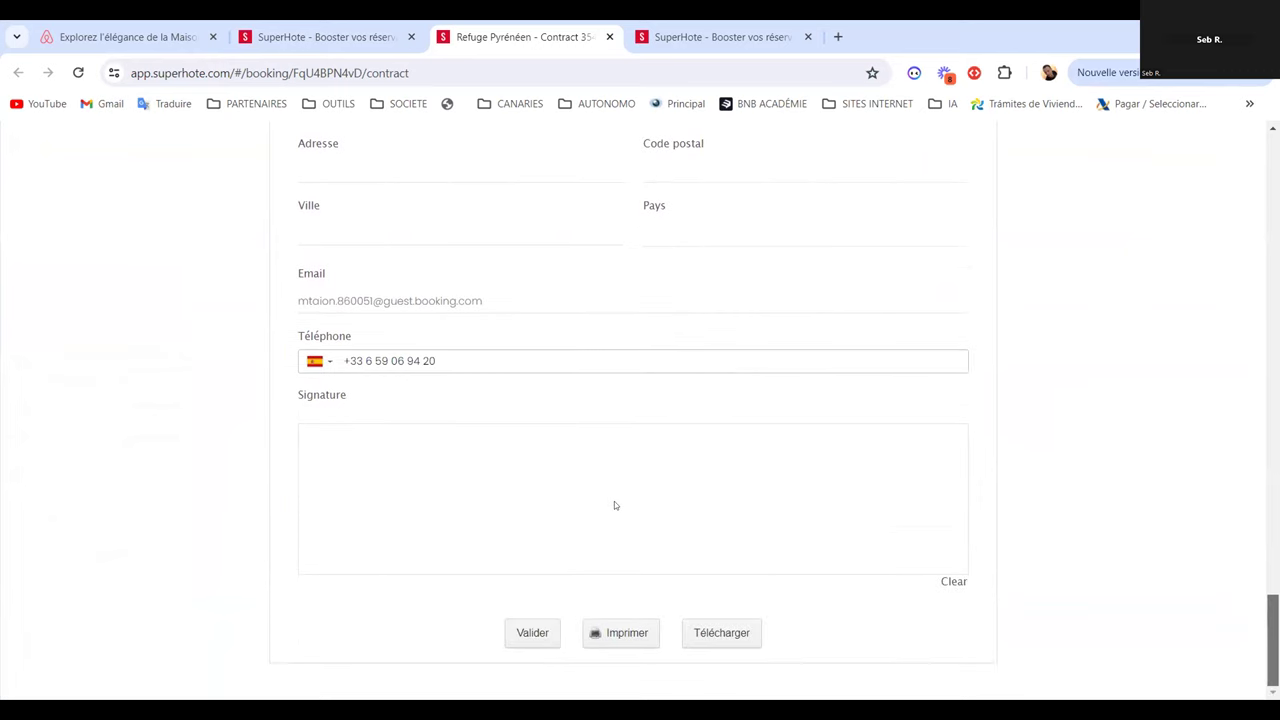
mouse_move(621, 566)
left_mouse_down()
mouse_move(547, 545)
mouse_move(655, 457)
left_mouse_up()
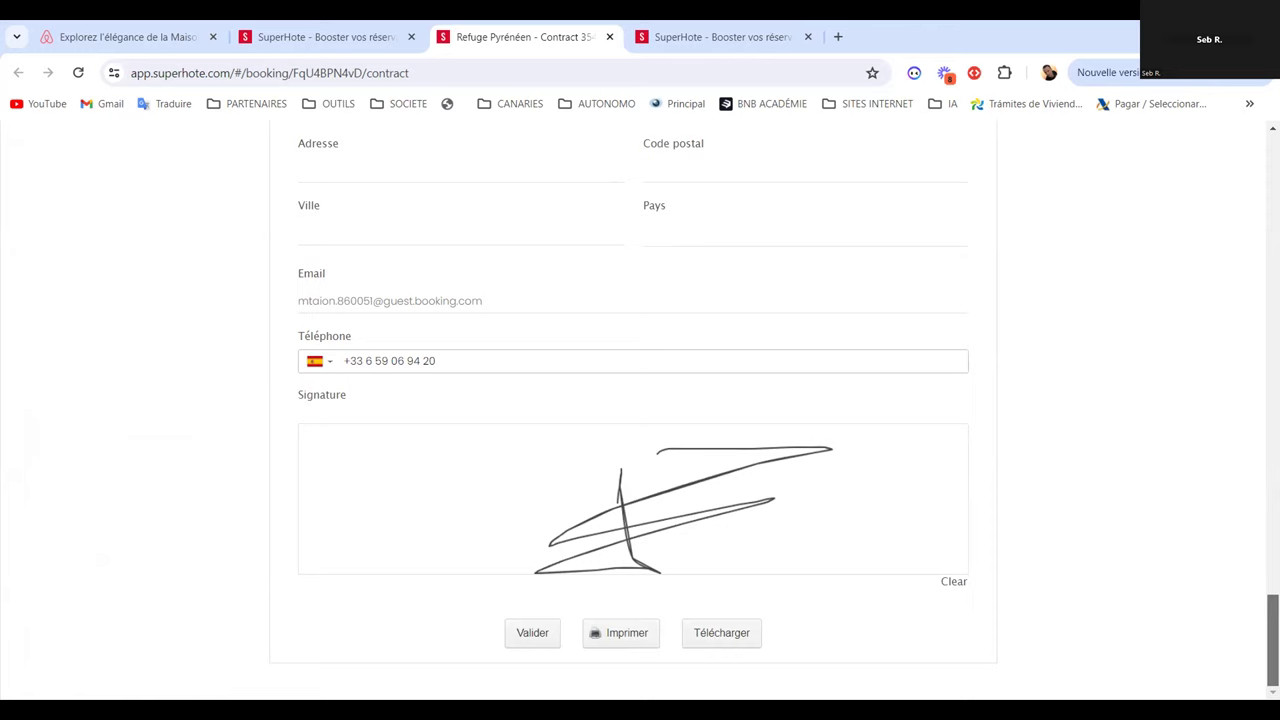
scroll(640, 400, "up", 20)
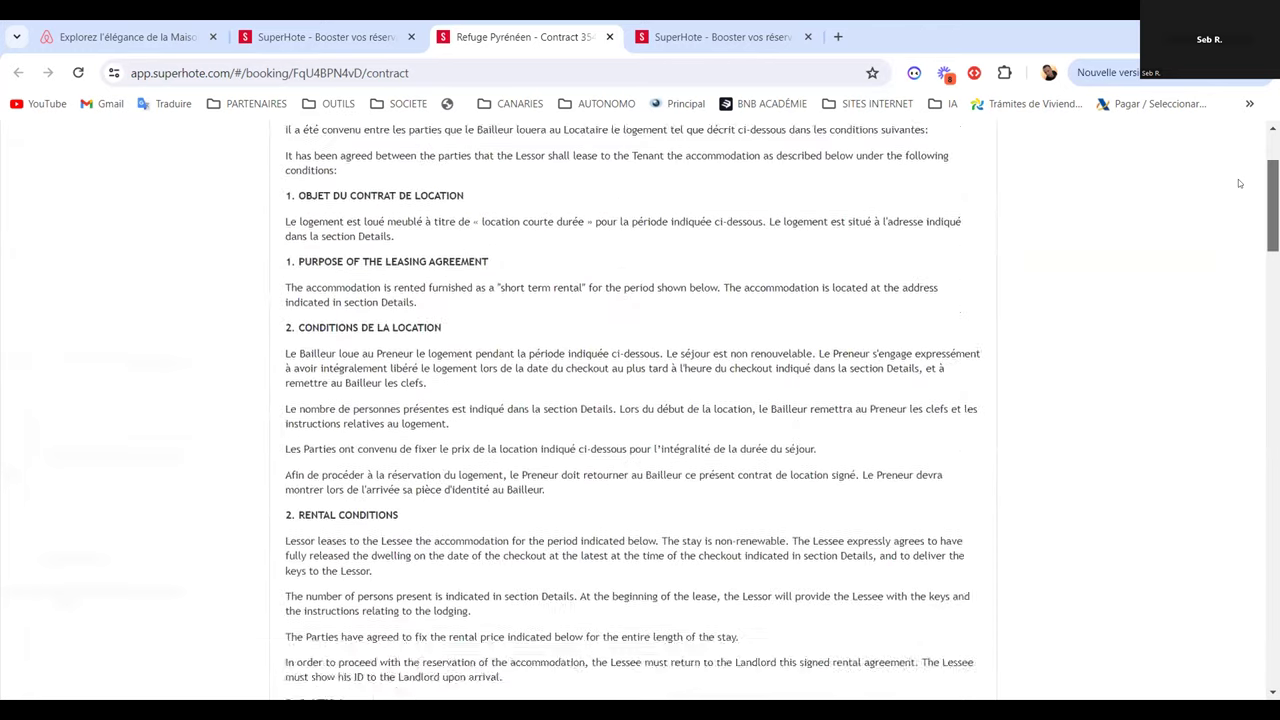
Return to the guest's reservation record and check its Ressources
left_click(291, 36)
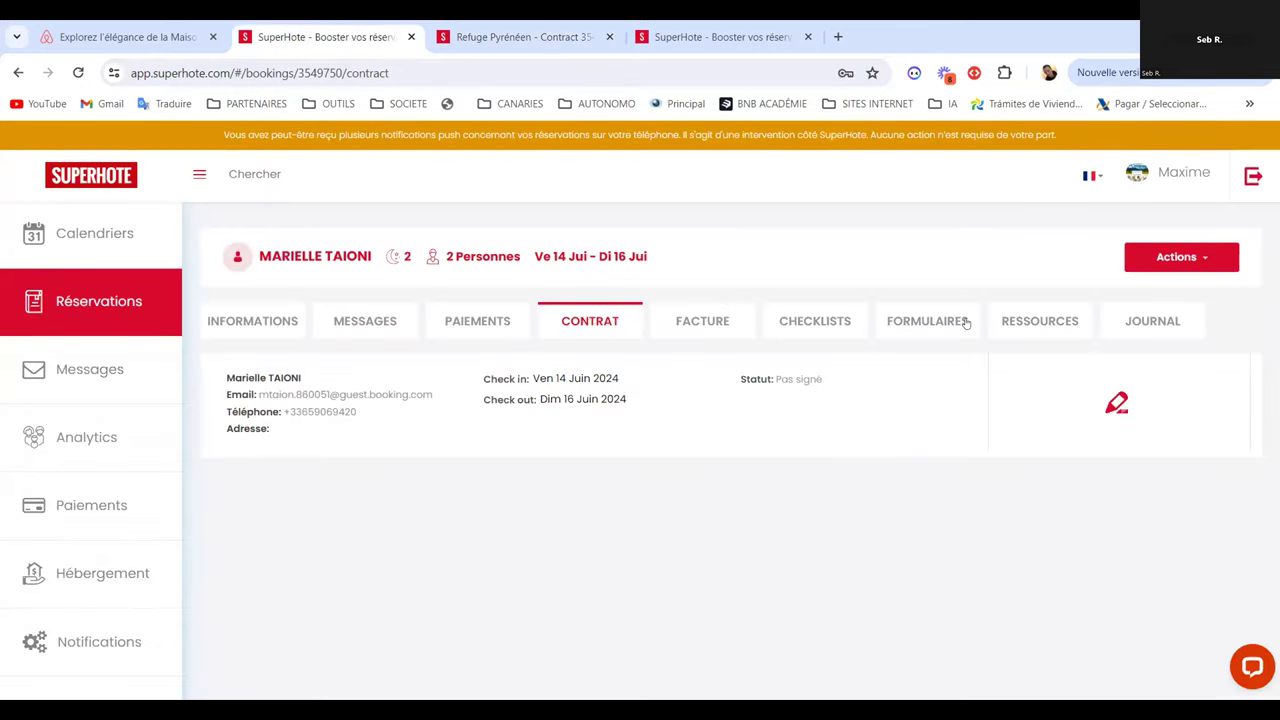
left_click(1013, 322)
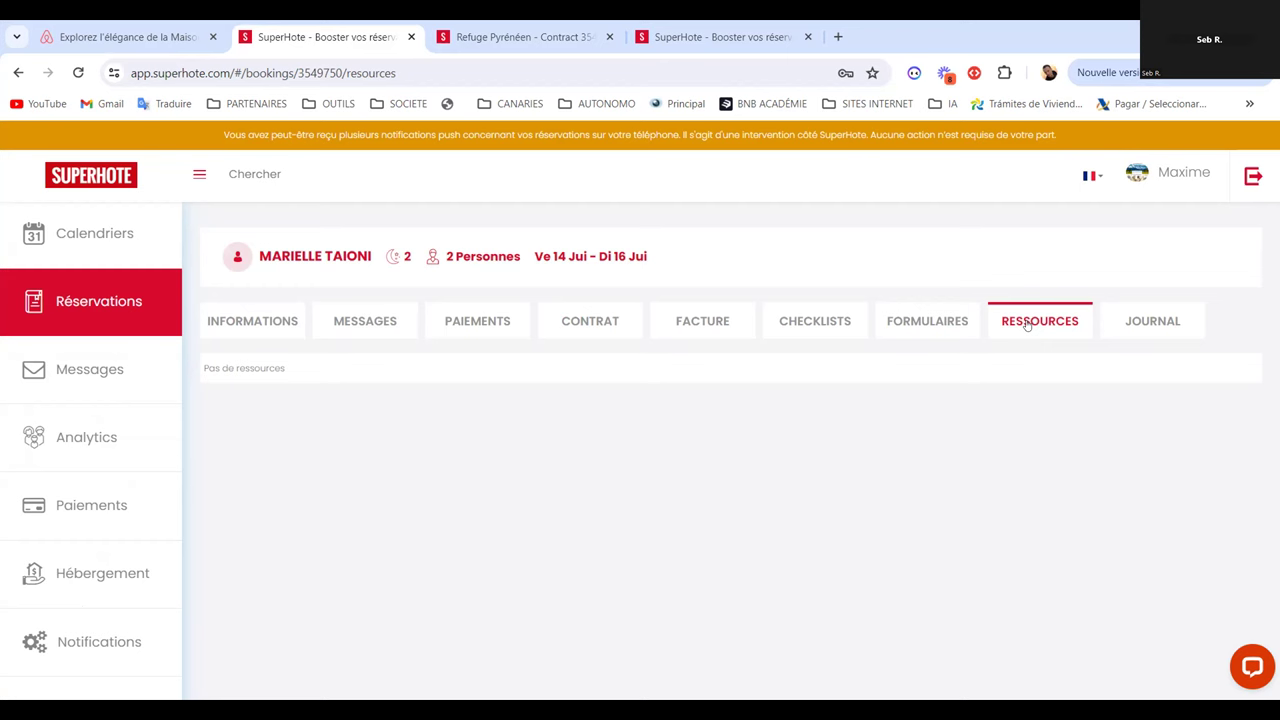
Start a new reservation from the monthly calendar and look over the traveller, reservation and platform fields of the blank form
left_click(74, 250)
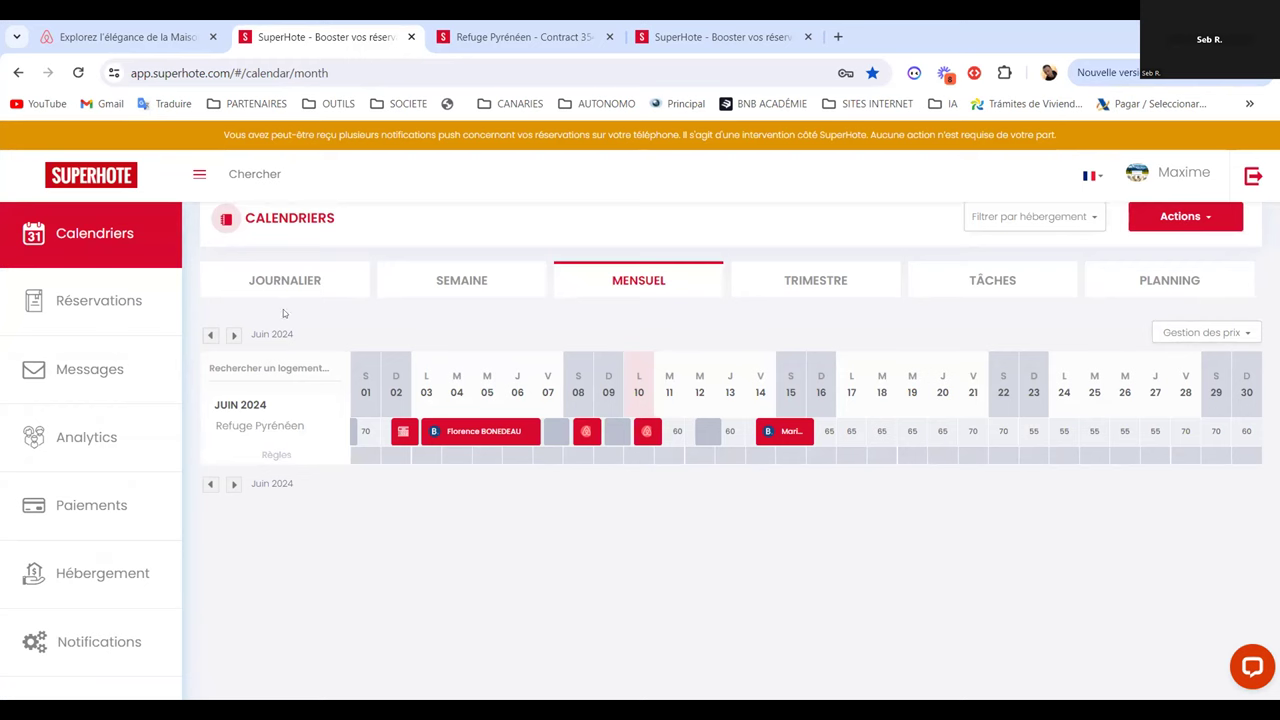
left_click(1162, 219)
left_click(1131, 249)
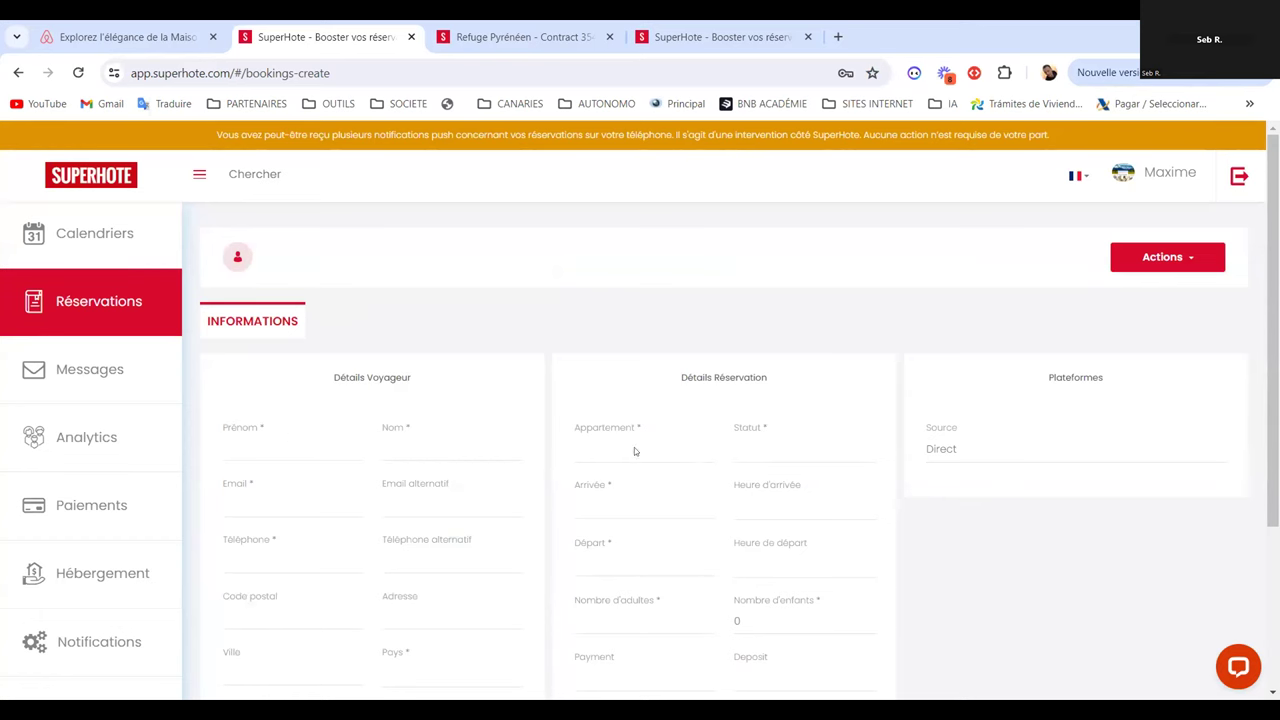
scroll(930, 455, "down", 3)
scroll(1221, 461, "up", 1)
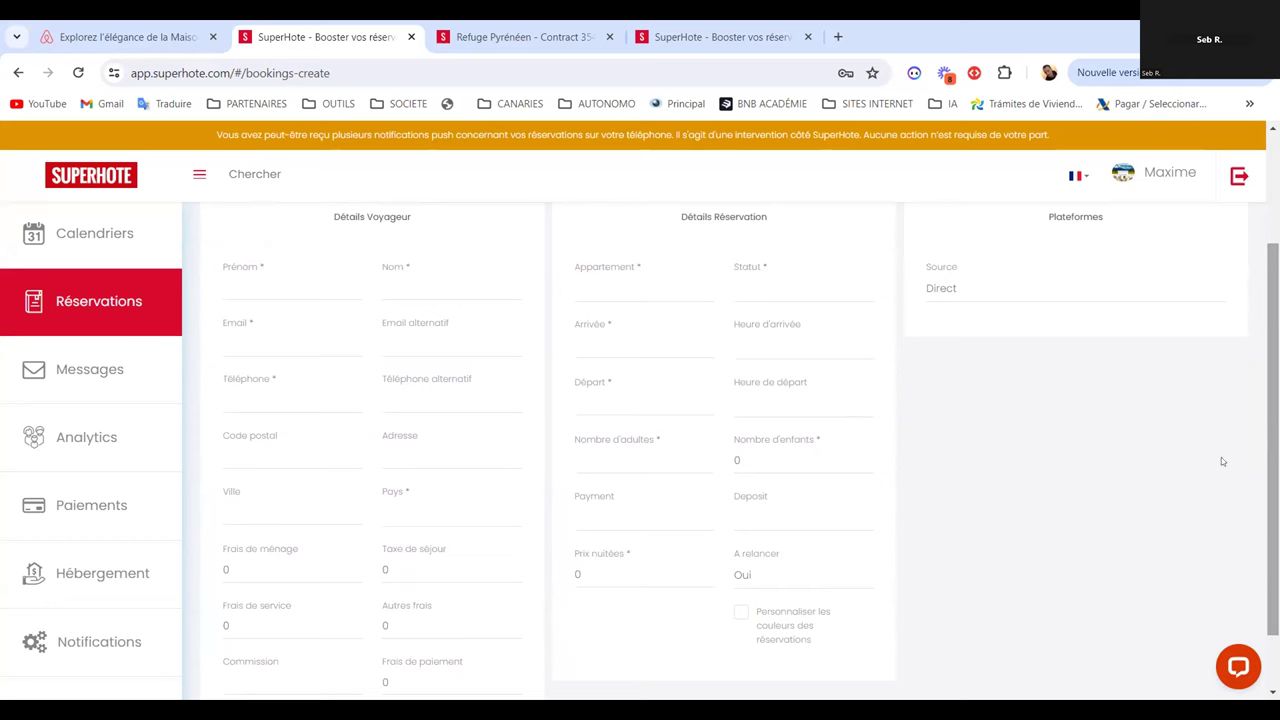
Examine the choices offered for Appartement and Statut in the new reservation's details
left_click(619, 298)
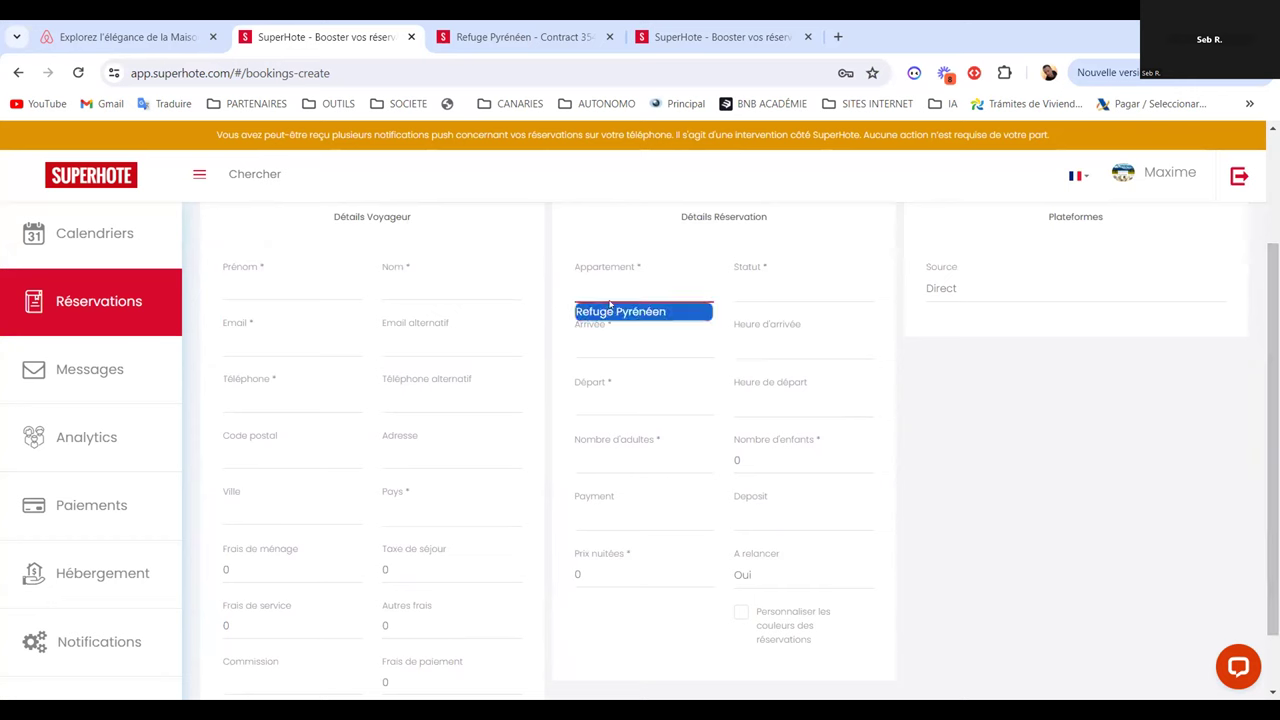
left_click(769, 286)
left_click(768, 288)
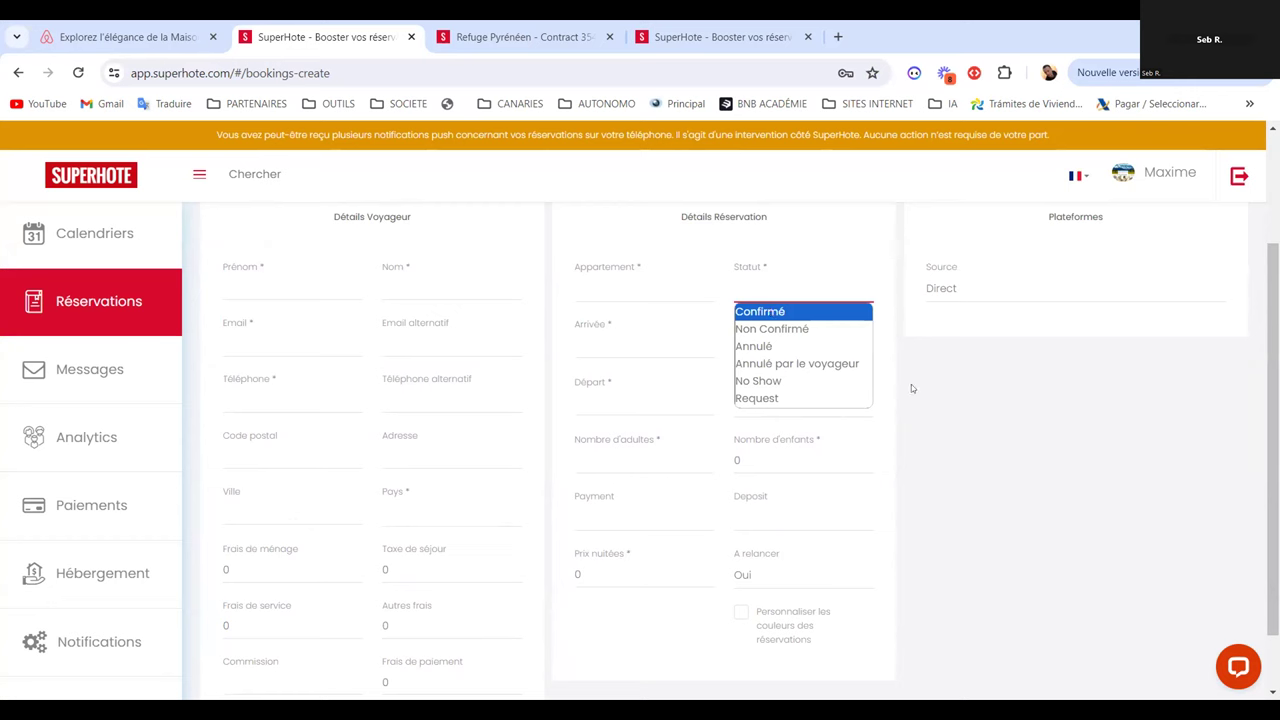
key("Down")
key("Down")
key("Return")
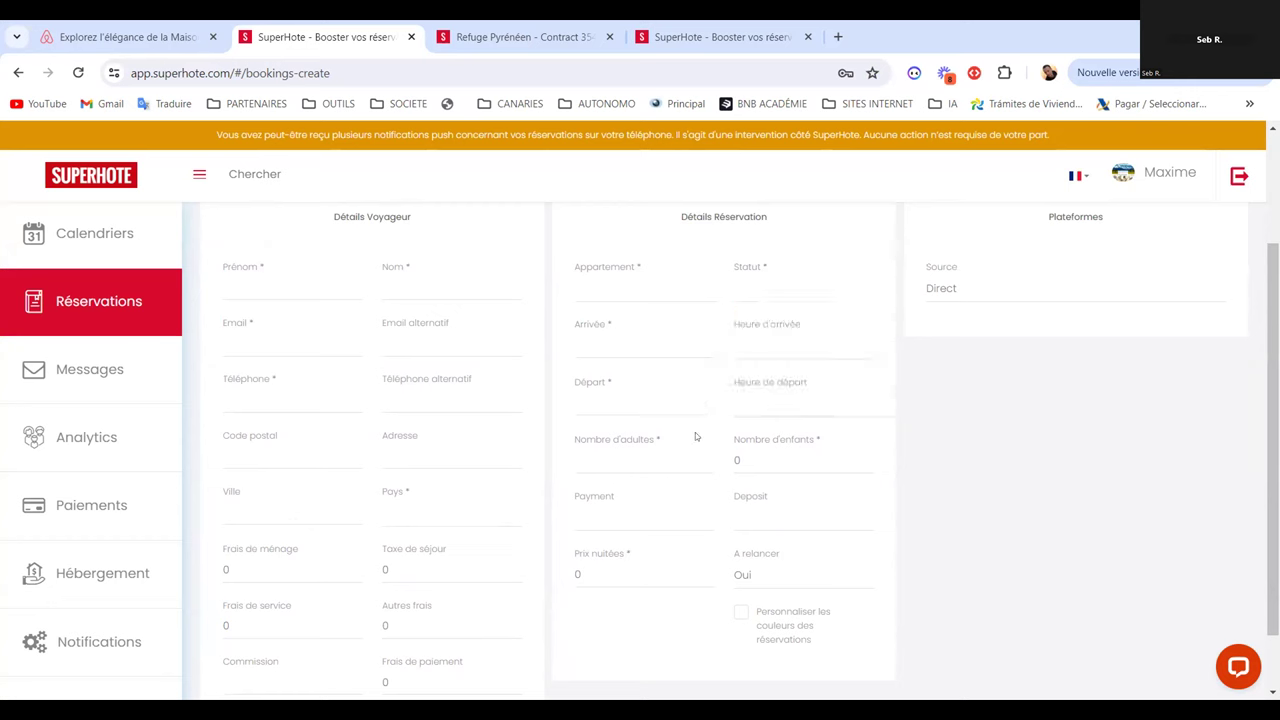
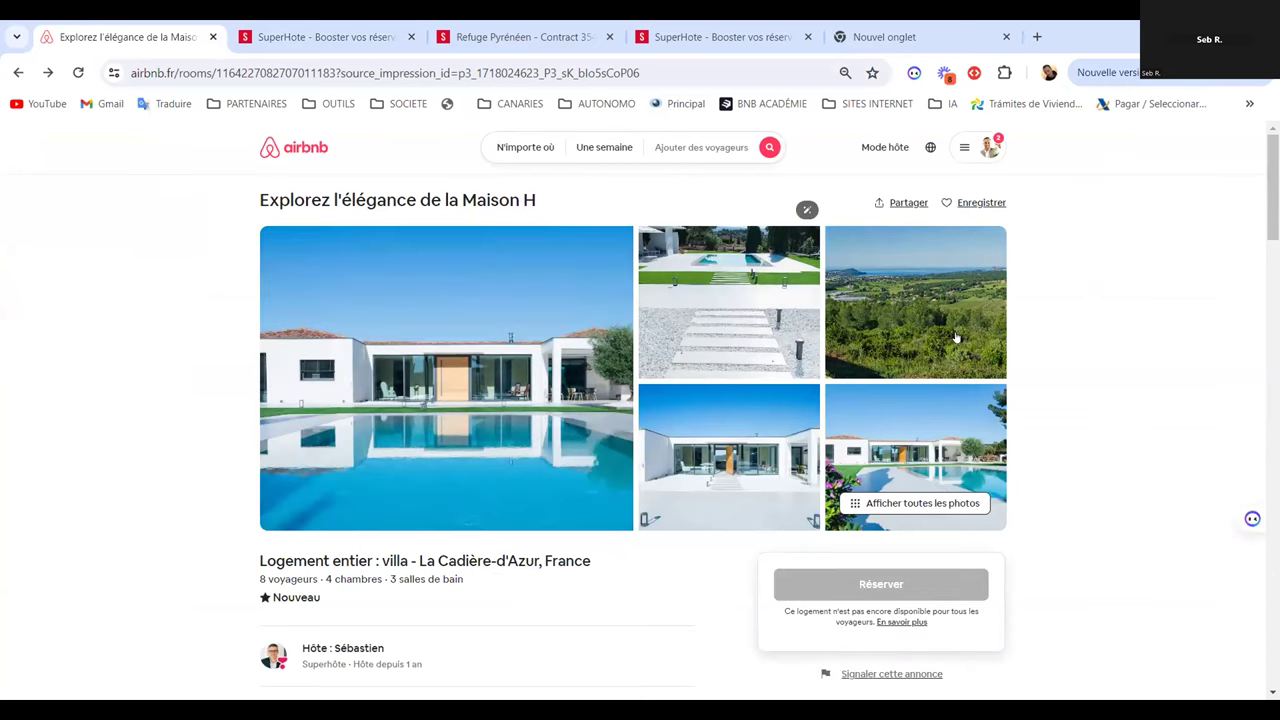
Look over the Maison H listing page on Airbnb, including its amenities, host section and photo tour
scroll(1175, 330, "down", 8)
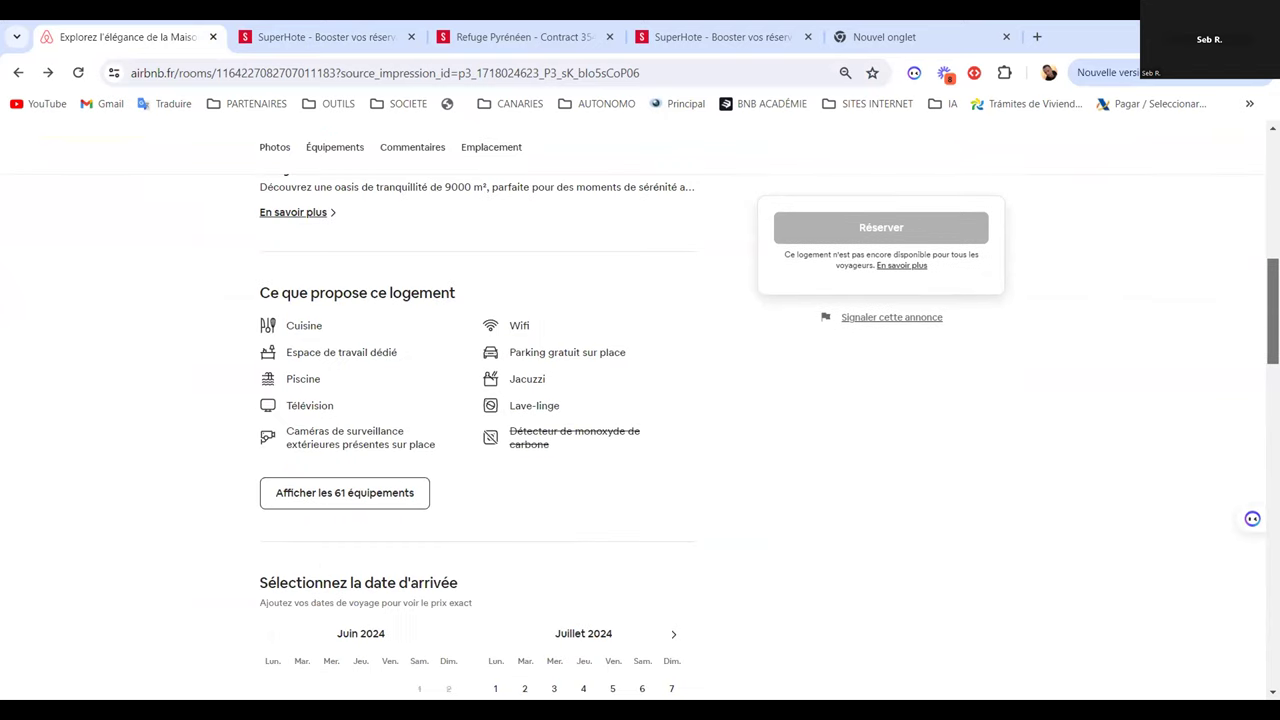
scroll(640, 430, "down", 10)
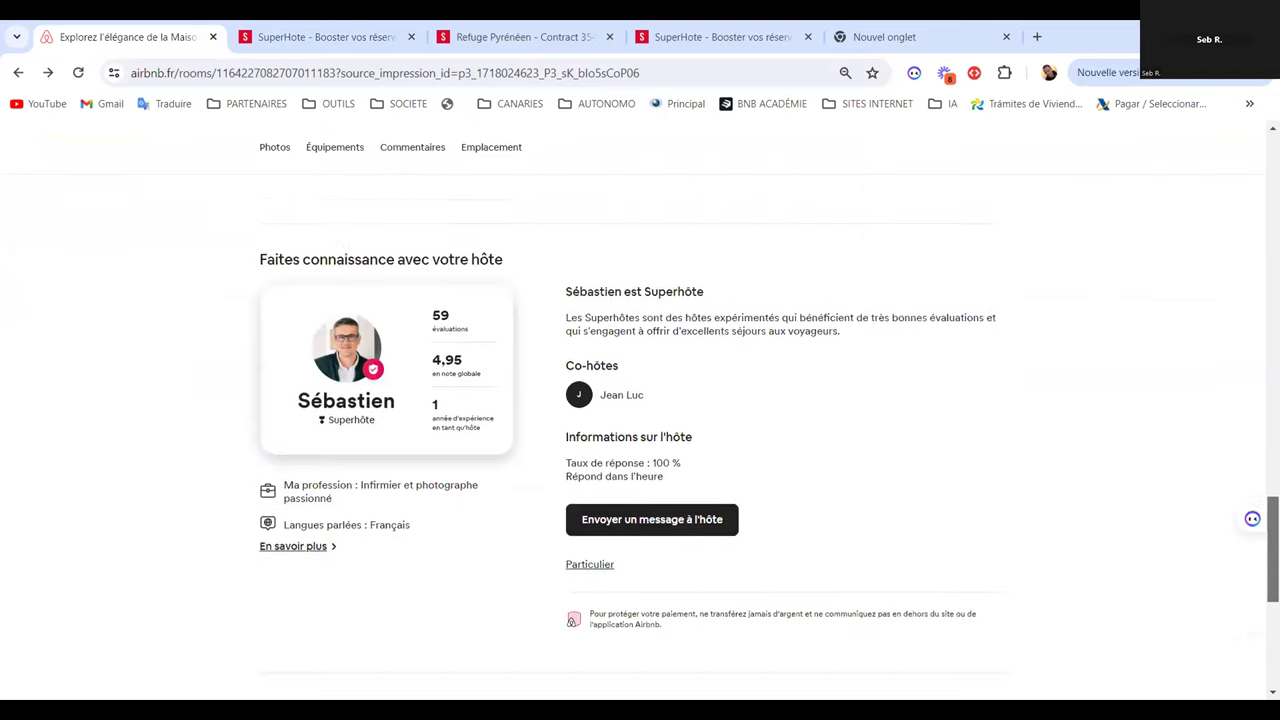
key("Home")
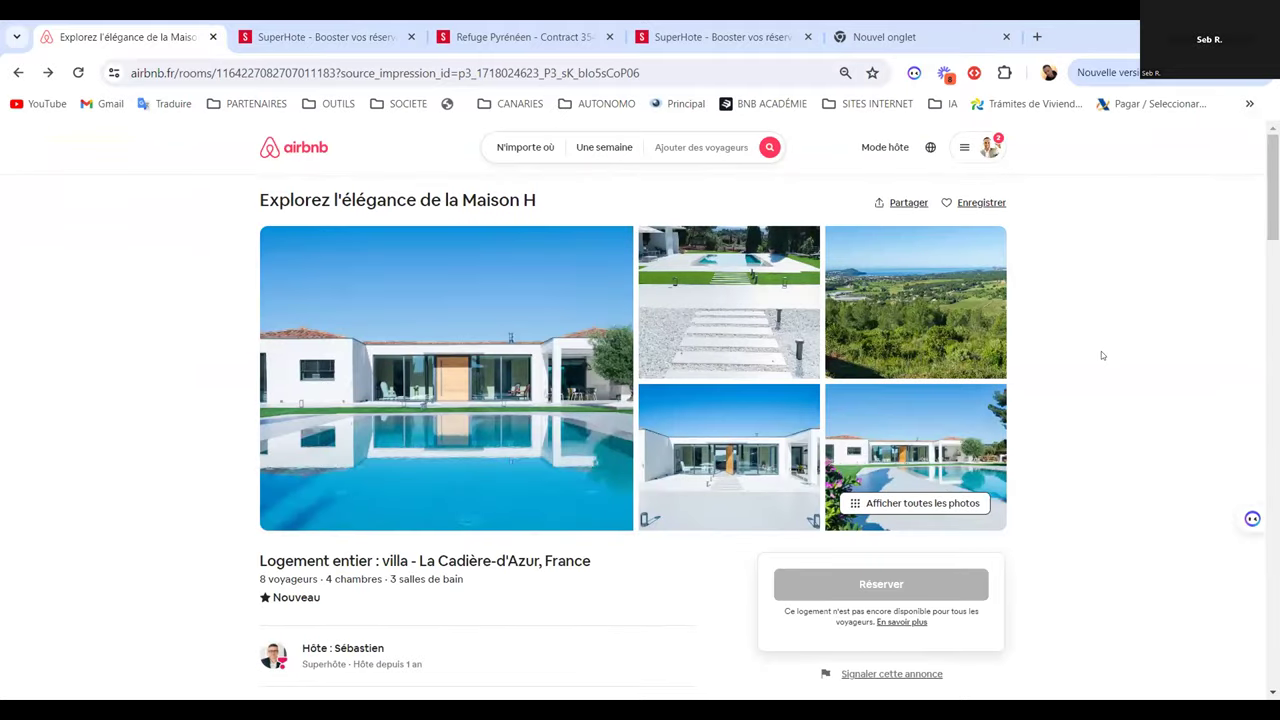
left_click(1000, 296)
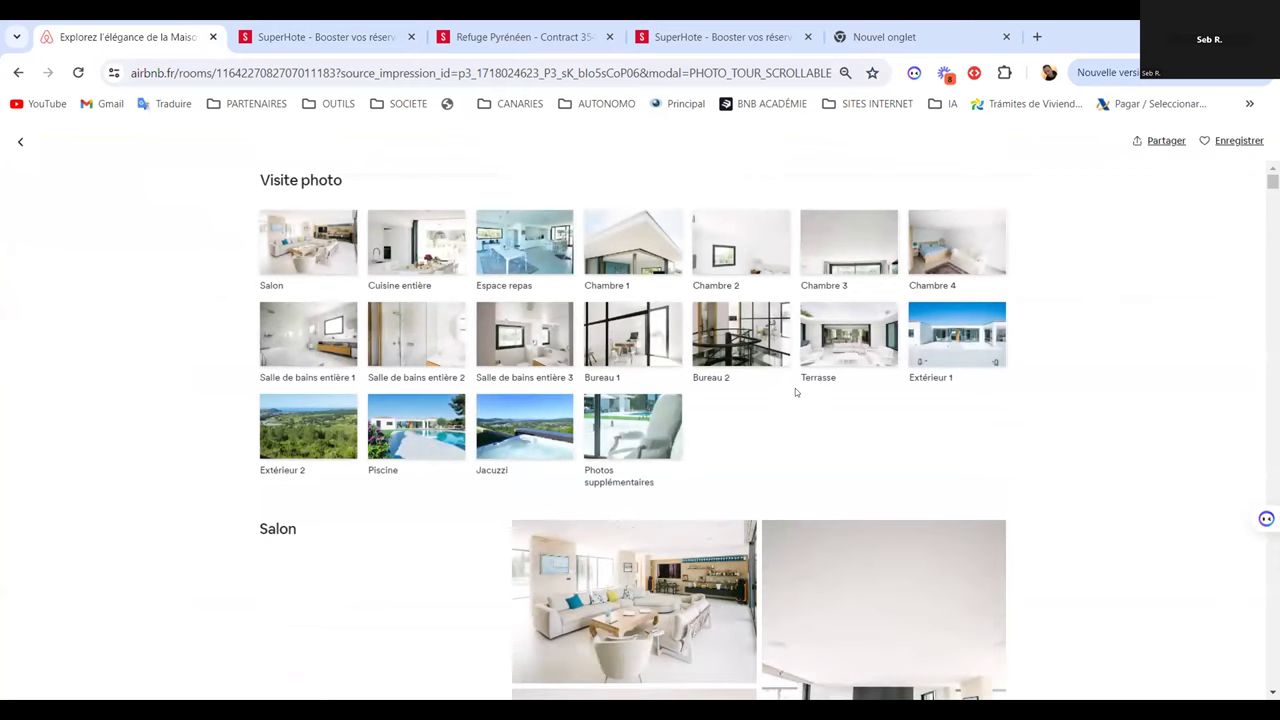
left_click(20, 141)
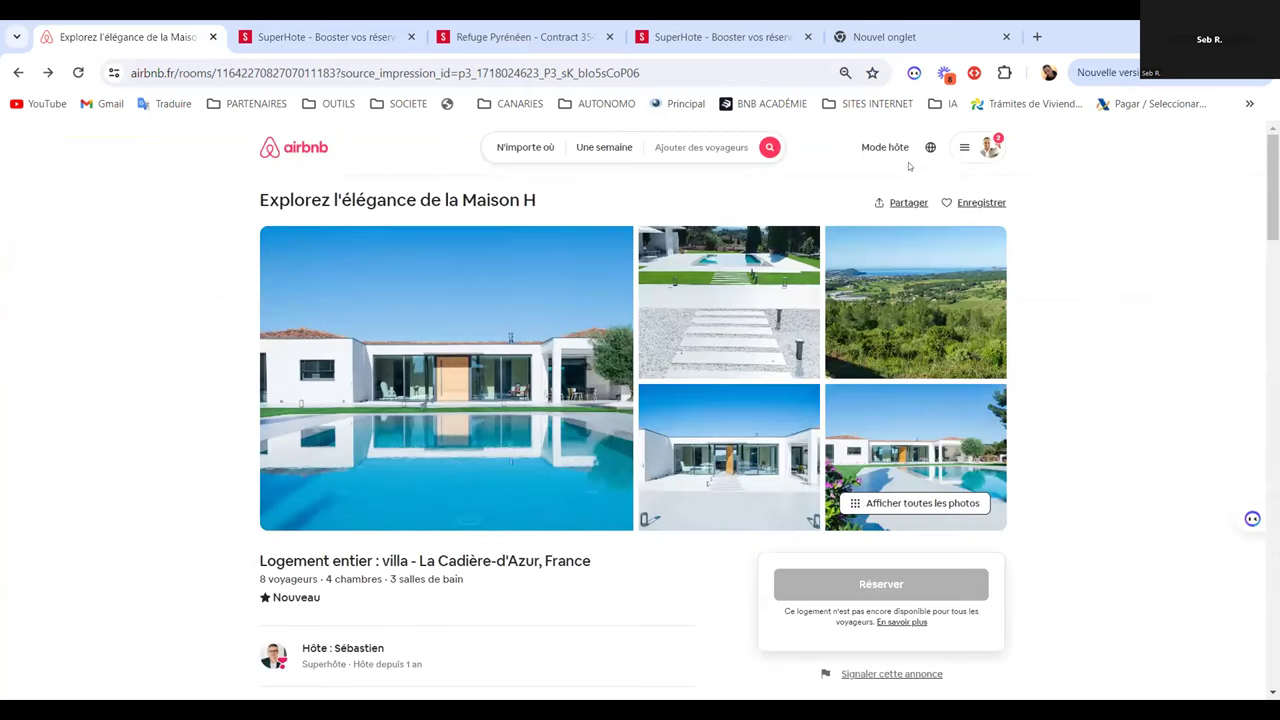
Switch Airbnb to host mode and examine the status and synchronisation status of all the listings under Annonces
left_click(885, 148)
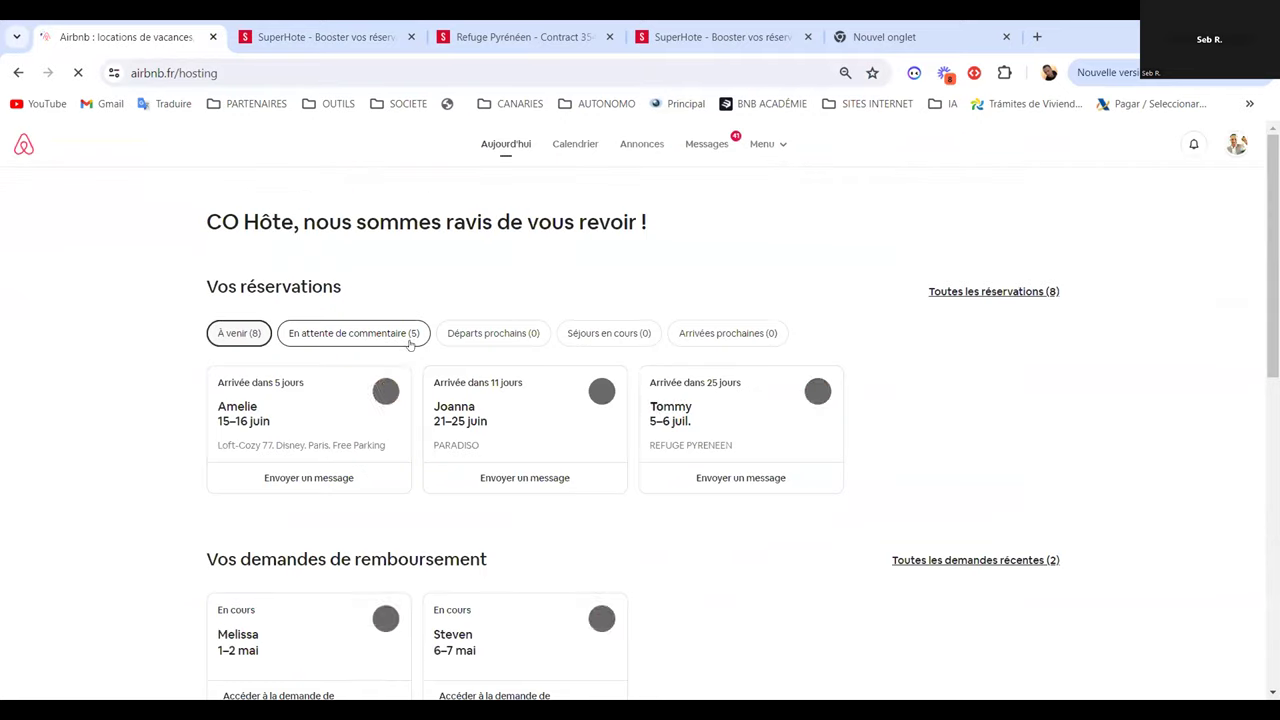
left_click(641, 143)
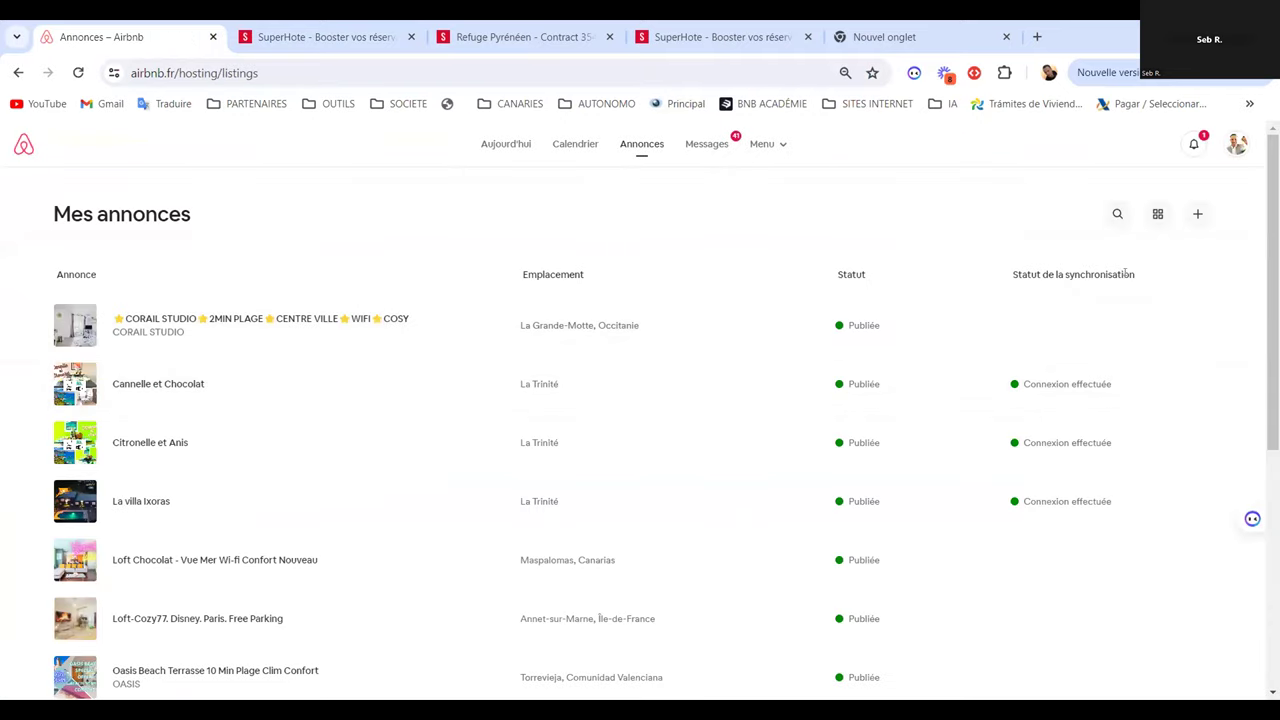
scroll(1126, 273, "down", 5)
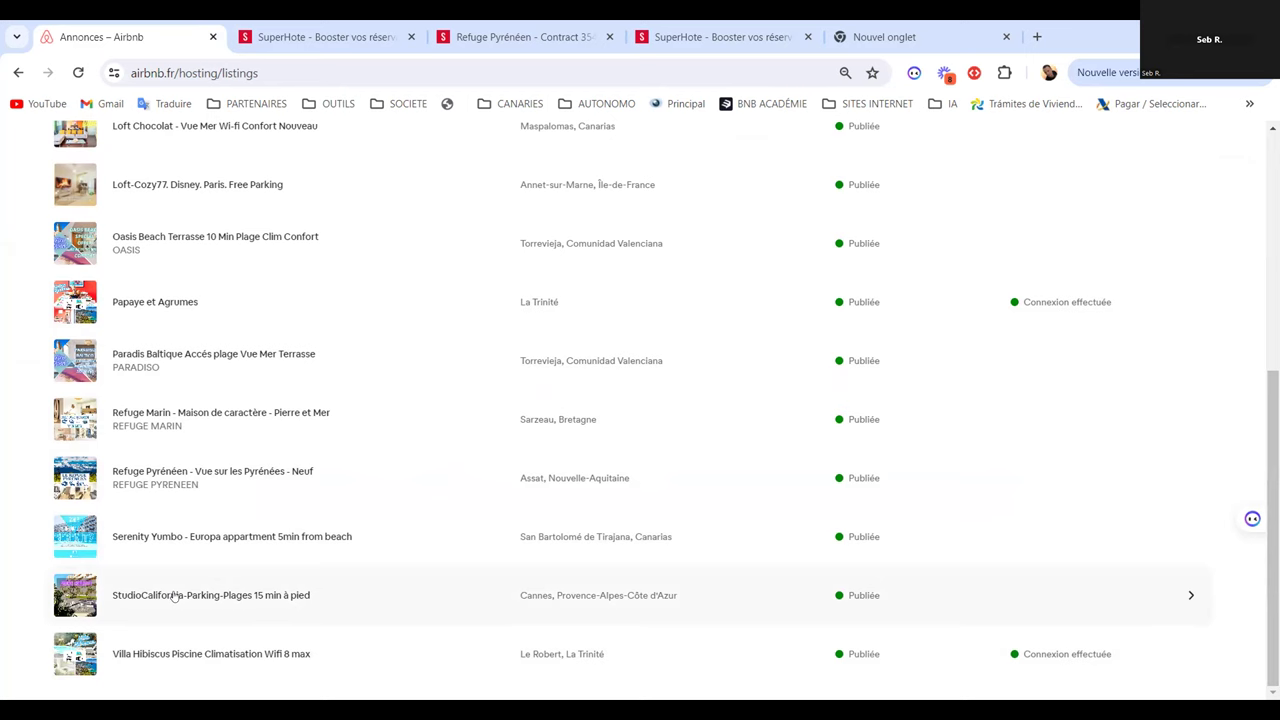
left_click_drag(1272, 420, 1272, 195)
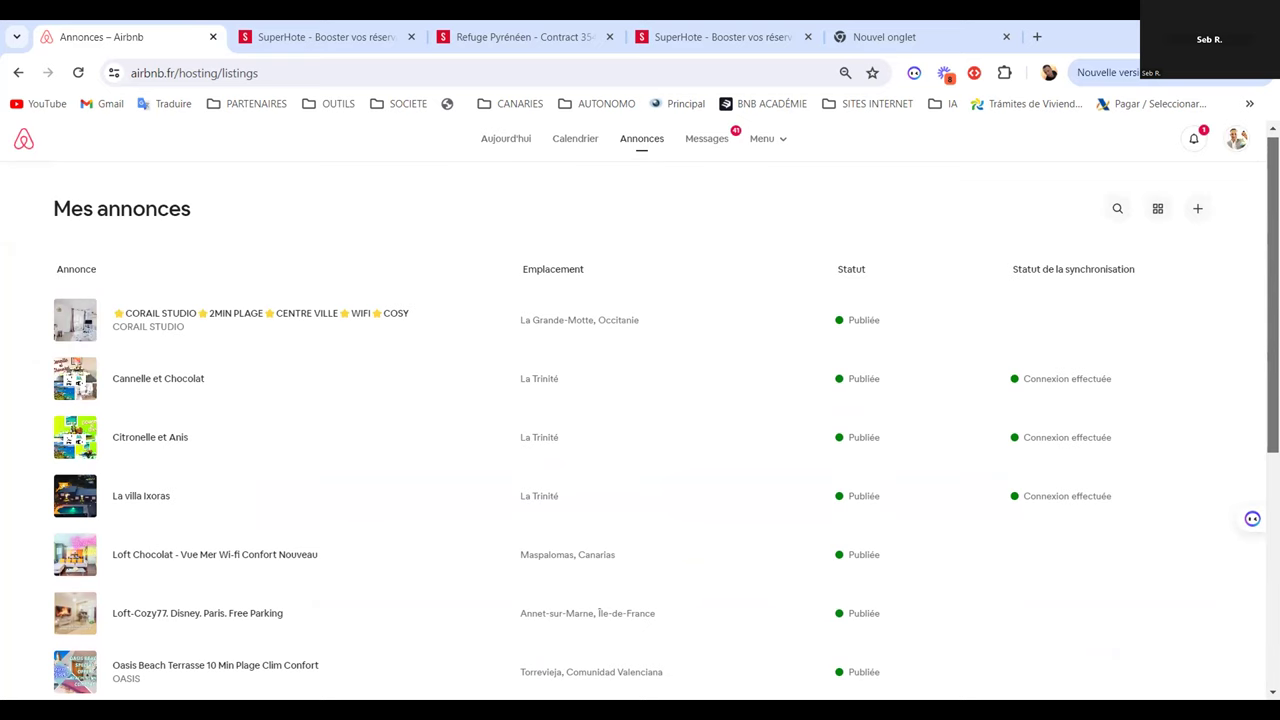
scroll(640, 400, "down", 3)
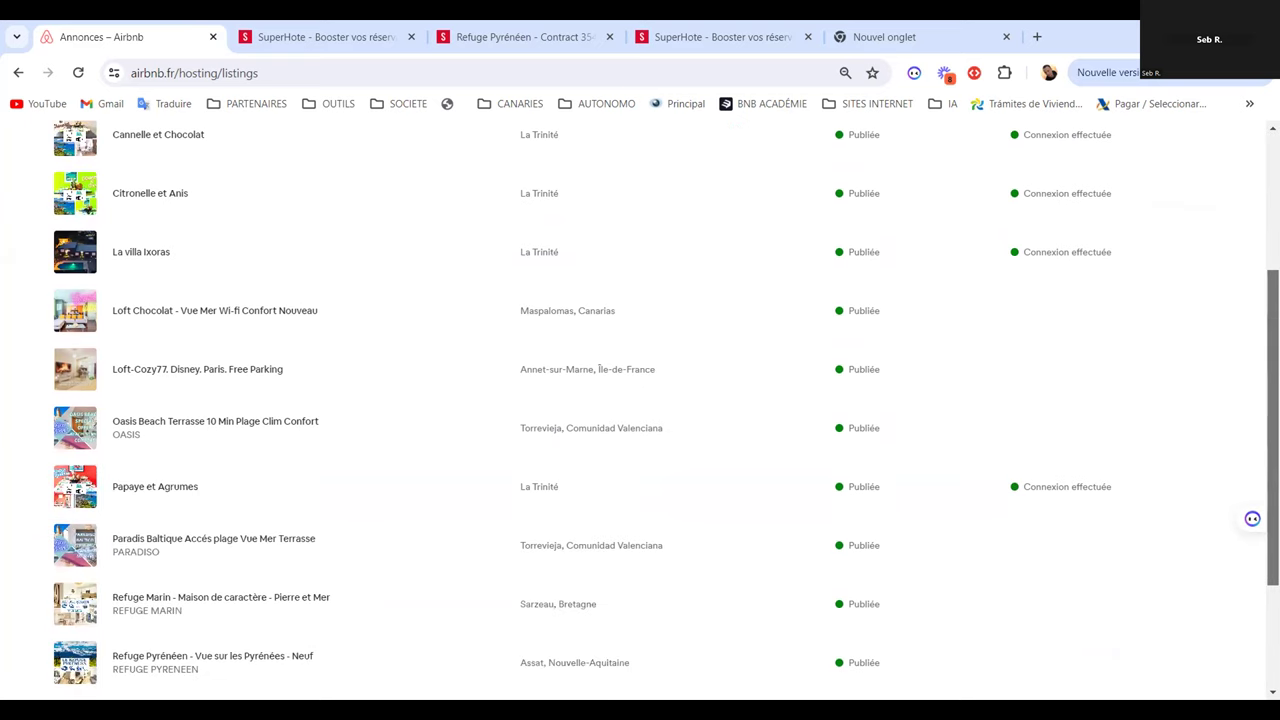
scroll(640, 400, "down", 2)
scroll(640, 400, "down", 1)
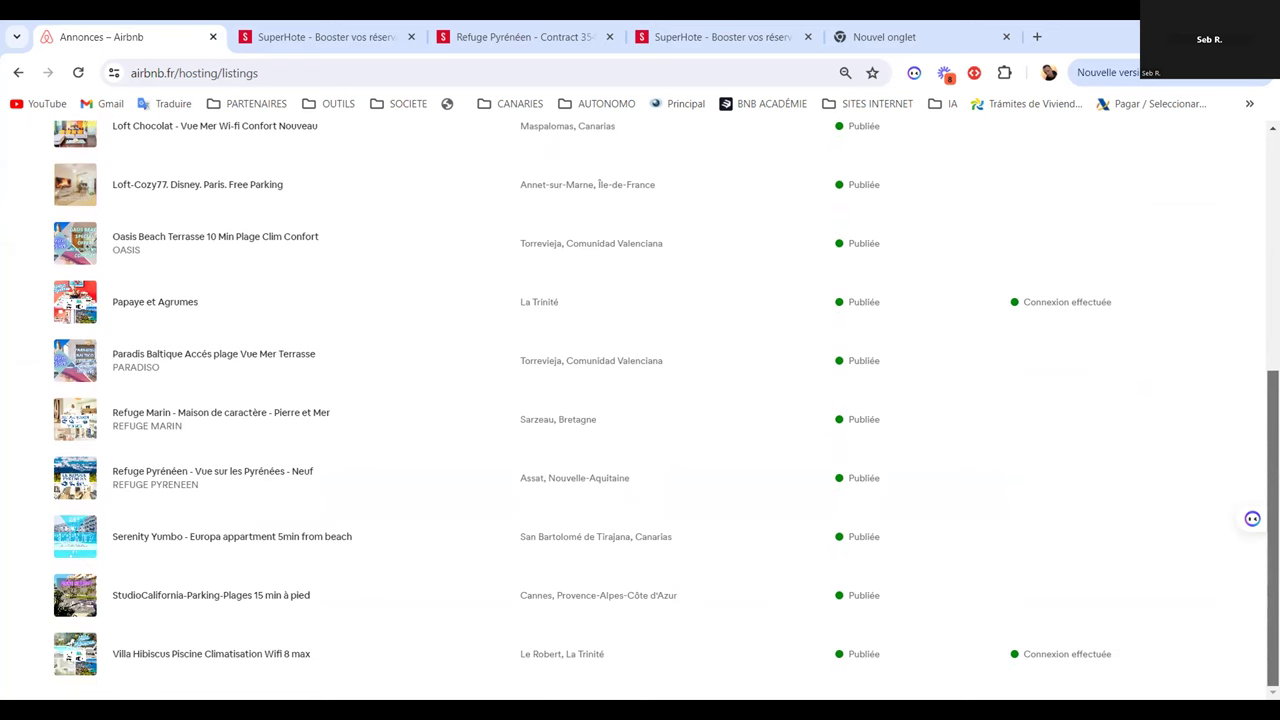
scroll(352, 557, "up", 2)
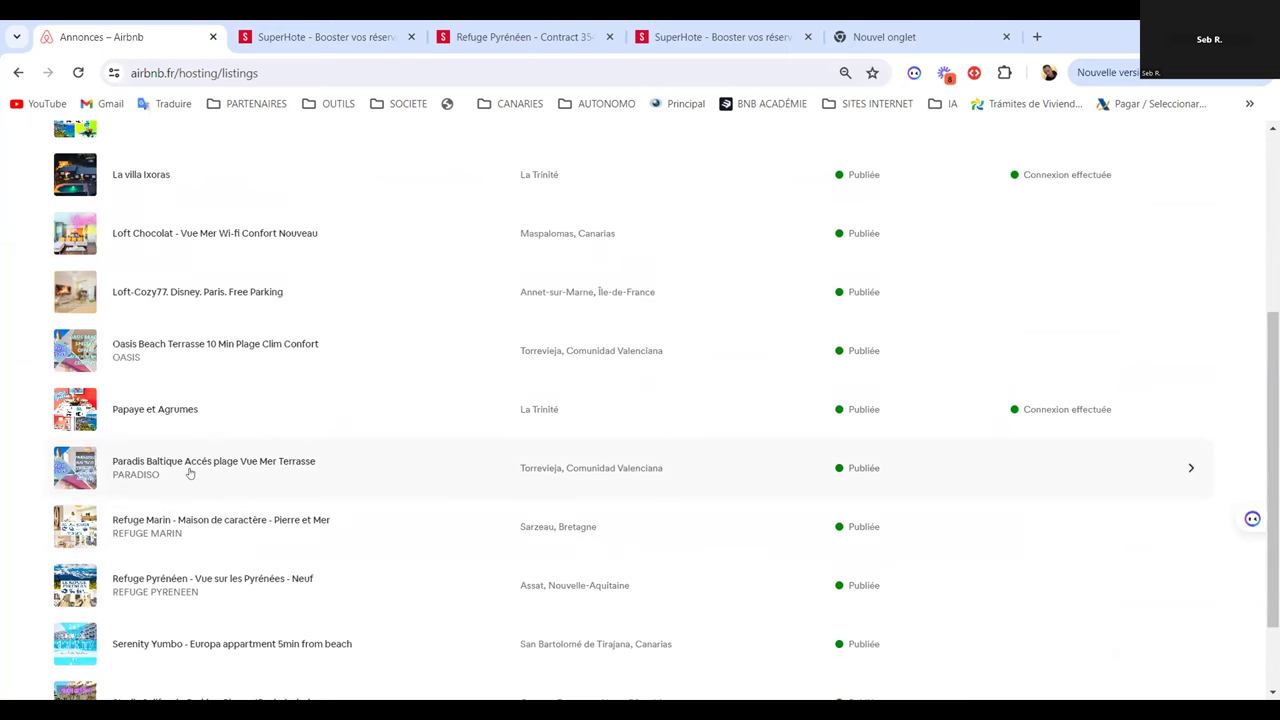
Open the PARADISO listing in the listing editor and look through its Guide d'arrivée from start to end
left_click(184, 472)
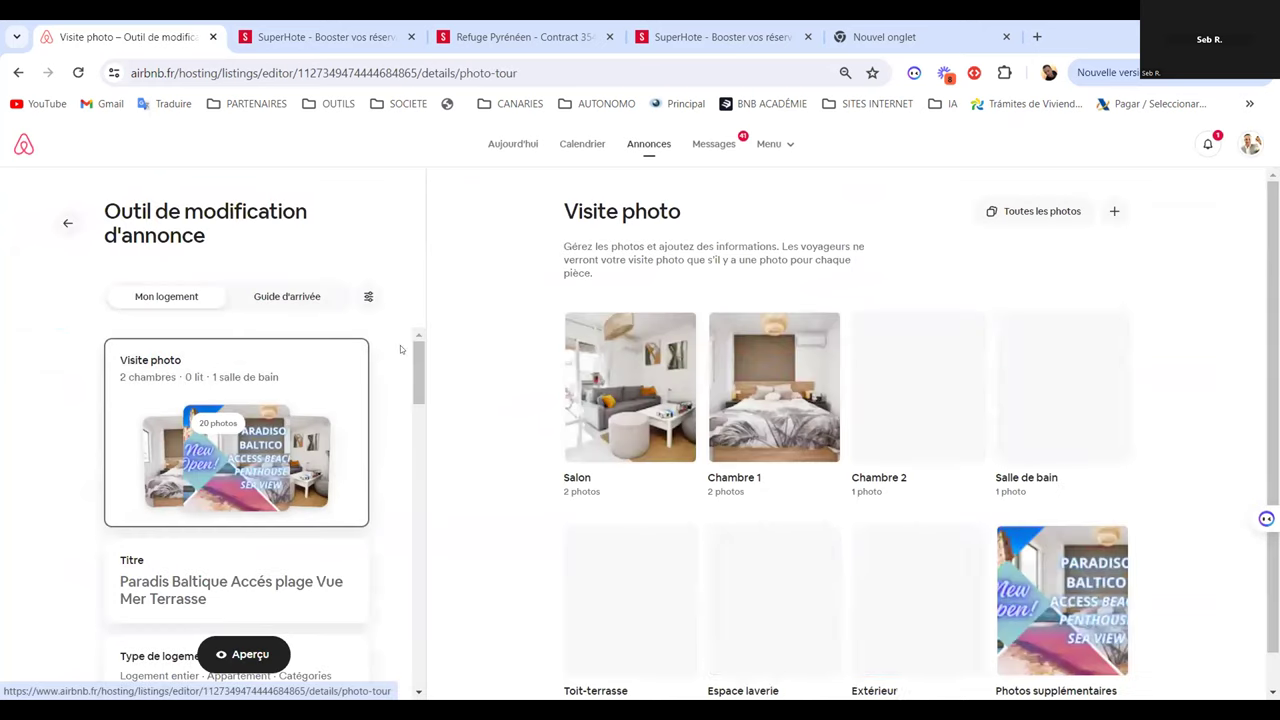
left_click(300, 296)
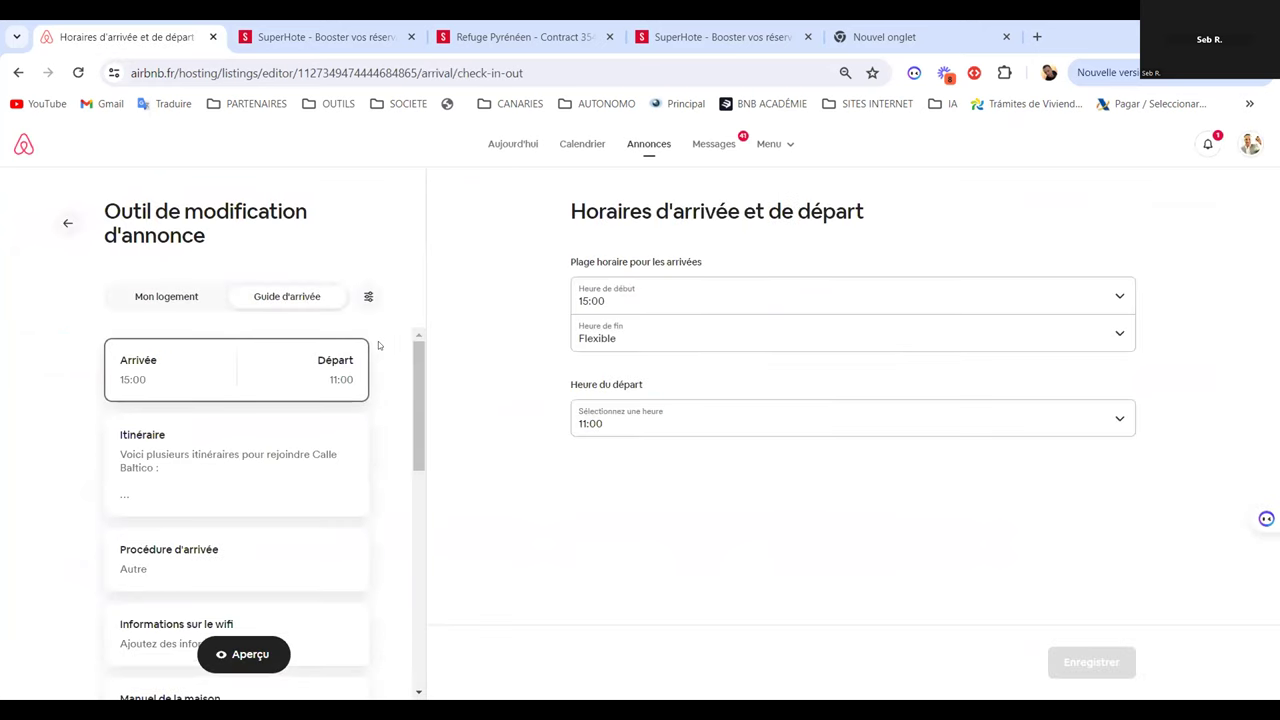
left_click_drag(418, 395, 420, 305)
left_click_drag(414, 367, 418, 585)
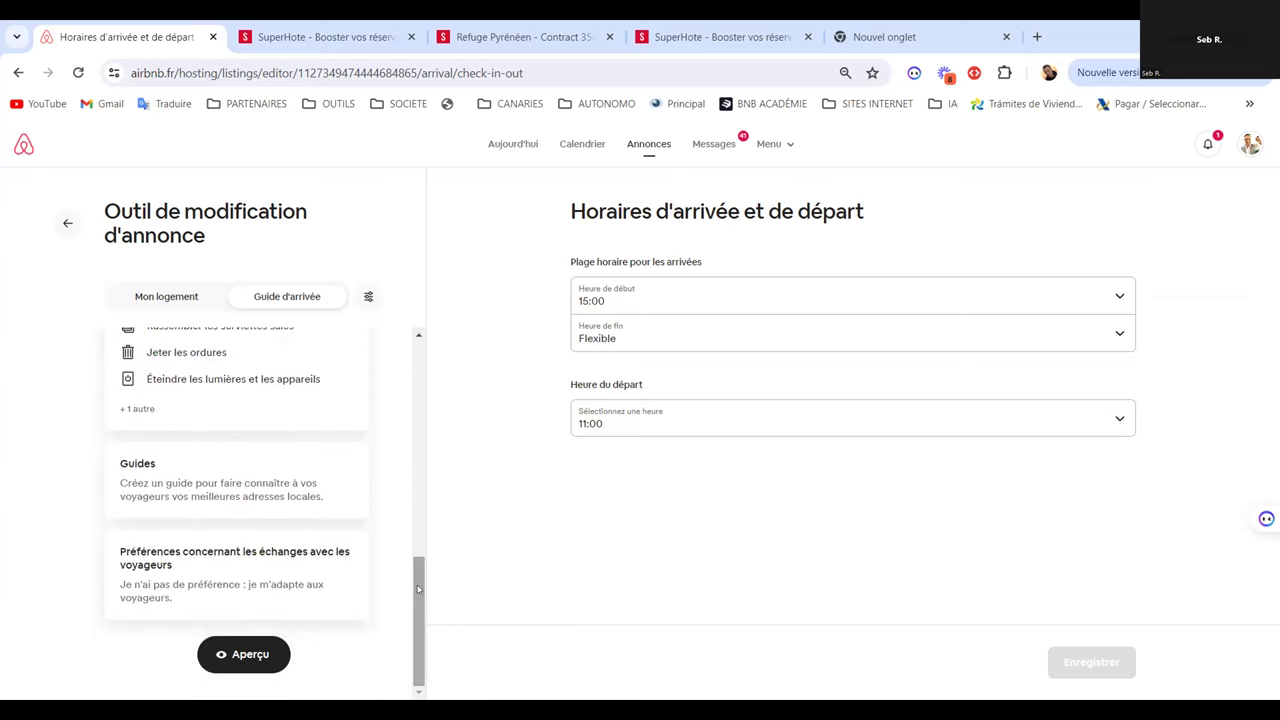
Check the listing's Langues and Critères requis pour les voyageurs preferences, and return to the listing editor
left_click(366, 300)
left_click(400, 350)
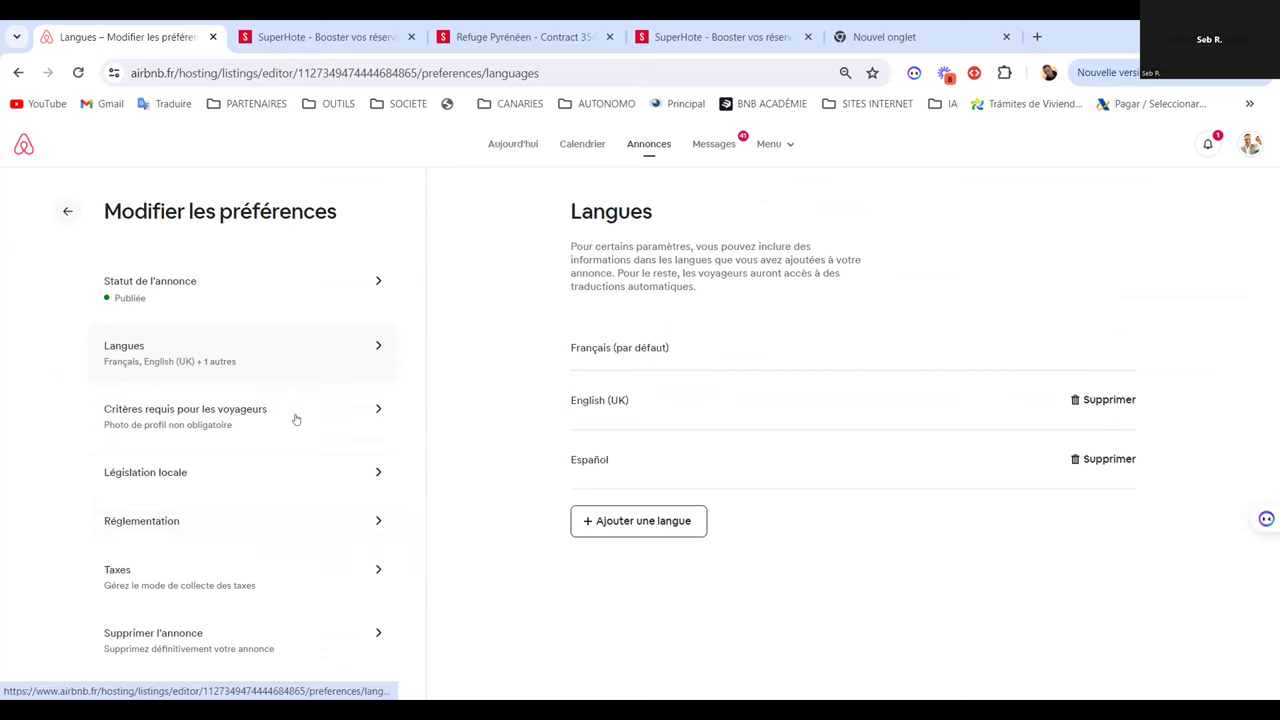
left_click(190, 408)
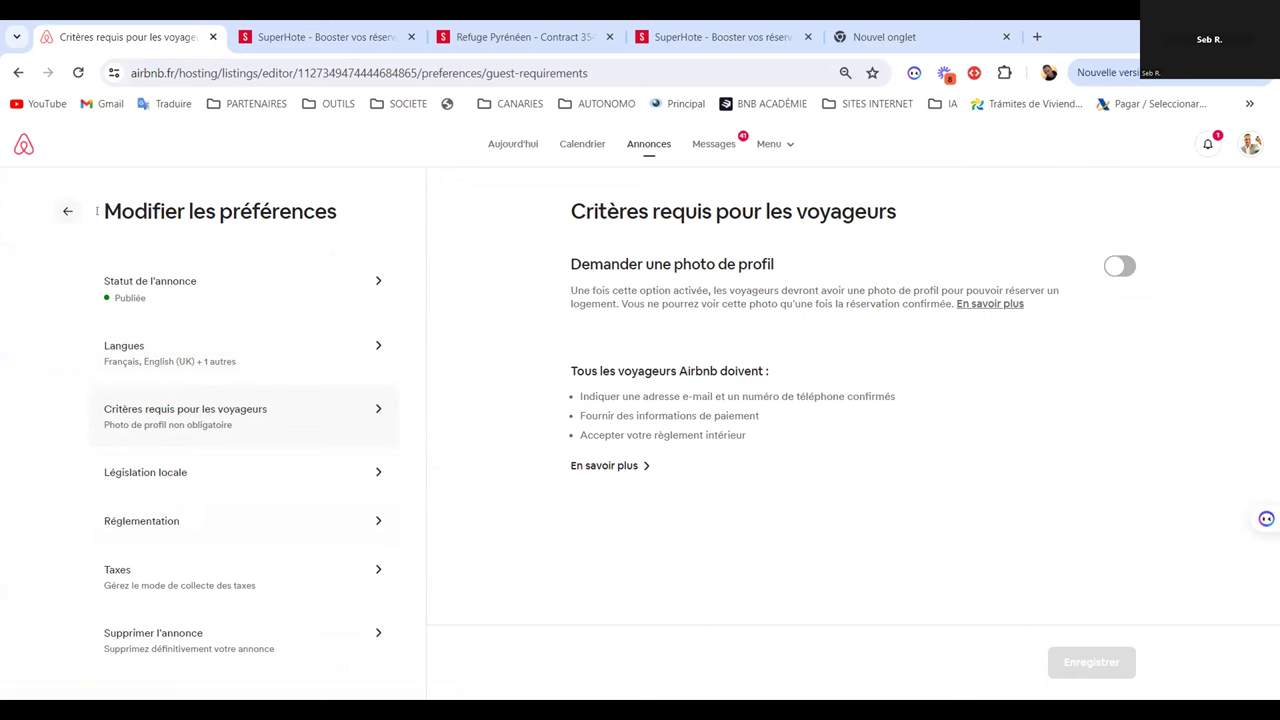
left_click(67, 211)
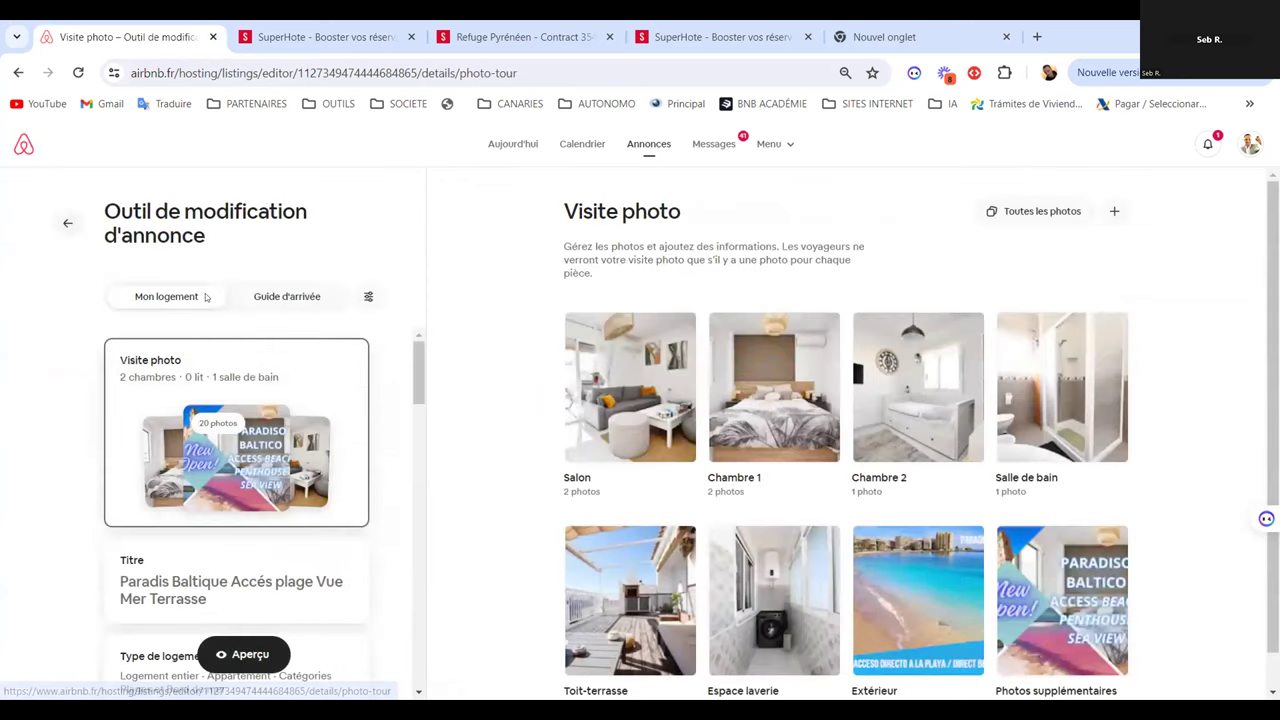
Examine the listing's Type de logement settings, including the property details and the Ma catégorie choices
left_click_drag(419, 371, 387, 389)
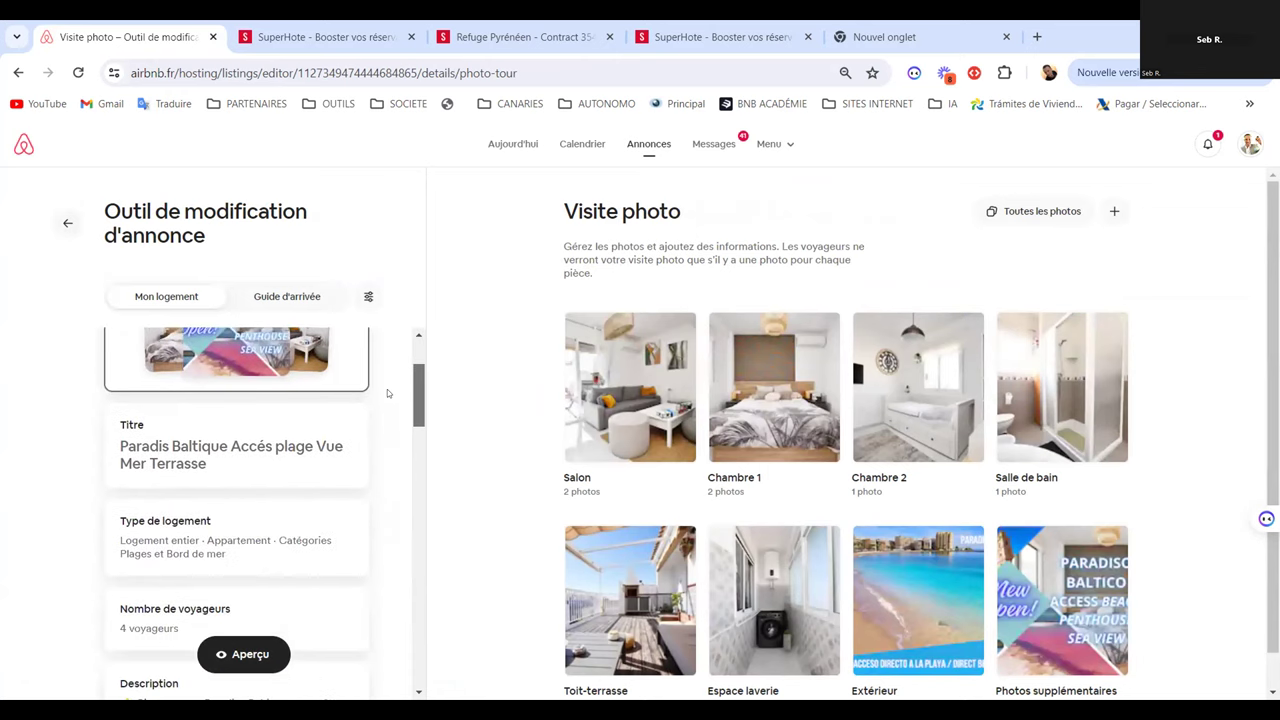
left_click(223, 520)
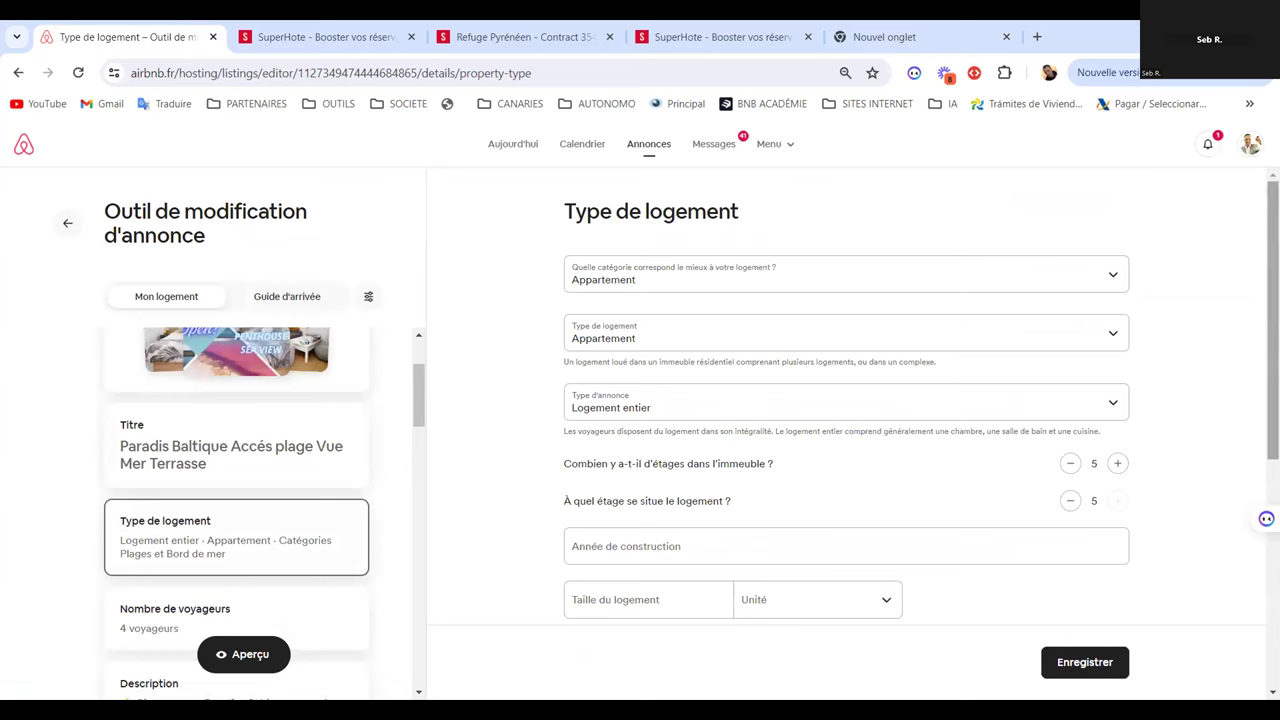
left_click_drag(1273, 320, 1273, 551)
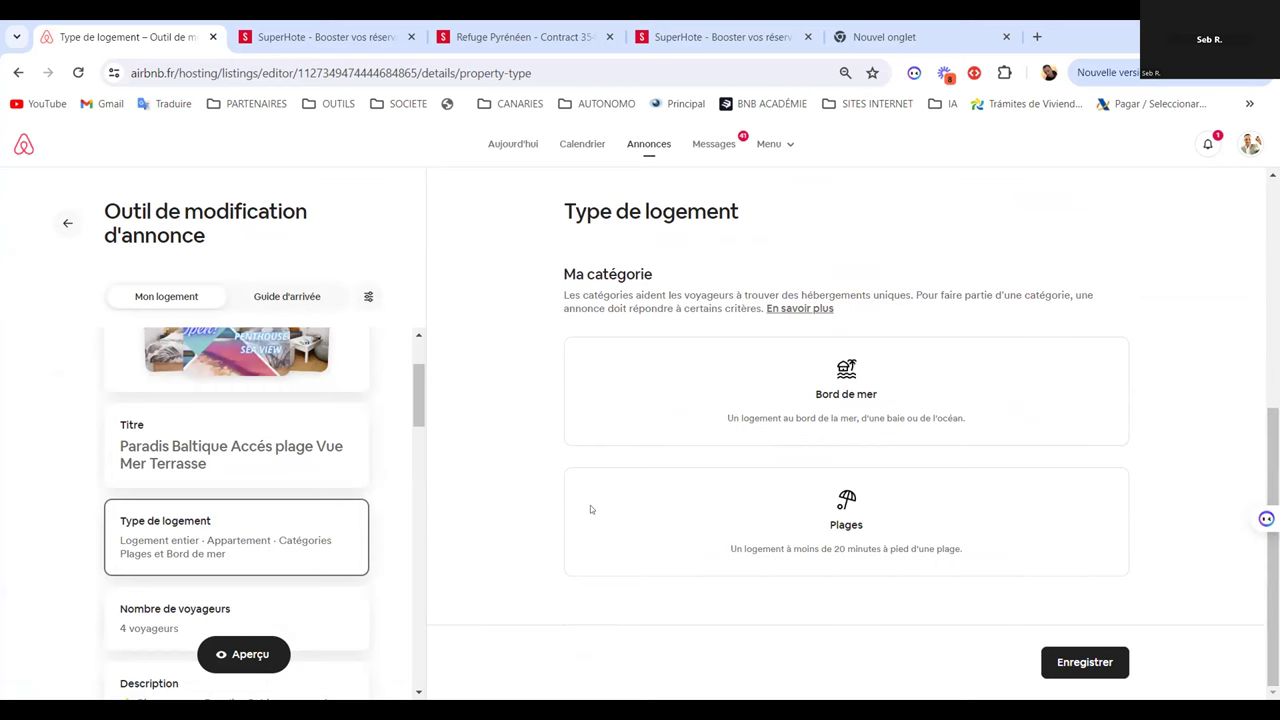
Review the listing's Équipements and how they can be modified, and check the Éléments d'accessibilité options
left_click_drag(418, 388, 418, 443)
left_click(236, 500)
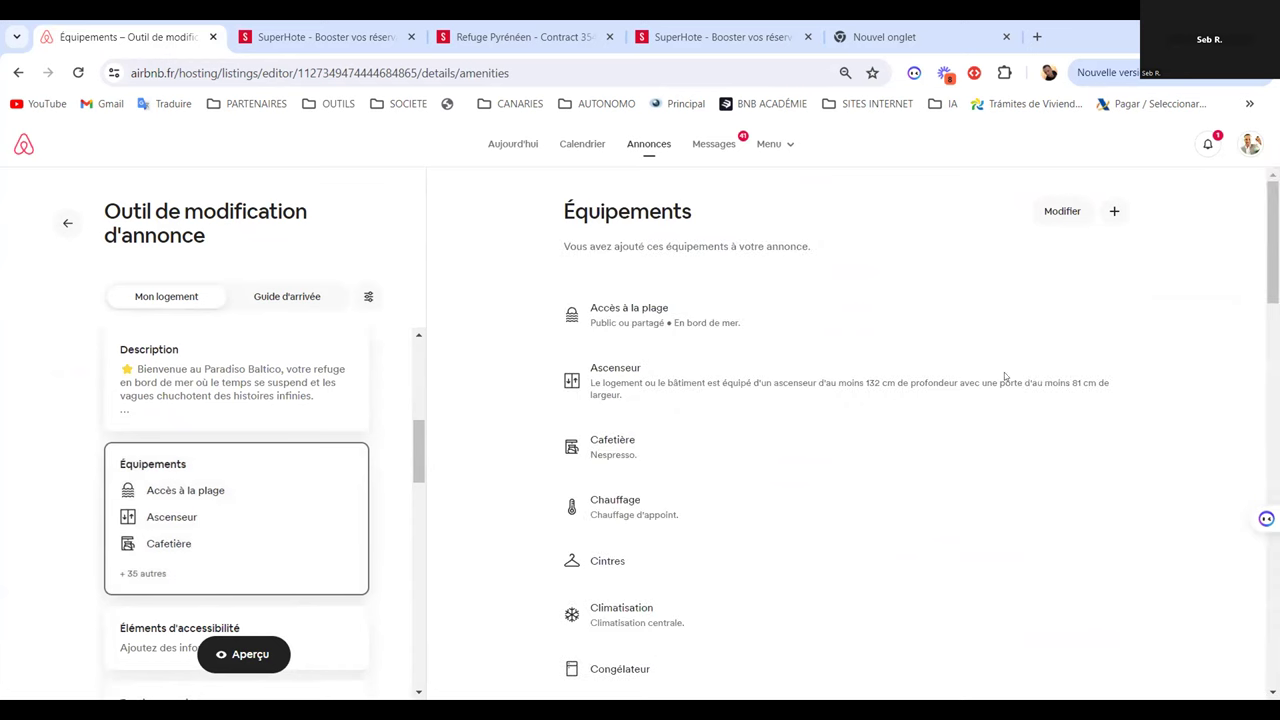
left_click(1063, 209)
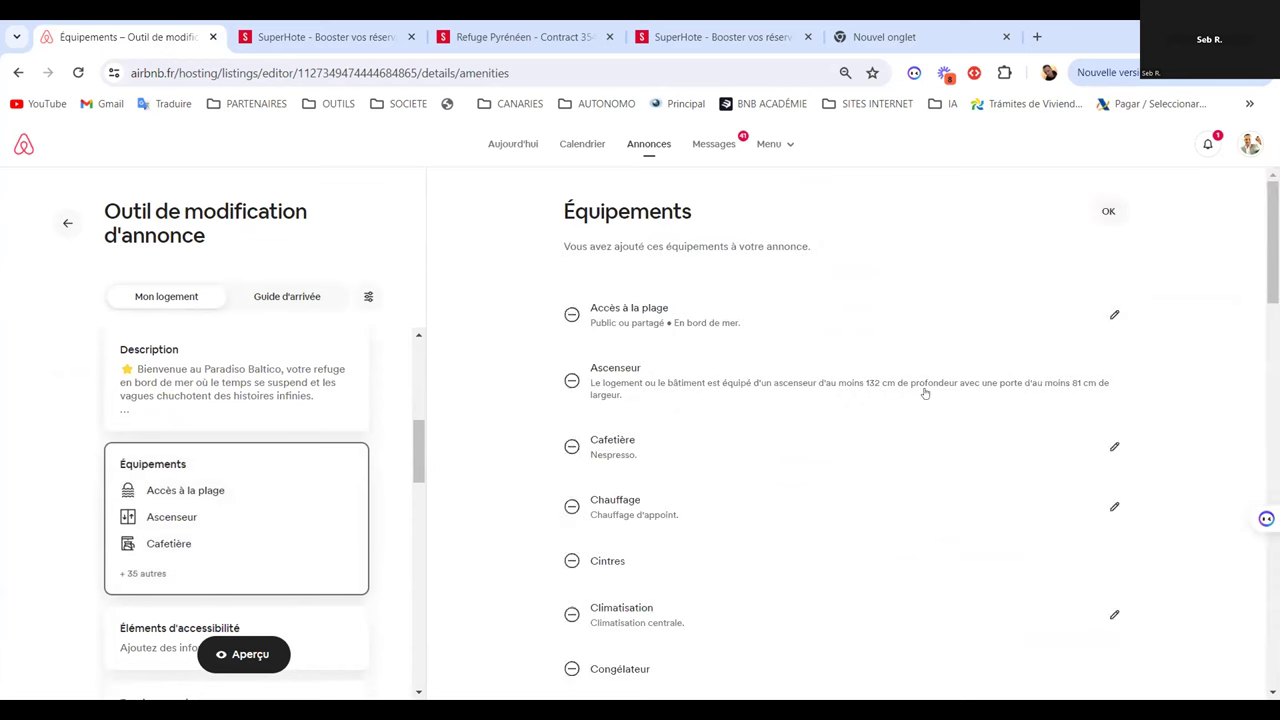
left_click(1105, 212)
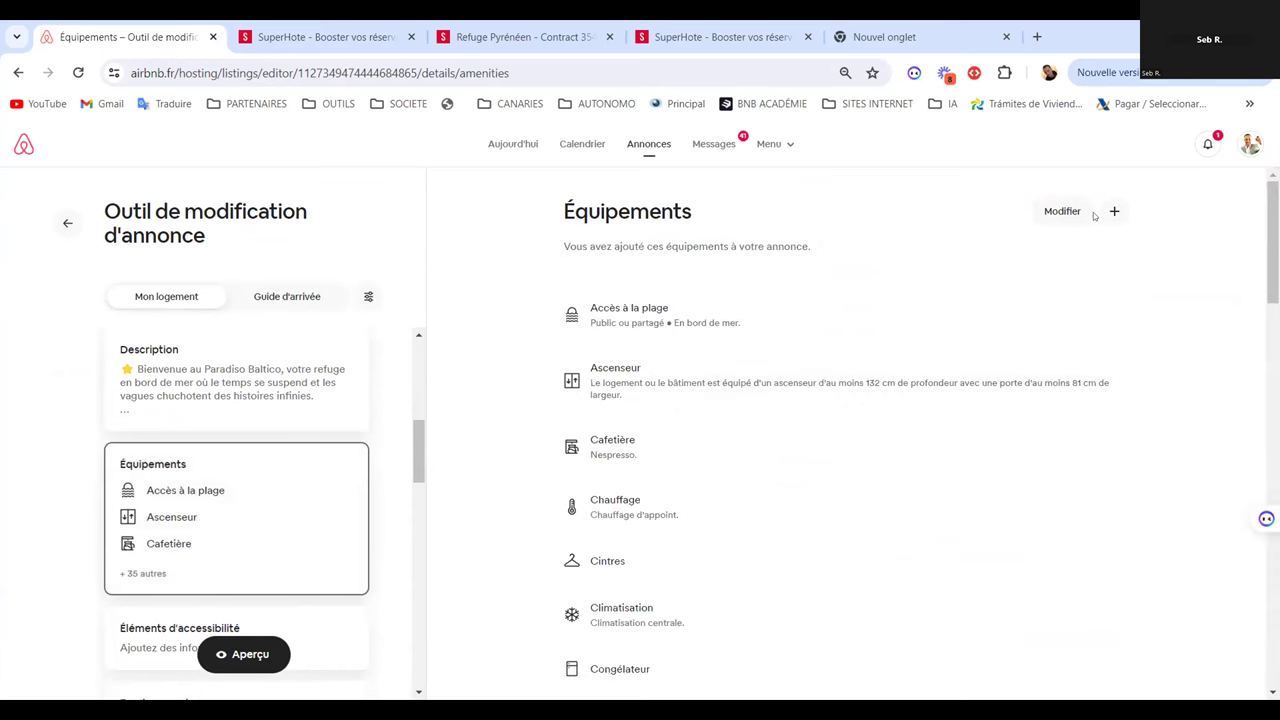
scroll(845, 450, "down", 15)
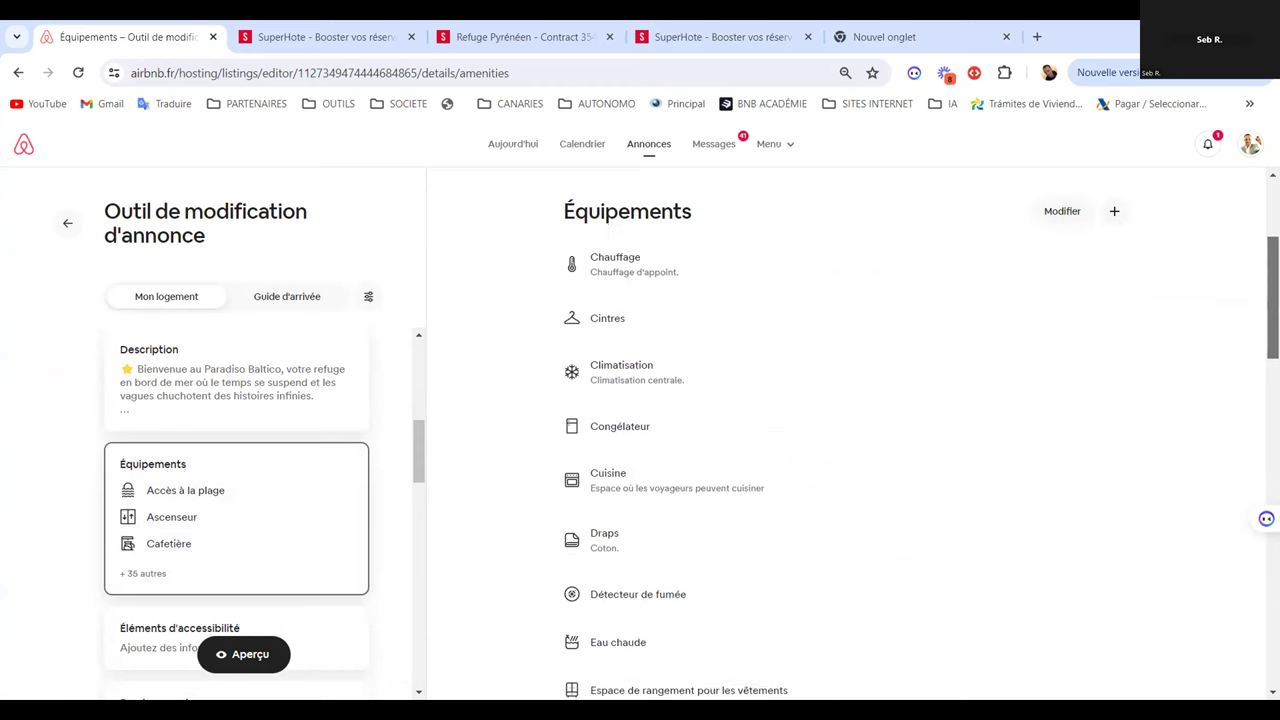
scroll(845, 450, "down", 8)
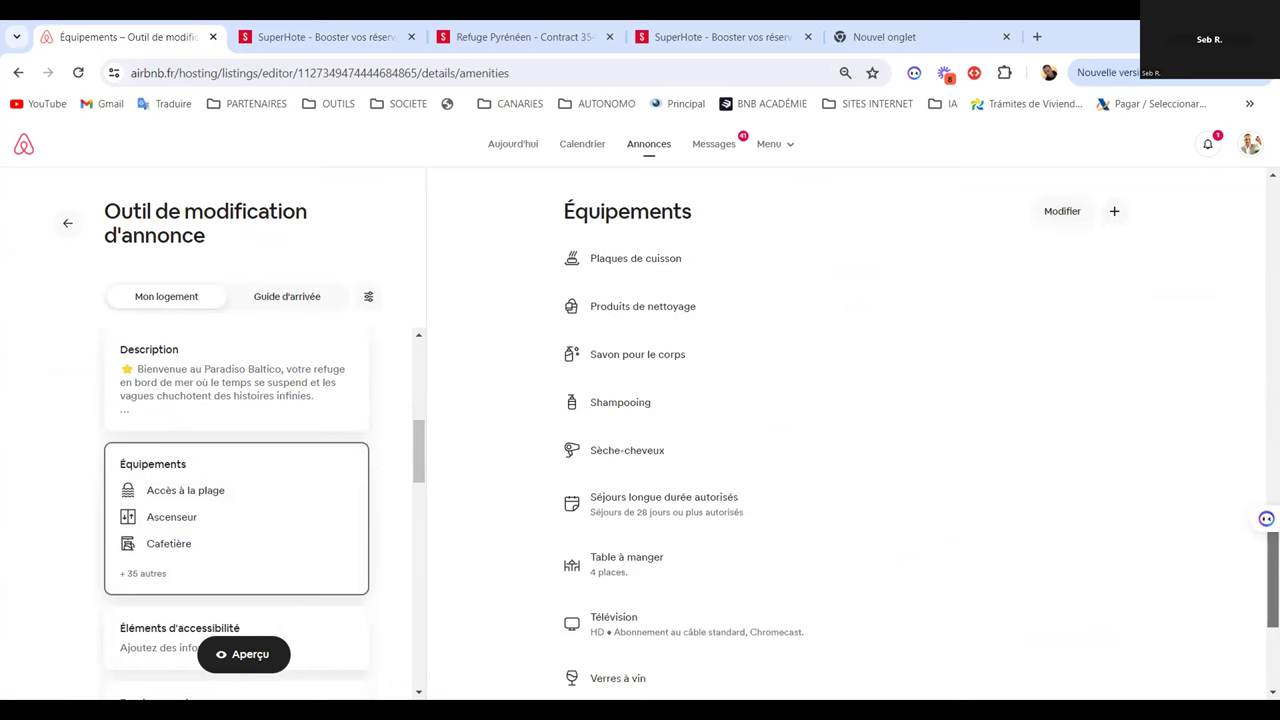
scroll(845, 450, "up", 5)
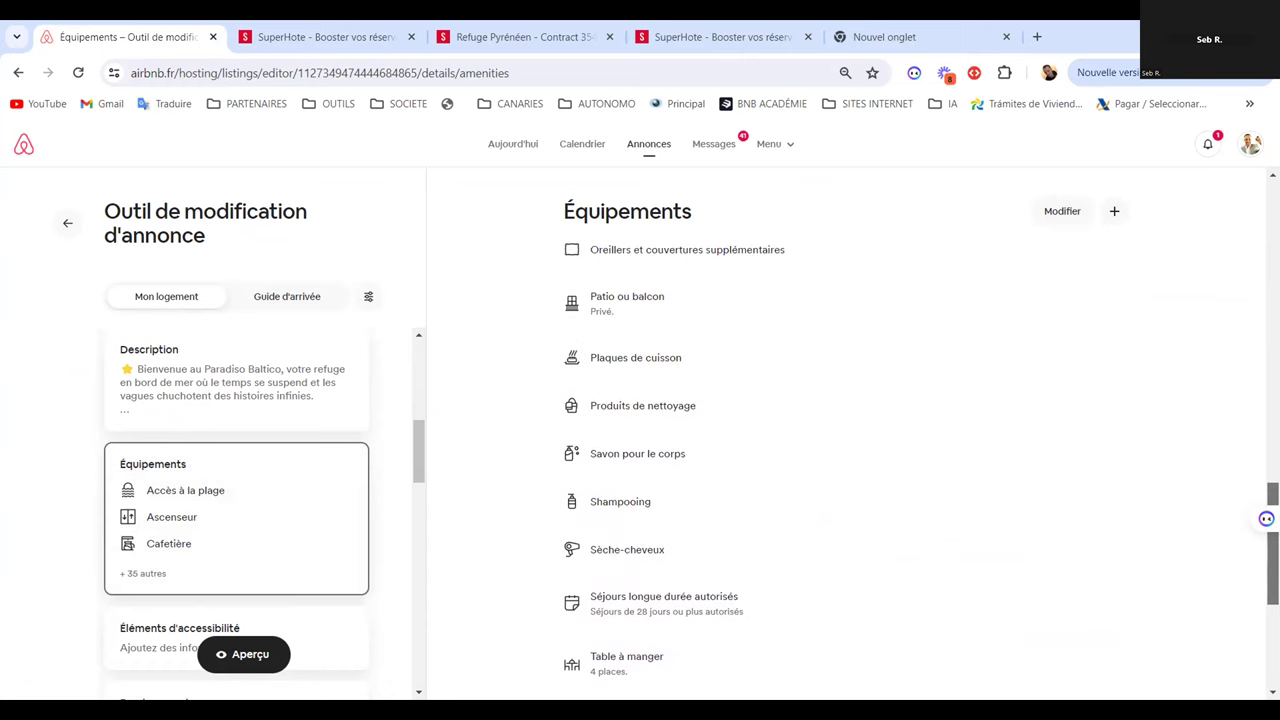
left_click(328, 628)
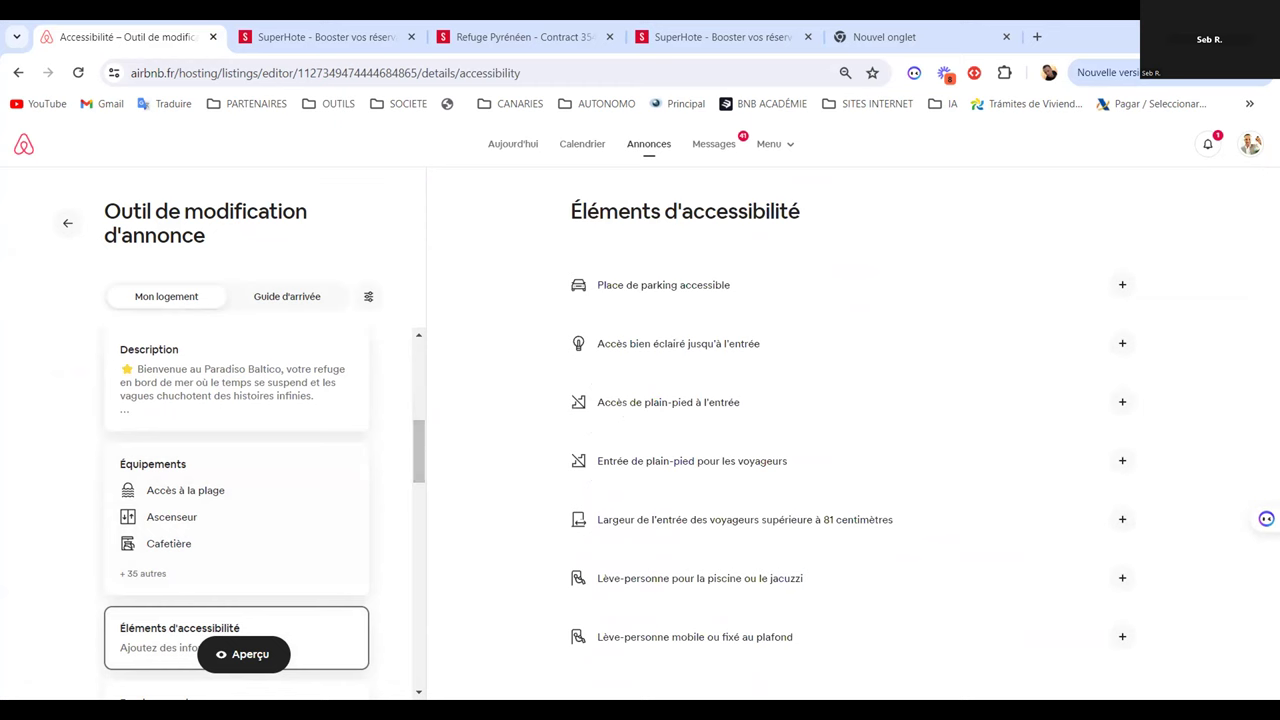
Return to the Guide d'arrivée and review its arrival and departure times, arrival procedure, wifi and house manual sections
left_click_drag(418, 450, 418, 355)
left_click(287, 296)
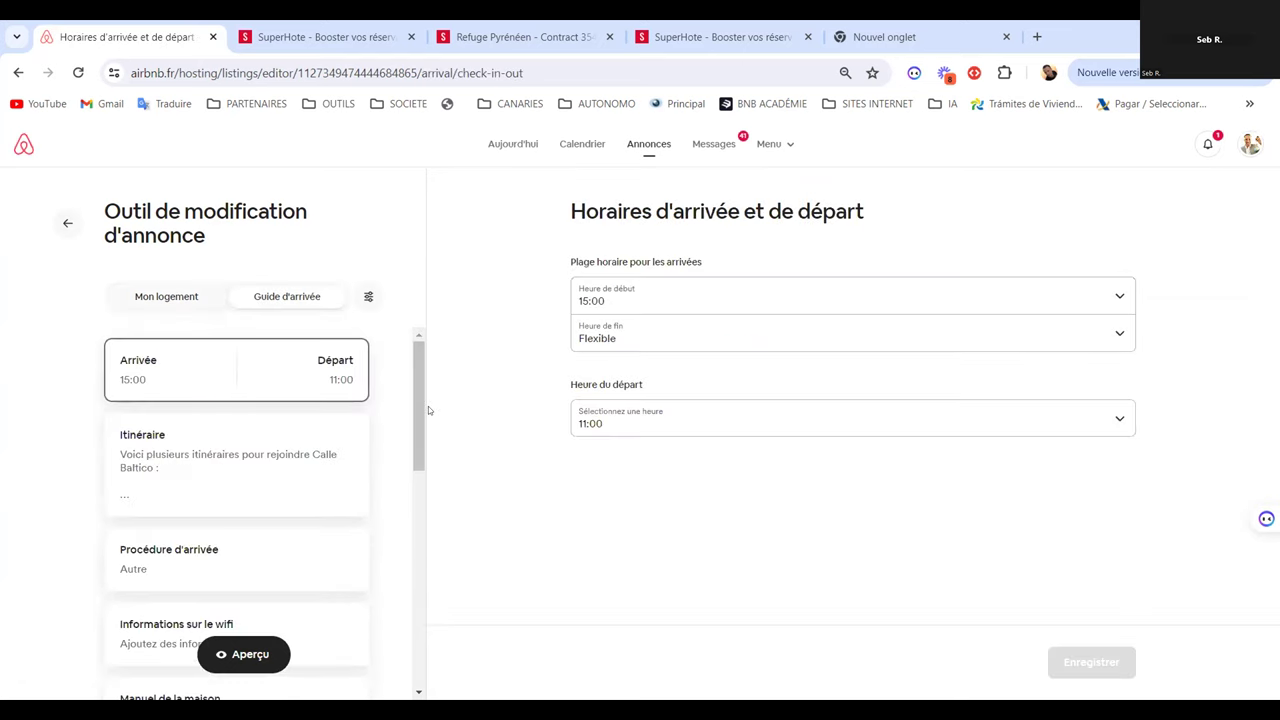
left_click_drag(420, 406, 390, 440)
scroll(388, 440, "up", 1)
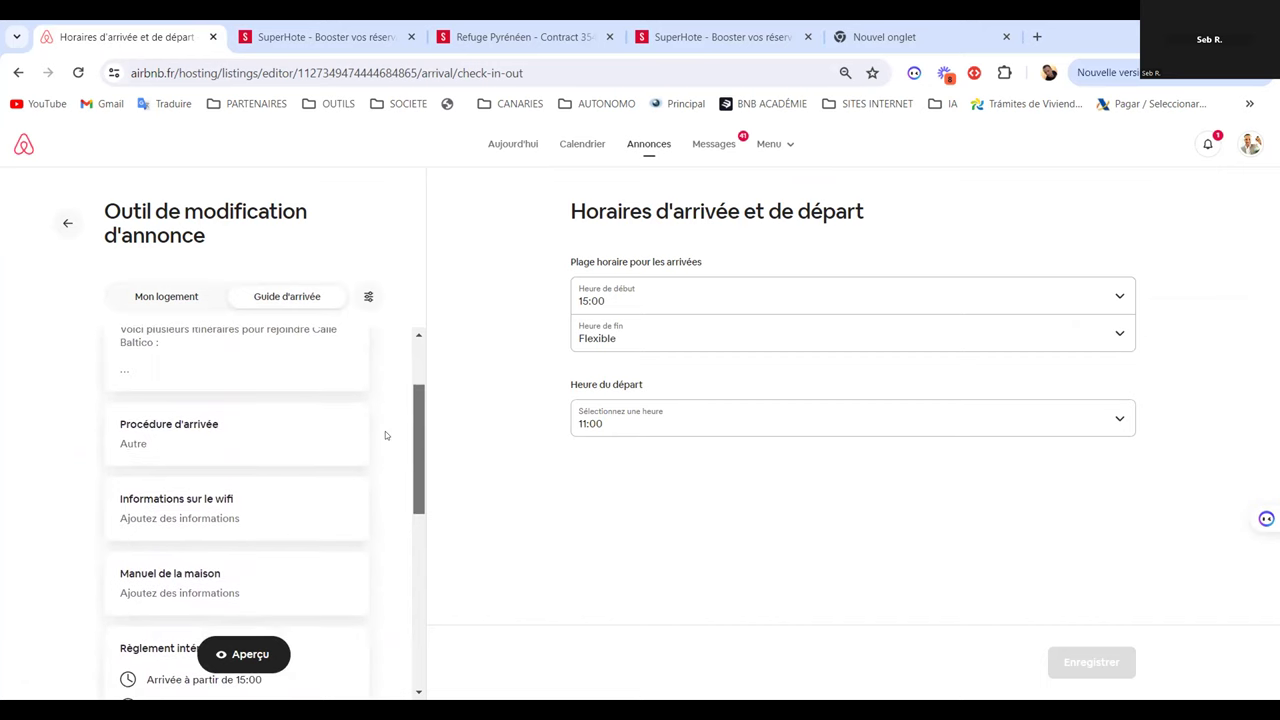
left_click_drag(418, 444, 418, 399)
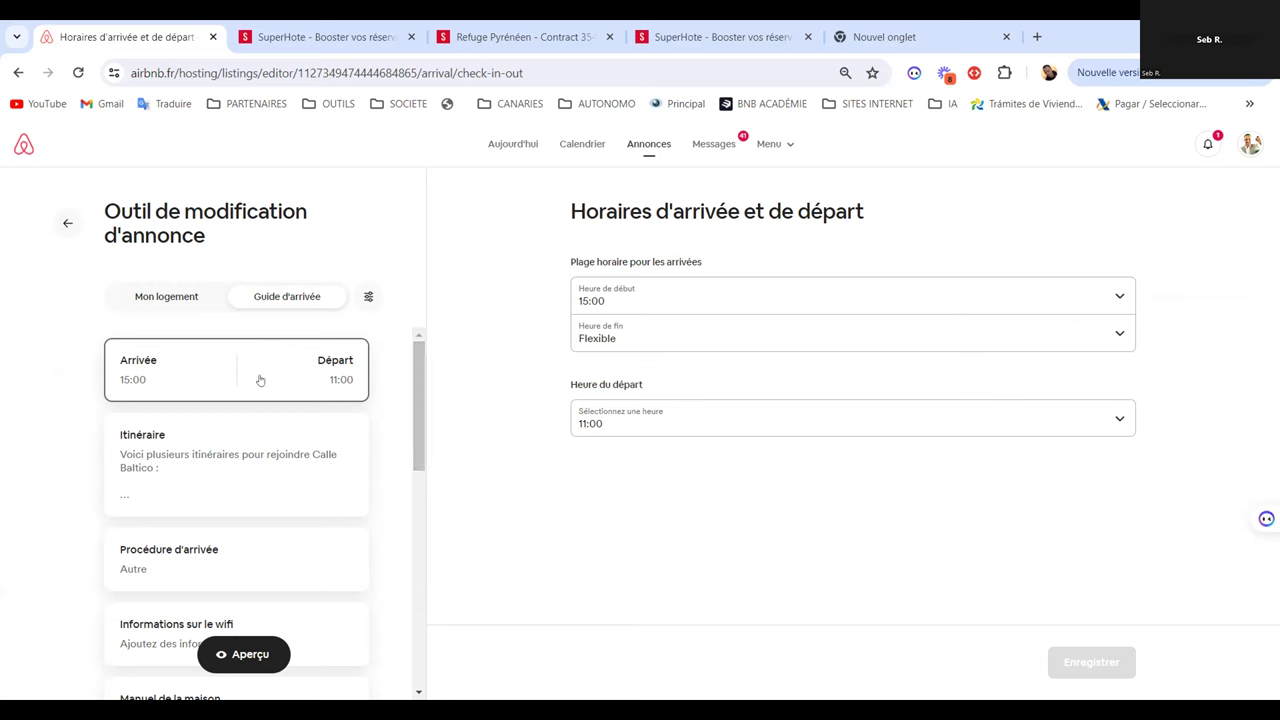
Check the listing preferences for Statut de l'annonce and Langues
left_click(364, 297)
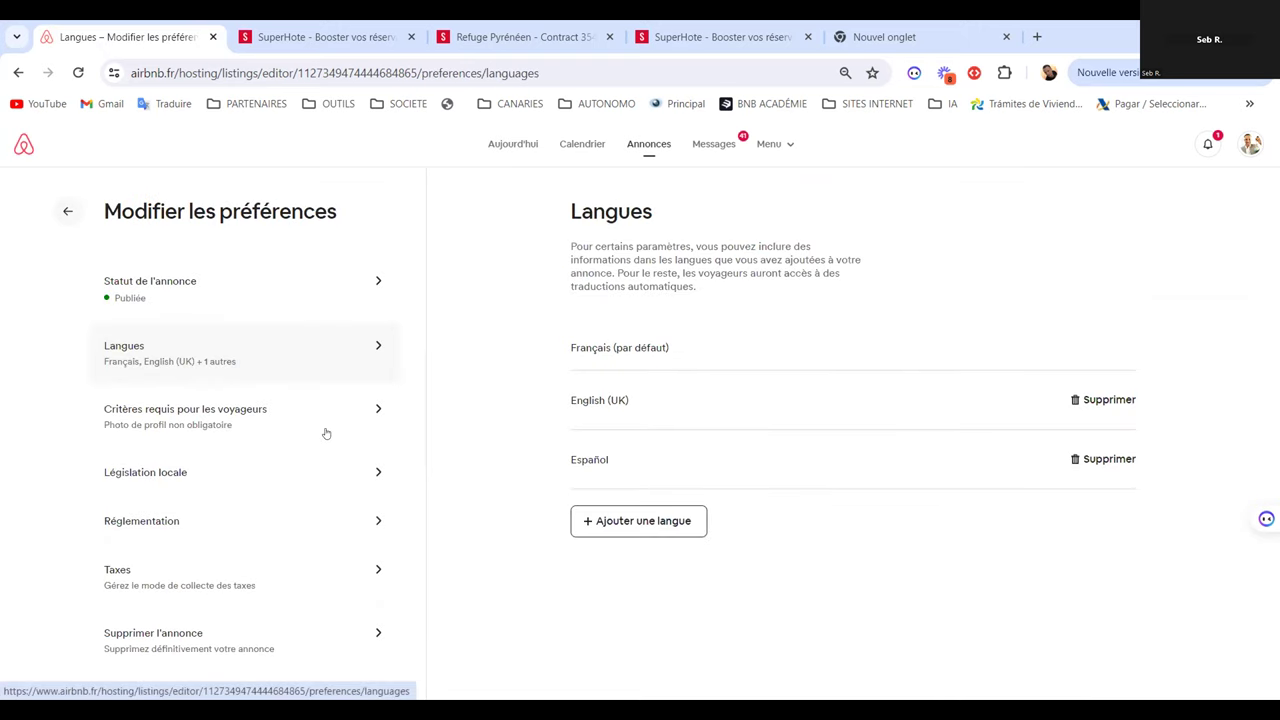
left_click(232, 291)
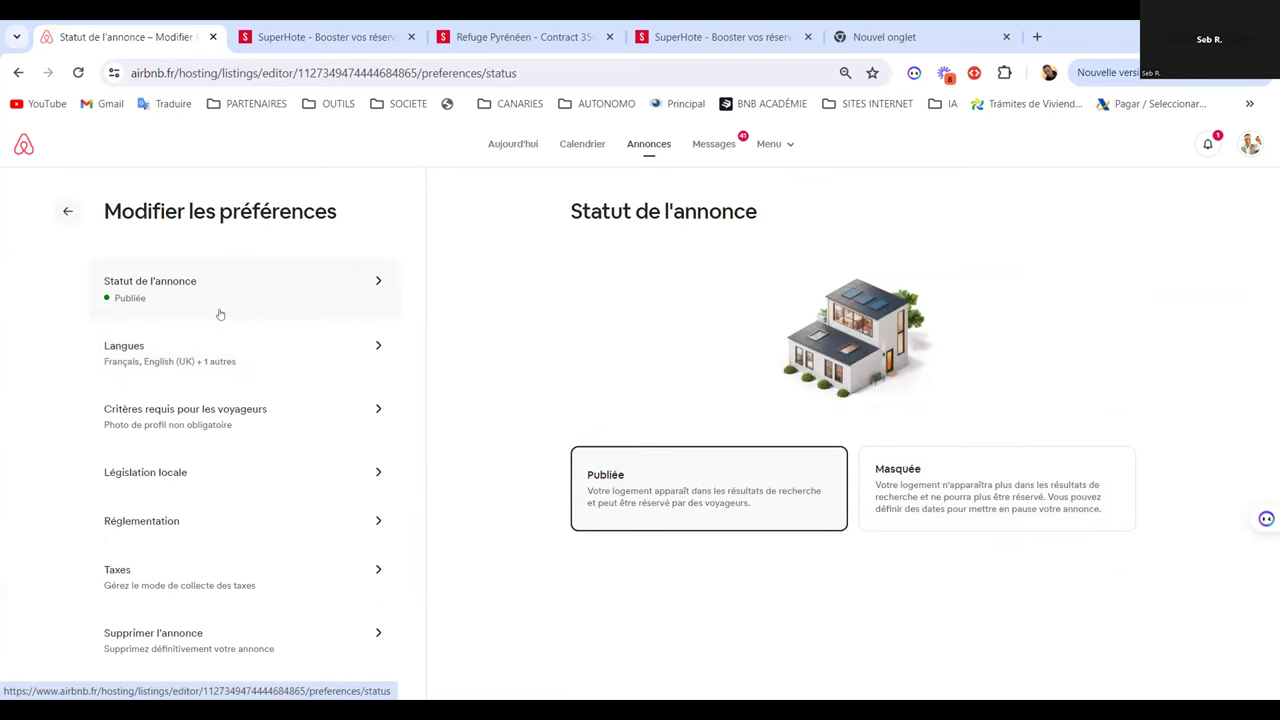
left_click(231, 358)
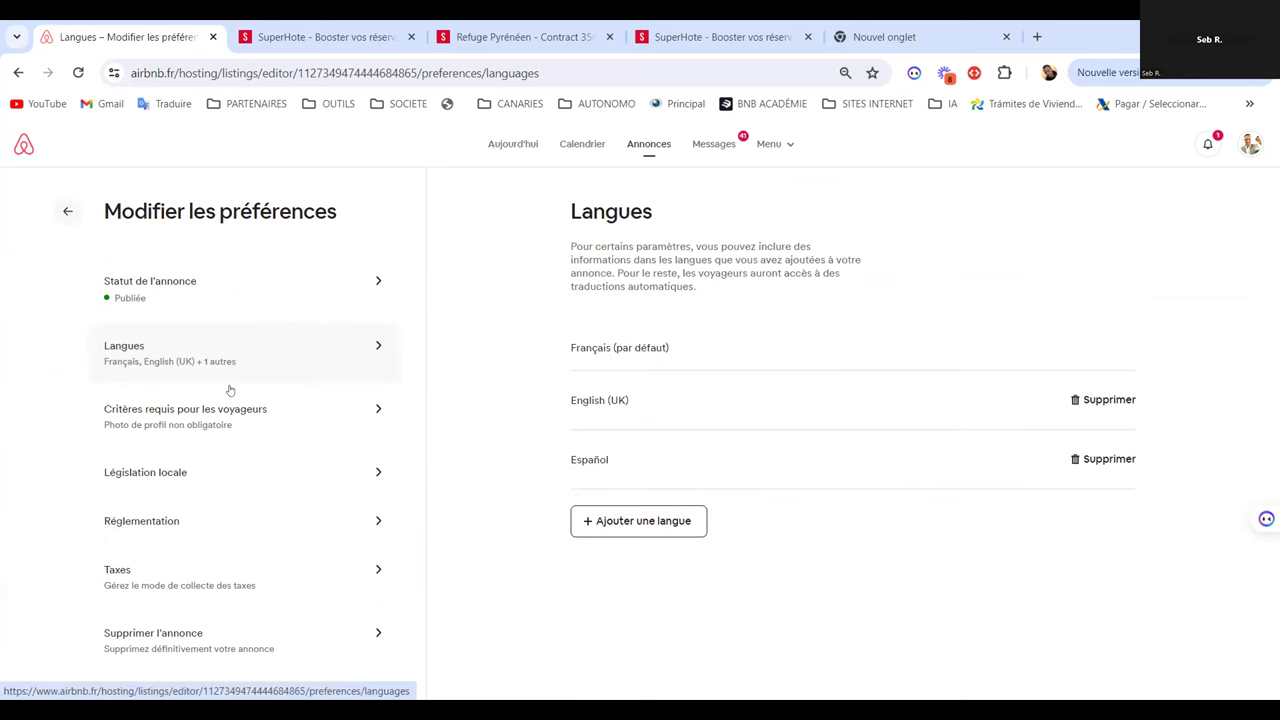
Check the listing's preferences for Critères requis pour les voyageurs, Législation locale, Réglementation, Taxes and Supprimer l'annonce, then leave the preferences without deleting the listing
left_click(268, 405)
left_click(286, 478)
left_click(282, 521)
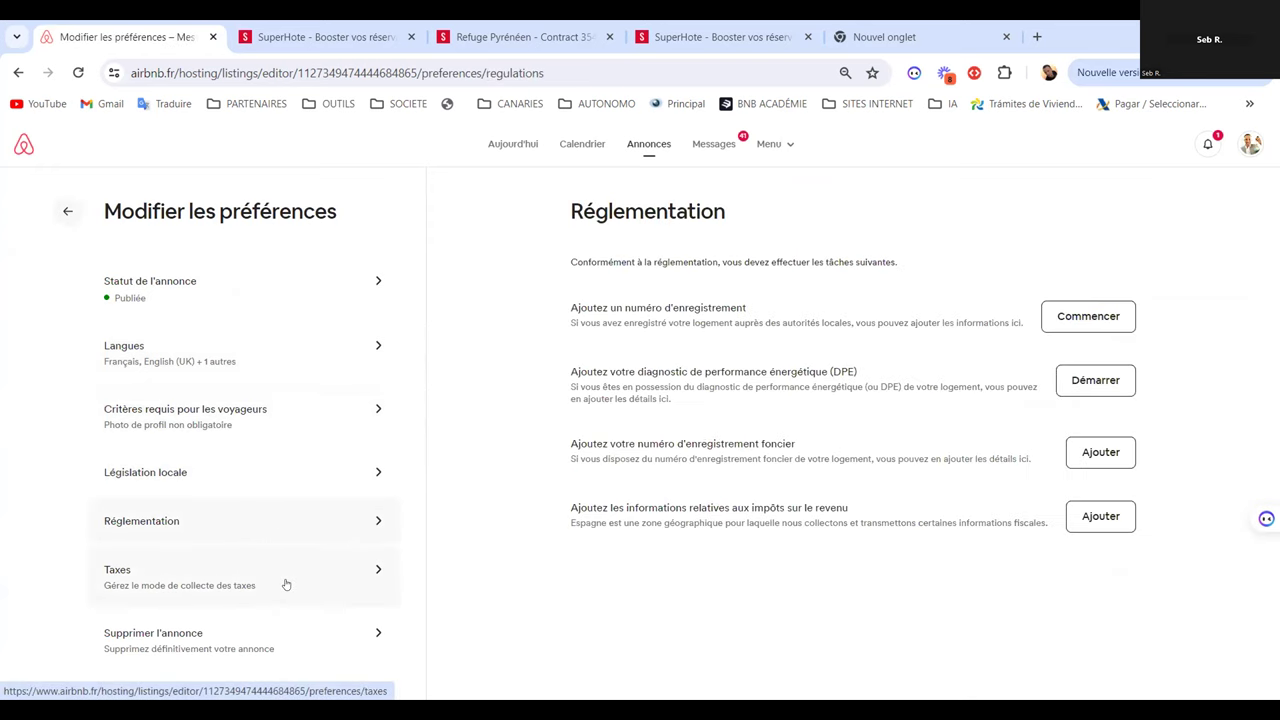
left_click(286, 584)
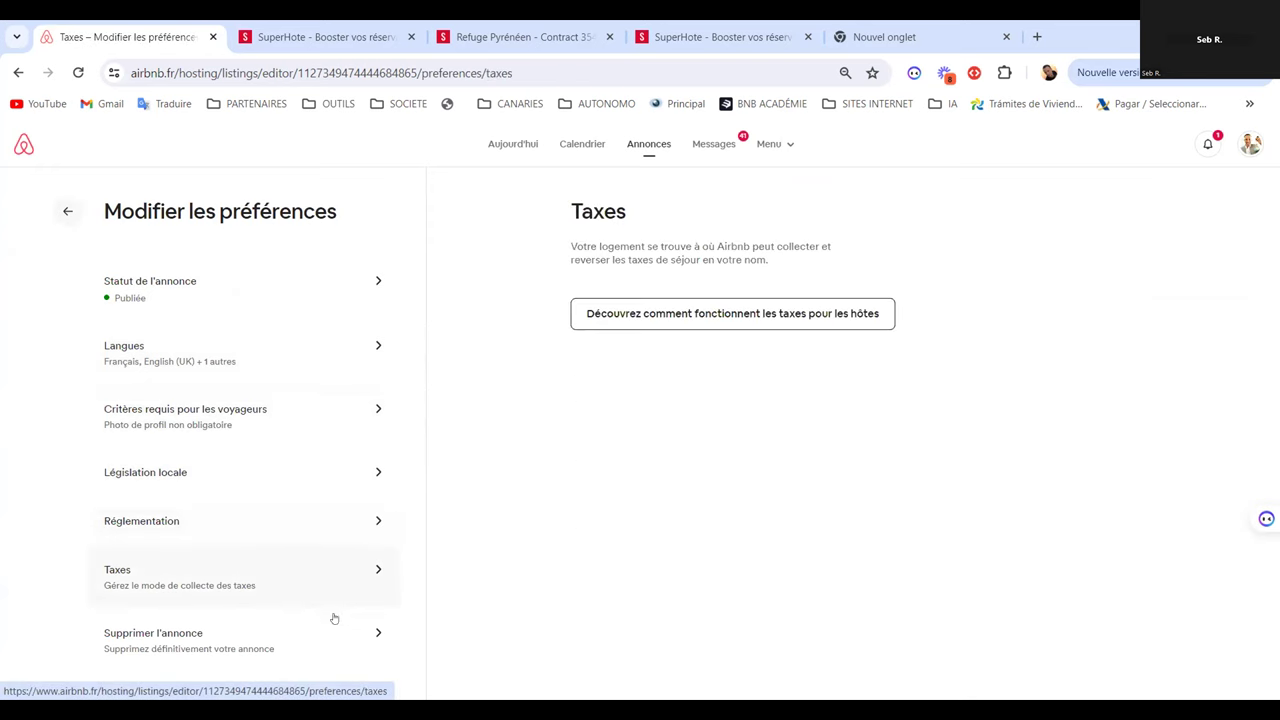
left_click(335, 619)
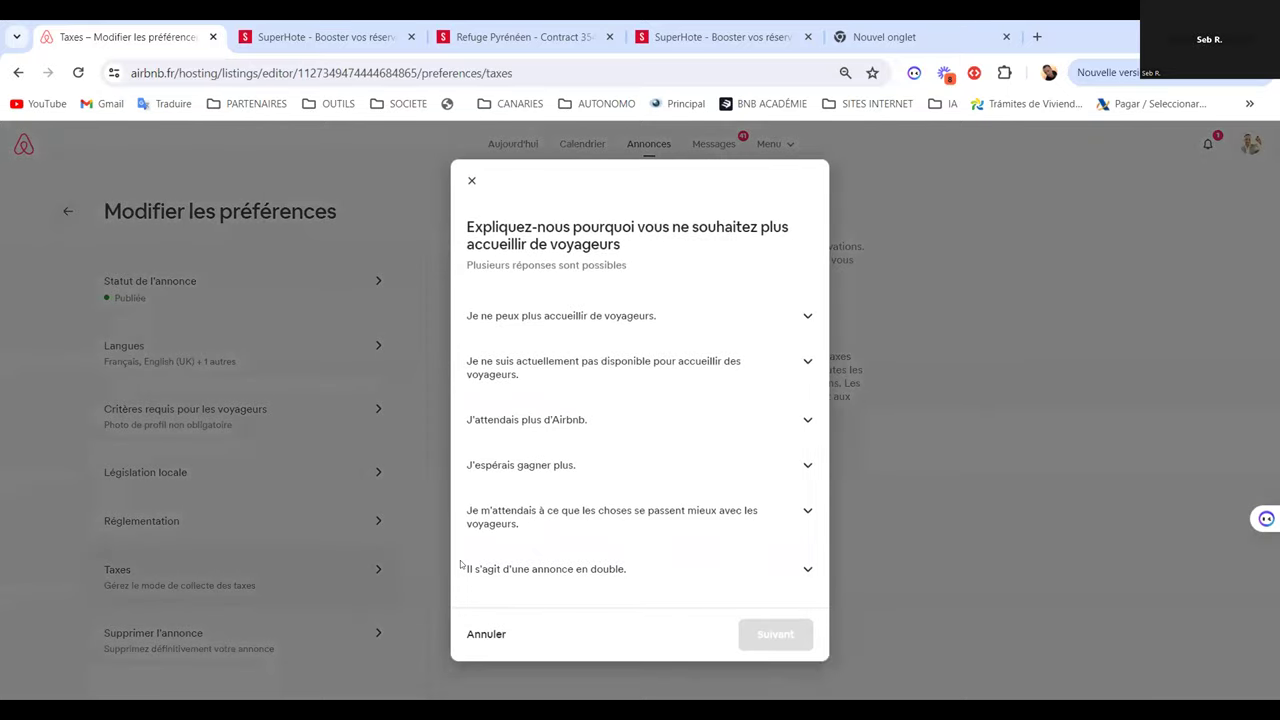
left_click(471, 180)
left_click(67, 212)
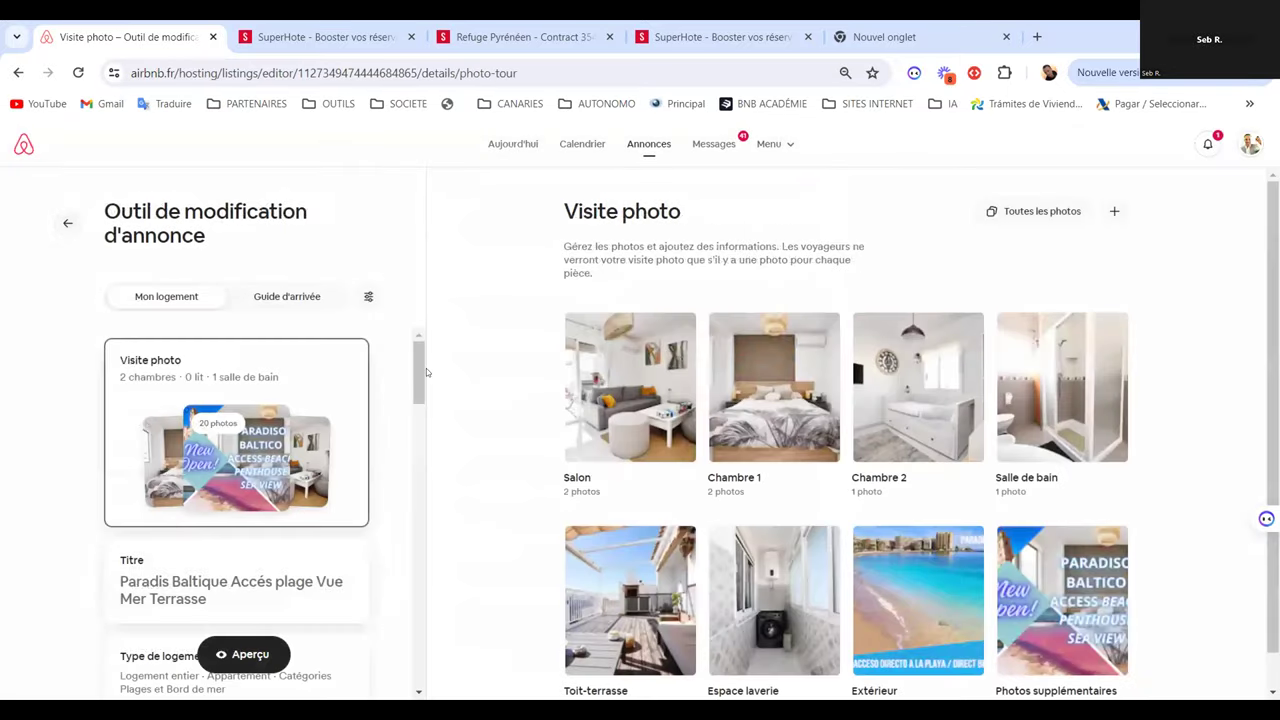
Go back through the visited pages to the public listing "Explorez l'élégance de la Maison H"
left_click_drag(420, 370, 444, 672)
left_click(18, 72)
left_click(18, 72)
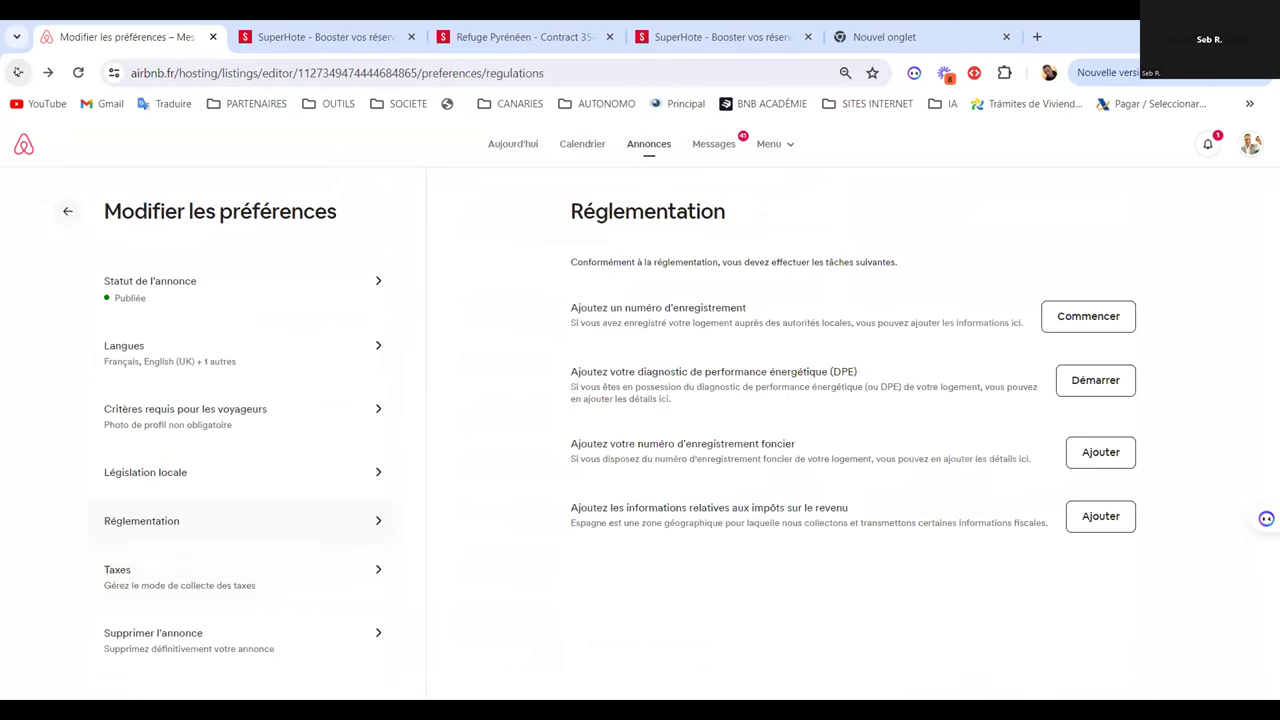
left_click(18, 72)
left_click(18, 72)
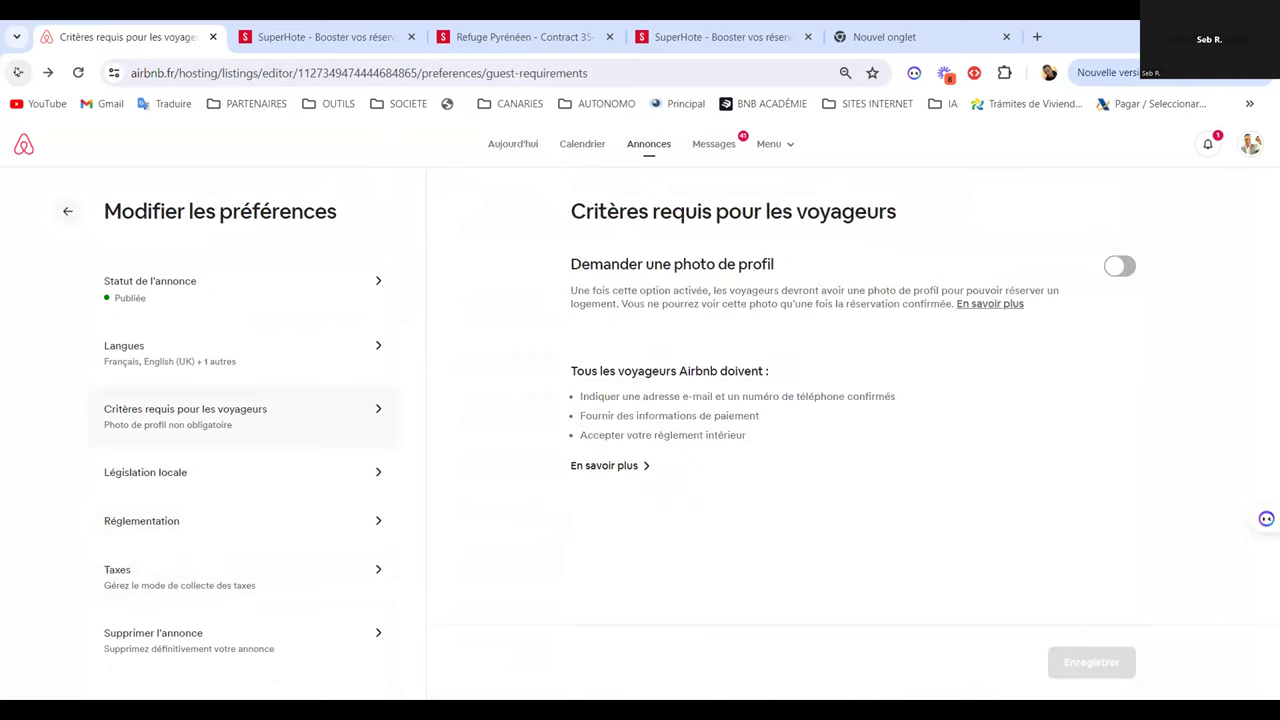
left_click(18, 72)
left_click(18, 72)
left_click(18, 72)
left_click(18, 72)
left_click(18, 72)
left_click(18, 72)
left_click(18, 72)
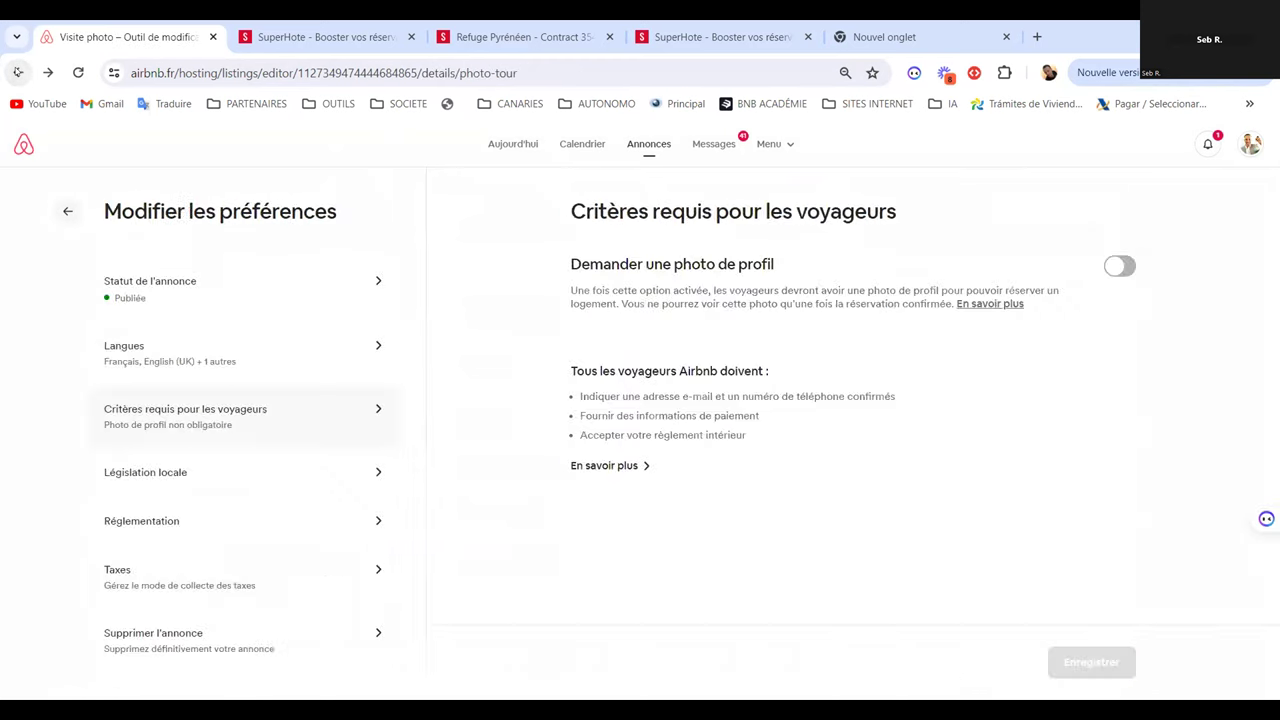
left_click(18, 72)
left_click(18, 72)
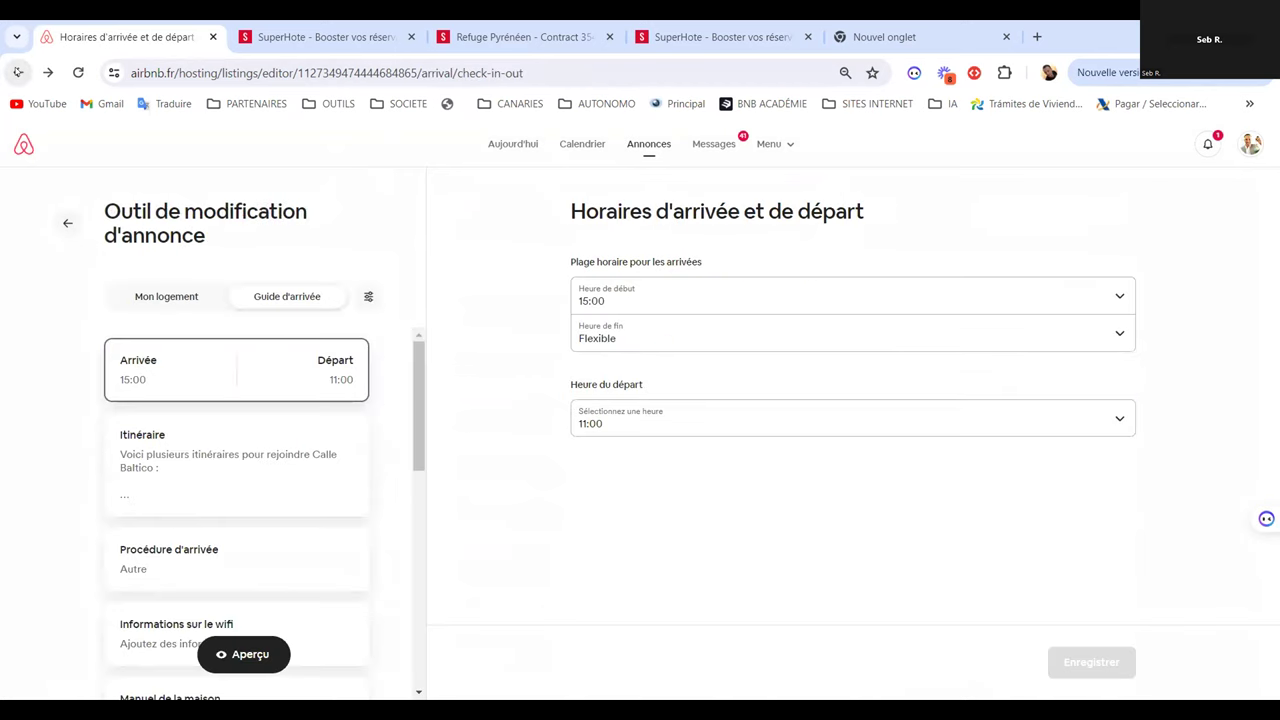
left_click(18, 72)
left_click(18, 72)
left_click(18, 72)
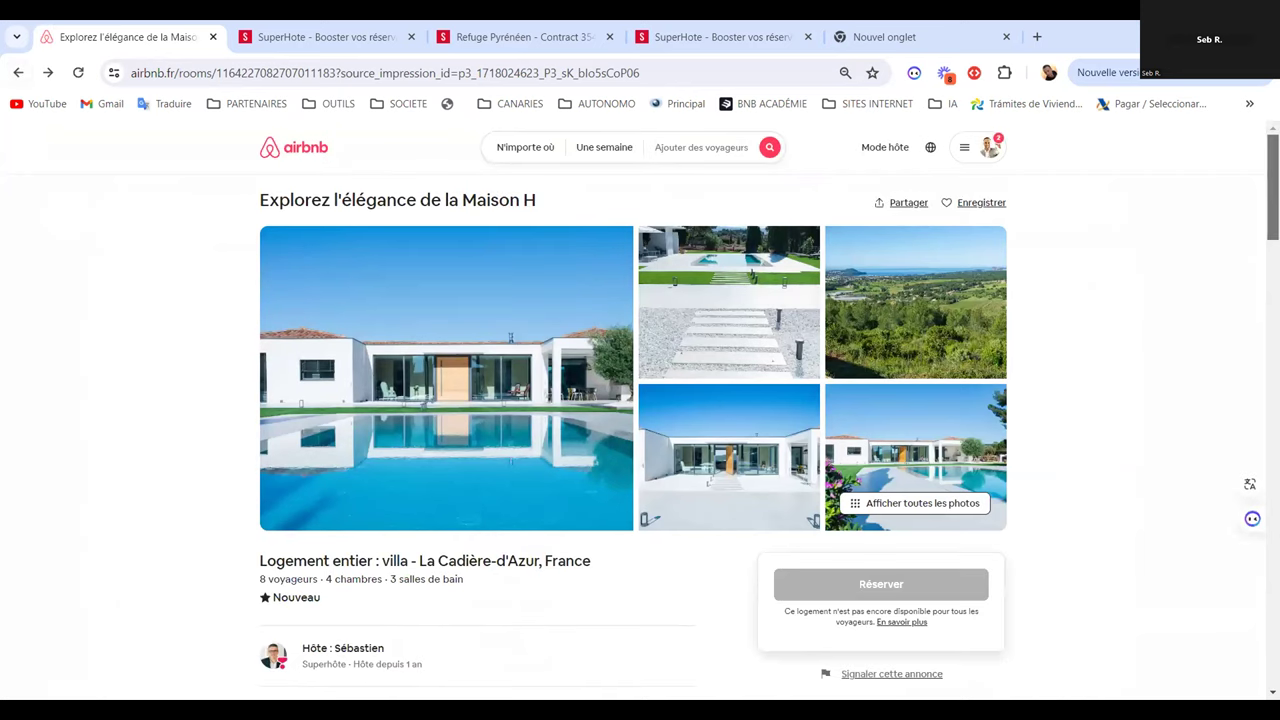
Read the full À propos de ce logement description of the Maison H listing and close it
scroll(361, 447, "down", 3)
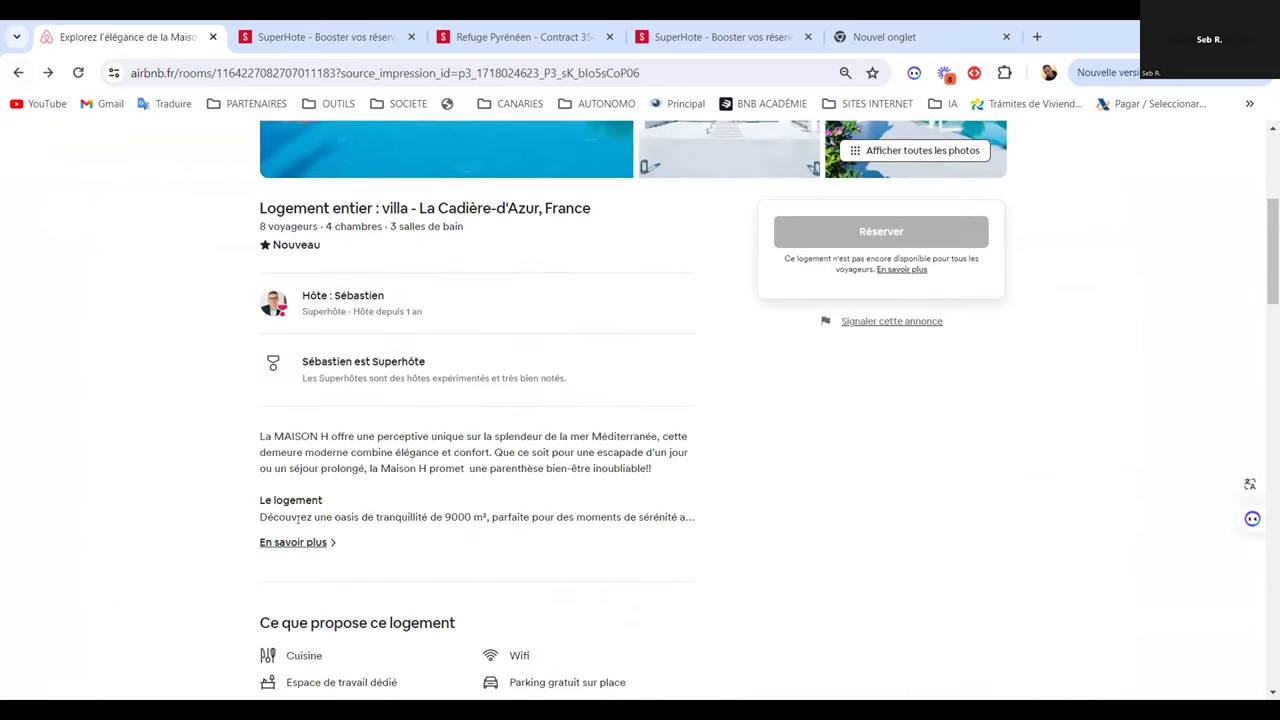
left_click(295, 542)
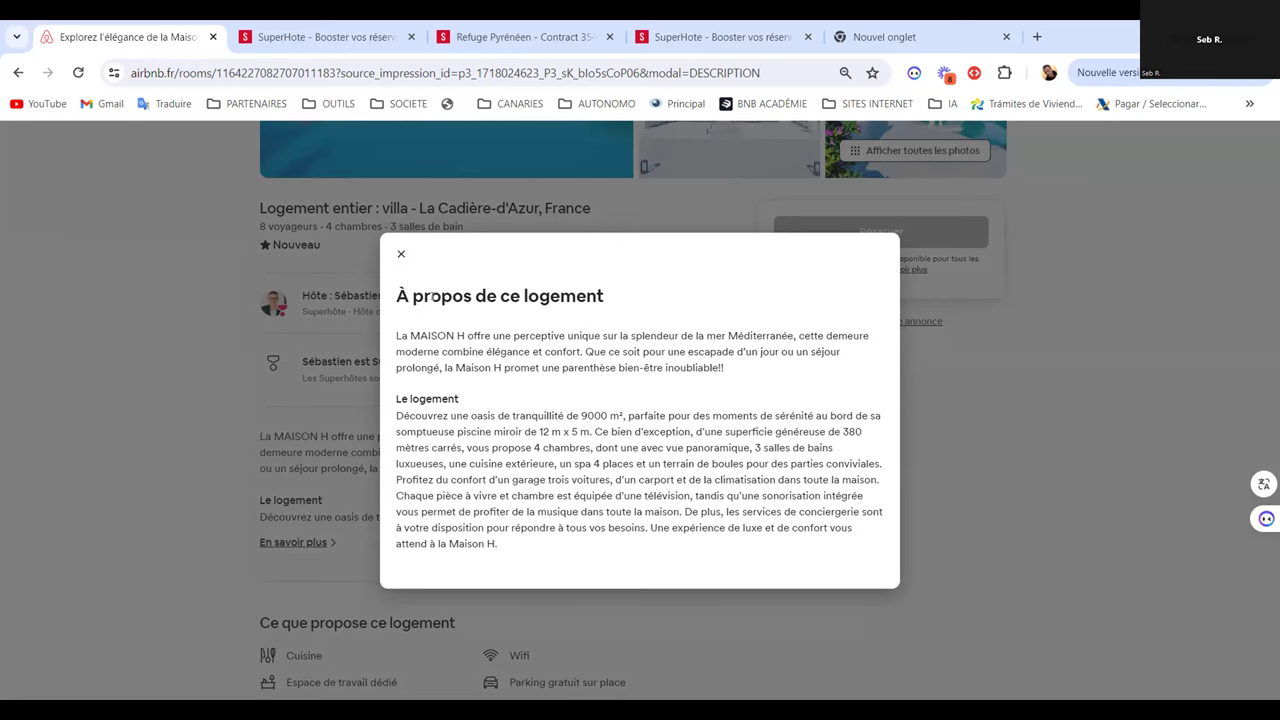
left_click(395, 256)
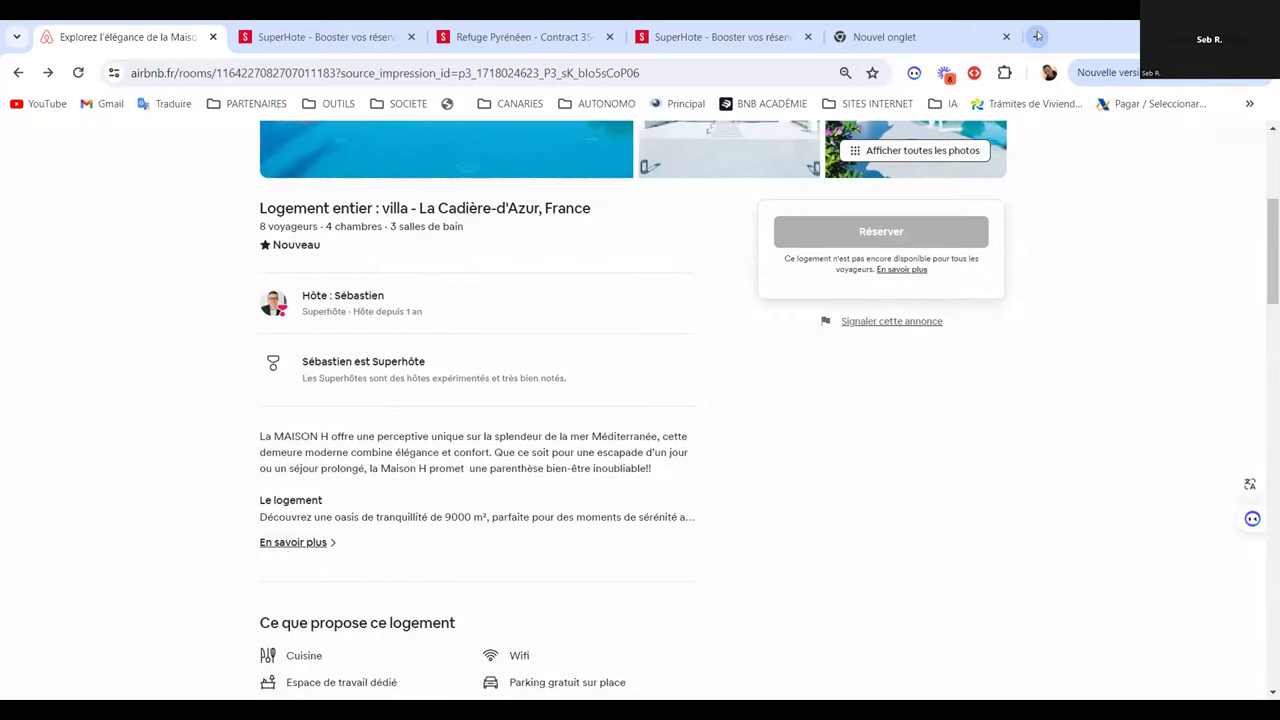
Look up "eden garden" in the empty browser tab and view the Villa Eden Garden listing on Airbnb
left_click(924, 40)
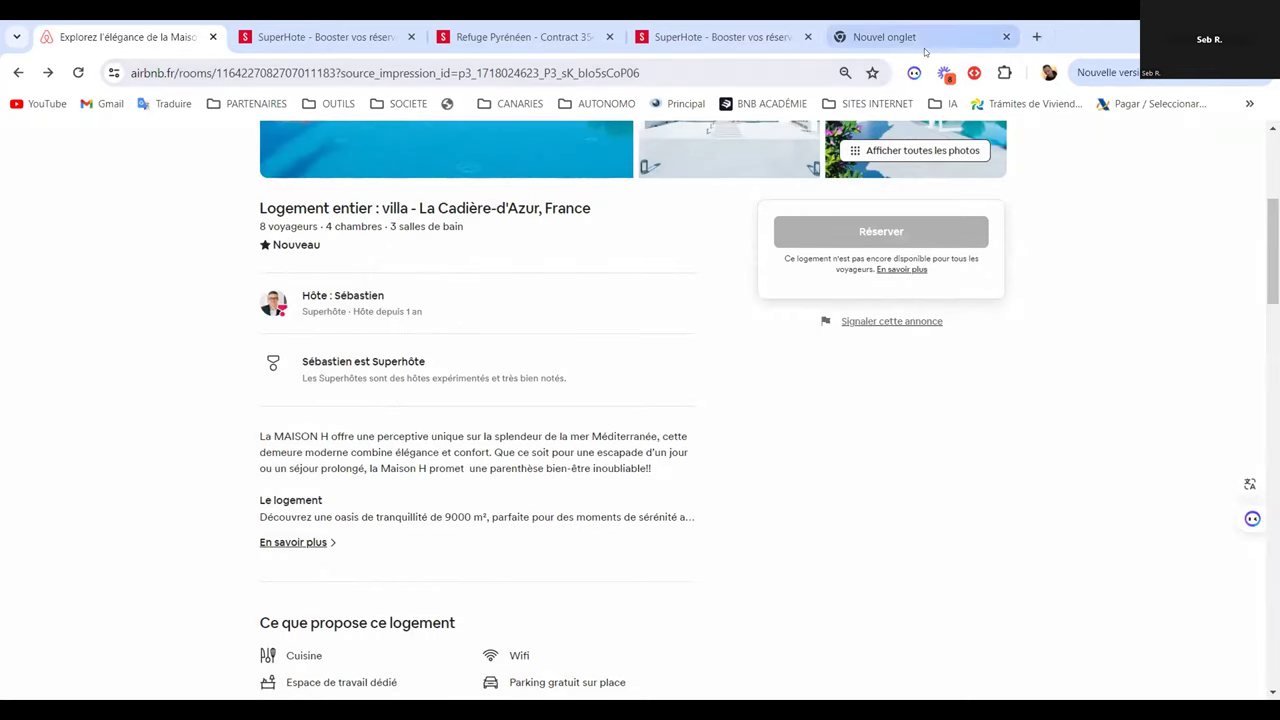
type("eden")
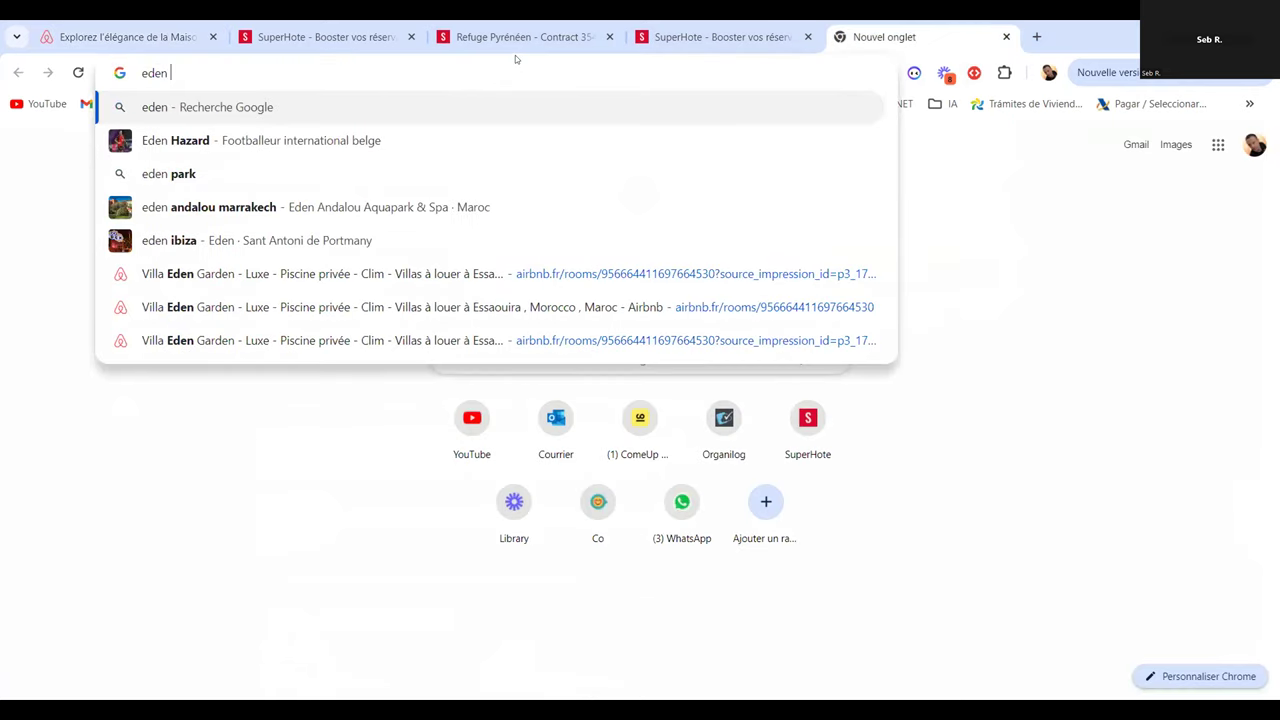
type(" garden")
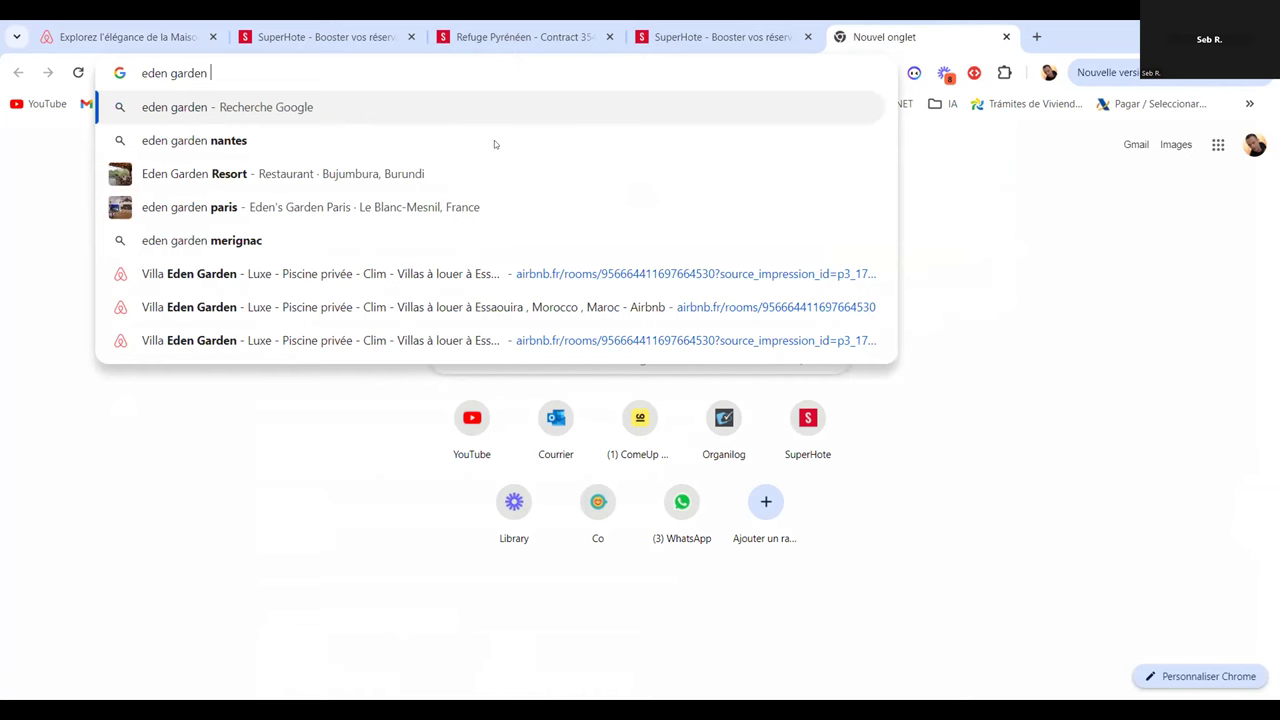
left_click(475, 274)
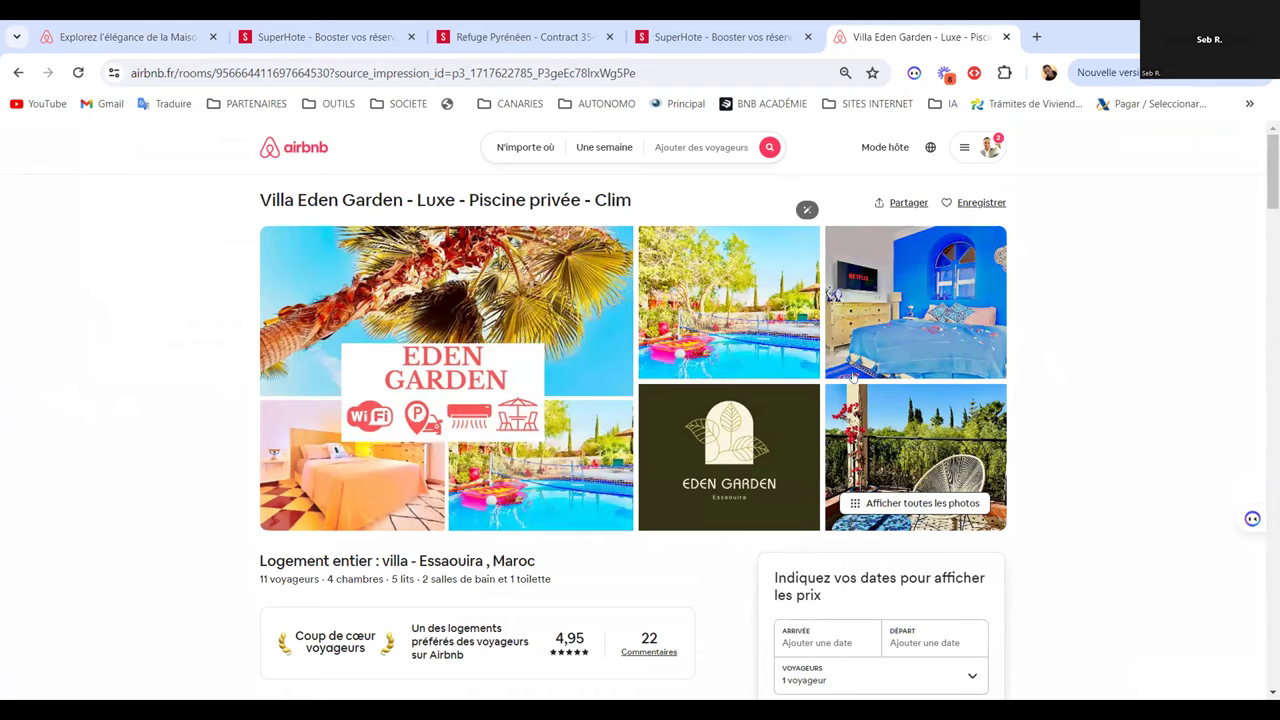
scroll(655, 390, "down", 2)
scroll(655, 390, "up", 2)
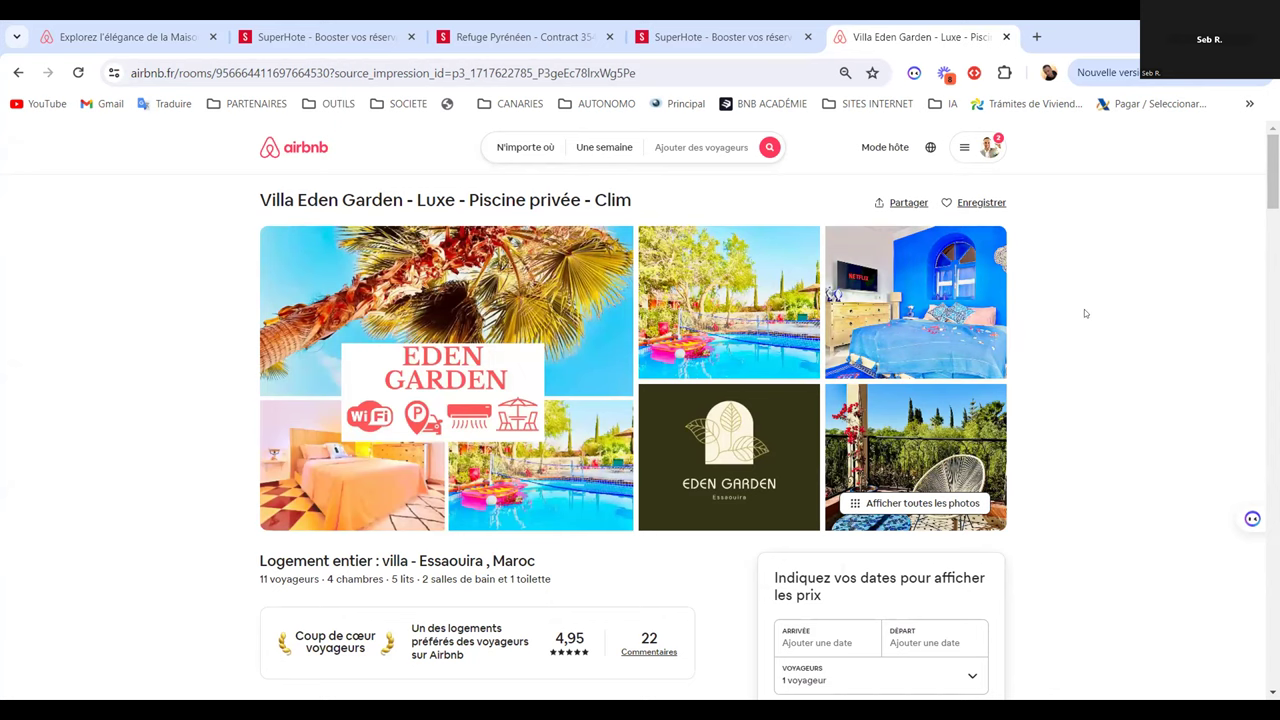
Read the full À propos de ce logement description of Villa Eden Garden and close it
scroll(640, 400, "down", 6)
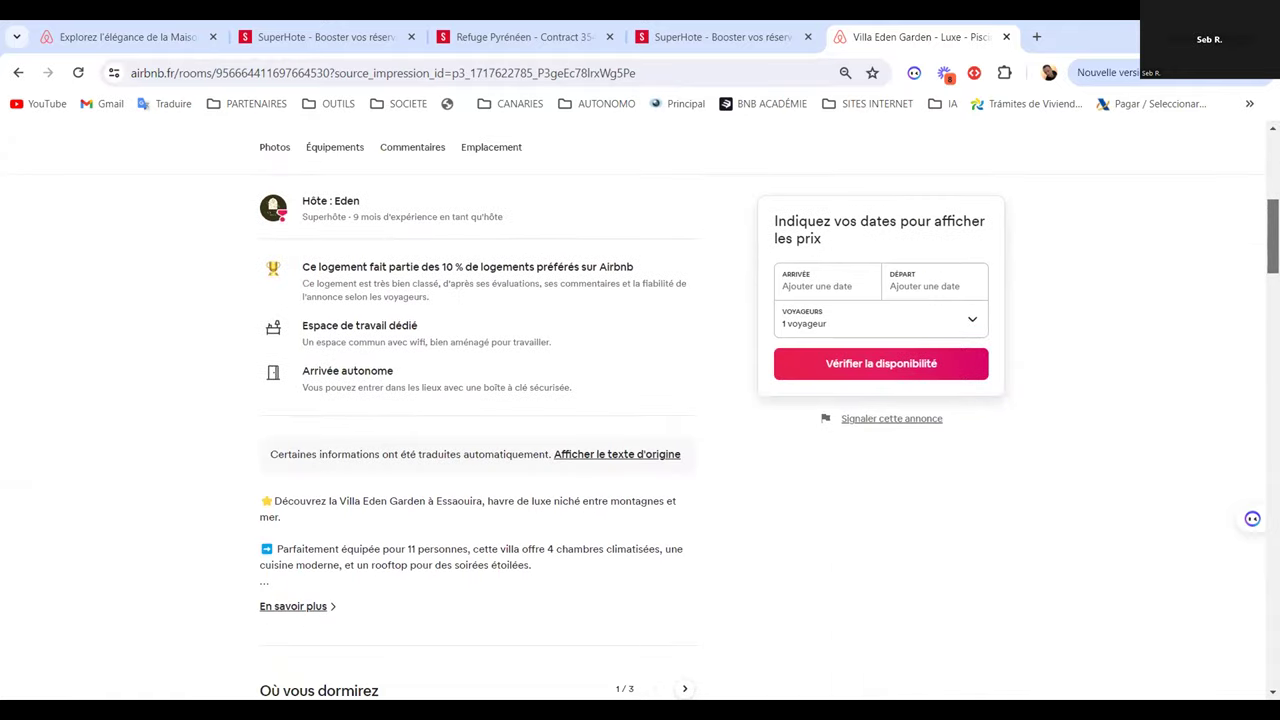
left_click(310, 423)
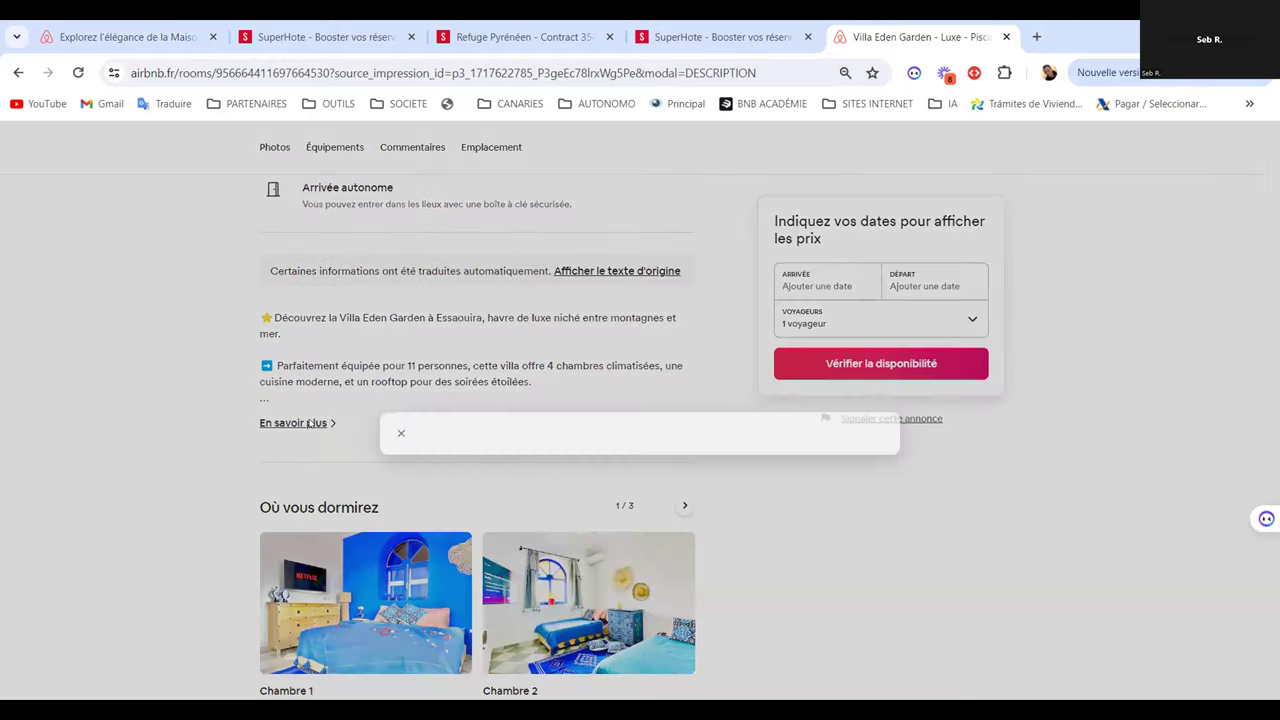
left_click_drag(889, 233, 854, 492)
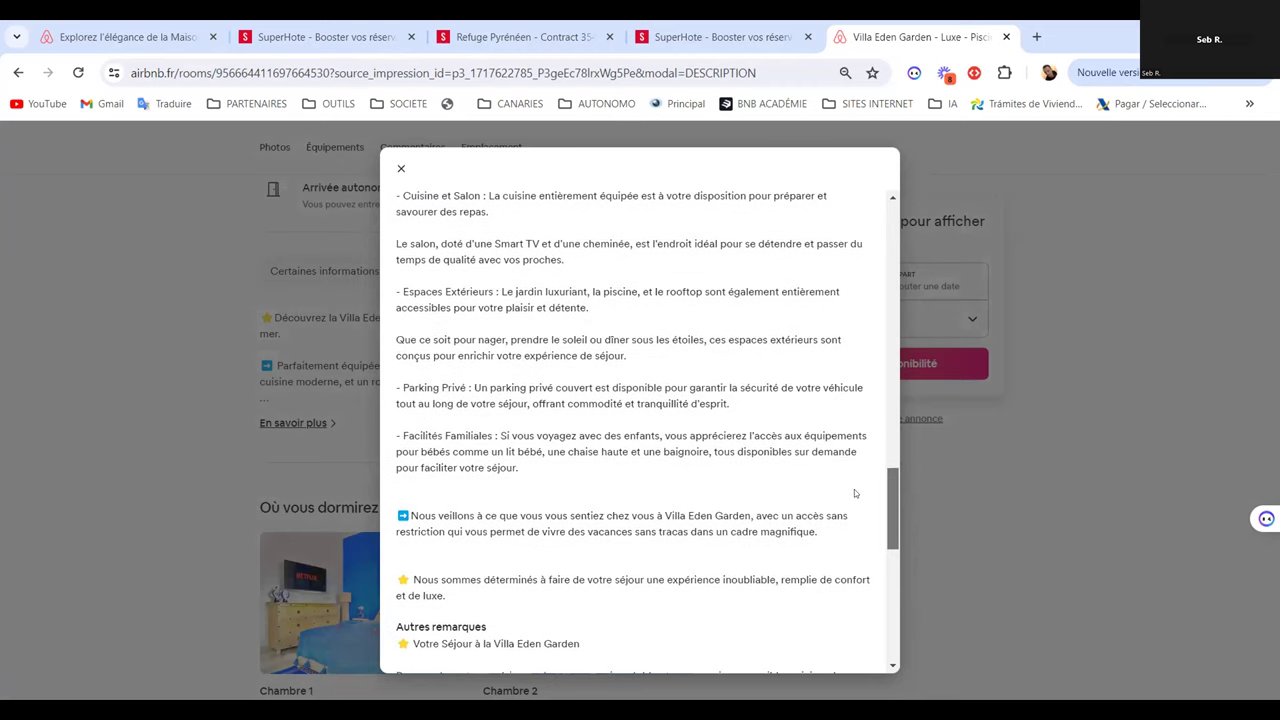
left_click_drag(854, 493, 859, 210)
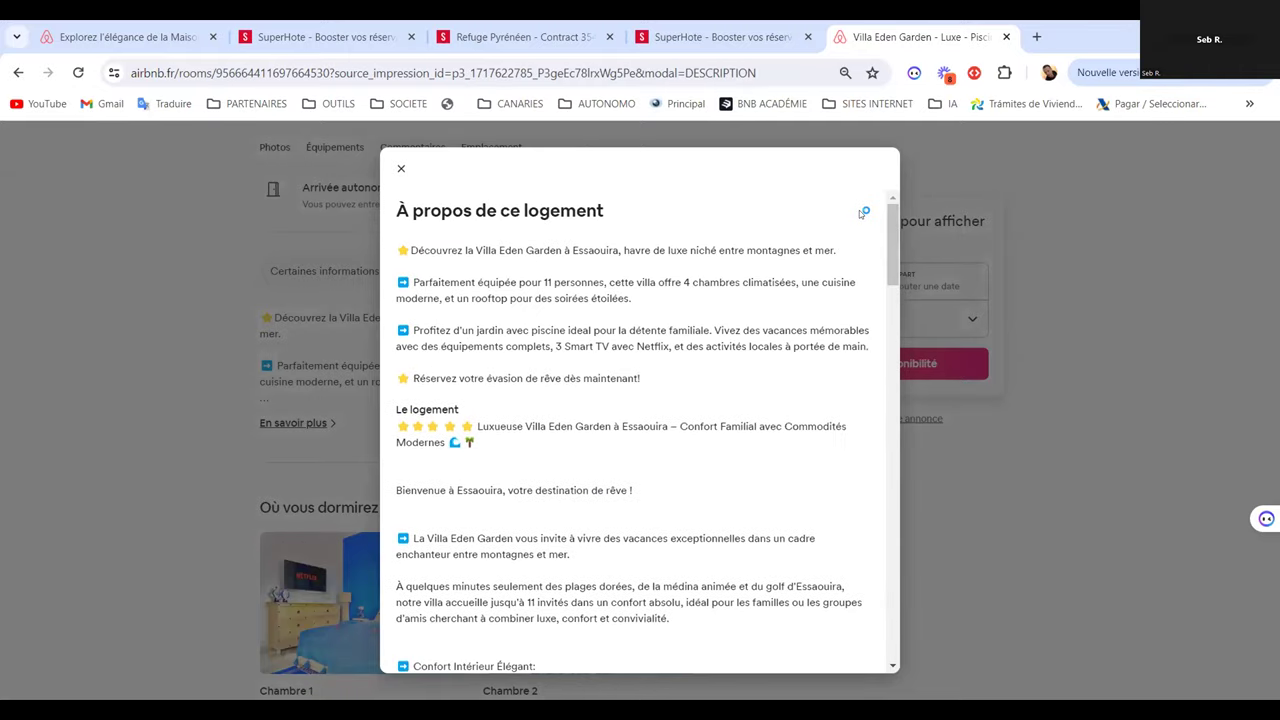
left_click(401, 168)
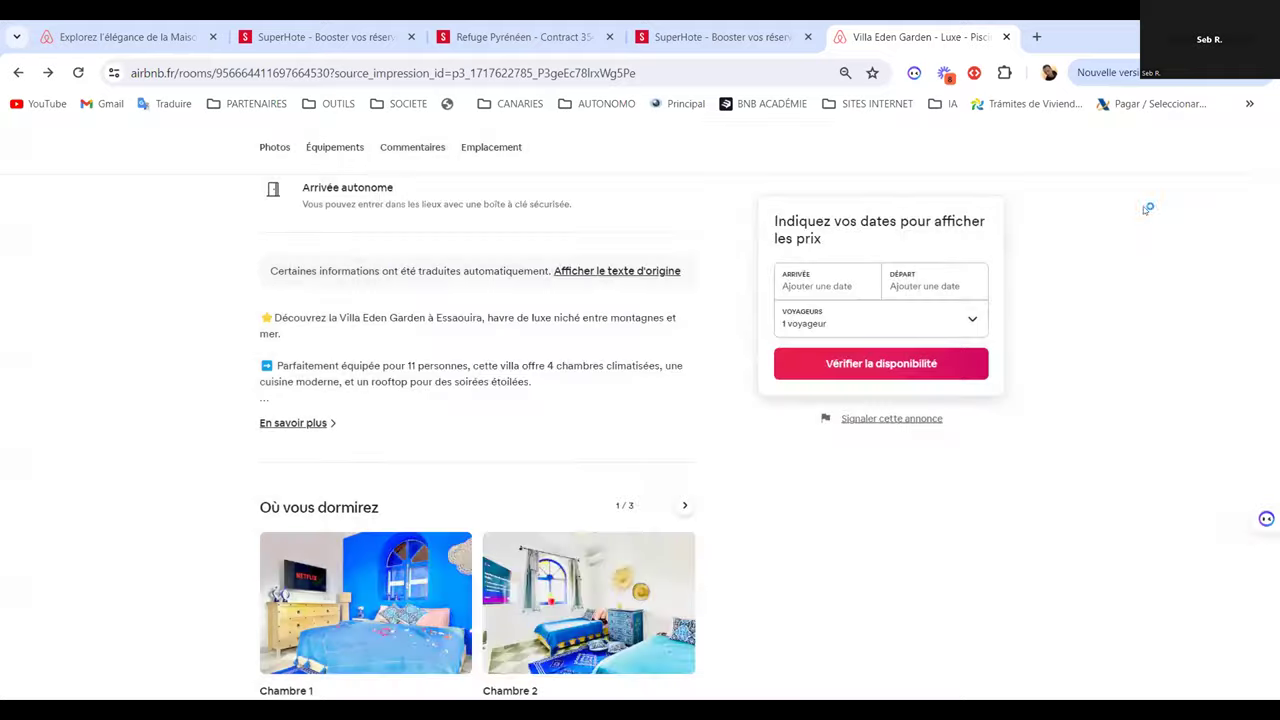
Read Villa Eden Garden's complete location description under Où se situe le logement, then return to the listing
left_click_drag(1272, 258, 1272, 564)
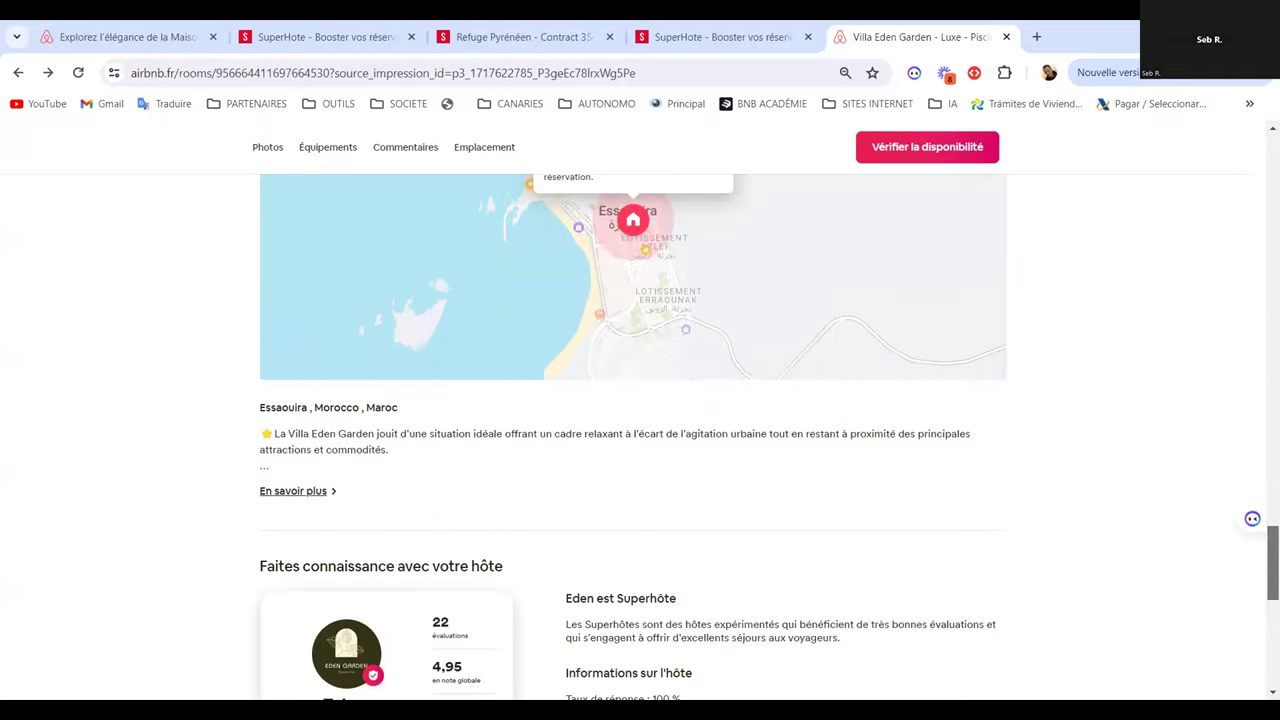
left_click(302, 492)
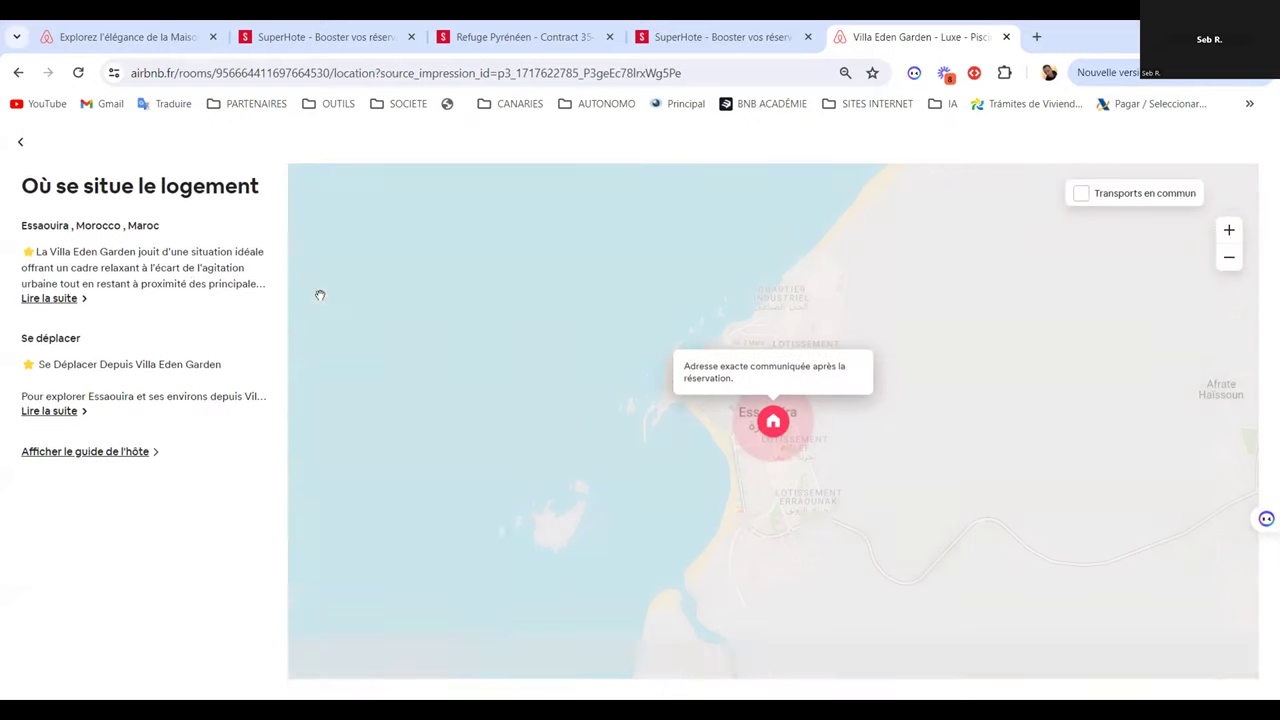
left_click(61, 305)
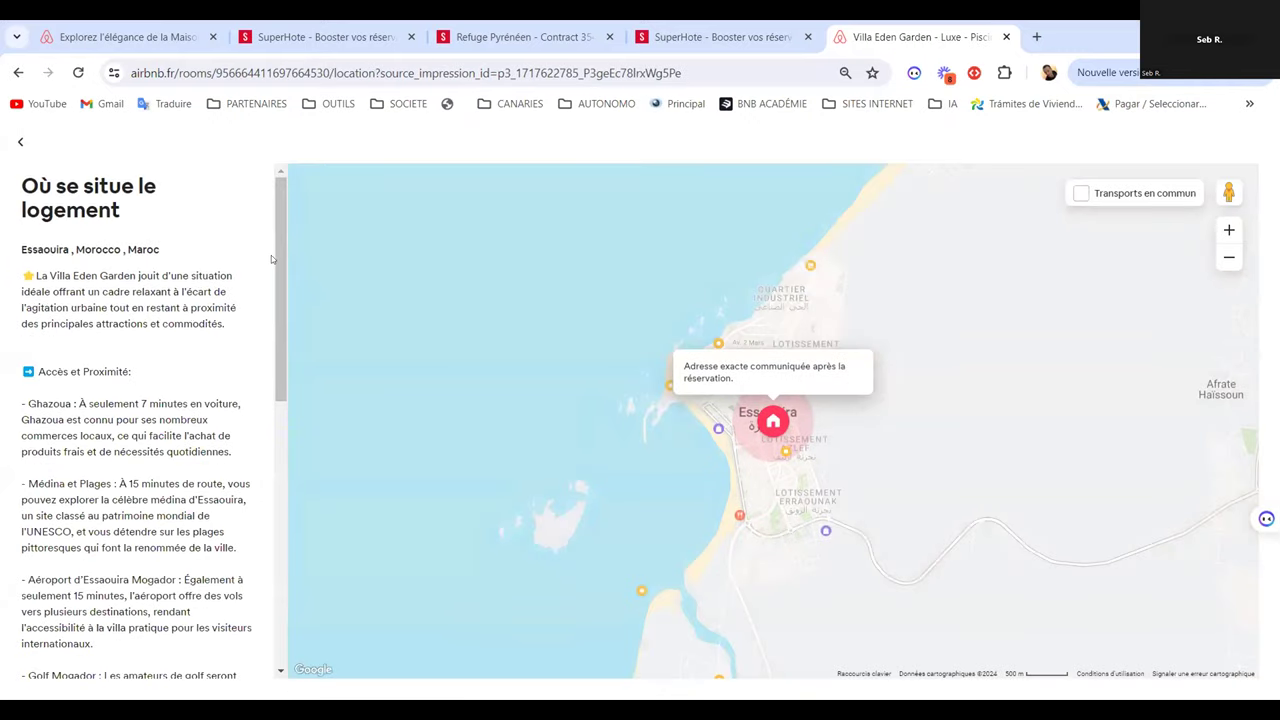
left_click_drag(272, 256, 274, 355)
scroll(273, 355, "down", 4)
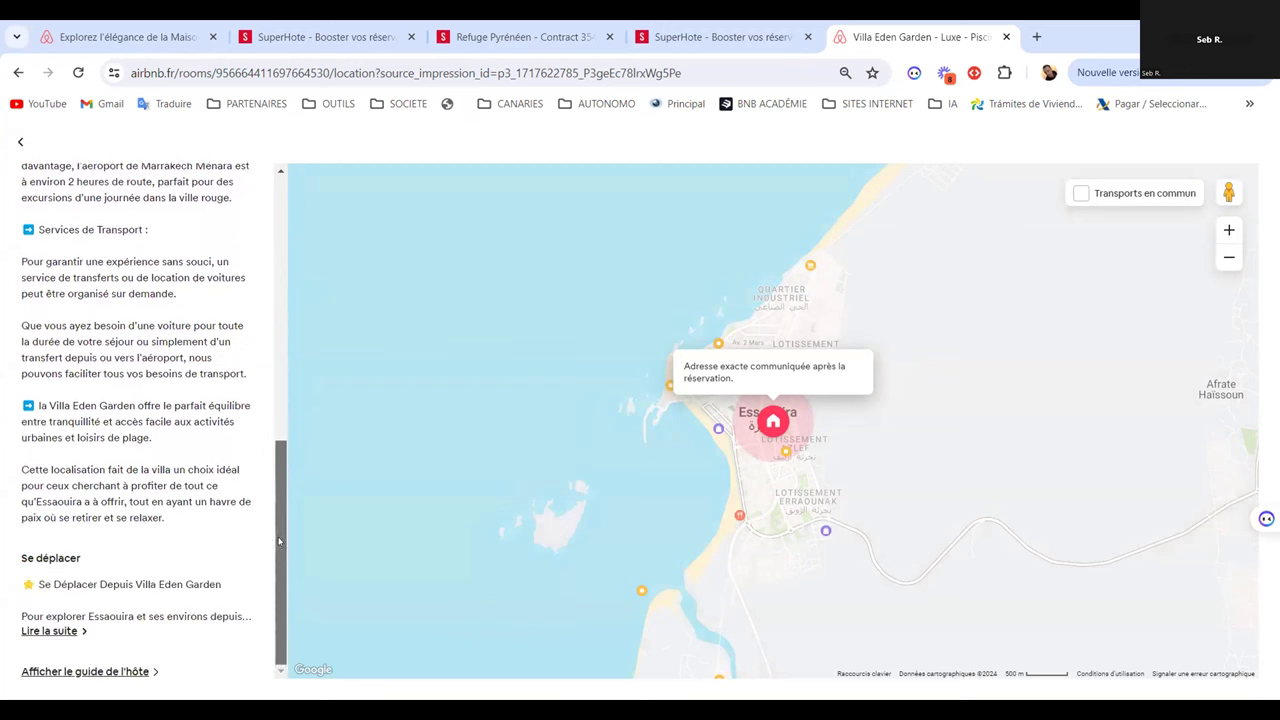
left_click_drag(280, 390, 276, 250)
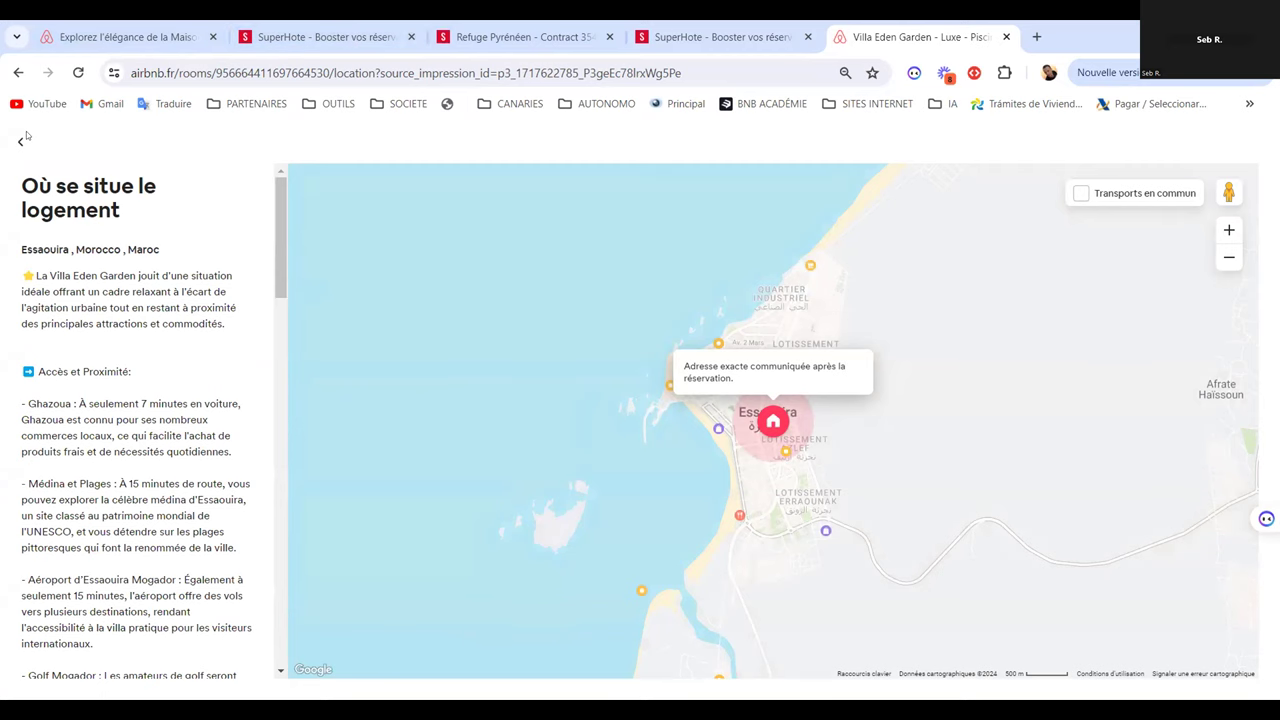
left_click(20, 141)
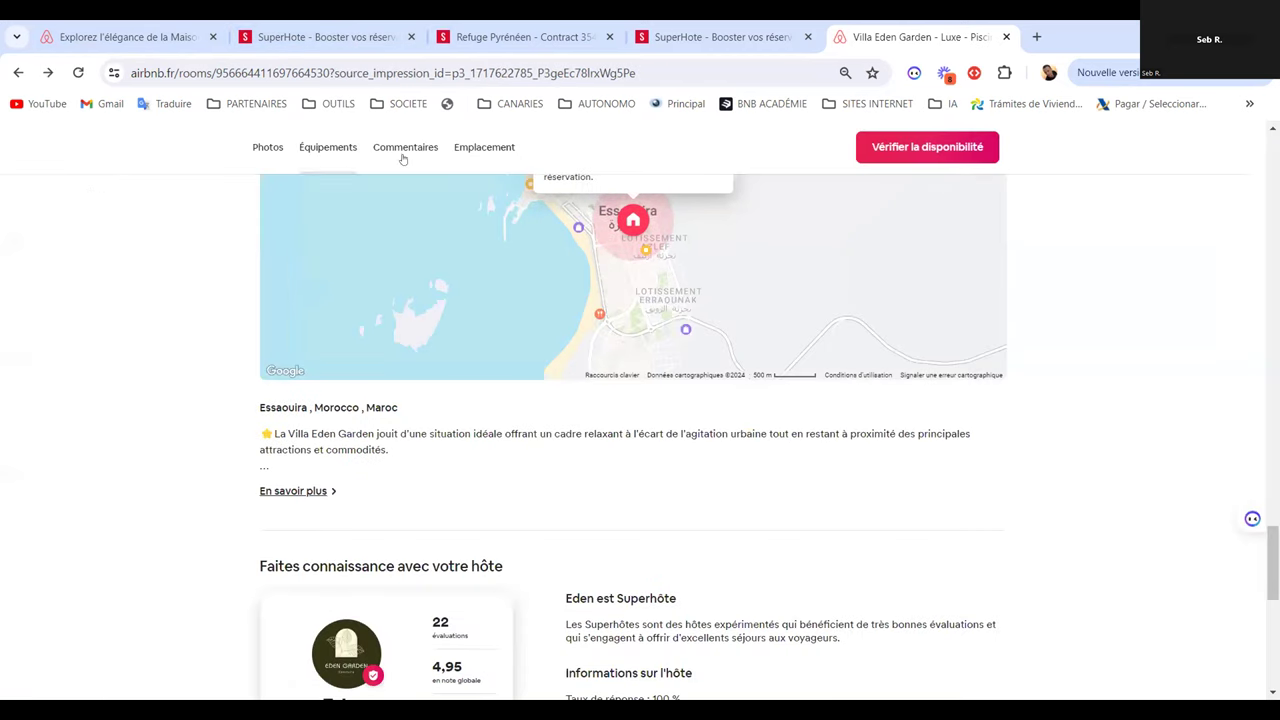
Switch to host mode and open the Emplacement settings of the "Loft Chocolat - Vue Mer Wi-fi Confort Nouveau" listing
left_click(18, 73)
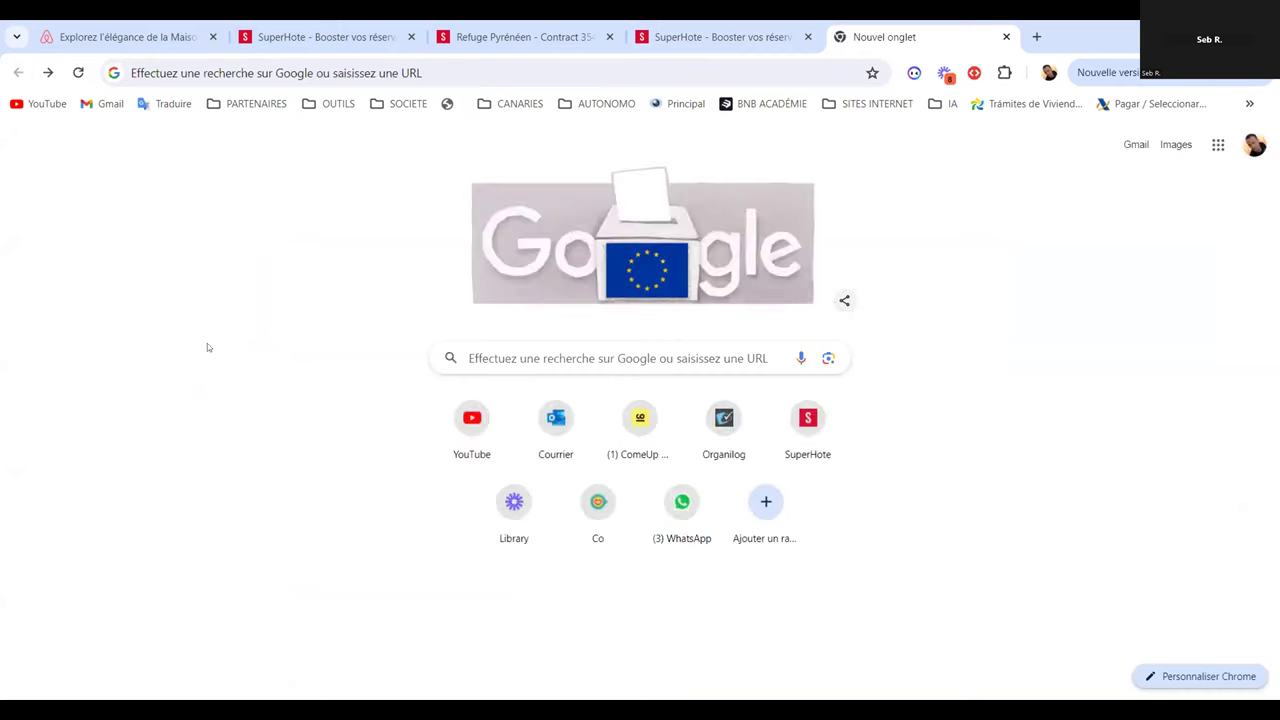
left_click(48, 73)
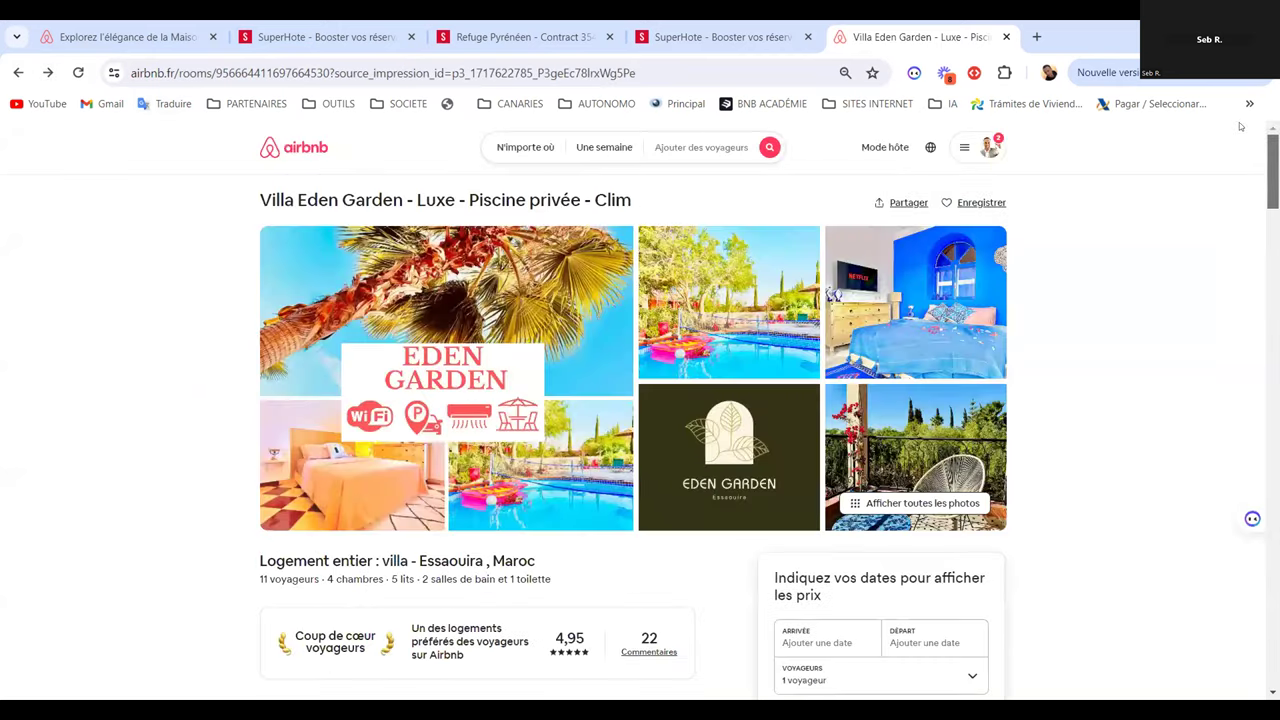
left_click(880, 148)
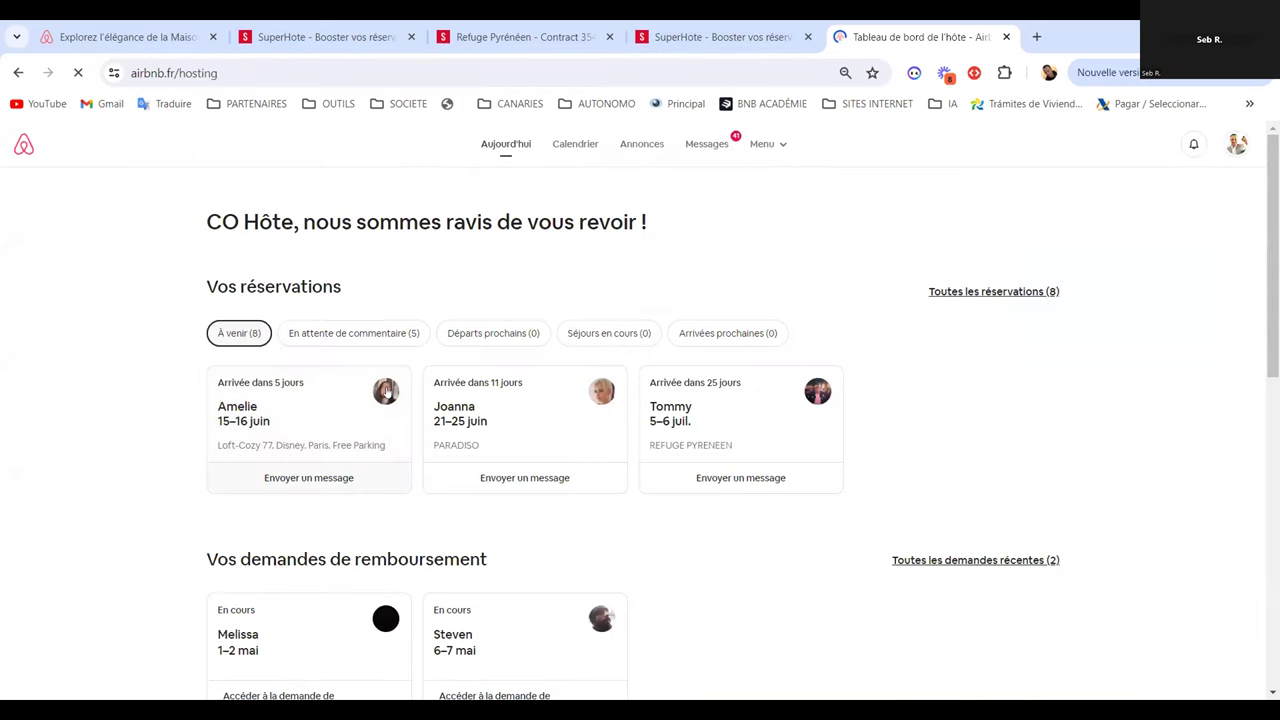
left_click(645, 147)
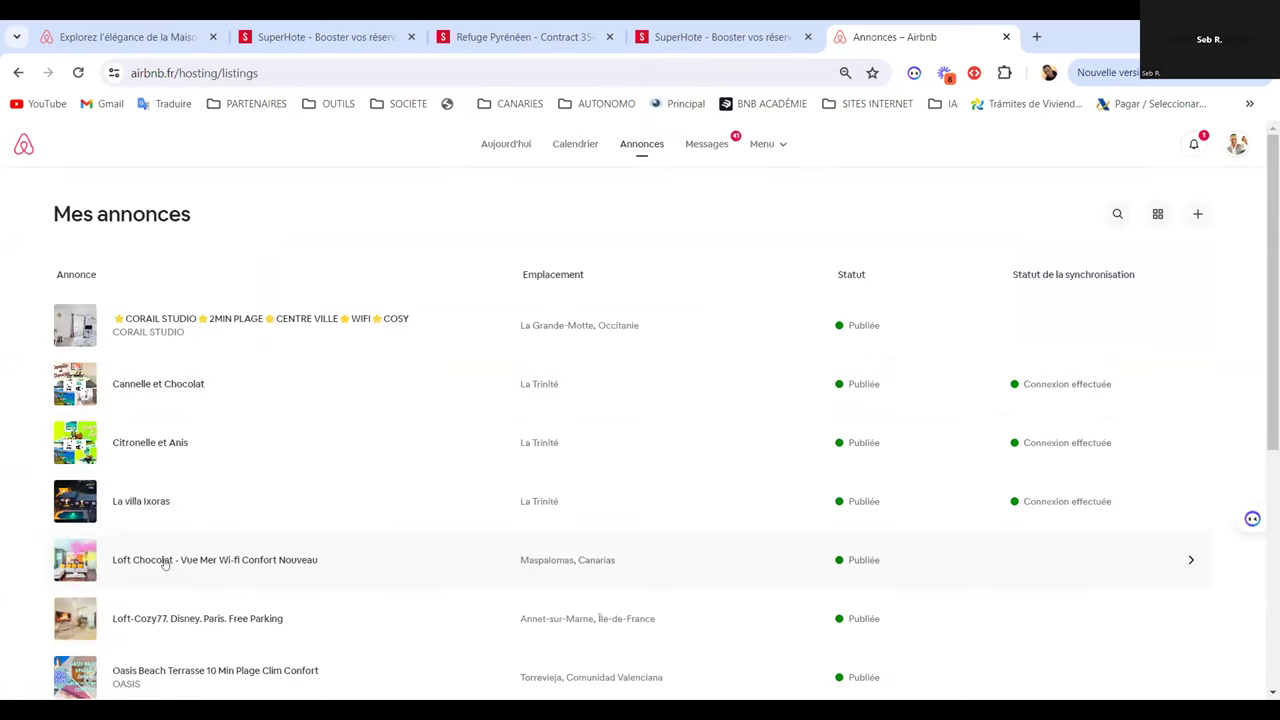
left_click(186, 566)
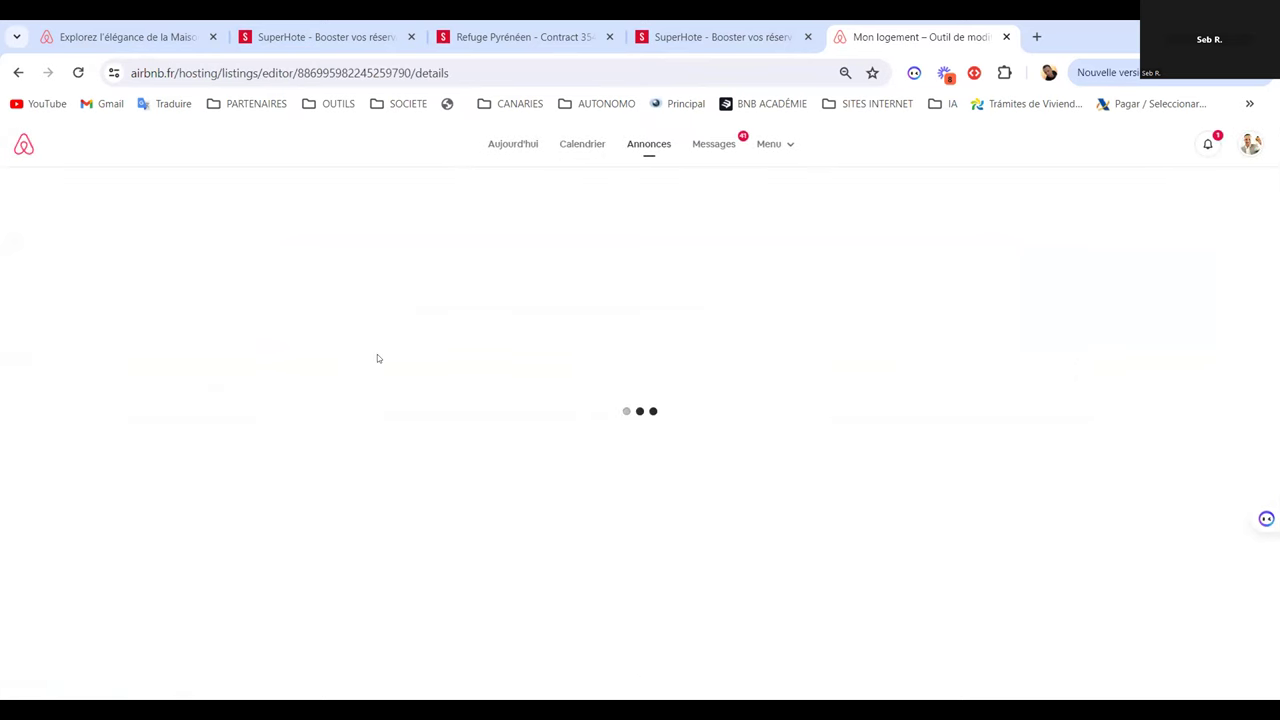
scroll(249, 487, "down", 8)
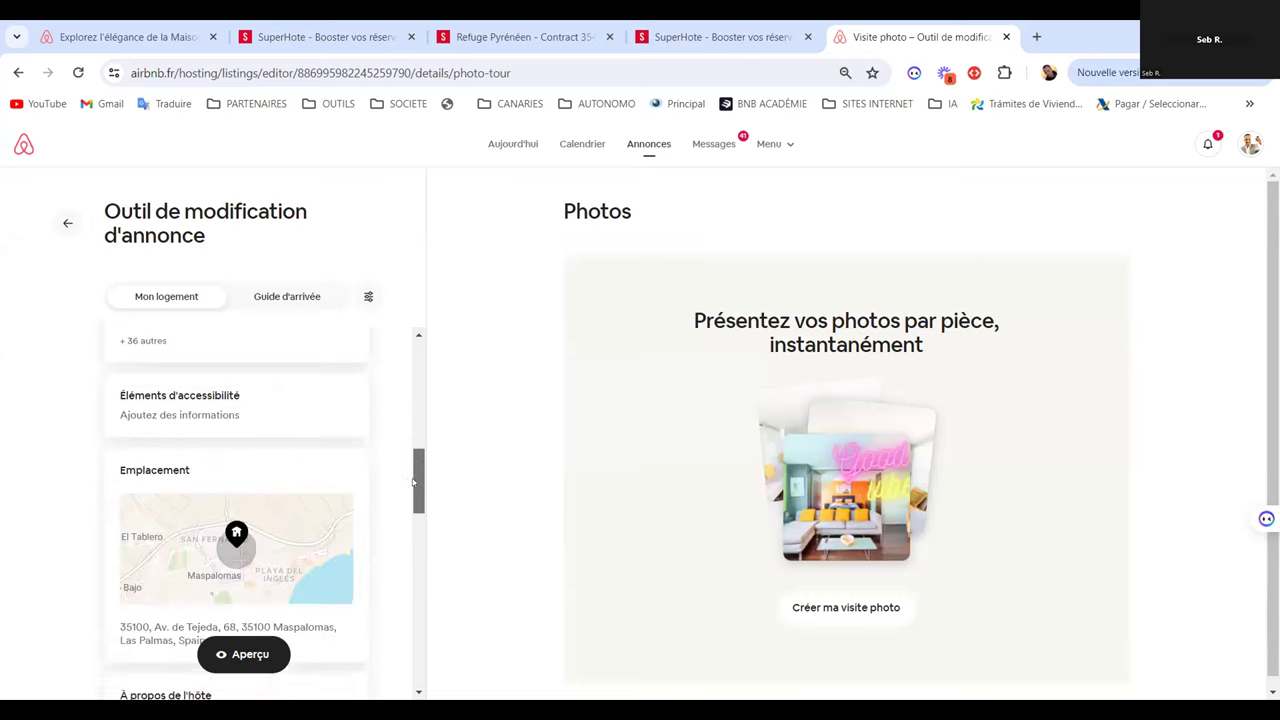
left_click(249, 487)
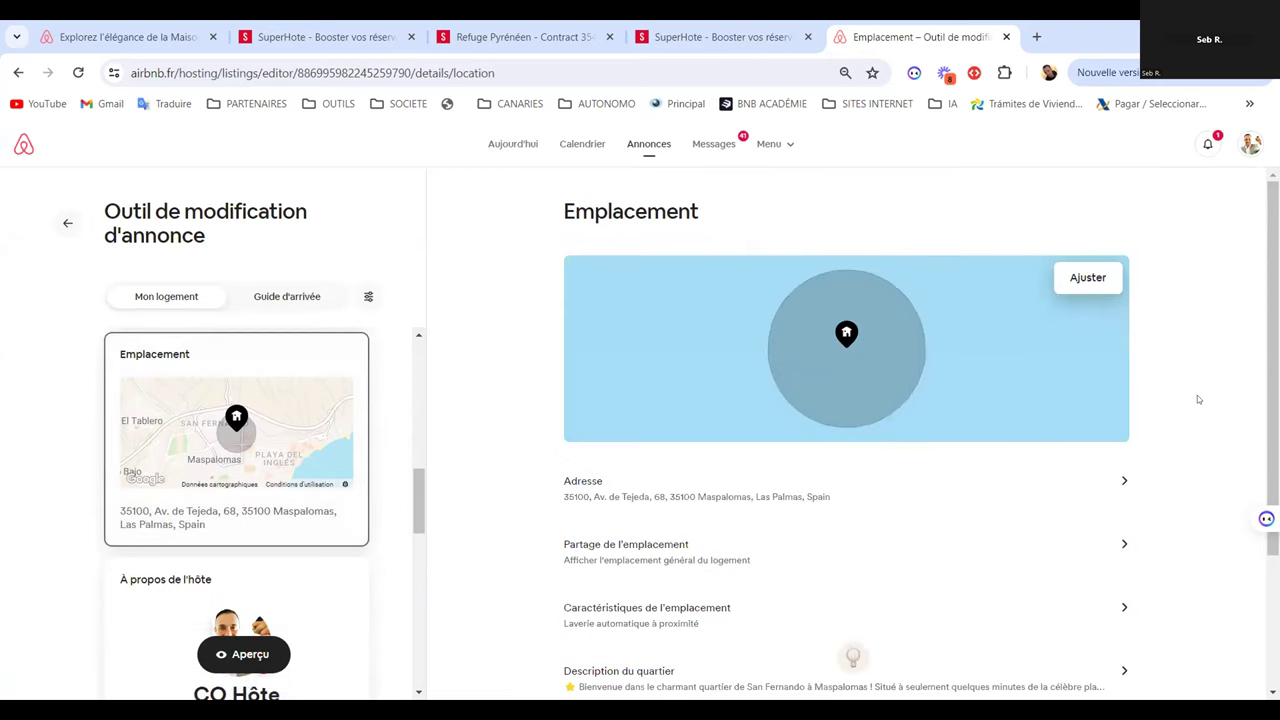
Review the Vues panoramiques options in the Loft Chocolat listing's Emplacement settings, then return to the Mes annonces overview
scroll(672, 444, "down", 2)
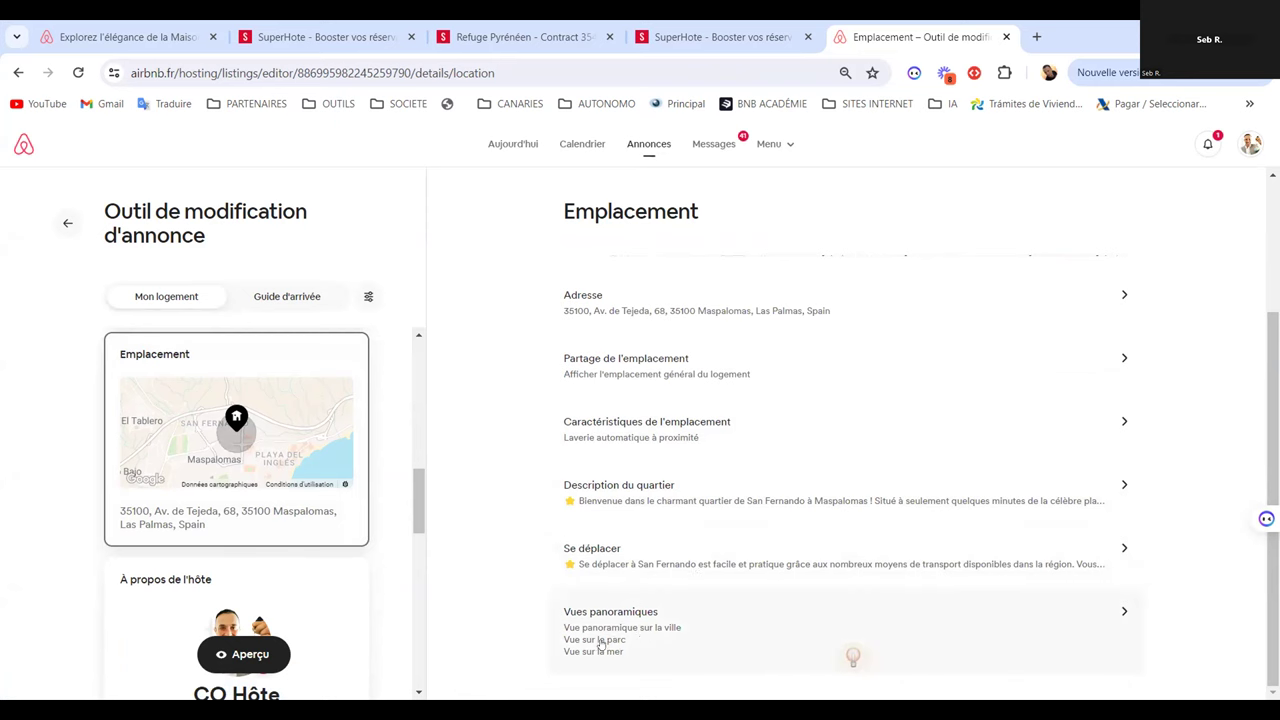
left_click(686, 637)
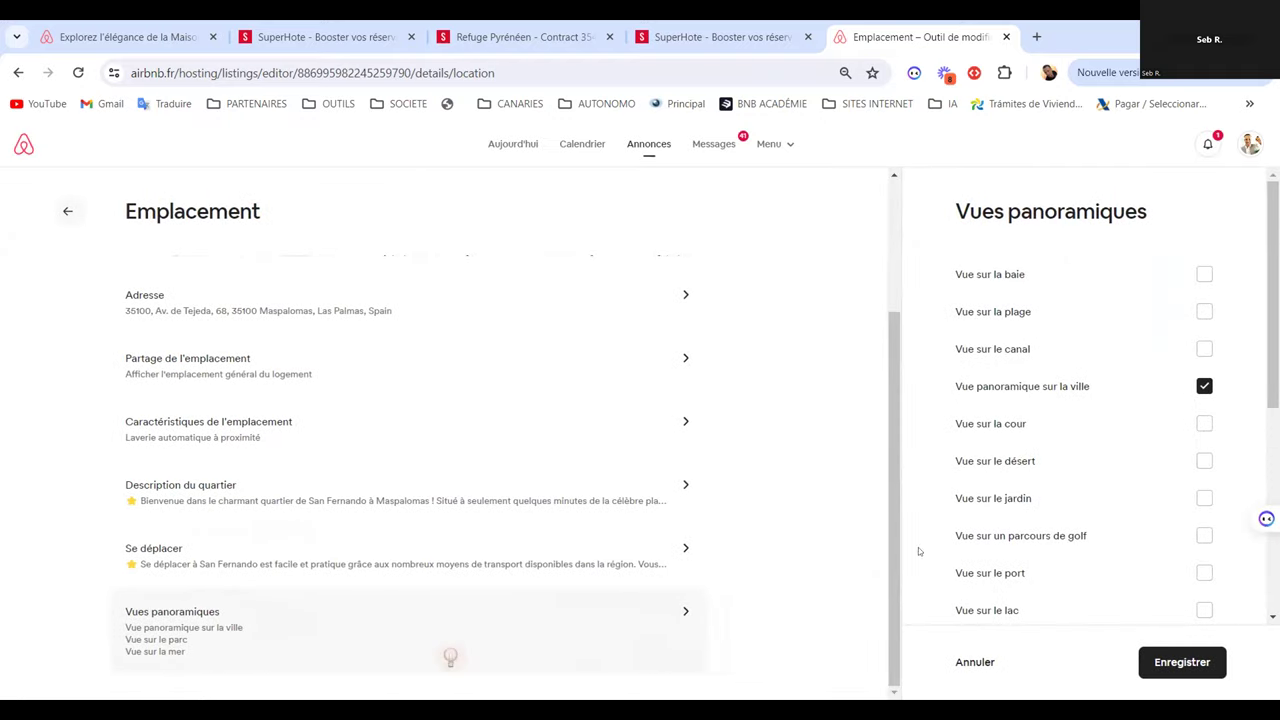
scroll(1085, 440, "down", 4)
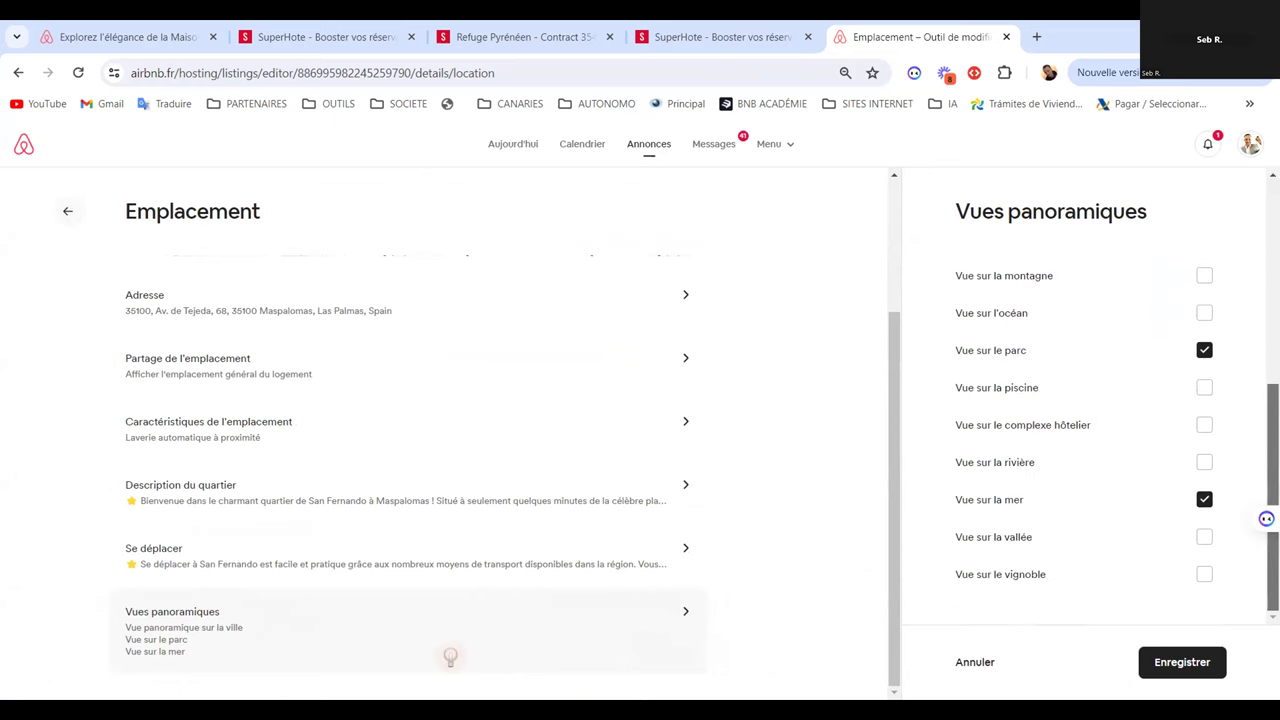
scroll(1250, 244, "up", 5)
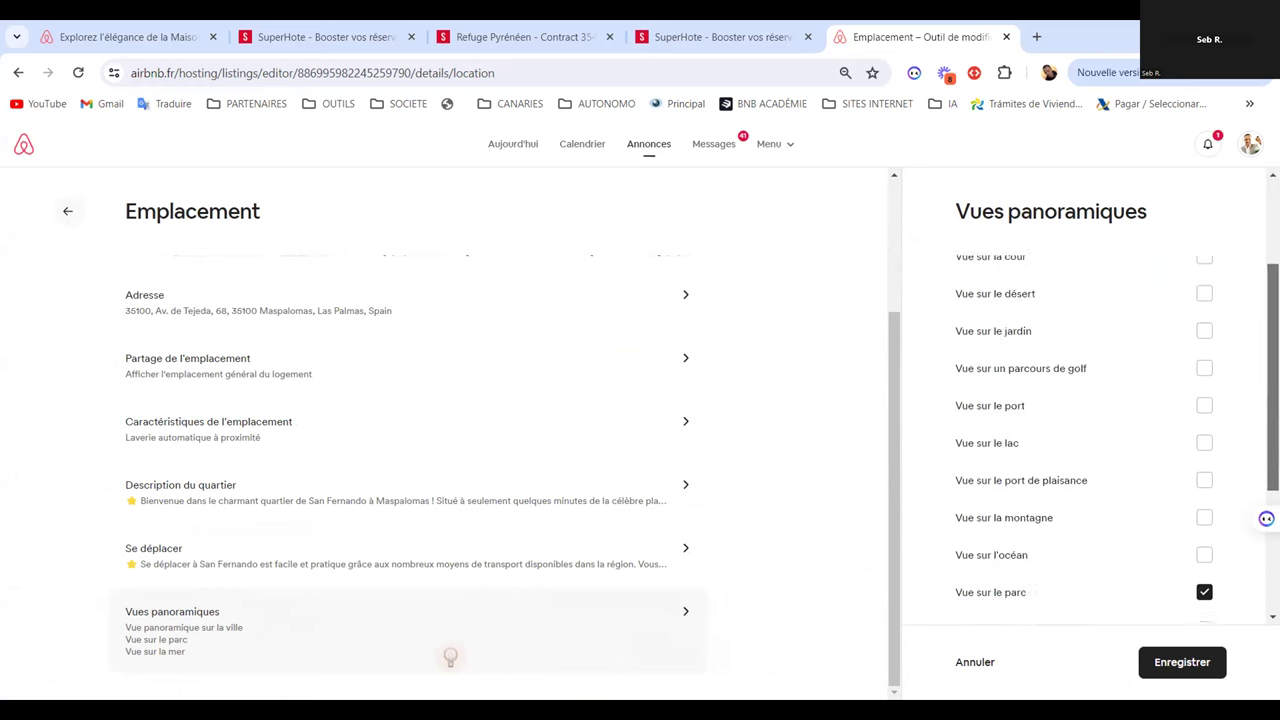
left_click(67, 211)
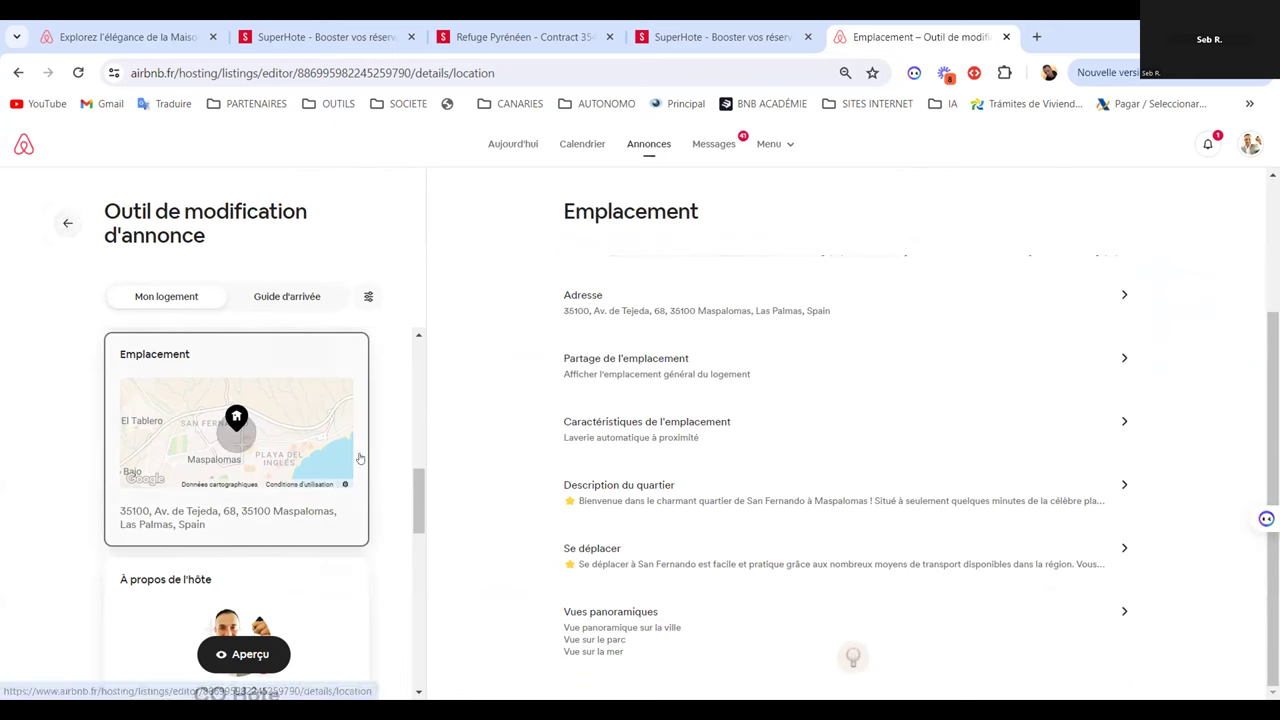
left_click_drag(419, 551, 419, 350)
left_click(67, 223)
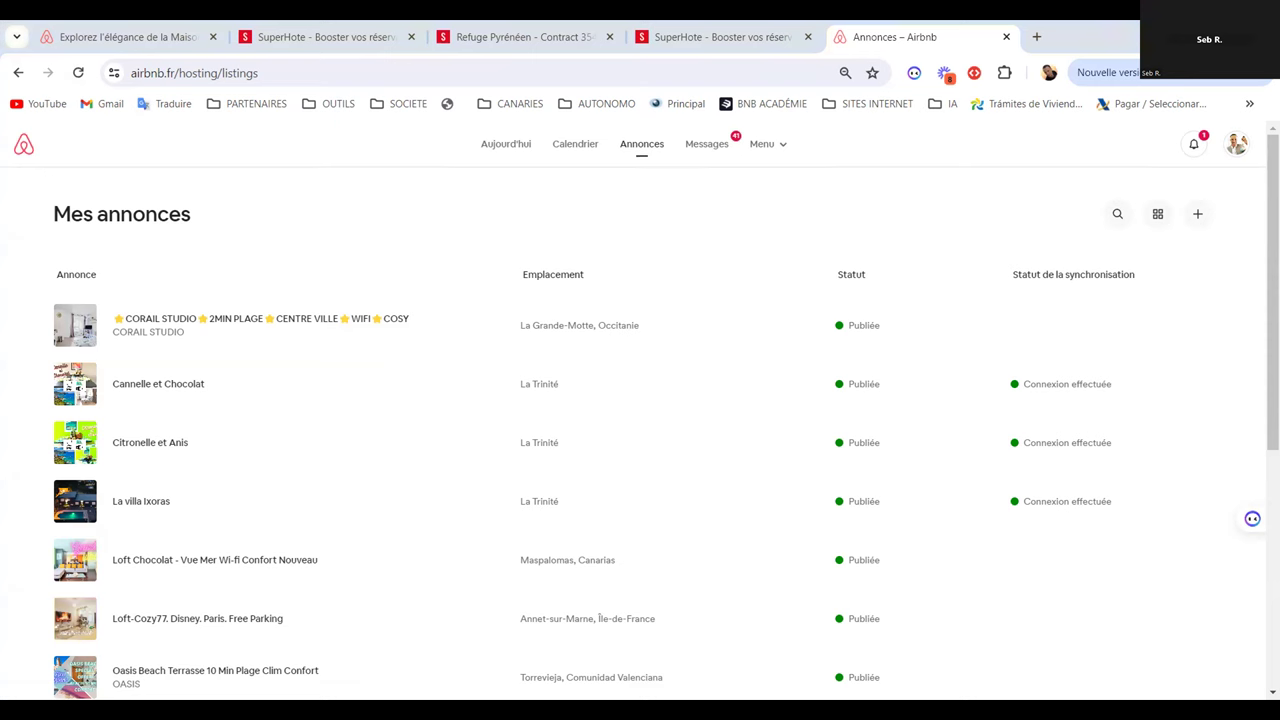
Load the copied link to the public "Explorez l'élégance de la Maison H" listing in the current browser tab
left_click(258, 72)
key("BackSpace")
key("ctrl+v")
key("Return")
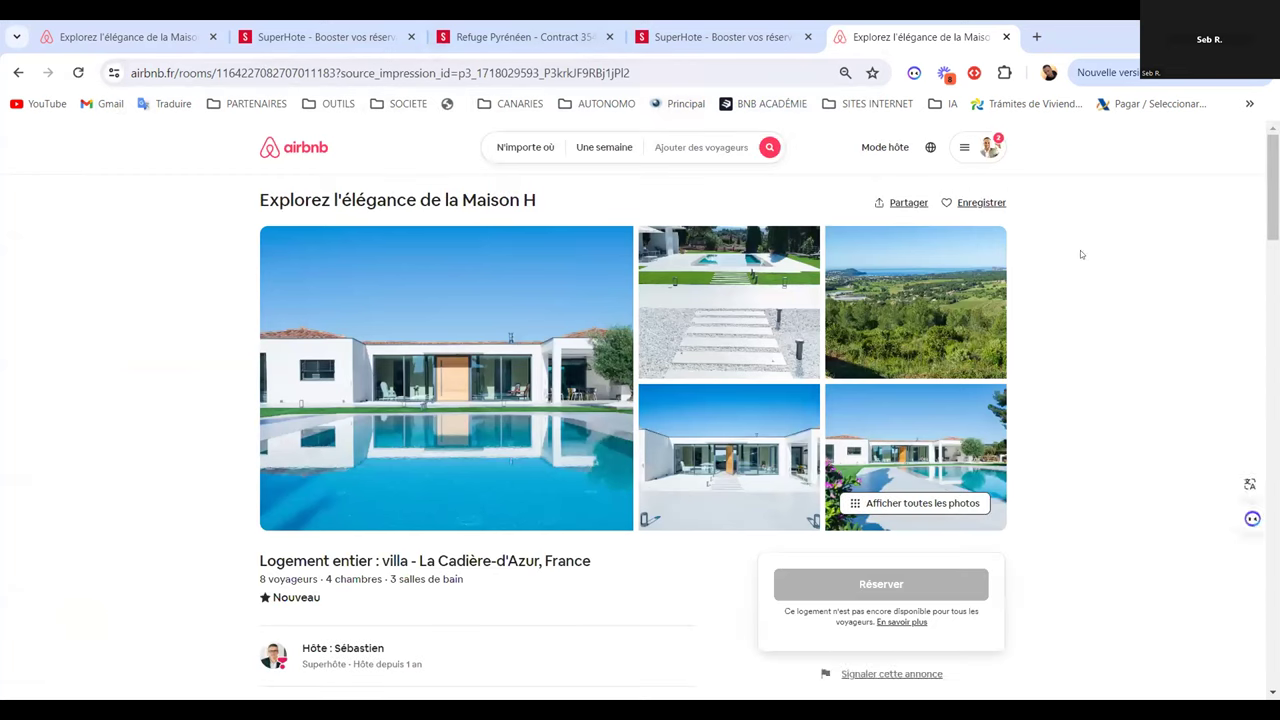
left_click_drag(1273, 187, 1220, 191)
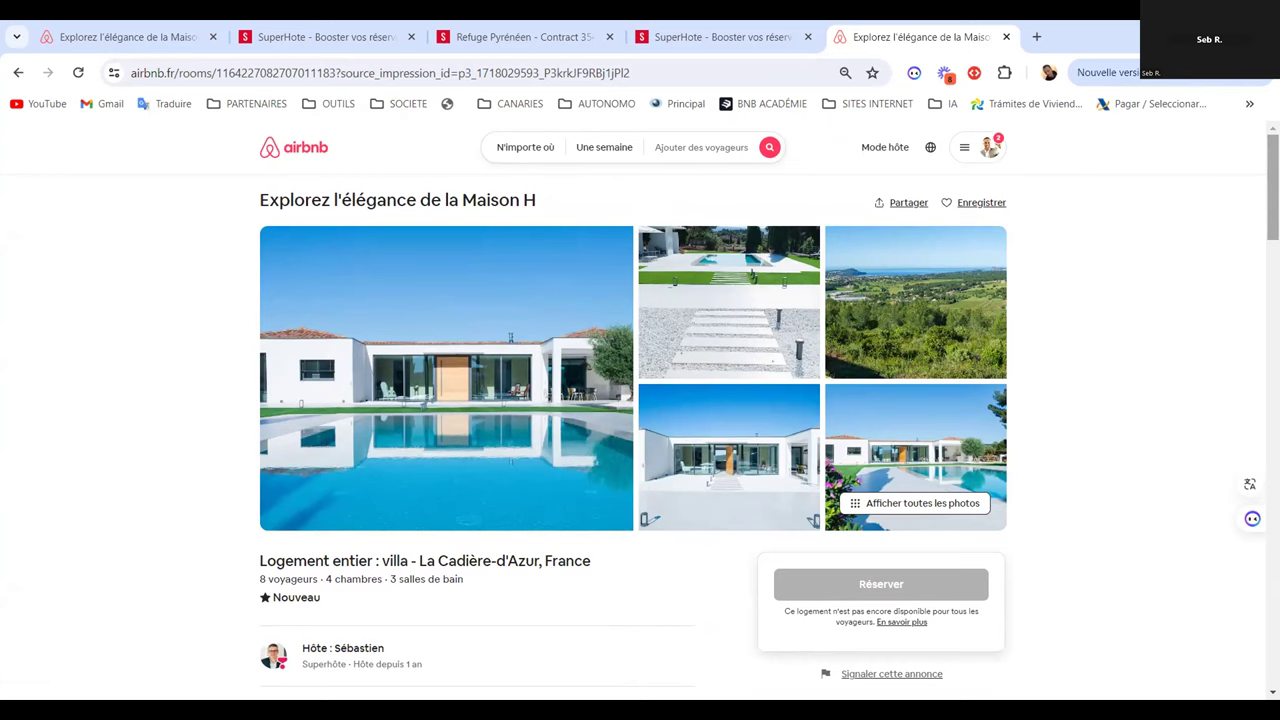
scroll(633, 400, "down", 2)
scroll(633, 400, "up", 2)
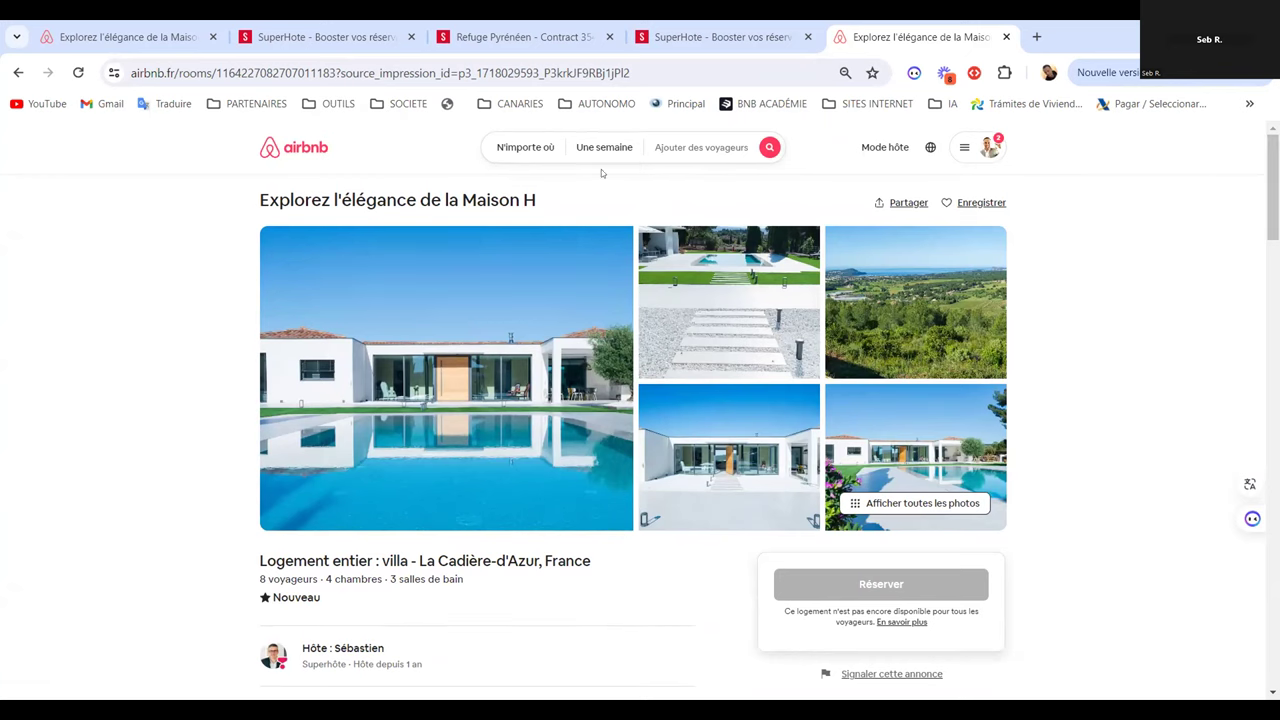
Examine the Maison H listing in the first browser tab, from its photos and amenities through the location, host and À savoir sections
left_click(145, 37)
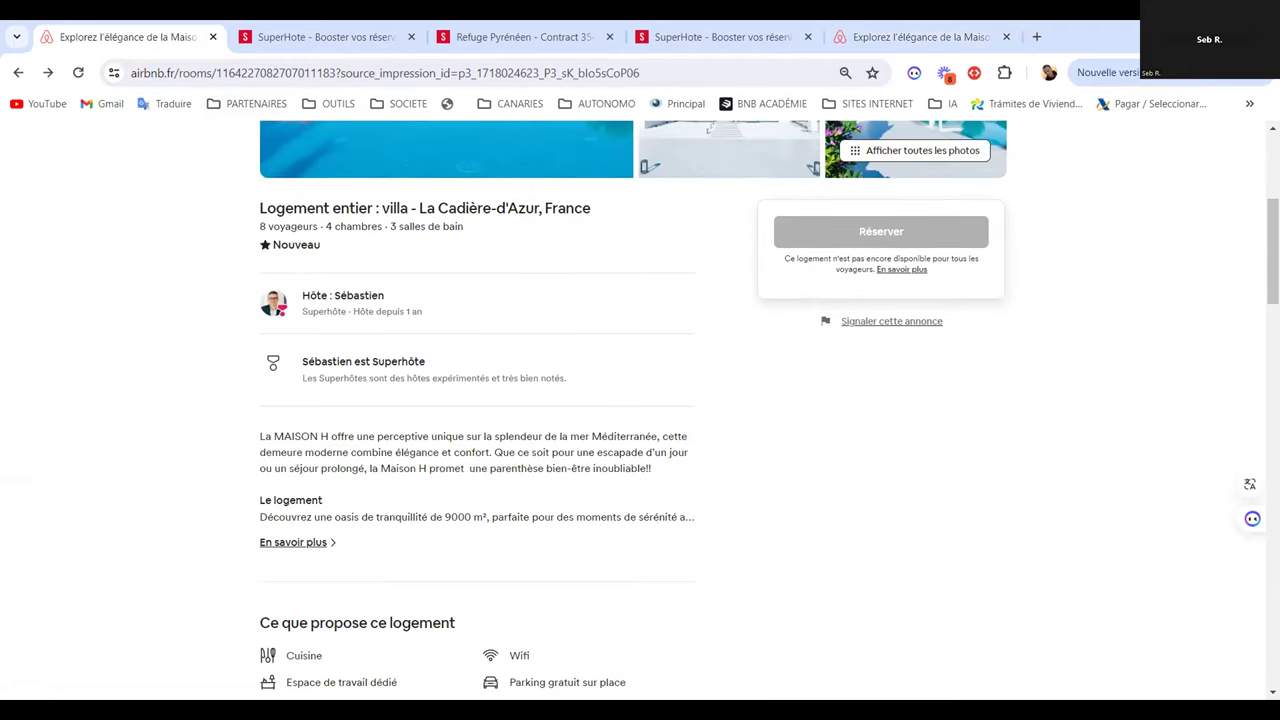
scroll(1028, 297, "up", 3)
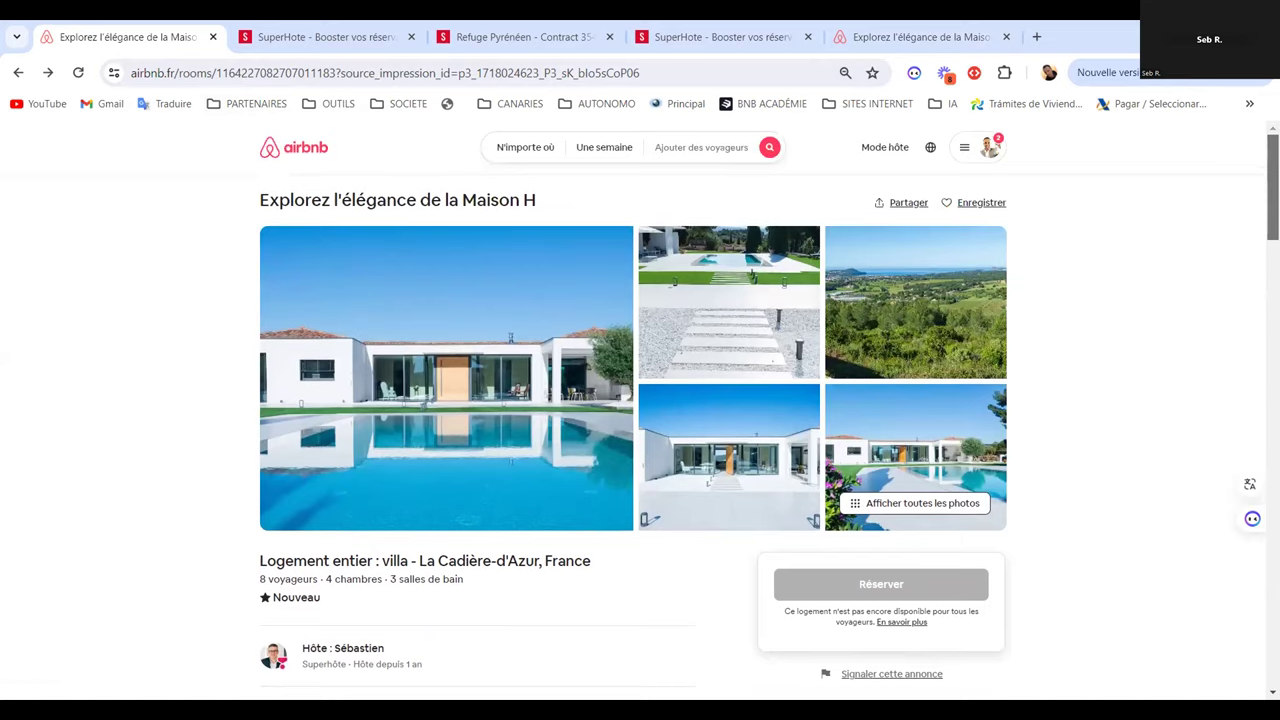
scroll(1028, 297, "down", 1)
scroll(1028, 297, "down", 3)
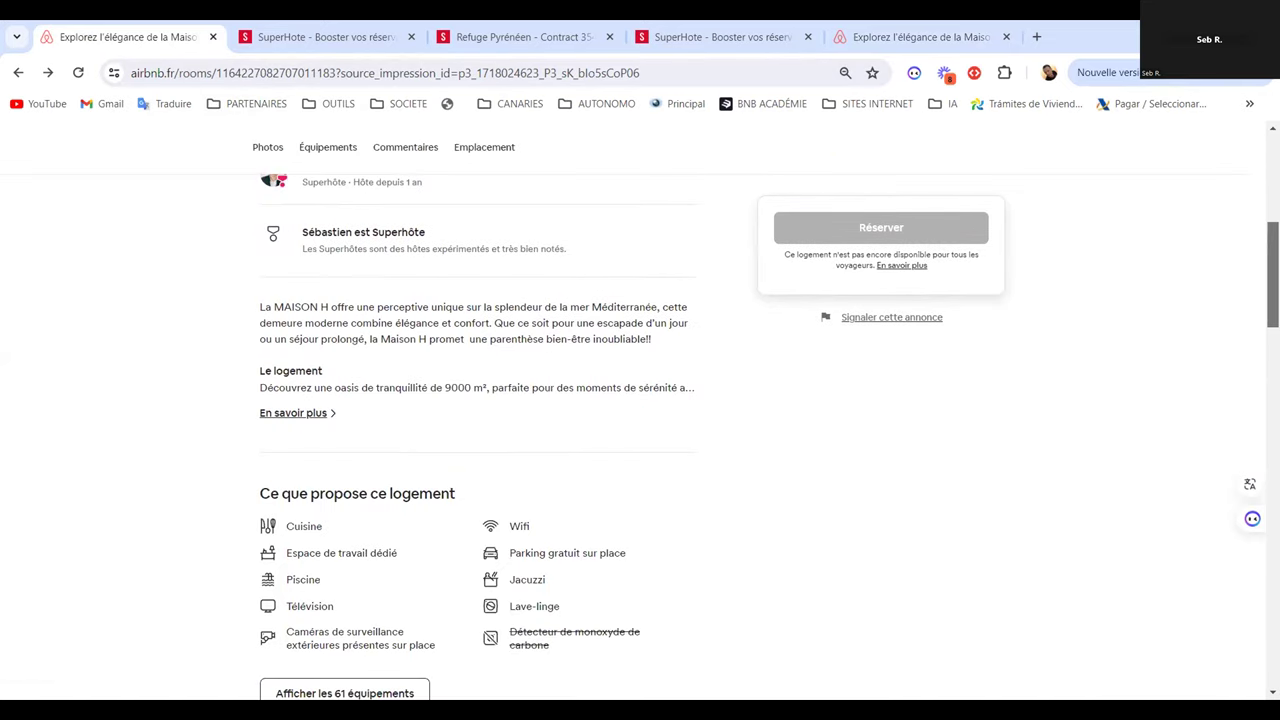
scroll(633, 436, "down", 12)
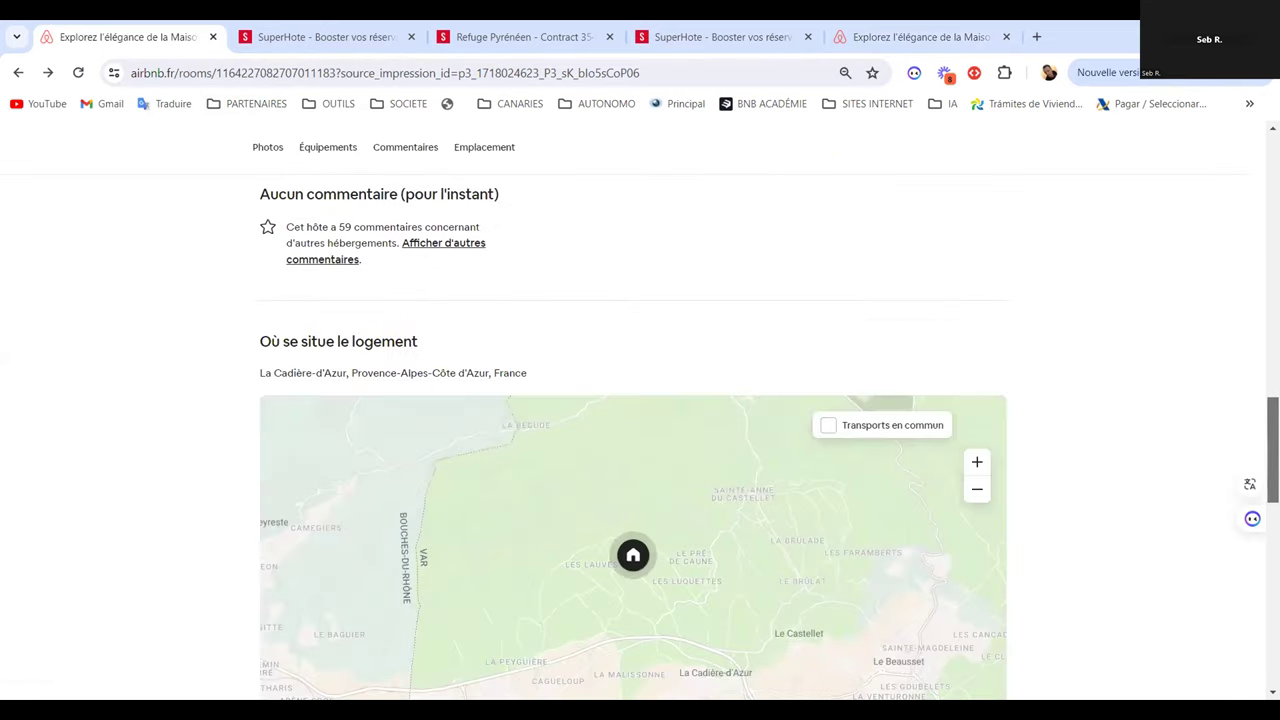
scroll(633, 436, "down", 3)
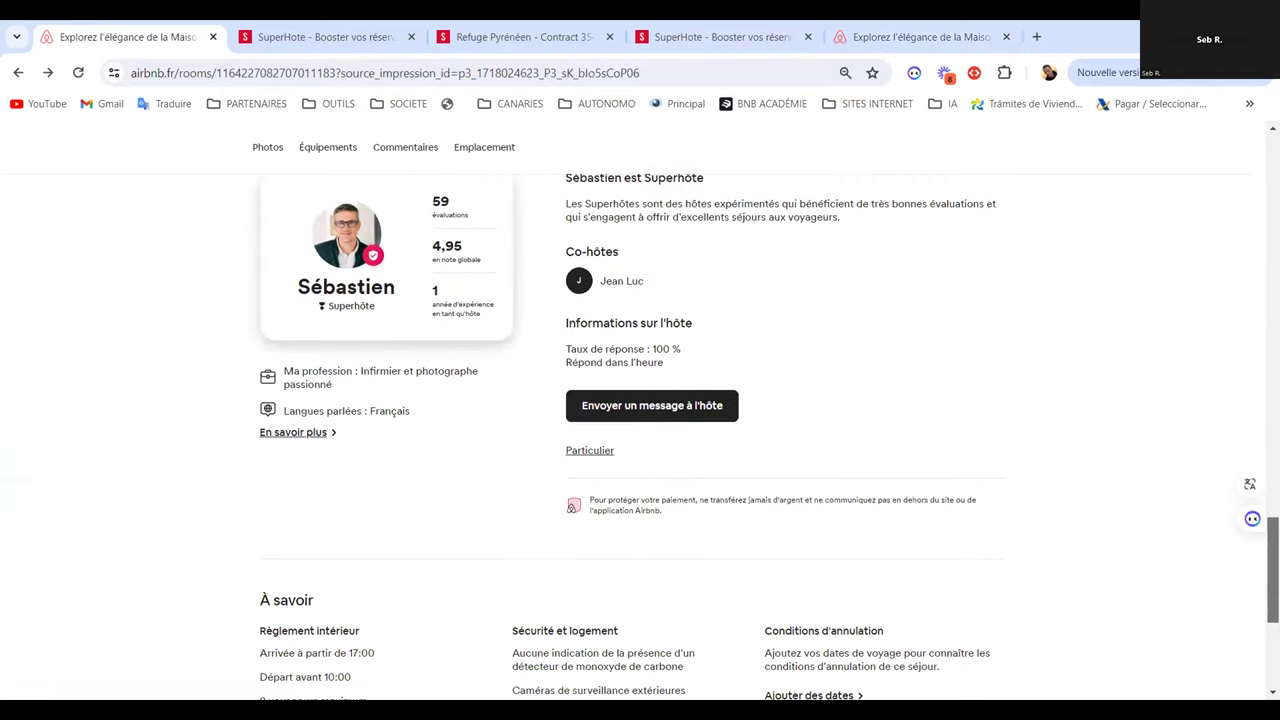
scroll(633, 436, "down", 1)
scroll(1253, 340, "up", 10)
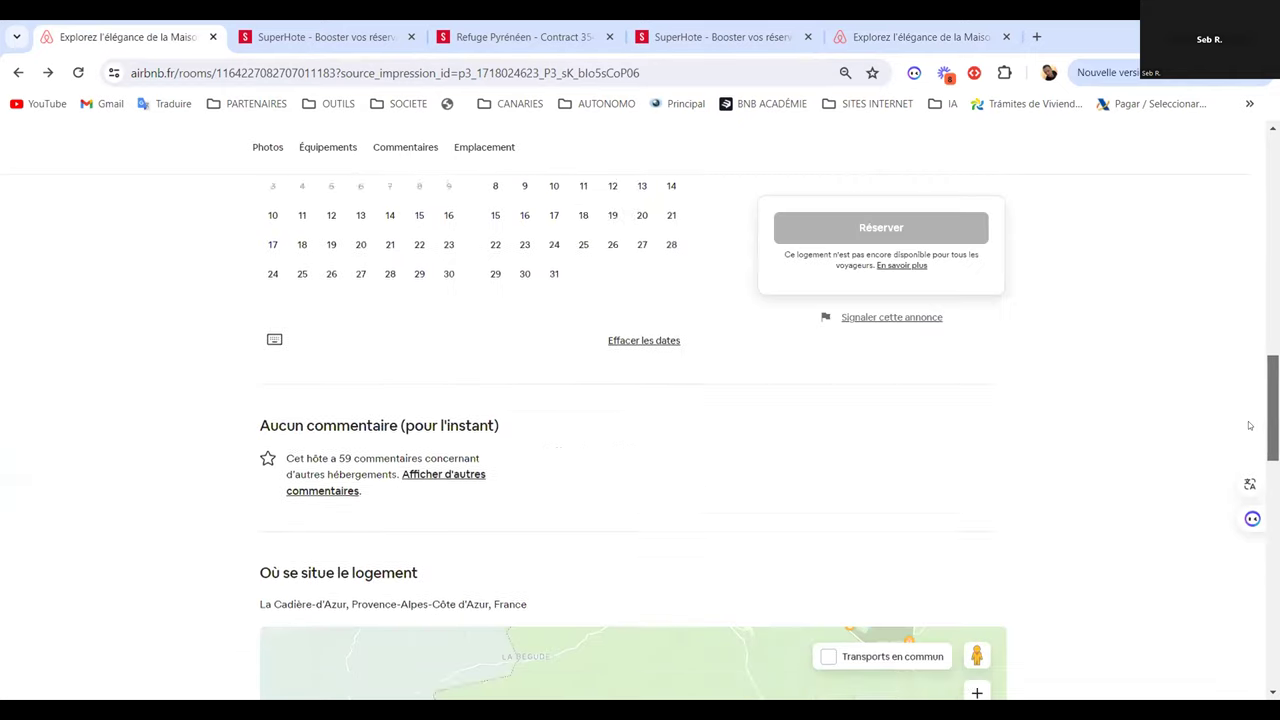
scroll(1253, 340, "up", 8)
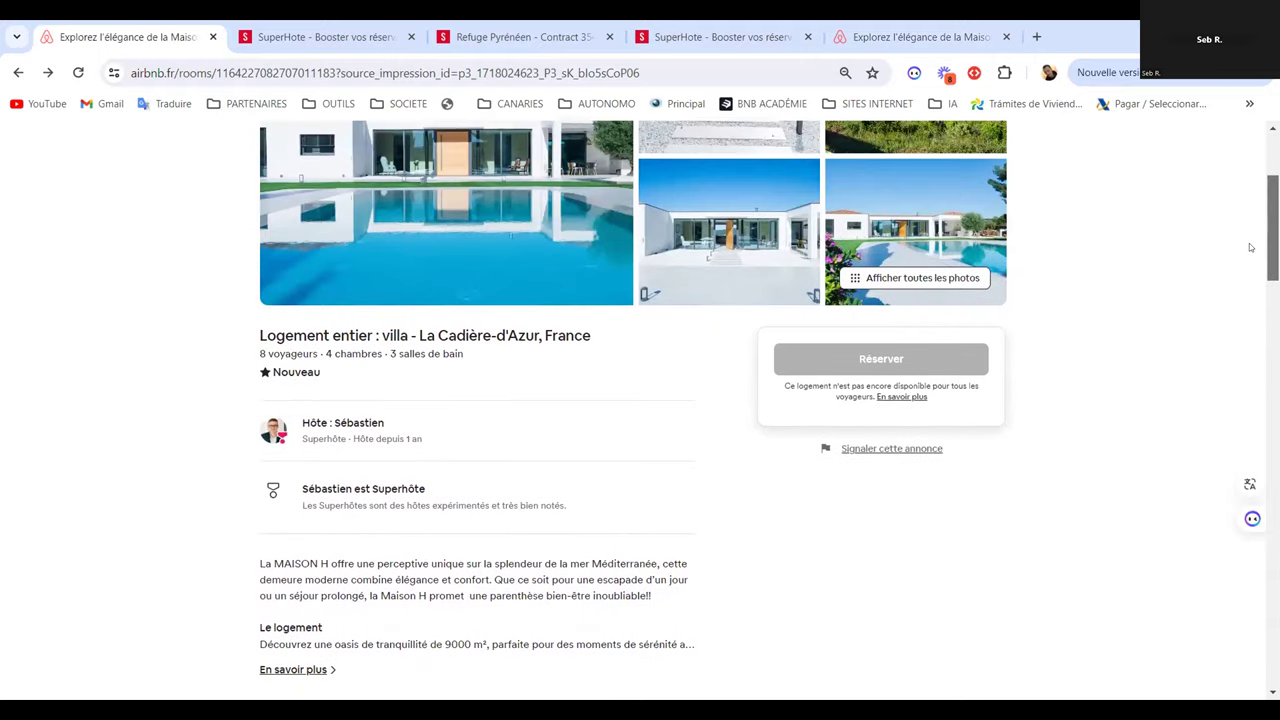
scroll(1250, 247, "up", 3)
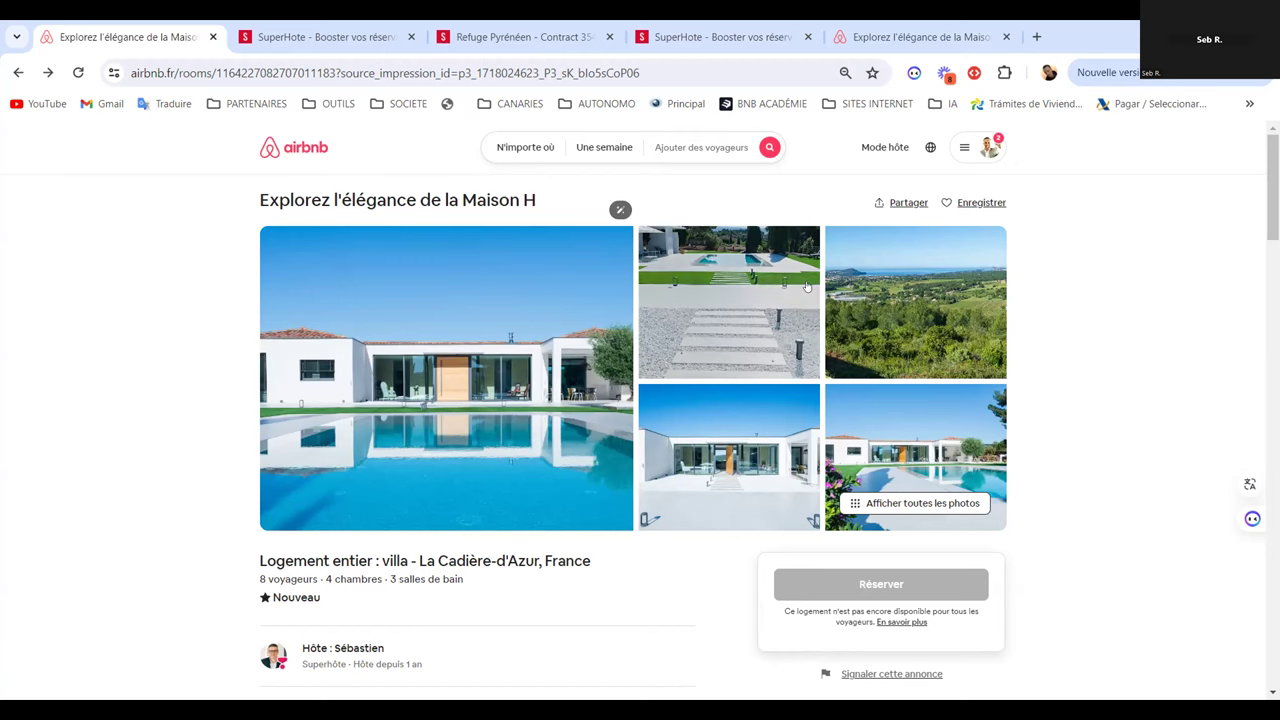
Open Maison H's photo tour and examine the Salon and Cuisine entière pictures
left_click(480, 260)
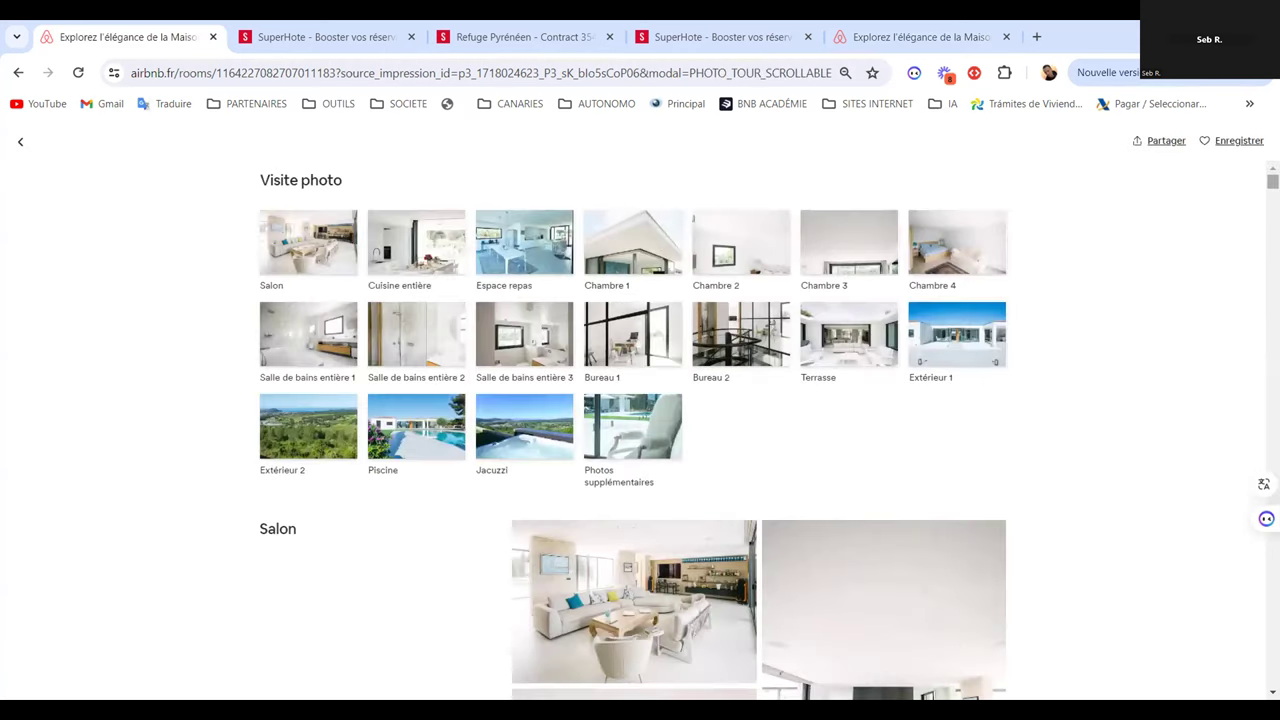
scroll(852, 313, "down", 4)
scroll(759, 430, "down", 10)
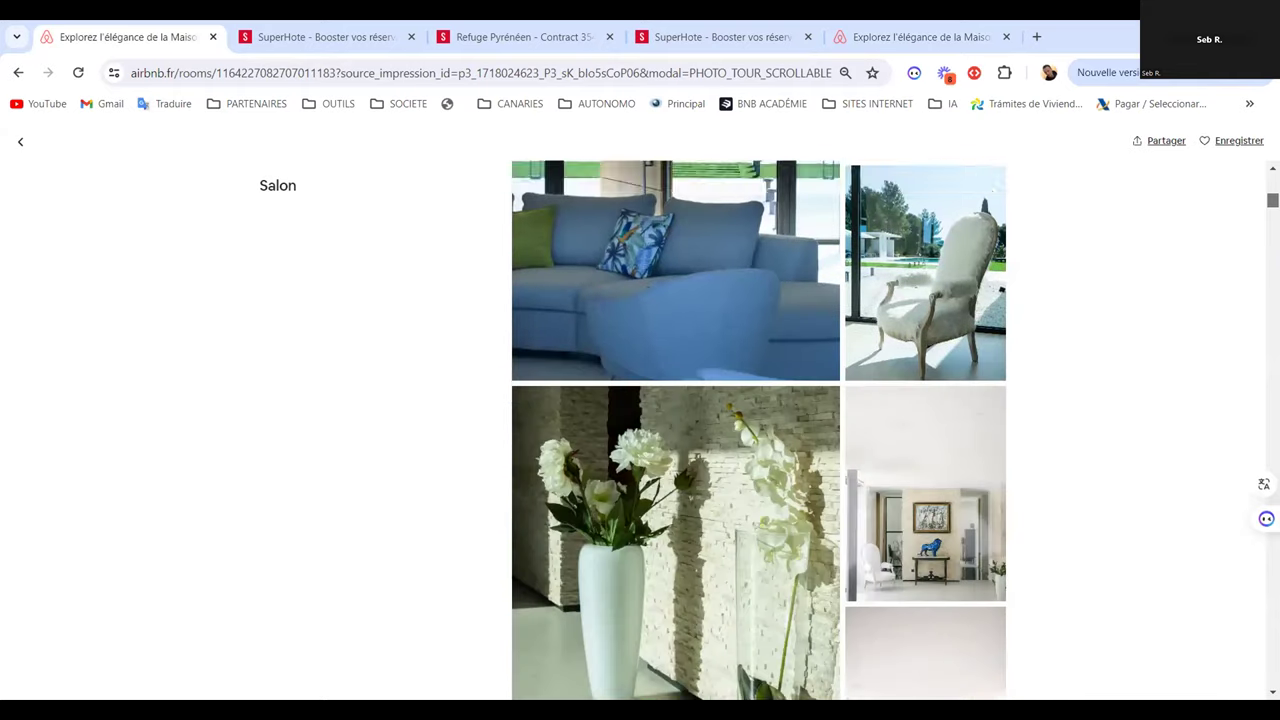
scroll(759, 430, "down", 10)
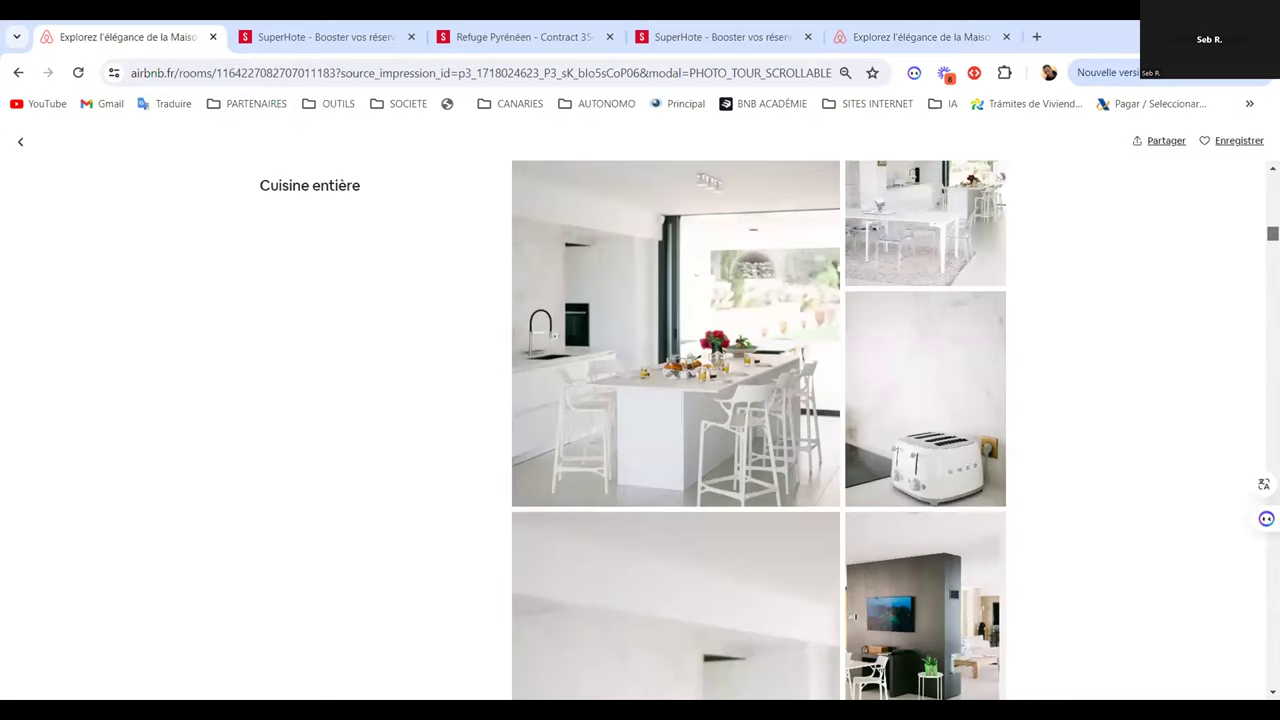
scroll(759, 430, "down", 10)
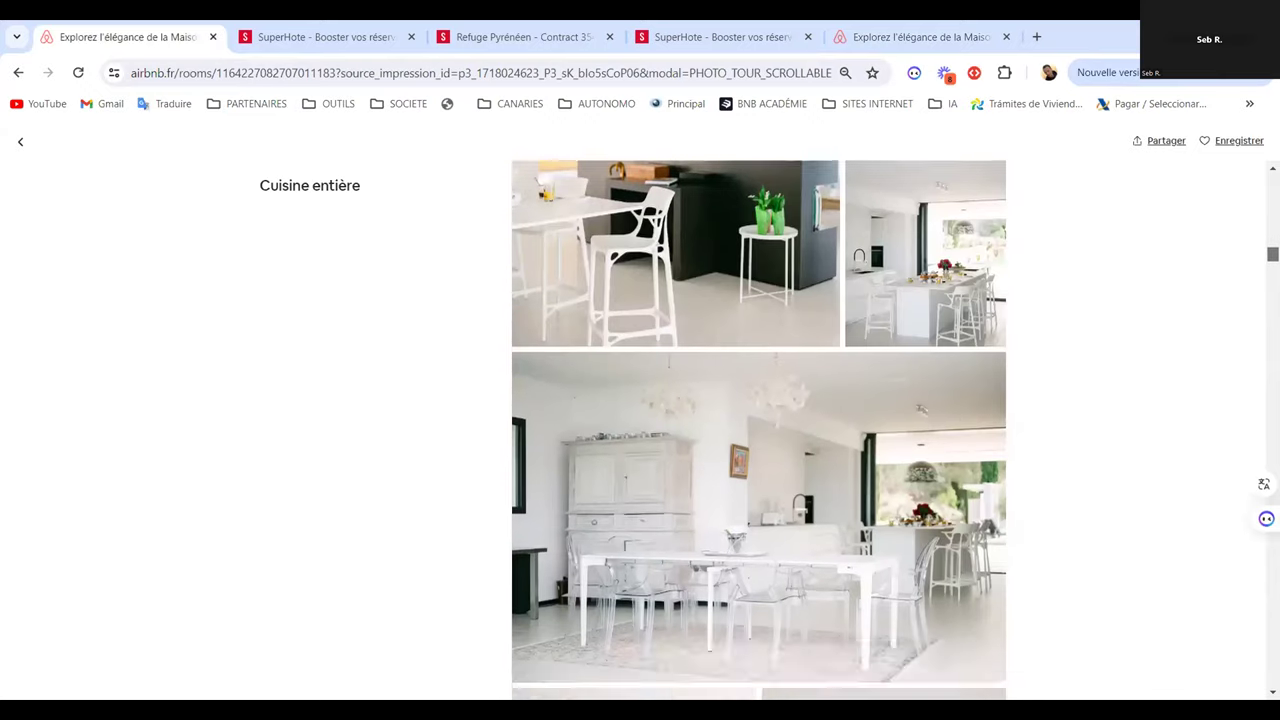
scroll(759, 430, "down", 10)
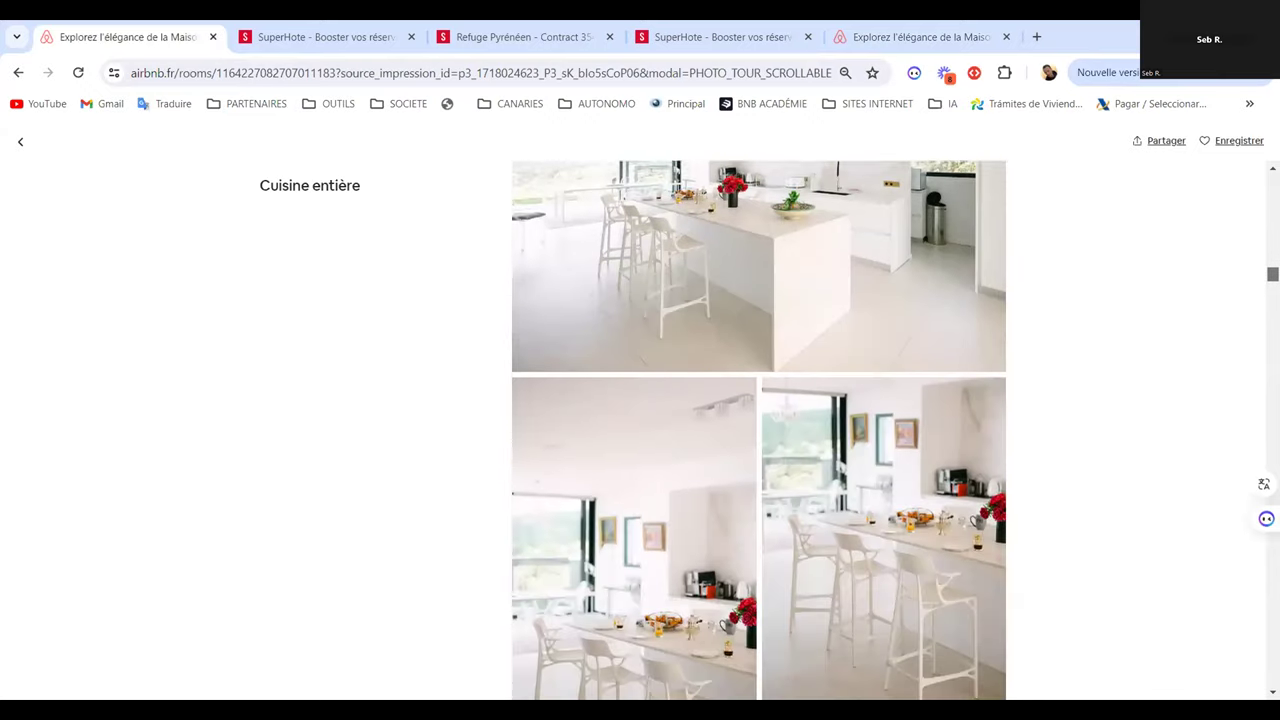
scroll(759, 430, "up", 3)
scroll(759, 430, "down", 8)
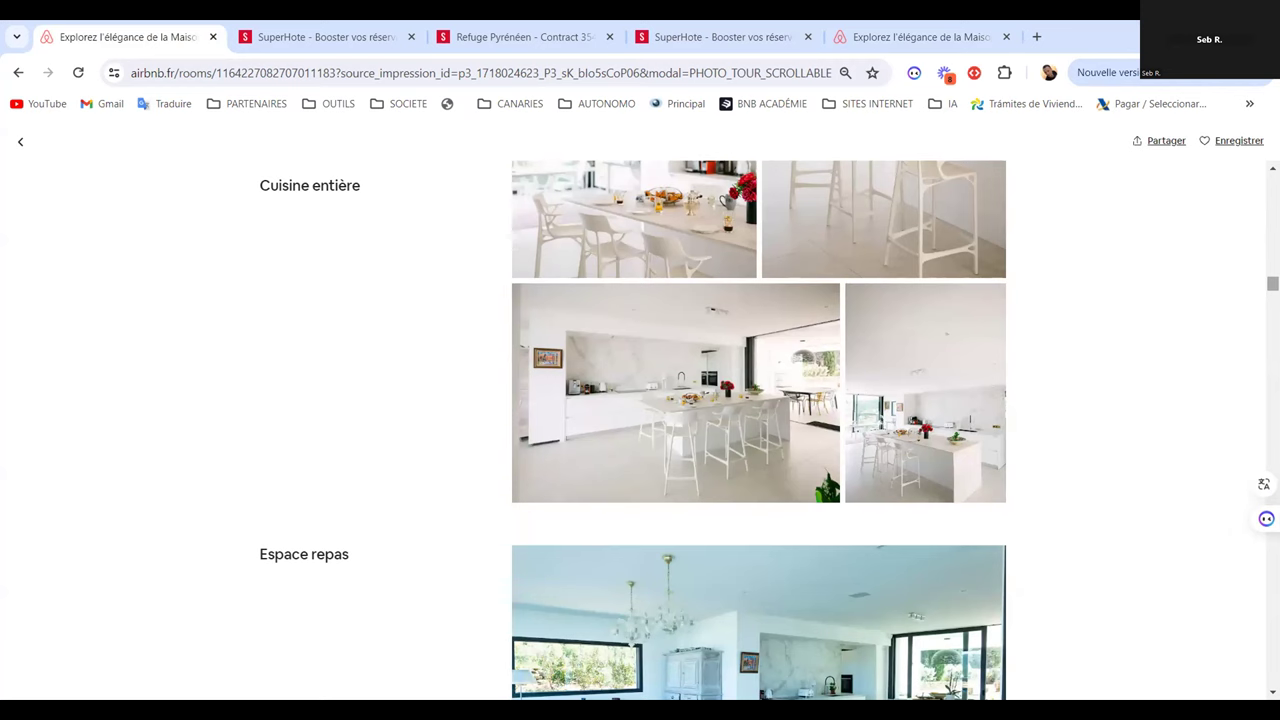
Examine the Espace repas, Chambre 1 to Chambre 4 and Salle de bains entière 1 pictures in the photo tour
scroll(760, 430, "down", 5)
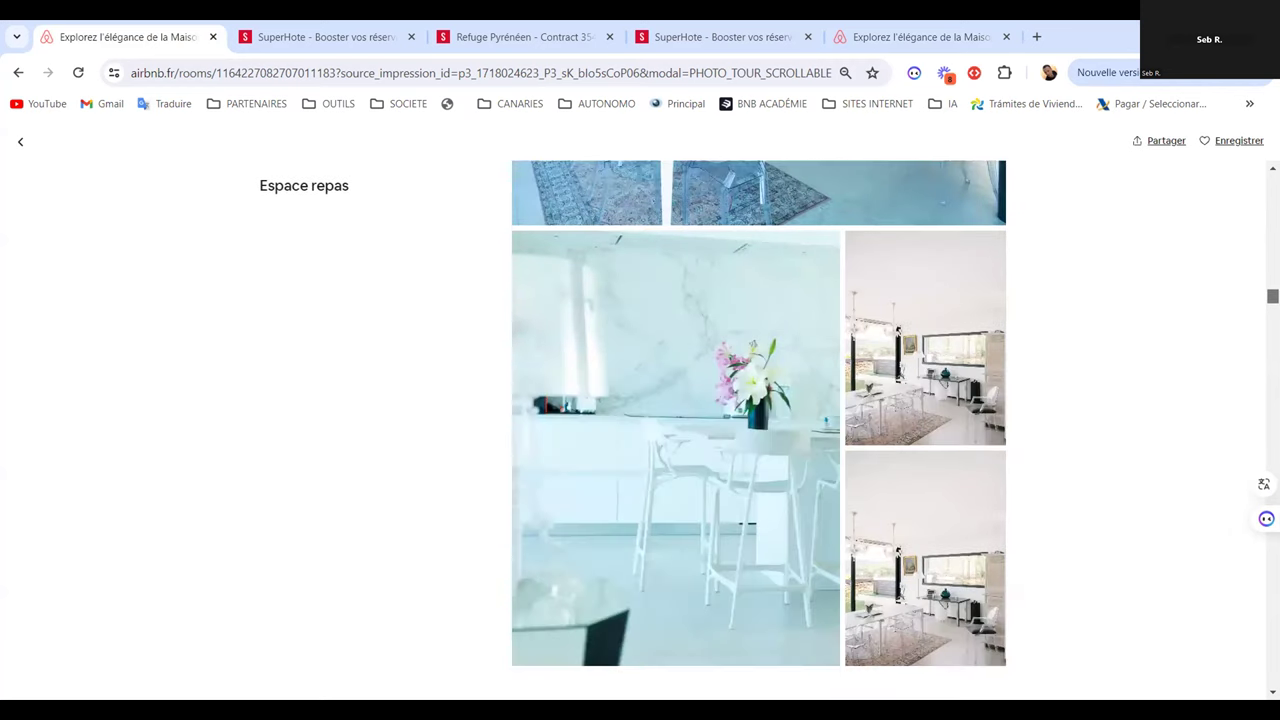
scroll(760, 430, "down", 8)
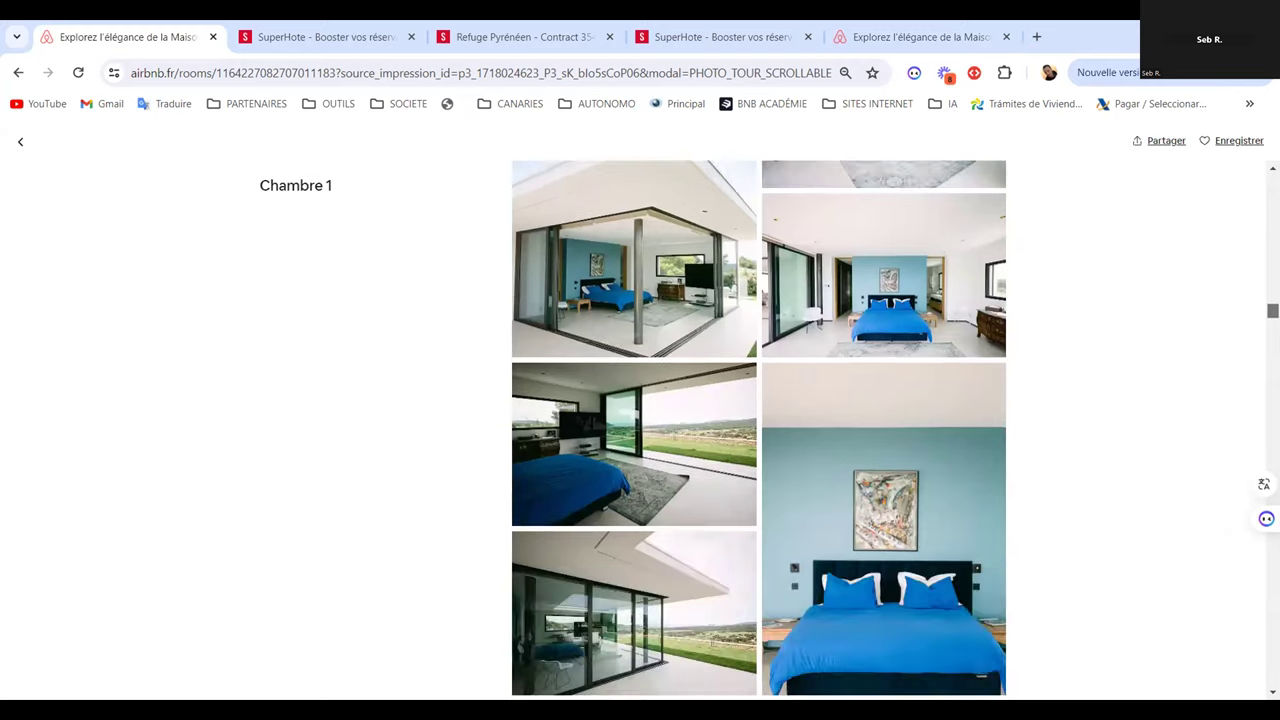
scroll(1260, 325, "down", 8)
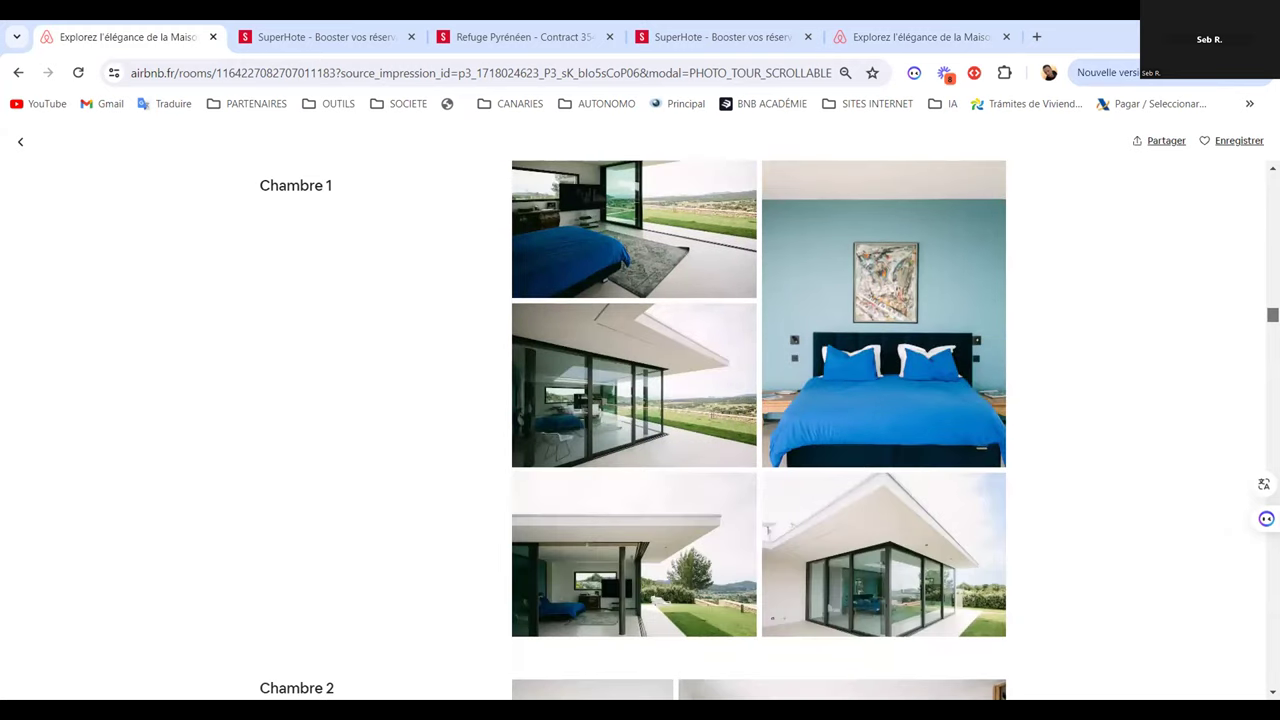
scroll(1260, 325, "down", 4)
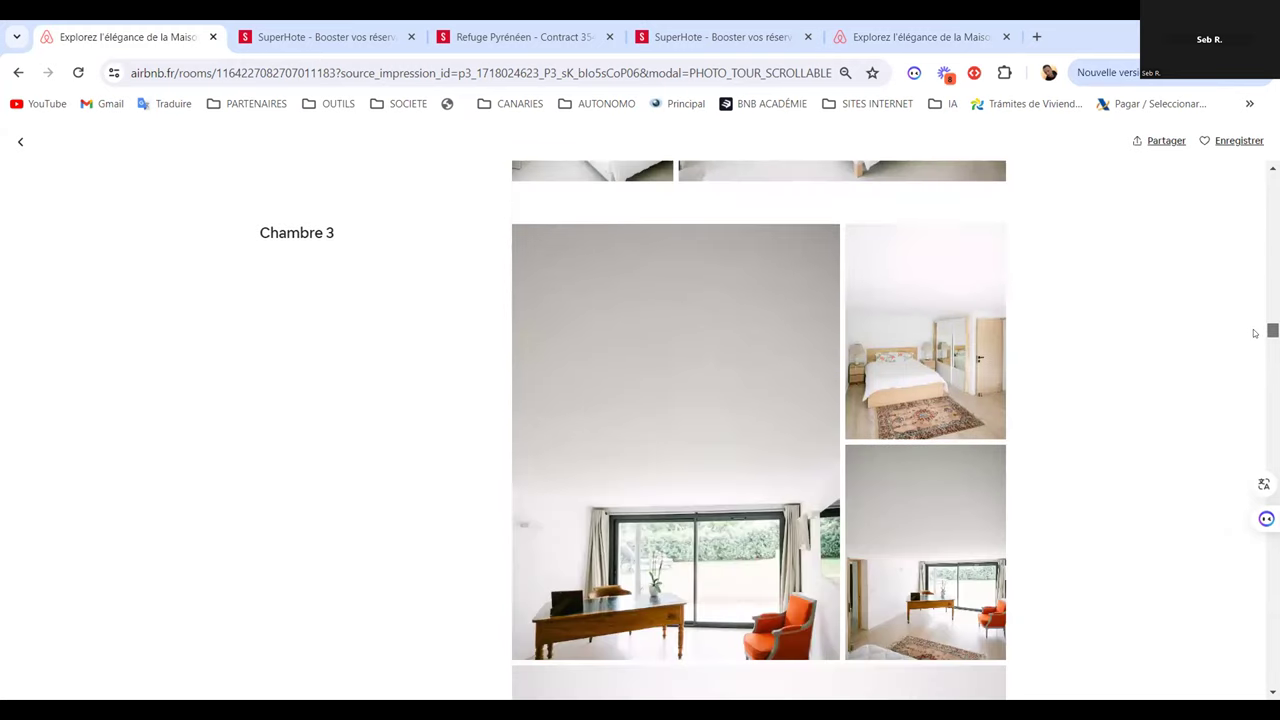
scroll(1255, 335, "down", 6)
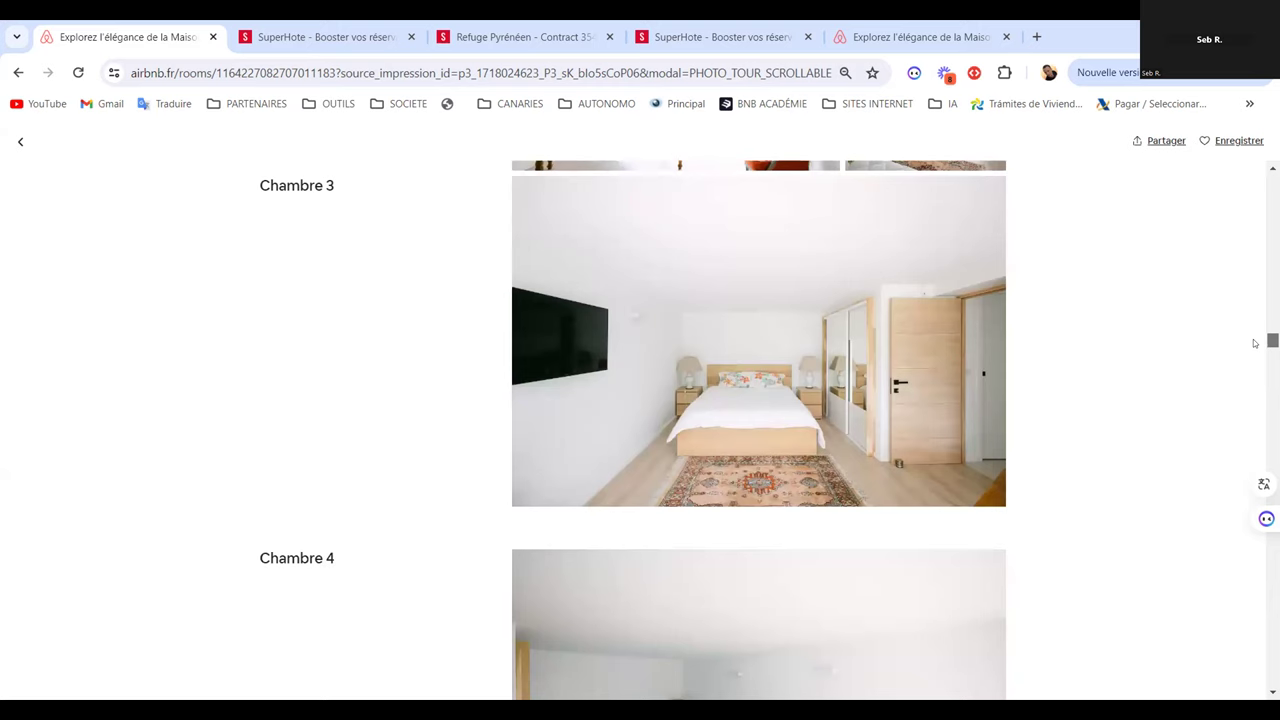
scroll(1254, 343, "up", 2)
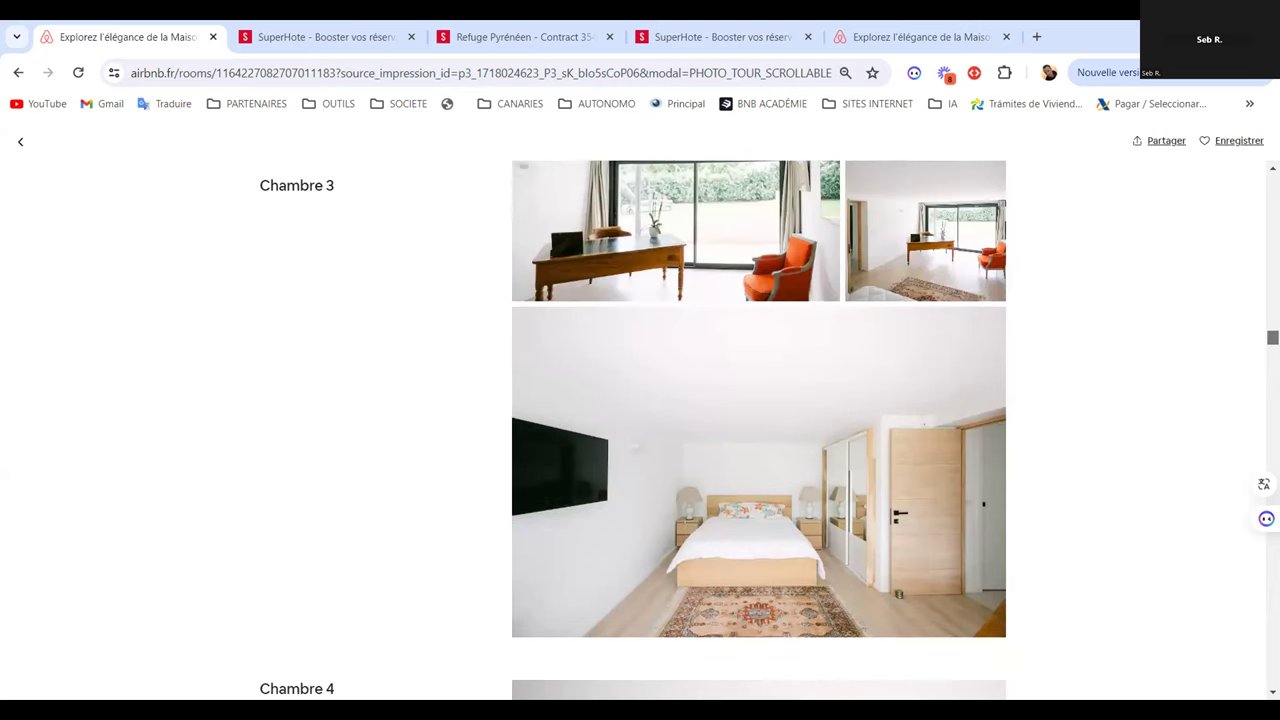
scroll(759, 430, "down", 8)
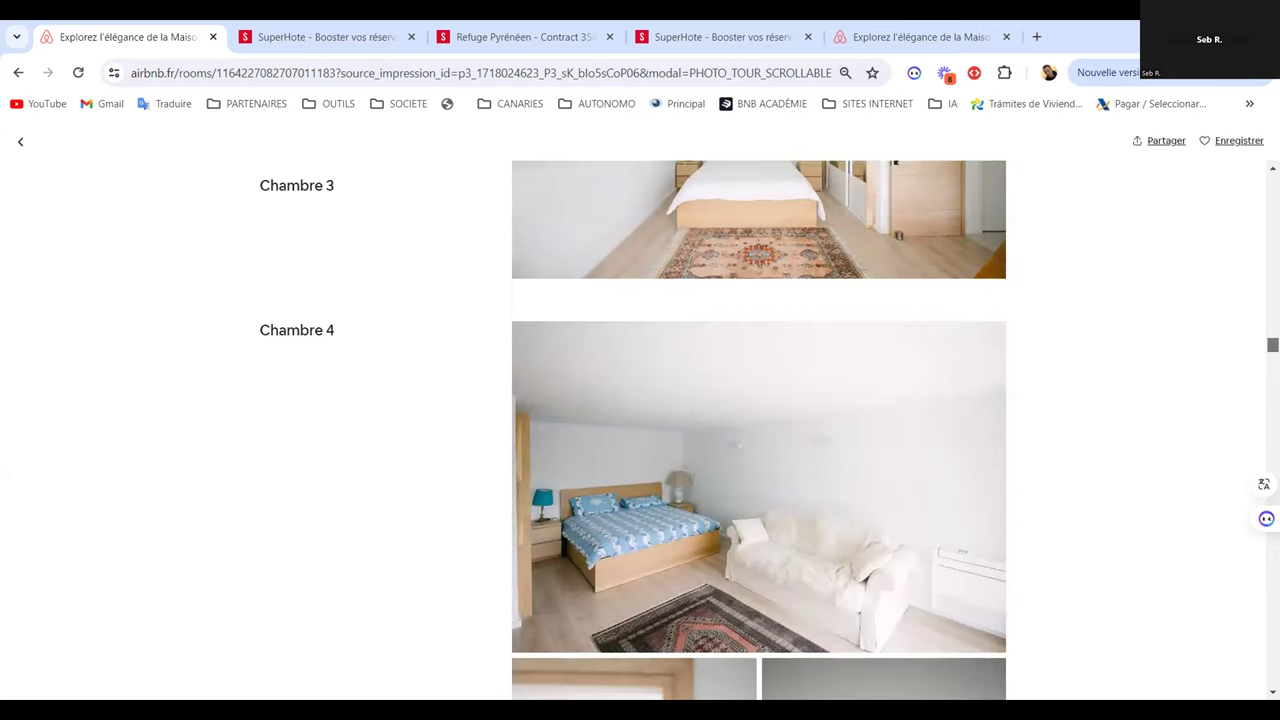
scroll(759, 430, "down", 2)
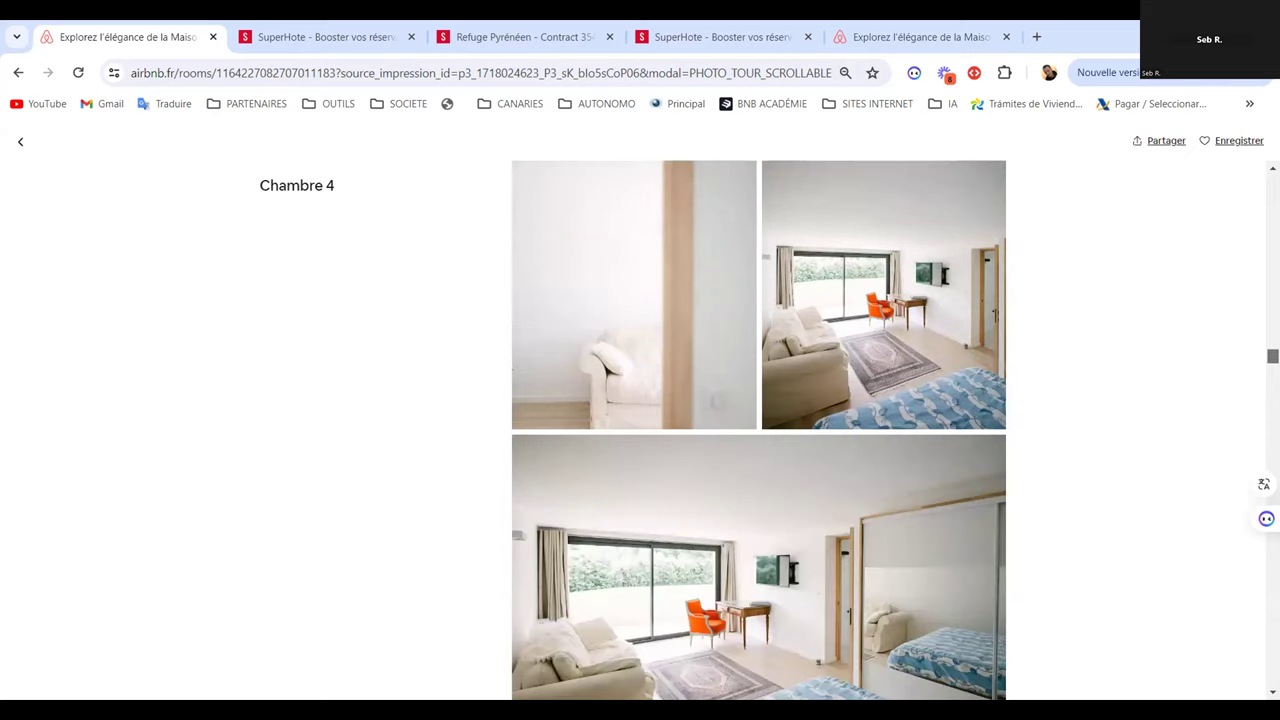
scroll(759, 430, "down", 4)
scroll(759, 430, "down", 12)
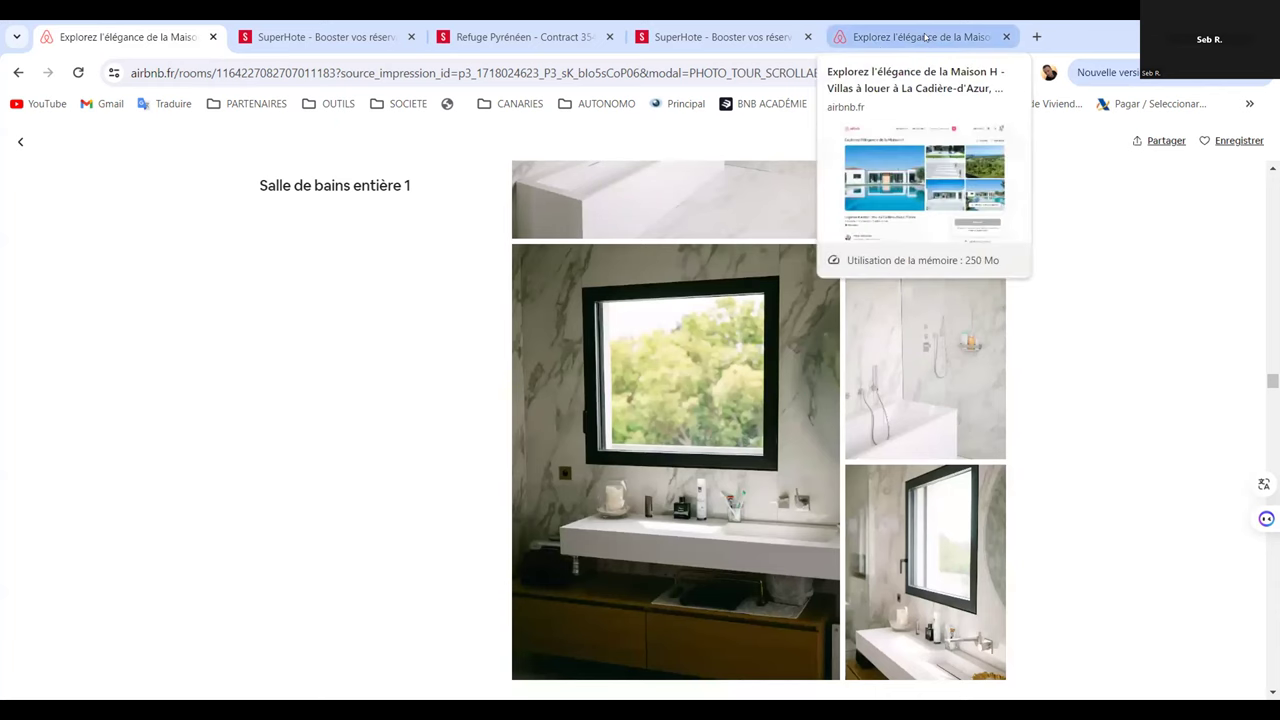
In the other Maison H browser tab, switch to host mode and open the "Oasis Beach Terrasse 10 Min Plage Clim Confort" listing for editing
left_click(921, 37)
left_click(885, 147)
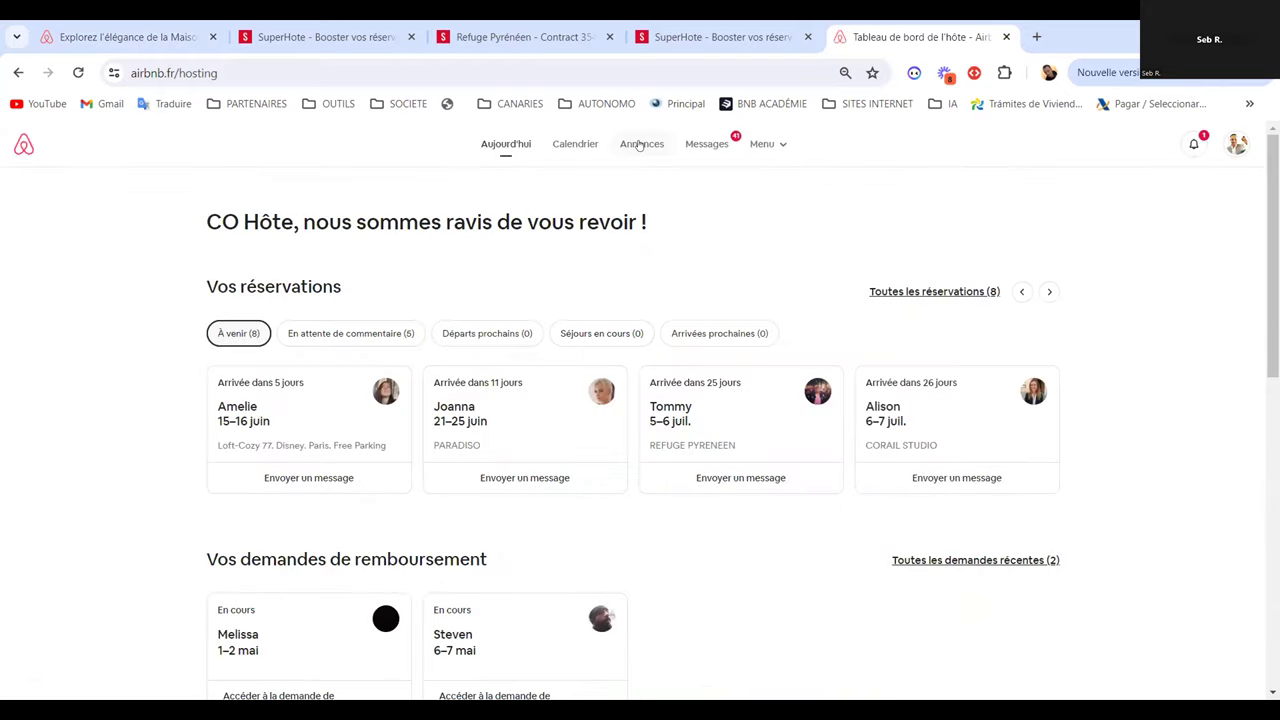
left_click(641, 143)
scroll(232, 497, "down", 3)
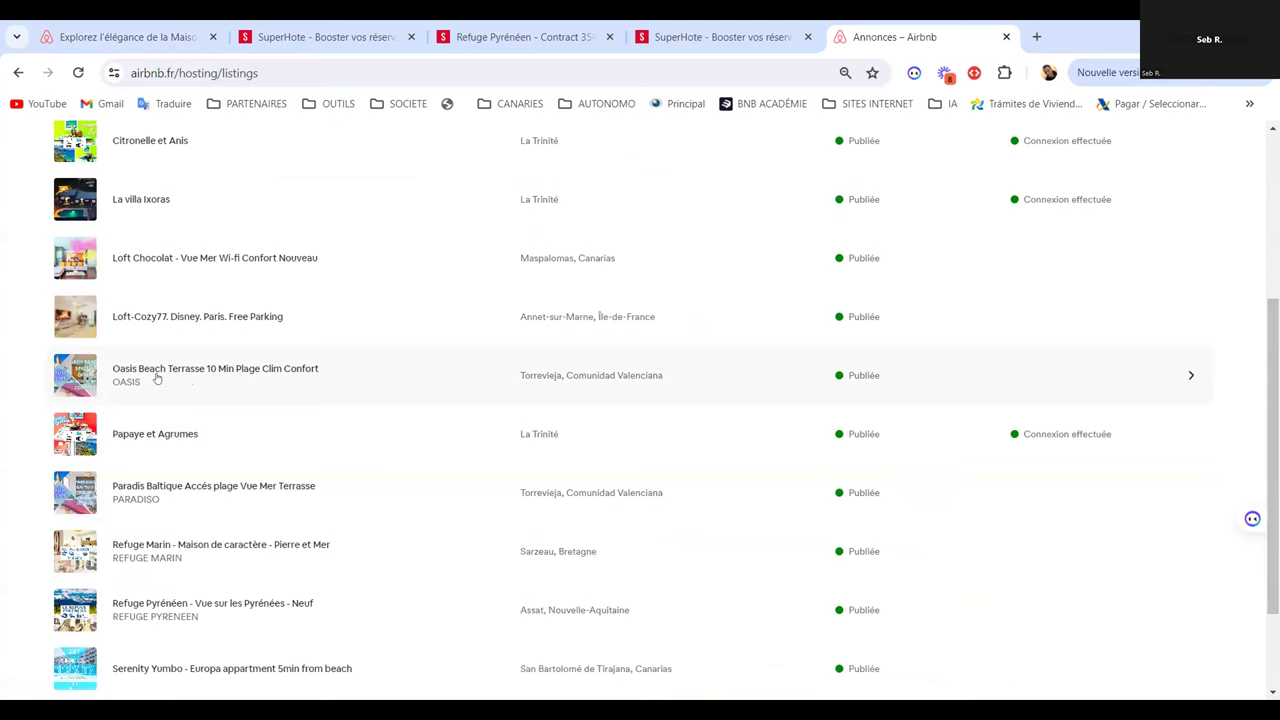
left_click(157, 378)
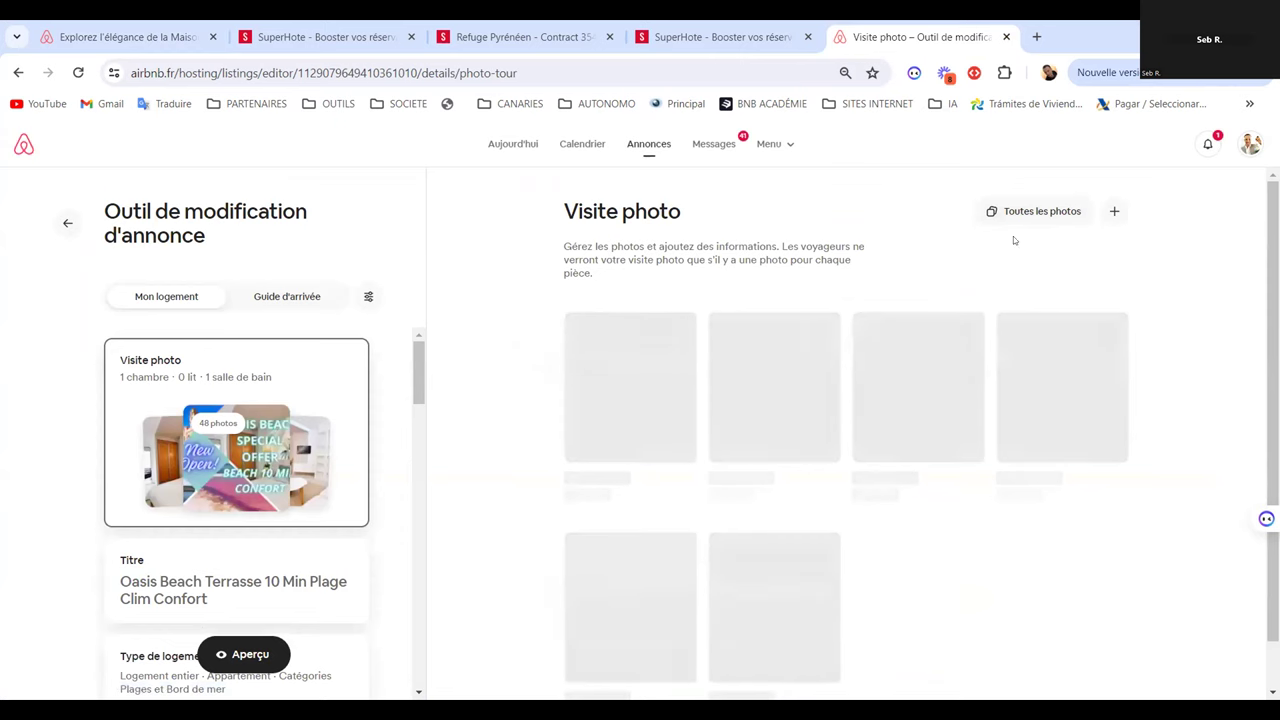
Preview the Oasis Beach listing as guests see it, browse its photo tour through the final picture, and return to the listing preview
left_click(243, 648)
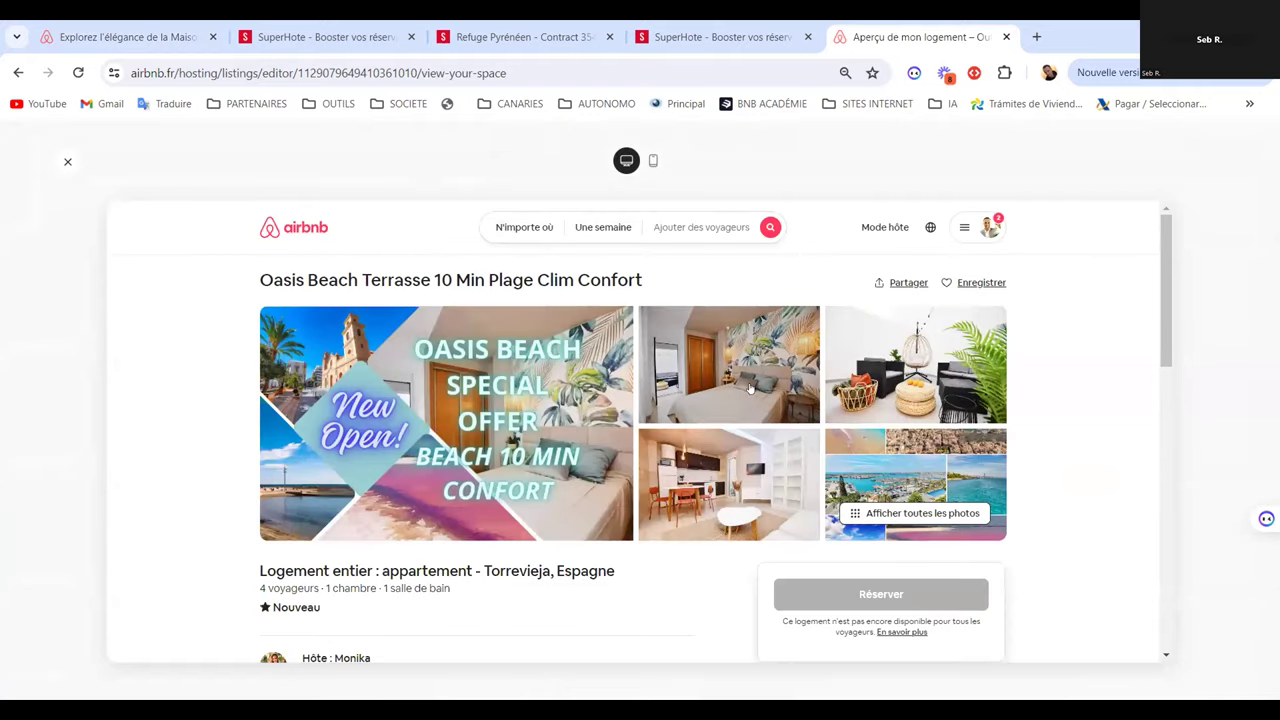
left_click(883, 349)
left_click_drag(1166, 266, 1190, 634)
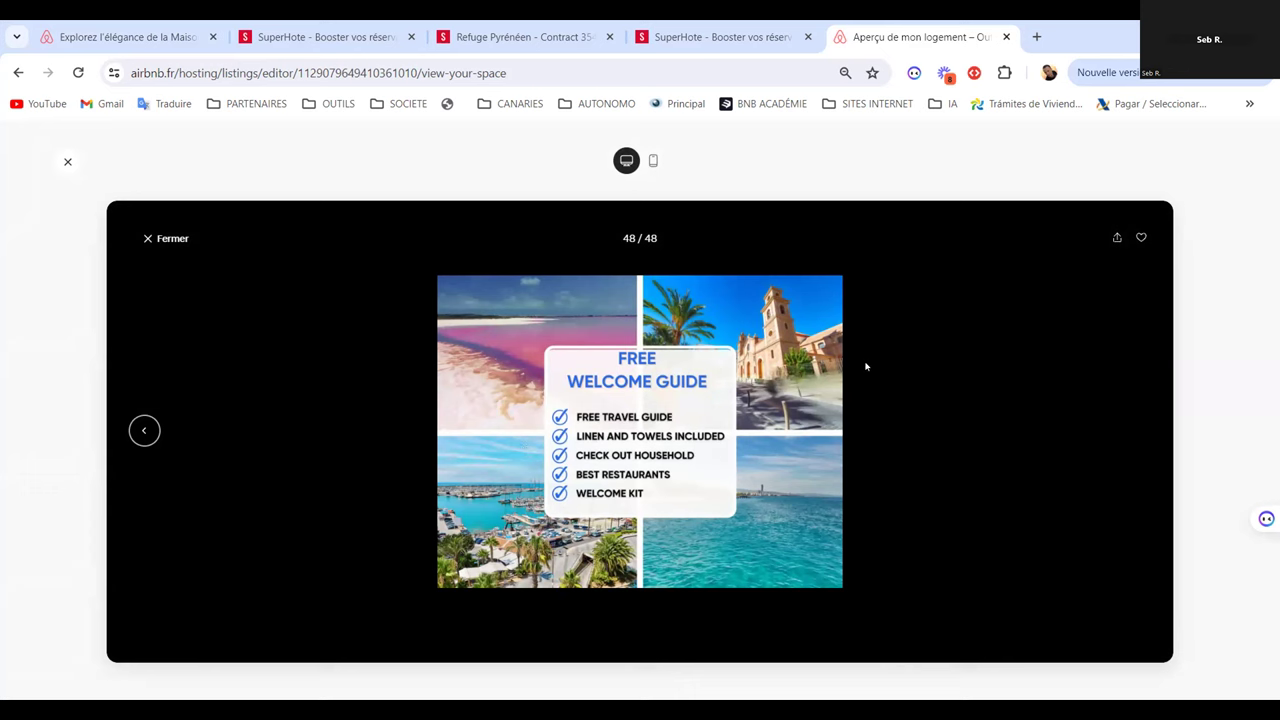
left_click(168, 240)
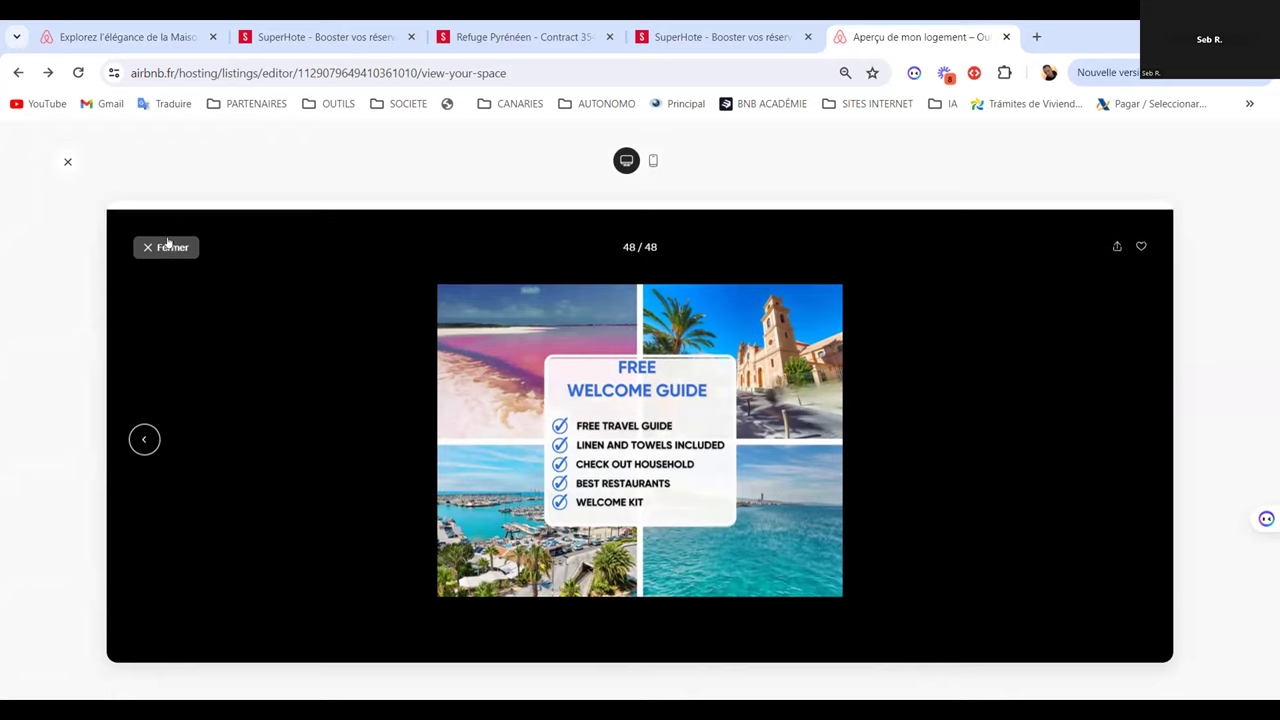
left_click_drag(1165, 638, 1165, 264)
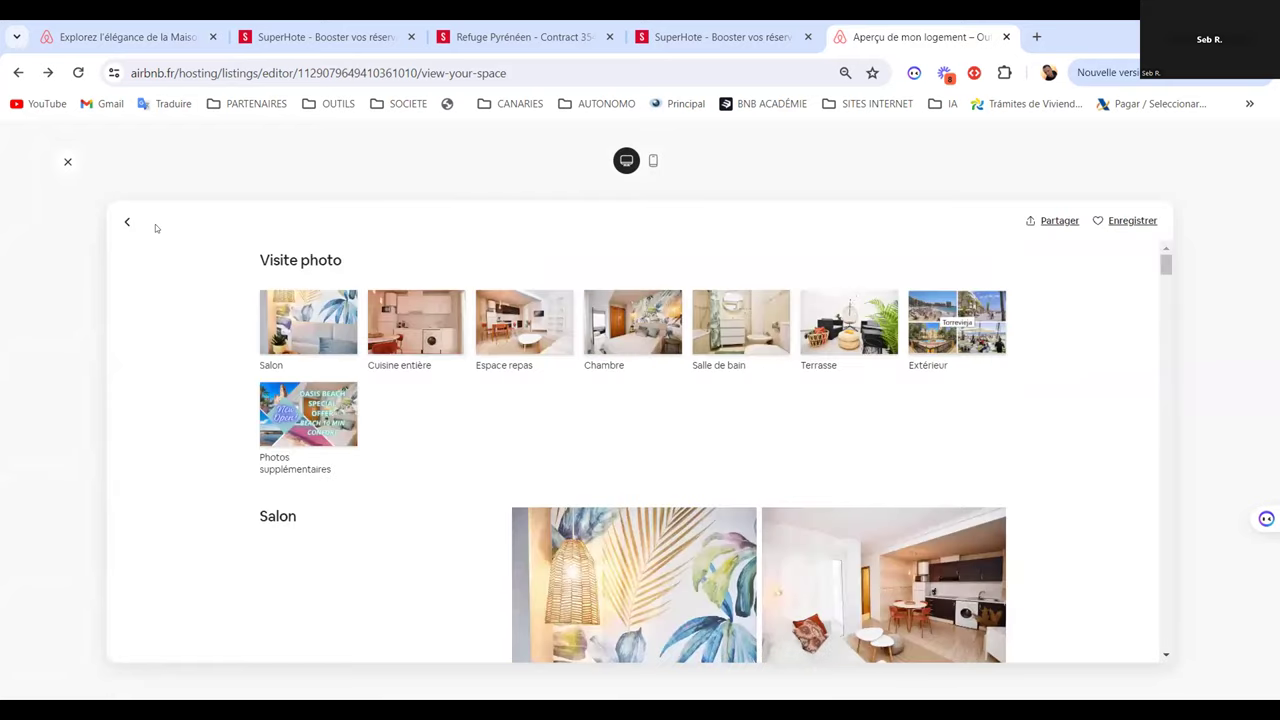
left_click(125, 222)
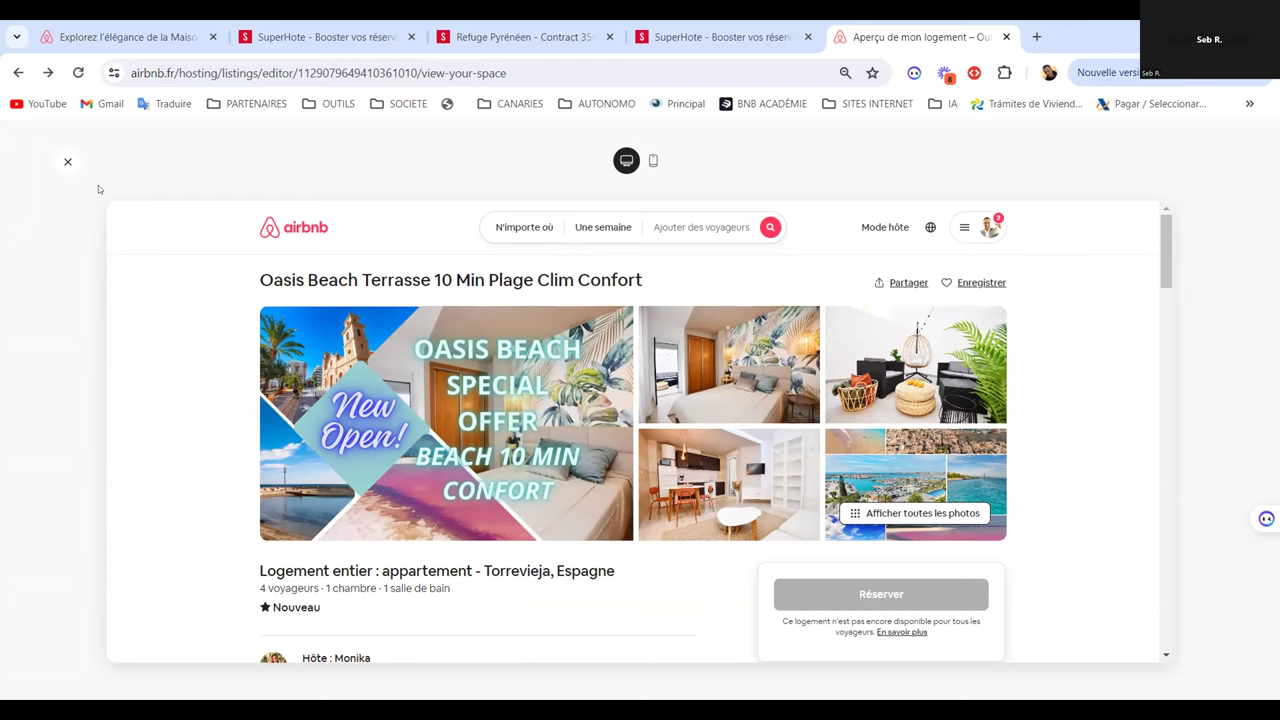
Switch to the SuperHote calendar in the second browser tab and view the account's Paramètres page, including its Stripe integrations
left_click(705, 32)
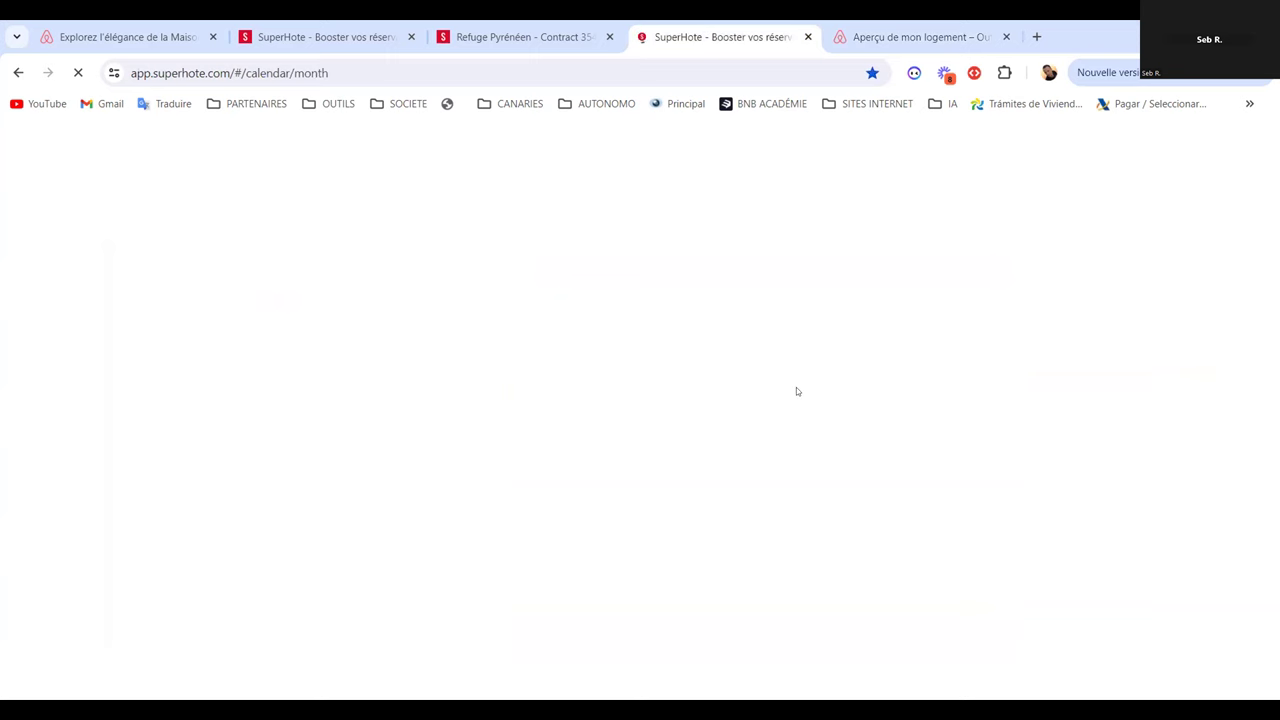
key("ctrl+2")
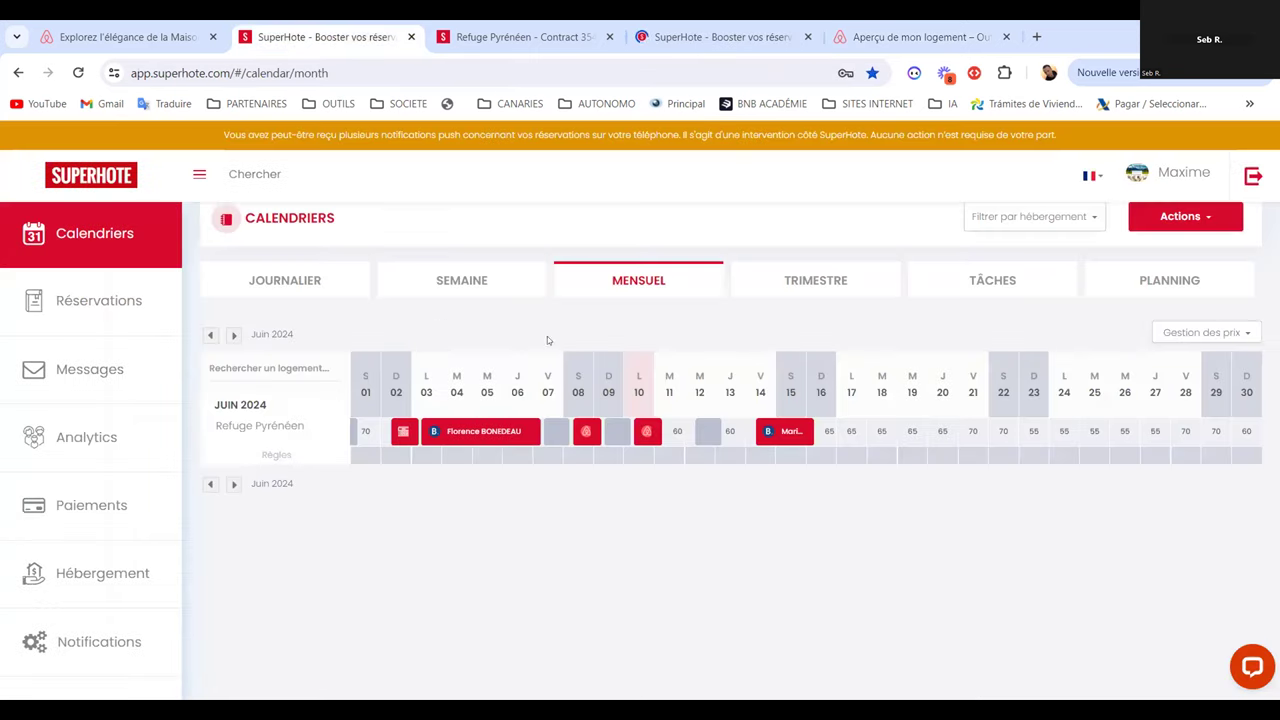
left_click(1183, 173)
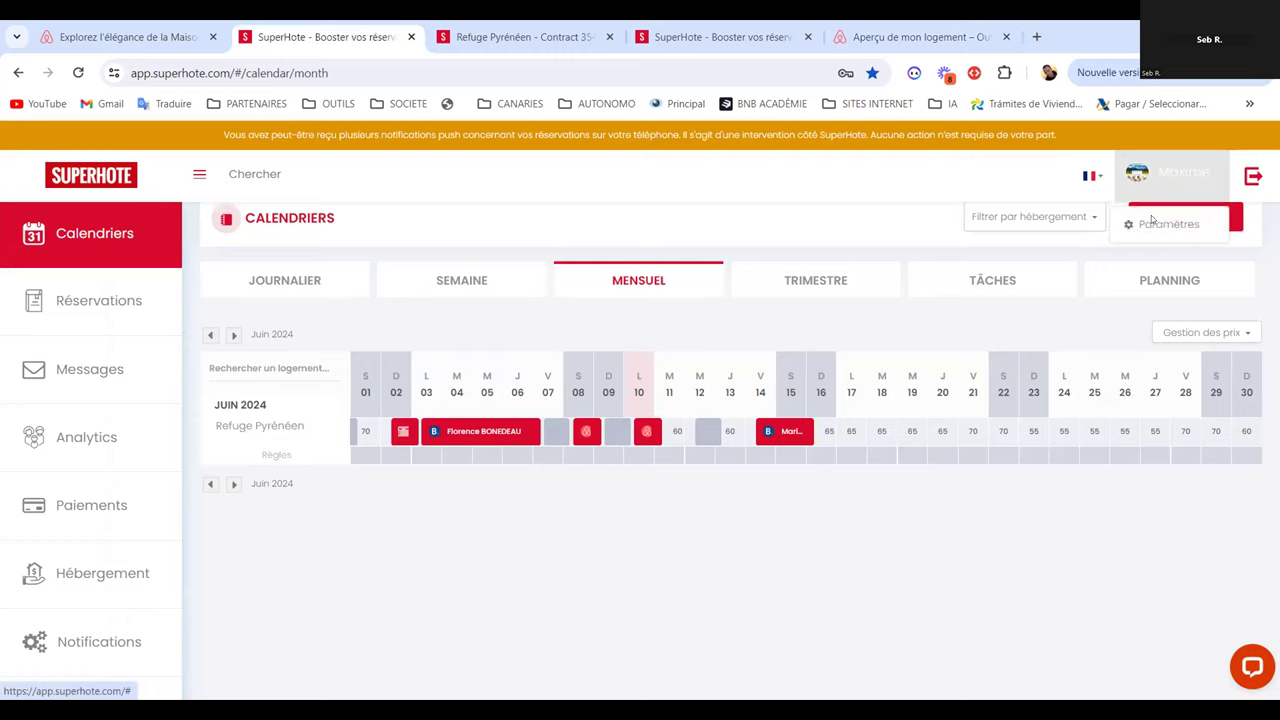
left_click(1155, 223)
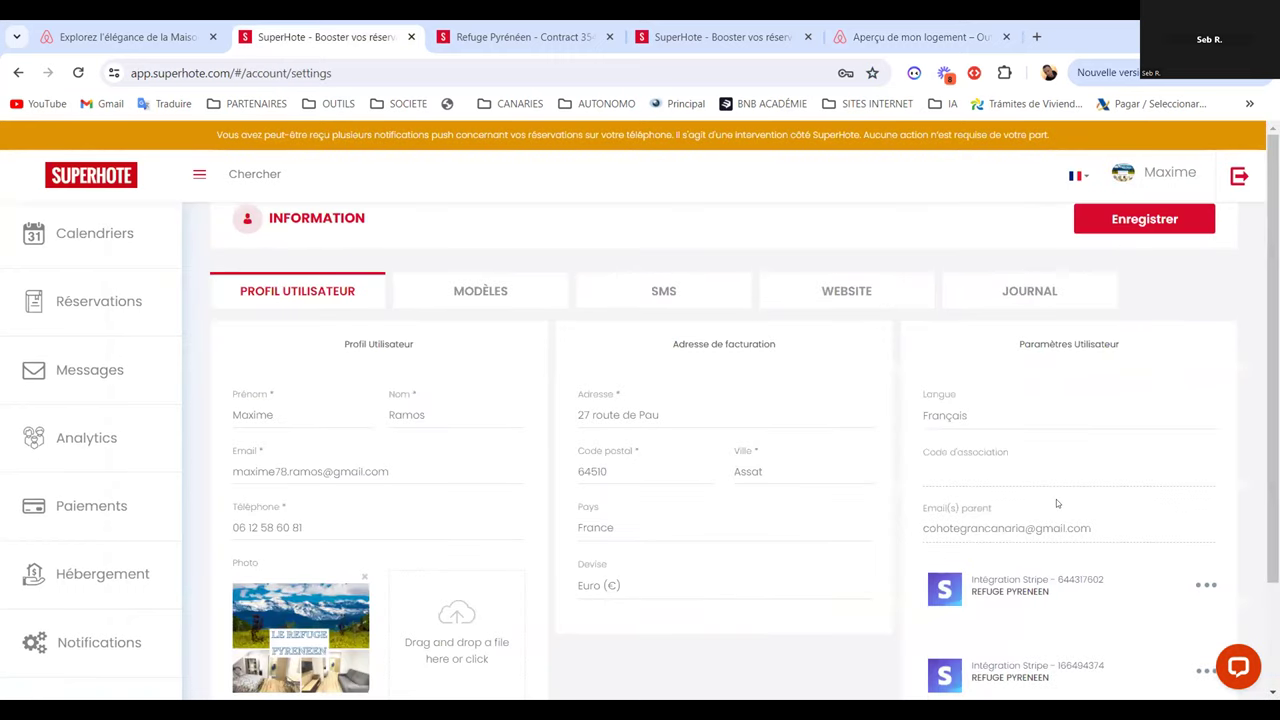
scroll(1117, 483, "down", 2)
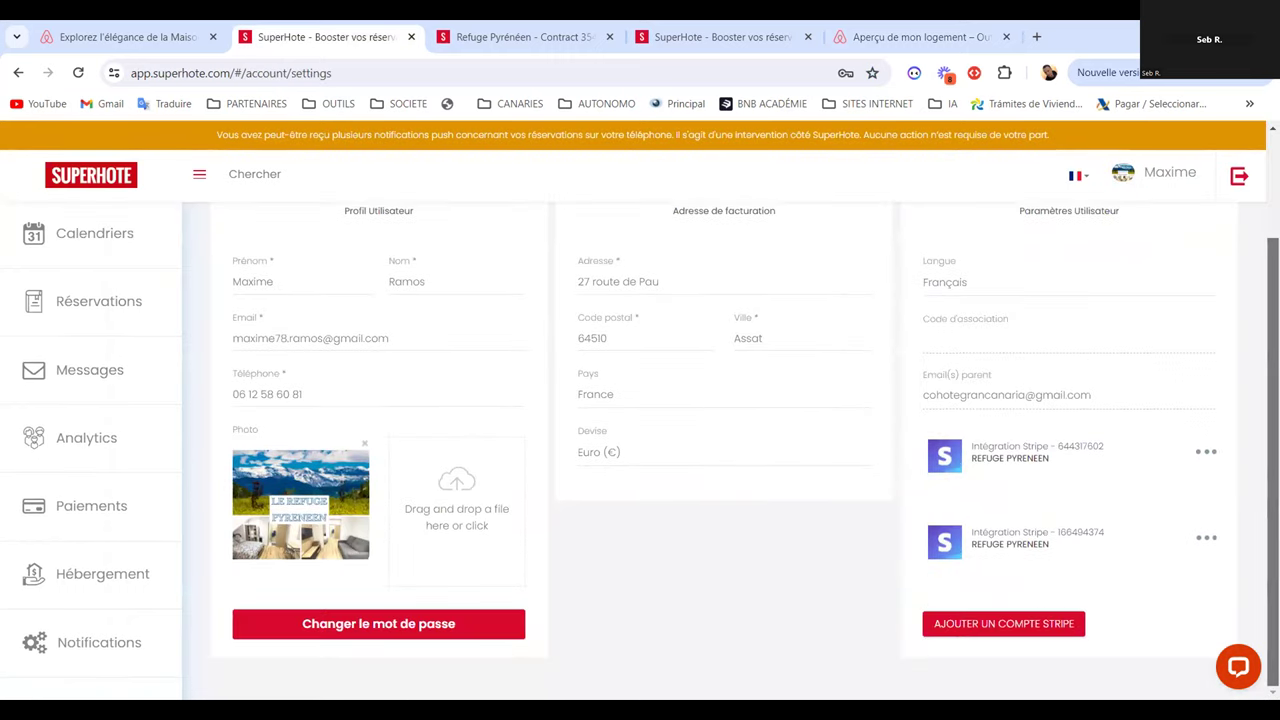
scroll(724, 450, "up", 2)
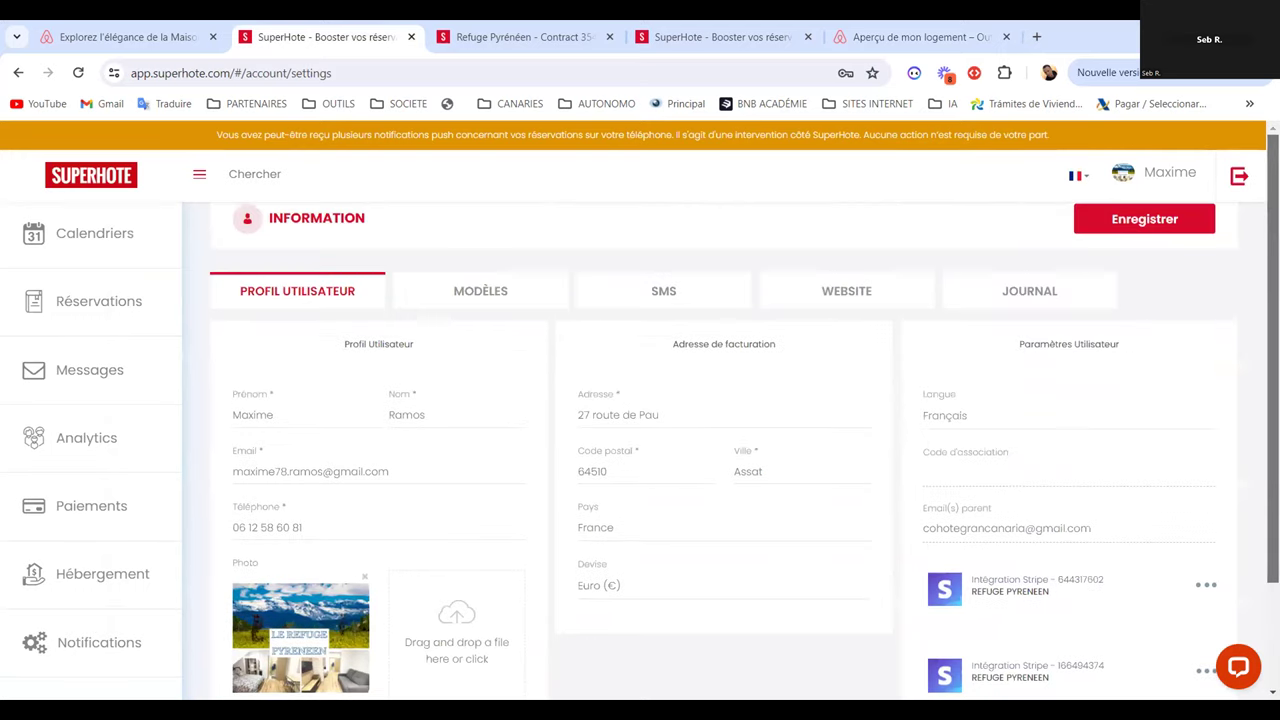
Examine the Website, SMS, Modèles and Profil utilisateur sections of the account settings
left_click(843, 303)
left_click(645, 298)
left_click(478, 293)
left_click(309, 294)
scroll(740, 440, "down", 2)
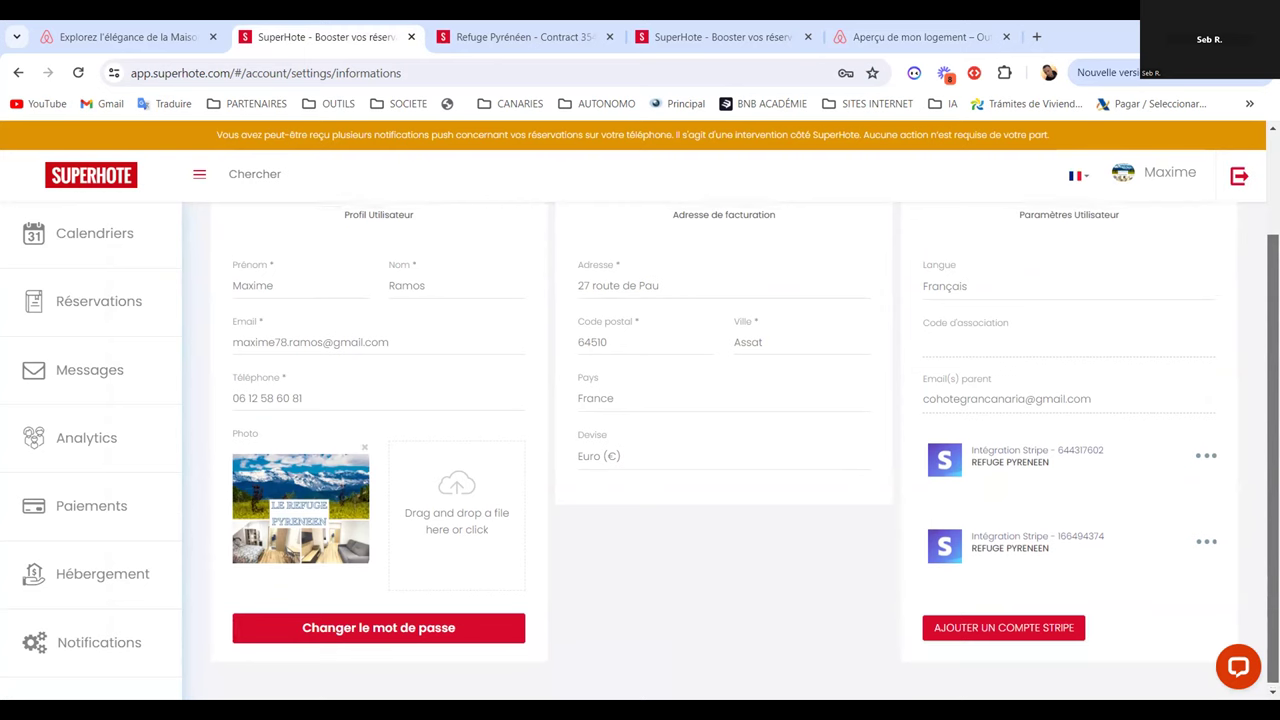
scroll(740, 440, "up", 2)
Log out of SuperHote and sign in to the Gran Canaria co-host account with its saved e-mail and password
left_click(1237, 176)
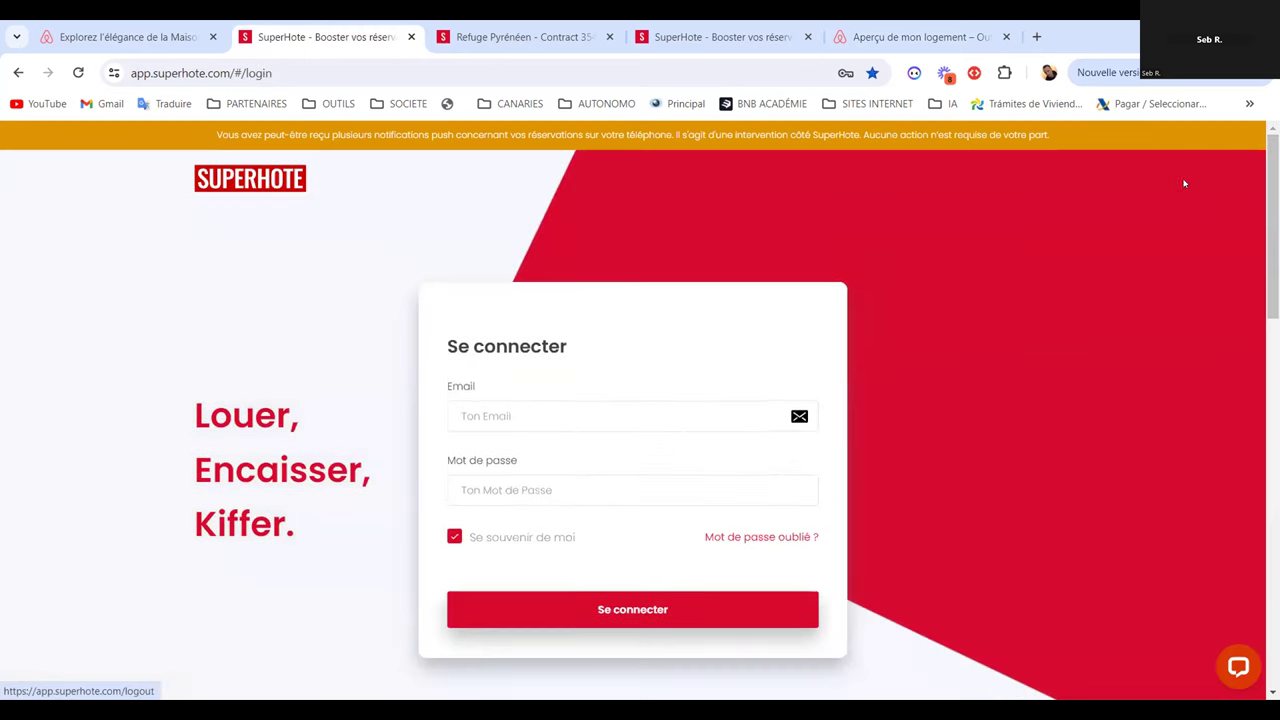
triple_click(629, 419)
key("BackSpace")
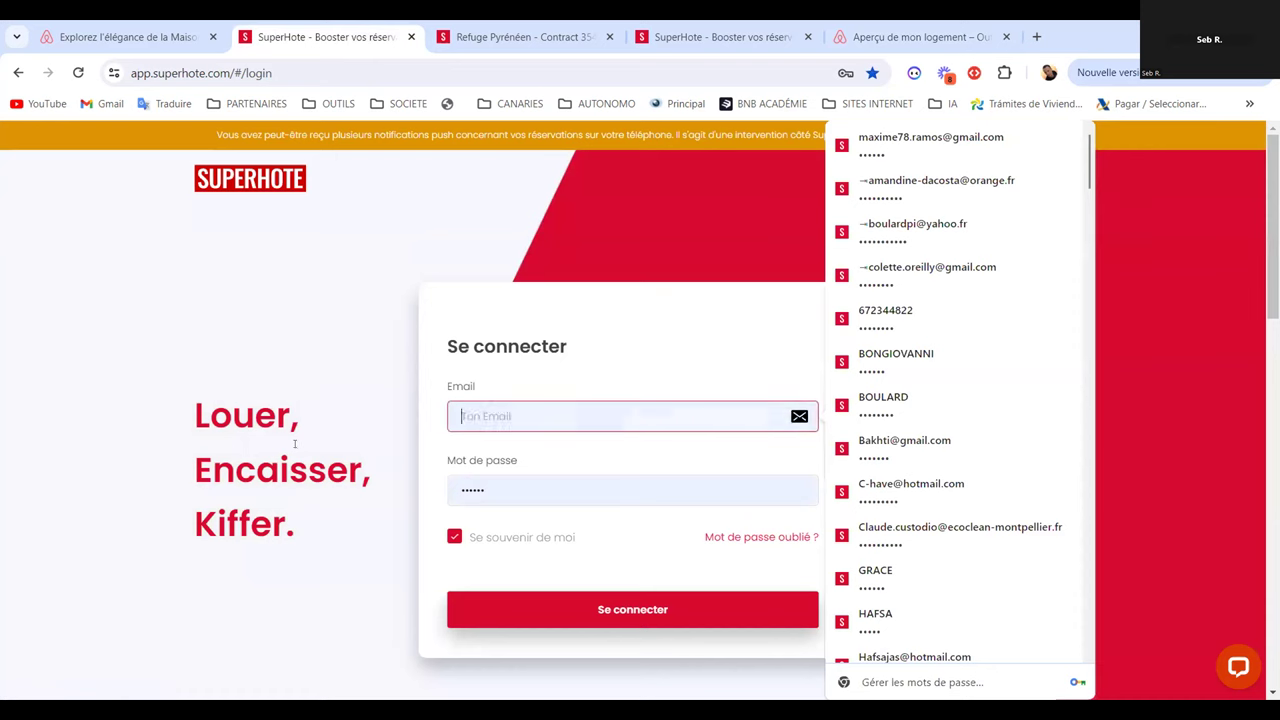
type("cohote")
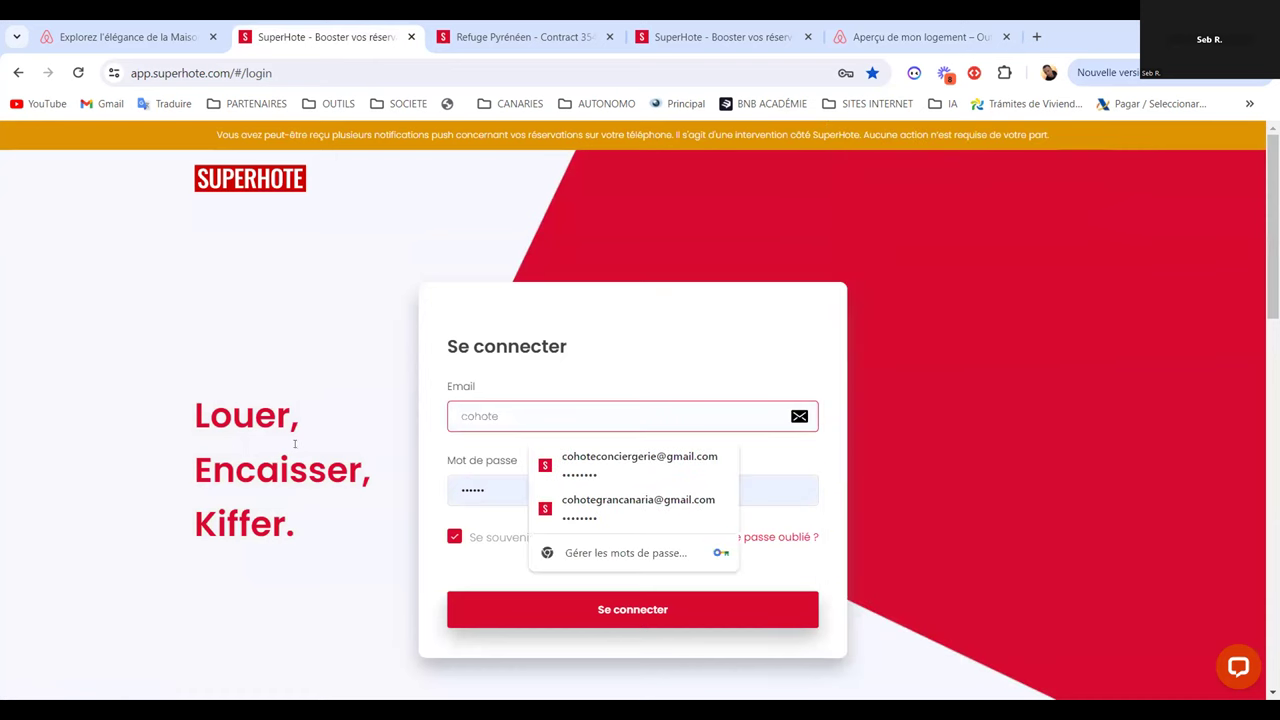
left_click(590, 510)
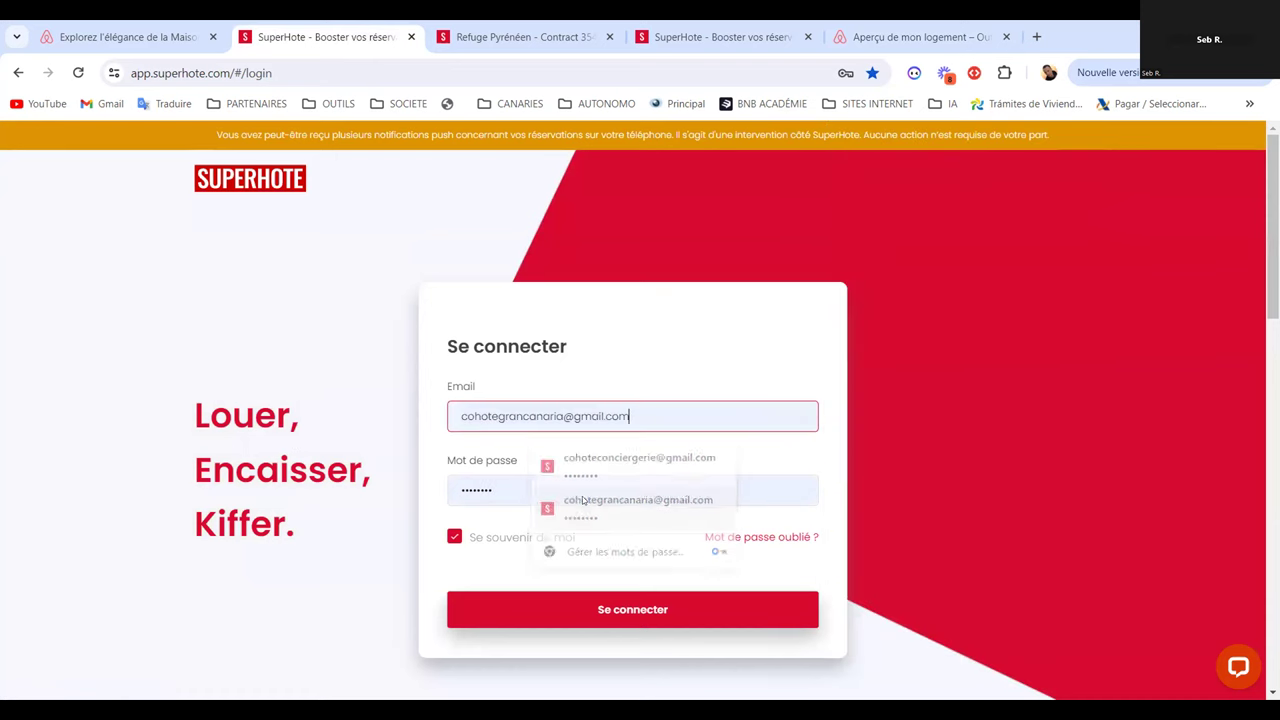
left_click(633, 595)
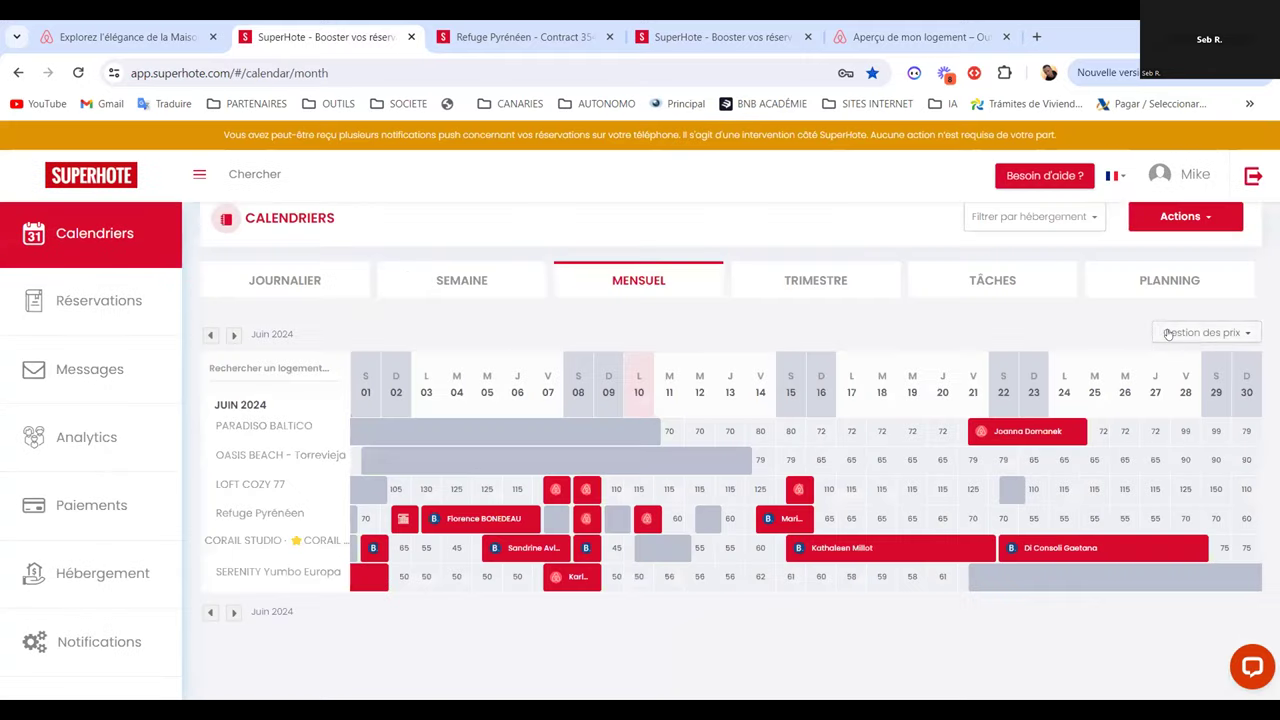
Open this account's Paramètres and load the Lien Moteur de réservation address in a new browser tab
left_click(1172, 172)
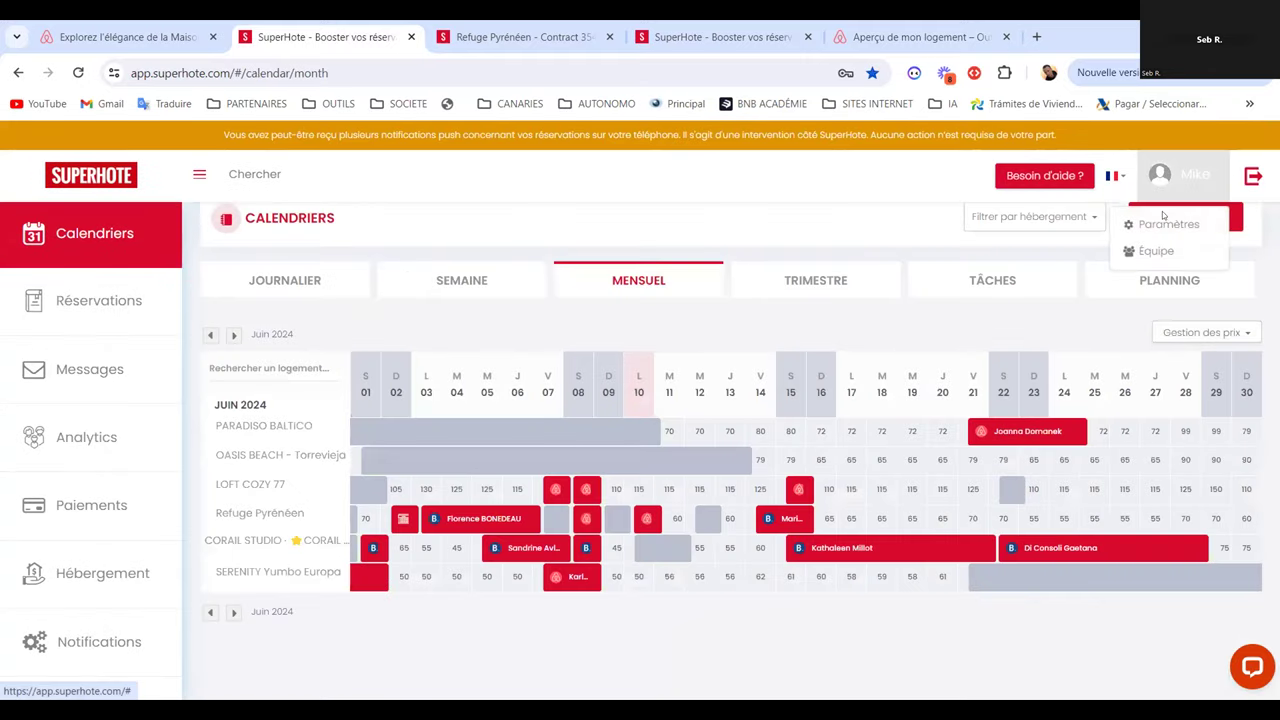
left_click(1160, 224)
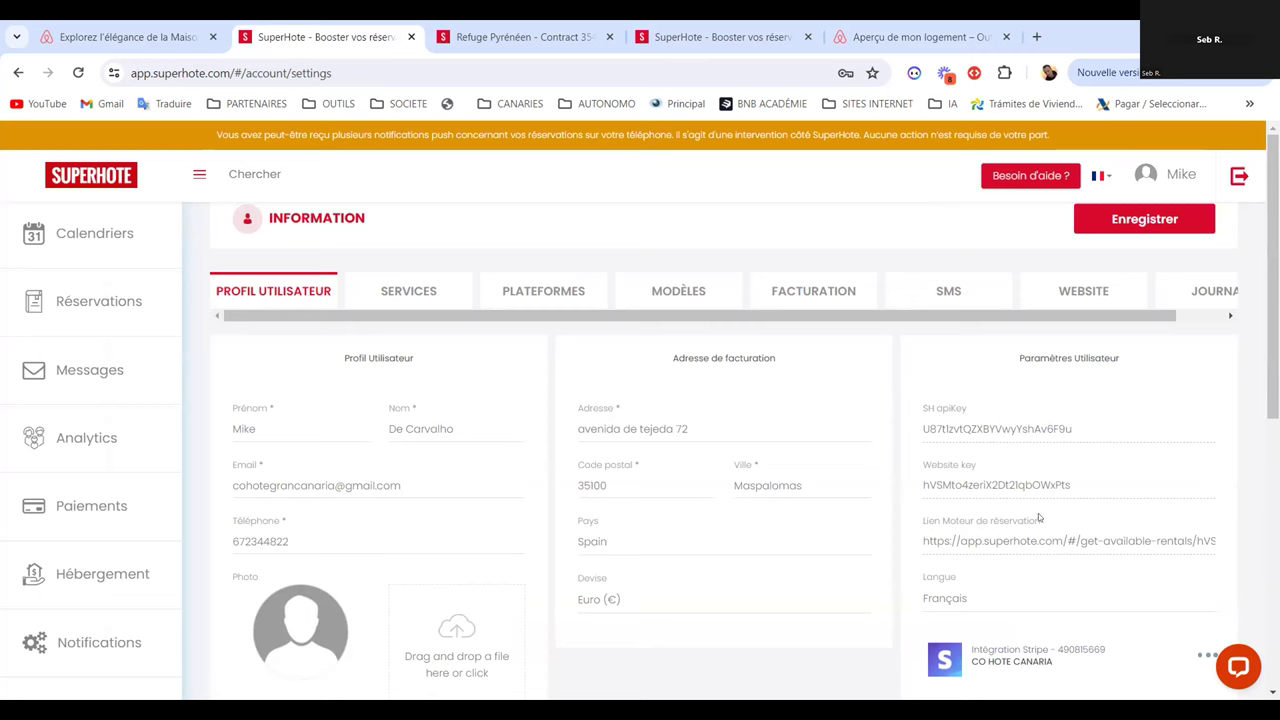
double_click(967, 540)
triple_click(970, 541)
right_click(972, 541)
left_click(816, 360)
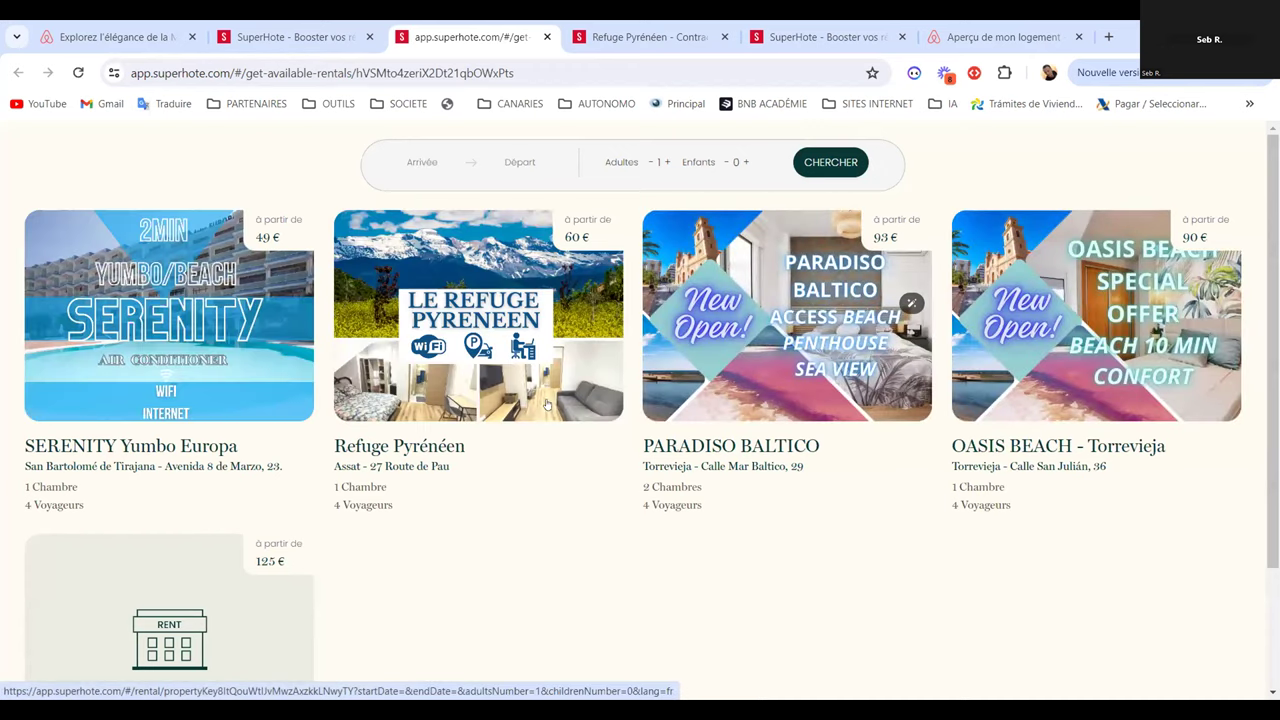
View the Refuge Pyrénéen page from the booking engine's rental list, go back to the list, and return to the SuperHote settings tab
left_click(388, 342)
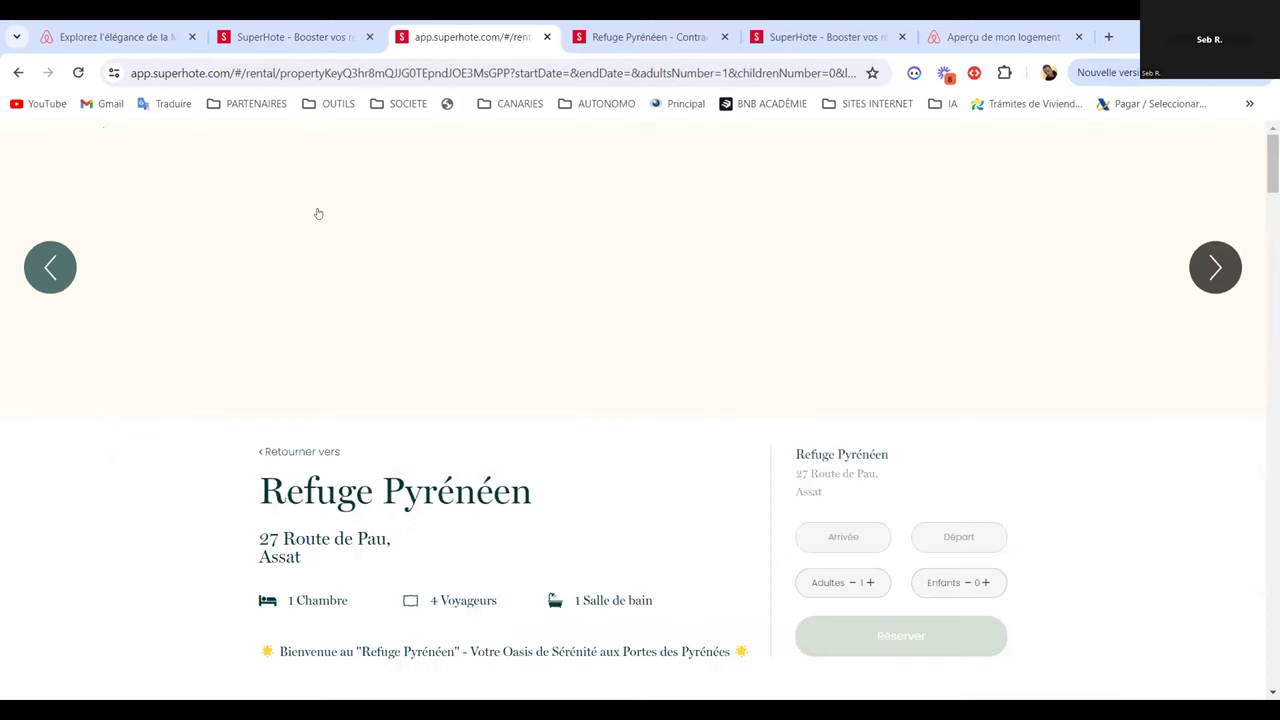
key("alt+Left")
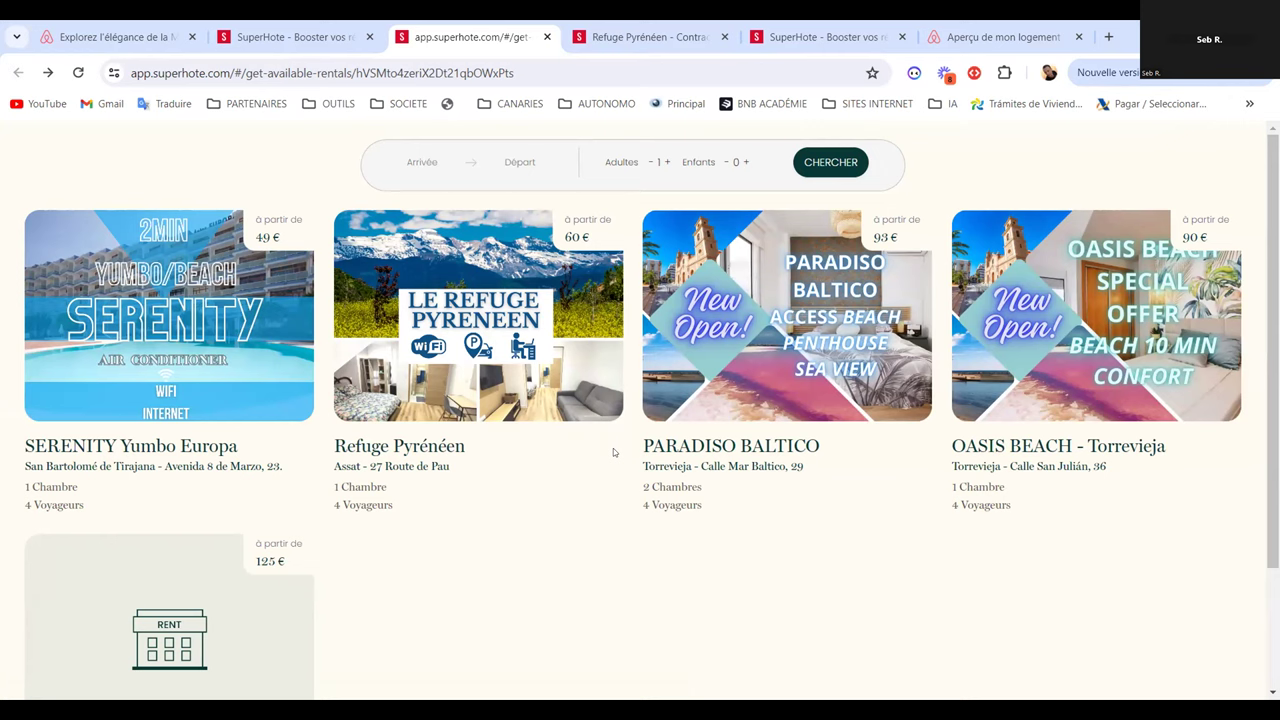
left_click(619, 37)
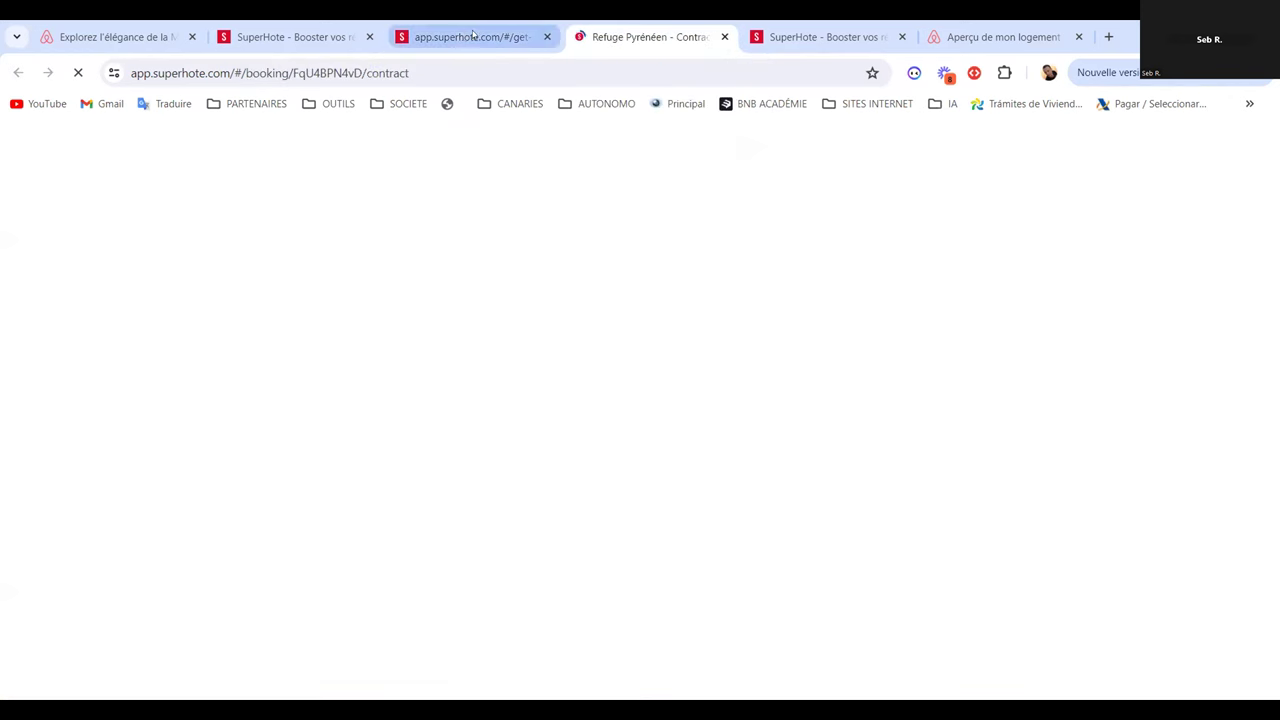
left_click(463, 37)
left_click(291, 27)
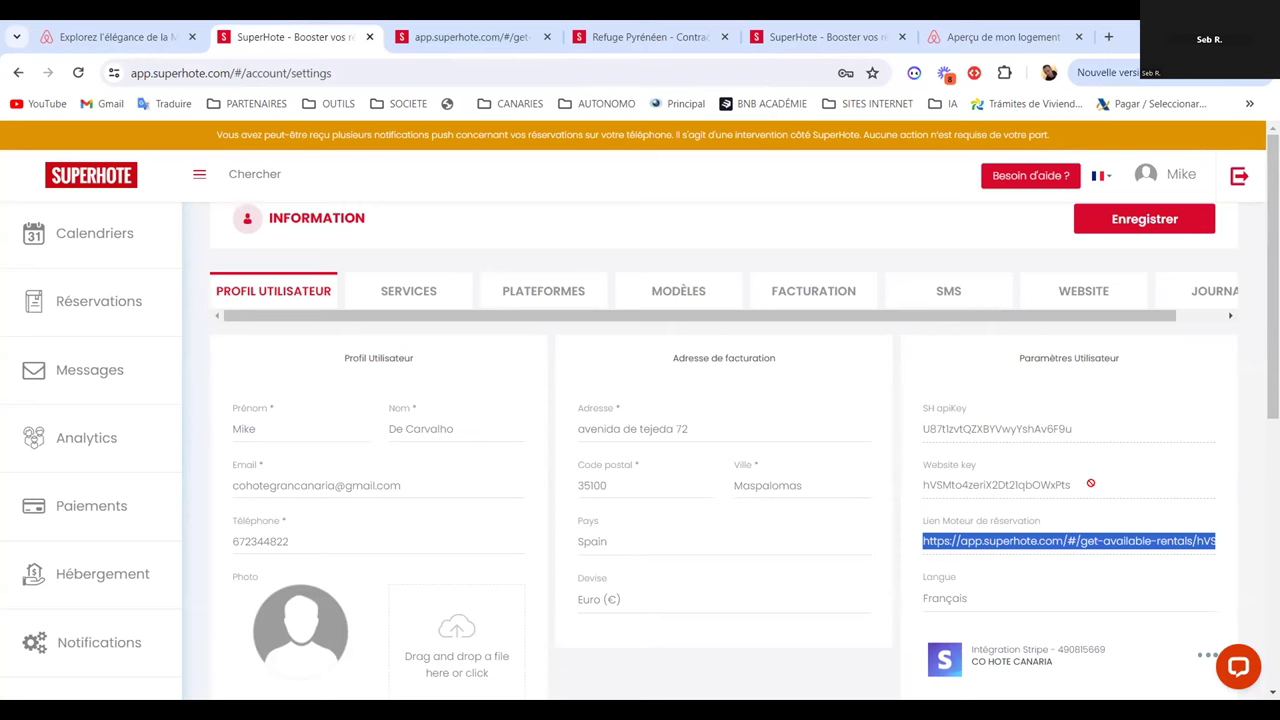
Check the Website settings, return to the user profile settings, and select the Lien Moteur de réservation address
left_click(1073, 292)
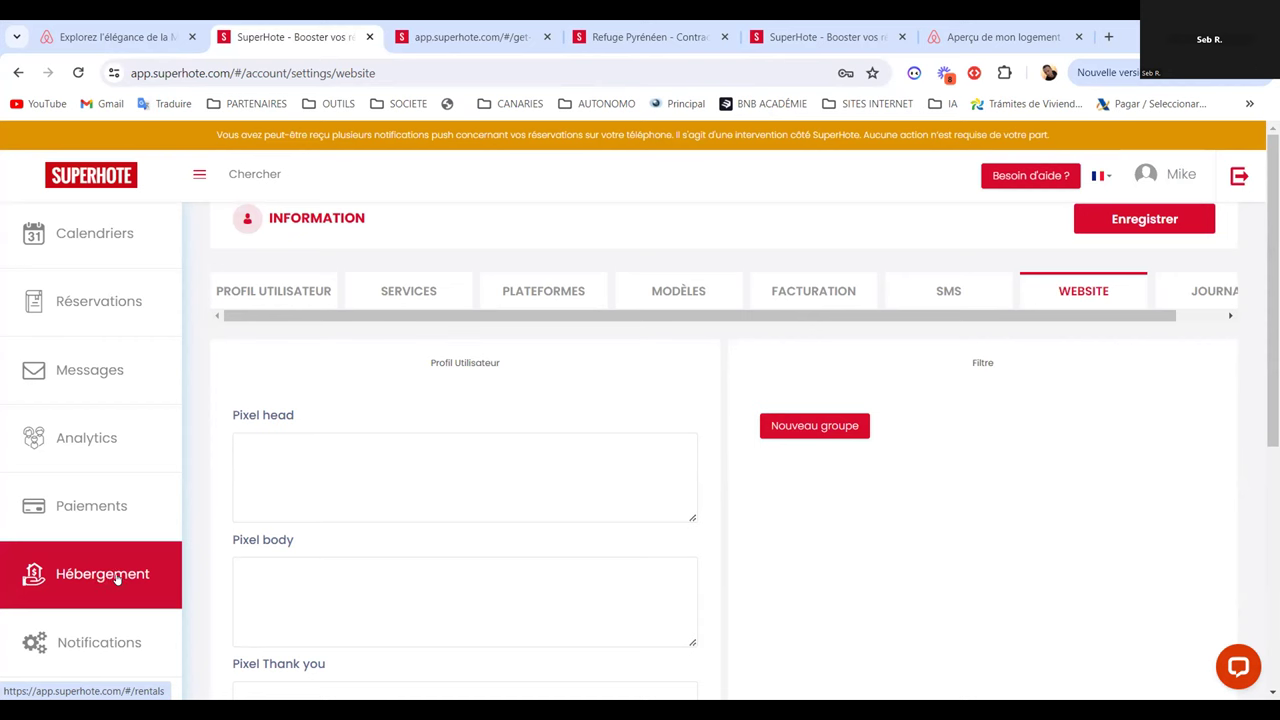
left_click(1172, 177)
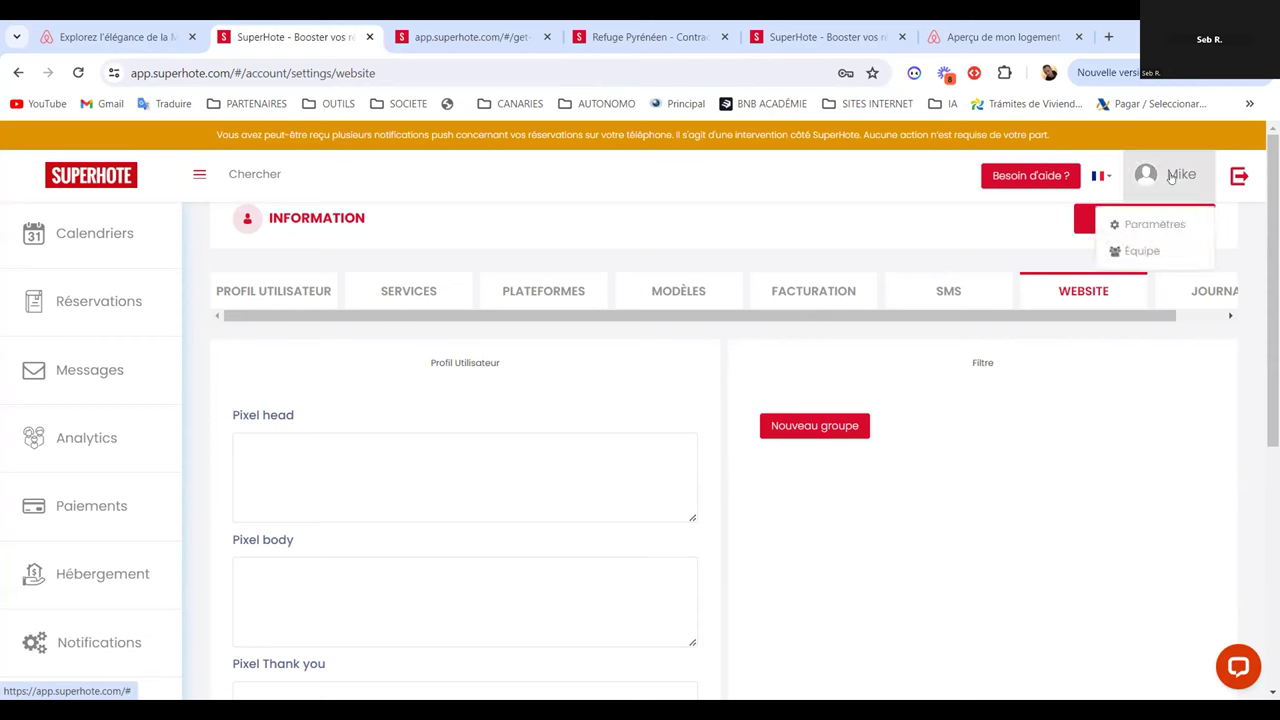
left_click(1152, 222)
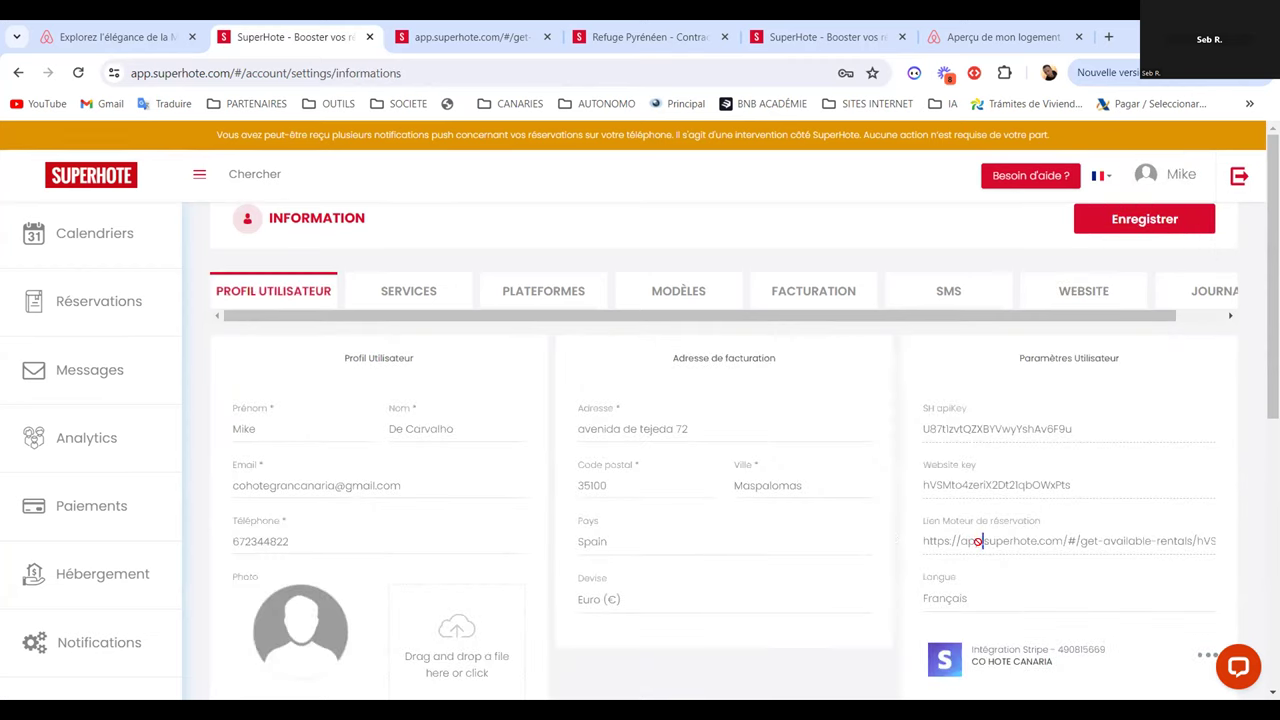
double_click(940, 542)
triple_click(942, 541)
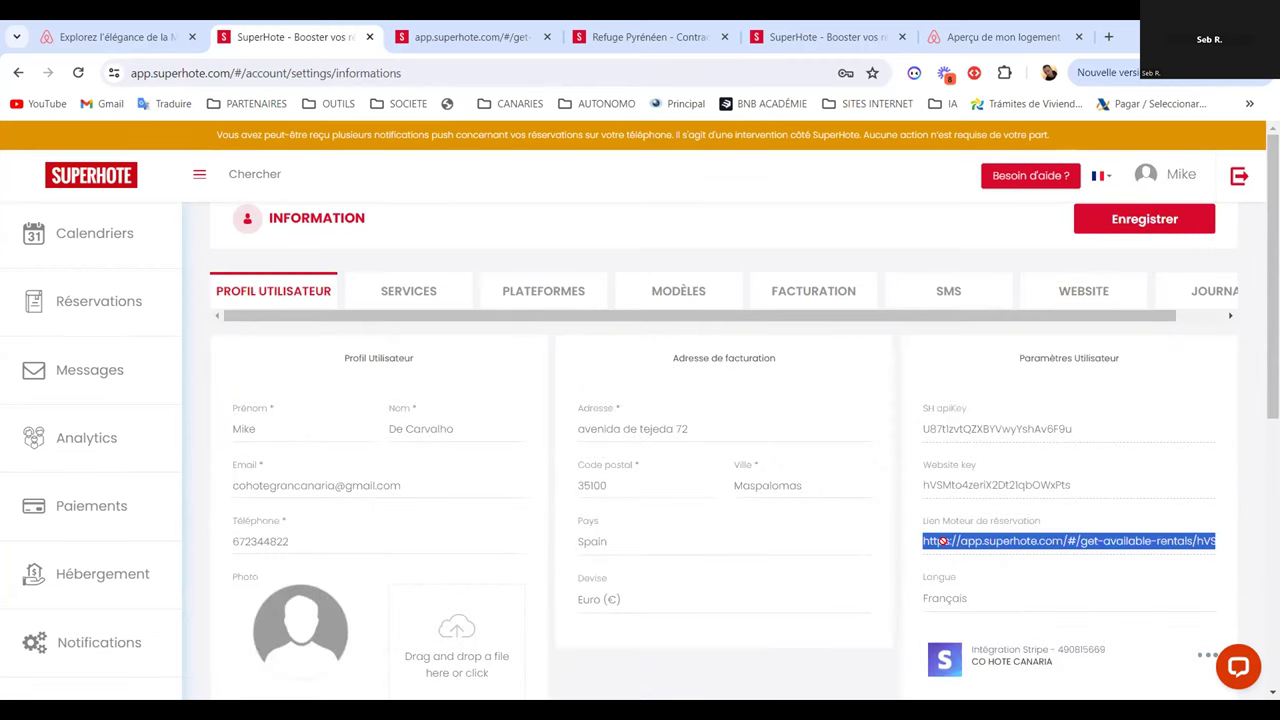
right_click(942, 541)
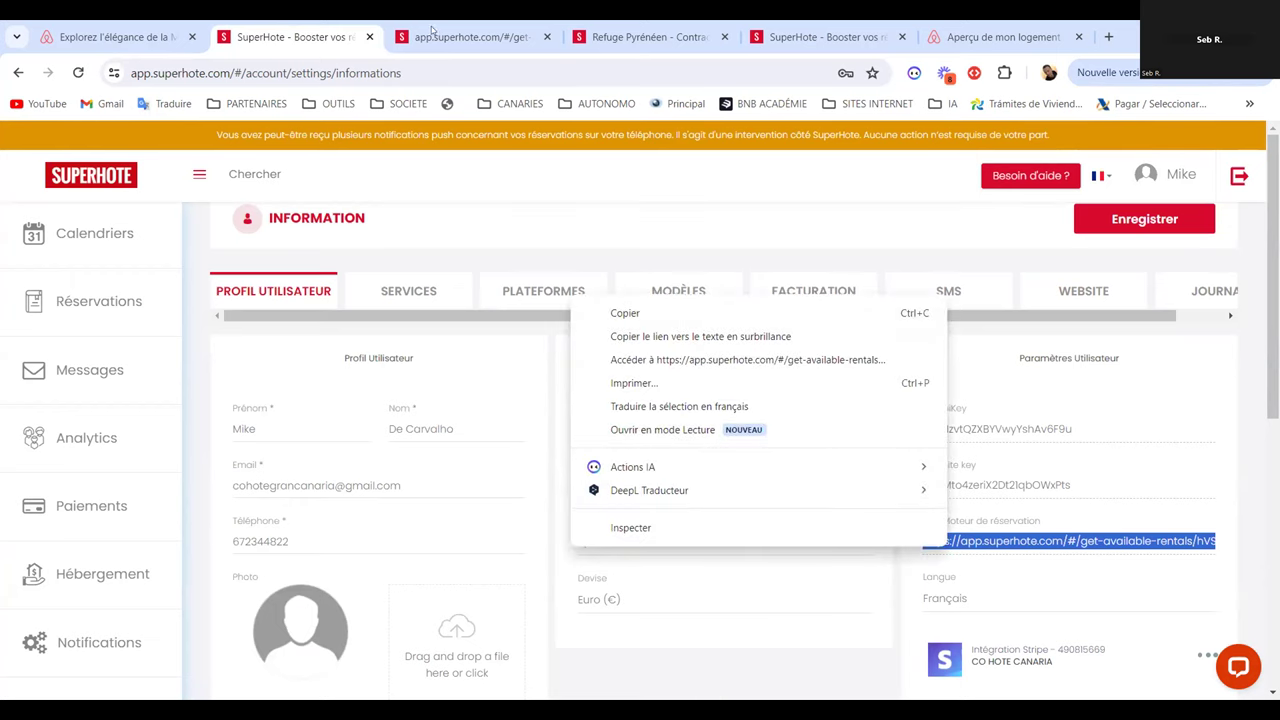
Open the Refuge Pyrénéen page in the booking engine tab and copy its full URL
left_click(432, 28)
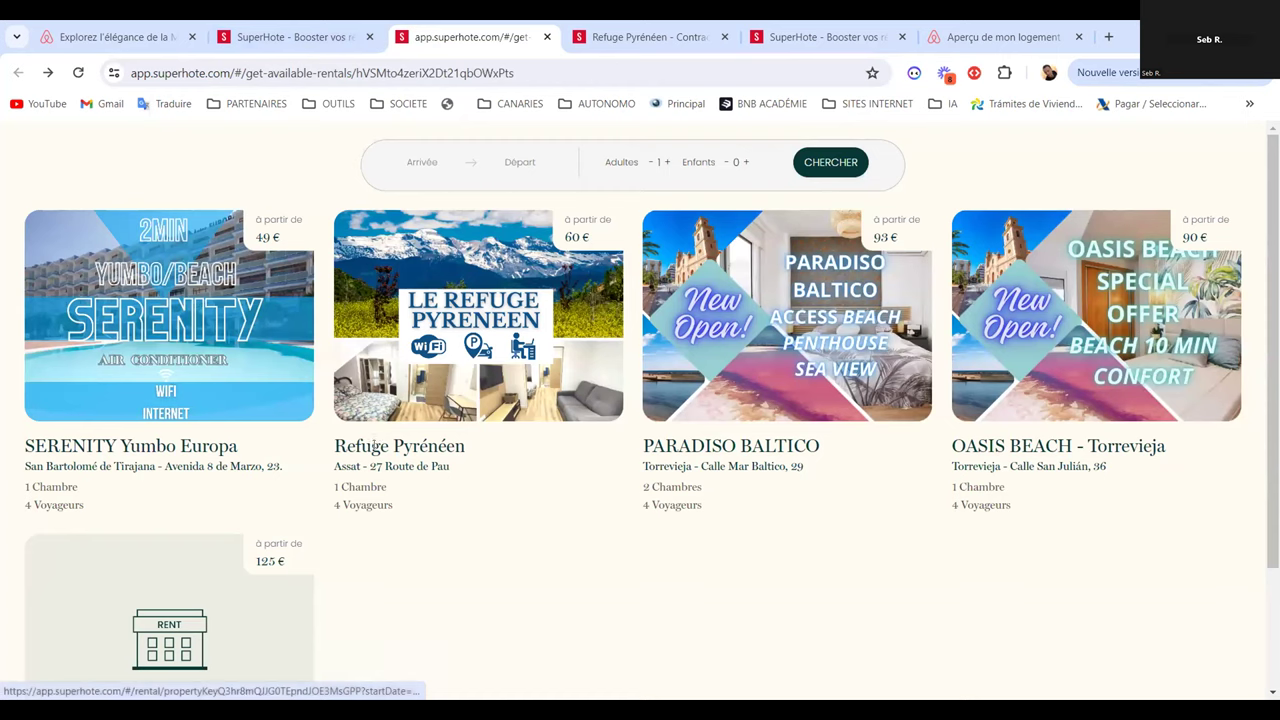
right_click(442, 330)
left_click(397, 298)
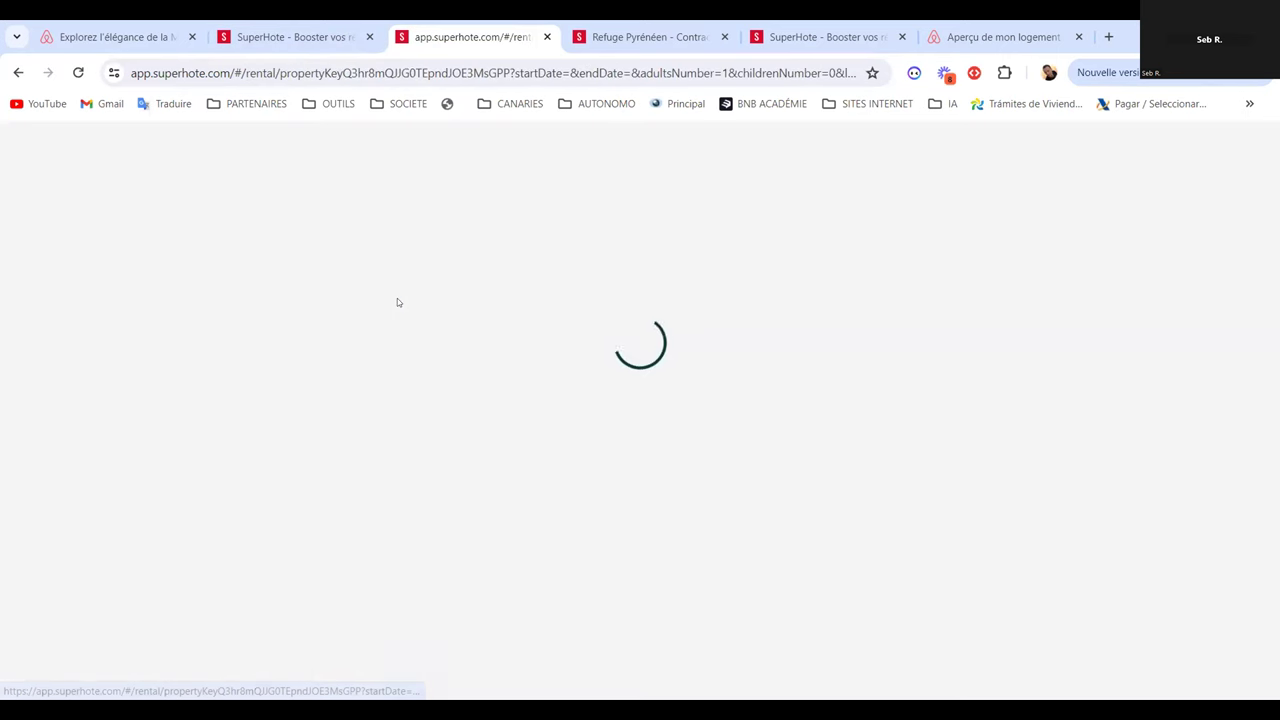
right_click(373, 80)
key("ctrl+c")
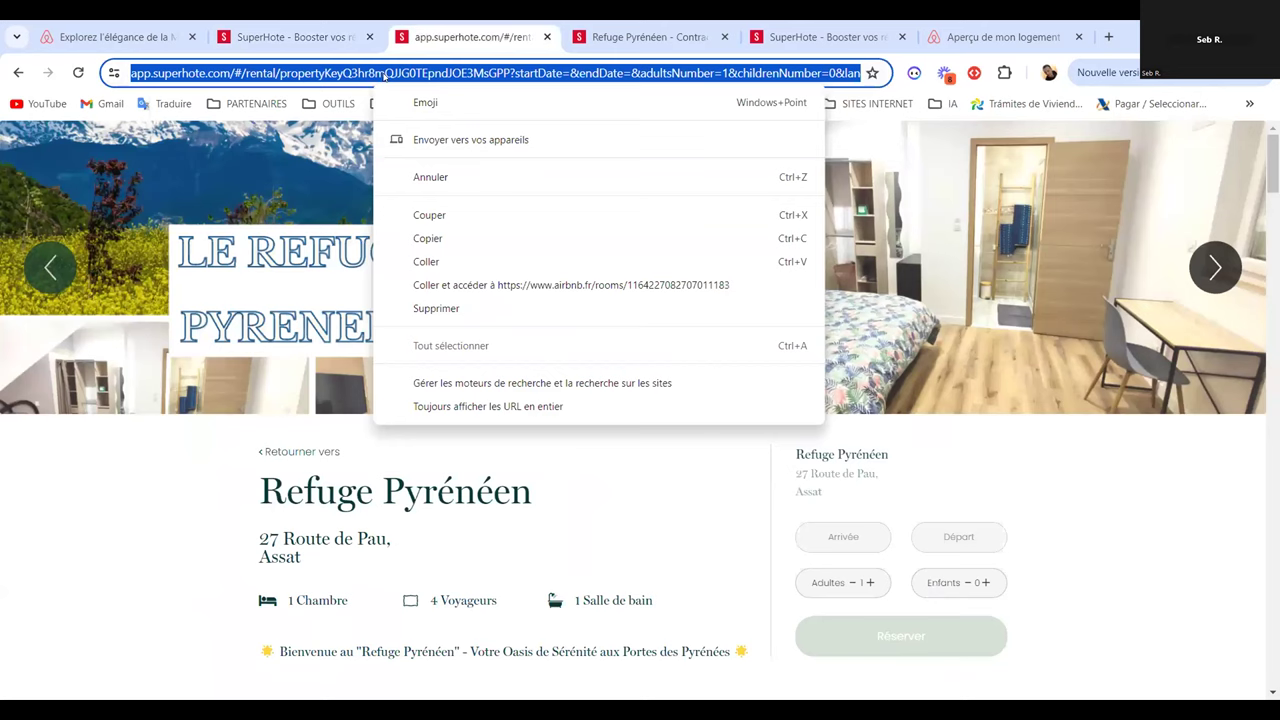
left_click(447, 236)
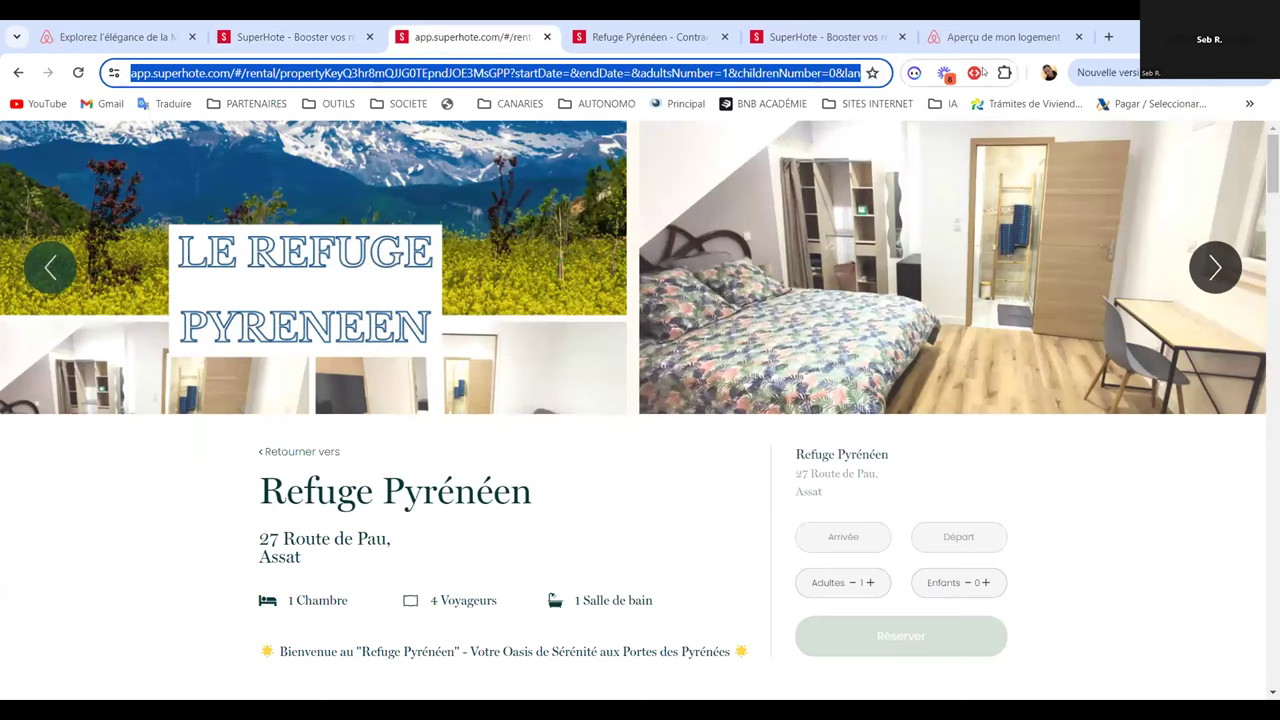
Search Google for "short url" in a new browser tab and open the URL Shortener site shorturl.at
left_click(1108, 37)
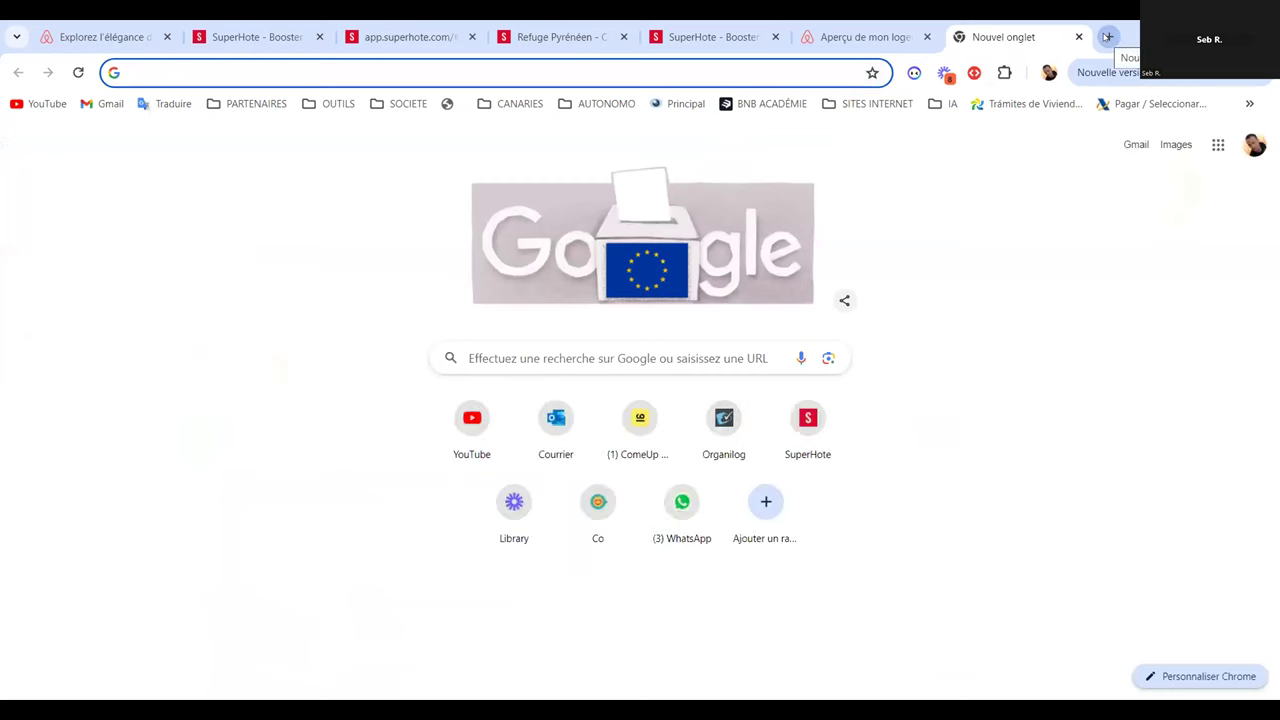
type("shrt")
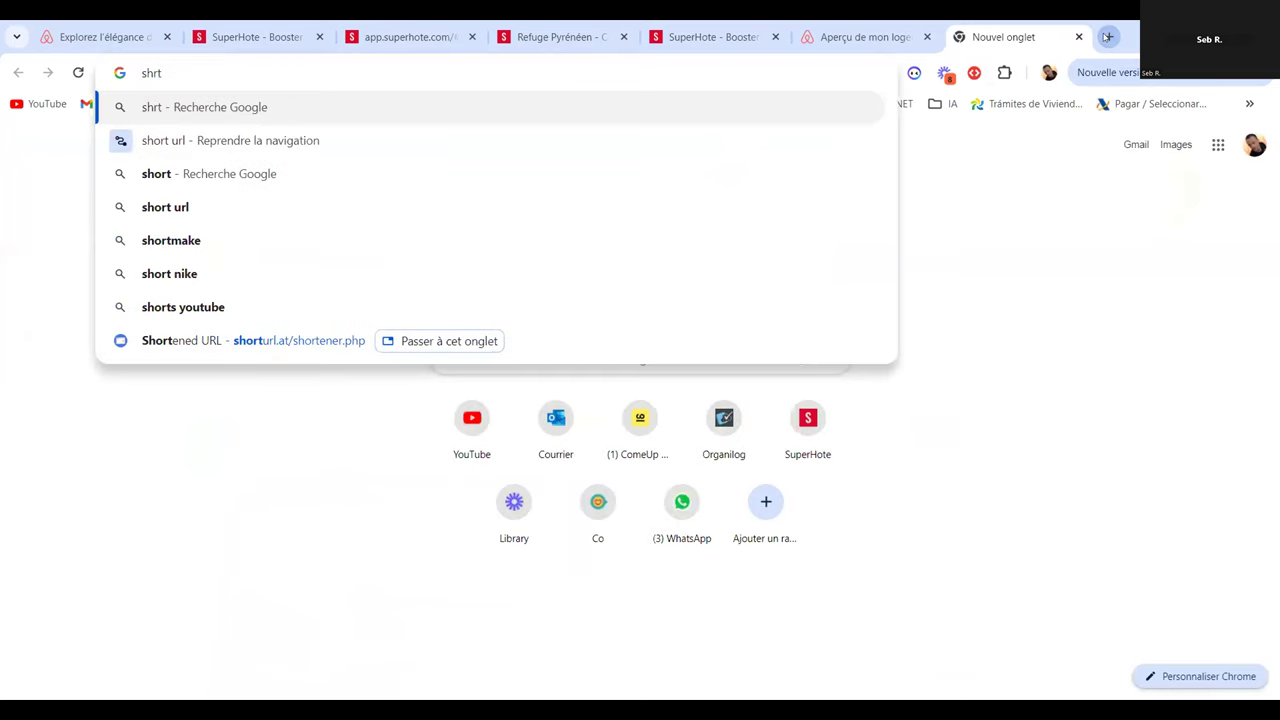
left_click(170, 138)
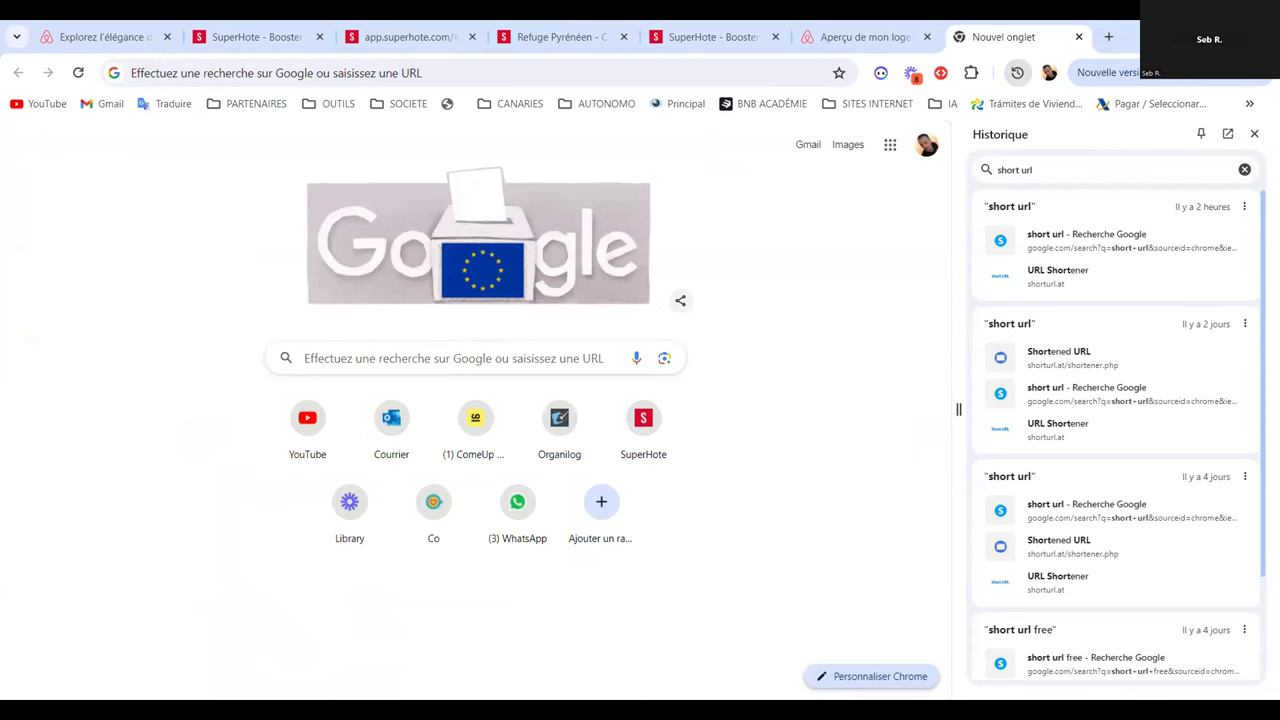
left_click(1254, 133)
left_click(484, 66)
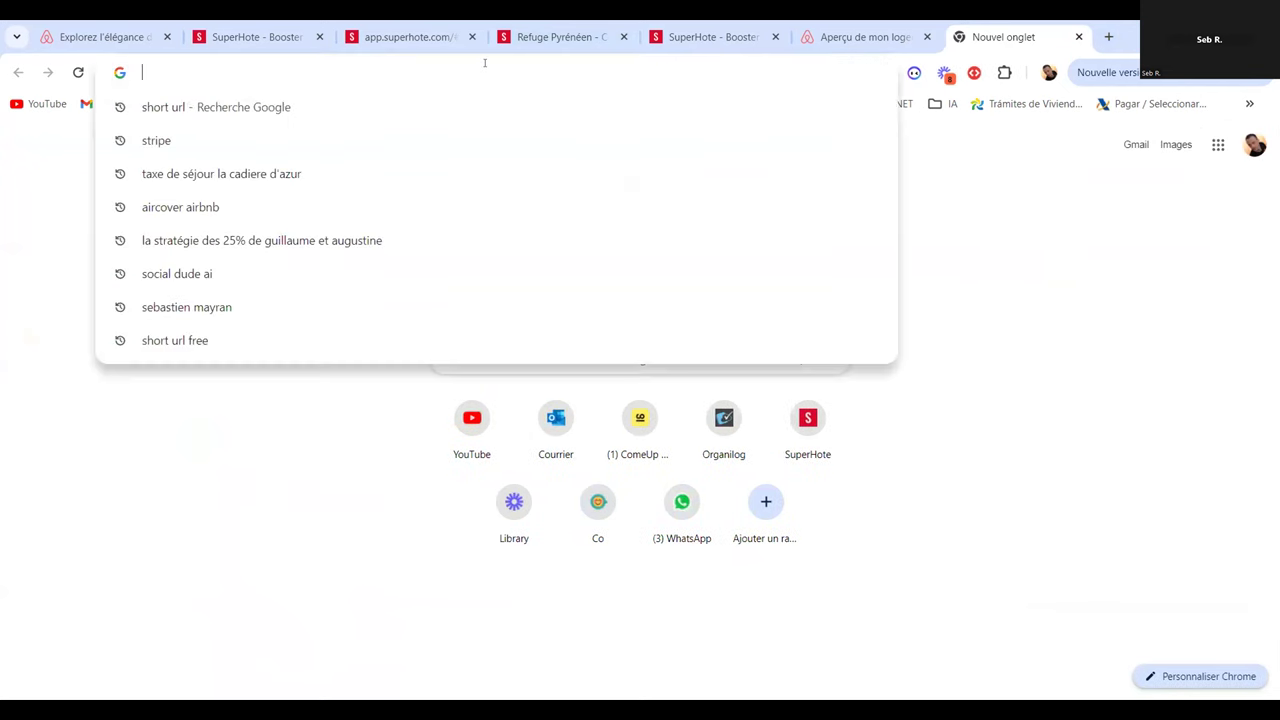
type("short")
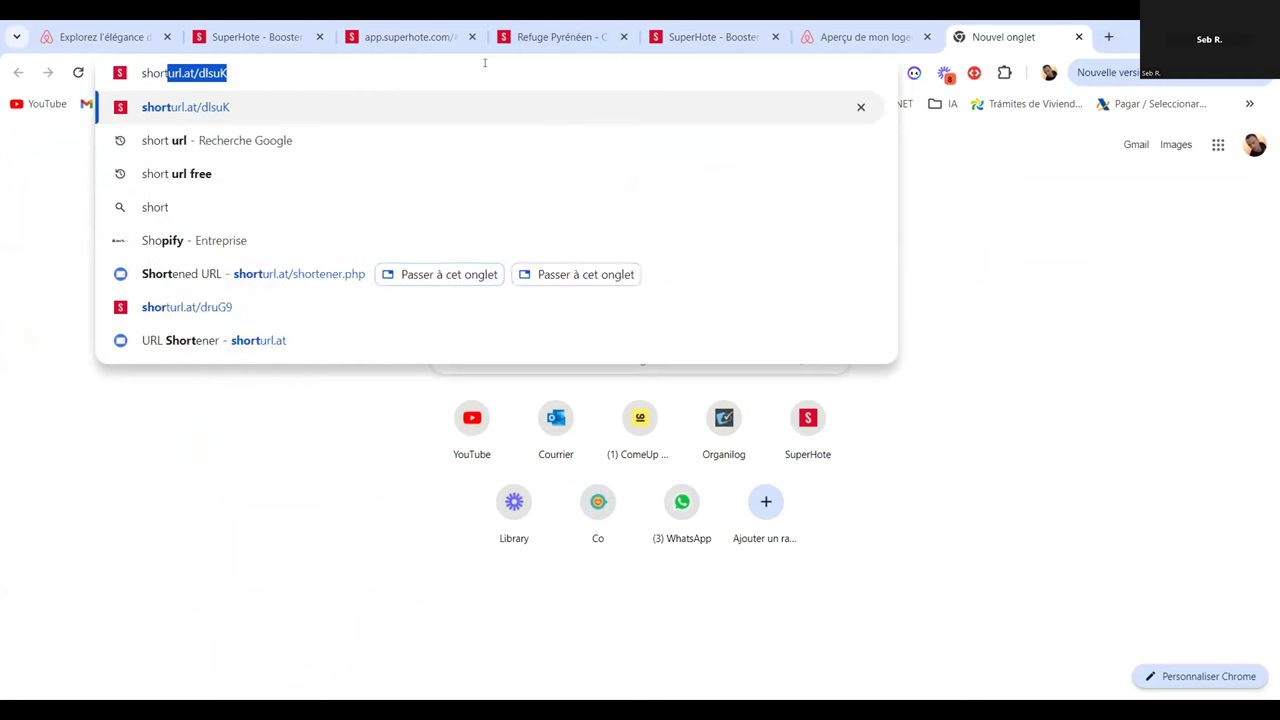
key("Down")
key("Return")
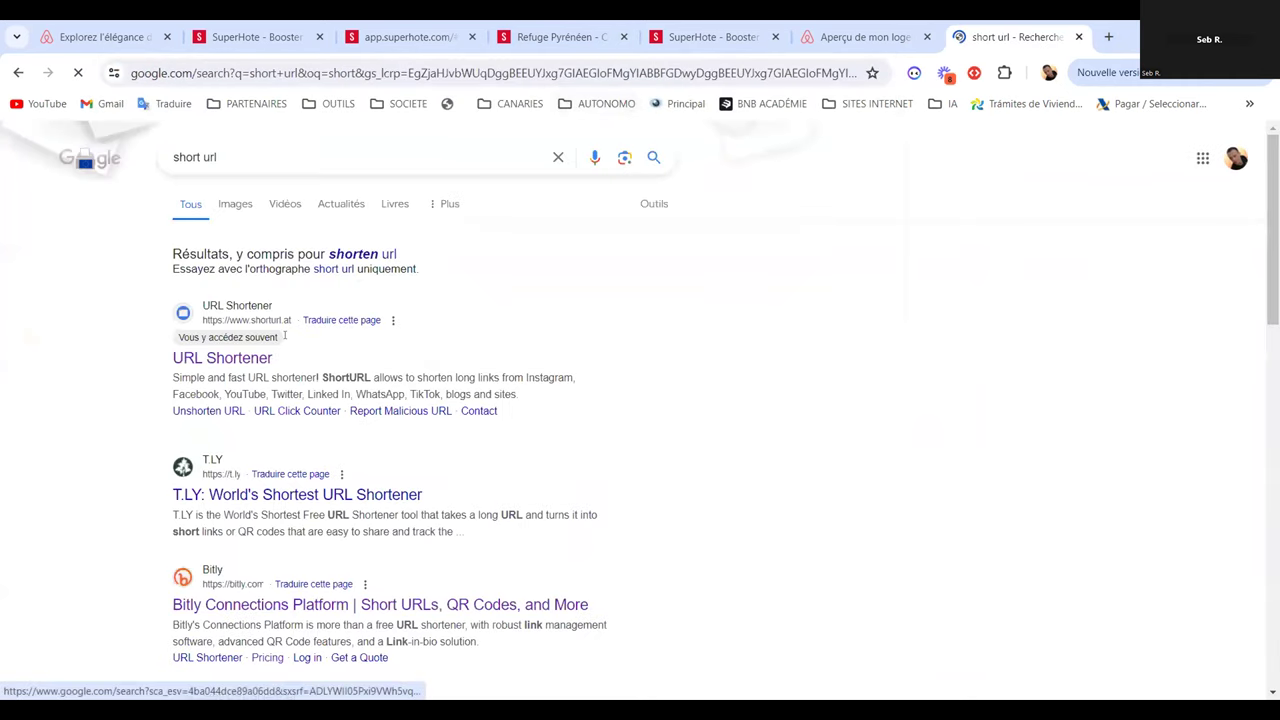
left_click(224, 358)
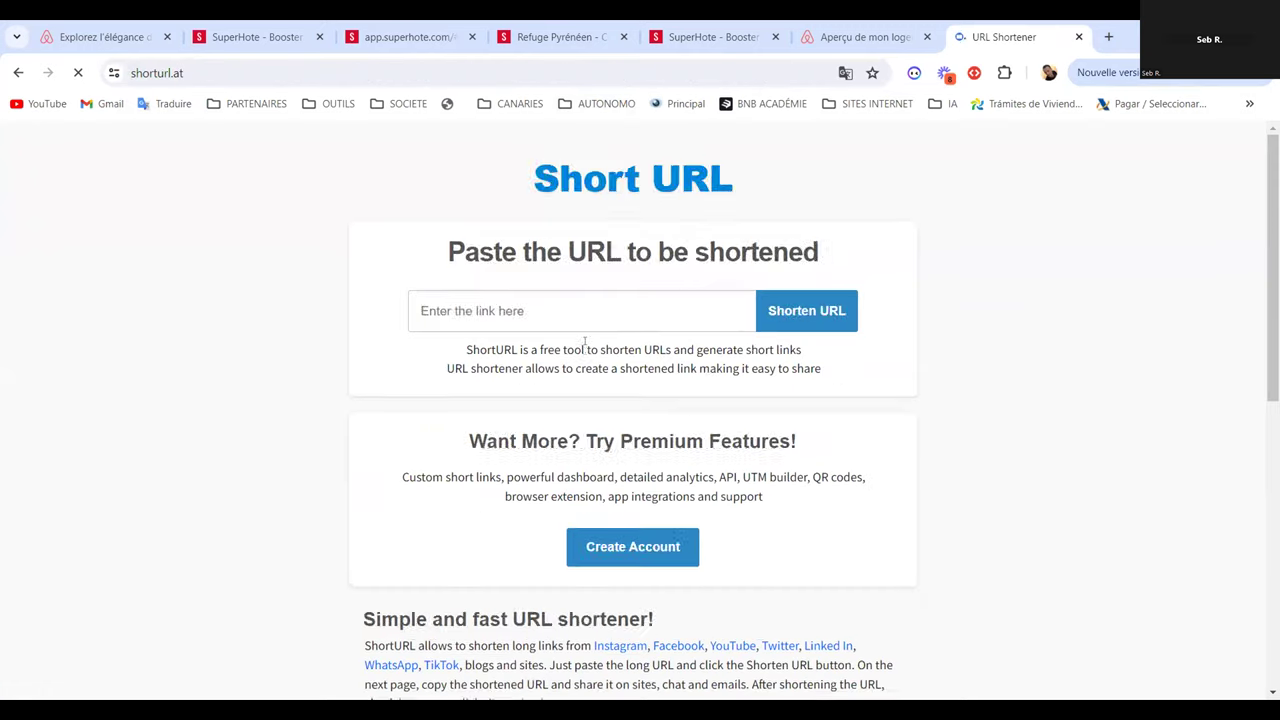
Paste the copied Refuge Pyrénéen booking URL into the link shortener and generate its short link
left_click(527, 315)
key("ctrl+v")
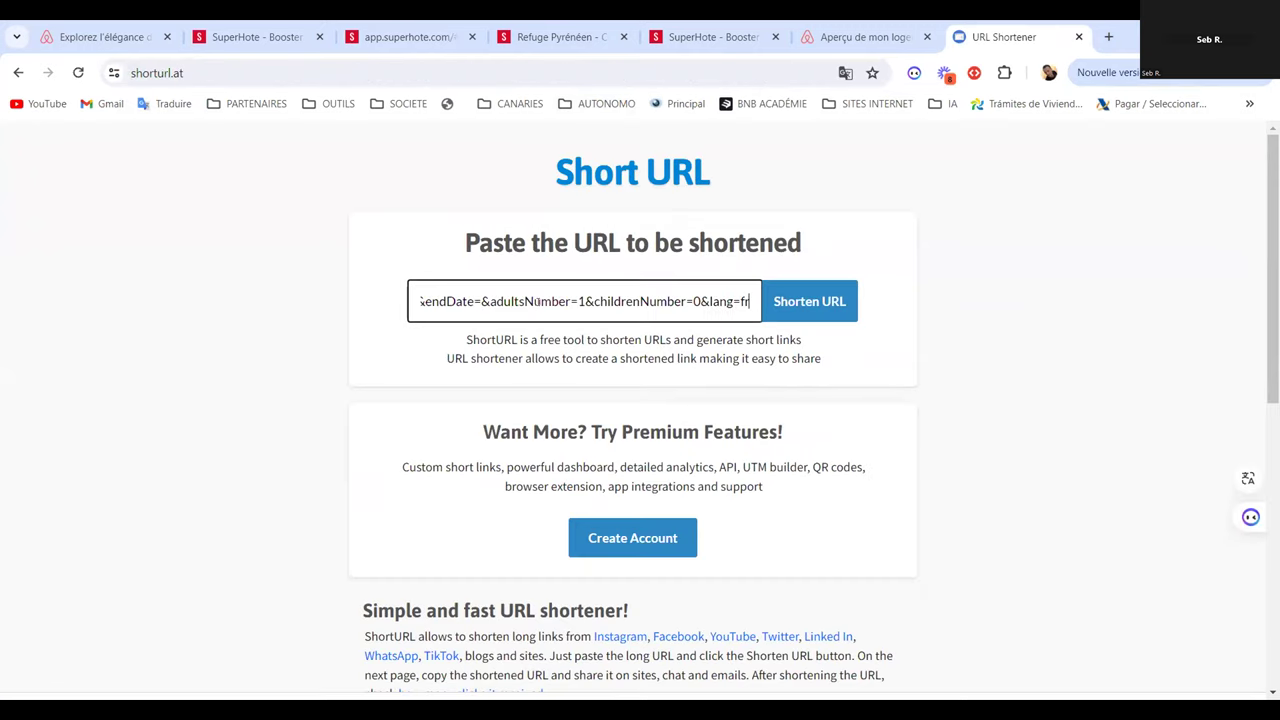
left_click(802, 299)
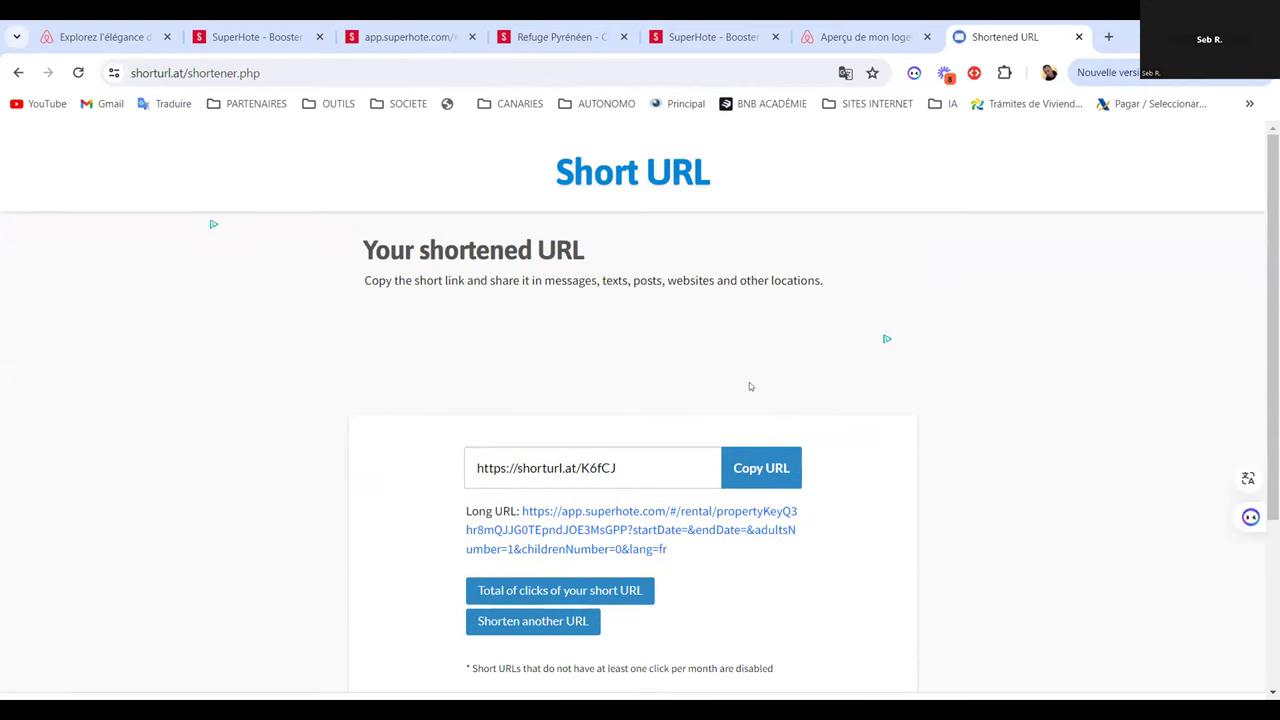
Replace the shortener page's address with the copied Refuge Pyrénéen booking URL and load it in the same tab
left_click(382, 73)
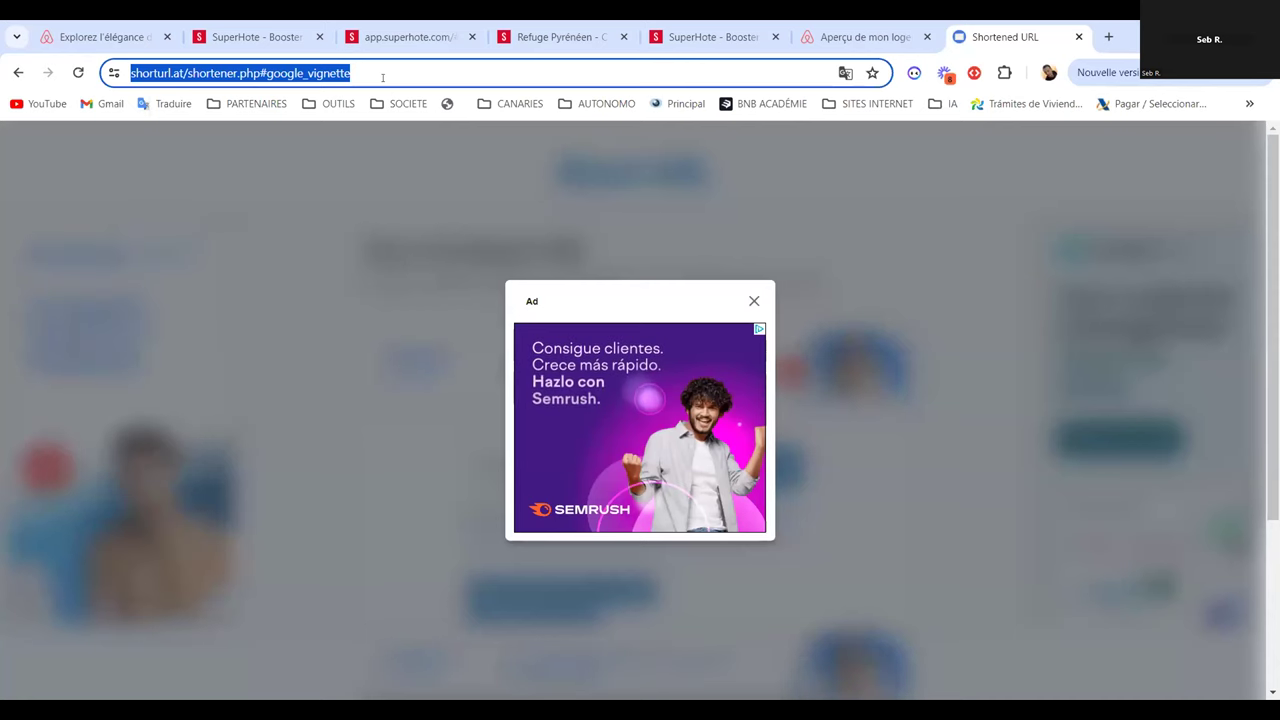
key("BackSpace")
key("ctrl+v")
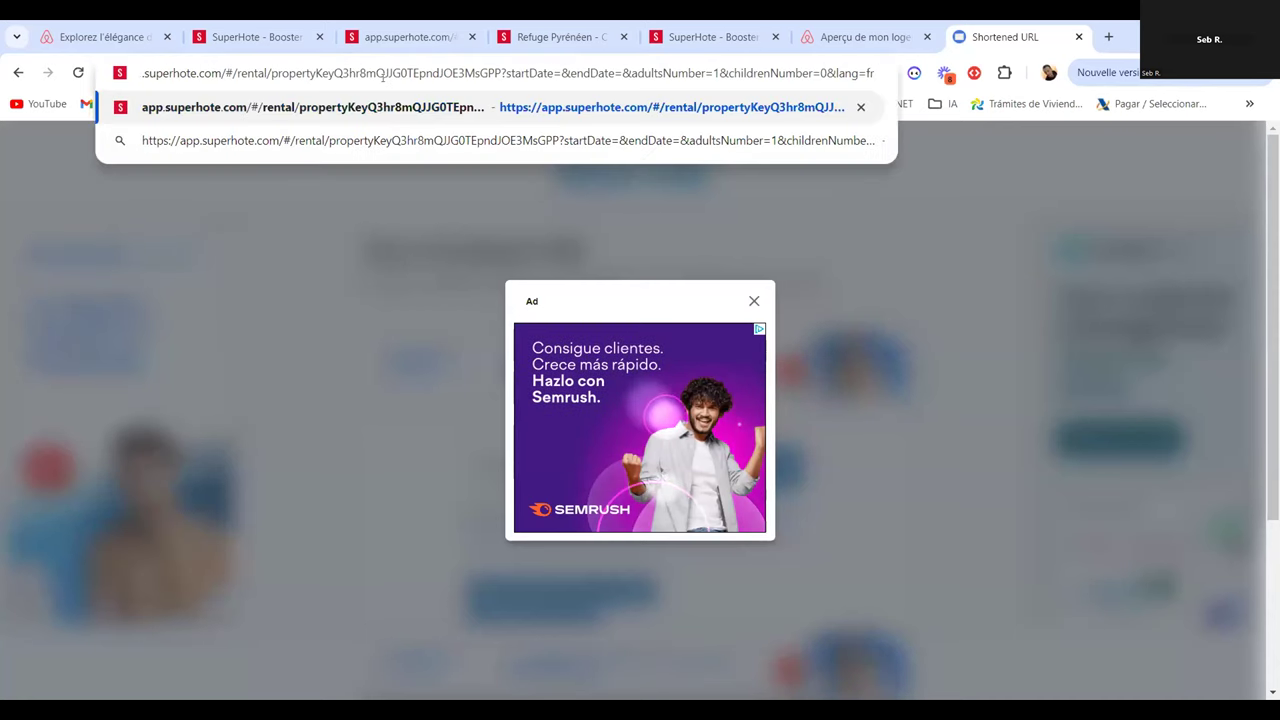
key("Return")
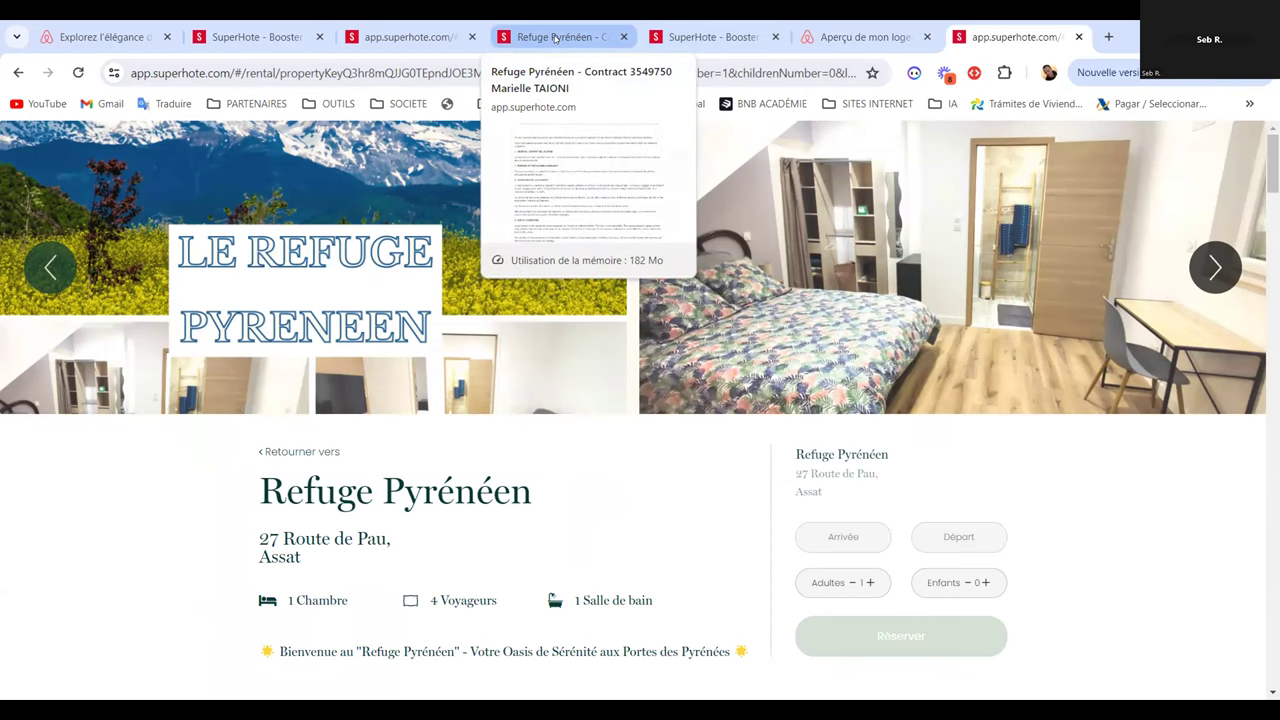
Search Google for "google etablissements" in a new browser tab and open the Fiche d'établissement Google page
left_click(1108, 36)
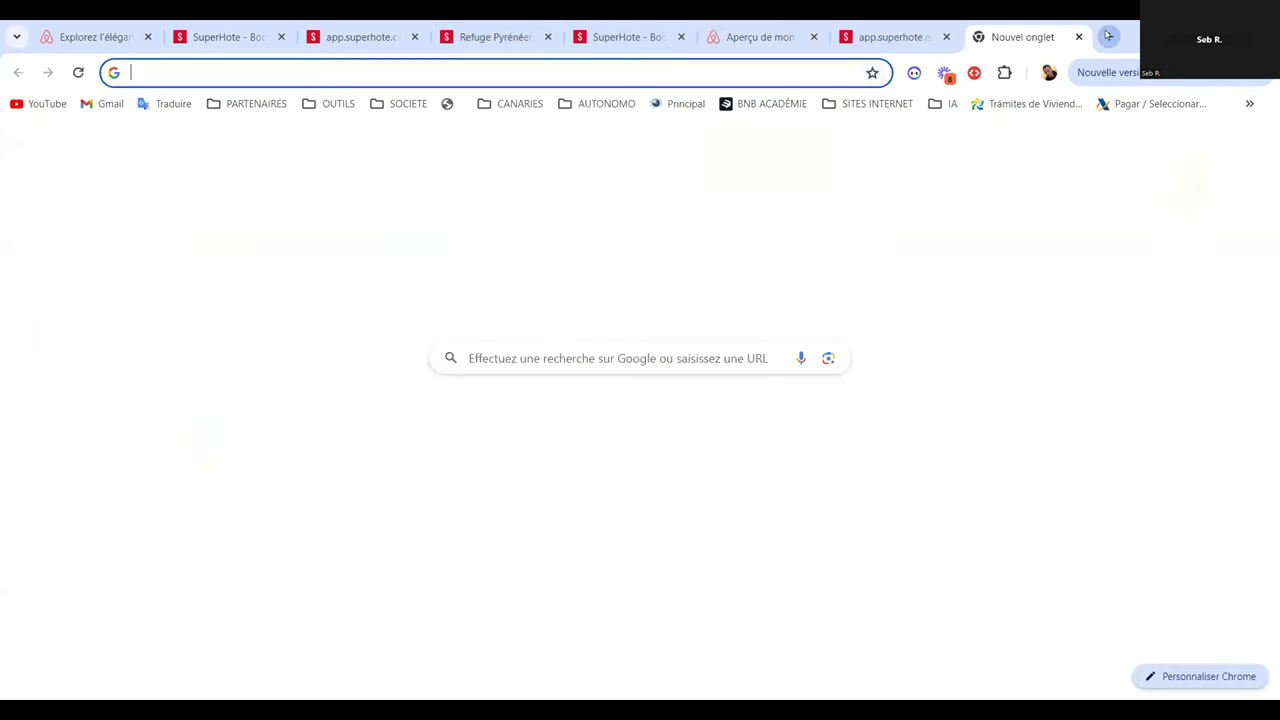
type("goo")
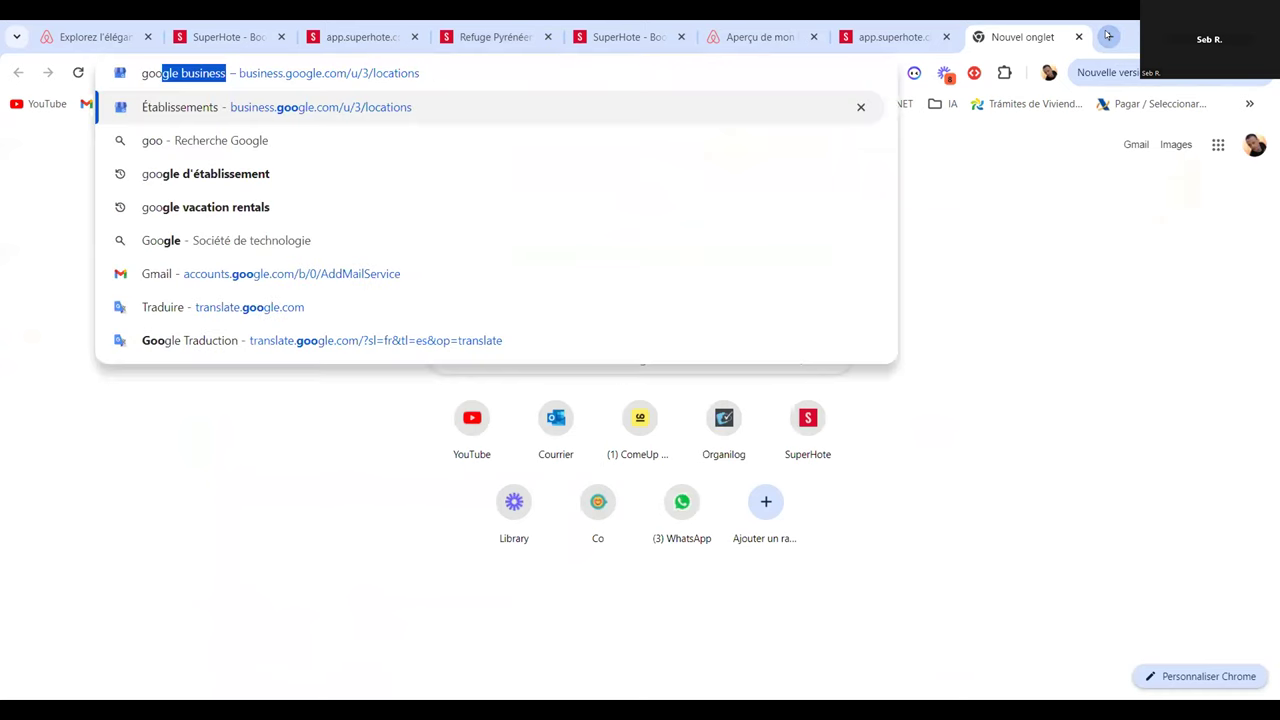
type("gle")
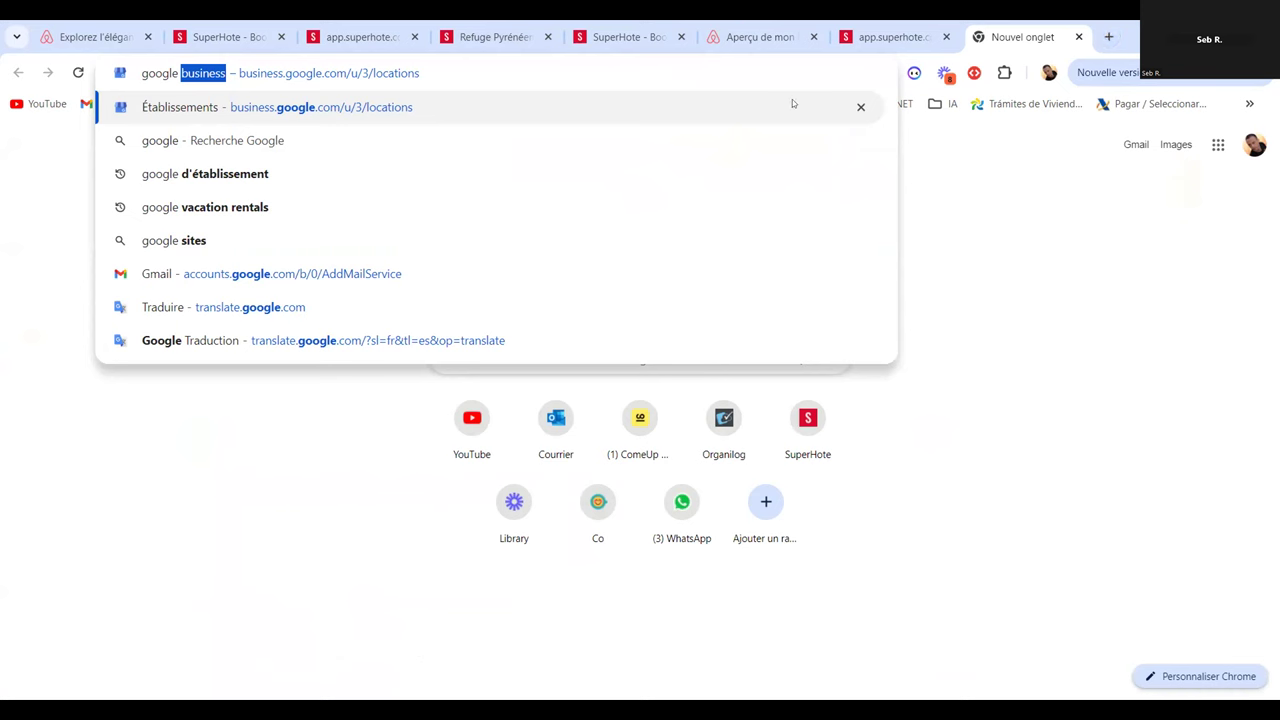
key("BackSpace")
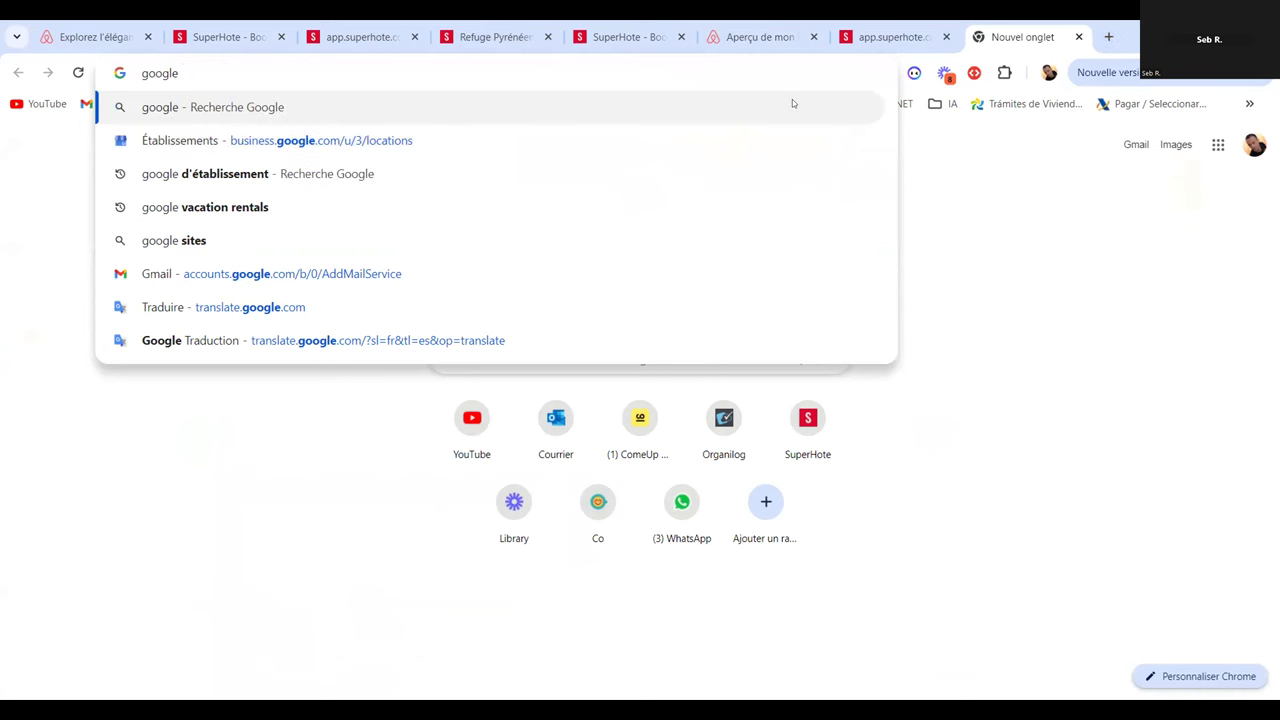
type("etabli")
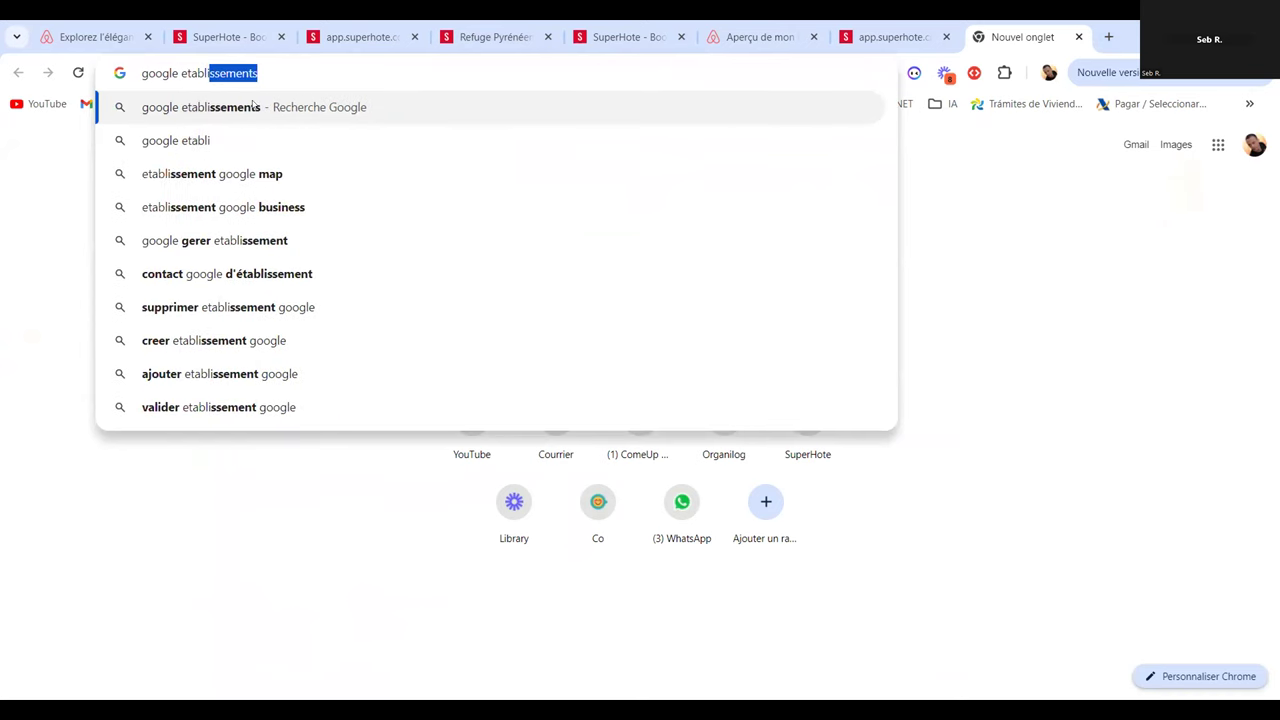
key("Return")
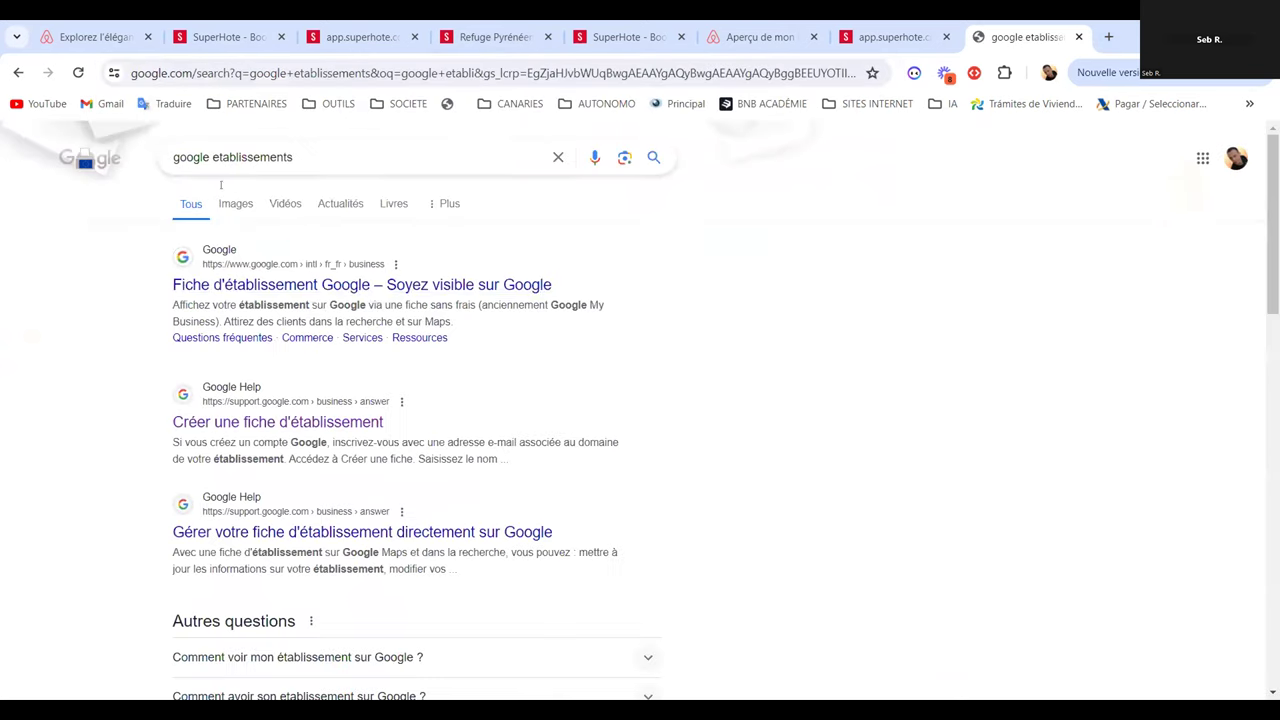
left_click(253, 284)
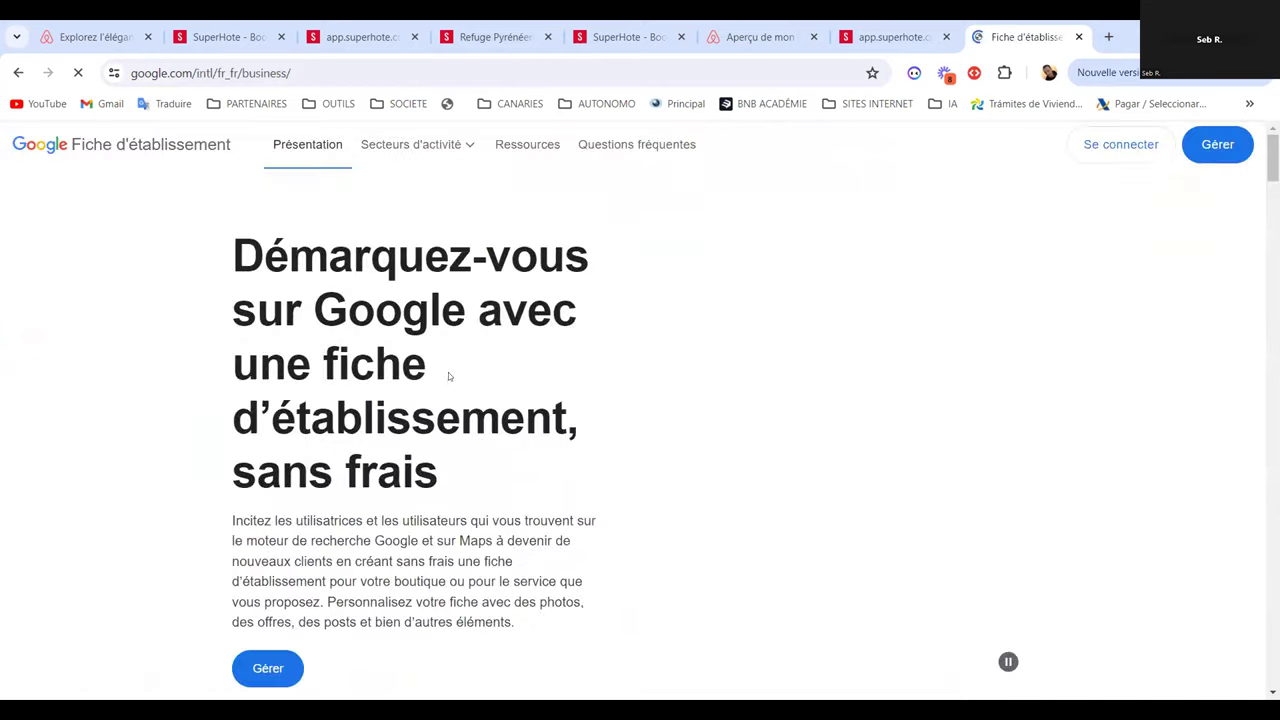
left_click(330, 69)
key("BackSpace")
type("parad")
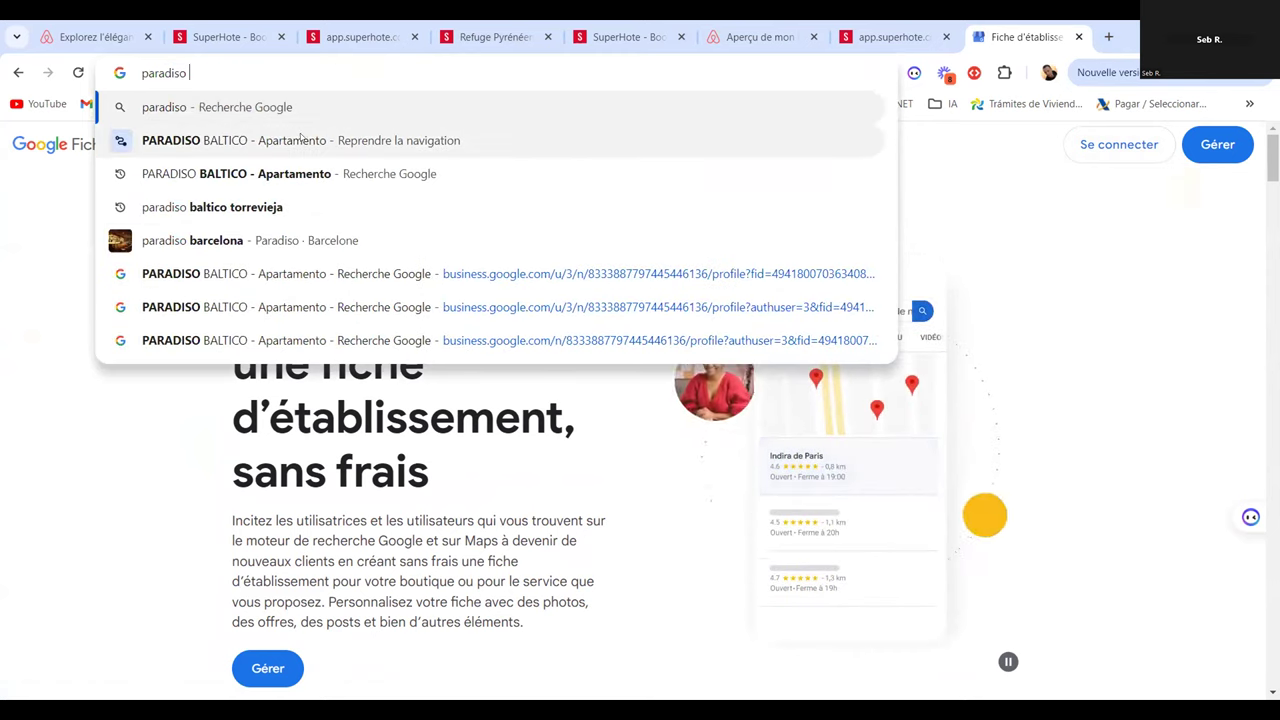
key("Escape")
key("ctrl+h")
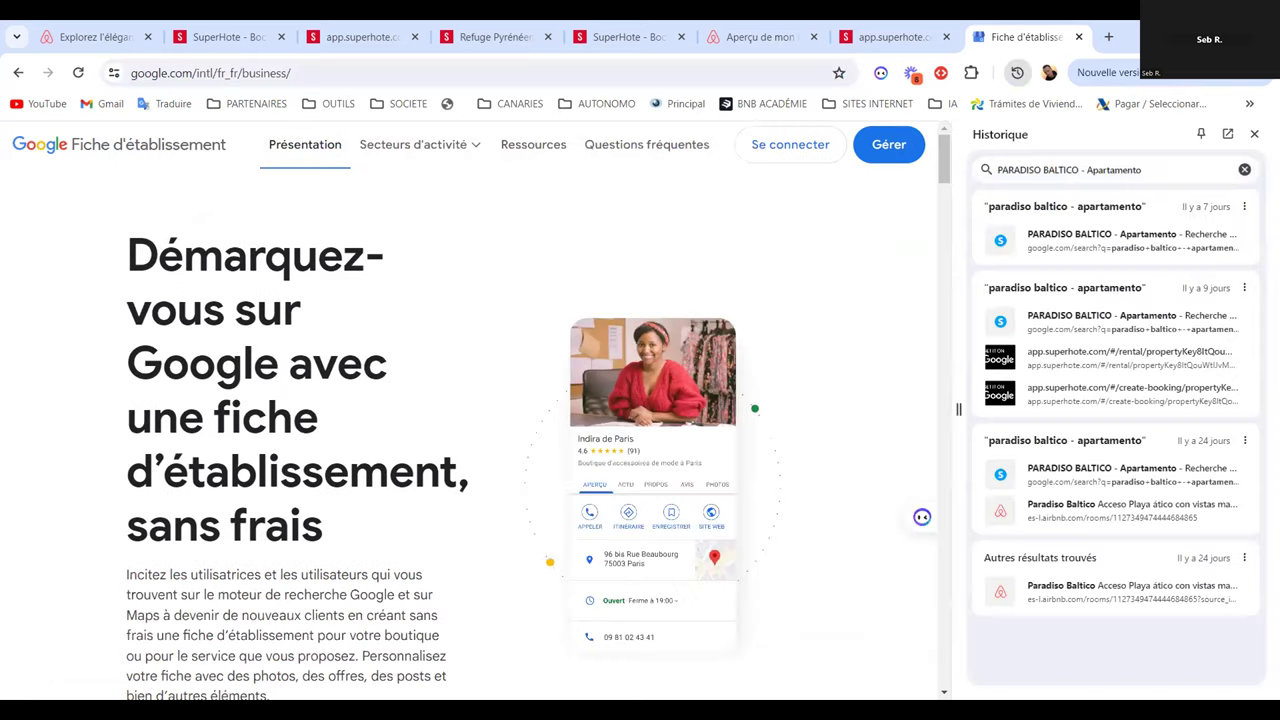
left_click(1254, 134)
left_click(315, 62)
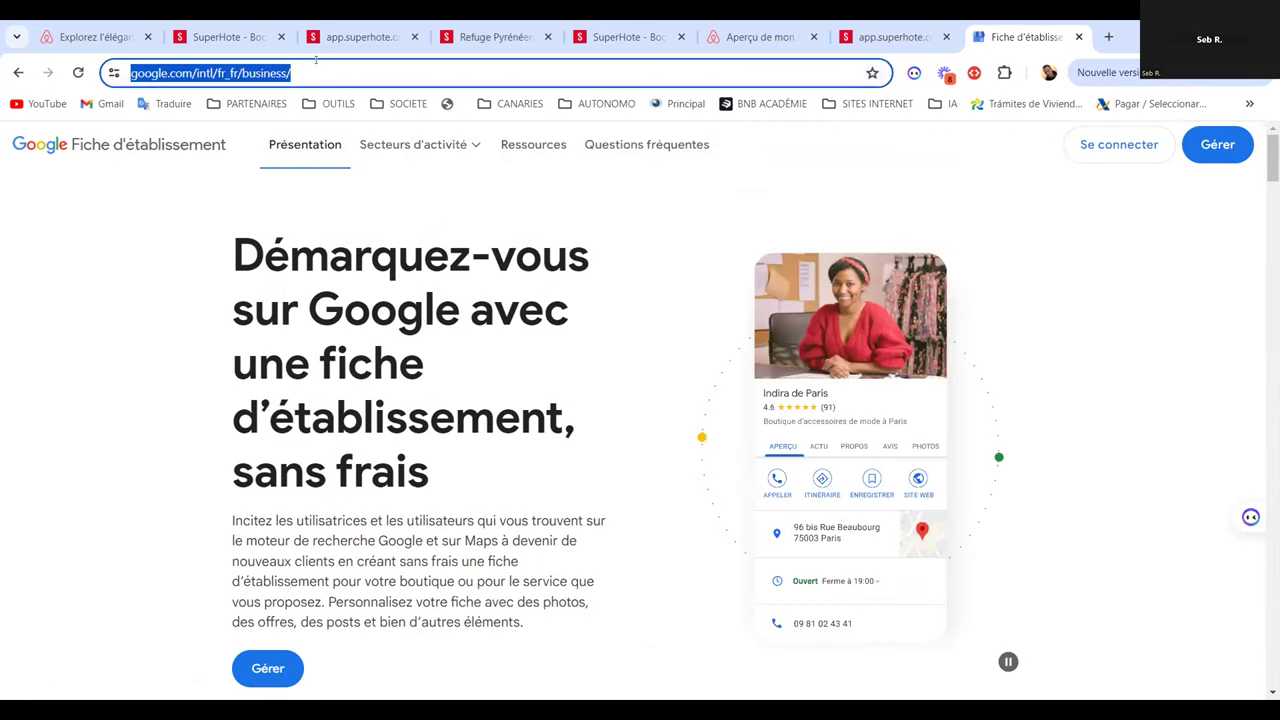
key("BackSpace")
type("paradiso")
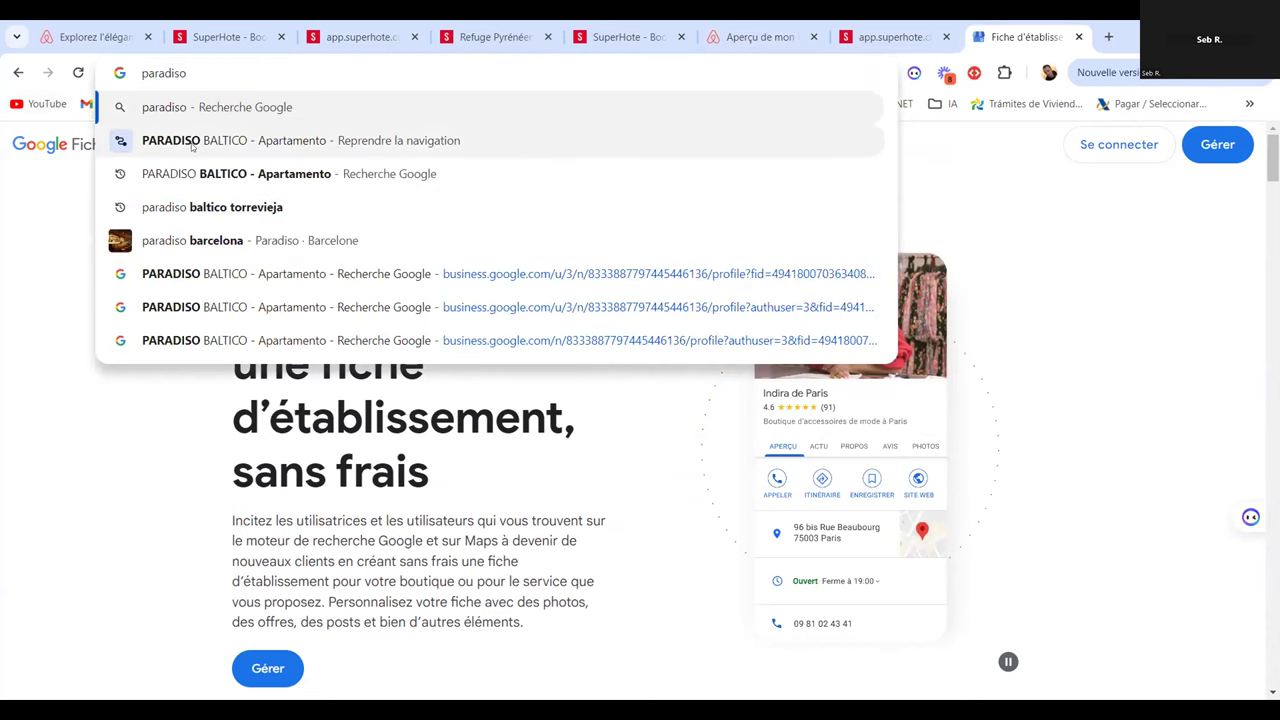
left_click(145, 140)
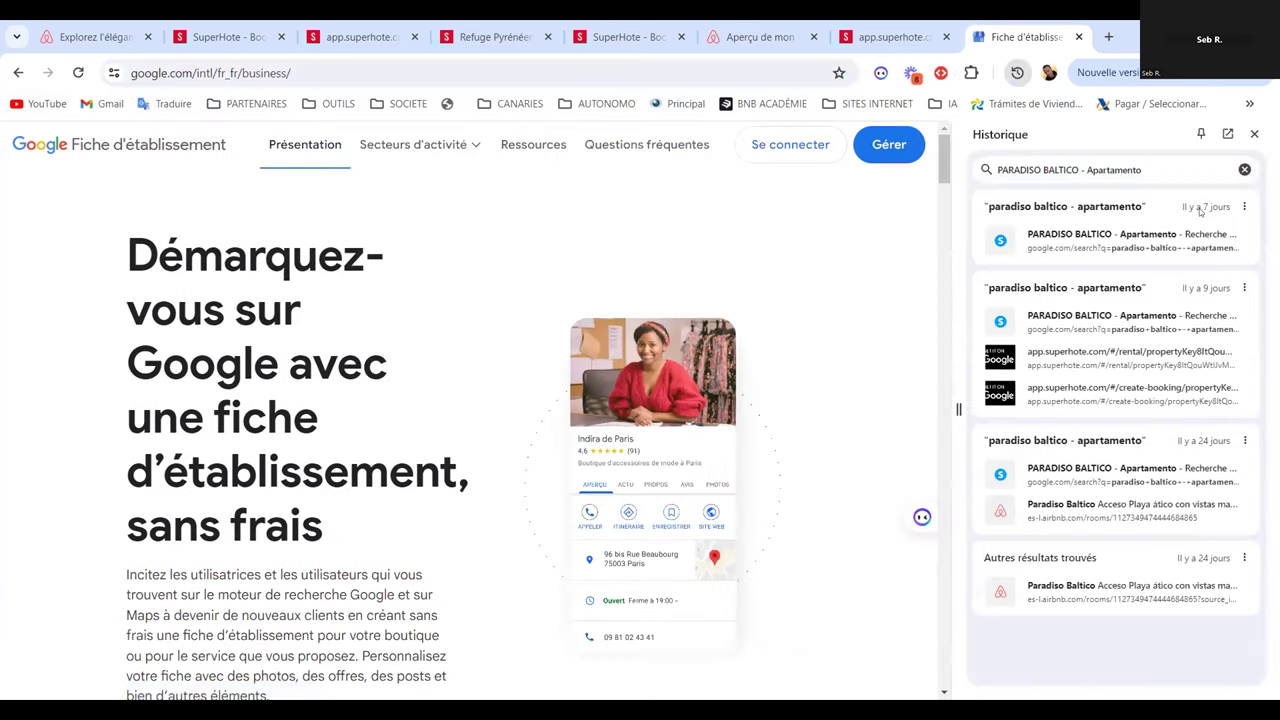
left_click(1253, 134)
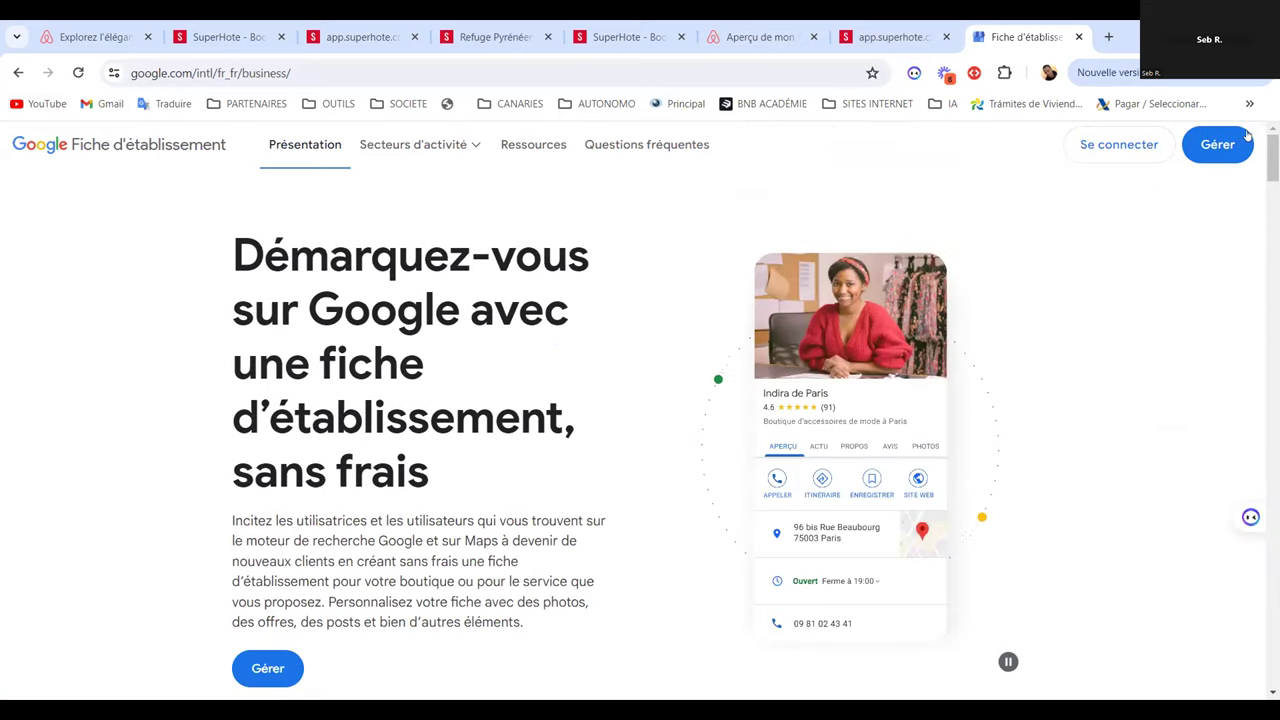
Search Google for "paradiso baltico torrevieja" from the current tab's address
left_click(298, 72)
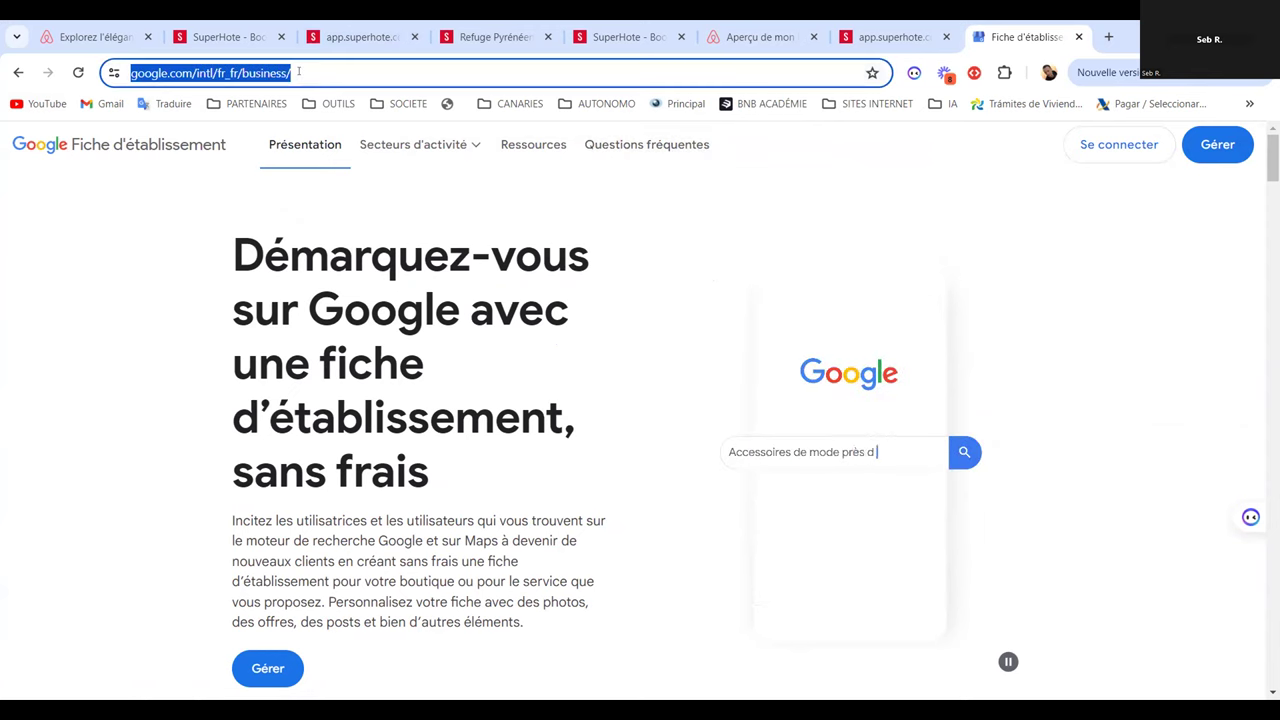
key("BackSpace")
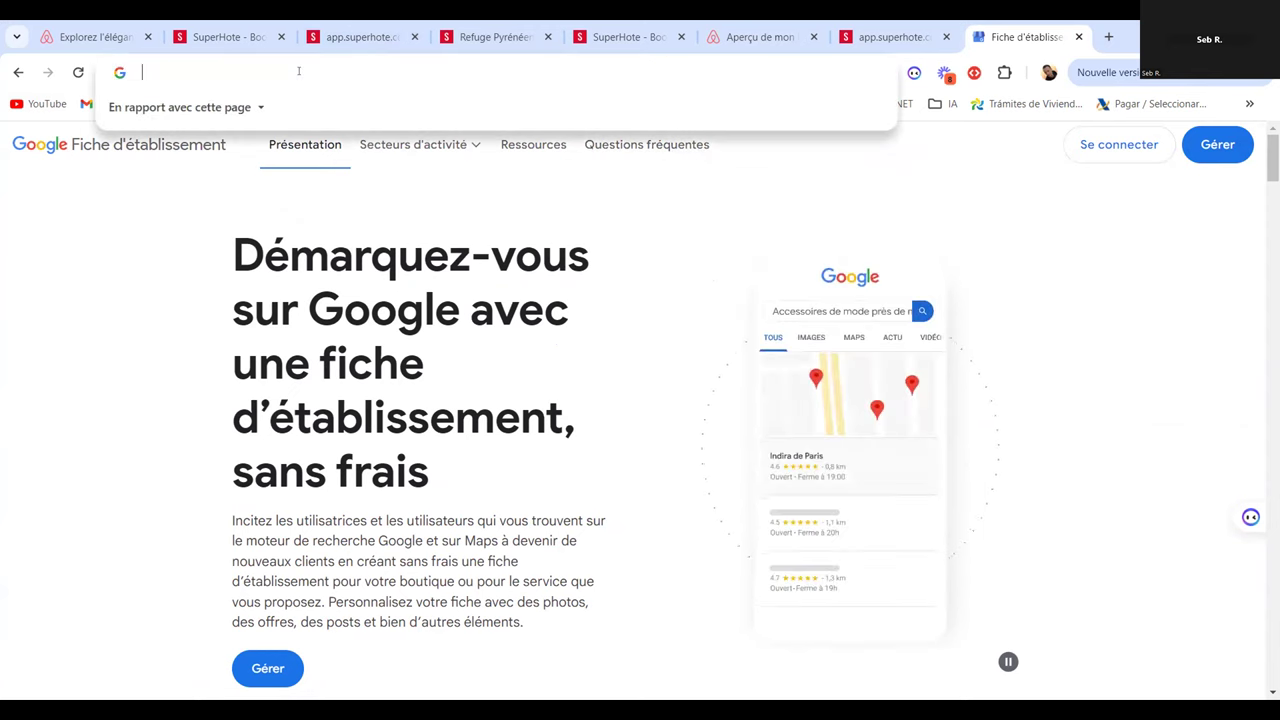
type("paradiso bal")
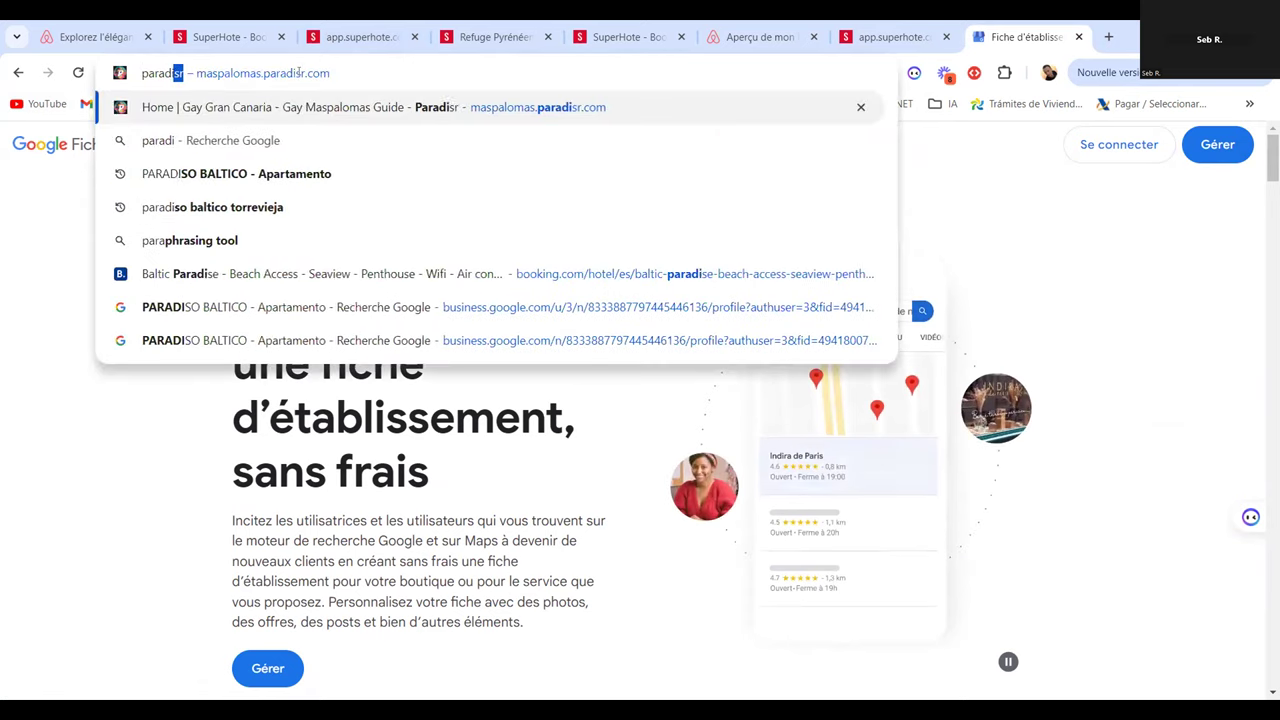
type("tico")
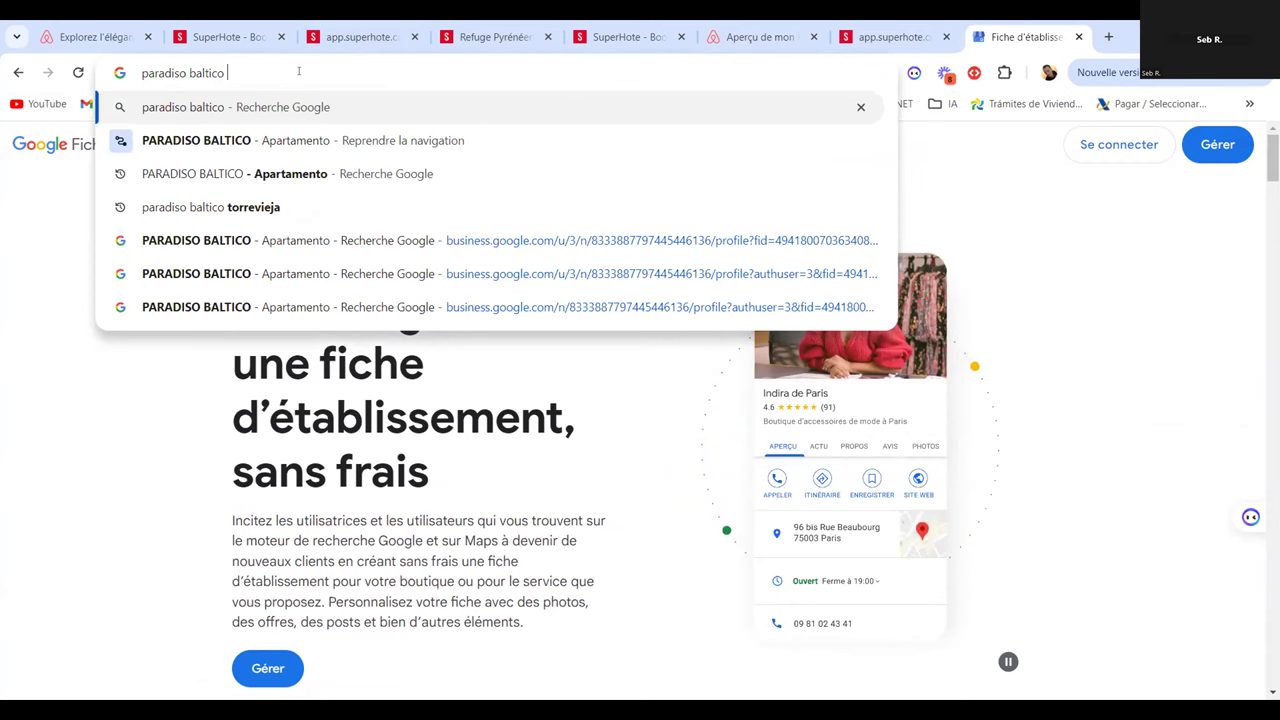
type("torrevie")
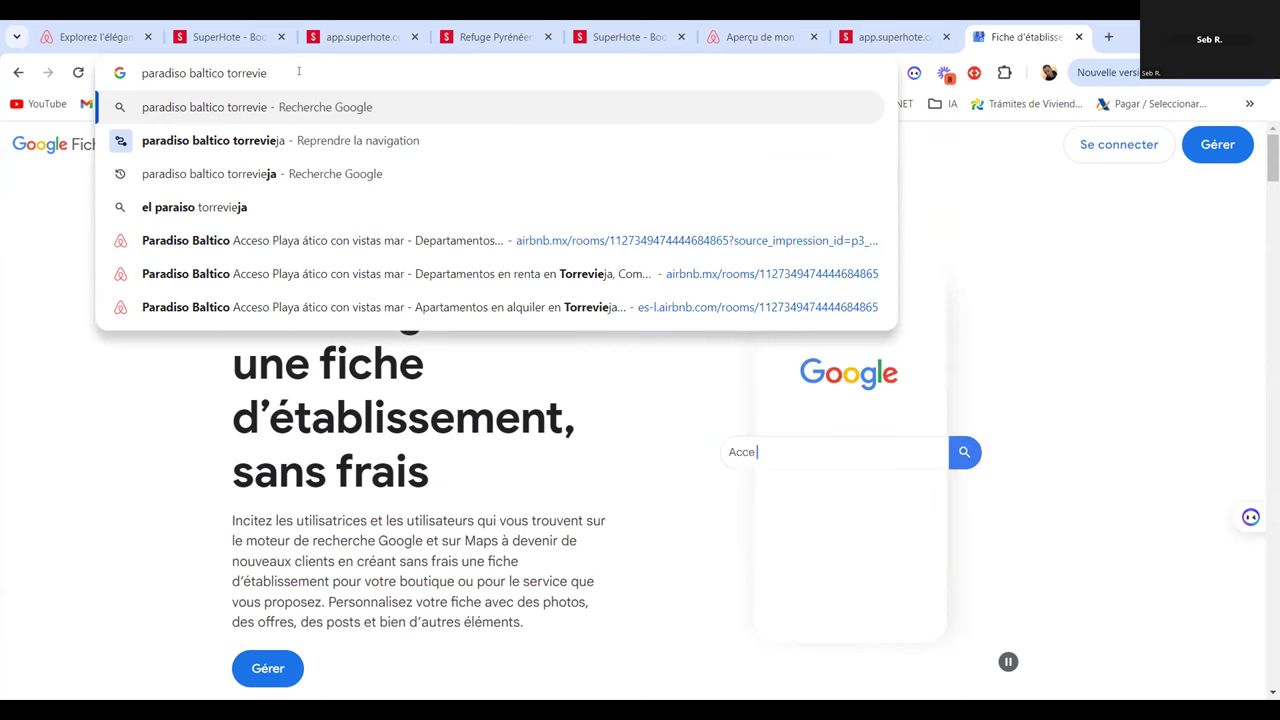
type("ja")
key("Return")
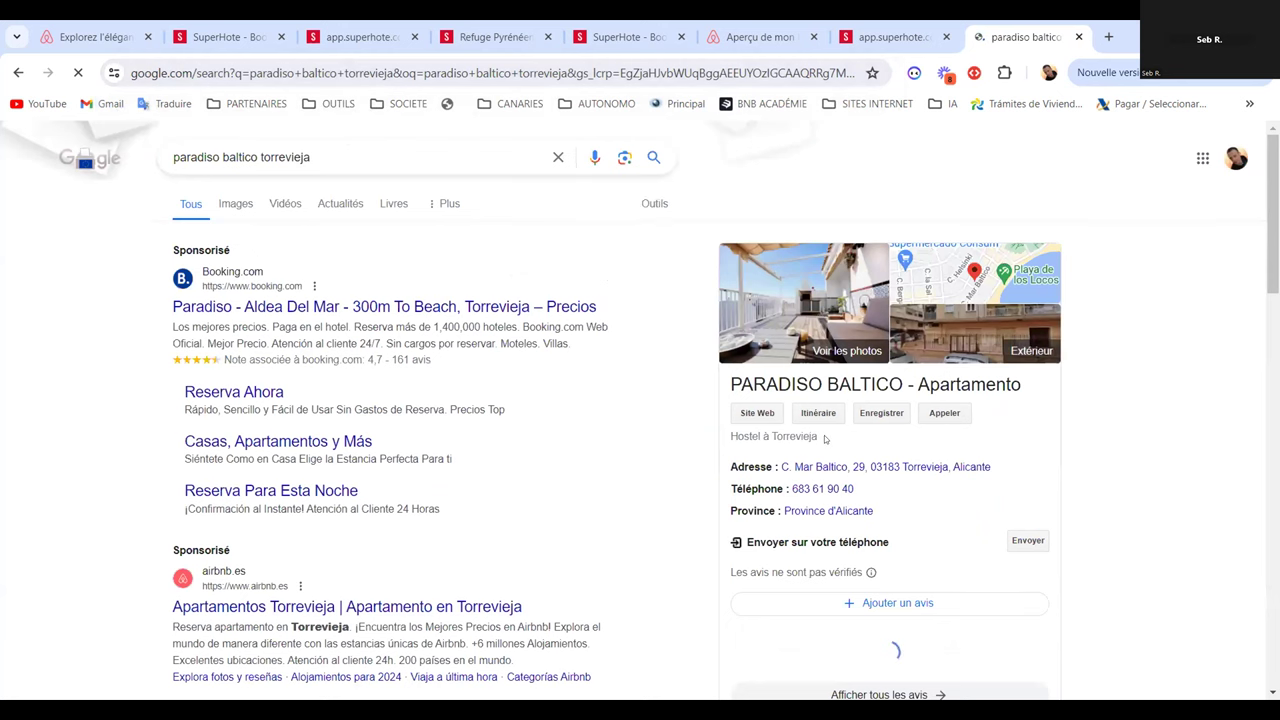
Open the website linked from the PARADISO BALTICO - Apartamento business listing and look through its direct-booking page
scroll(815, 400, "down", 5)
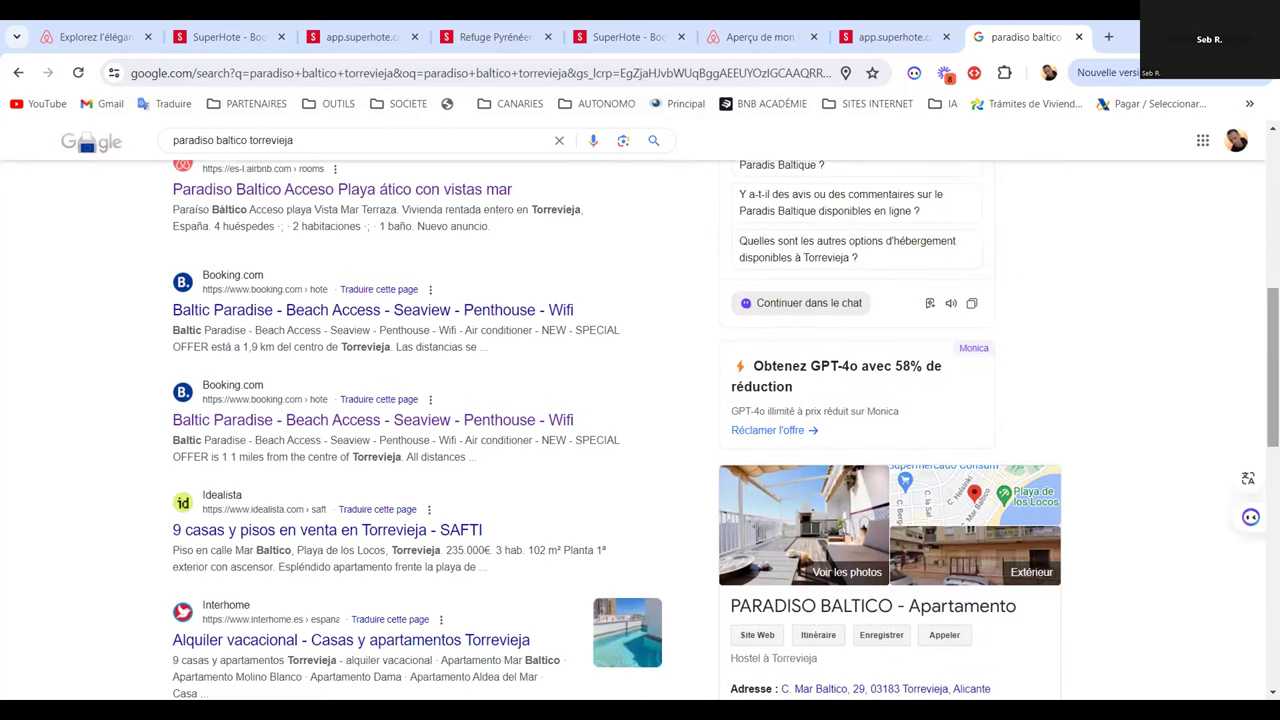
right_click(867, 410)
key("Escape")
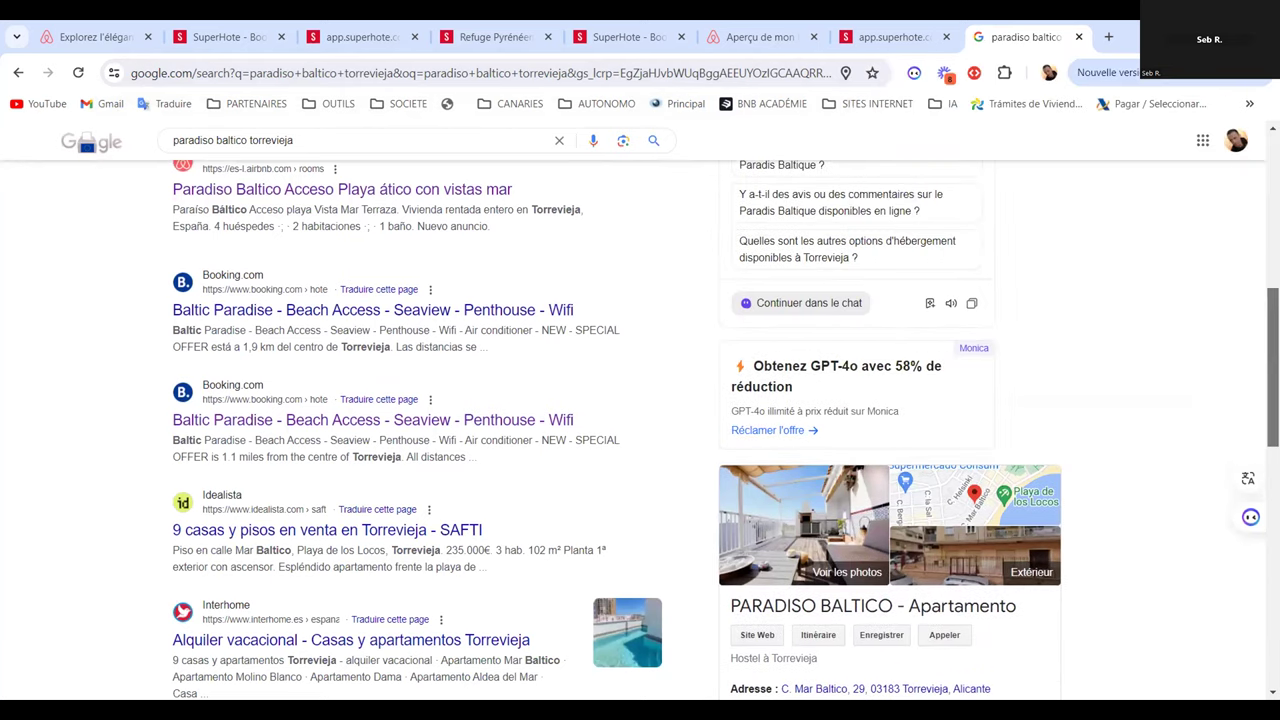
scroll(867, 410, "down", 3)
left_click(759, 364)
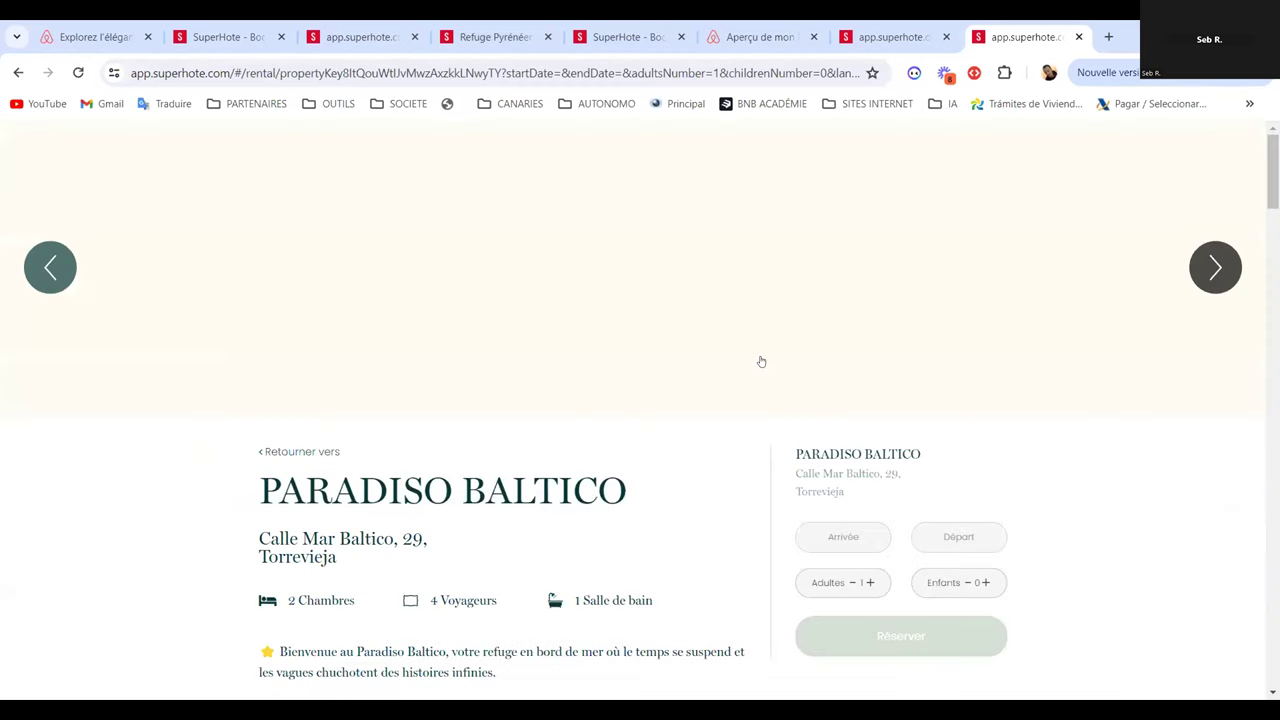
scroll(1070, 303, "down", 4)
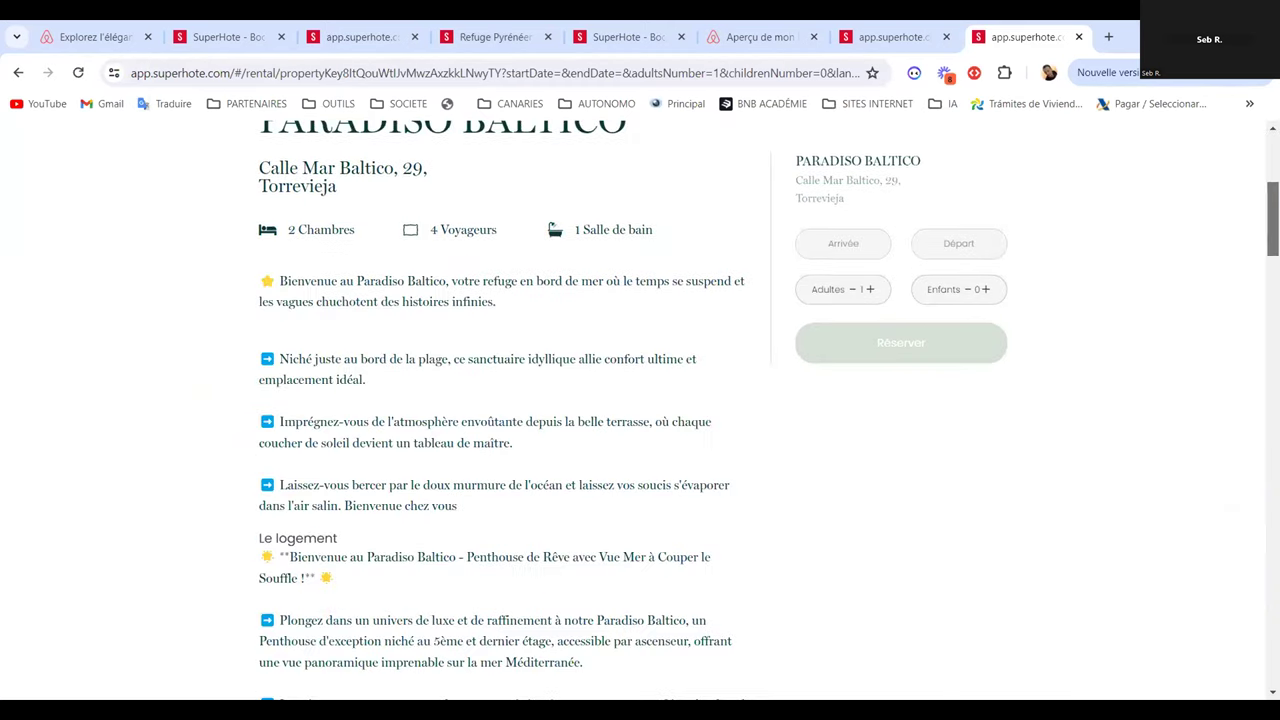
Look through the PARADISO BALTICO direct-booking page's description and advance its photo carousel
scroll(317, 419, "down", 5)
scroll(317, 419, "up", 9)
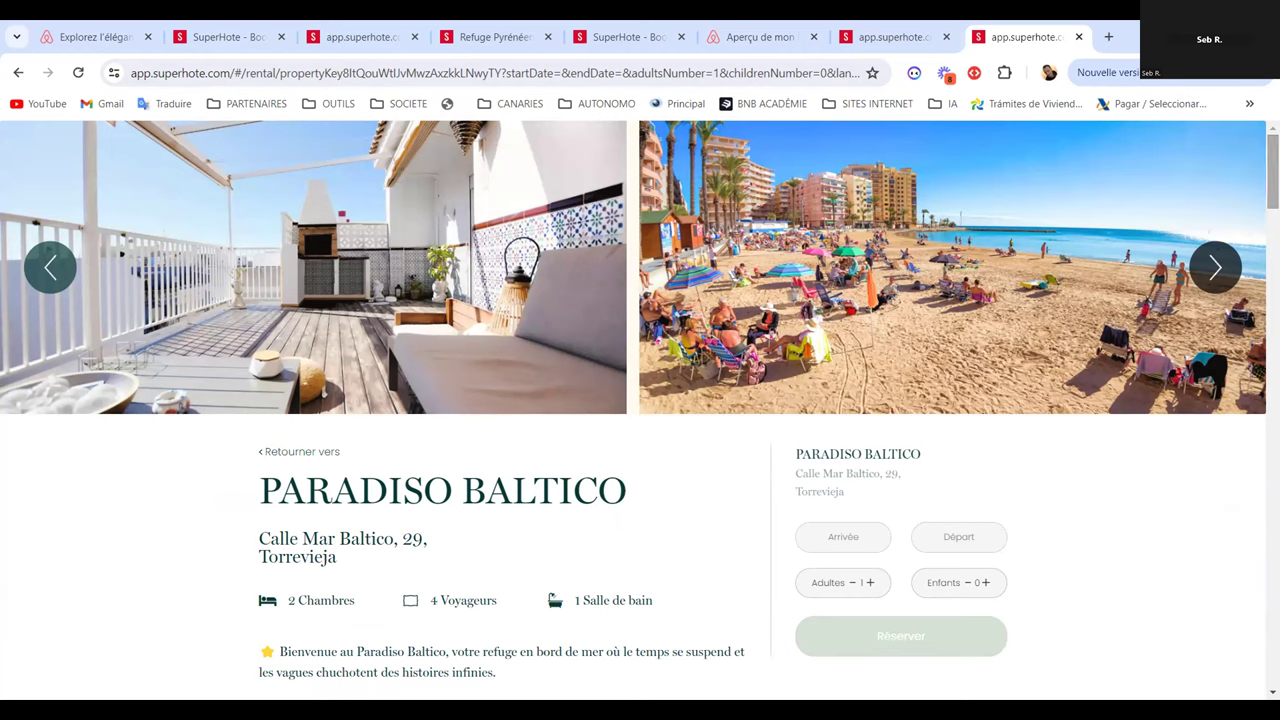
left_click(1216, 272)
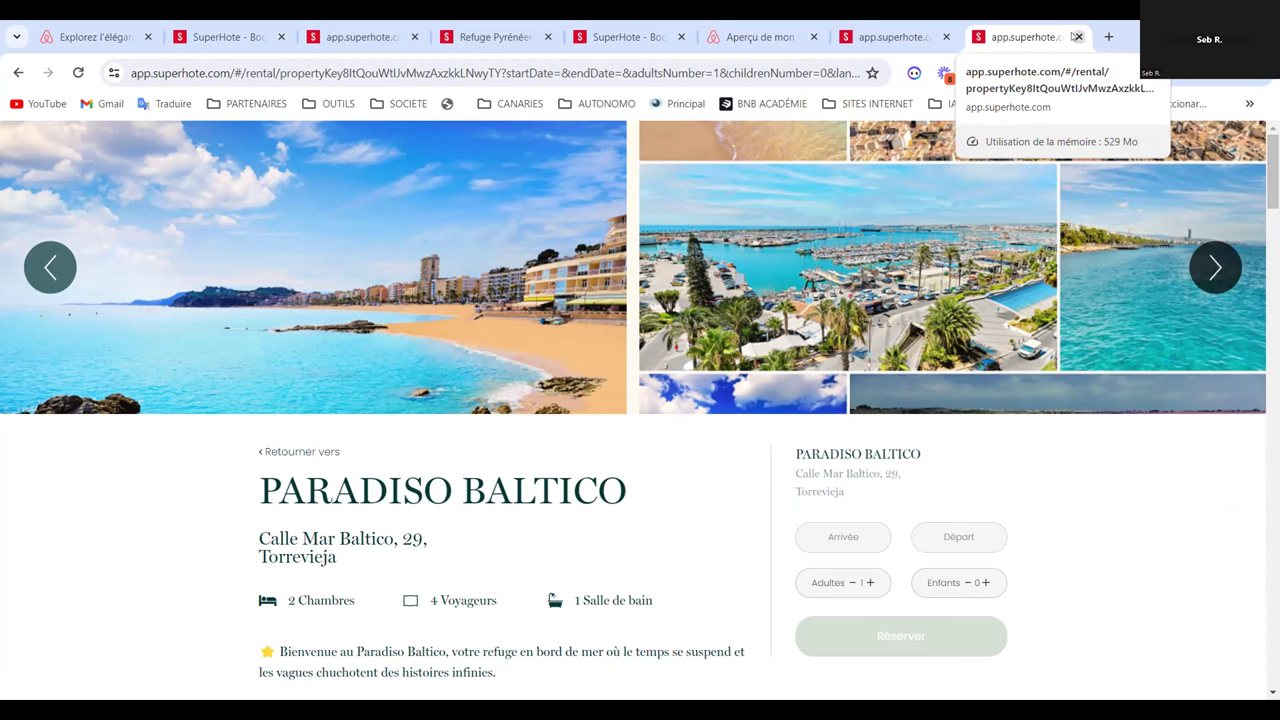
Close the PARADISO BALTICO tab and the duplicate Refuge Pyrénéen booking tab, and return to the remaining Refuge Pyrénéen booking page
left_click(1077, 37)
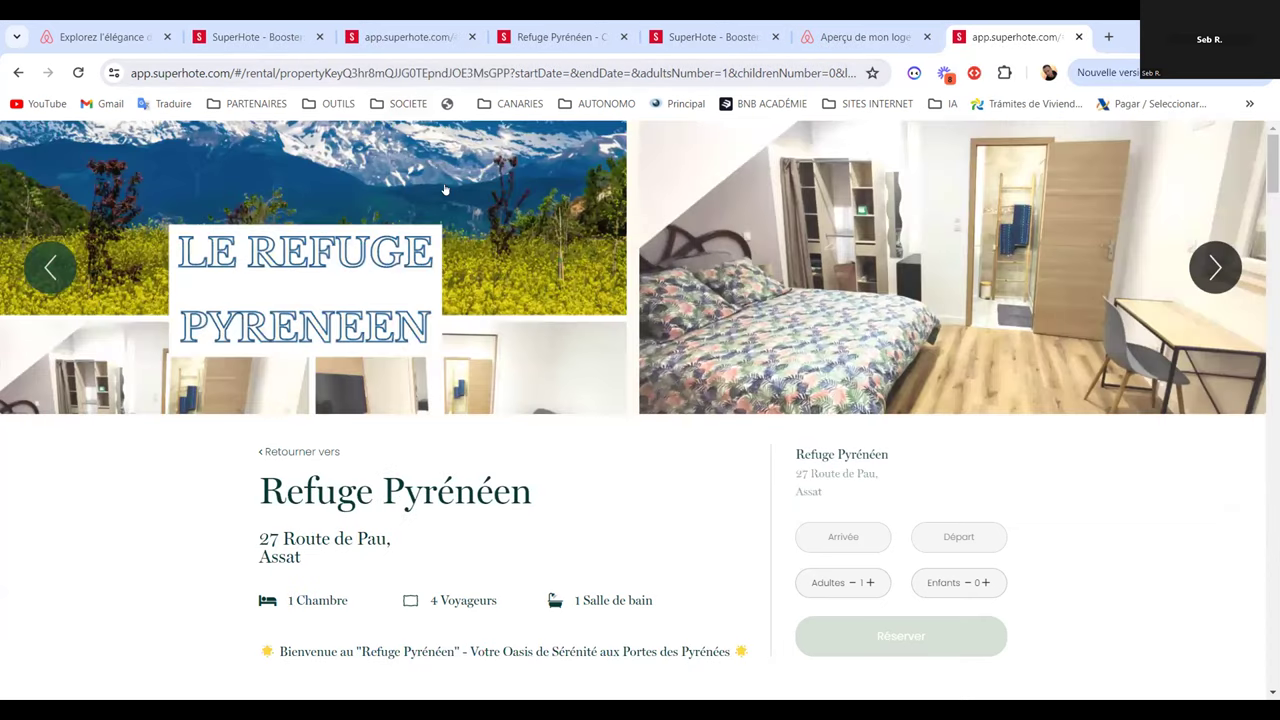
left_click(1078, 37)
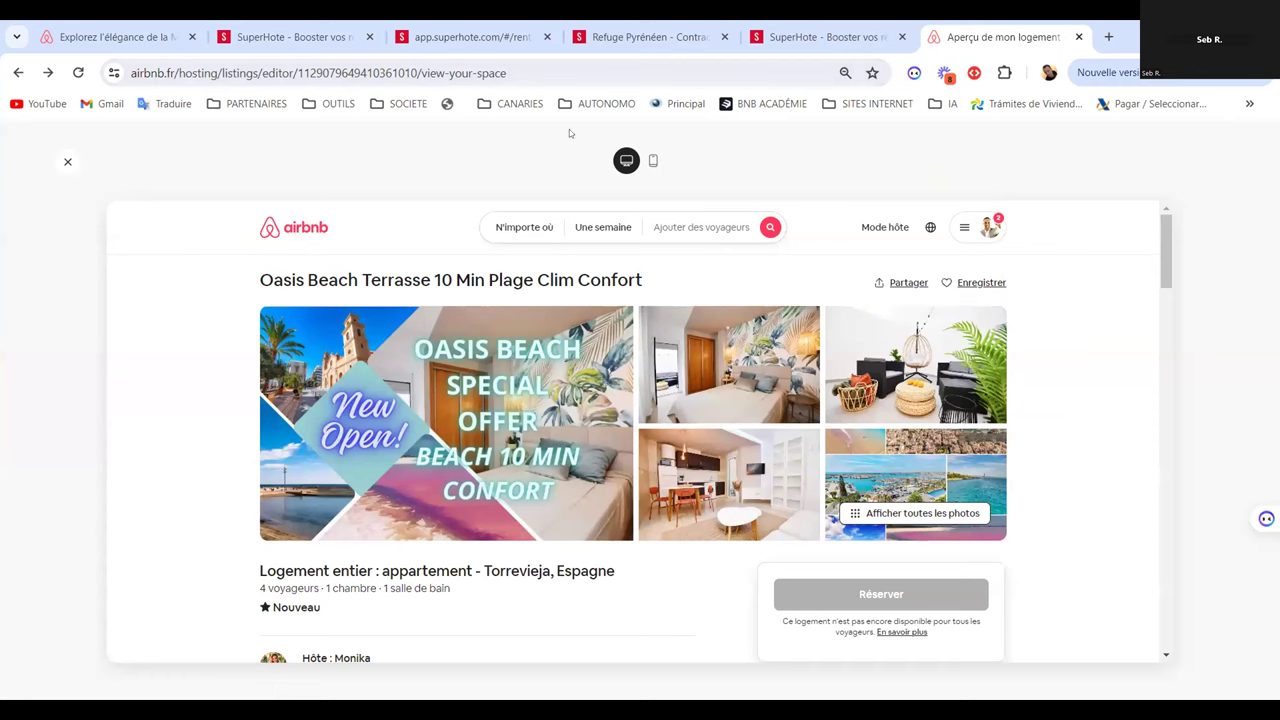
left_click(810, 36)
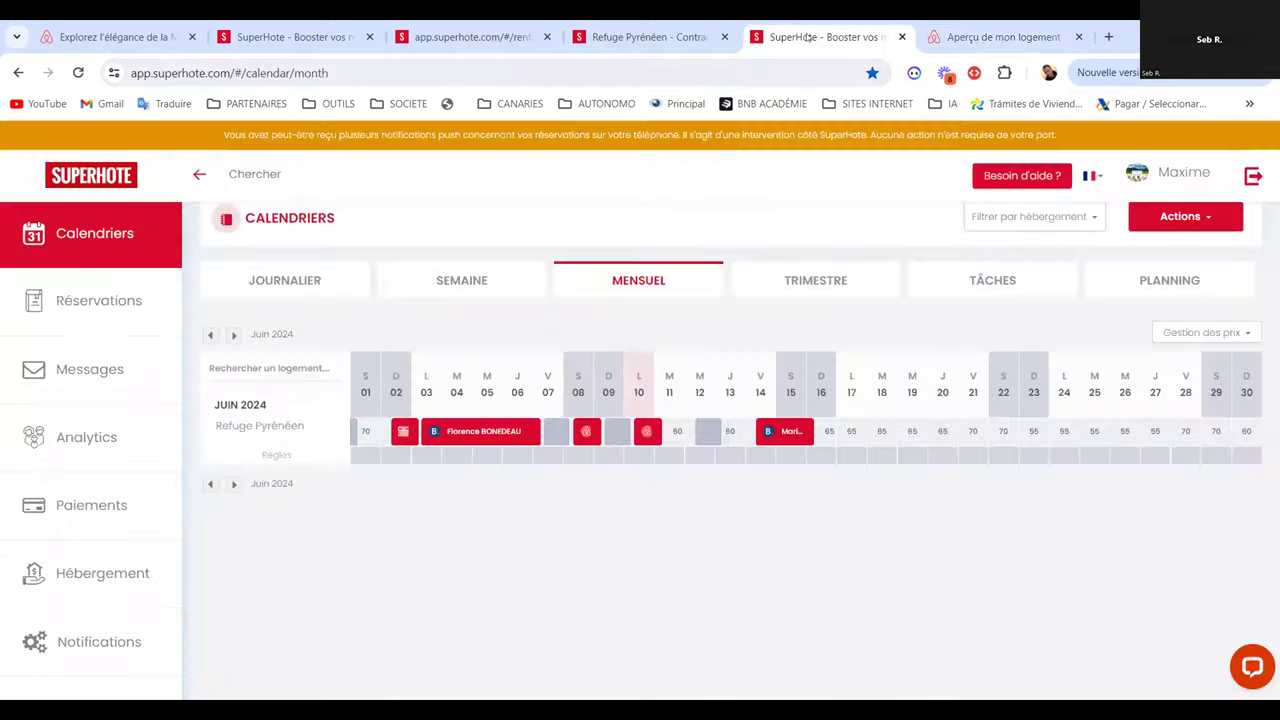
left_click(620, 37)
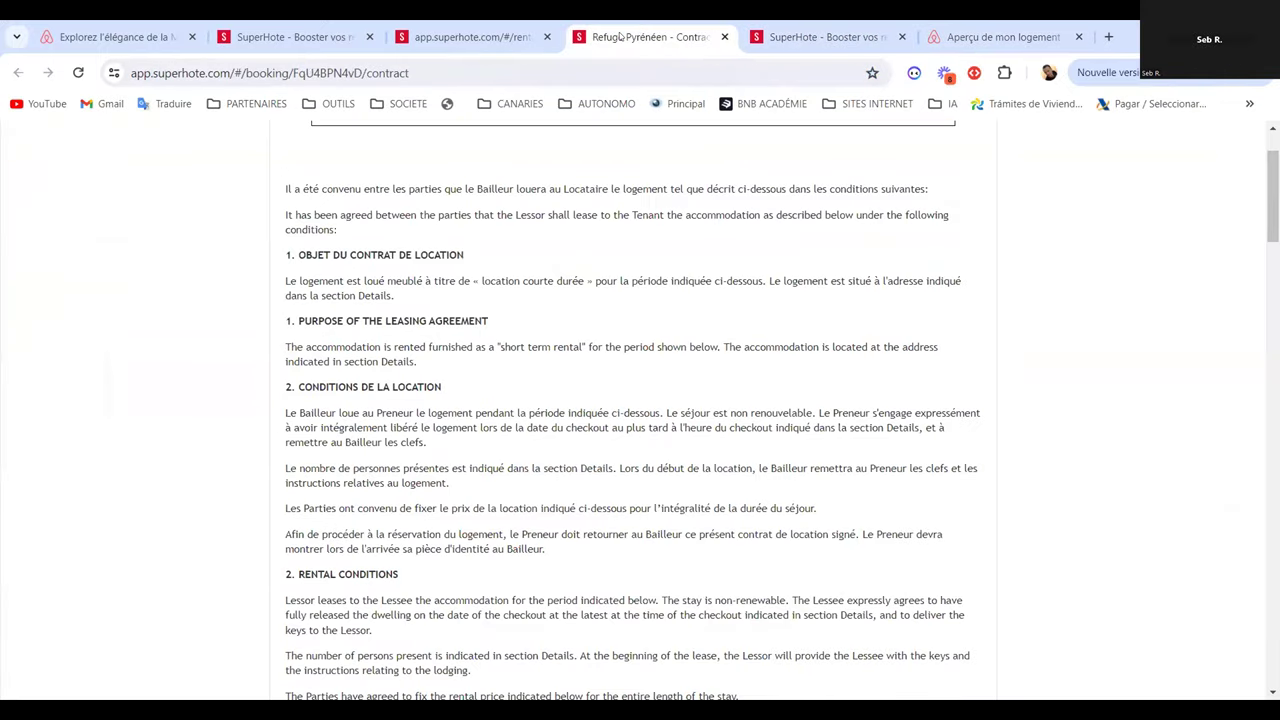
left_click(460, 37)
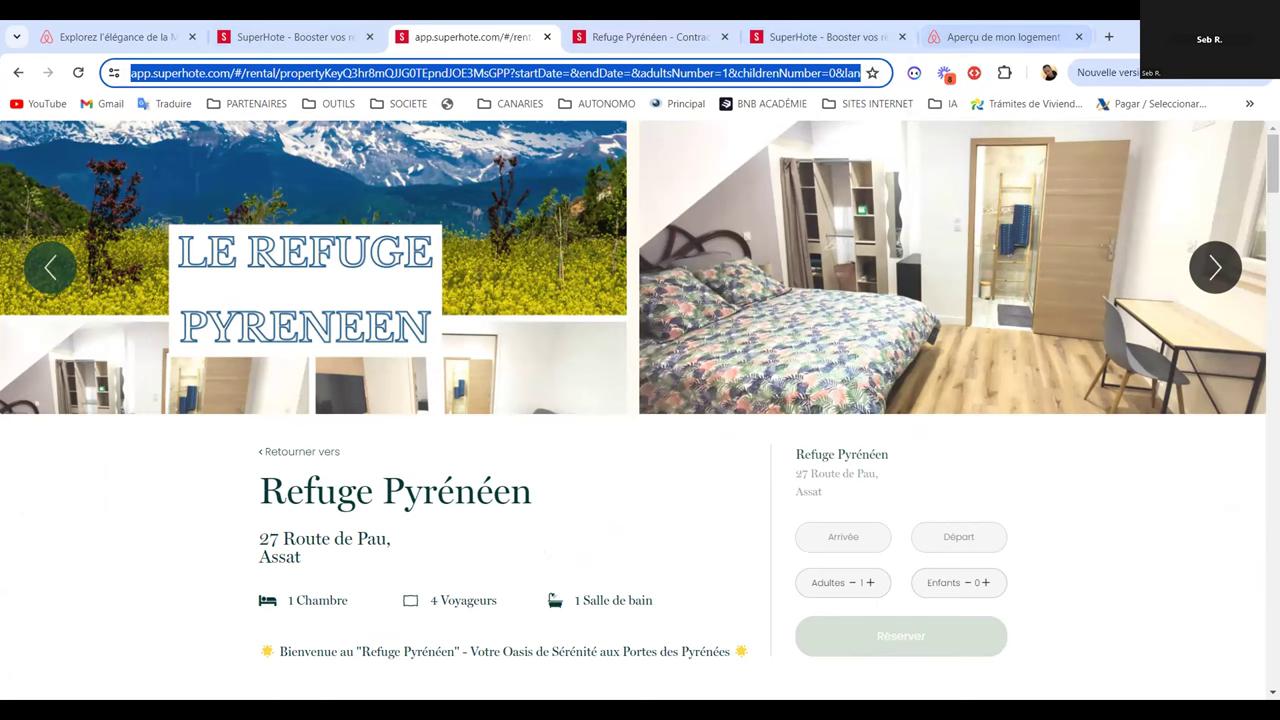
Close the Refuge Pyrénéen rental contract tab and the remaining Refuge Pyrénéen booking page tab
mouse_move(1273, 162)
left_mouse_down()
mouse_move(1273, 176)
mouse_move(1273, 162)
left_mouse_up()
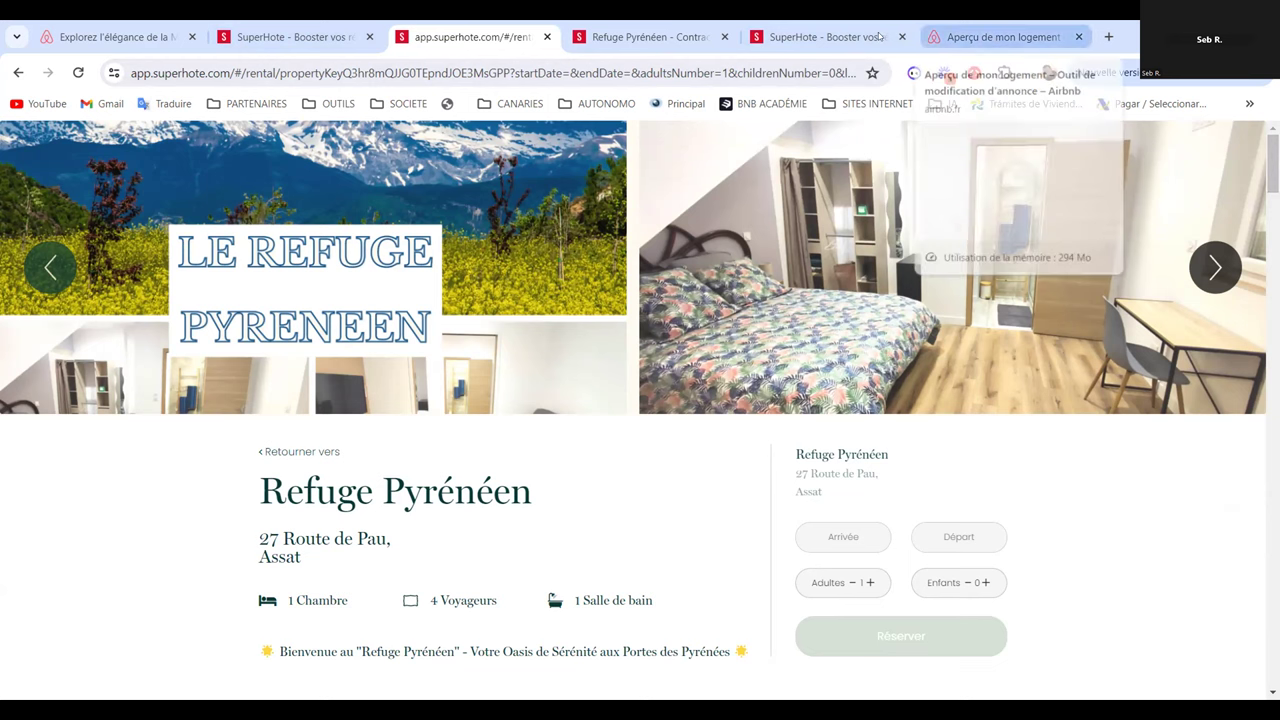
left_click(825, 37)
left_click(622, 36)
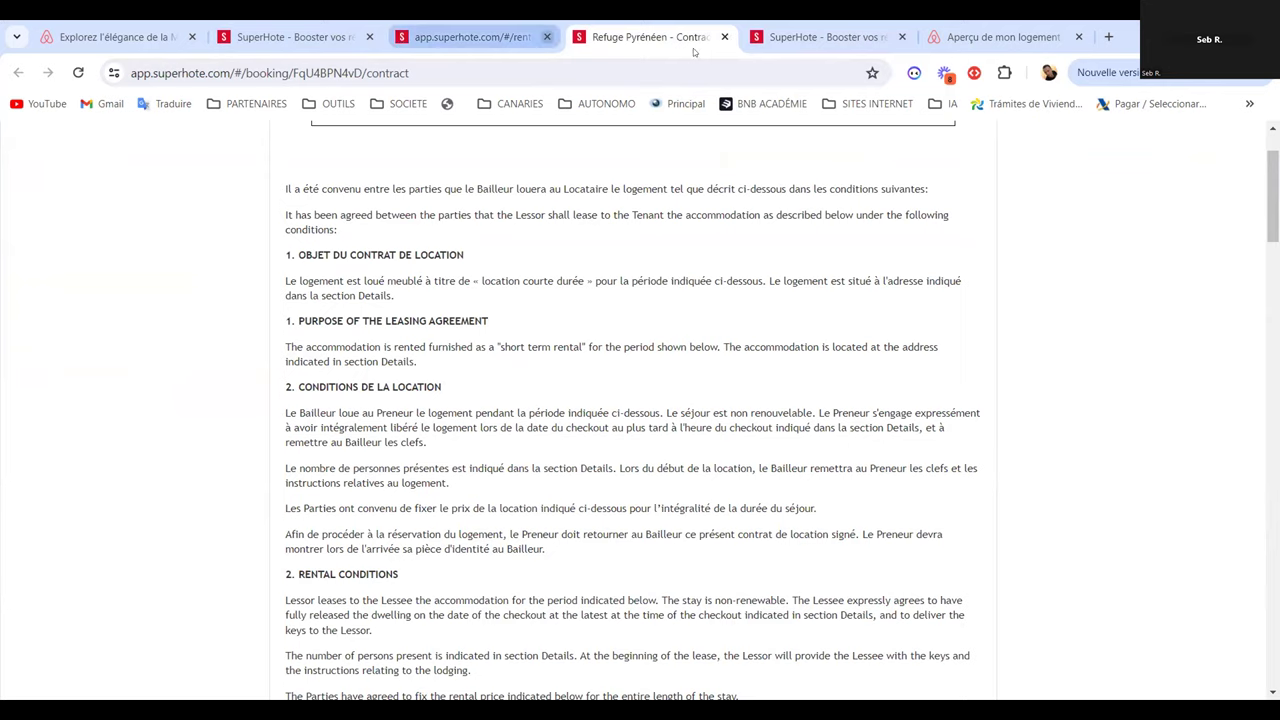
left_click(724, 37)
left_click(461, 37)
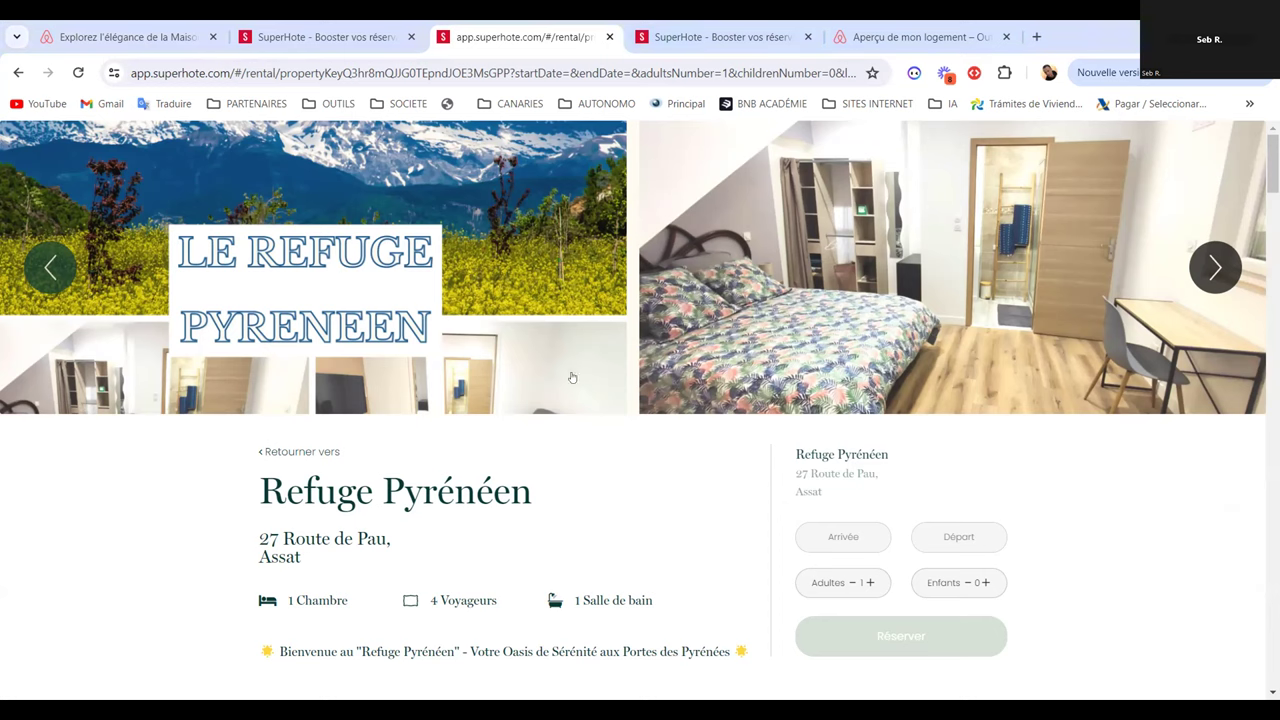
left_click(610, 37)
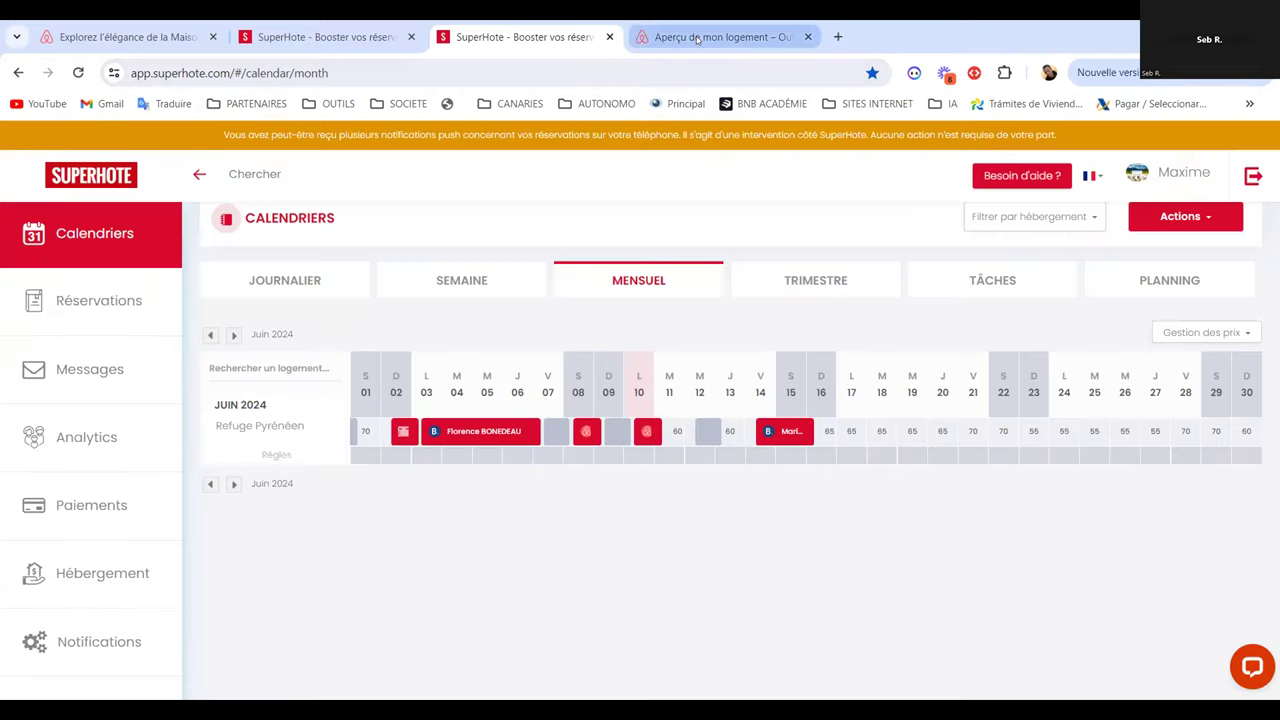
Switch to the Airbnb preview of the Oasis Beach Terrasse listing and close the preview to return to the listing editor
mouse_move(697, 39)
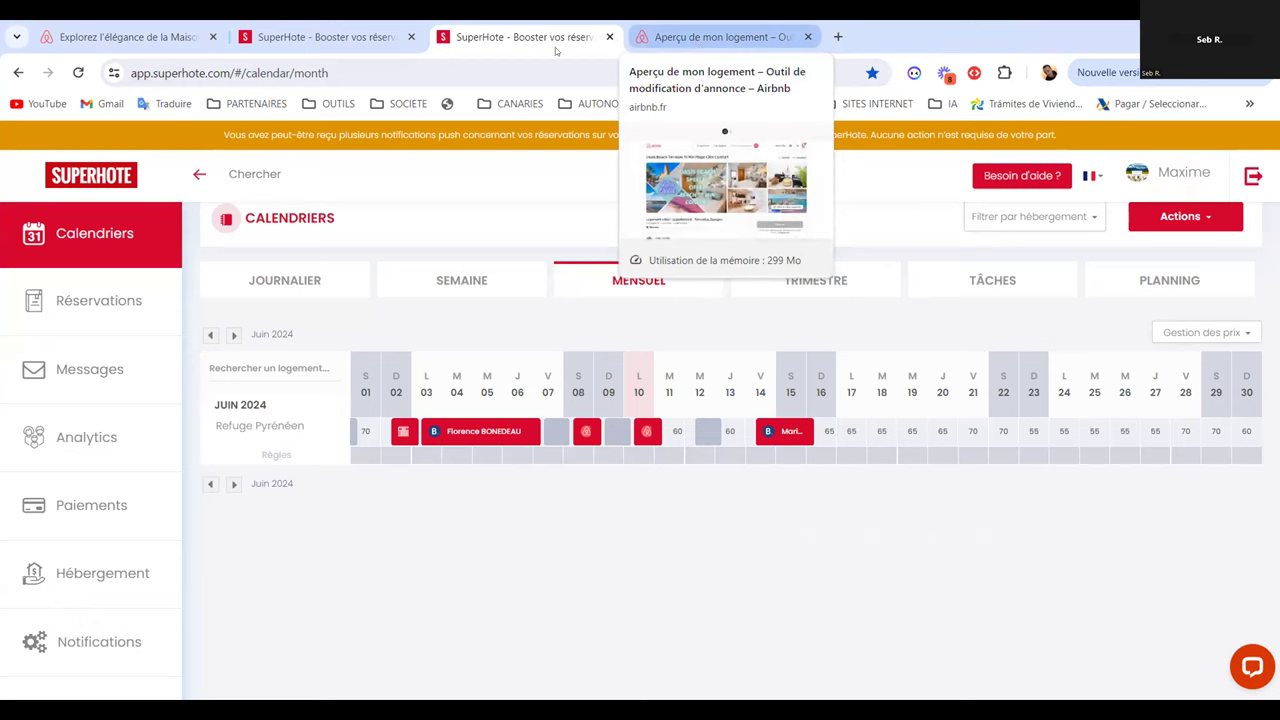
mouse_move(751, 41)
left_click(751, 41)
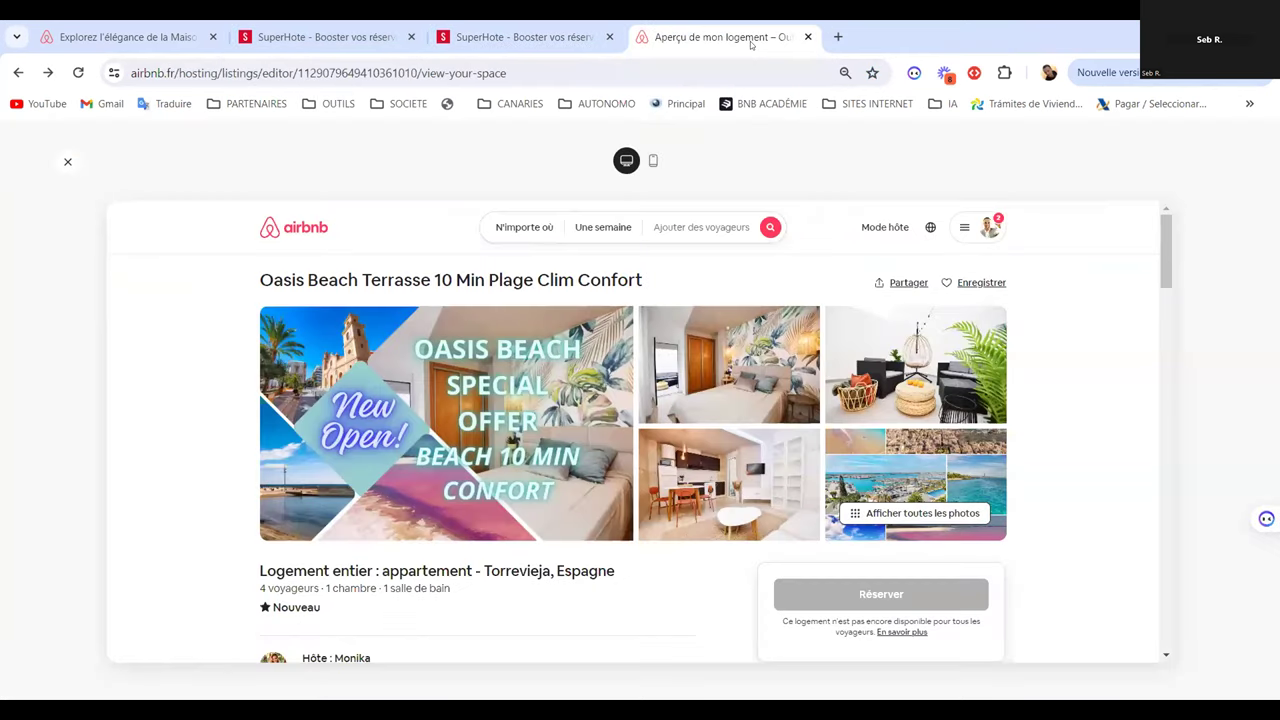
right_click(68, 162)
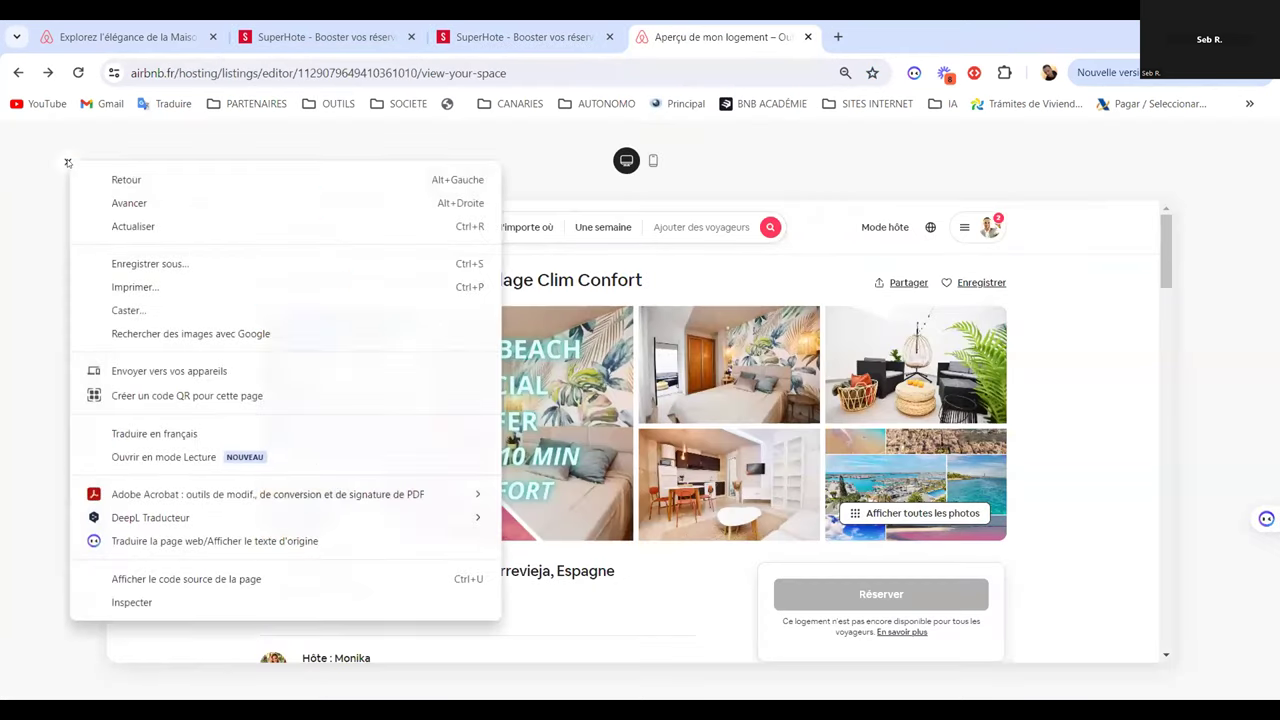
left_click(68, 162)
left_click(68, 162)
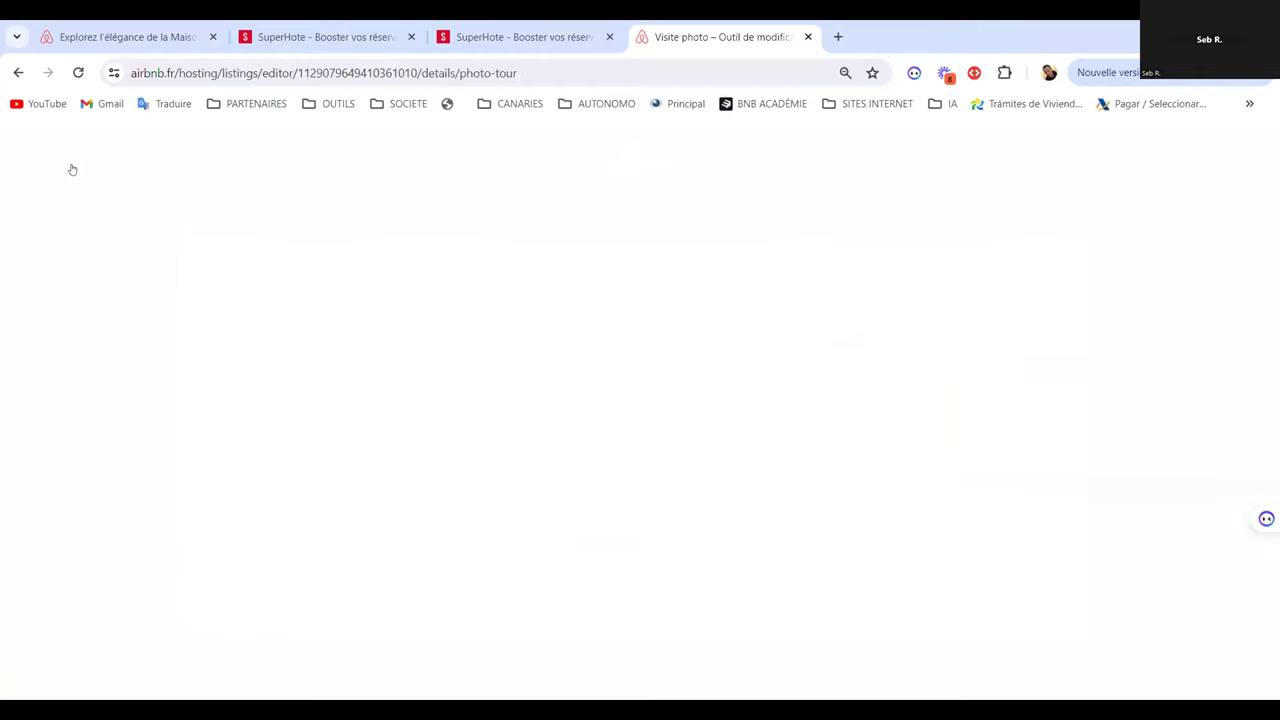